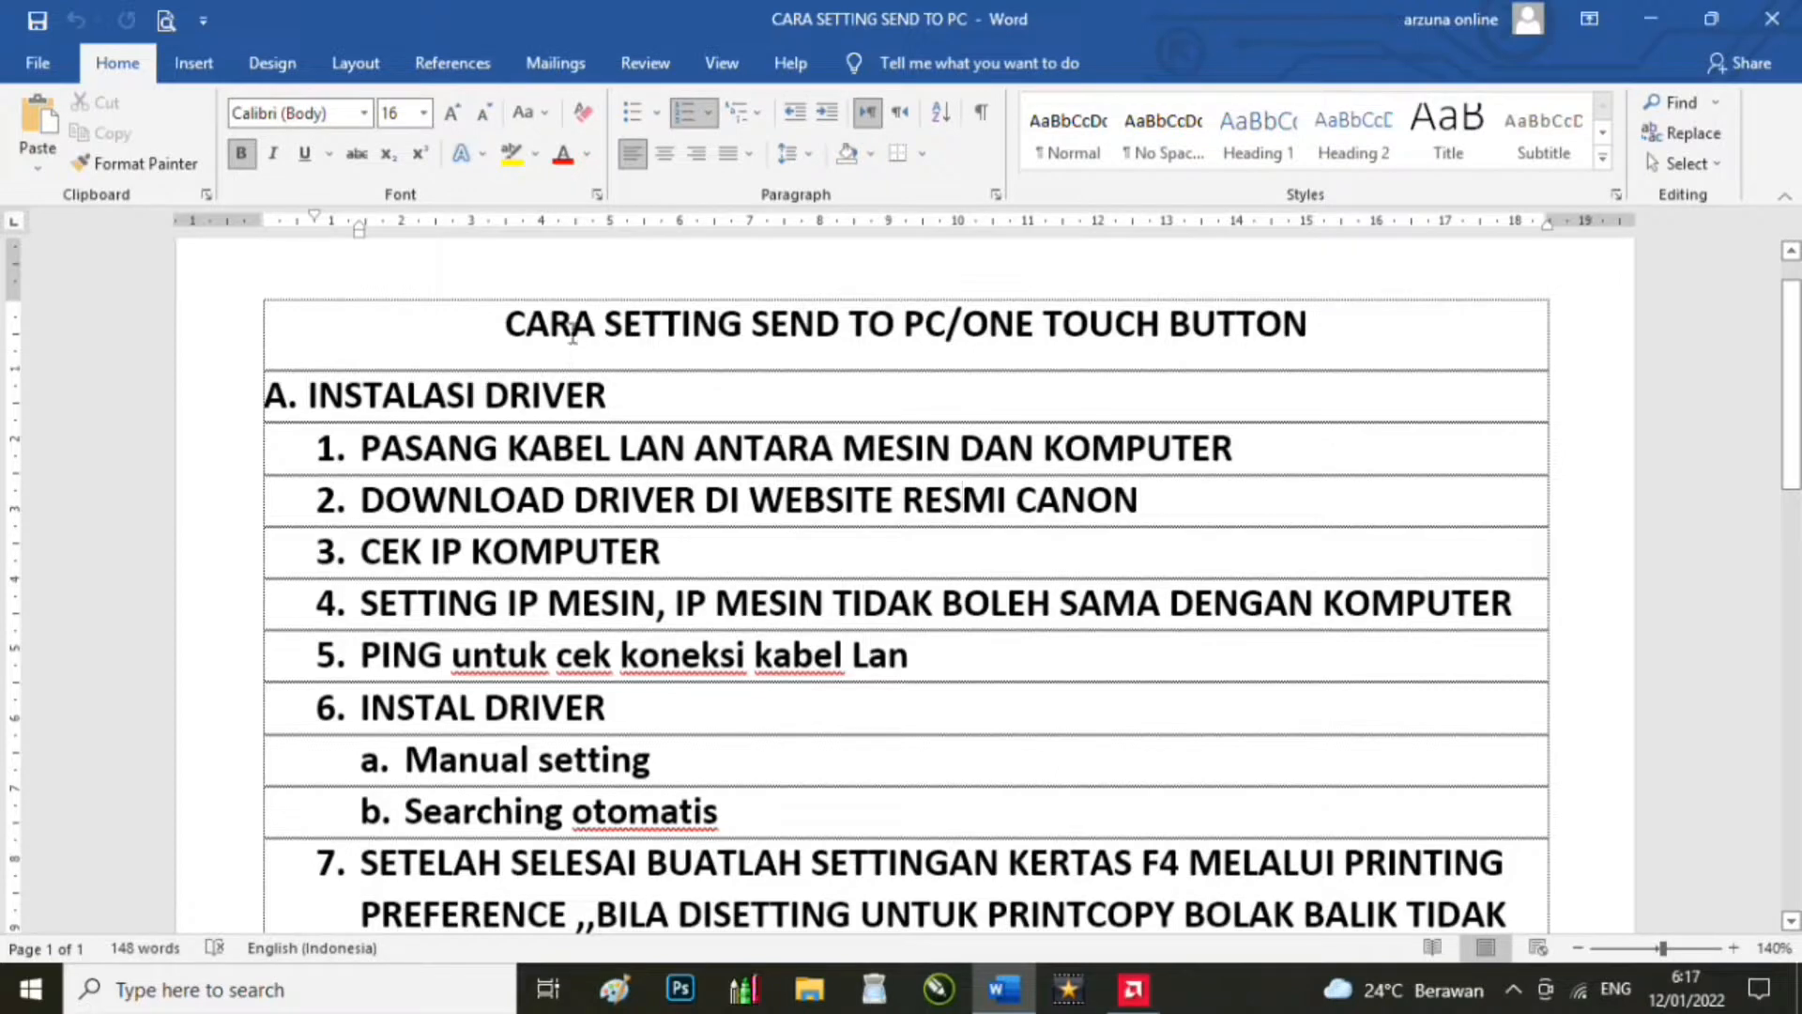
# Step: Highlight driver steps 1 (LAN cable) and 2 (driver download) in Word, then minimize Word
pyautogui.click(383, 395)
pyautogui.click(294, 394)
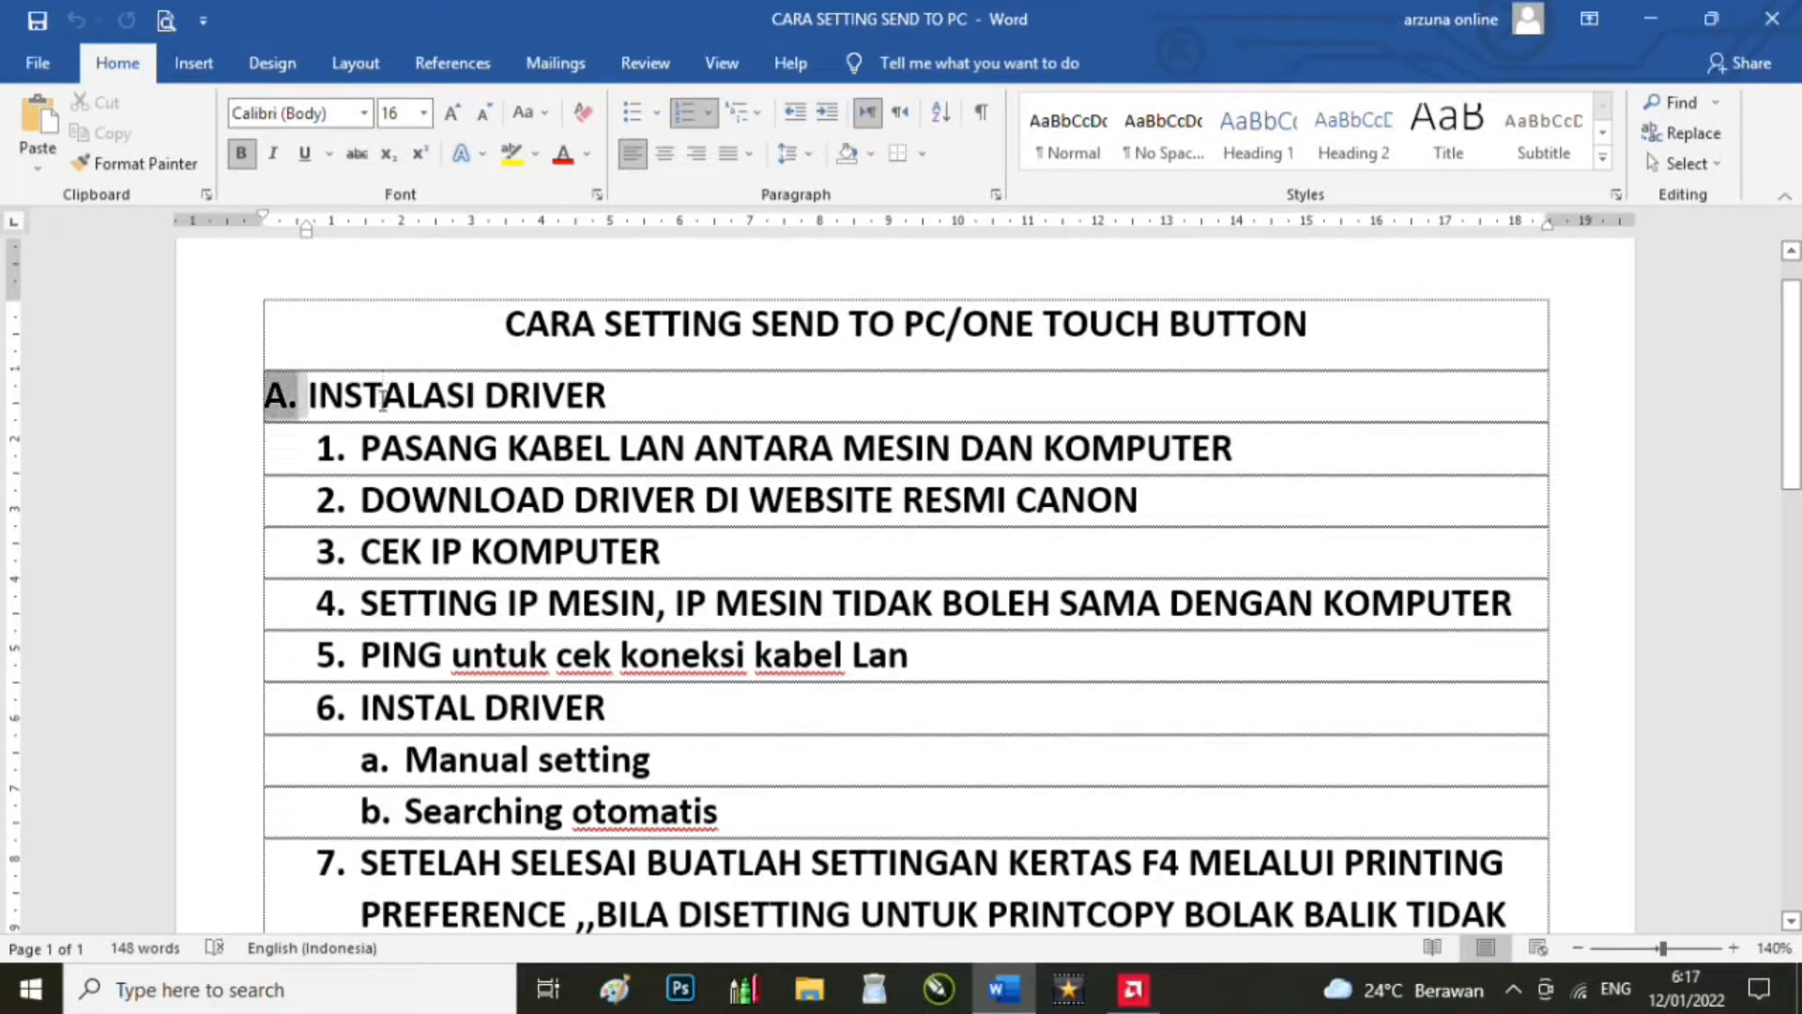
pyautogui.click(350, 399)
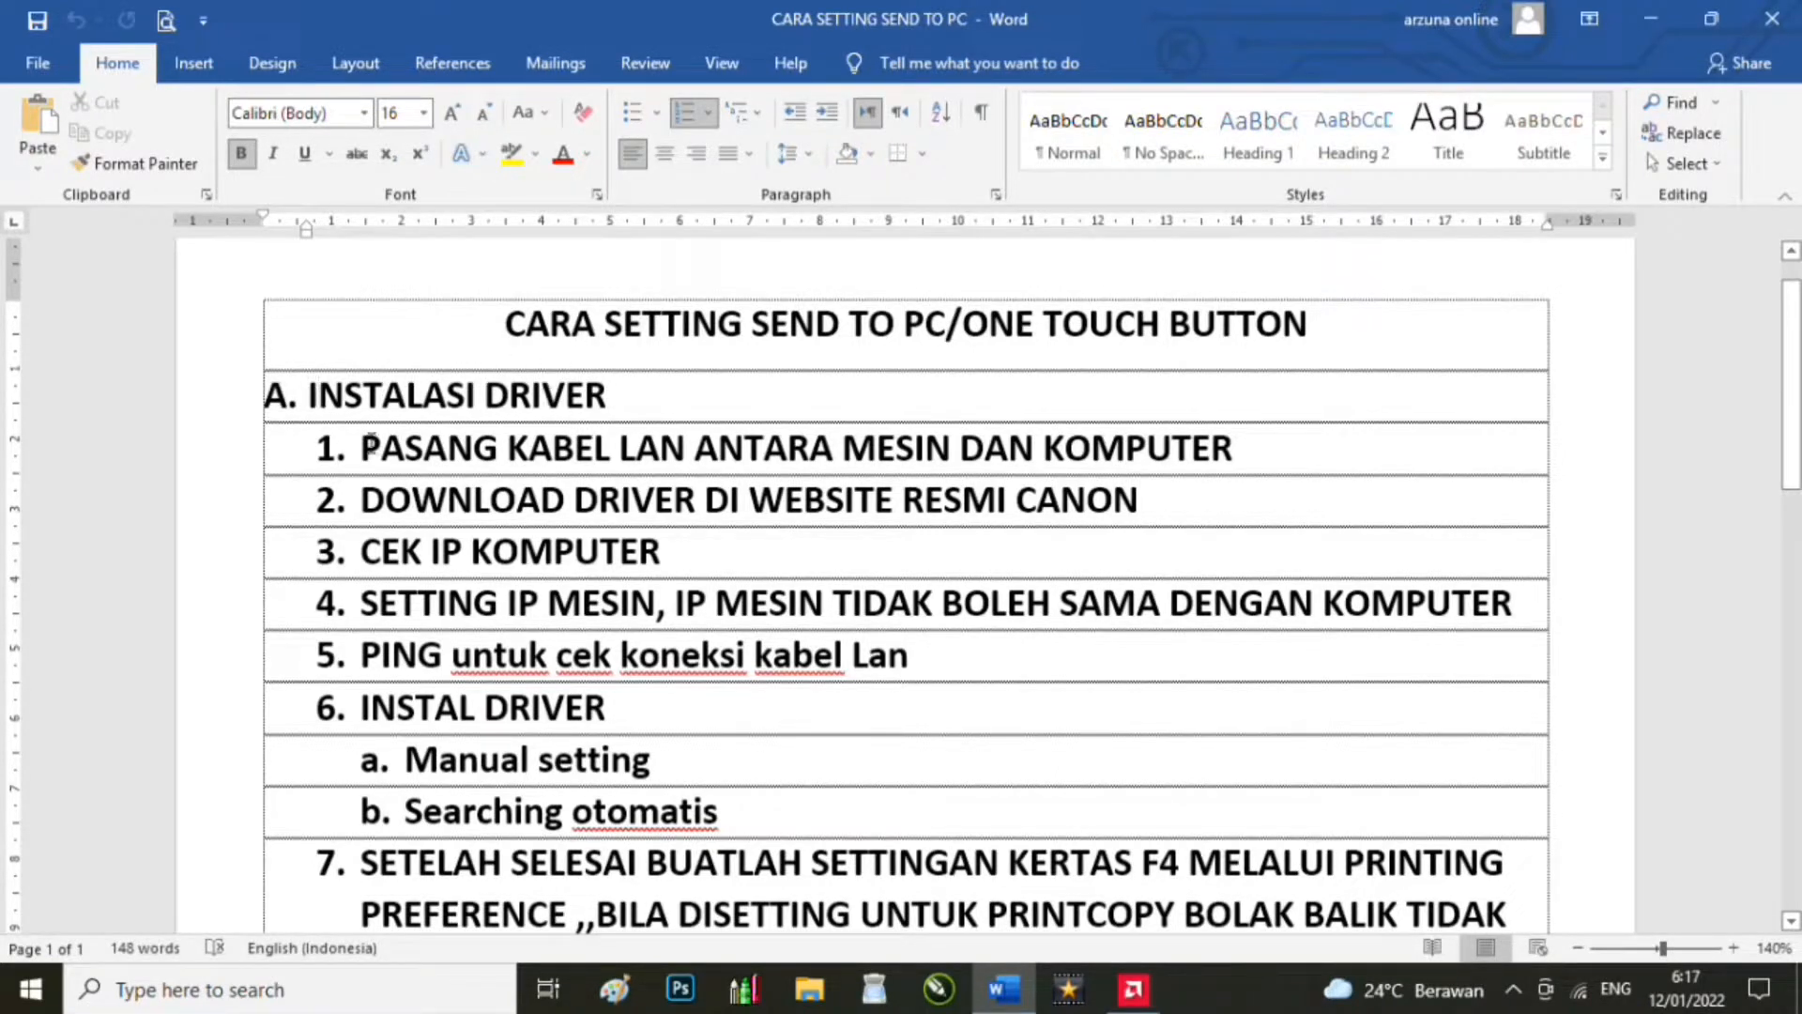
pyautogui.moveTo(363, 450); pyautogui.dragTo(1232, 448)
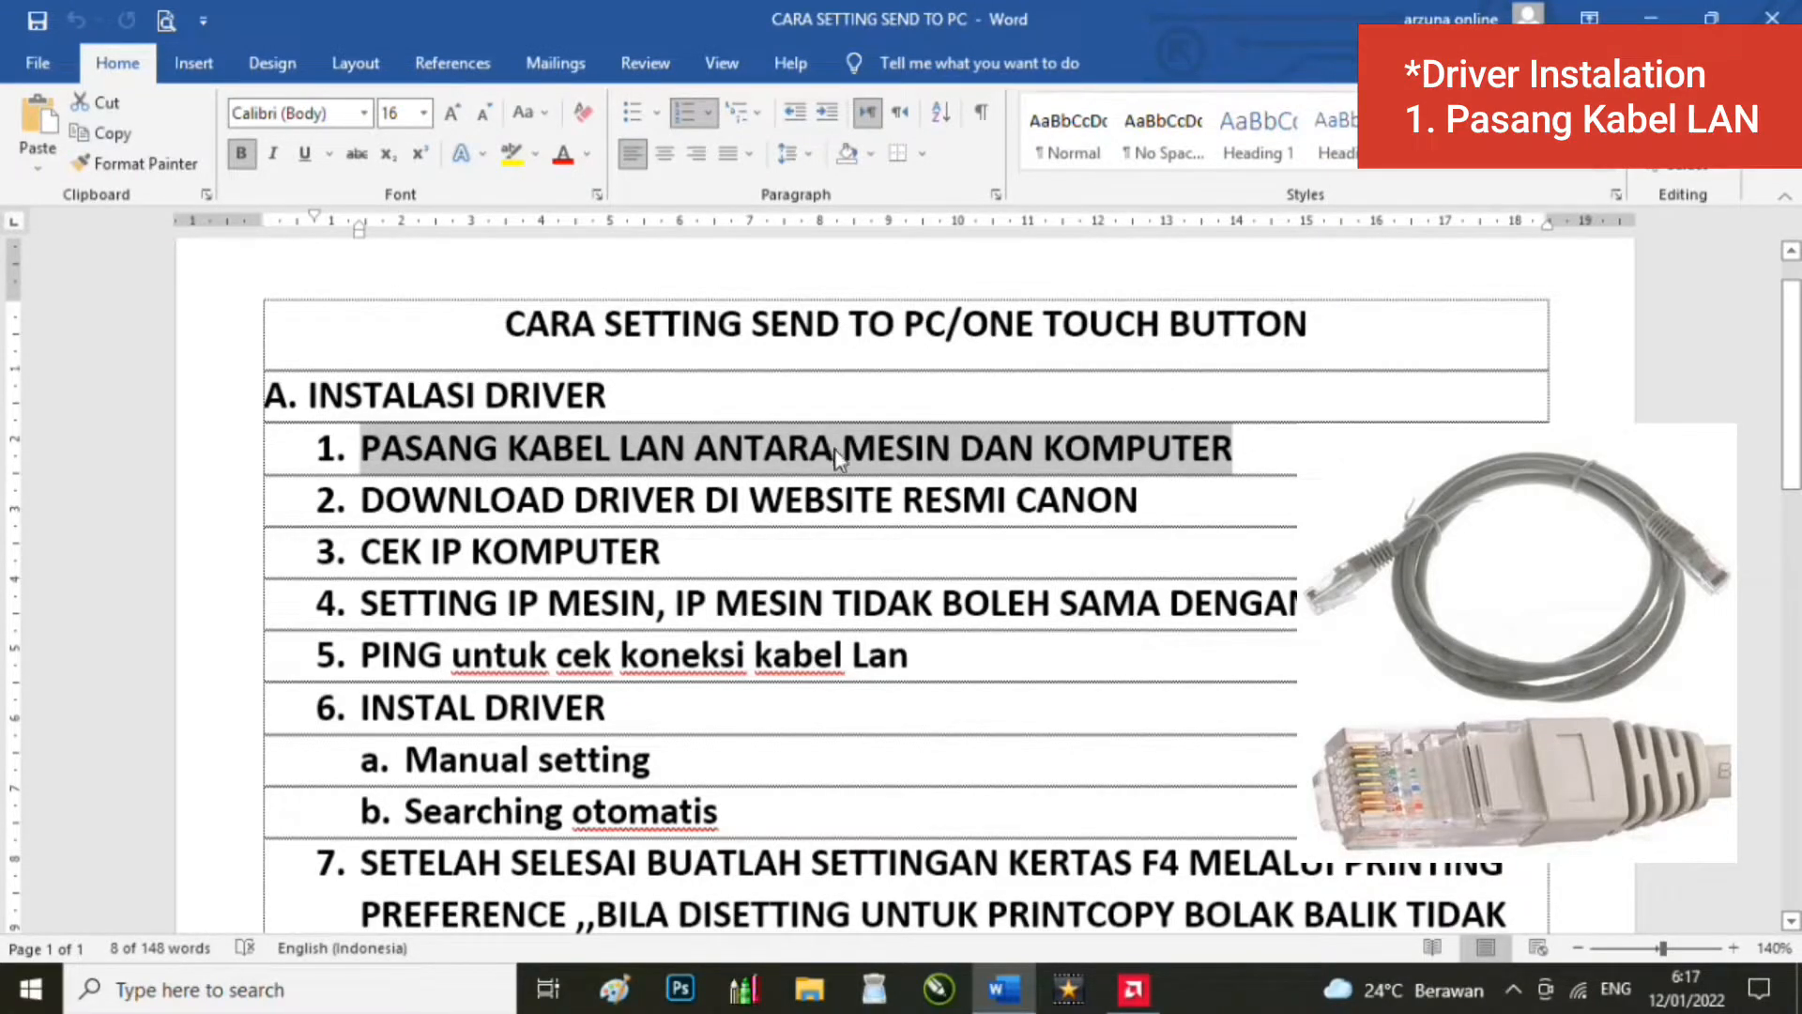
pyautogui.click(903, 494)
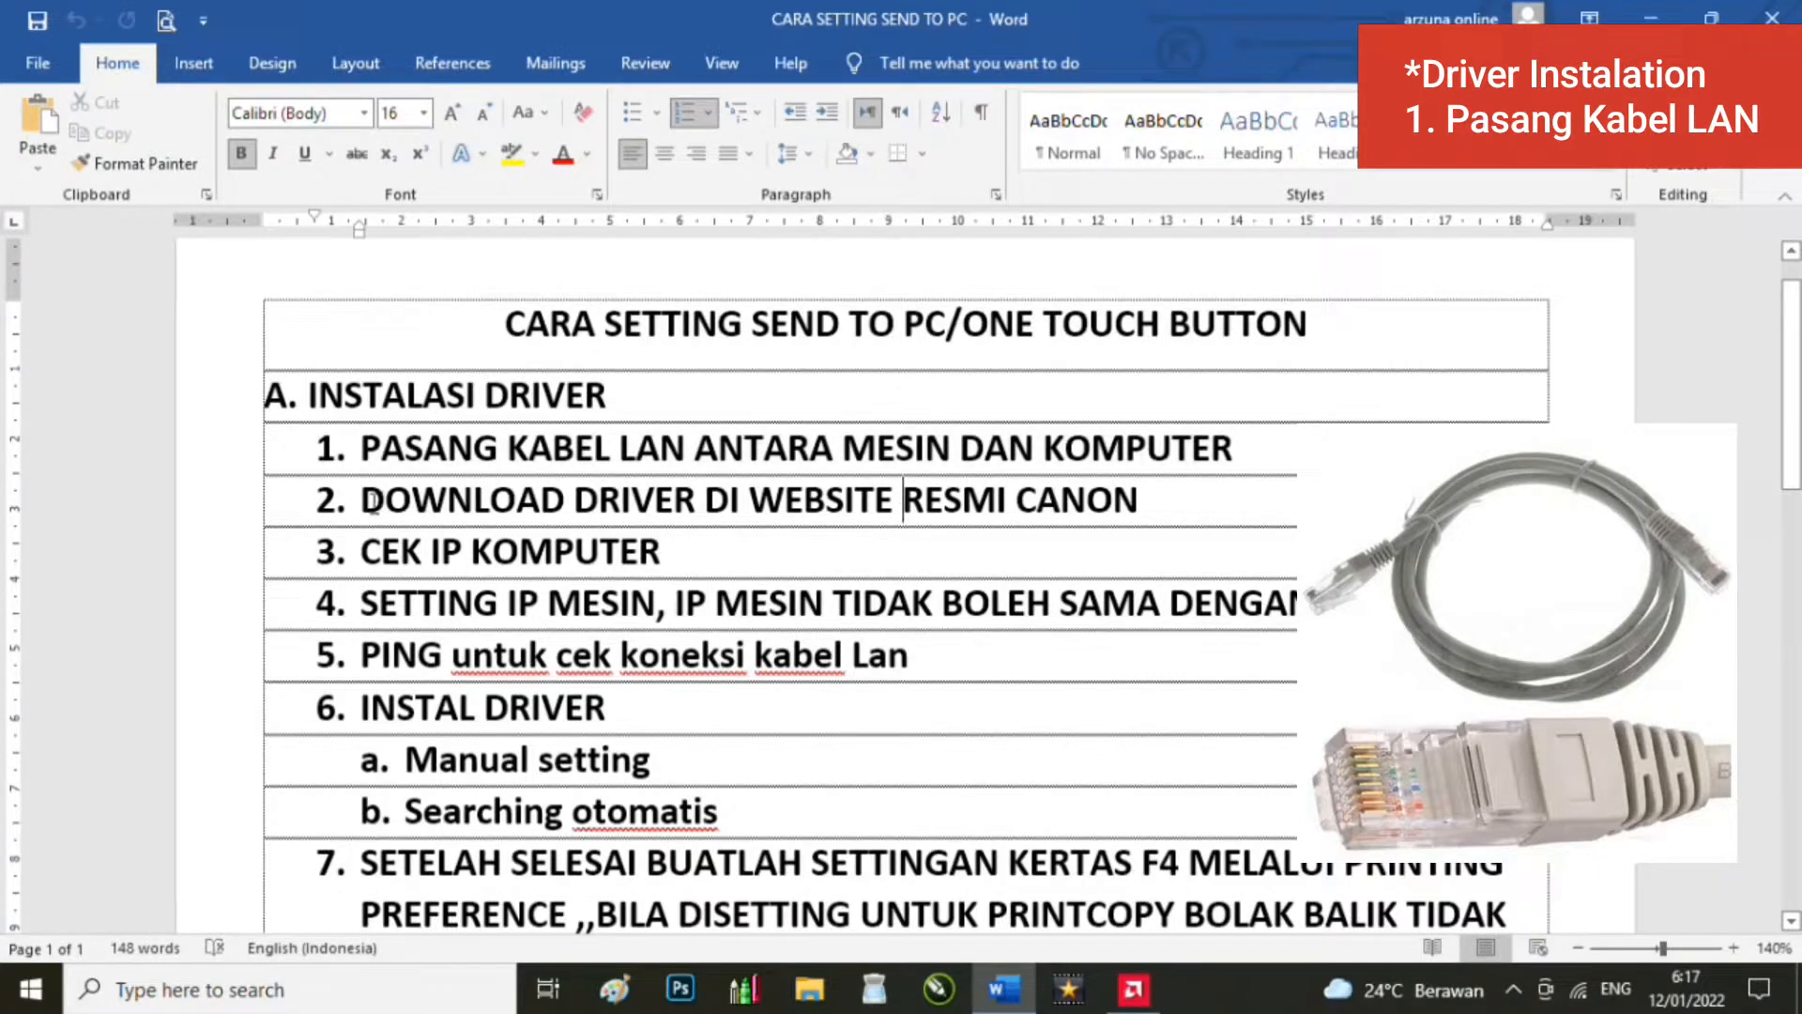
pyautogui.moveTo(359, 498); pyautogui.dragTo(1183, 512)
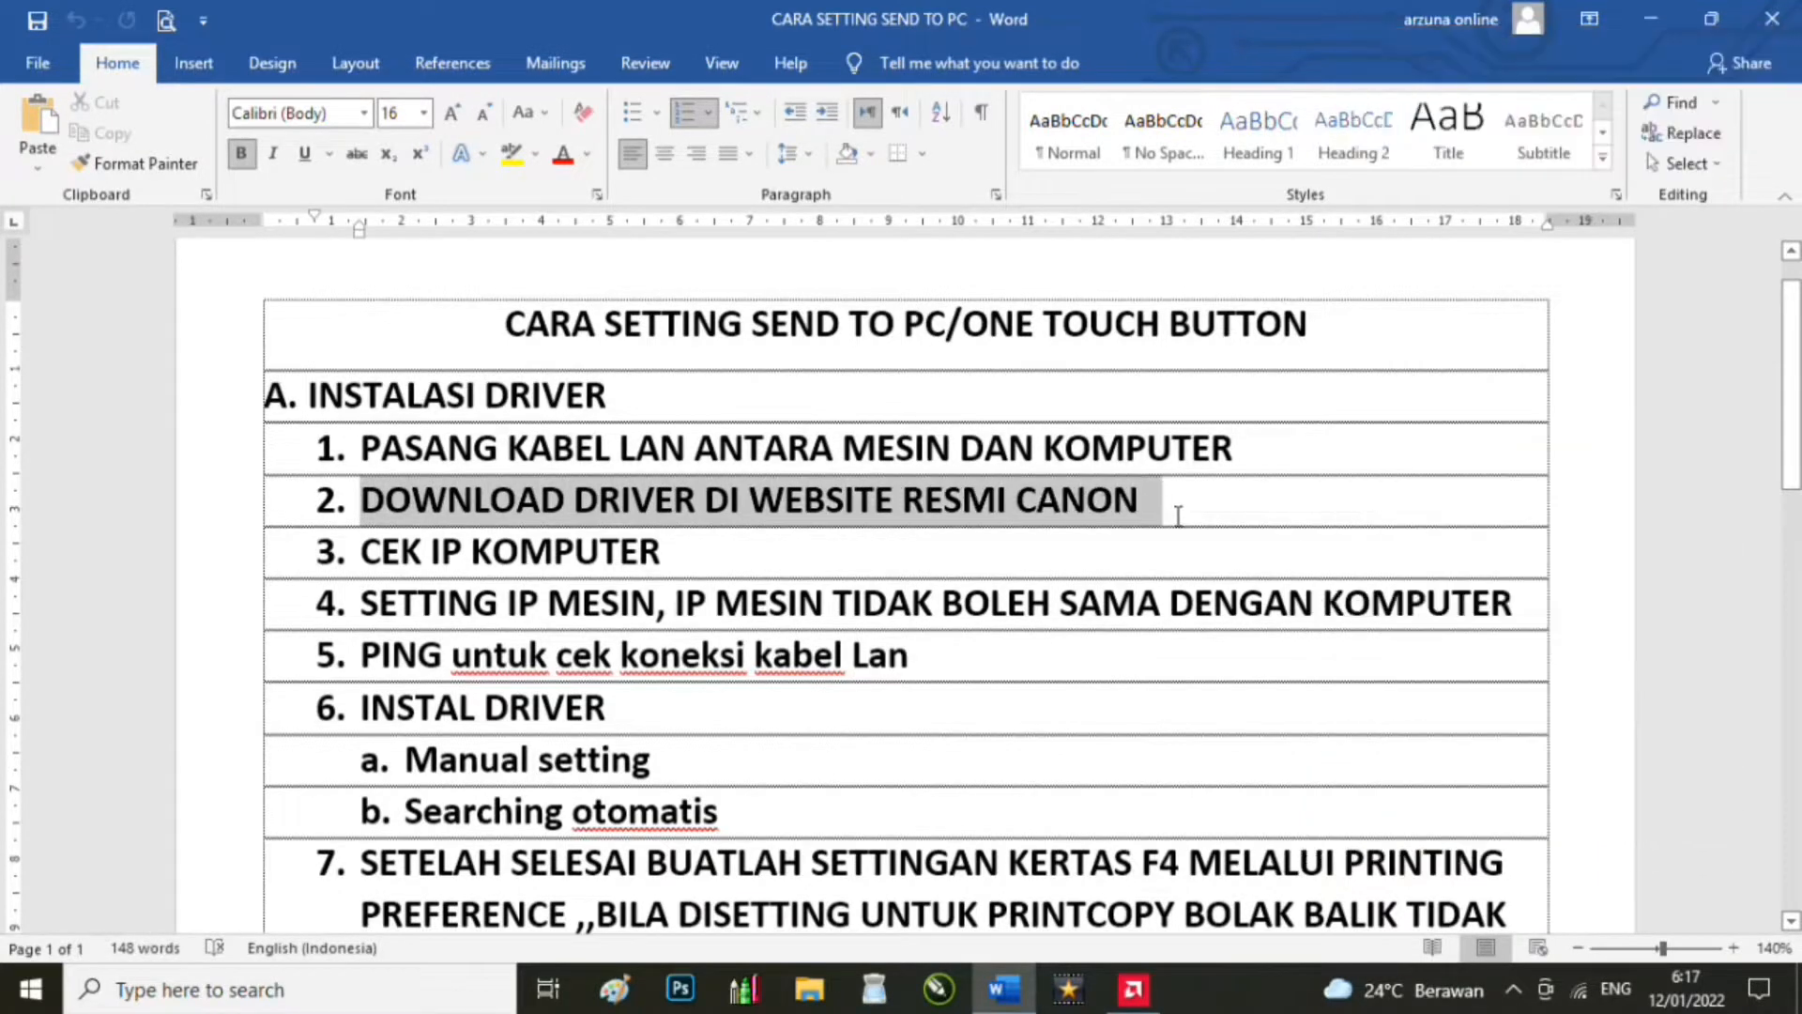
pyautogui.click(1630, 13)
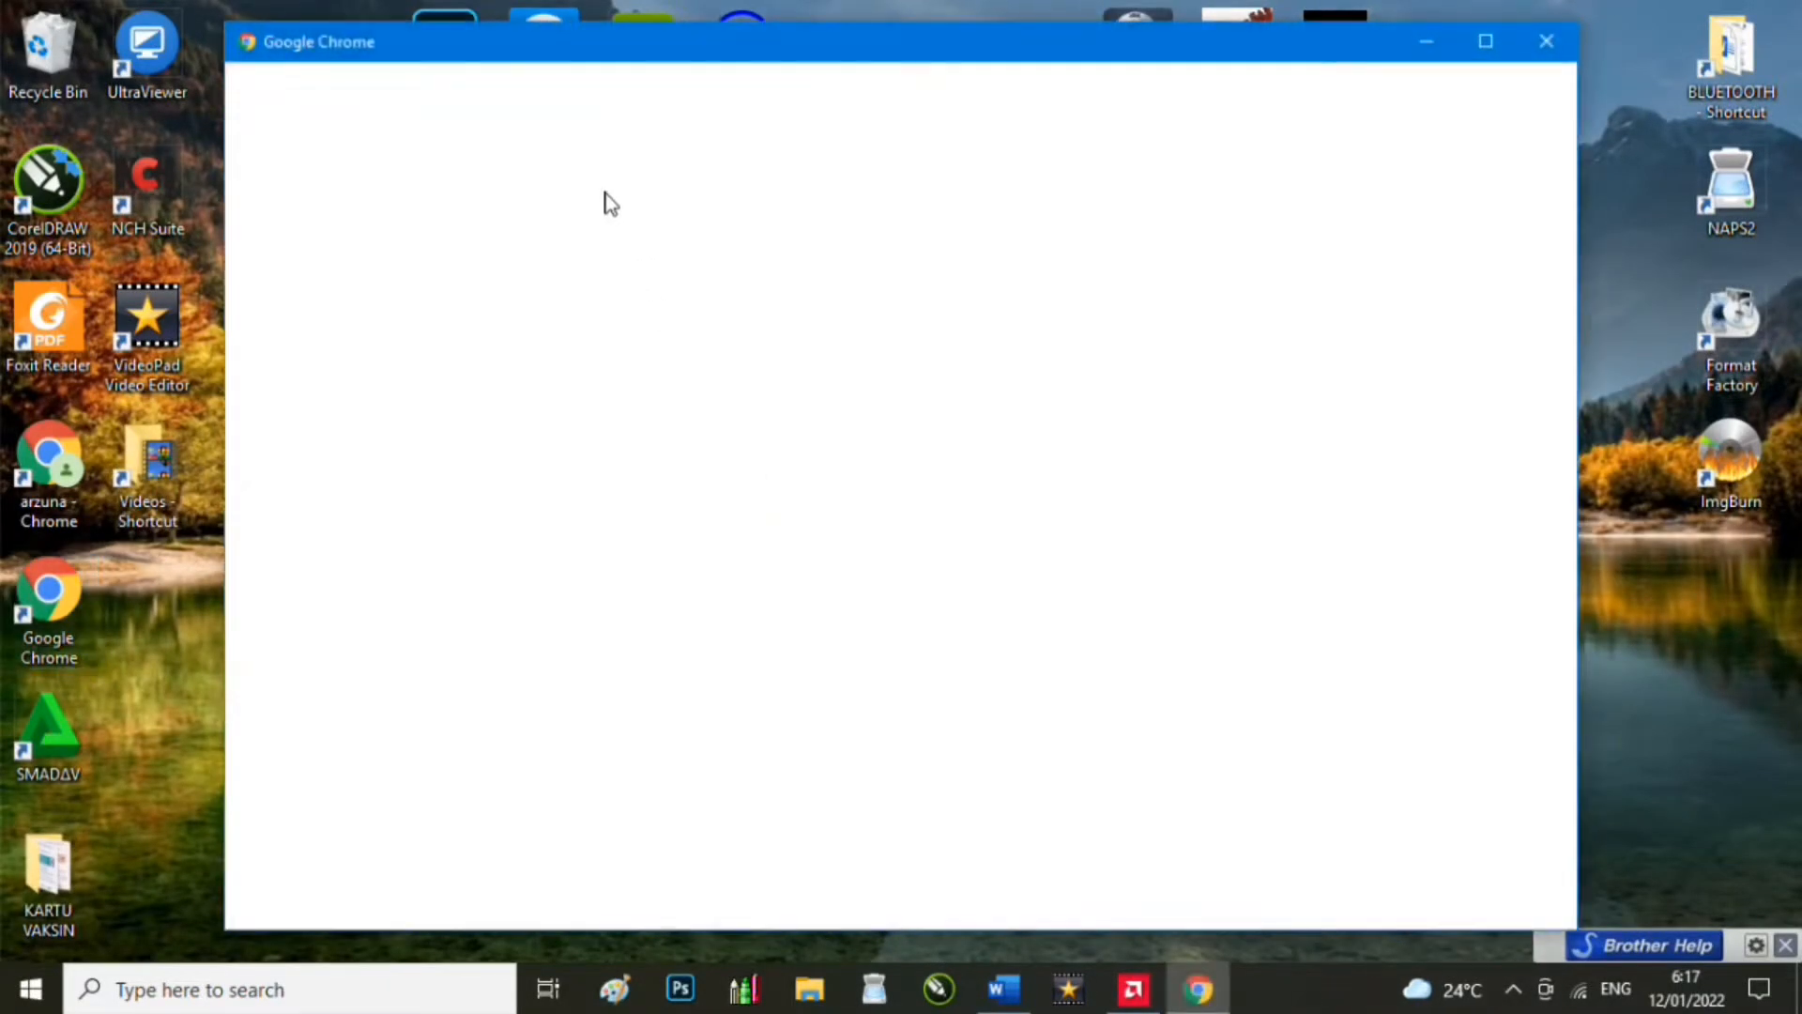
# Step: Open Chrome with a saved profile and start a 'driver' search in the omnibox
pyautogui.click(820, 545)
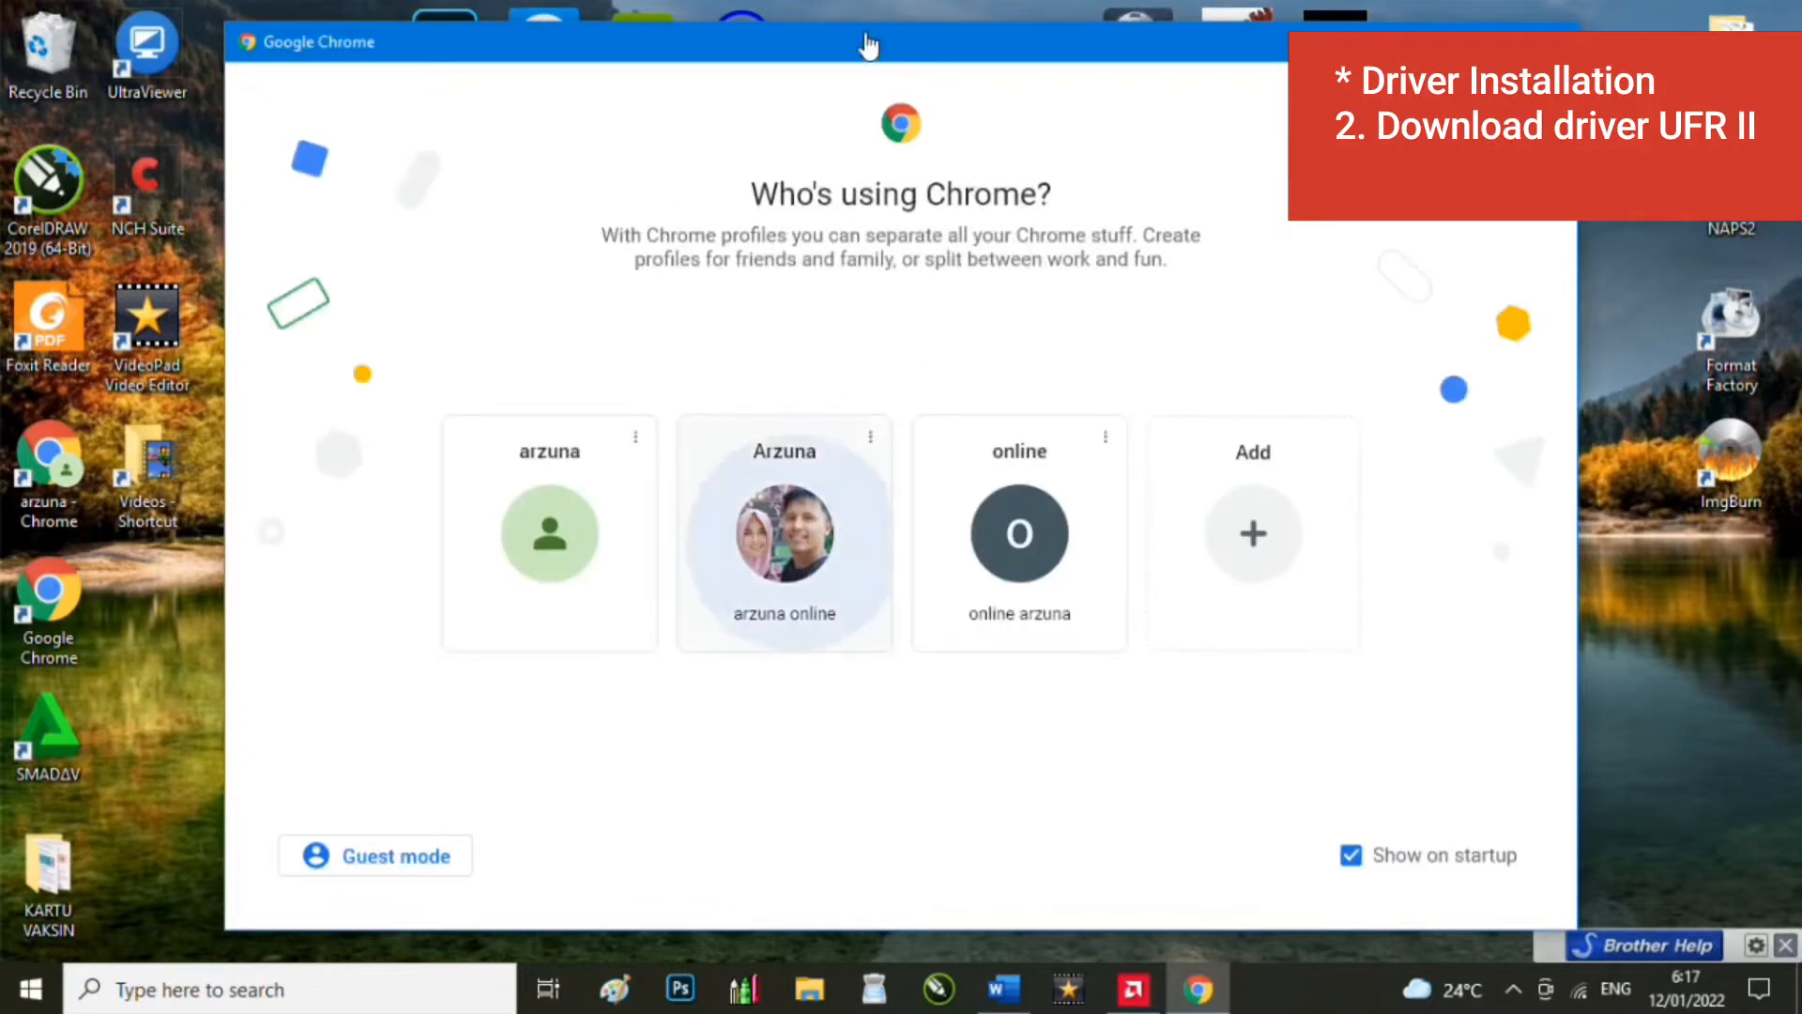
pyautogui.write('drv')
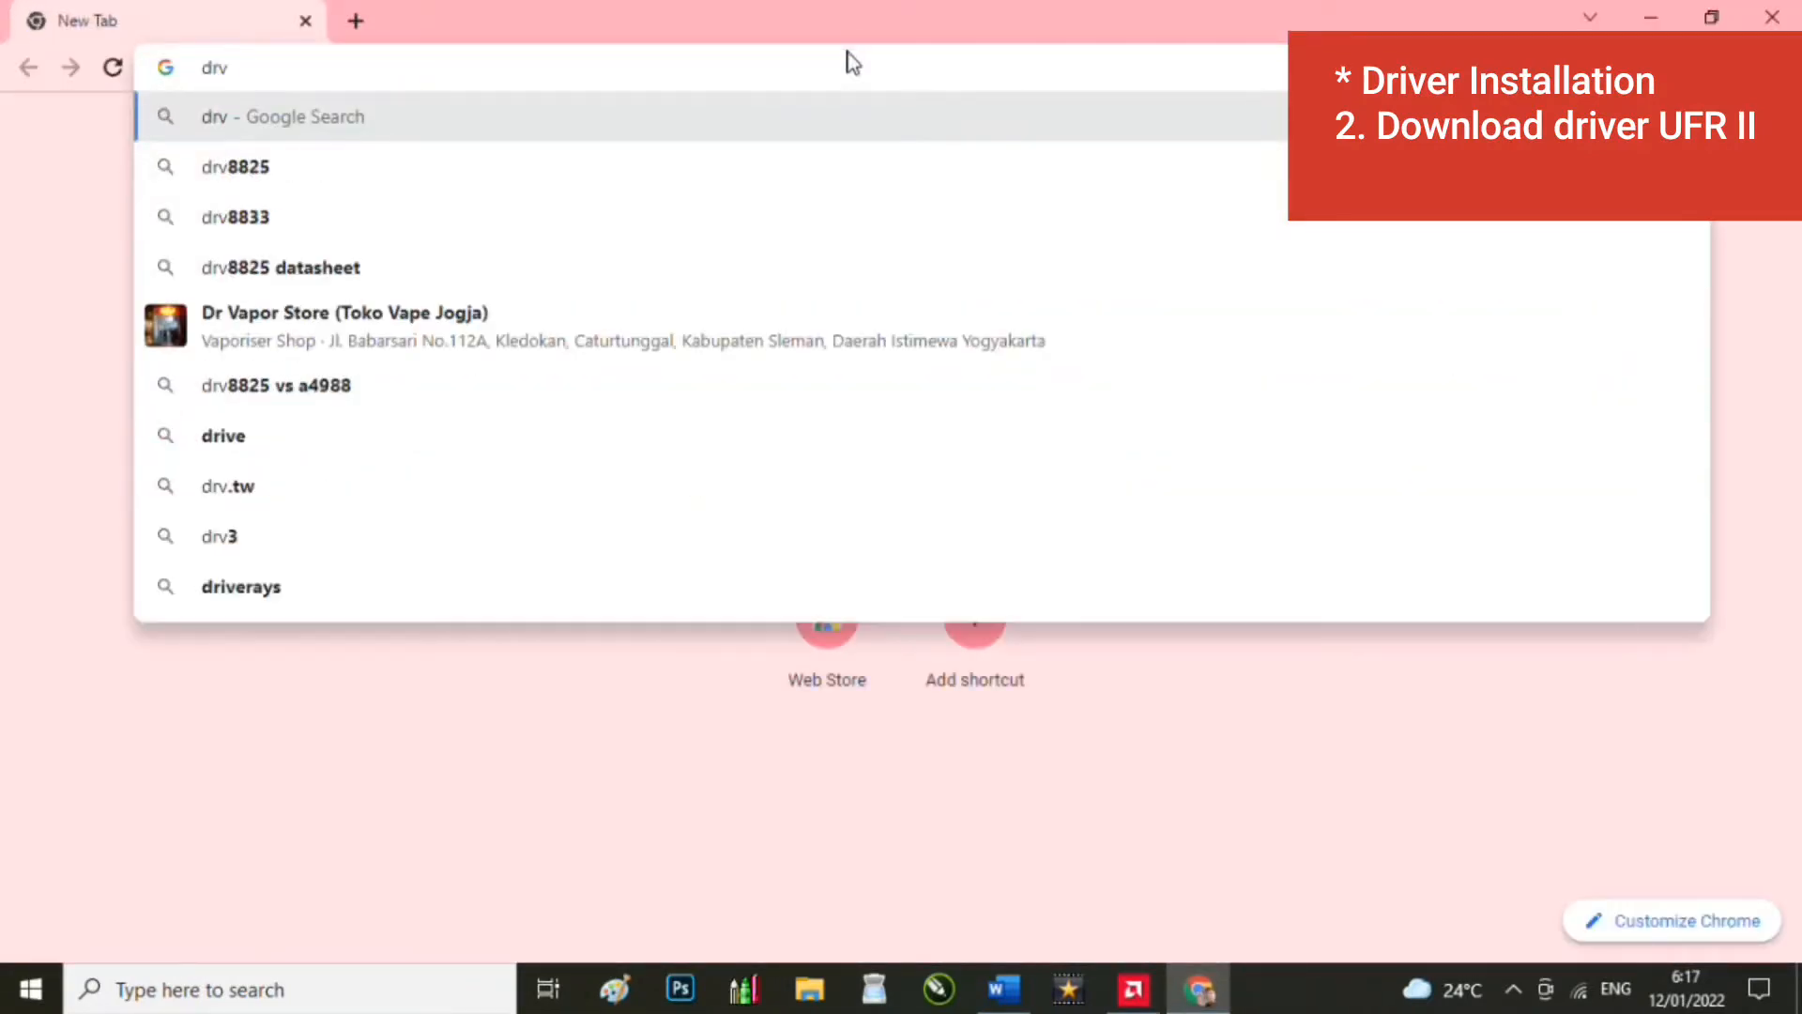
pyautogui.press('BackSpace')
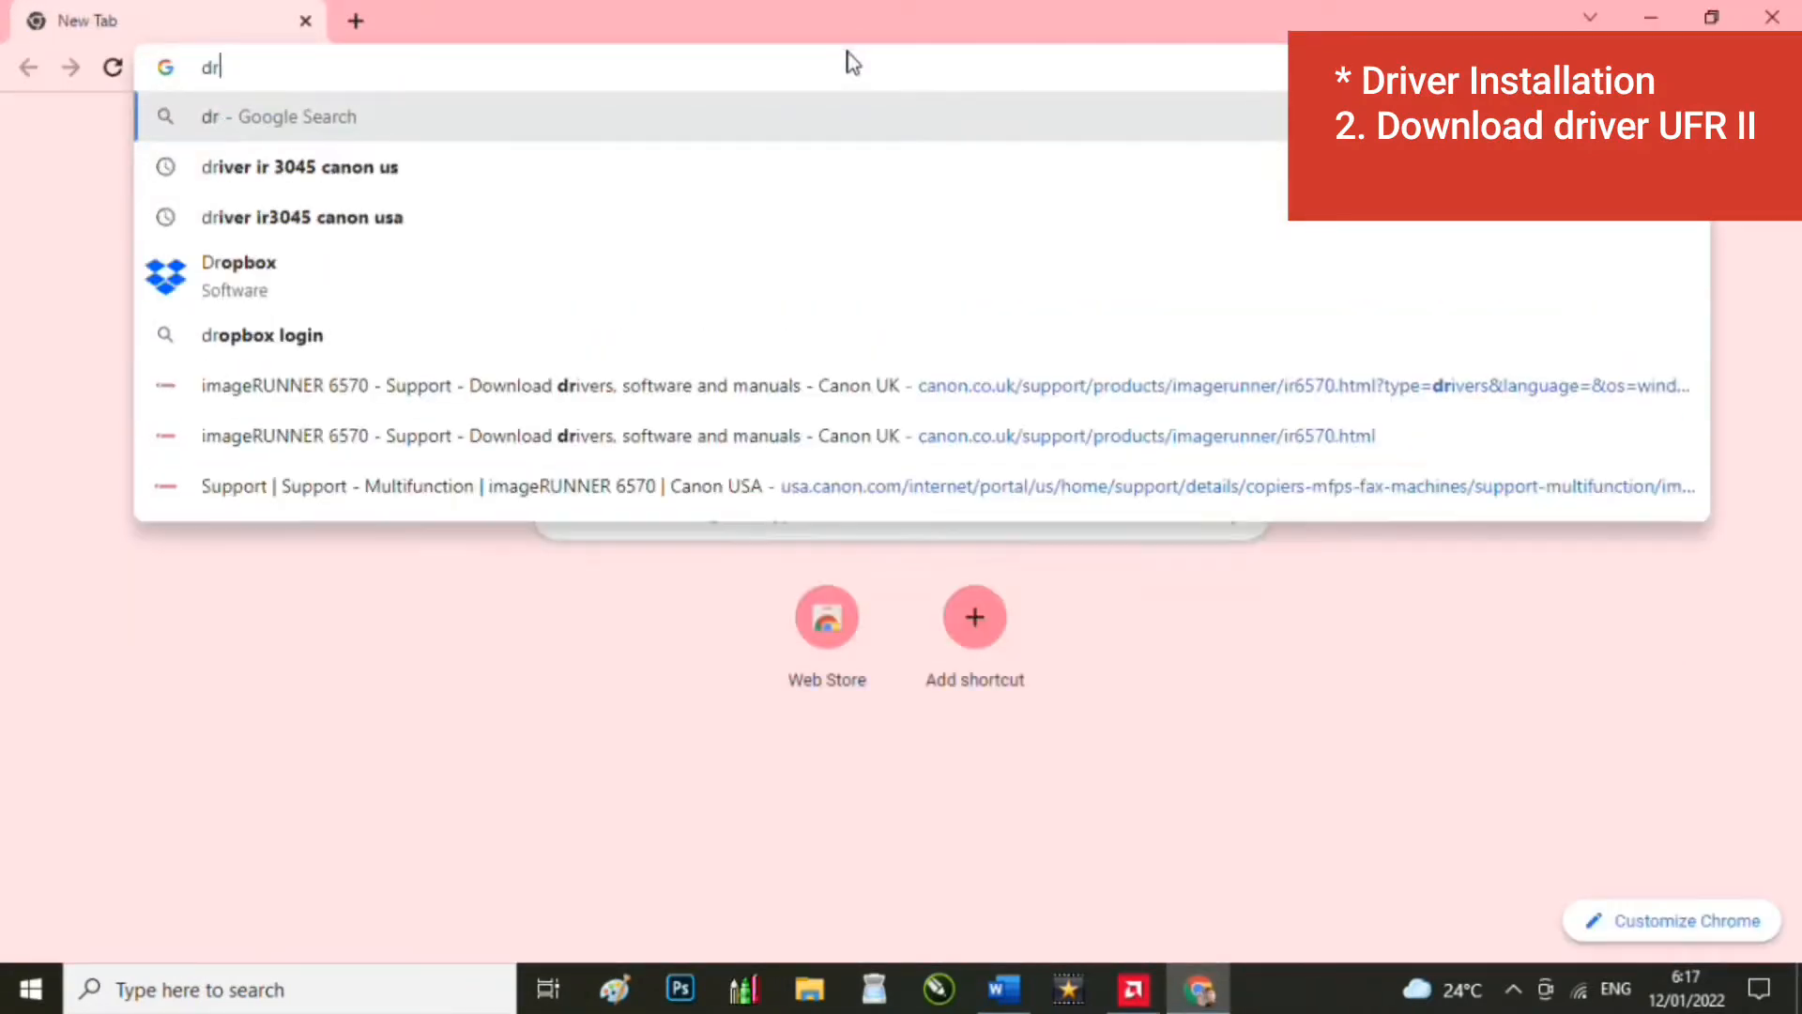
pyautogui.write('iver')
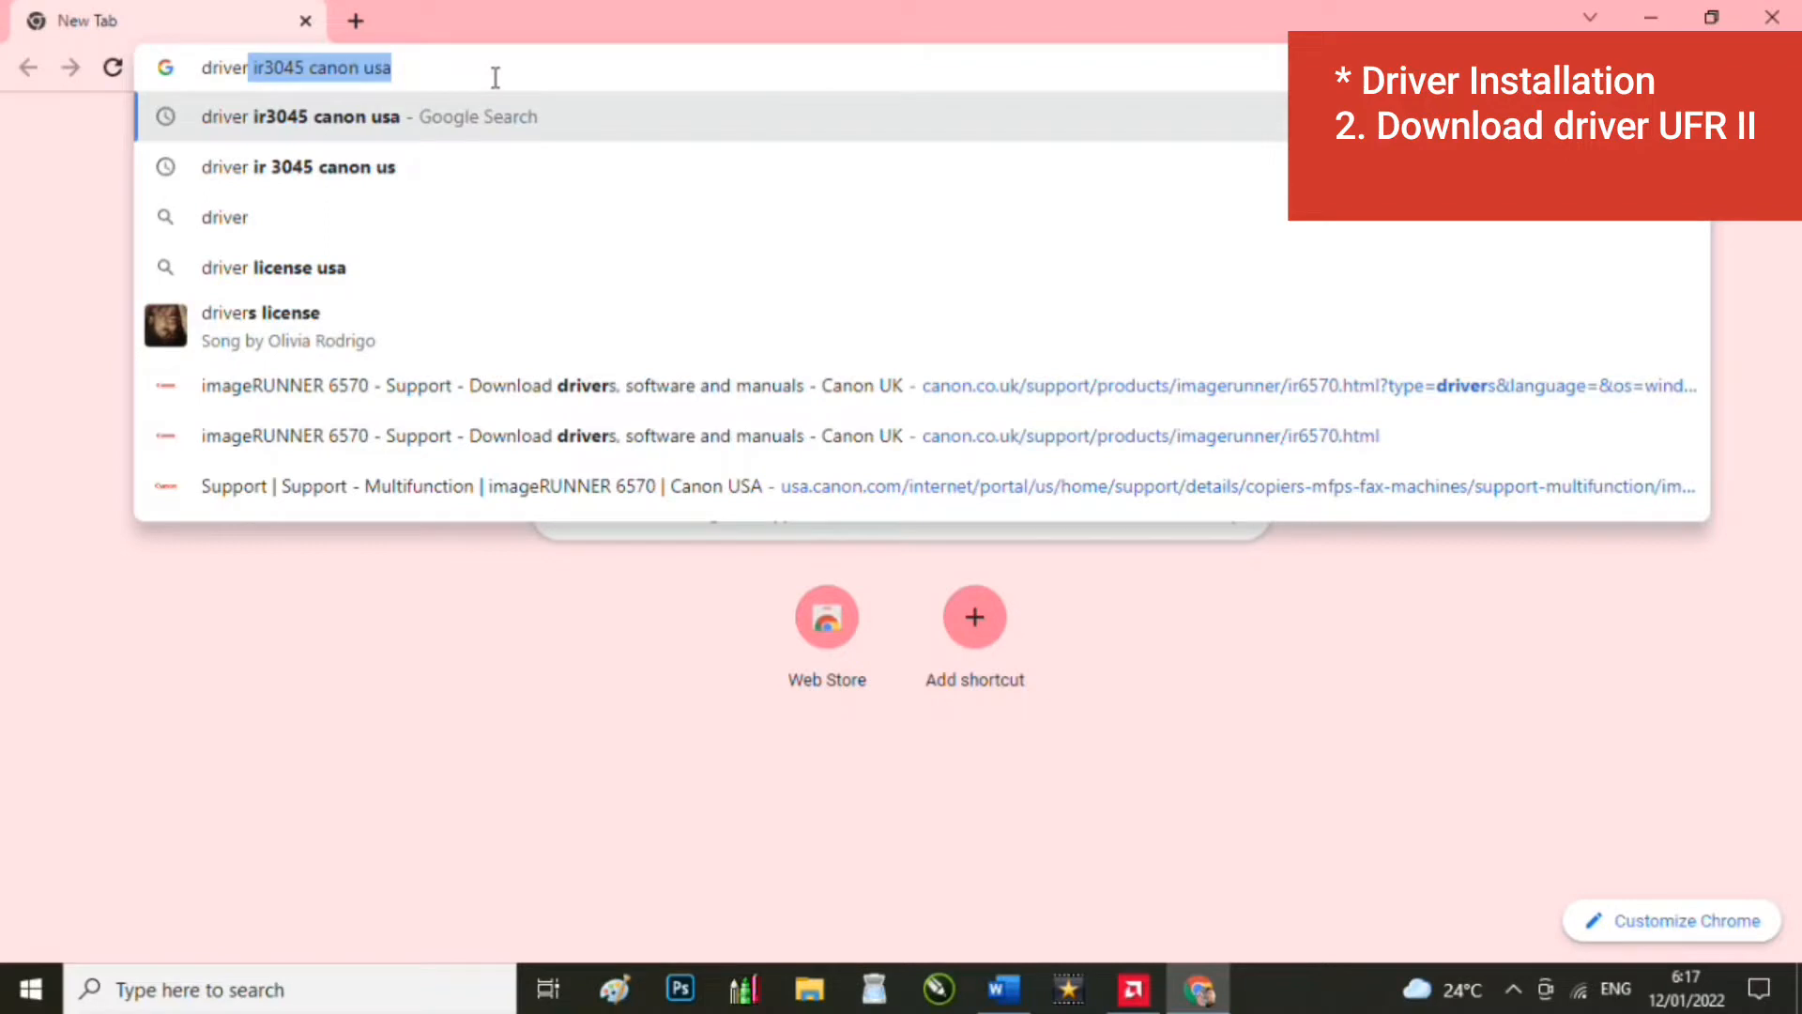
# Step: Edit the suggested query to 'driver ir6570 64 bit' and run the Google search
pyautogui.click(437, 74)
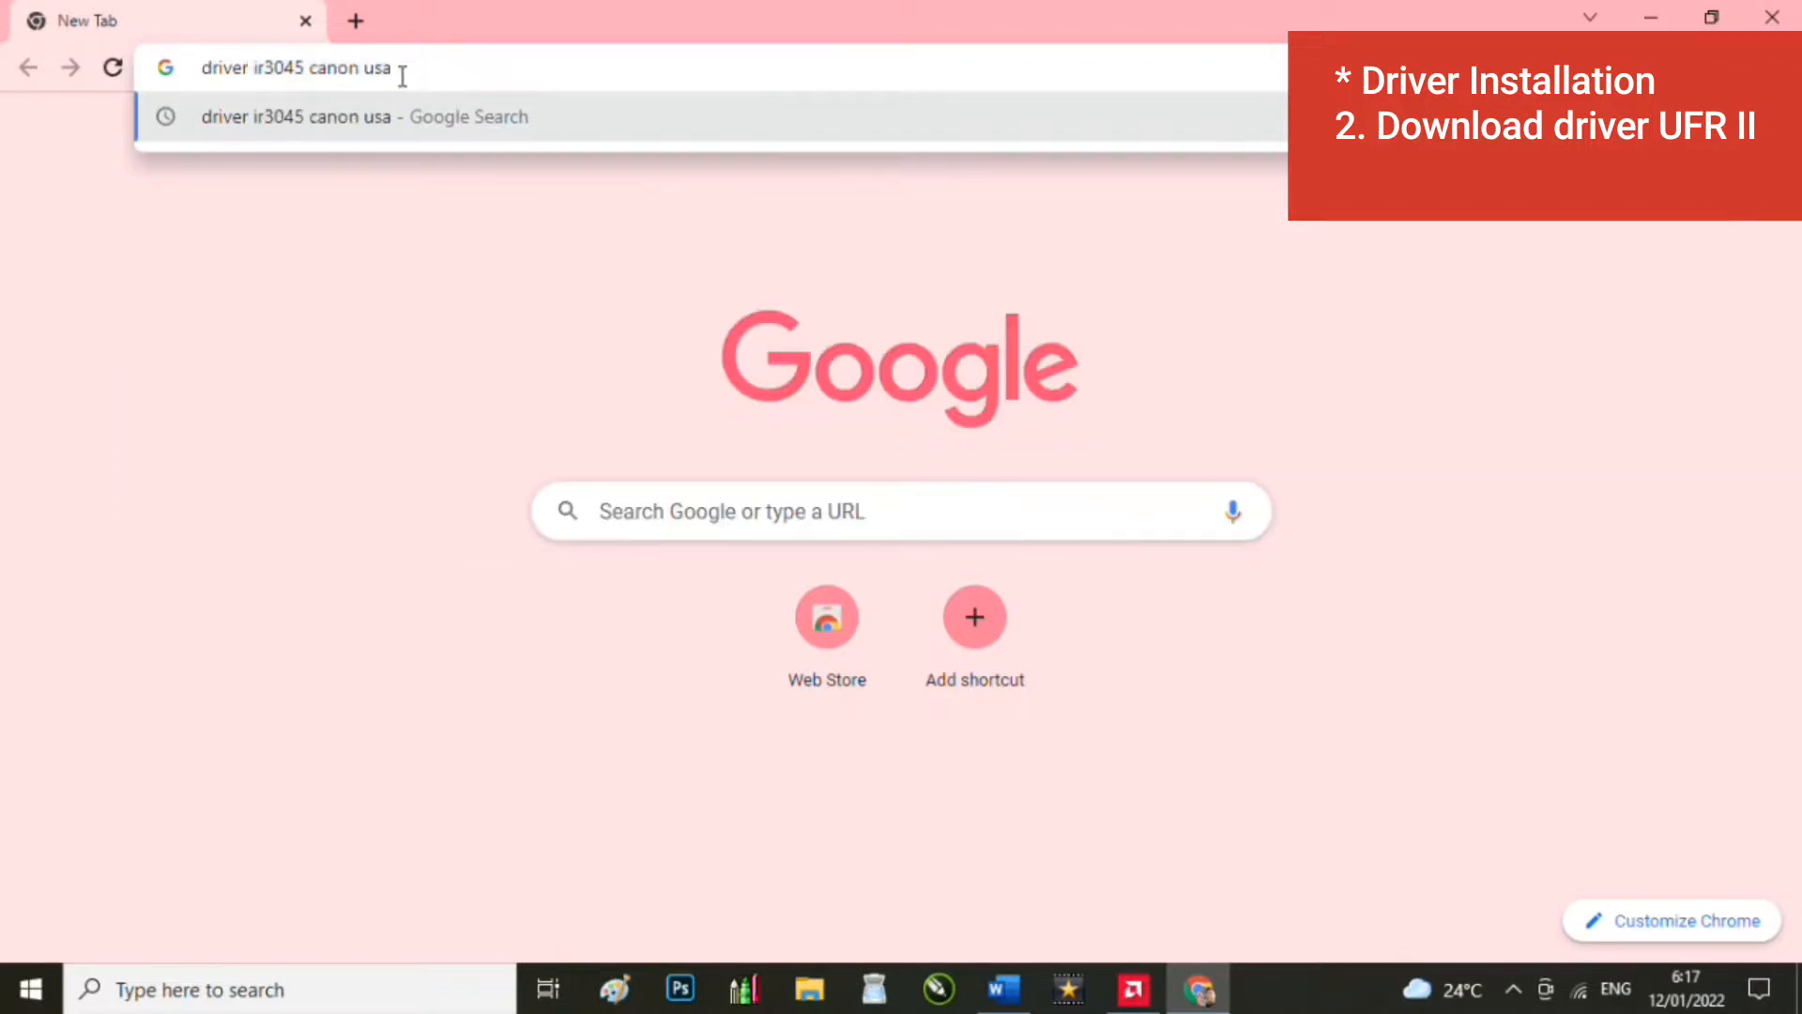
pyautogui.moveTo(403, 75); pyautogui.dragTo(293, 76)
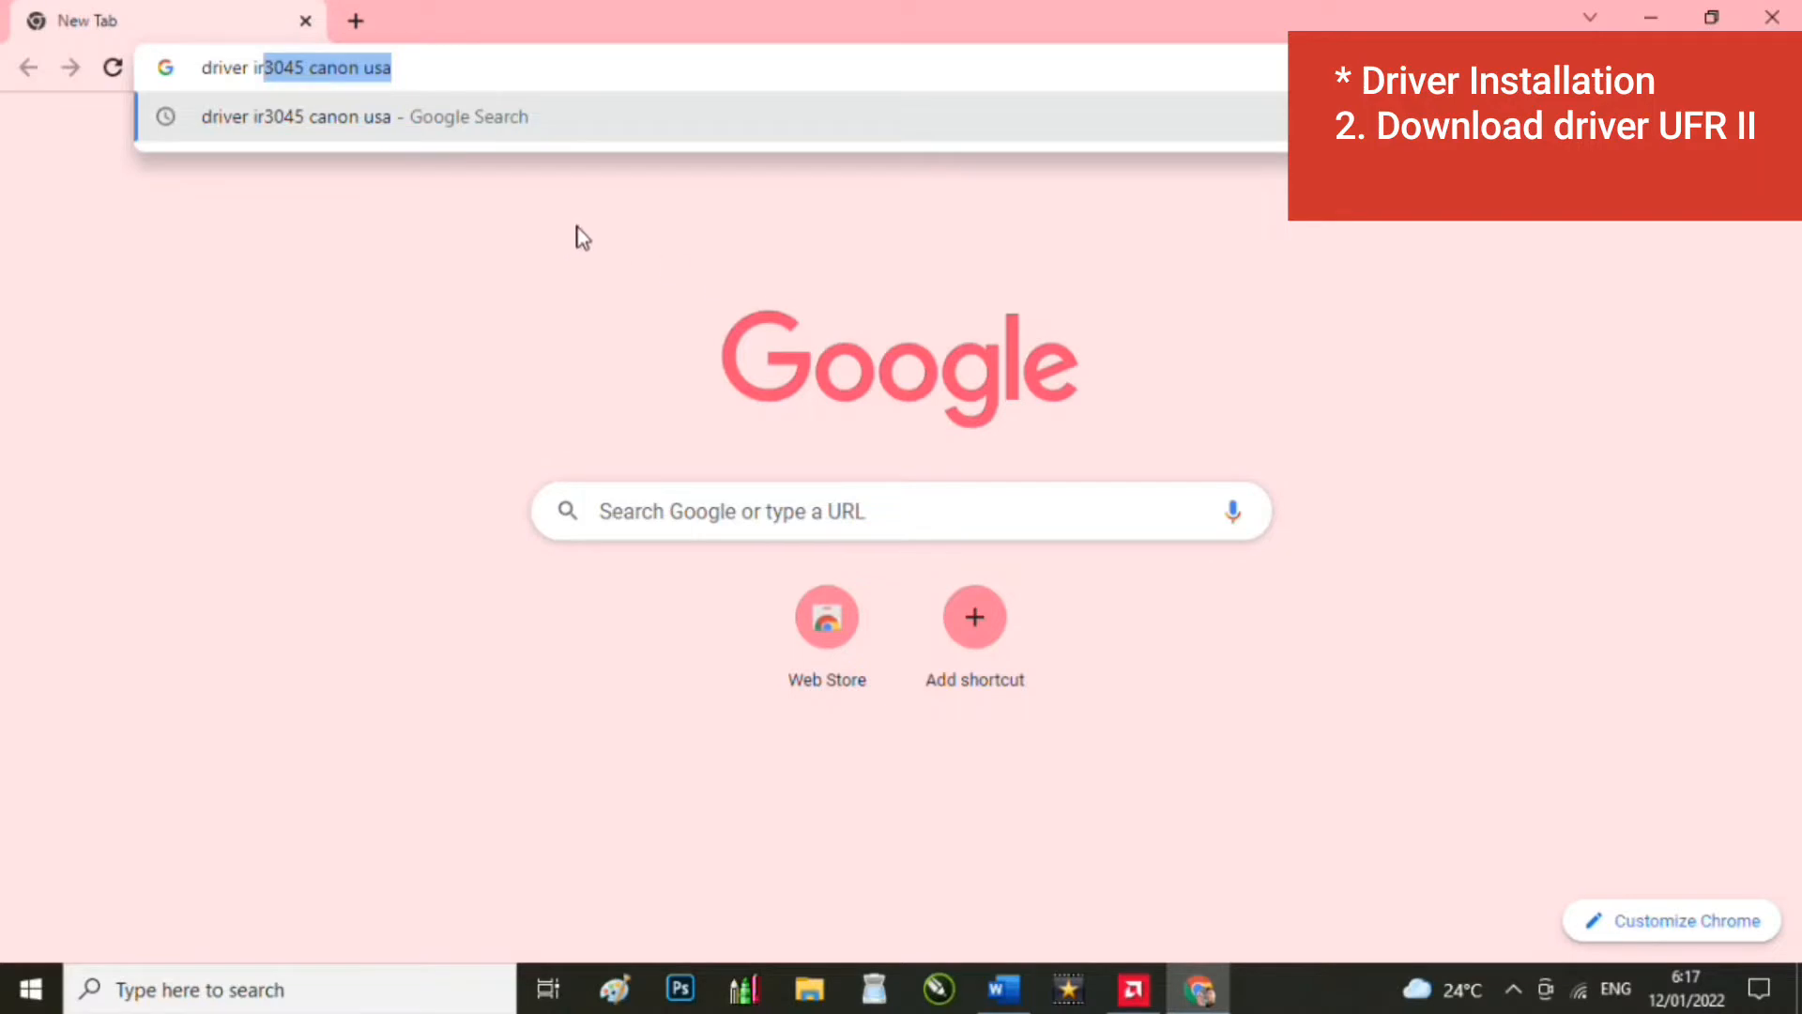
pyautogui.write('65')
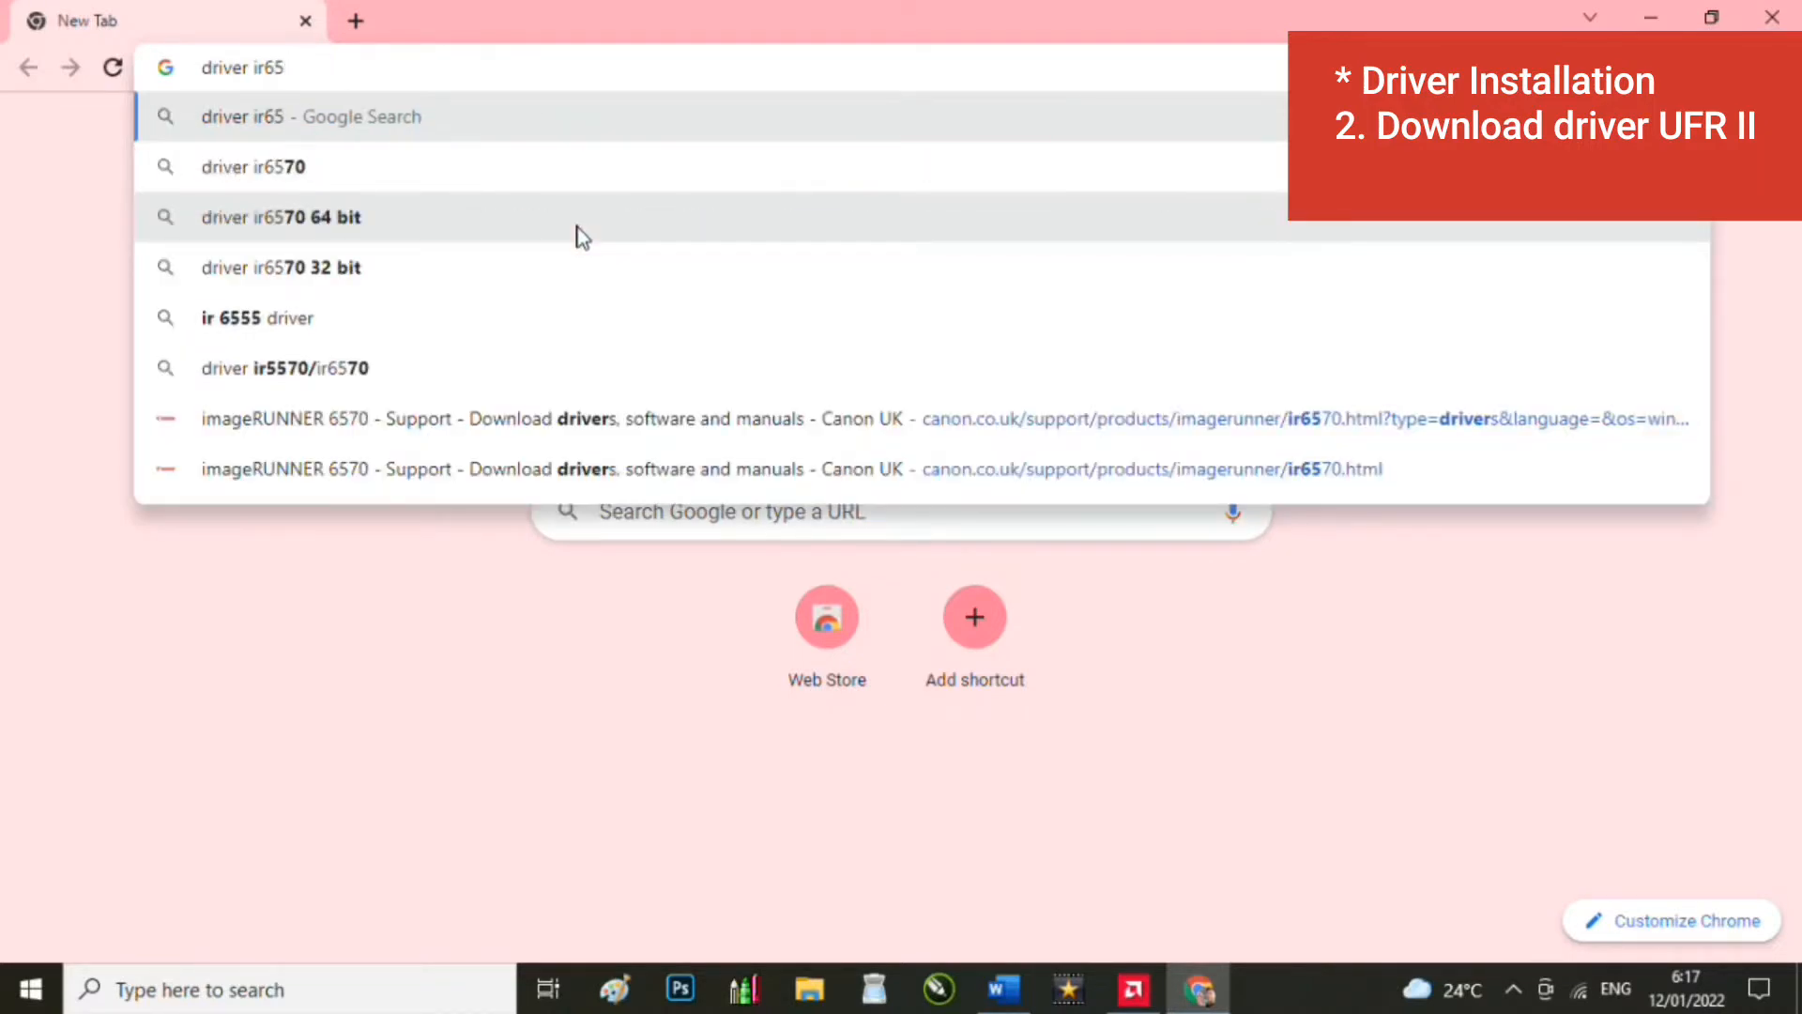
pyautogui.click(329, 233)
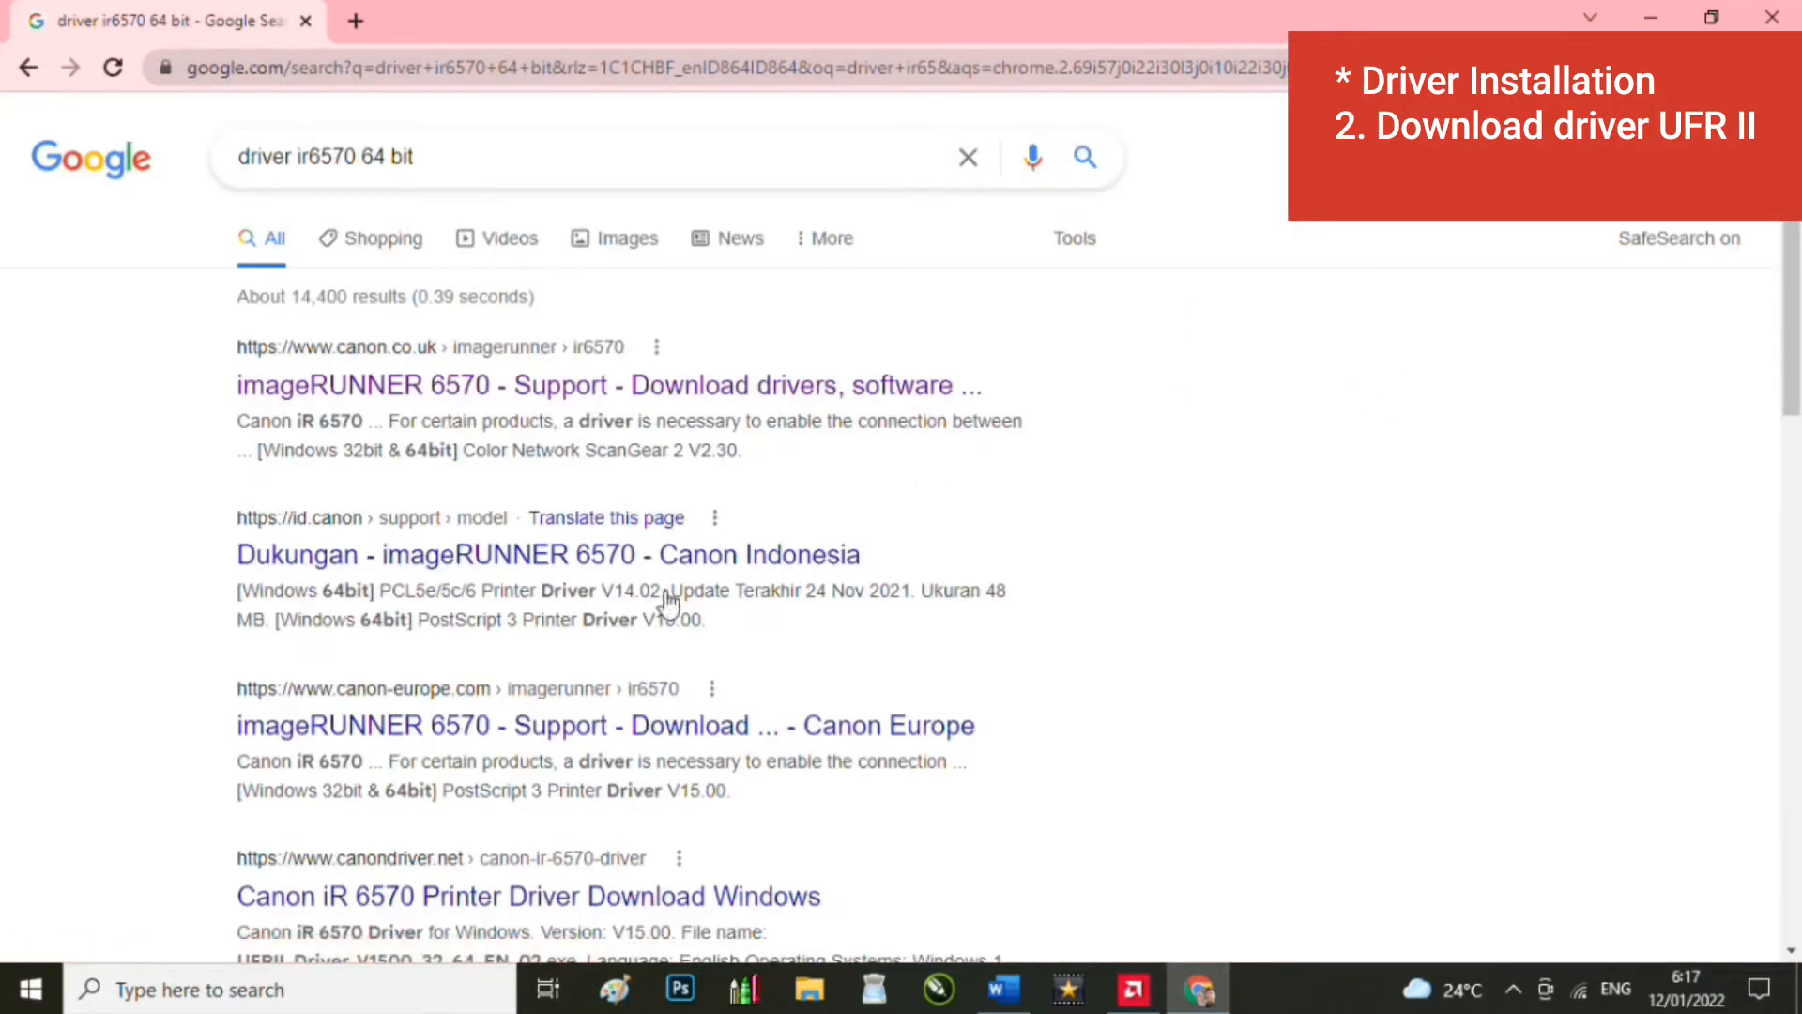
pyautogui.scroll(-3, 657, 515)
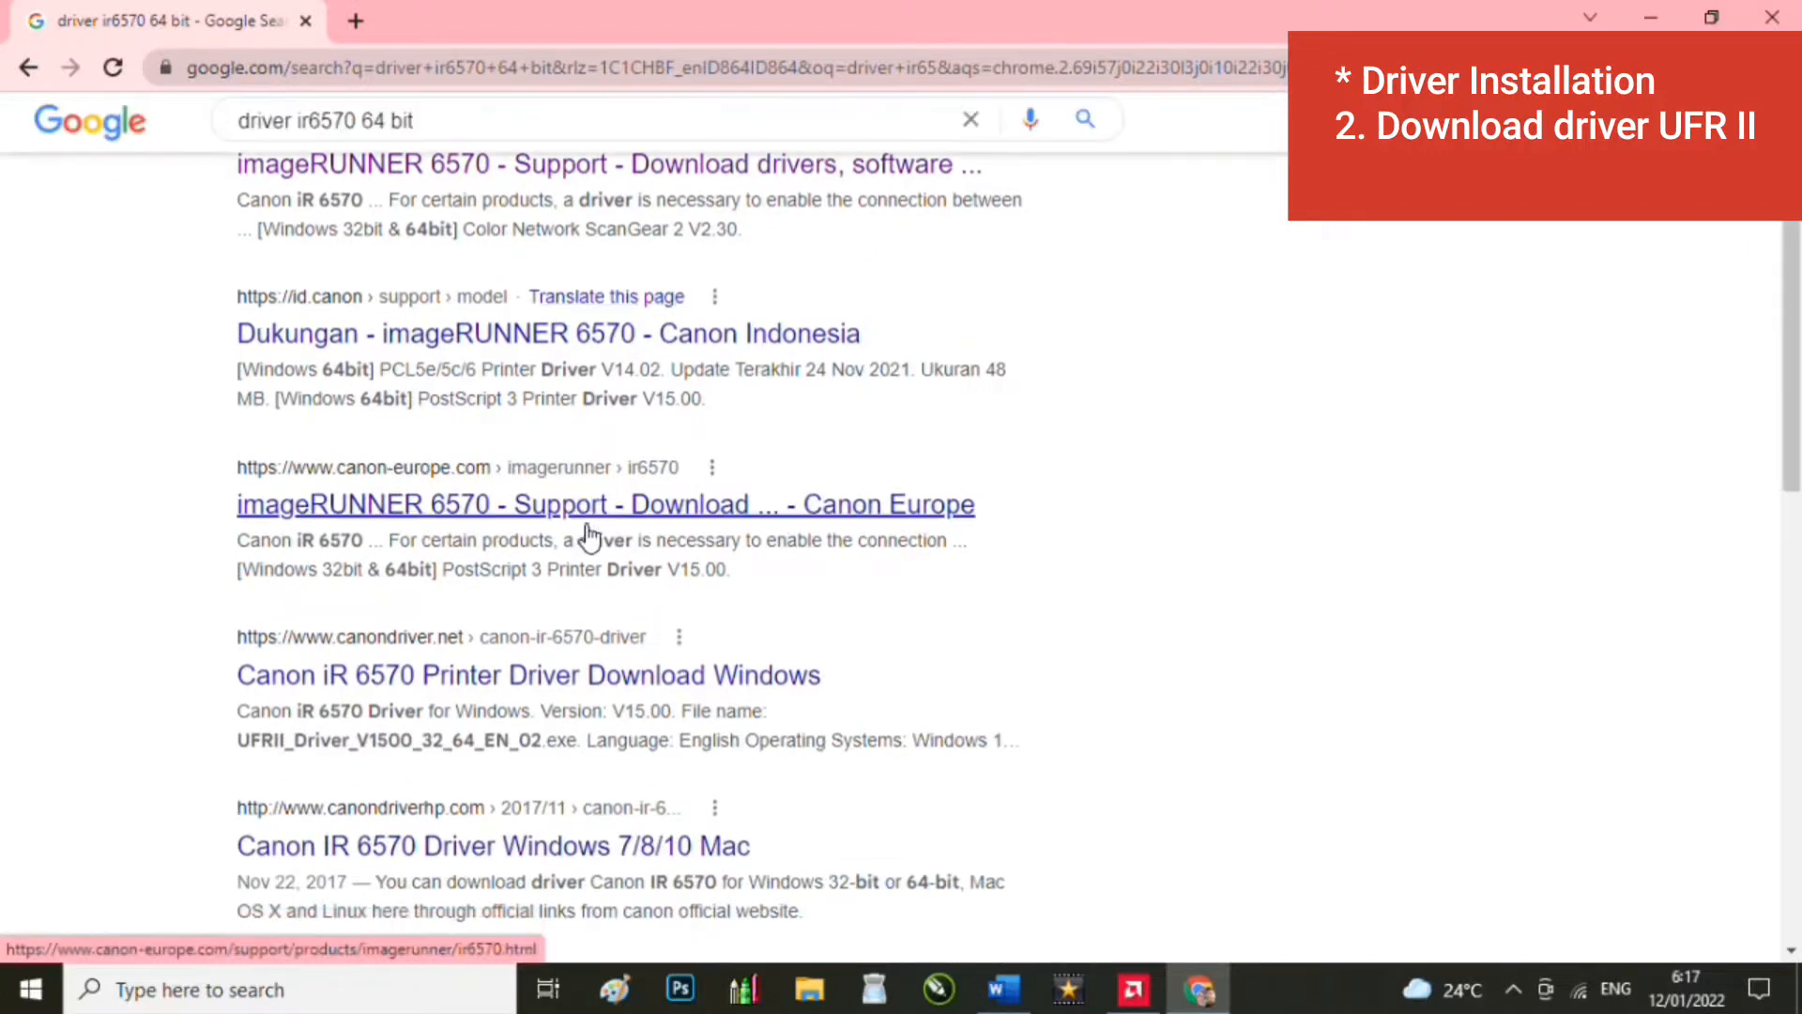
pyautogui.scroll(3, 554, 470)
pyautogui.click(452, 161)
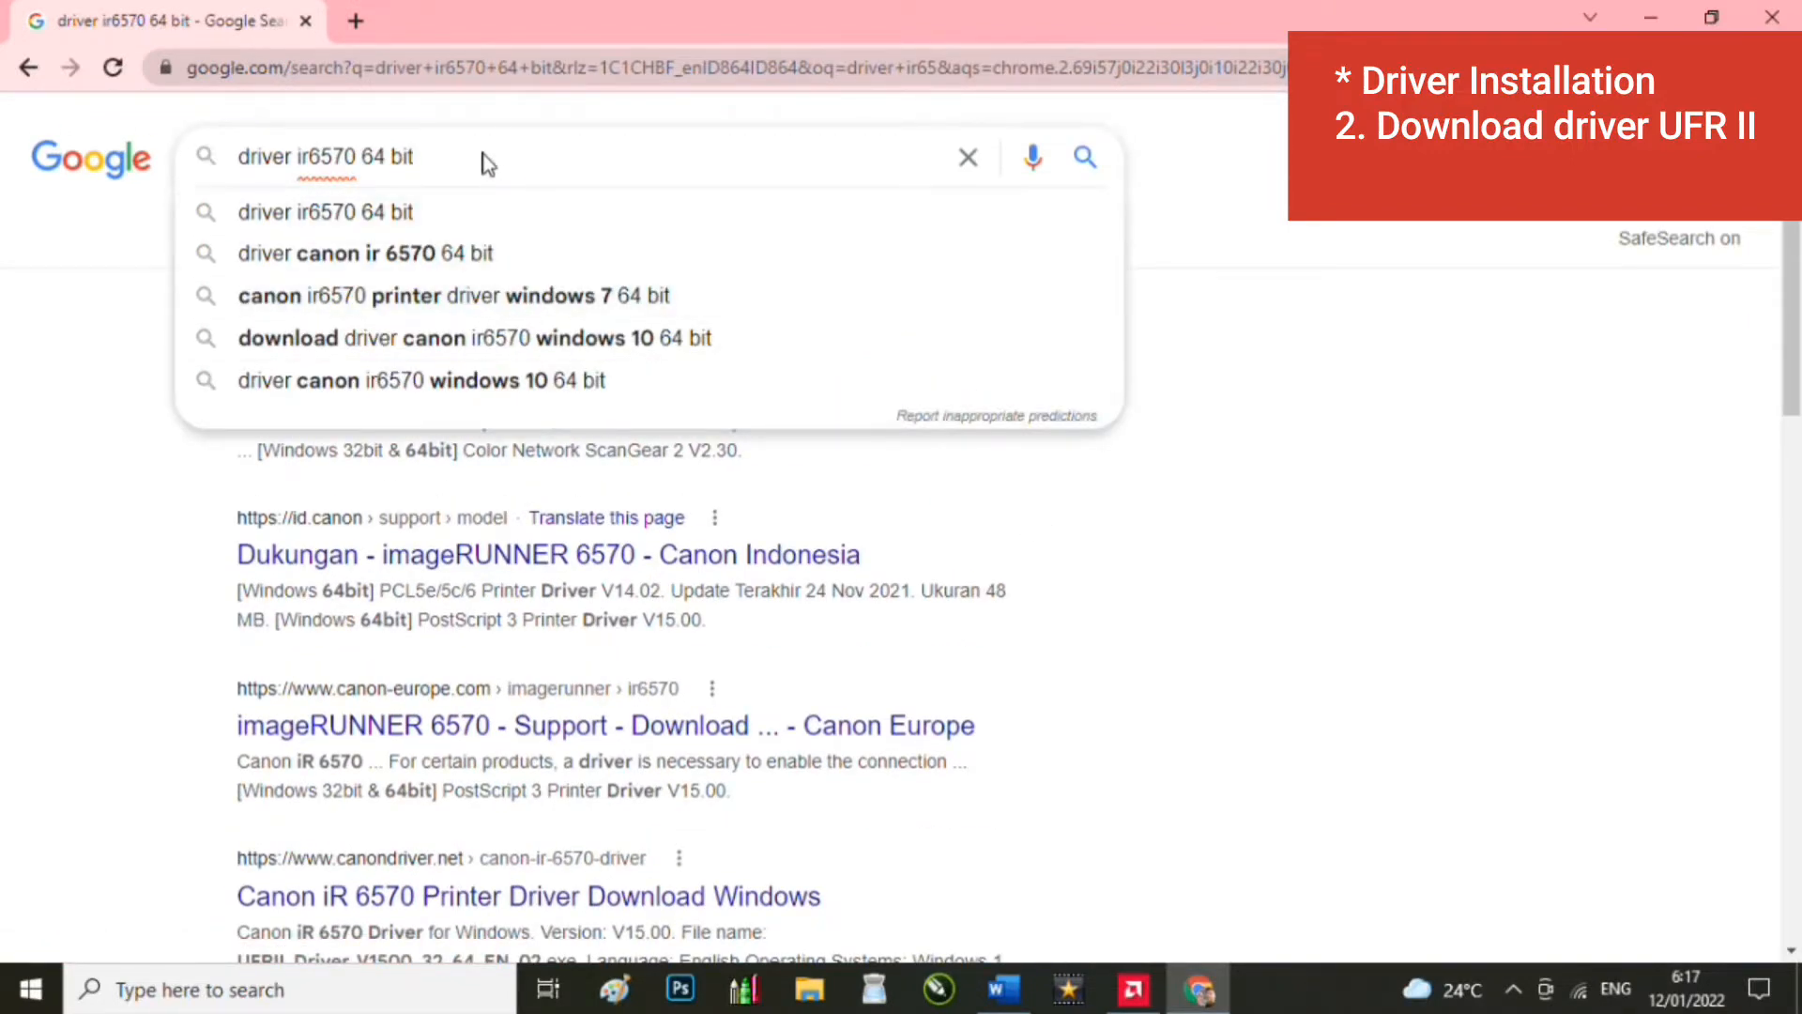
pyautogui.click(1108, 565)
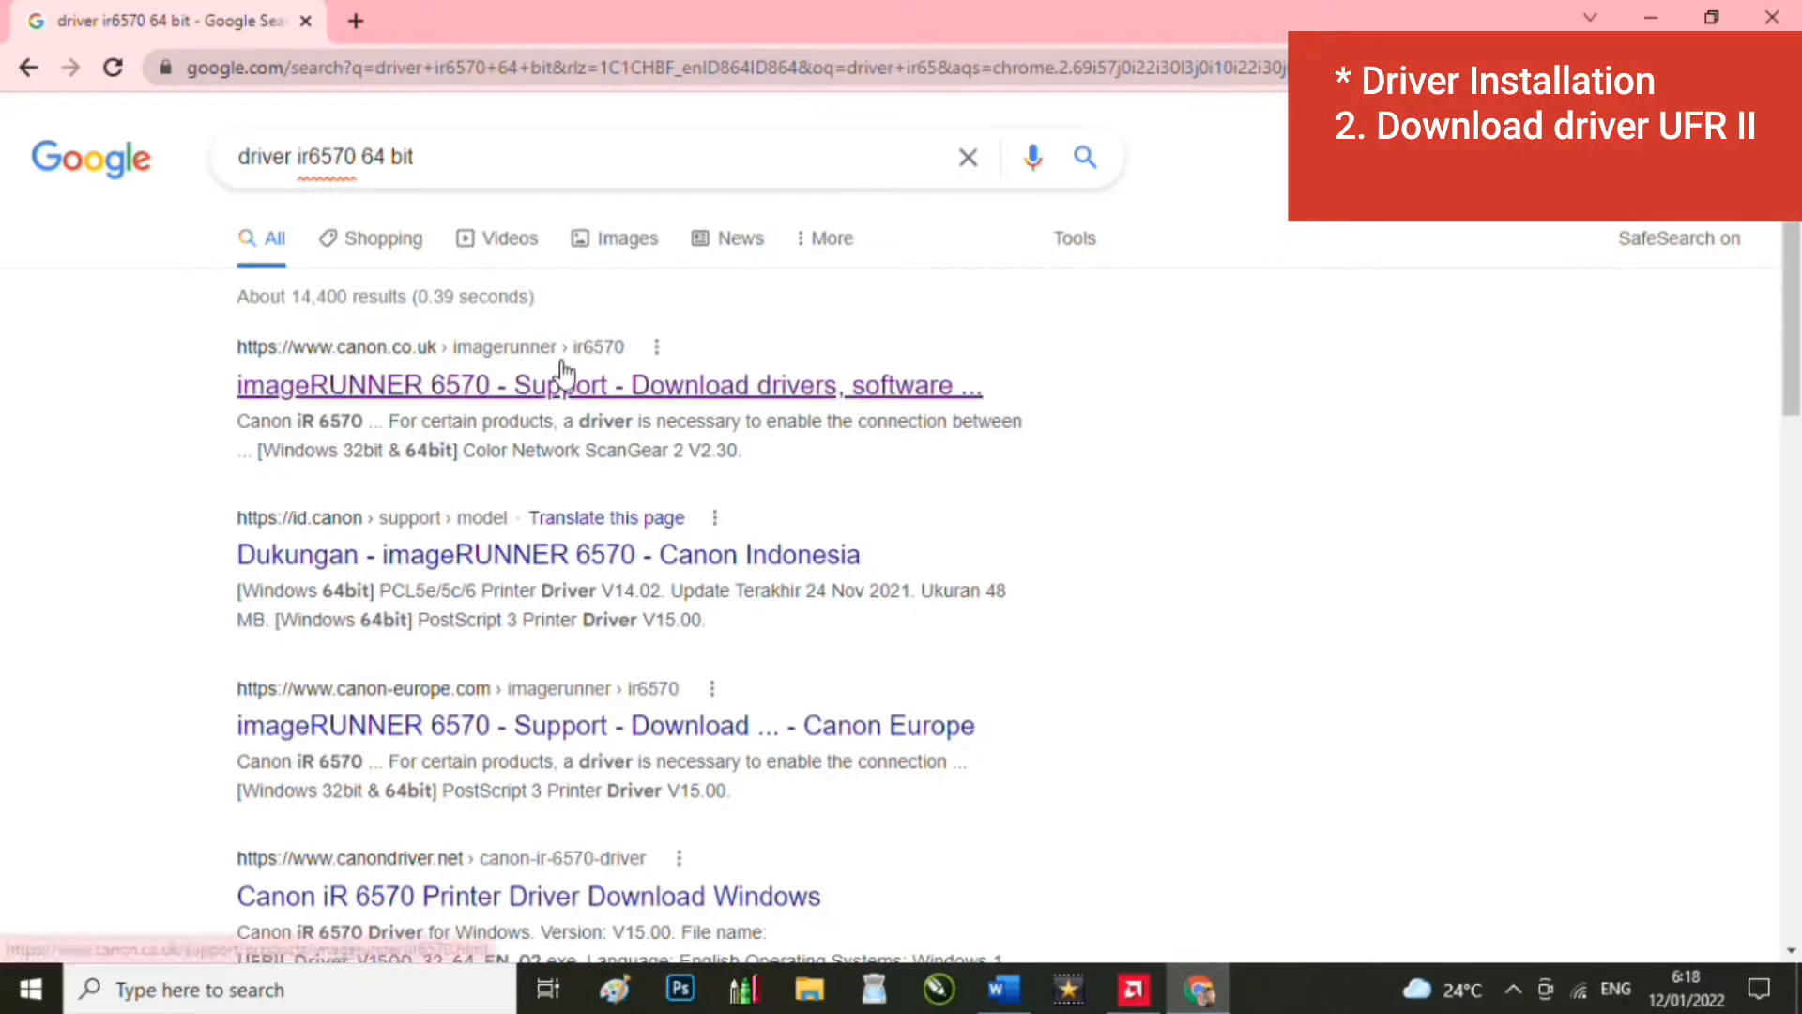
# Step: Open Canon UK's imageRUNNER 6570 support result and accept the site's cookies
pyautogui.click(607, 385)
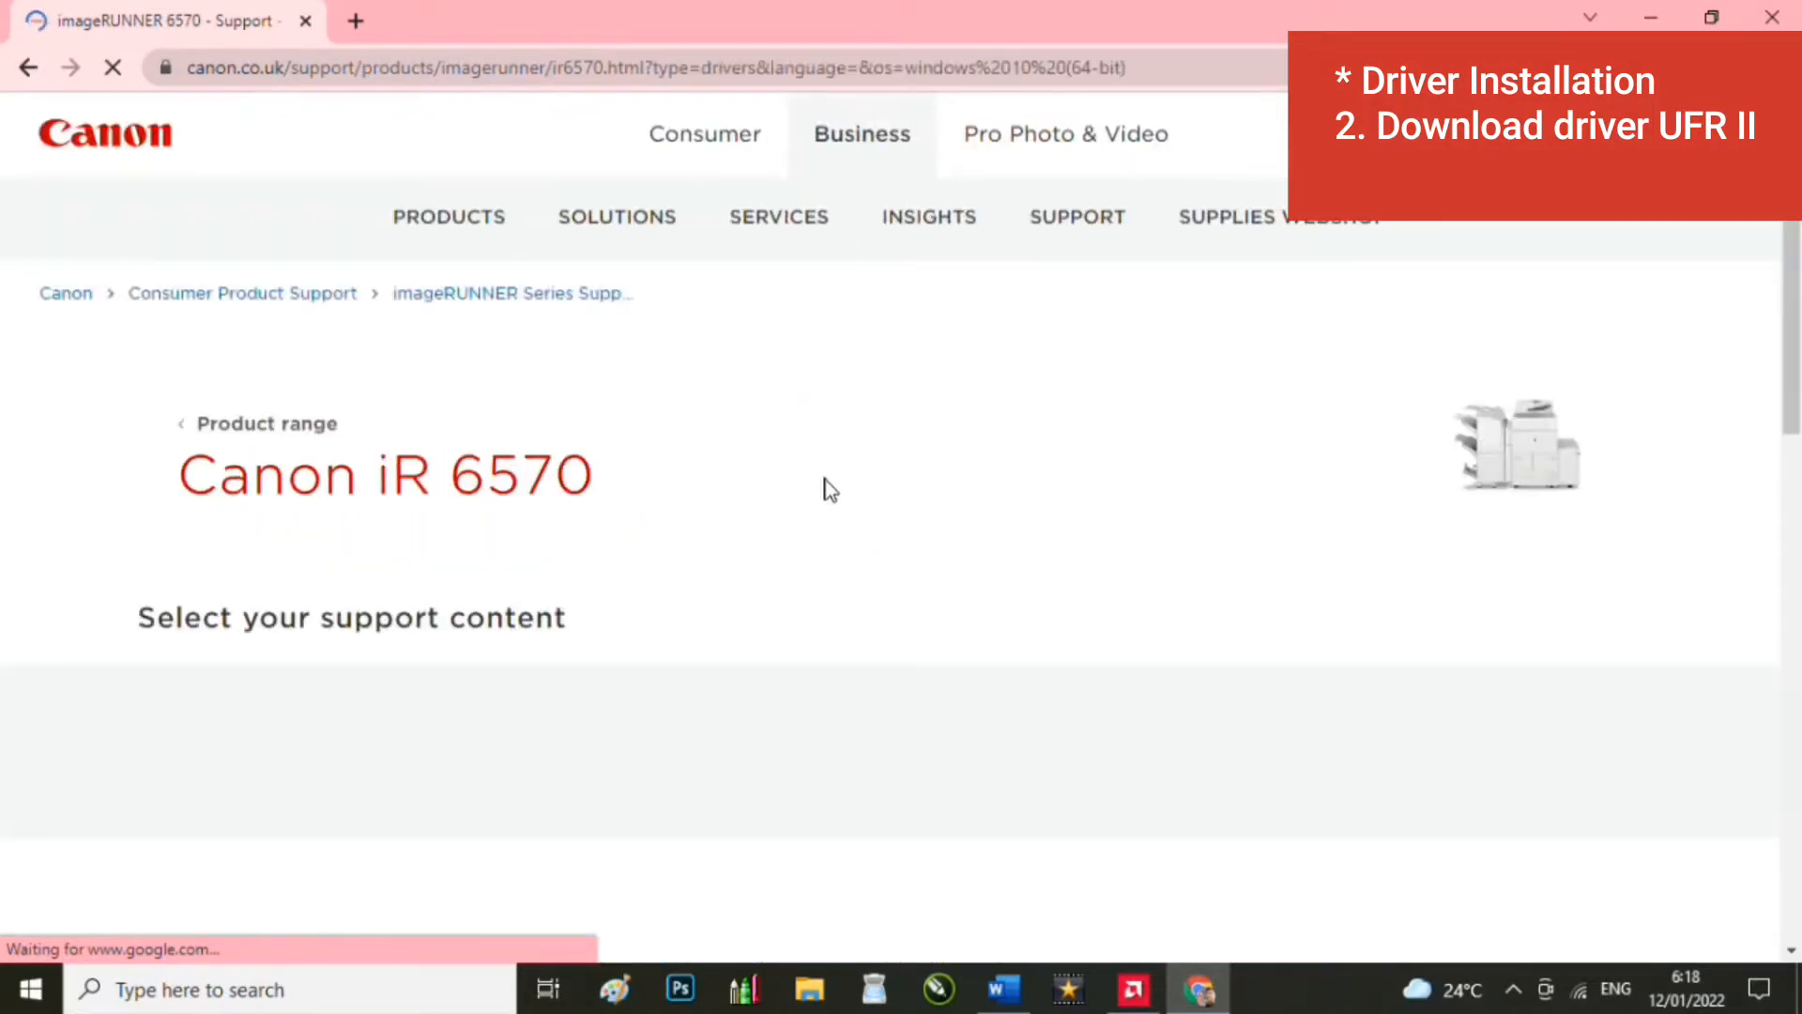
pyautogui.scroll(-2, 912, 490)
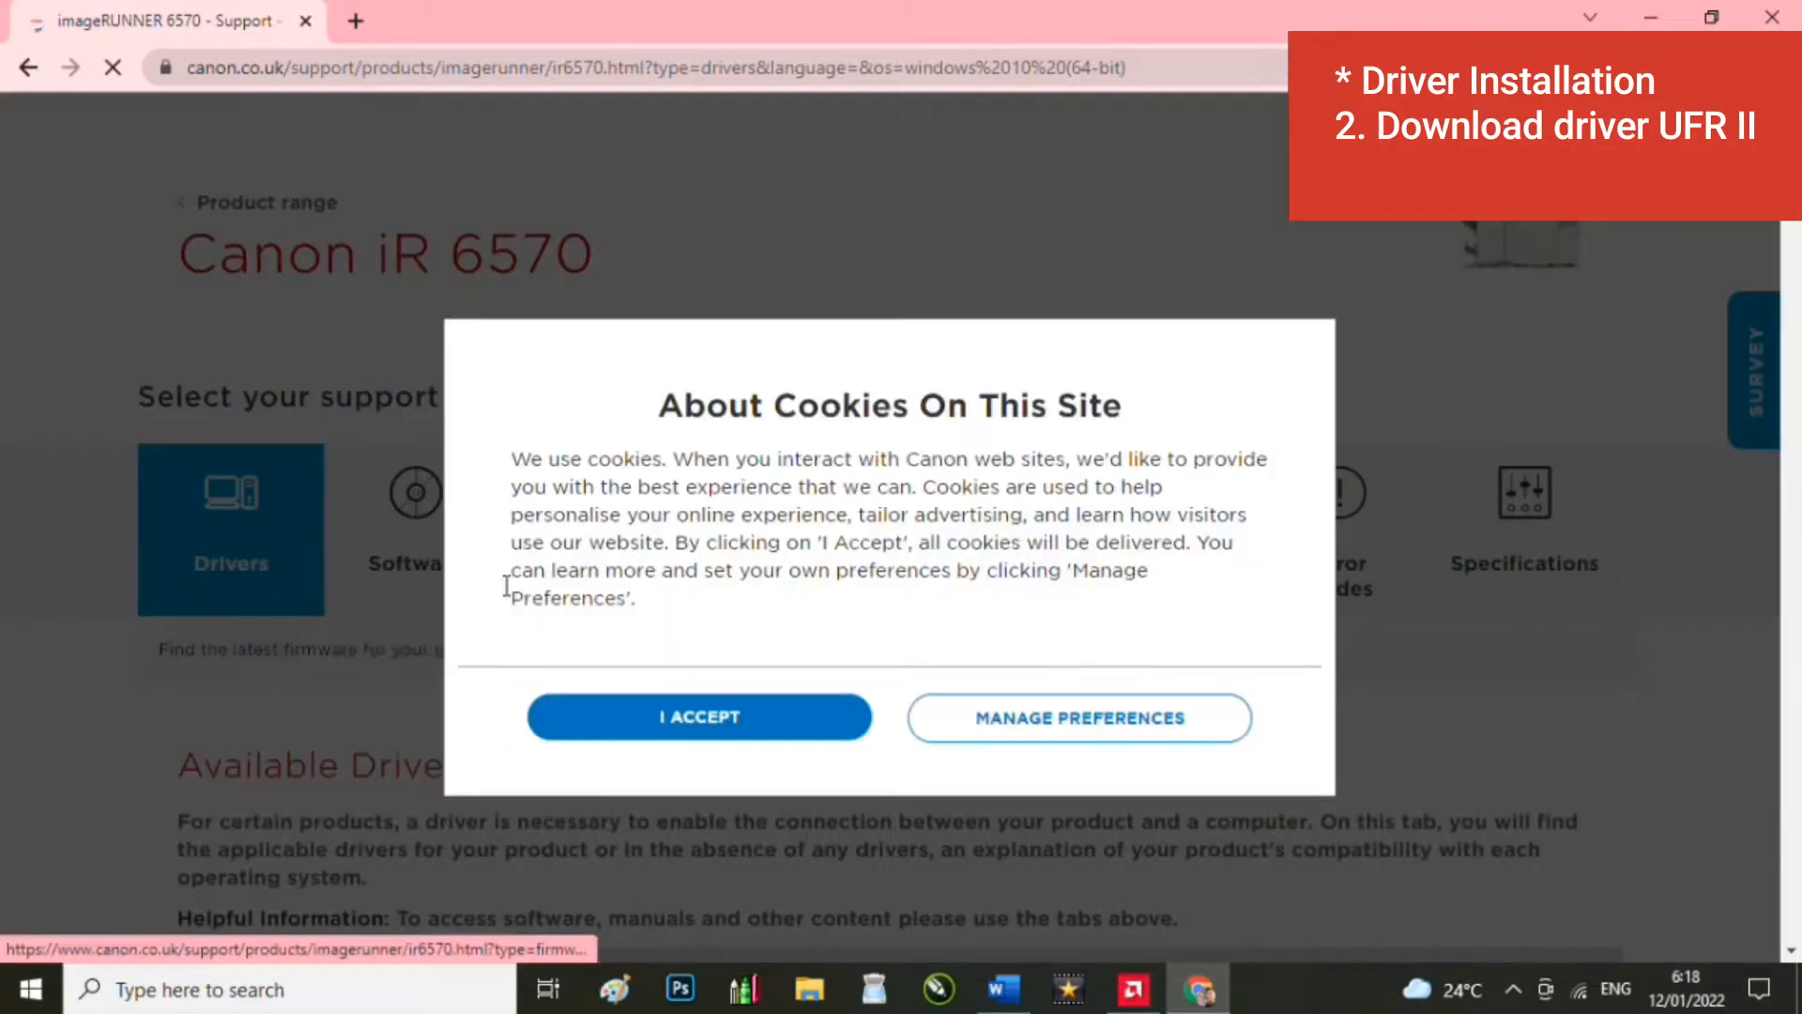
pyautogui.click(715, 719)
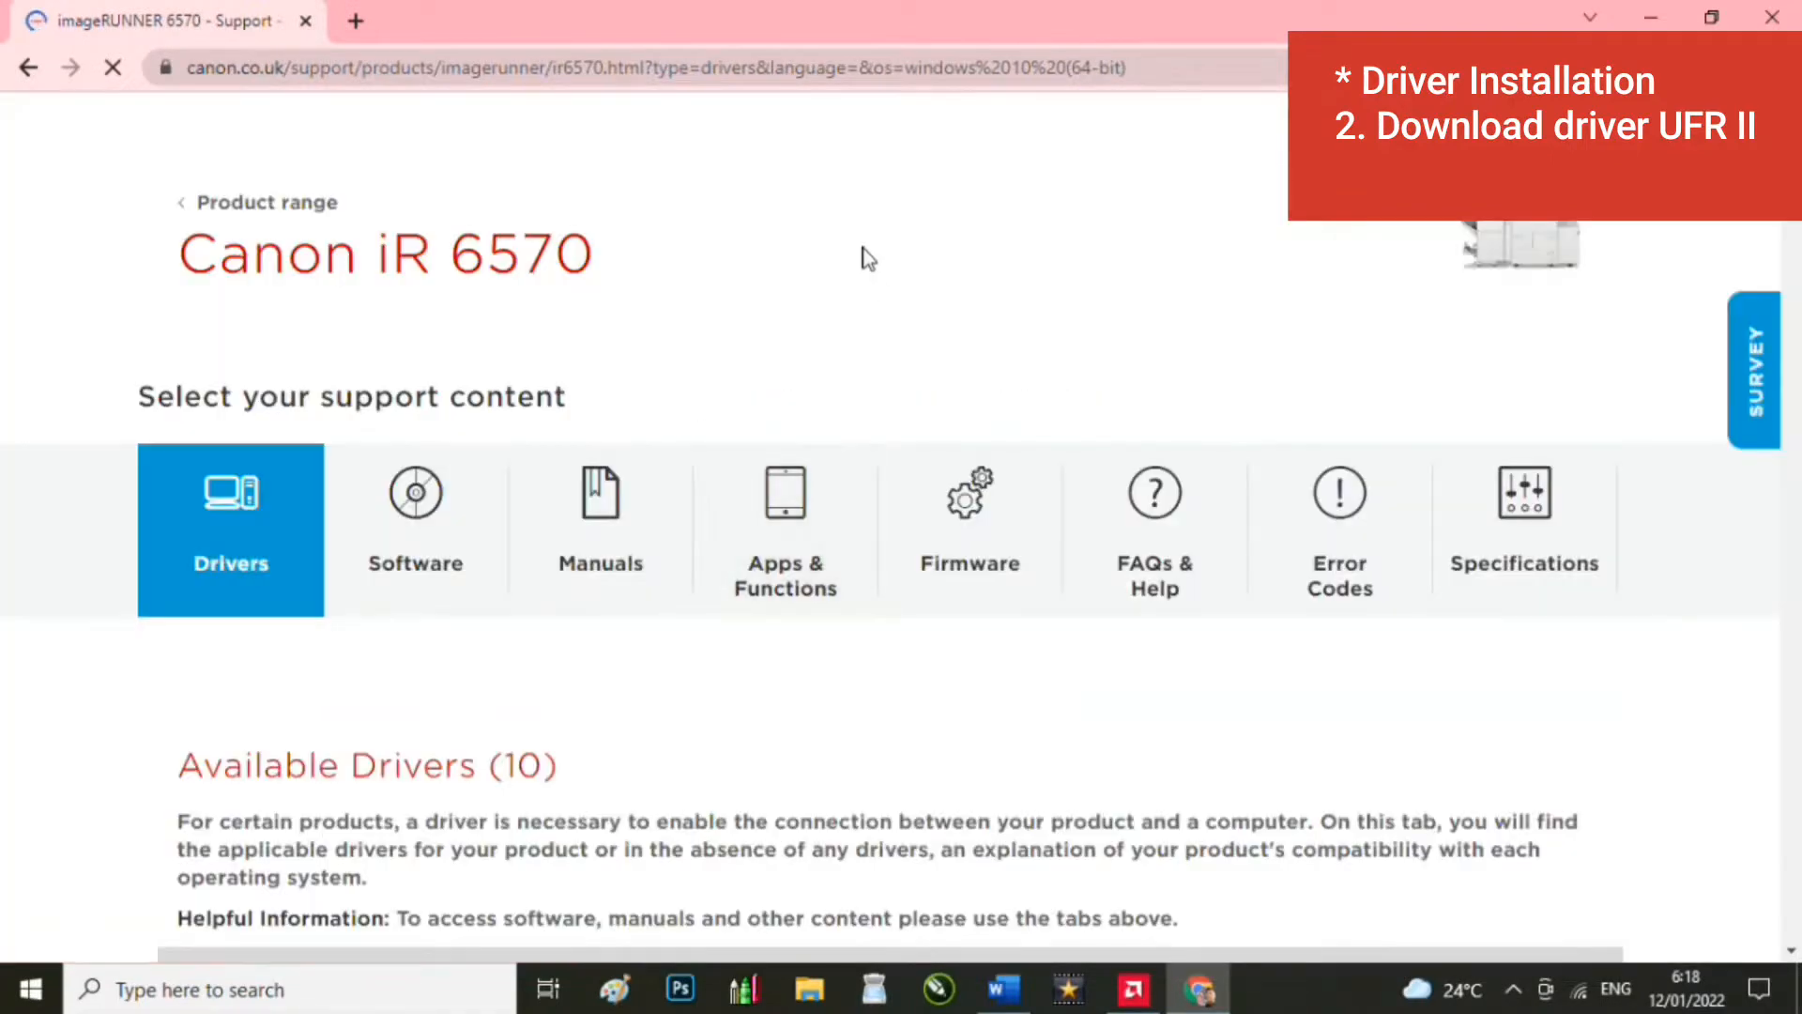
# Step: Scroll down the drivers page to the UFRII Printer Driver V15.00 entry
pyautogui.scroll(-8, 764, 479)
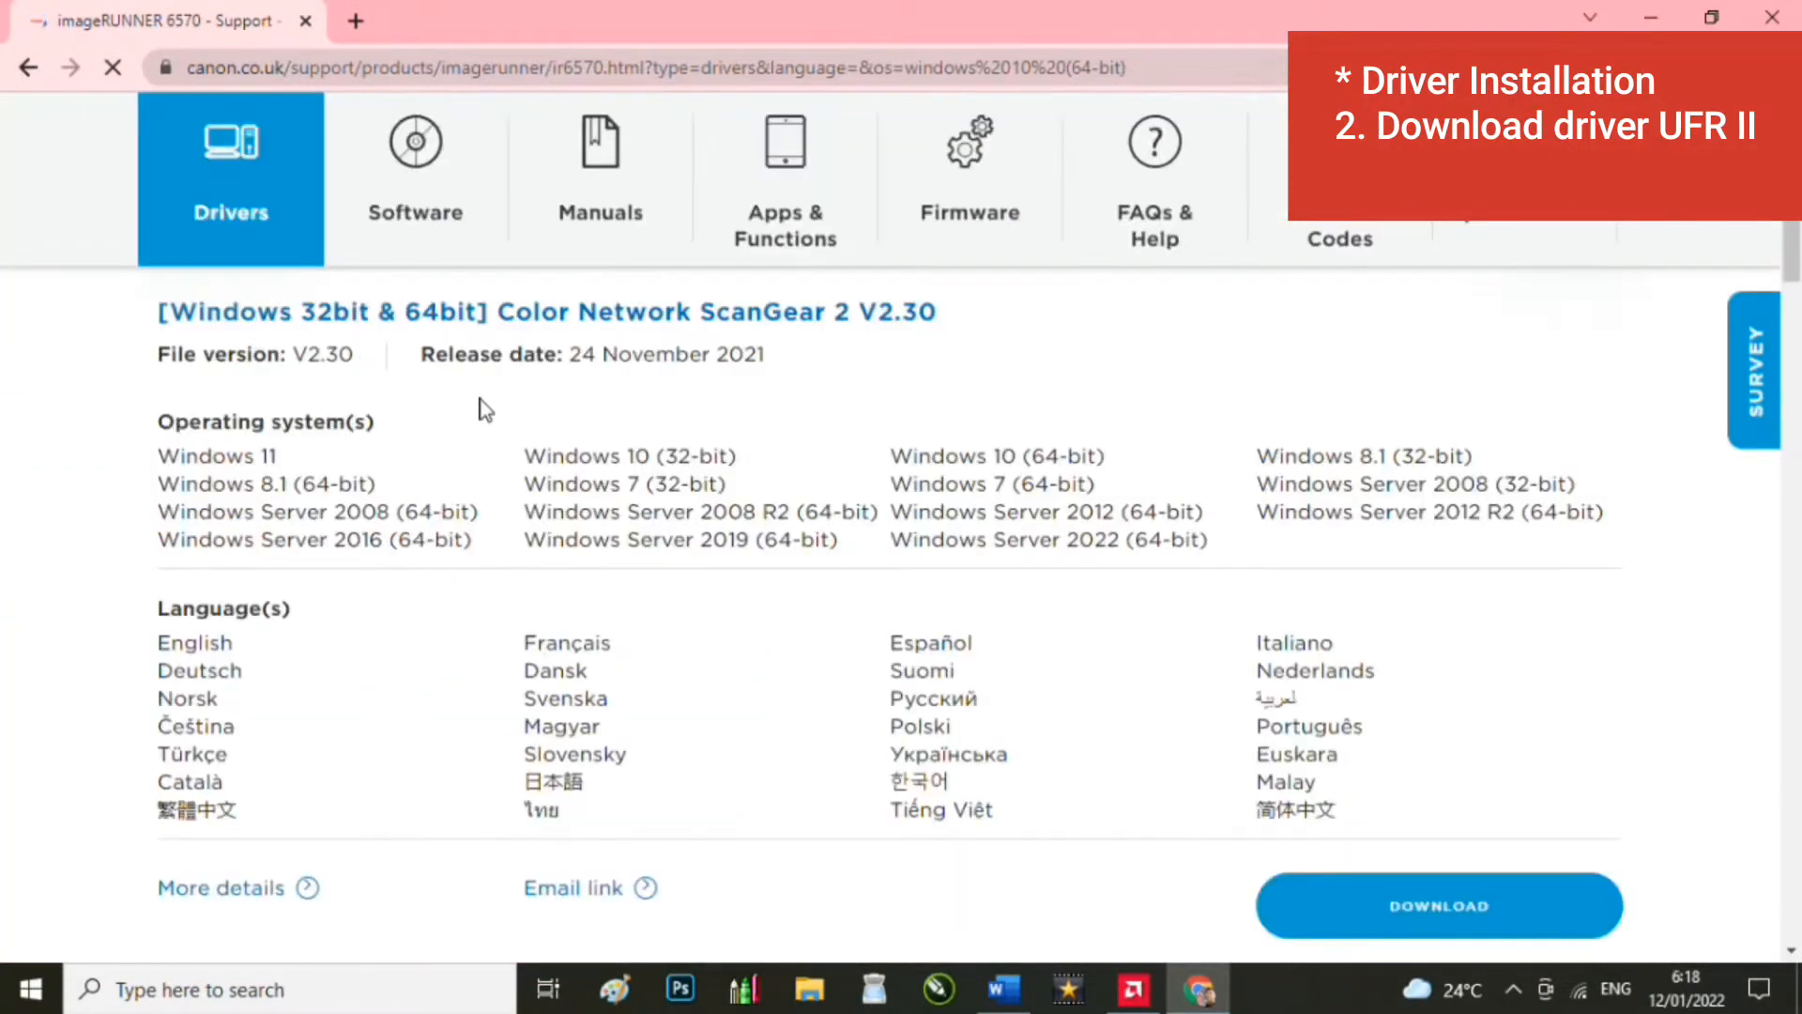
pyautogui.scroll(5, 908, 569)
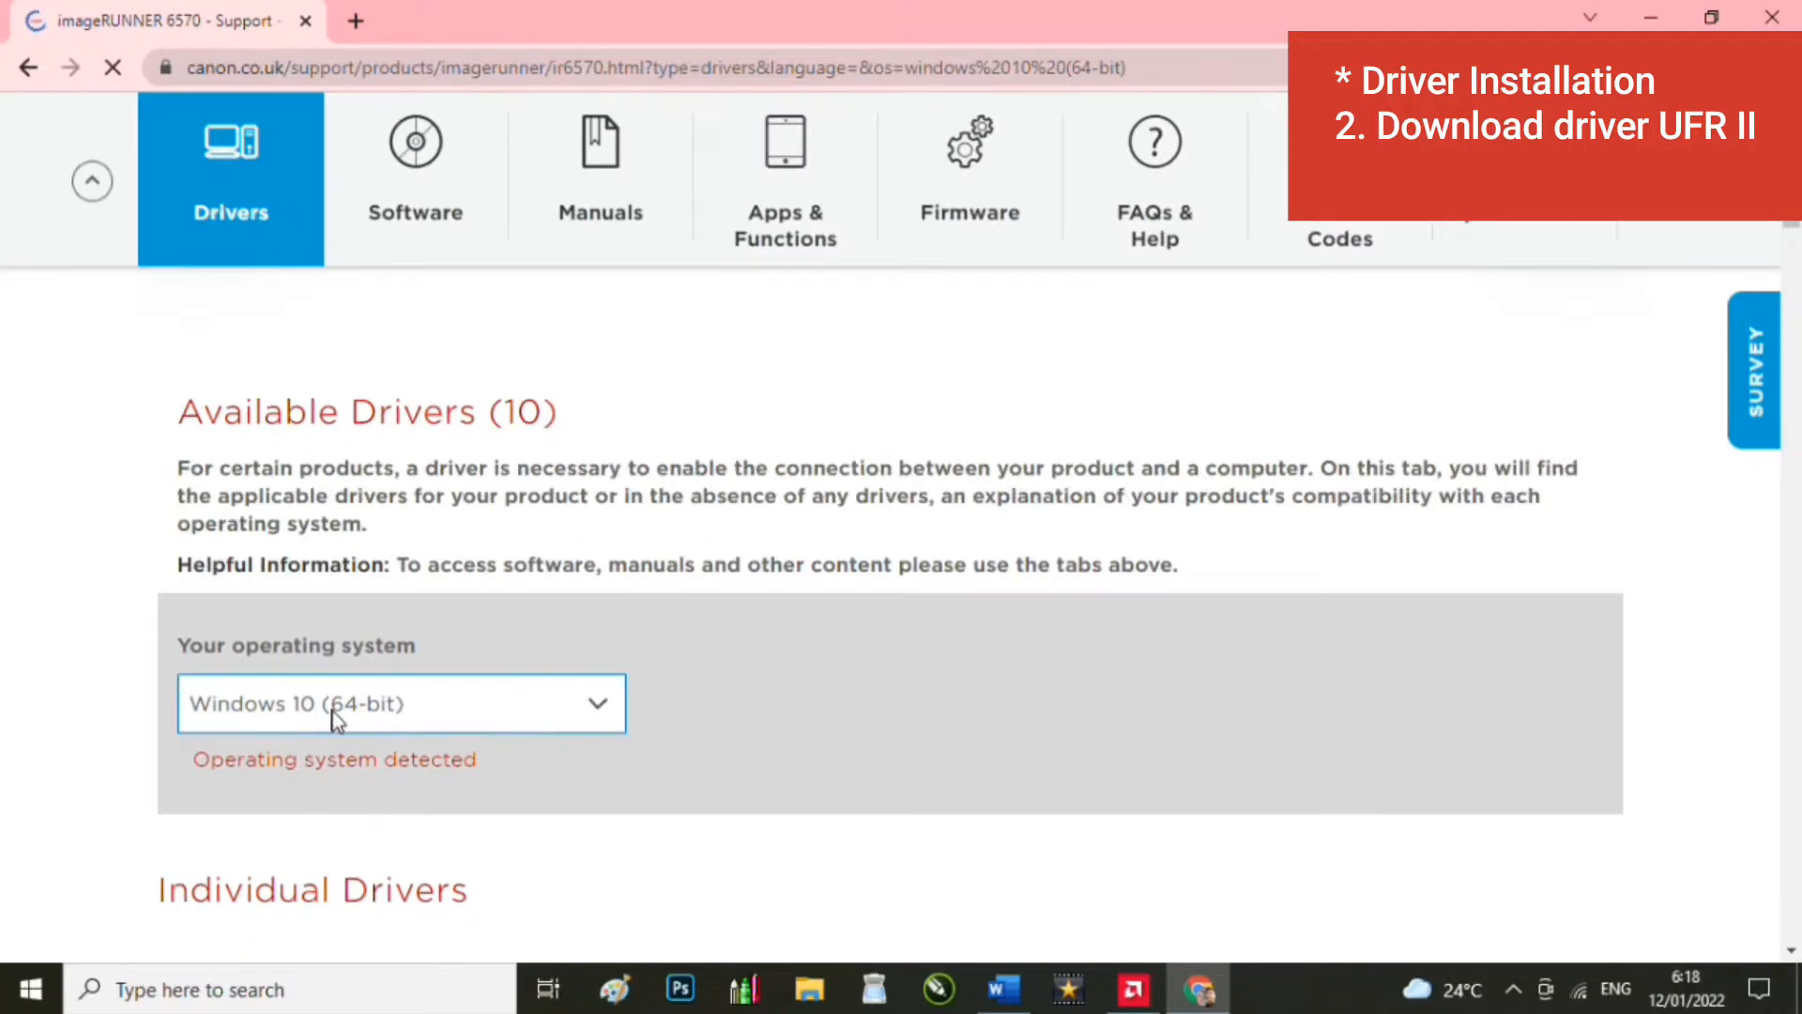
pyautogui.scroll(-5, 406, 648)
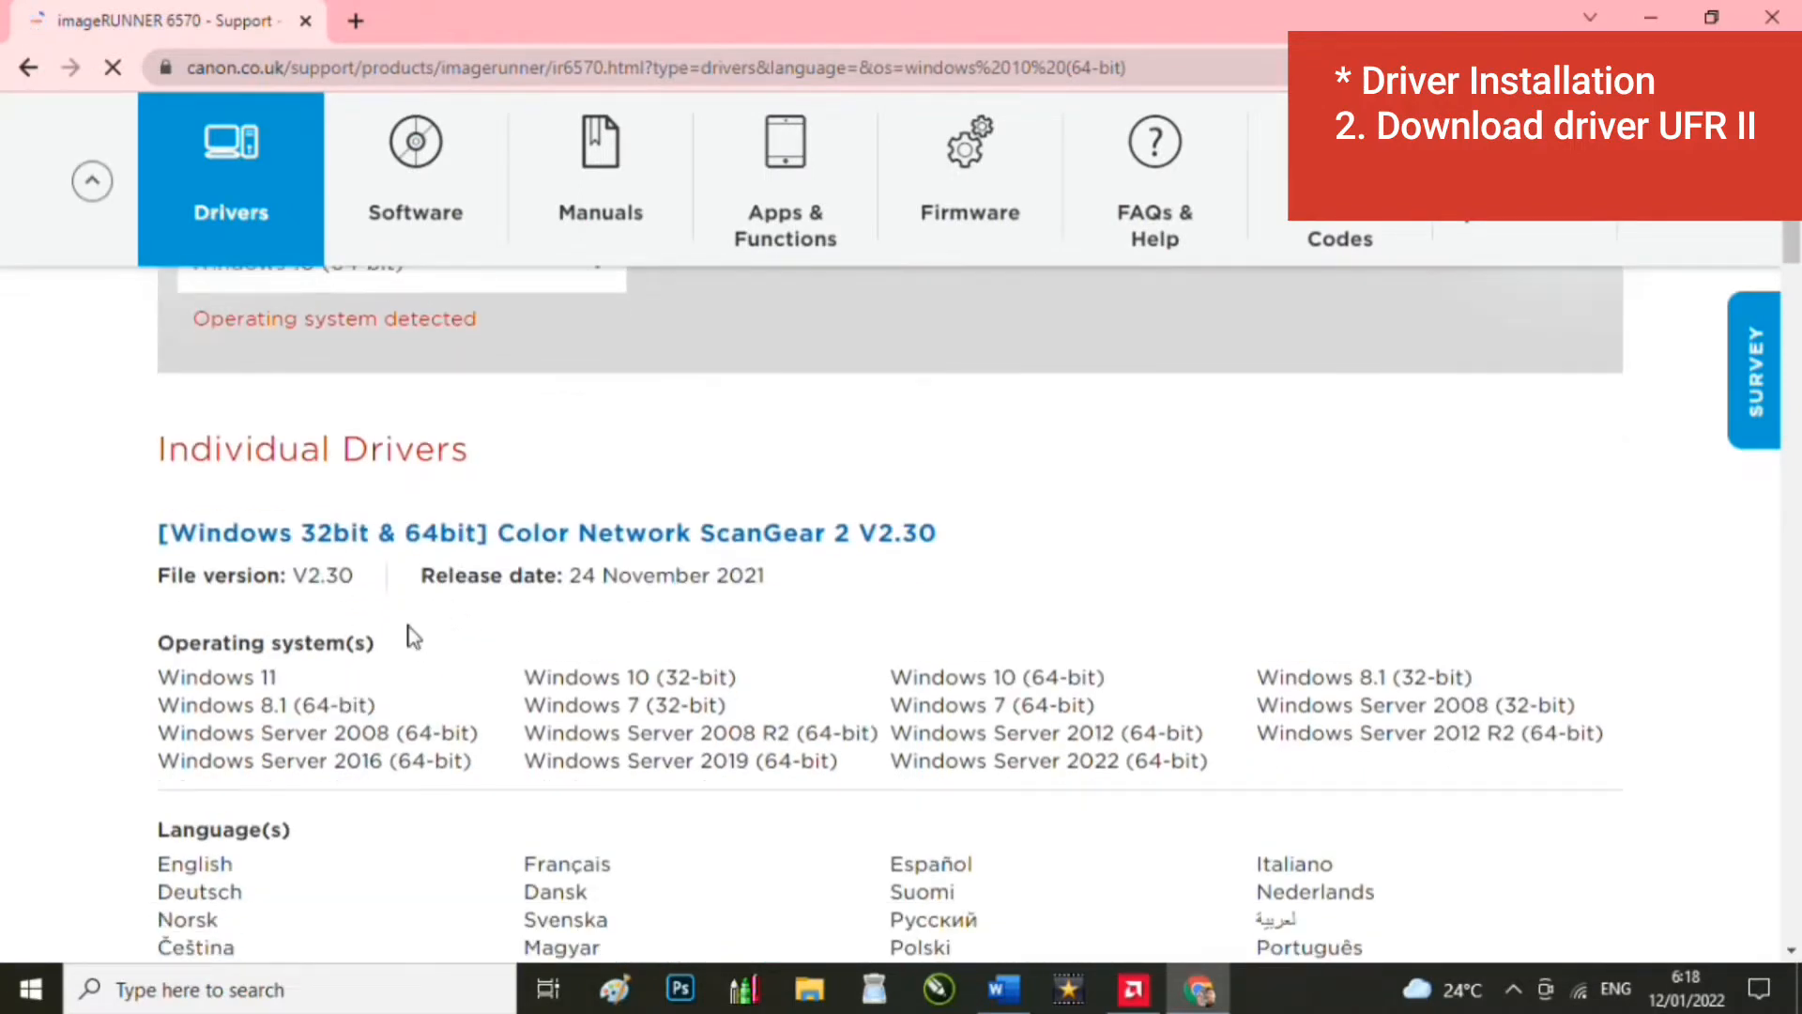
pyautogui.scroll(-5, 502, 521)
pyautogui.scroll(-12, 593, 643)
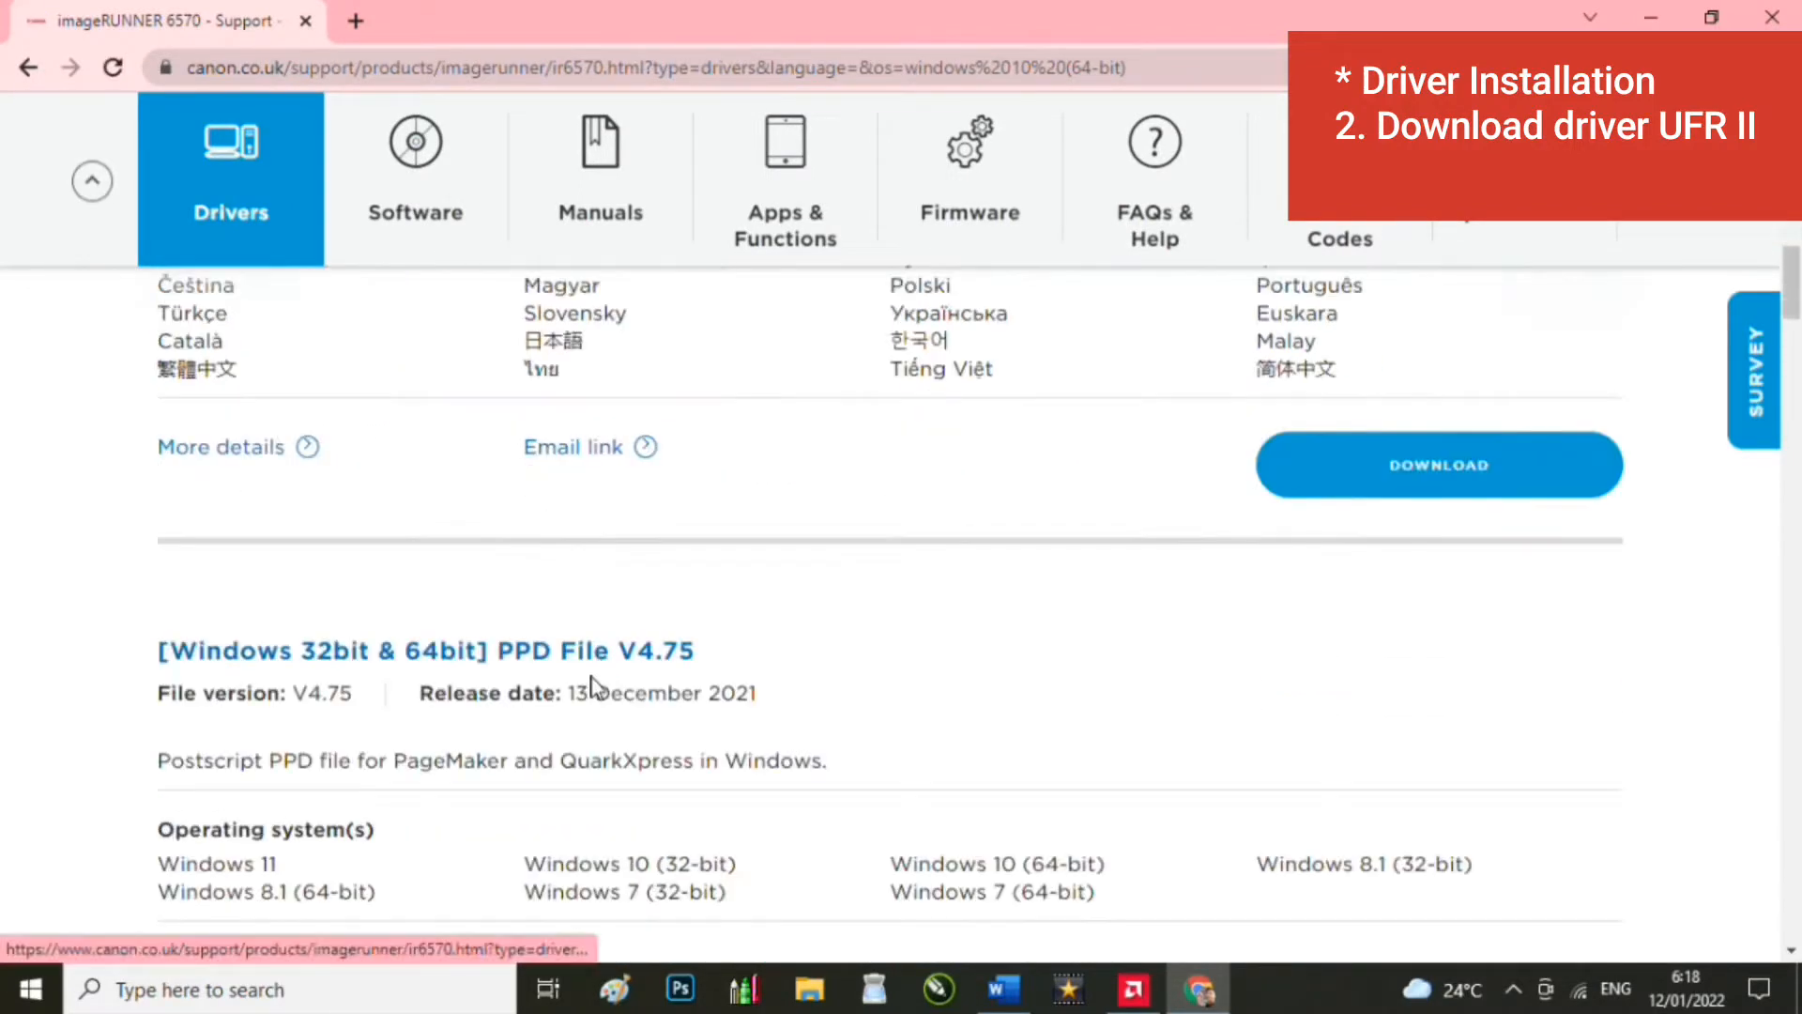
pyautogui.scroll(-16, 507, 694)
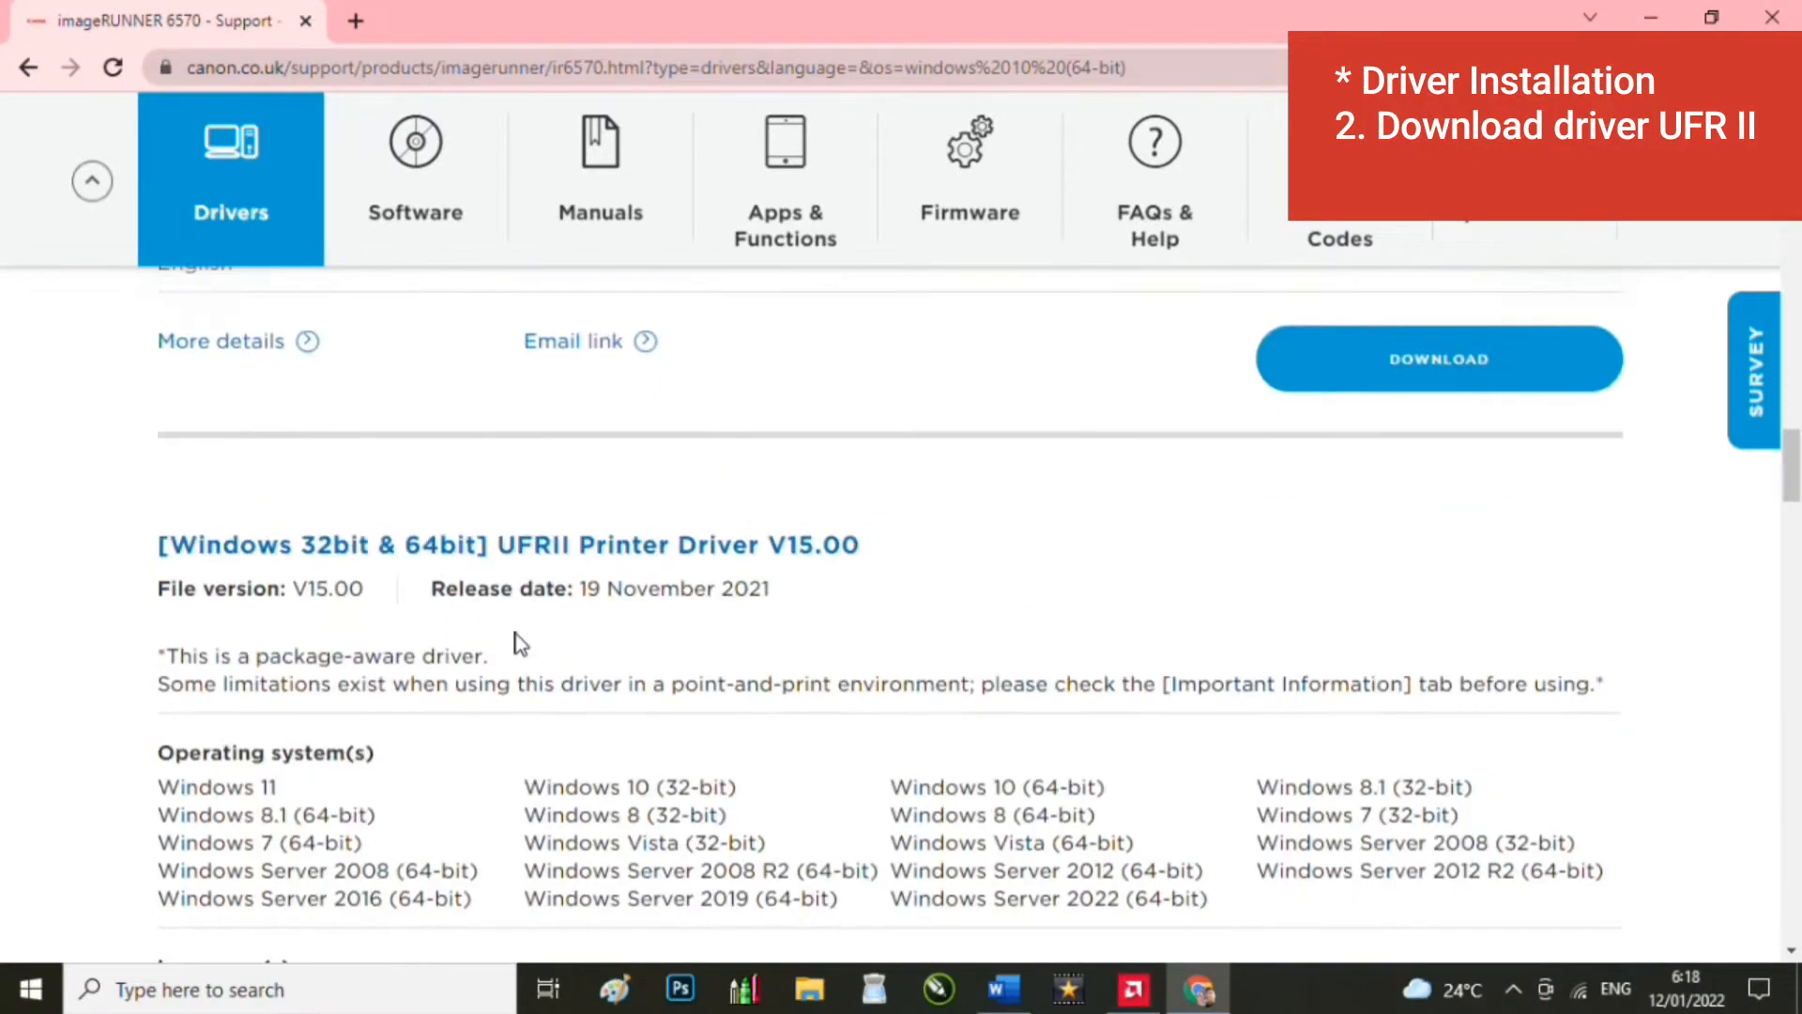
pyautogui.scroll(-4, 515, 635)
pyautogui.scroll(6, 516, 634)
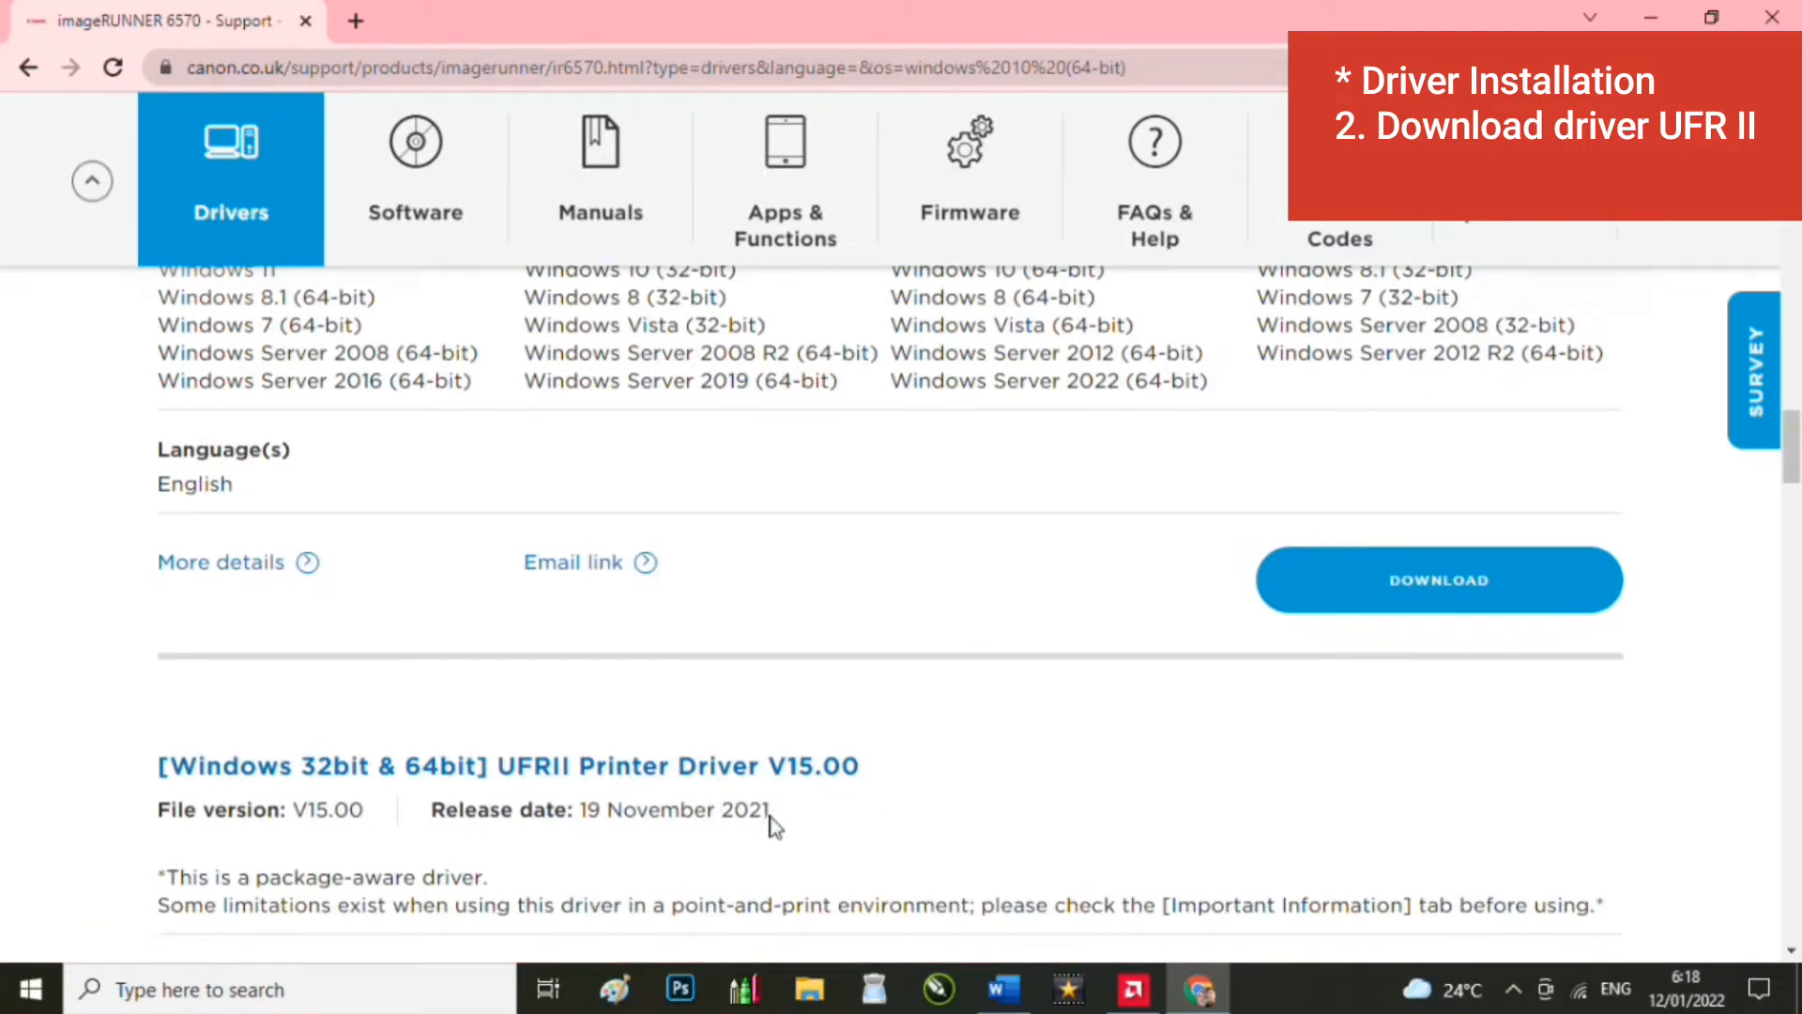
pyautogui.scroll(-5, 563, 788)
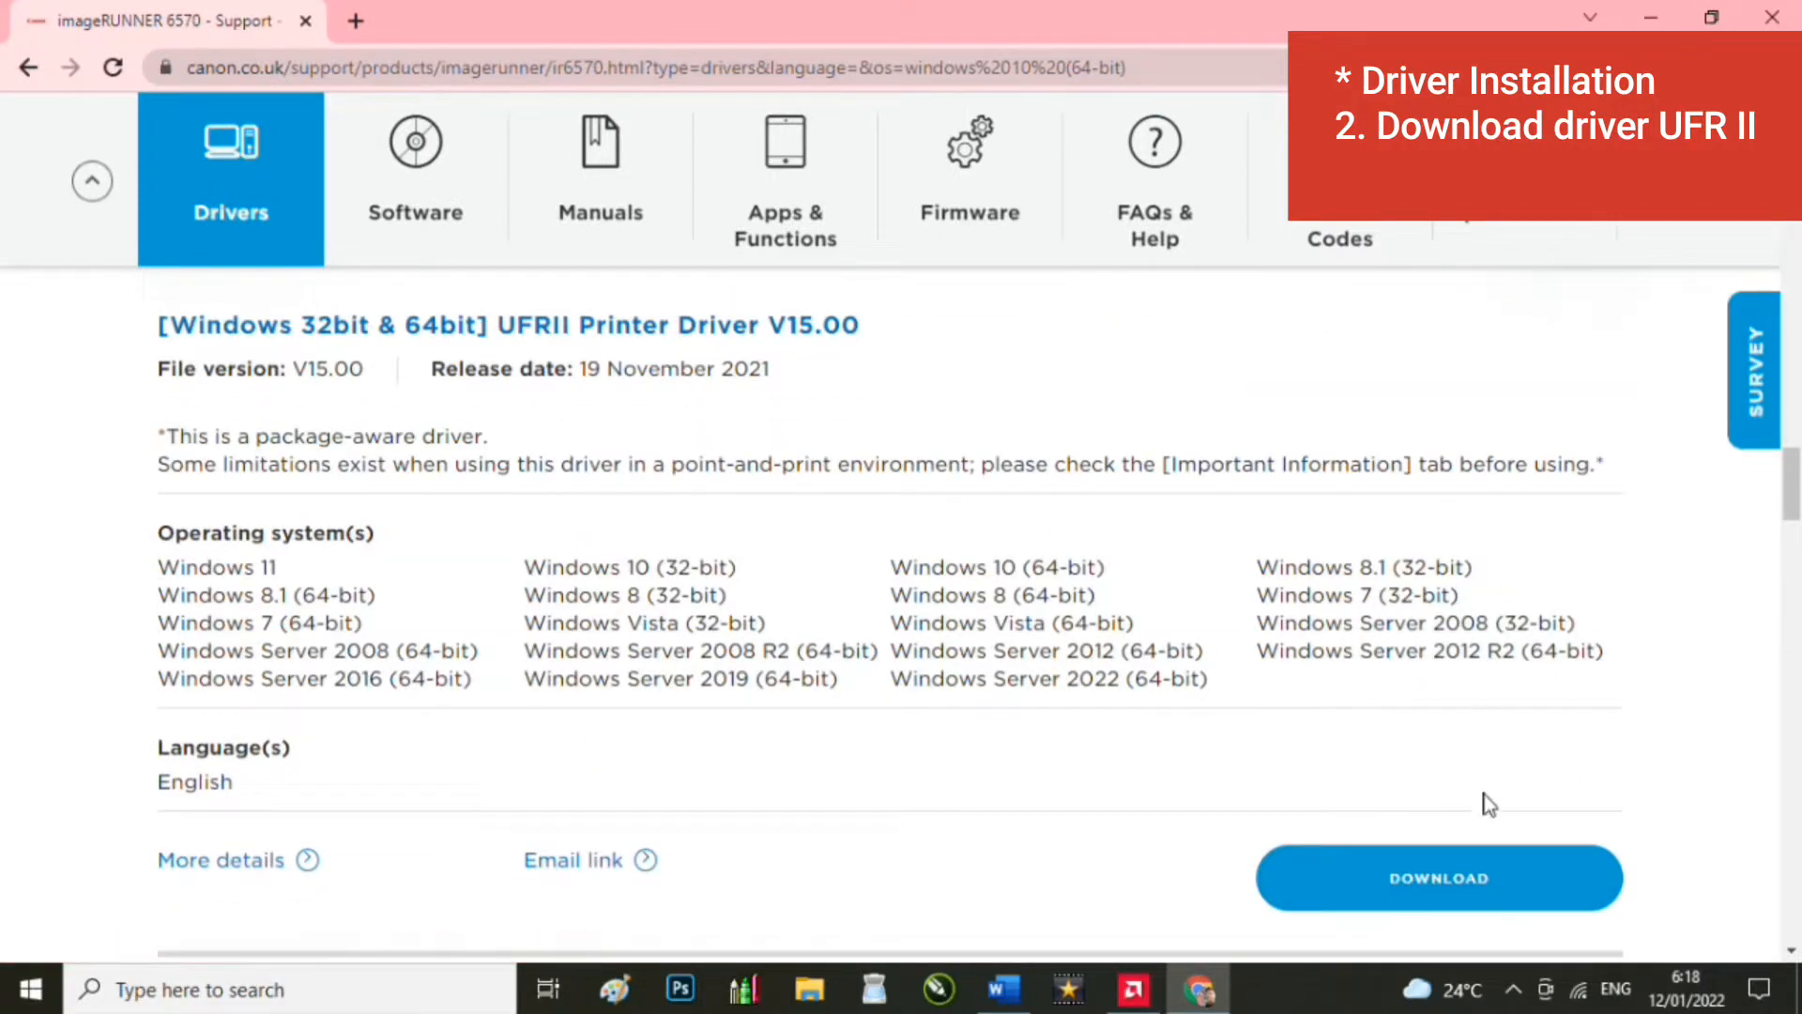
# Step: Download the UFRII Printer Driver V15.00 after accepting its license
pyautogui.click(1485, 882)
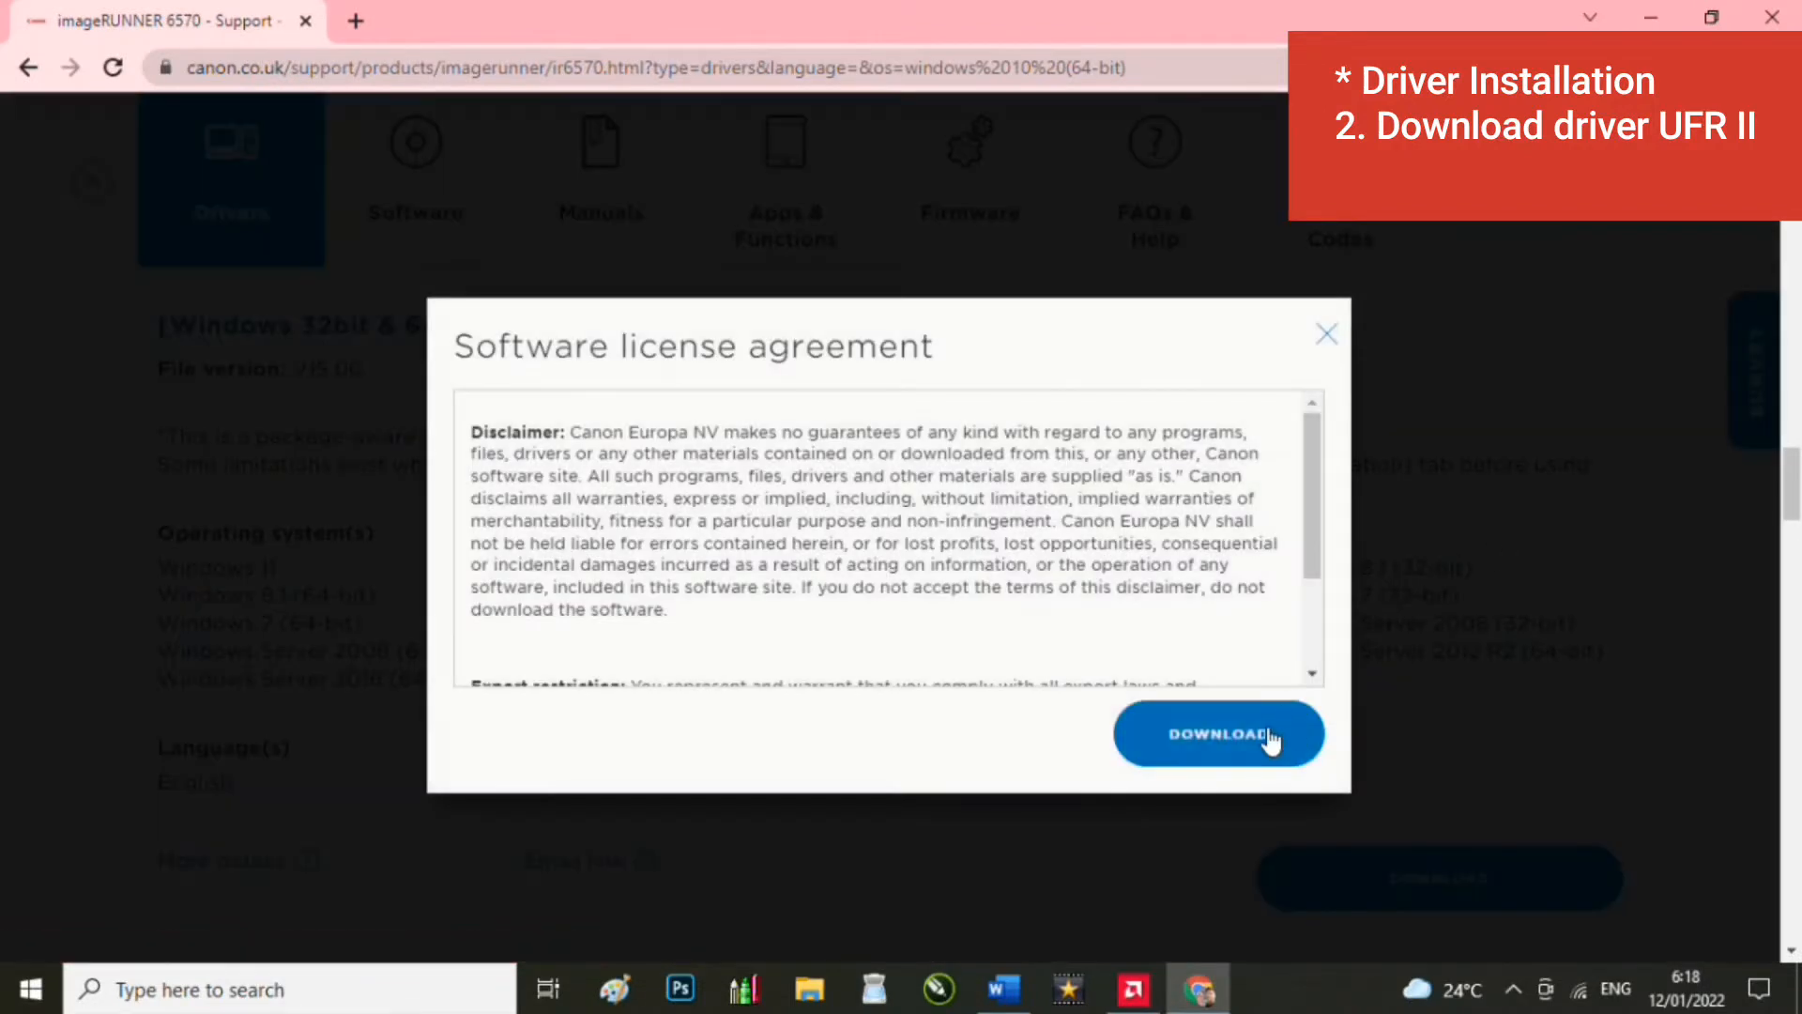
pyautogui.click(1271, 740)
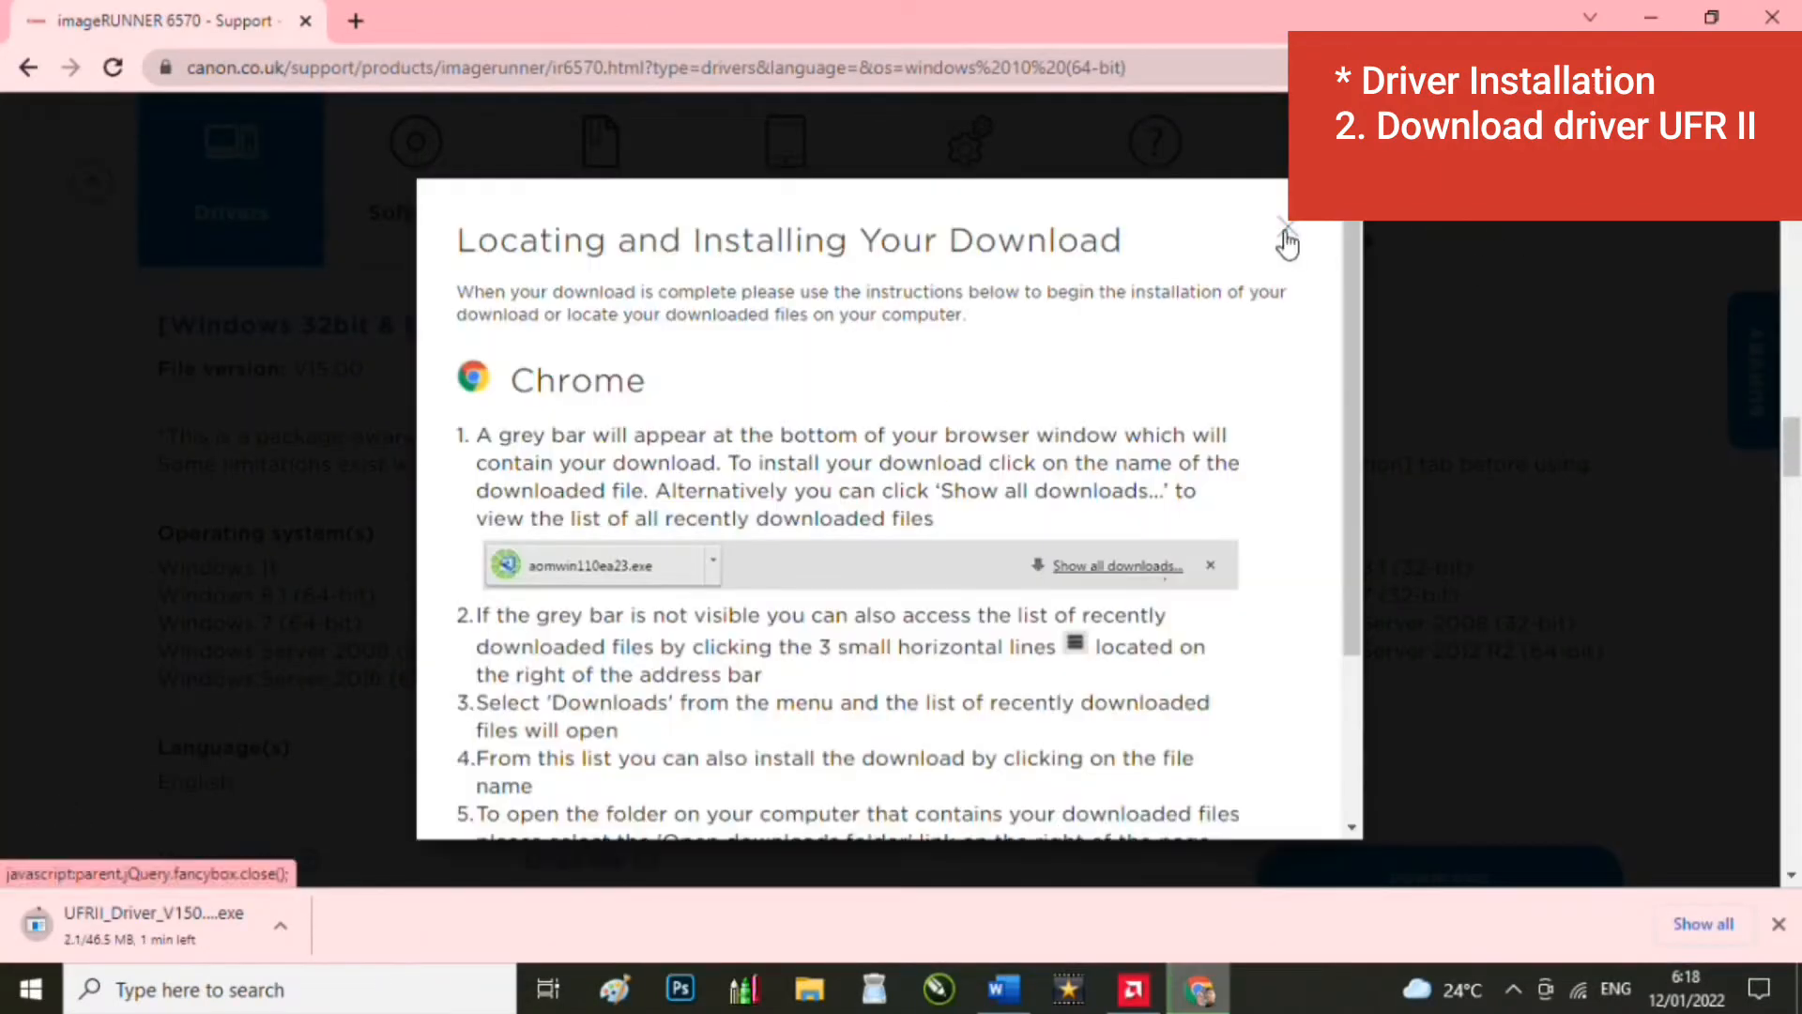
pyautogui.click(1287, 242)
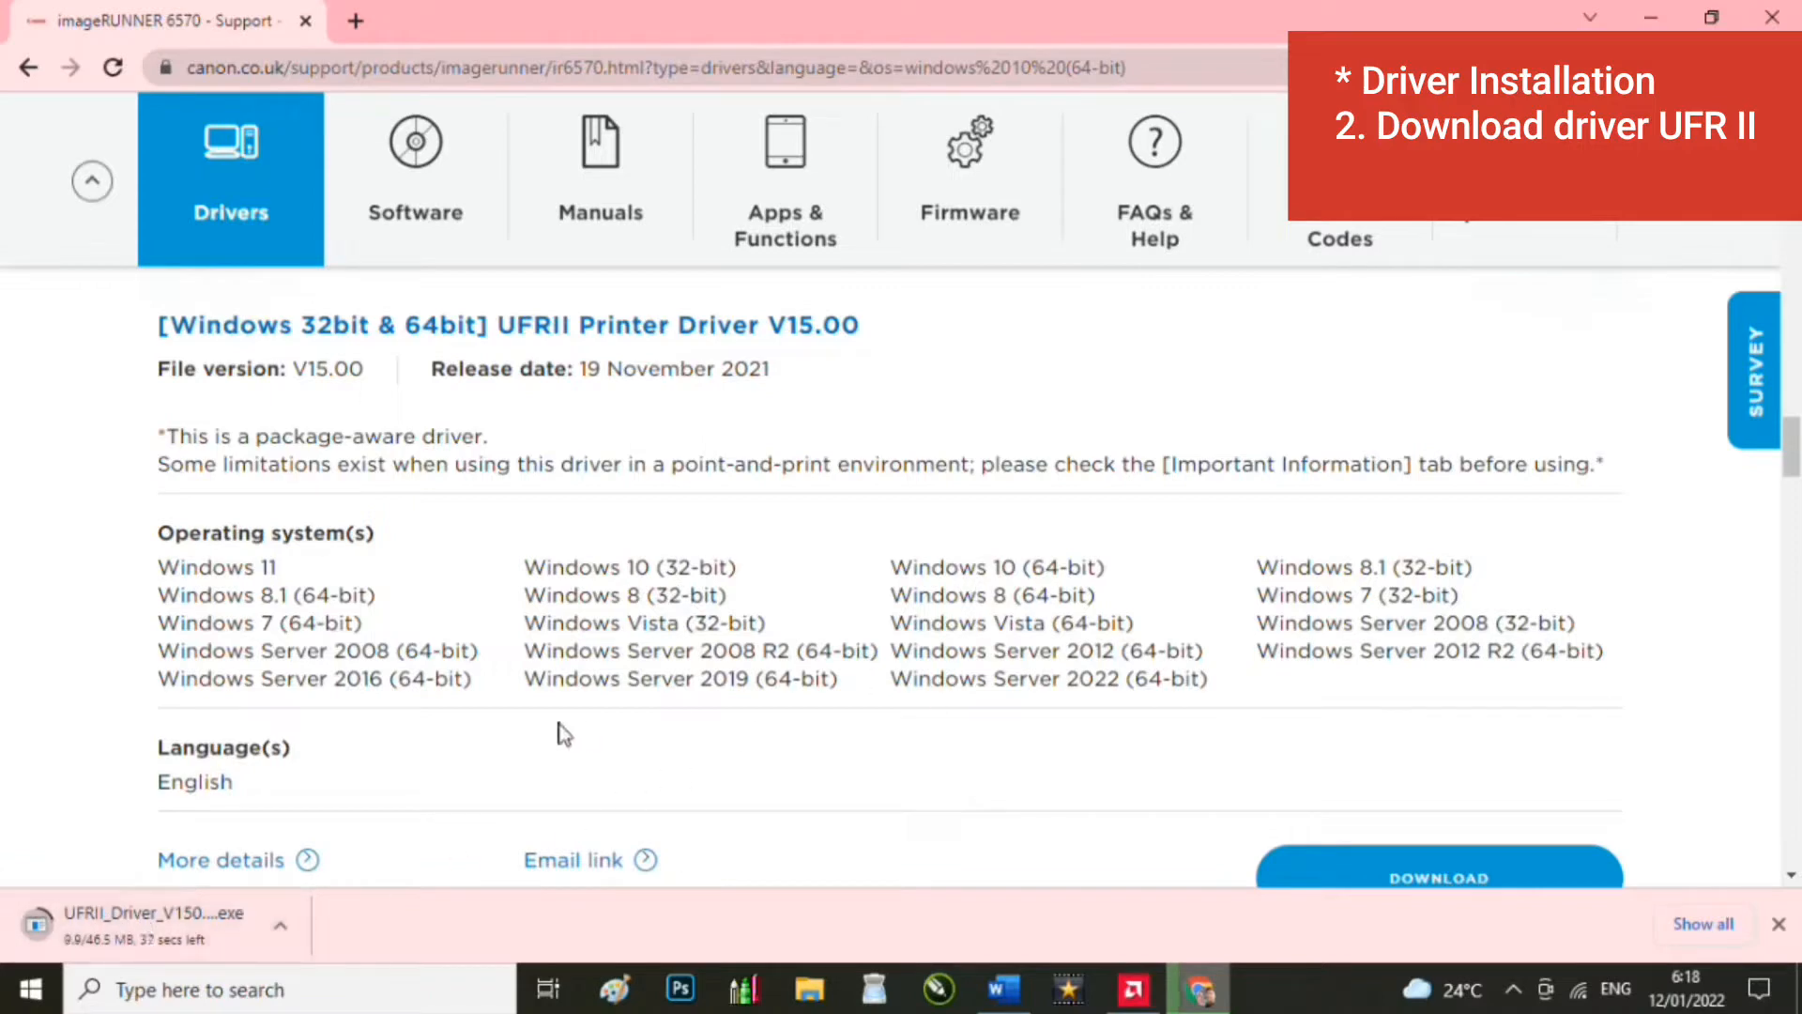
# Step: Close the survey popup and go back to the 'driver ir6570 64 bit' results
pyautogui.scroll(2, 621, 659)
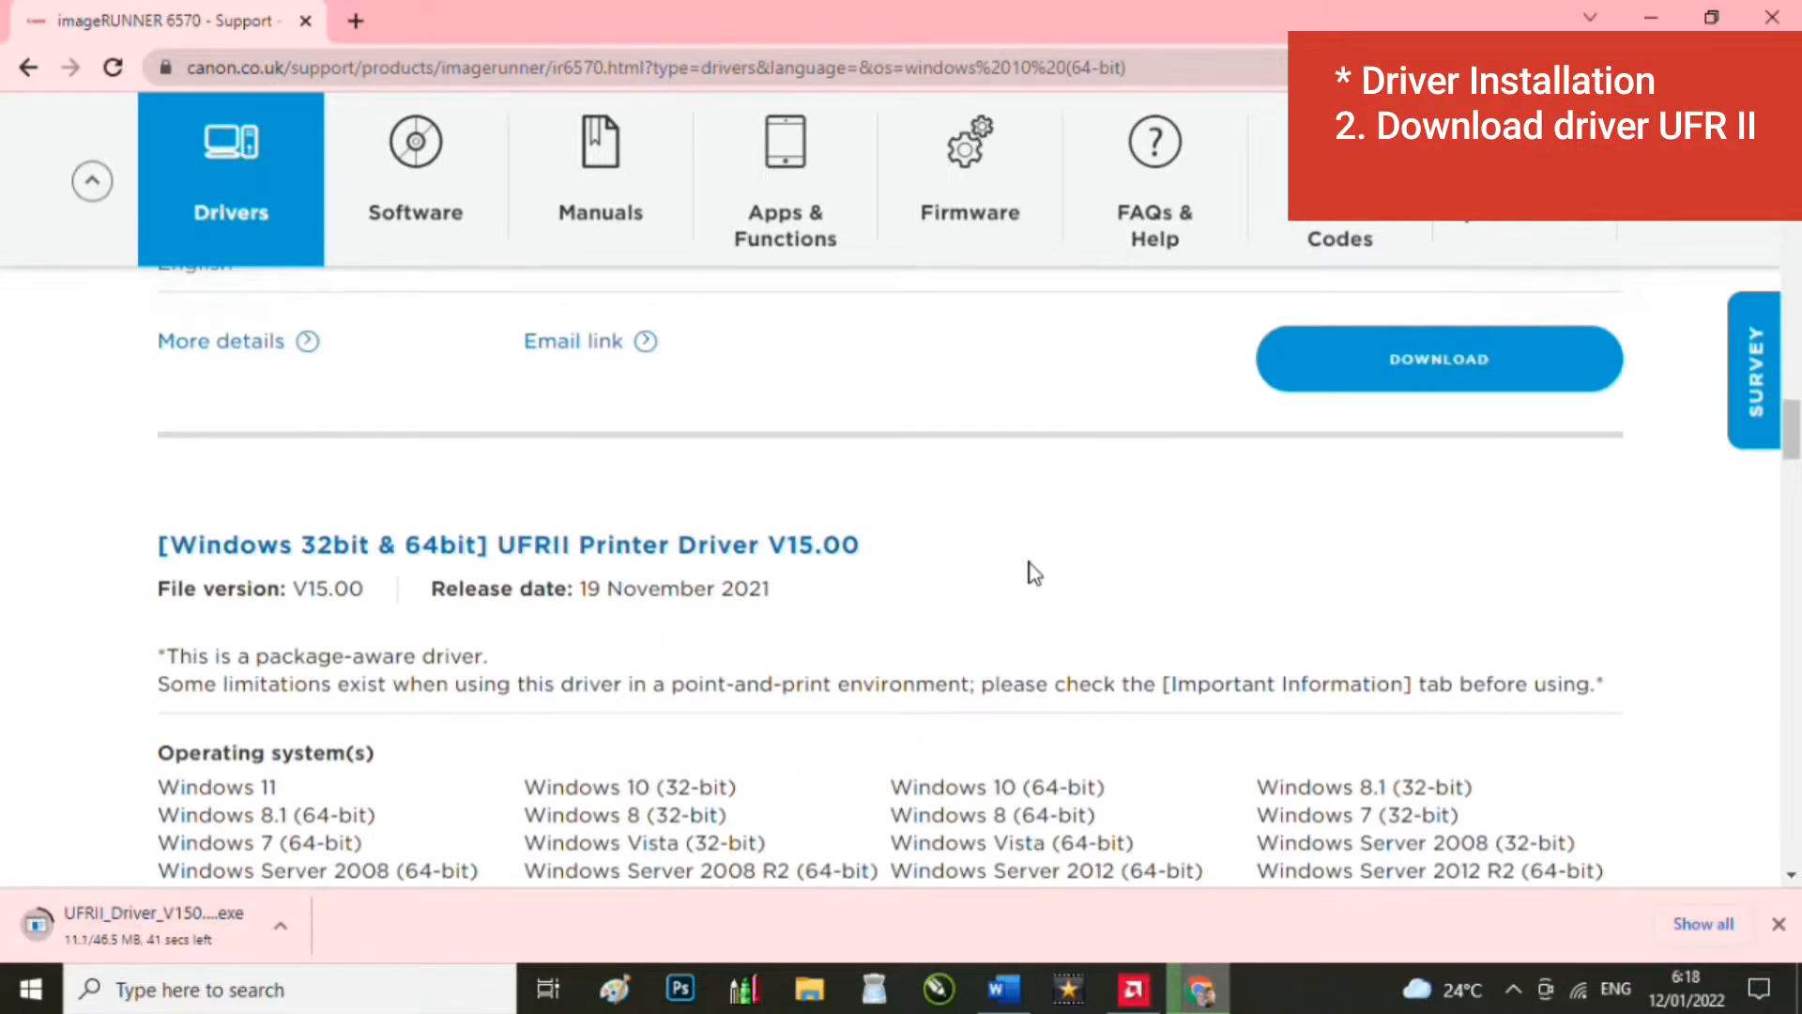
pyautogui.scroll(2, 602, 628)
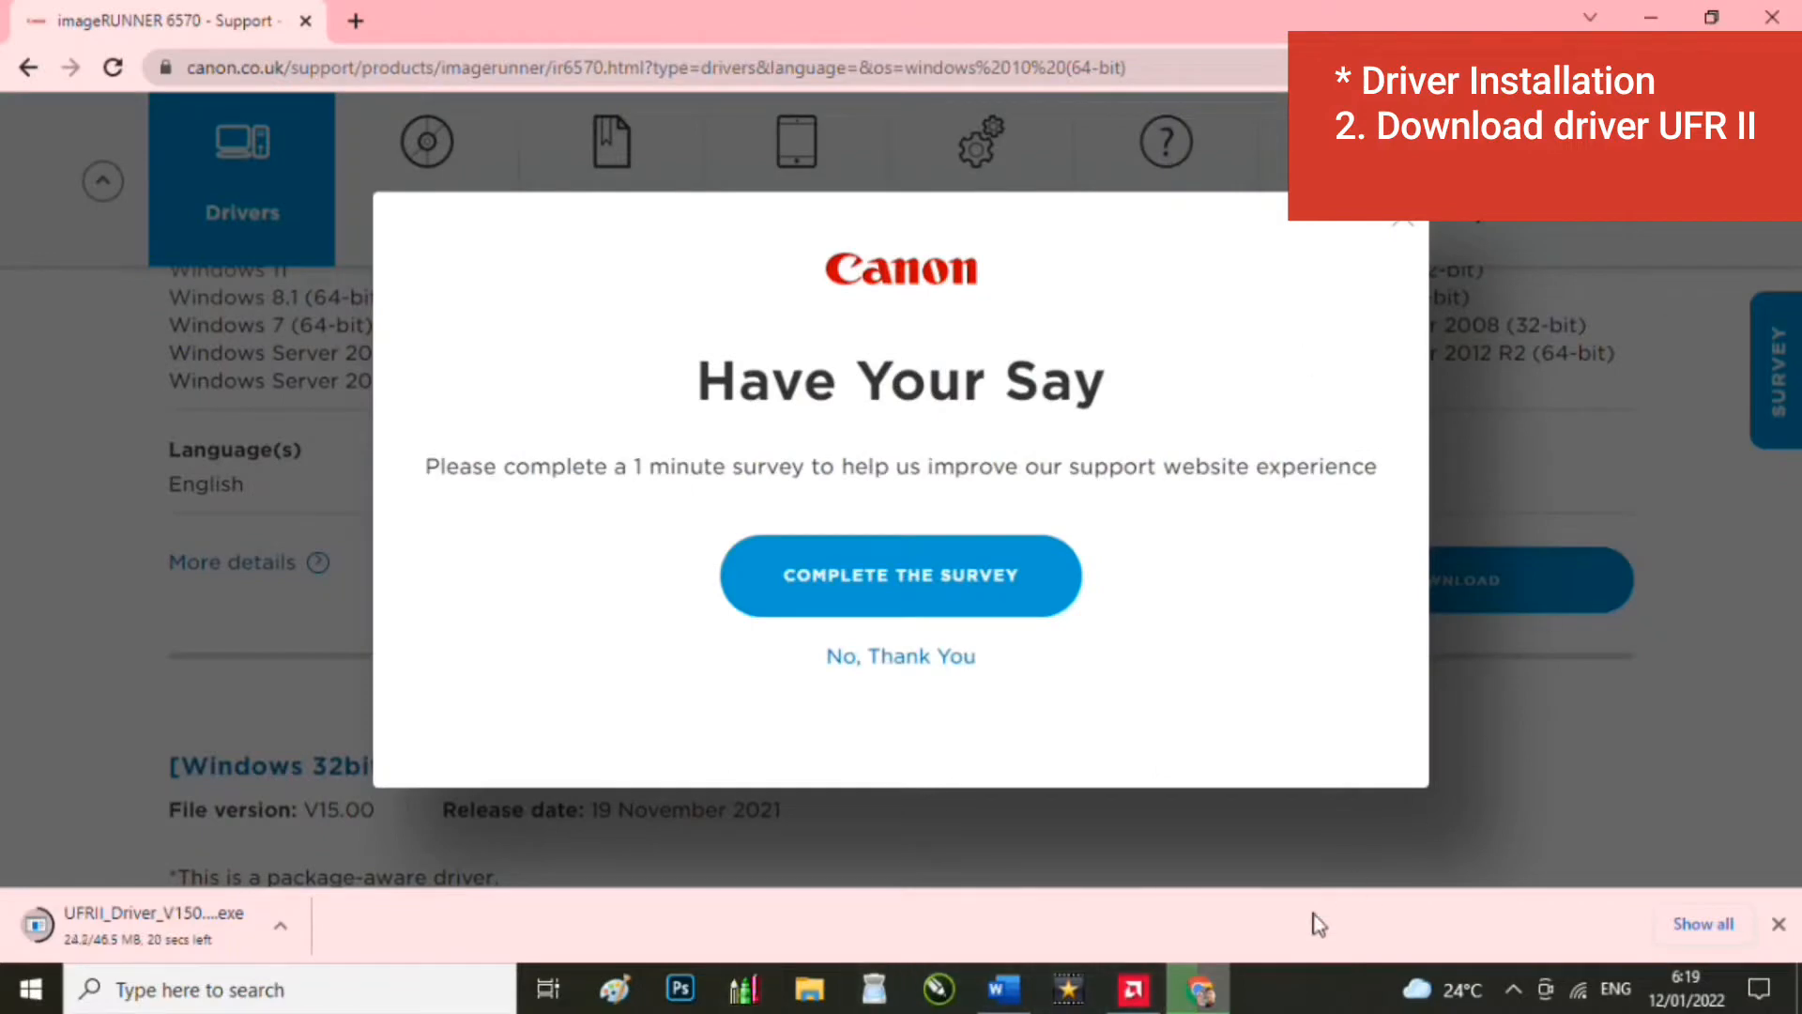
pyautogui.click(1199, 995)
pyautogui.click(1199, 1001)
pyautogui.click(1404, 227)
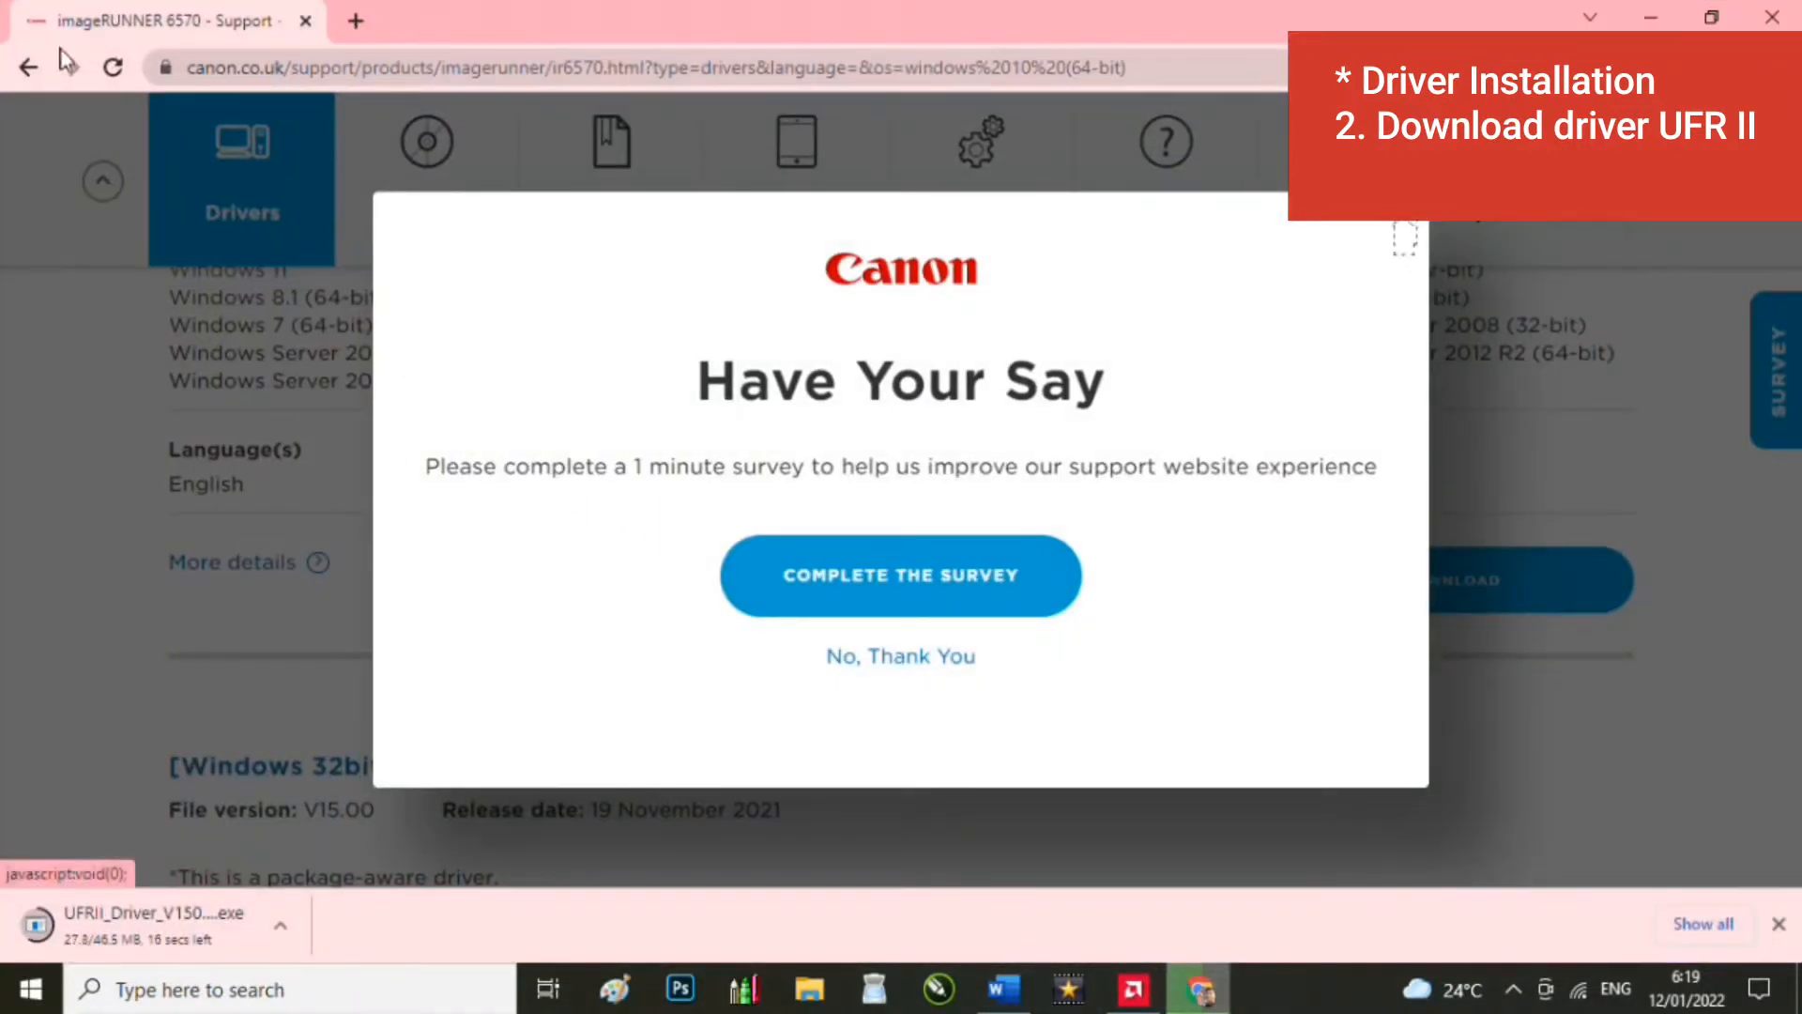
pyautogui.click(28, 67)
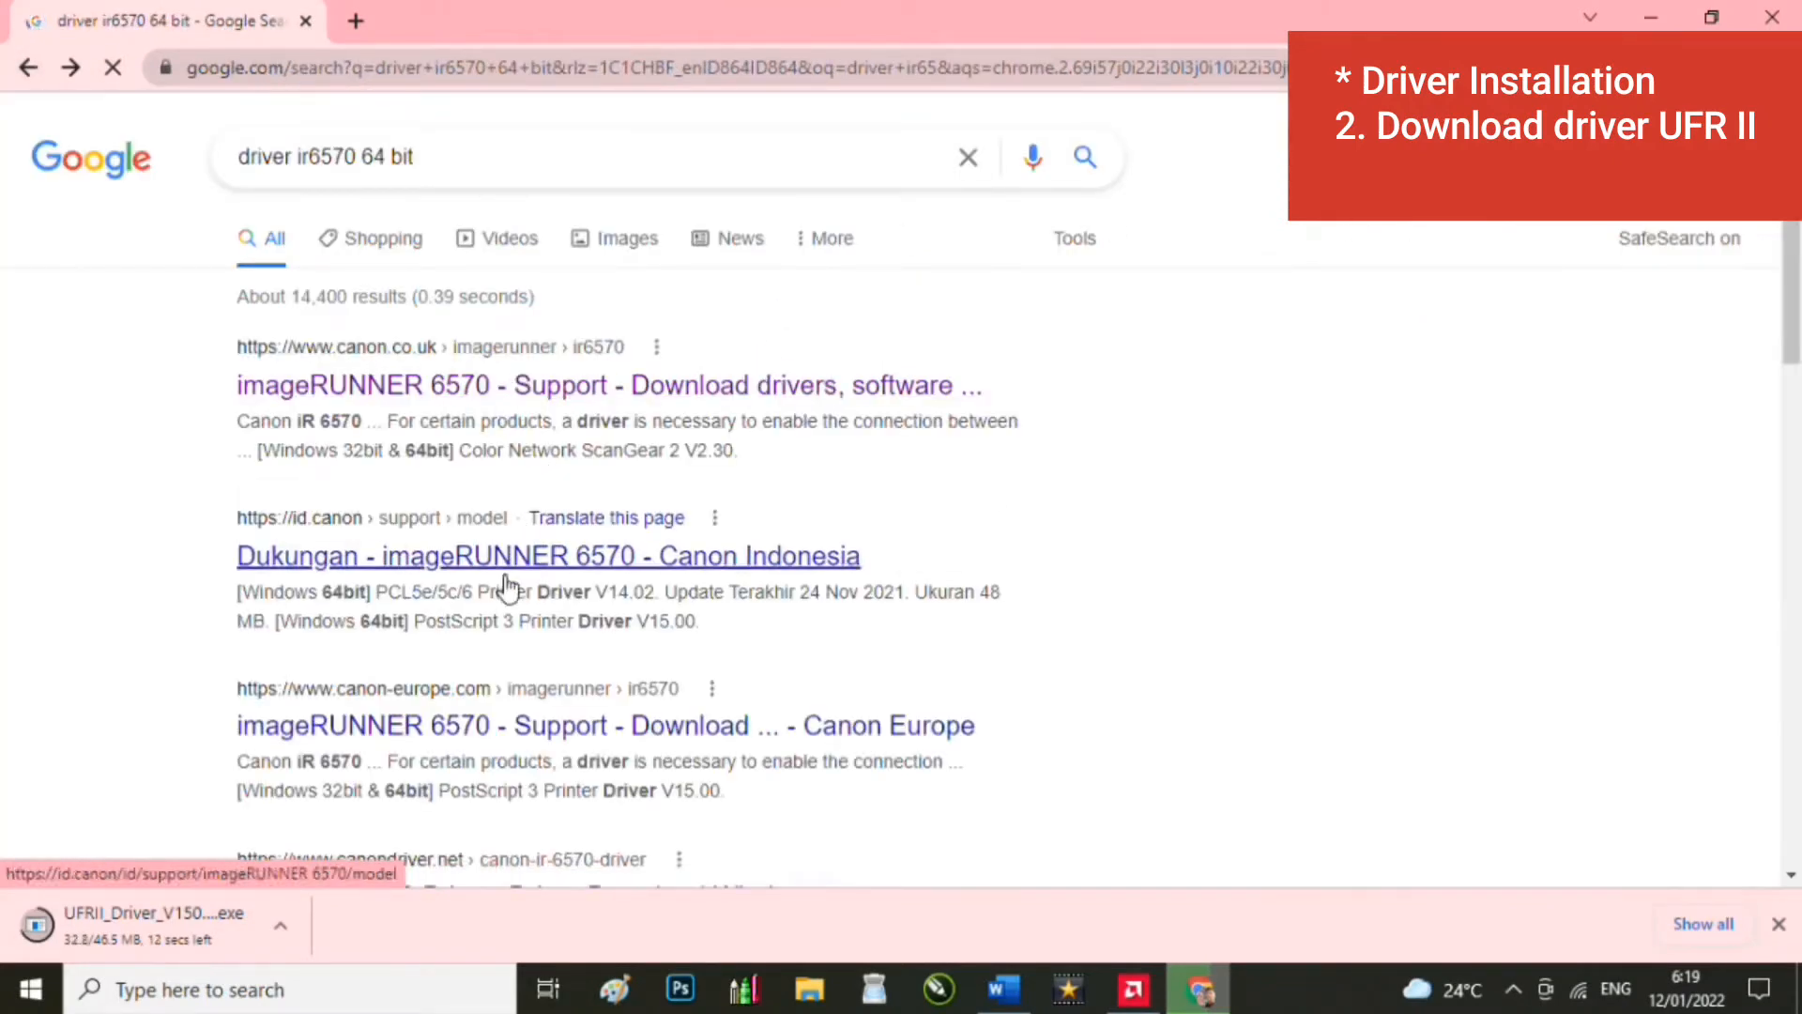
# Step: Search Google for 'driver ir6570 64 bit us'
pyautogui.scroll(-5, 537, 688)
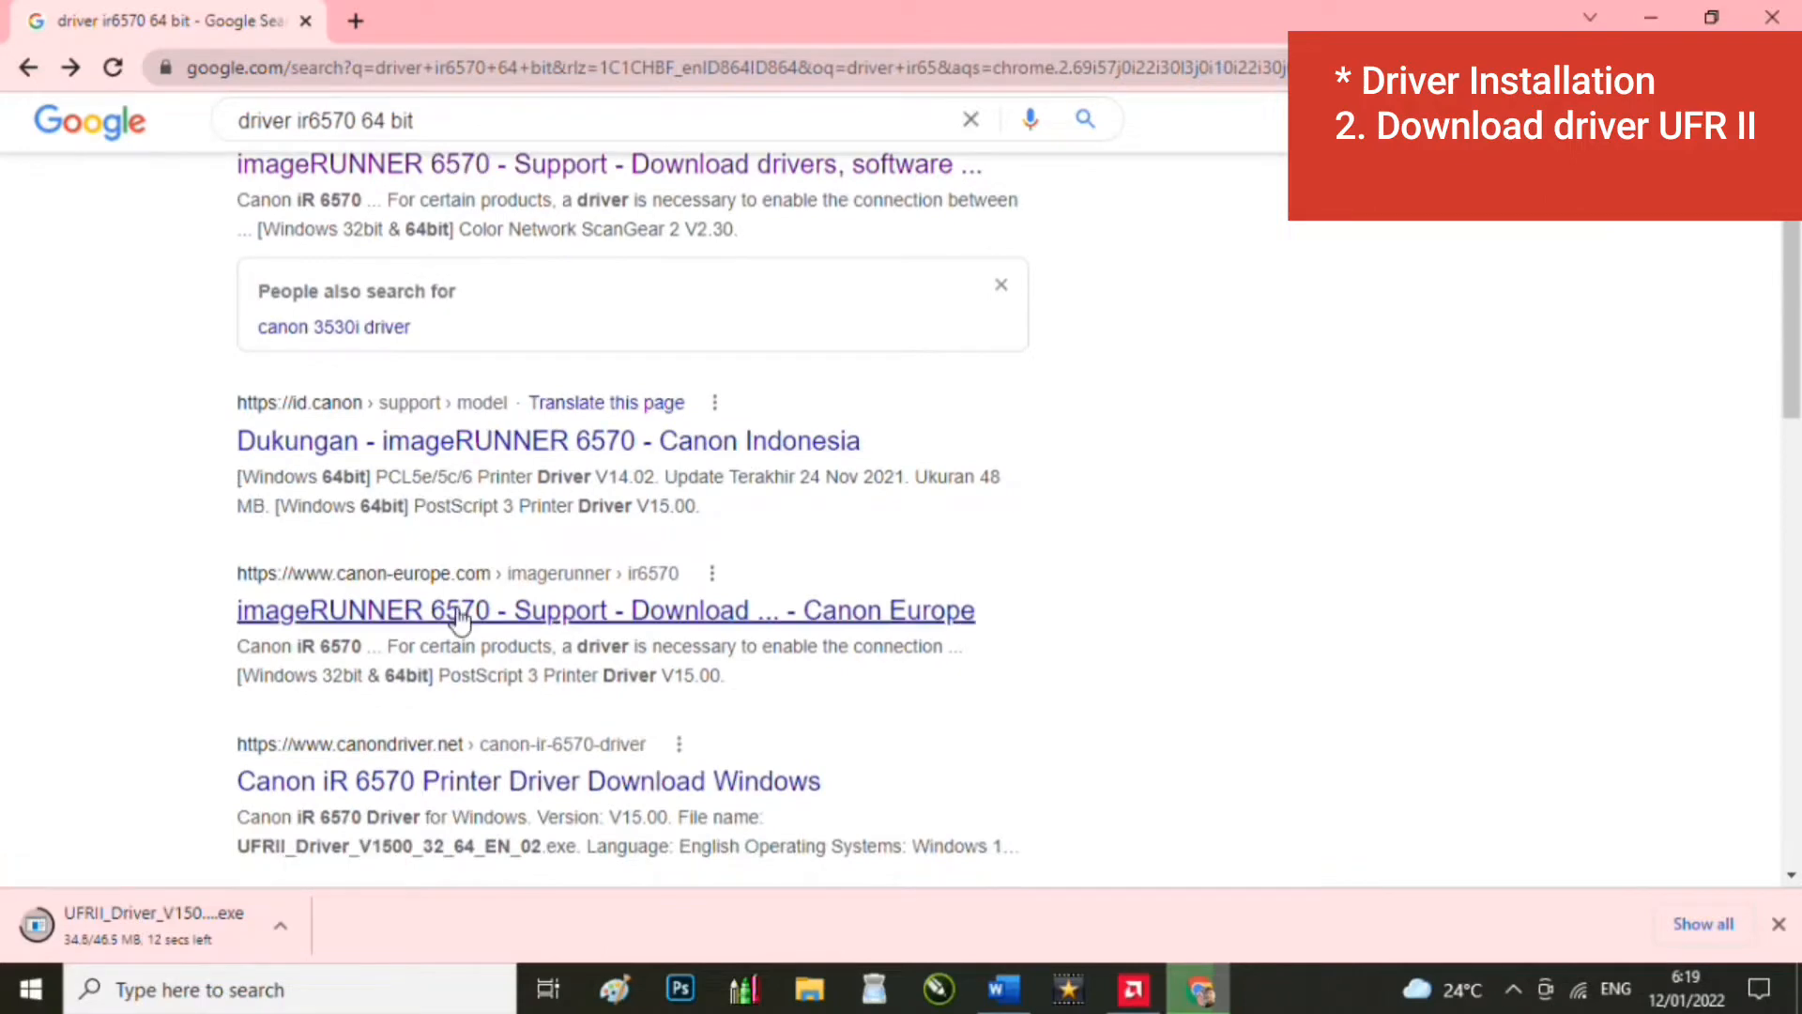
pyautogui.scroll(-1, 514, 590)
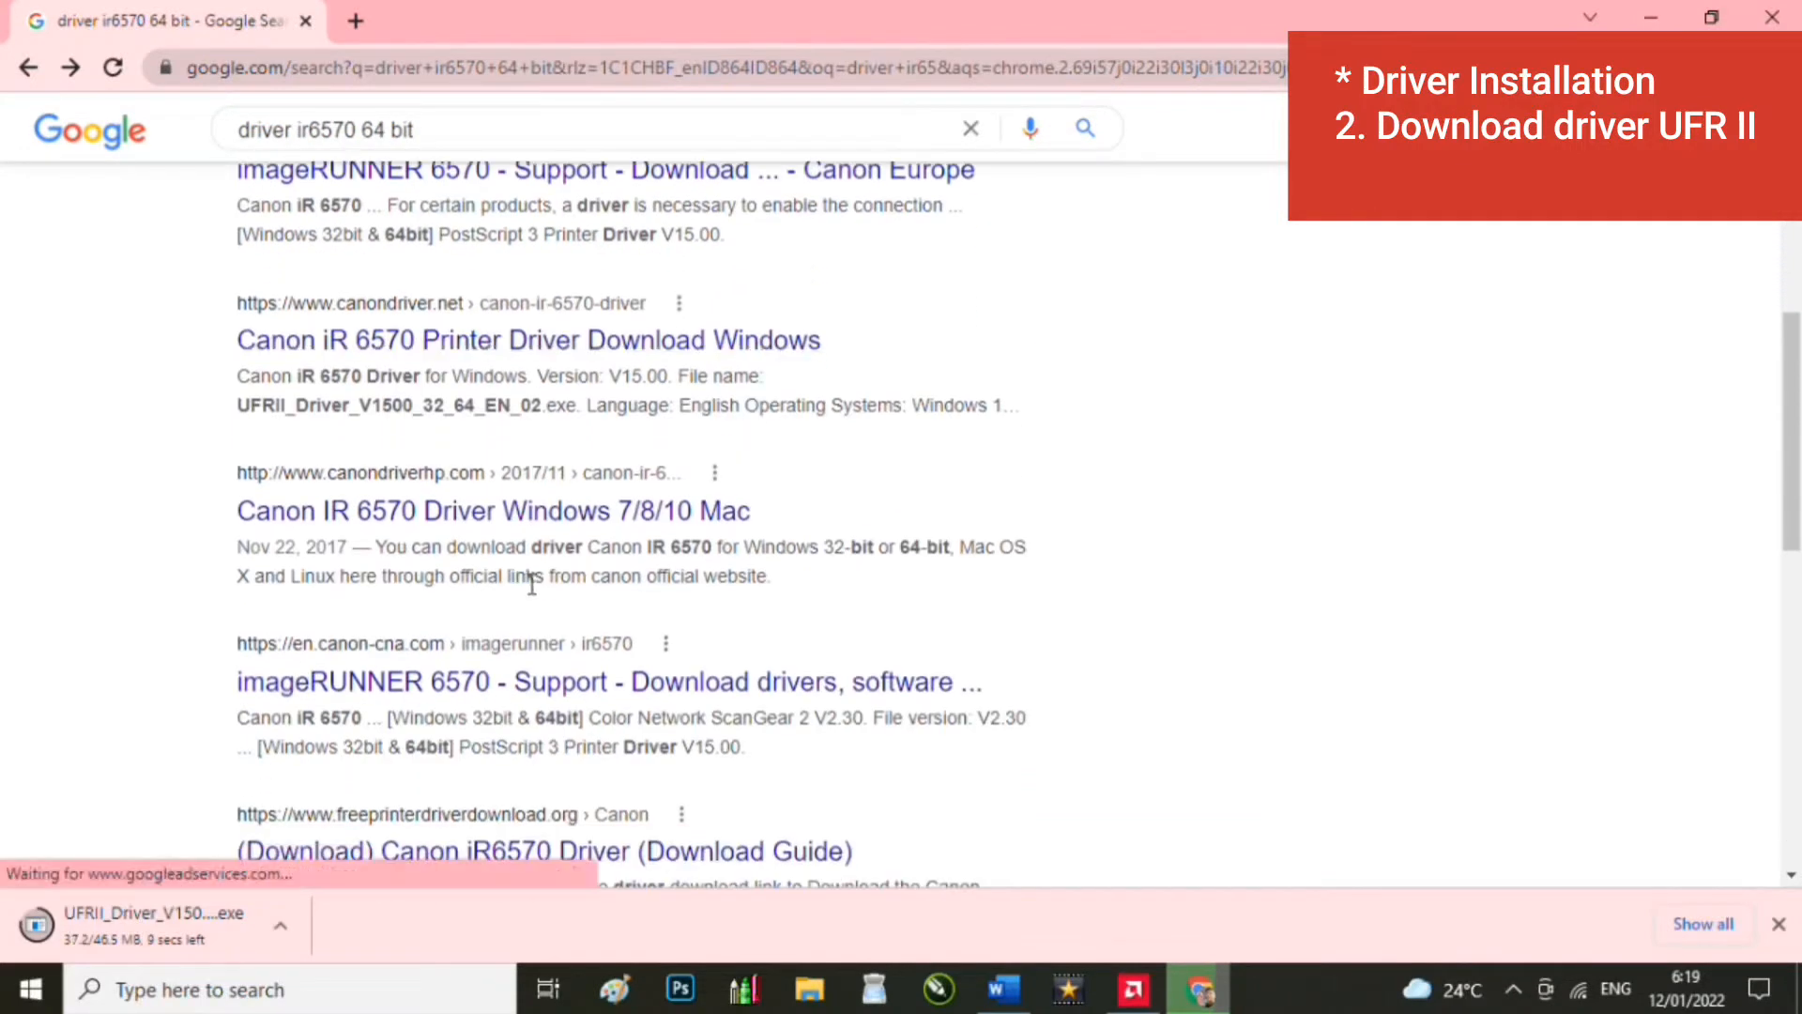
pyautogui.scroll(7, 515, 584)
pyautogui.click(471, 171)
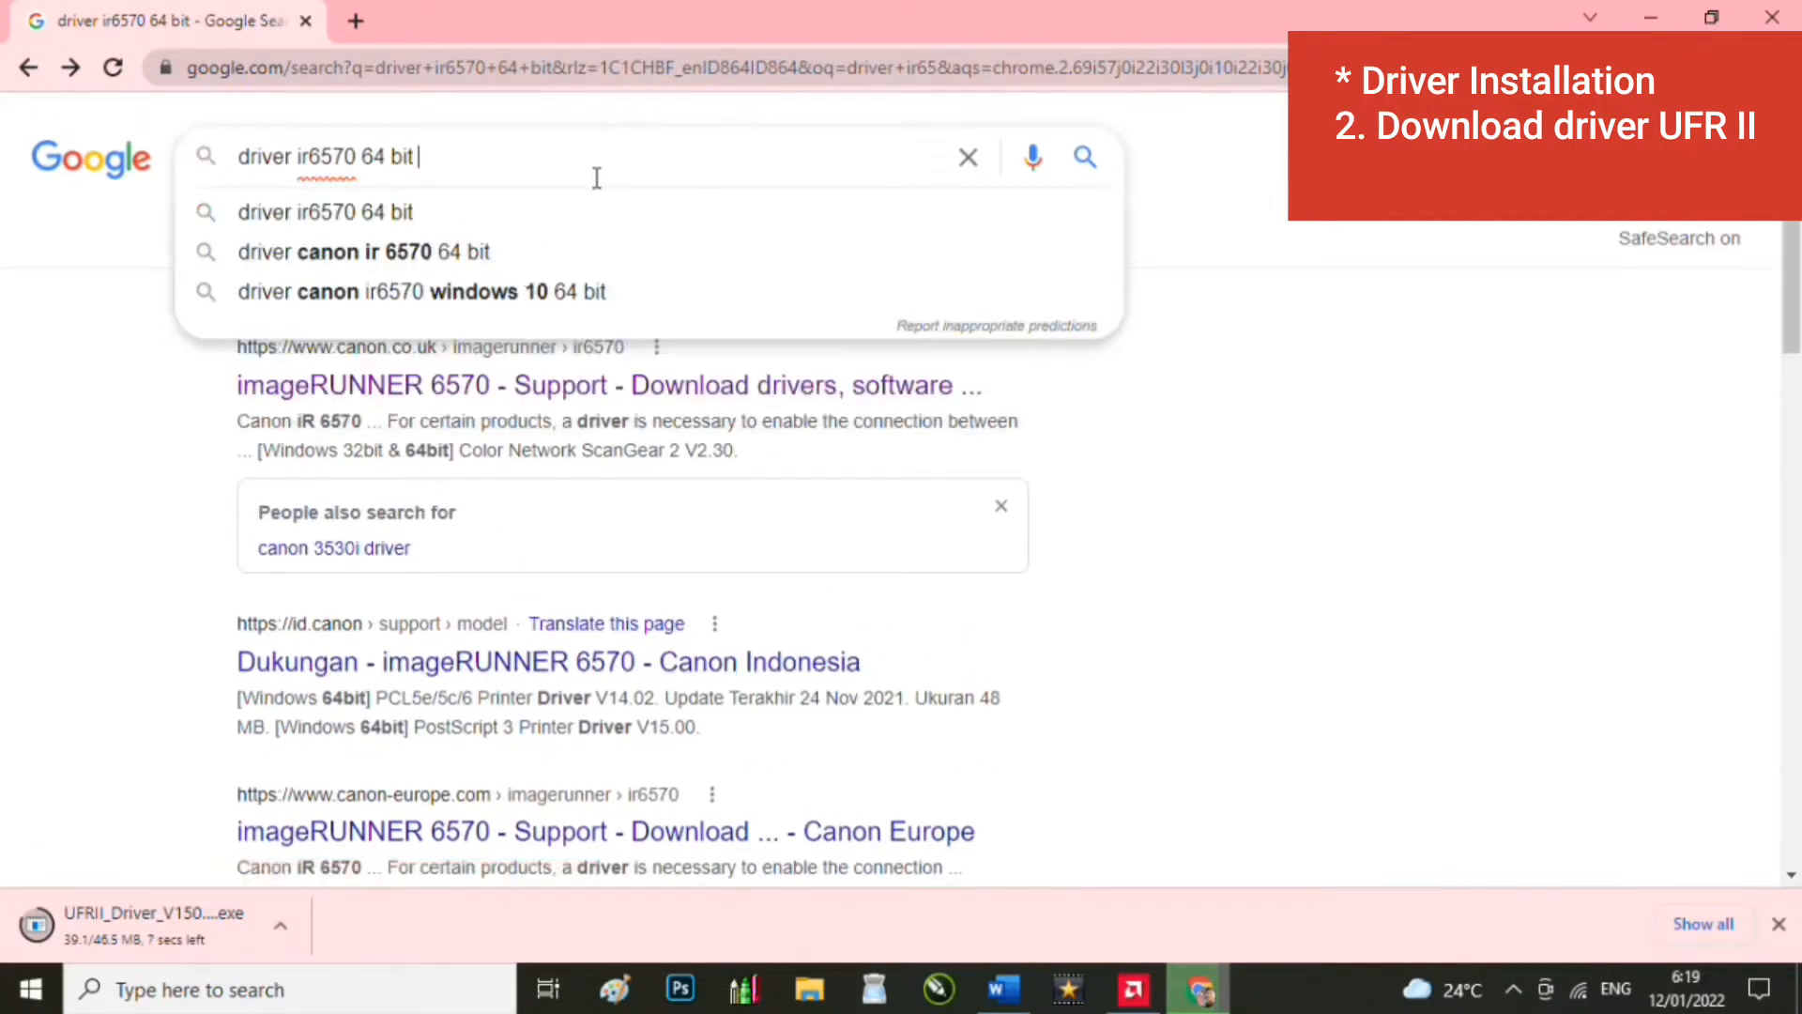
pyautogui.write('us')
pyautogui.press('Return')
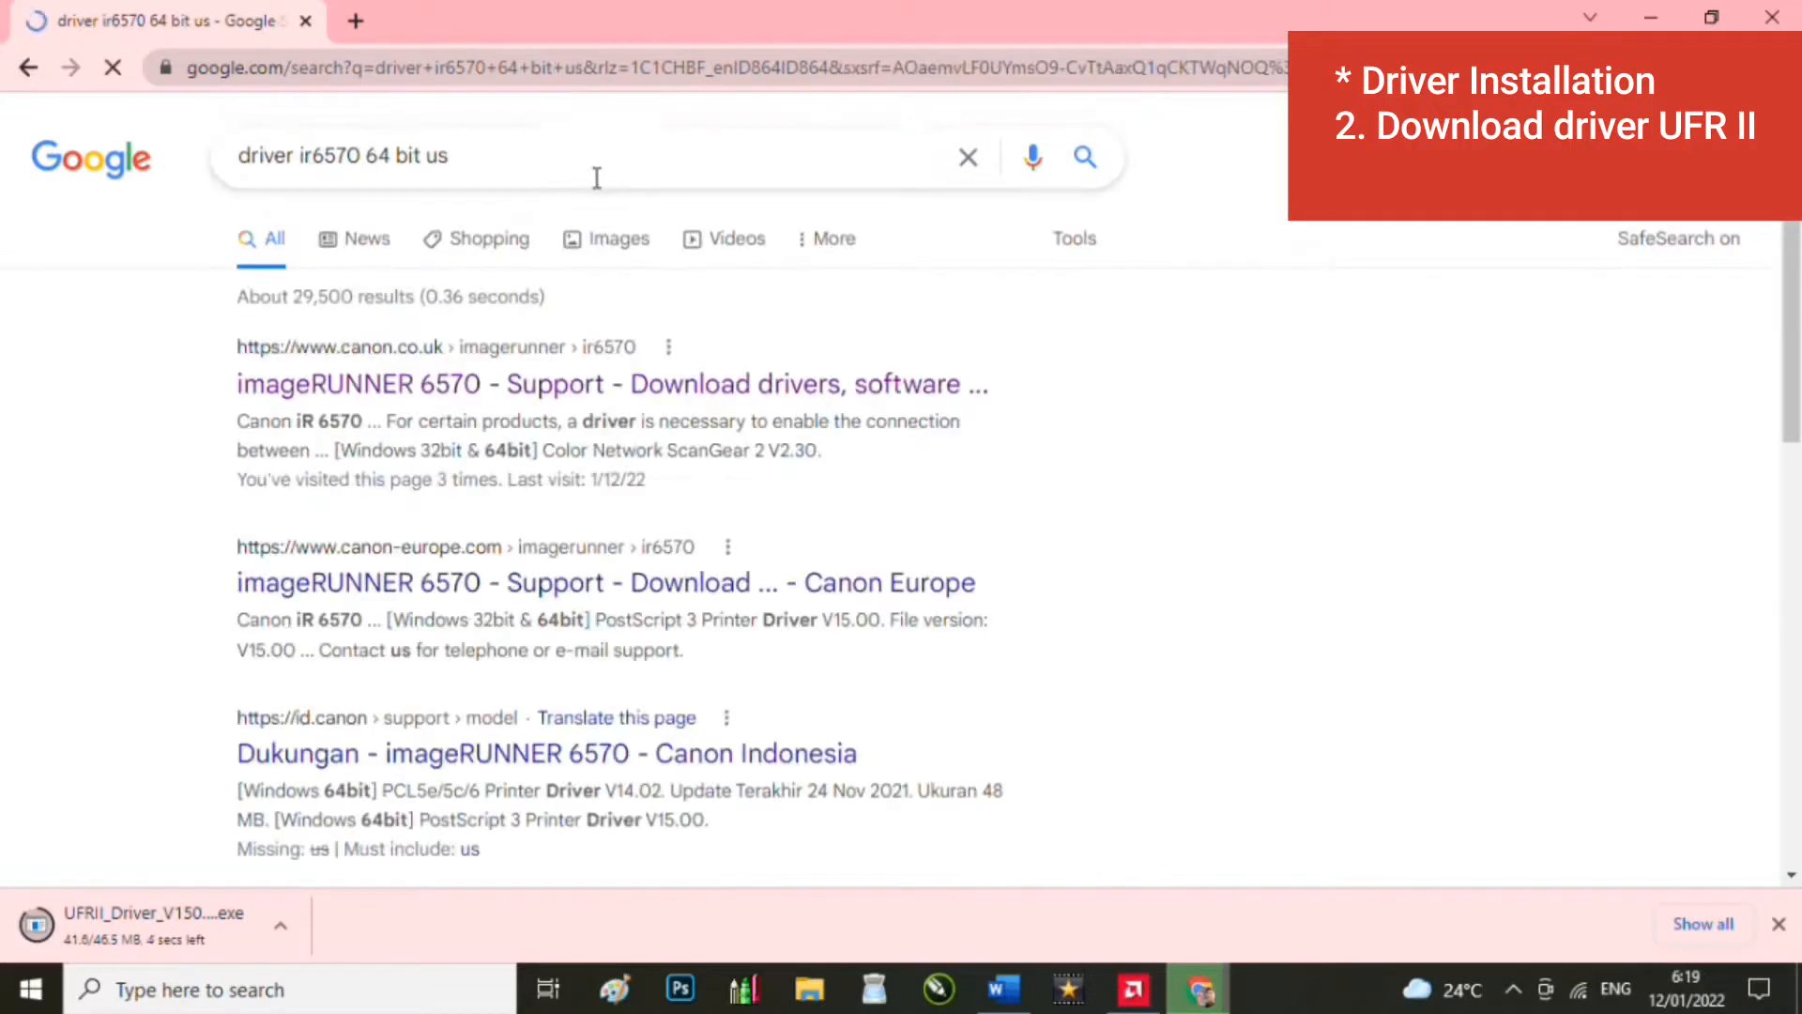
# Step: Replace '64 bit us' with 'usa' and search 'driver ir6570 usa'
pyautogui.scroll(-2, 584, 592)
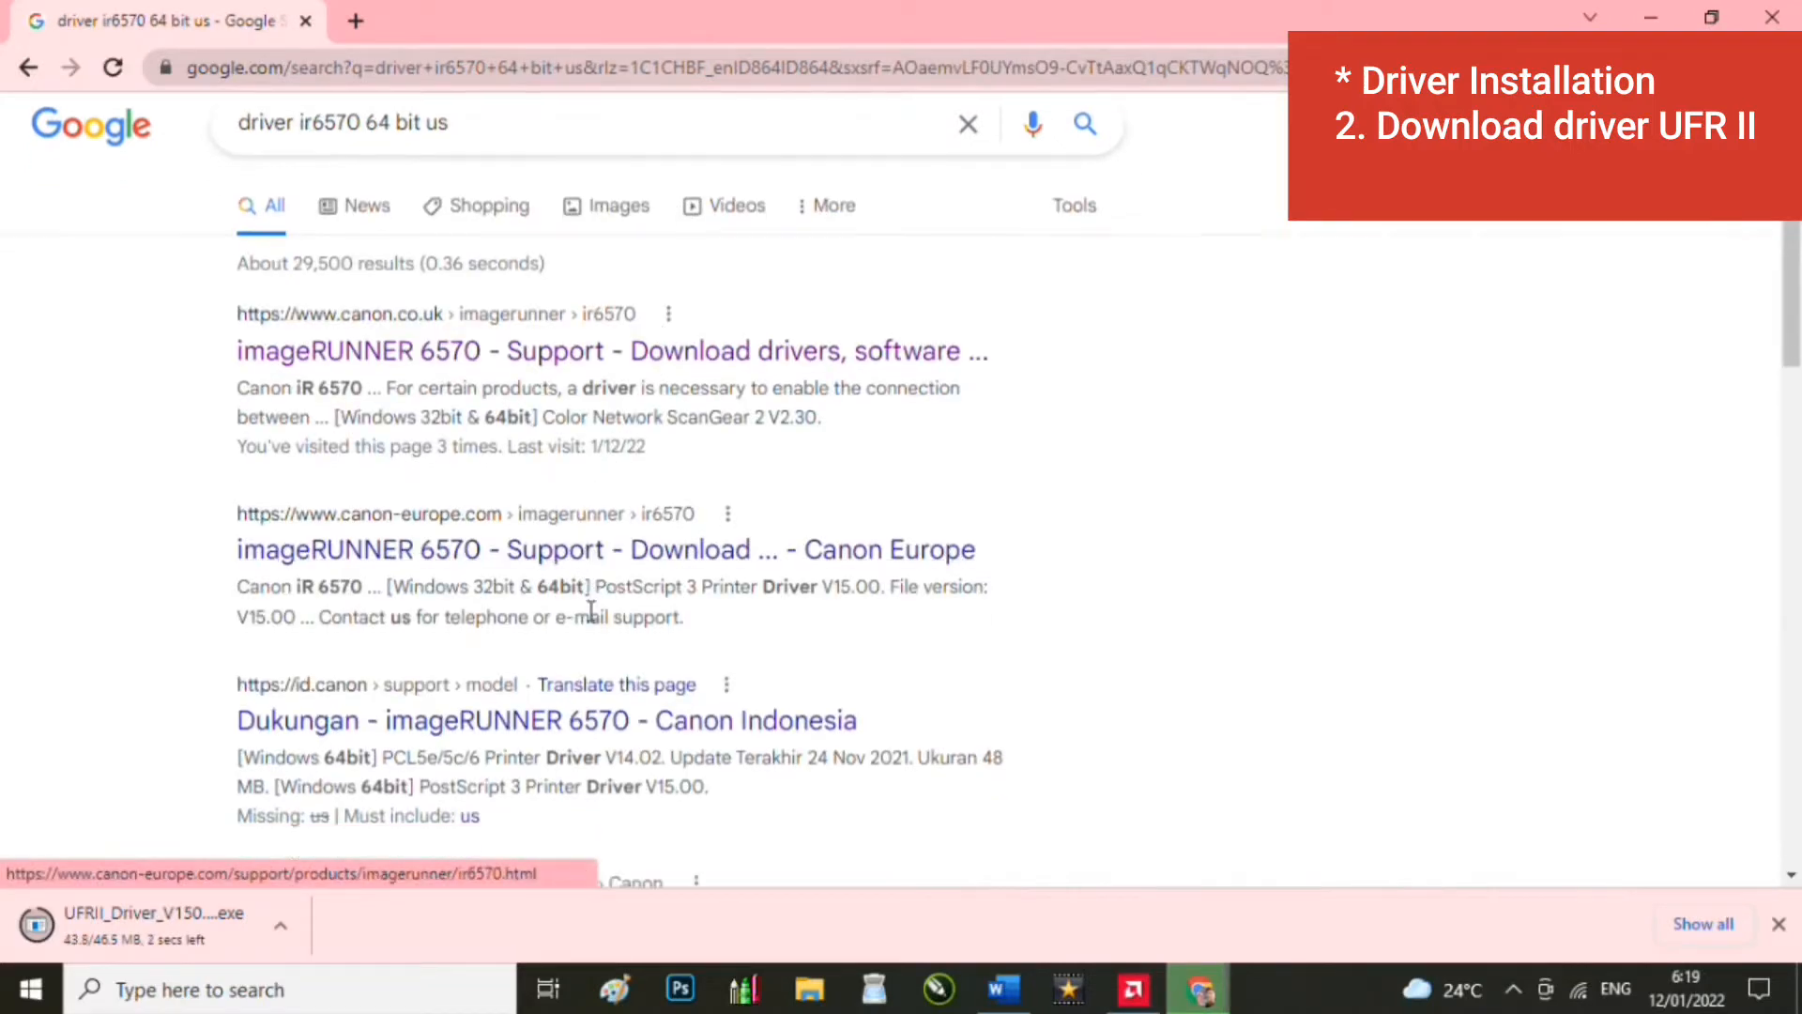
pyautogui.scroll(-4, 593, 624)
pyautogui.scroll(6, 595, 632)
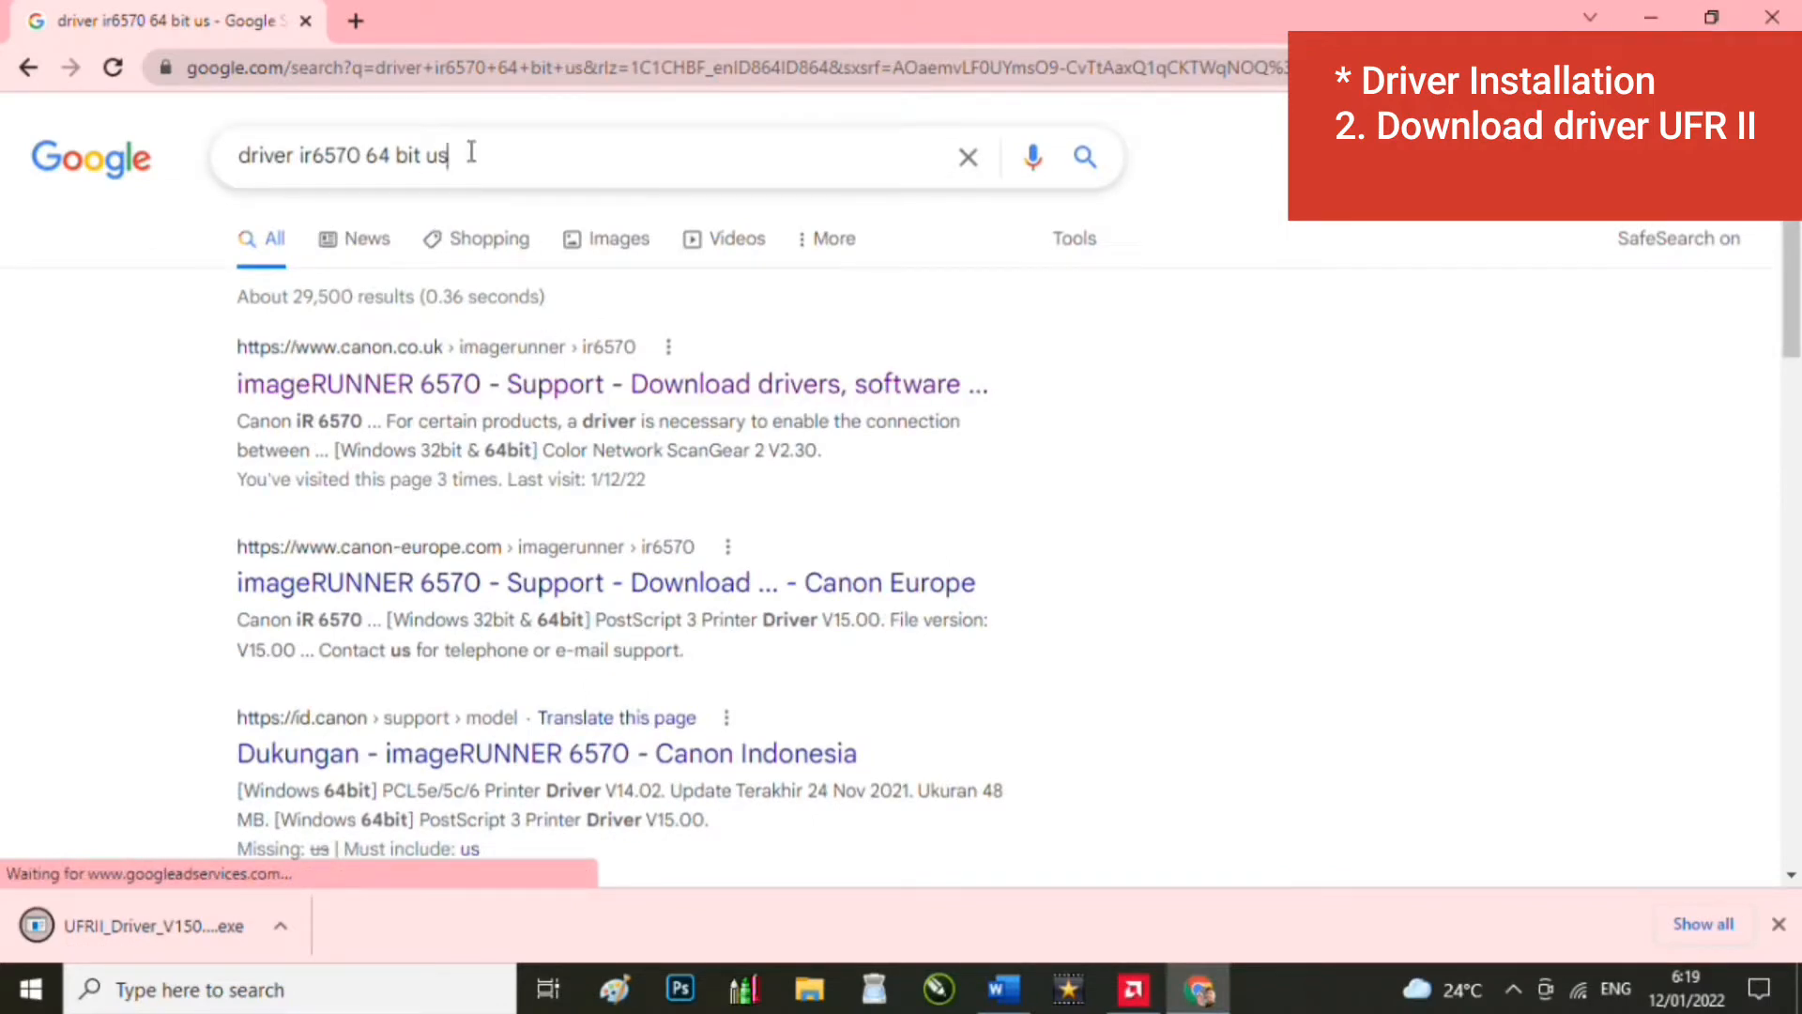
pyautogui.moveTo(471, 152); pyautogui.dragTo(369, 155)
pyautogui.write('usa')
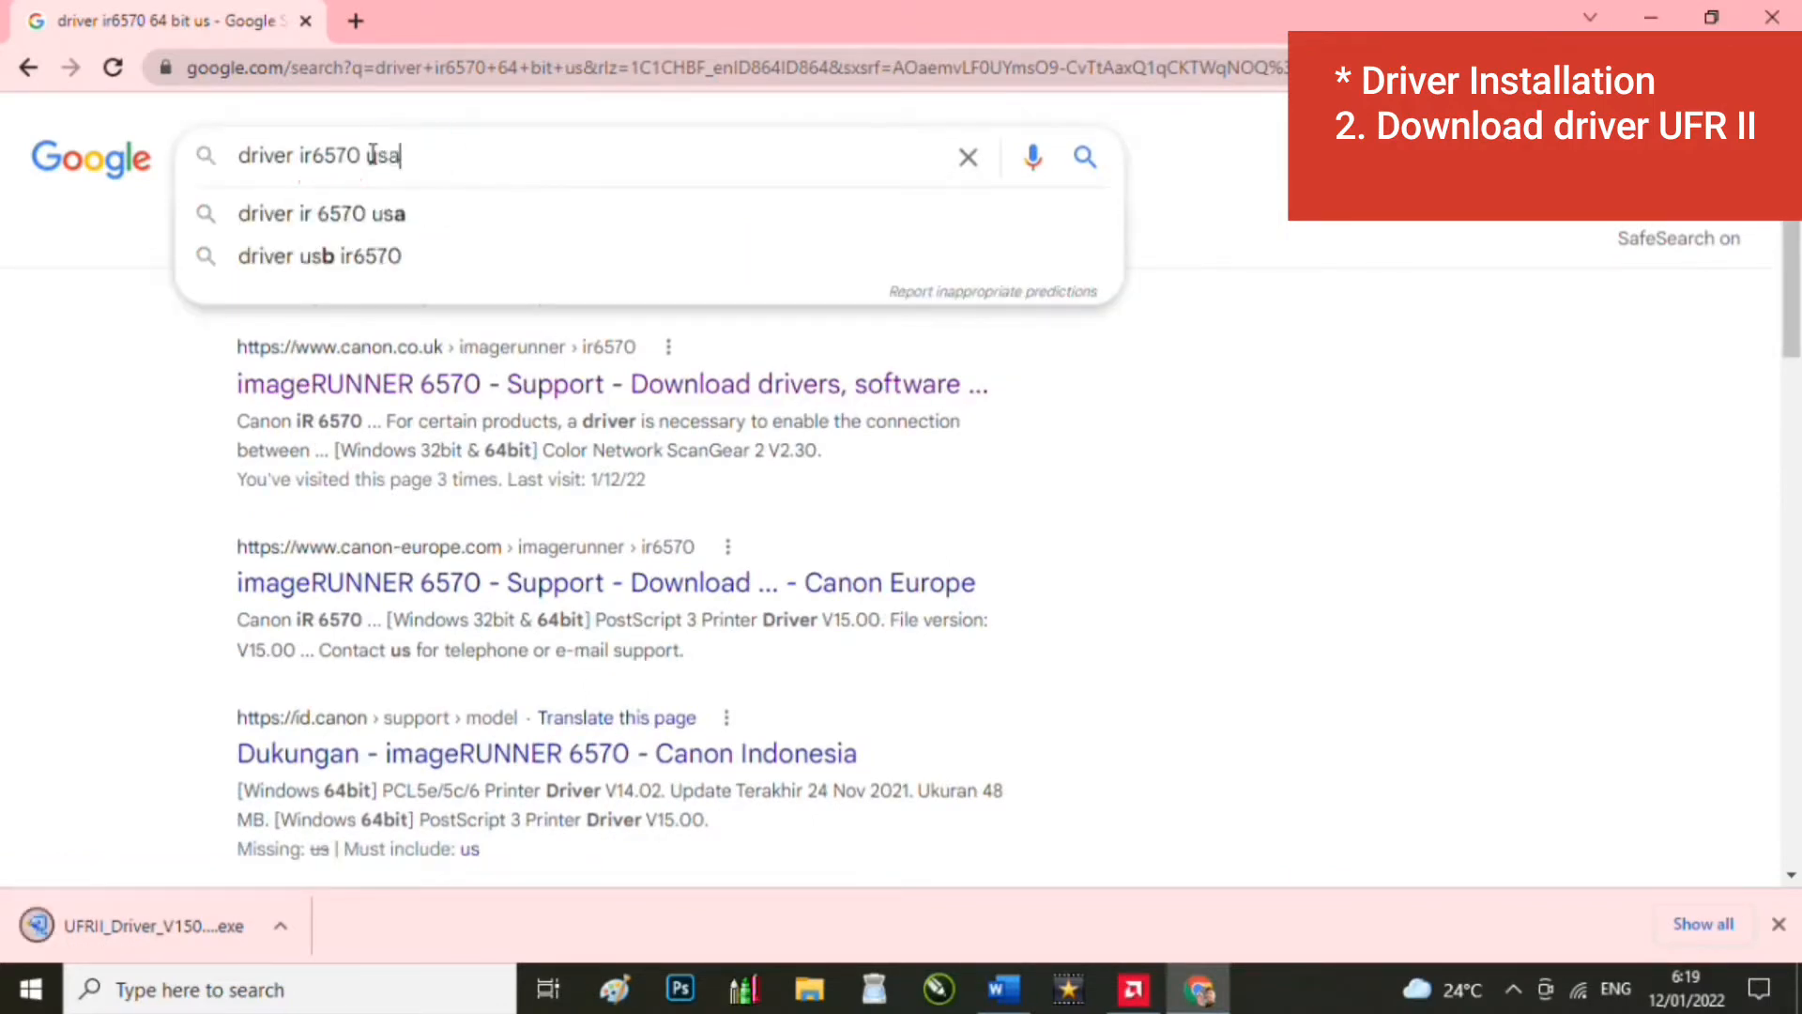
pyautogui.press('Return')
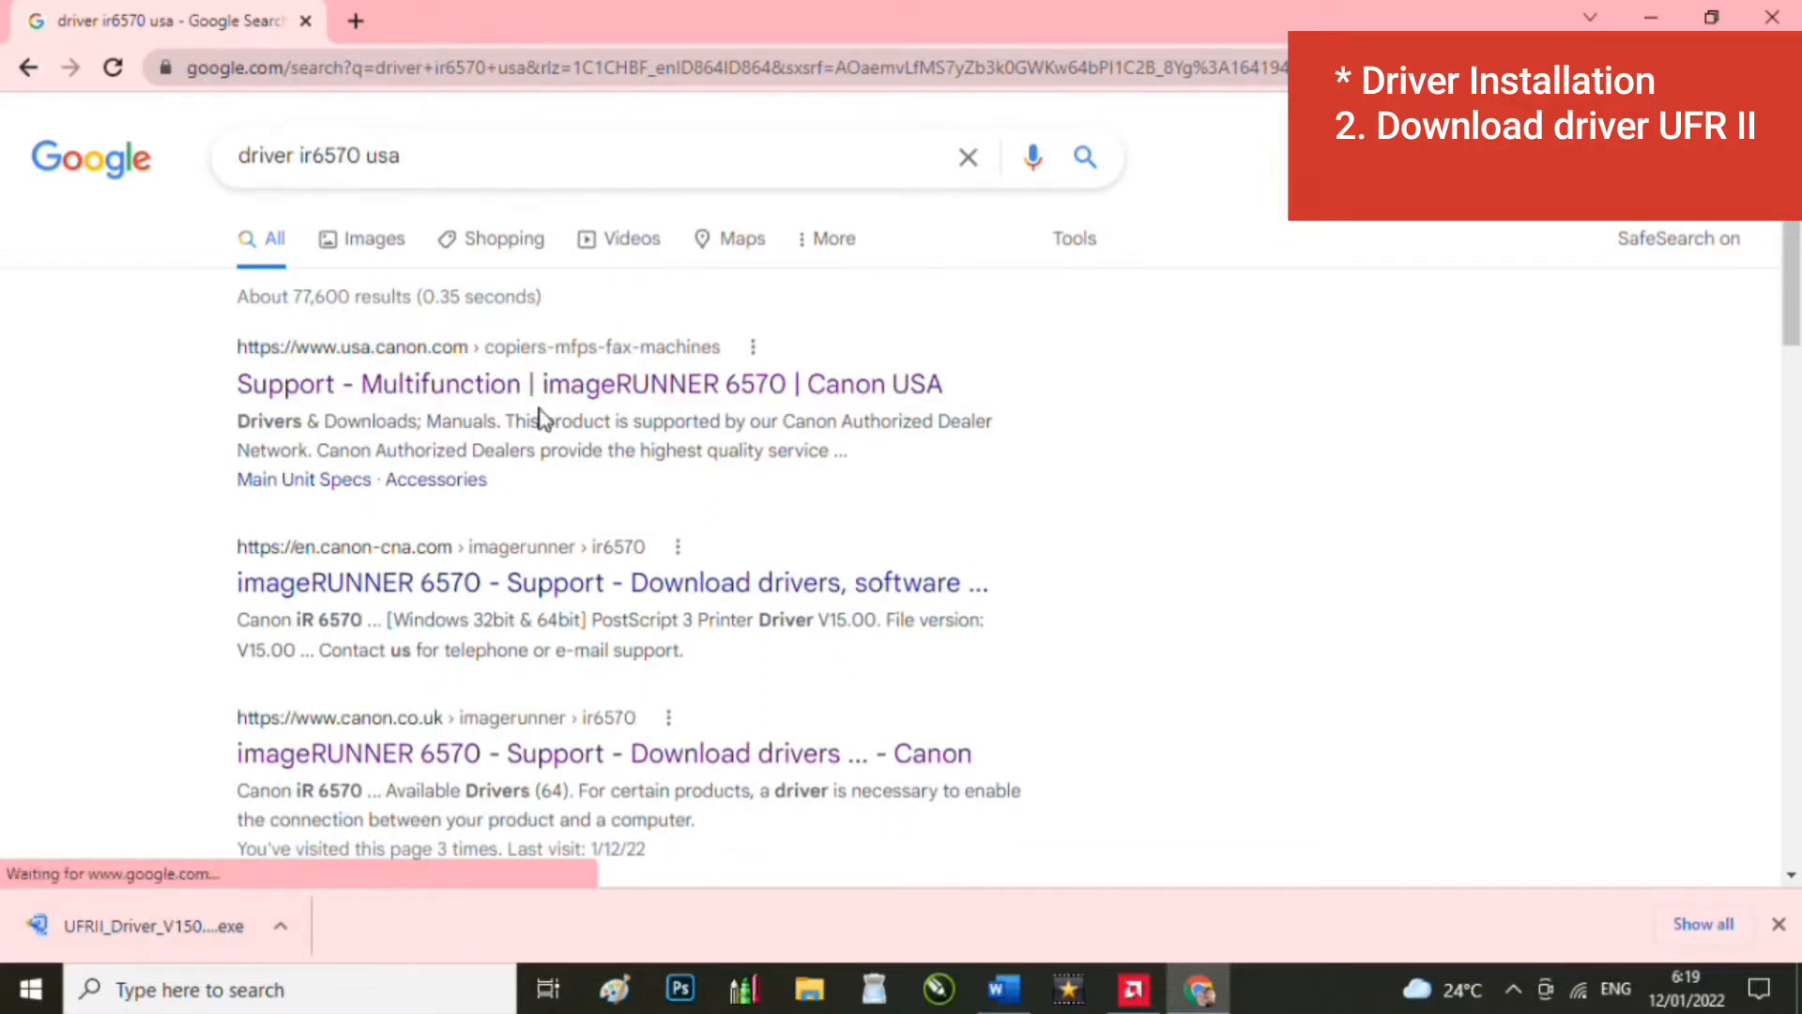
# Step: Show the downloaded UFRII installer in its folder and extract it with WinRAR
pyautogui.rightClick(162, 937)
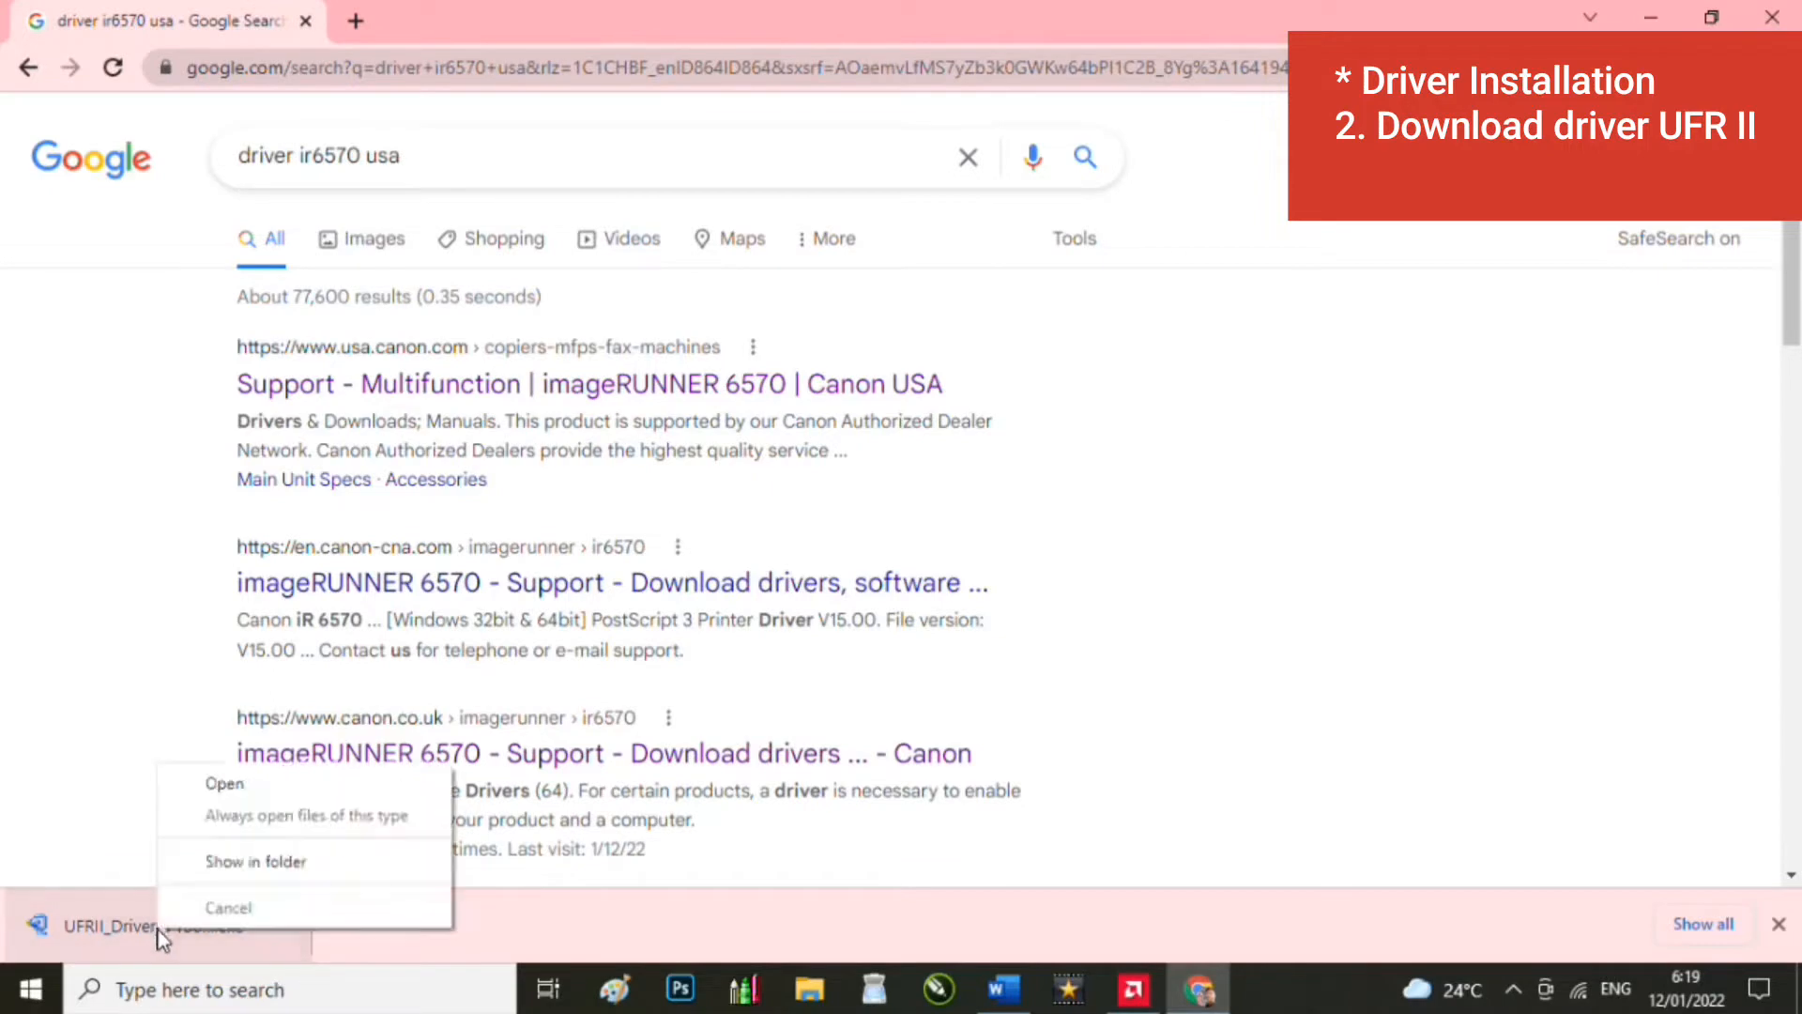
pyautogui.click(329, 861)
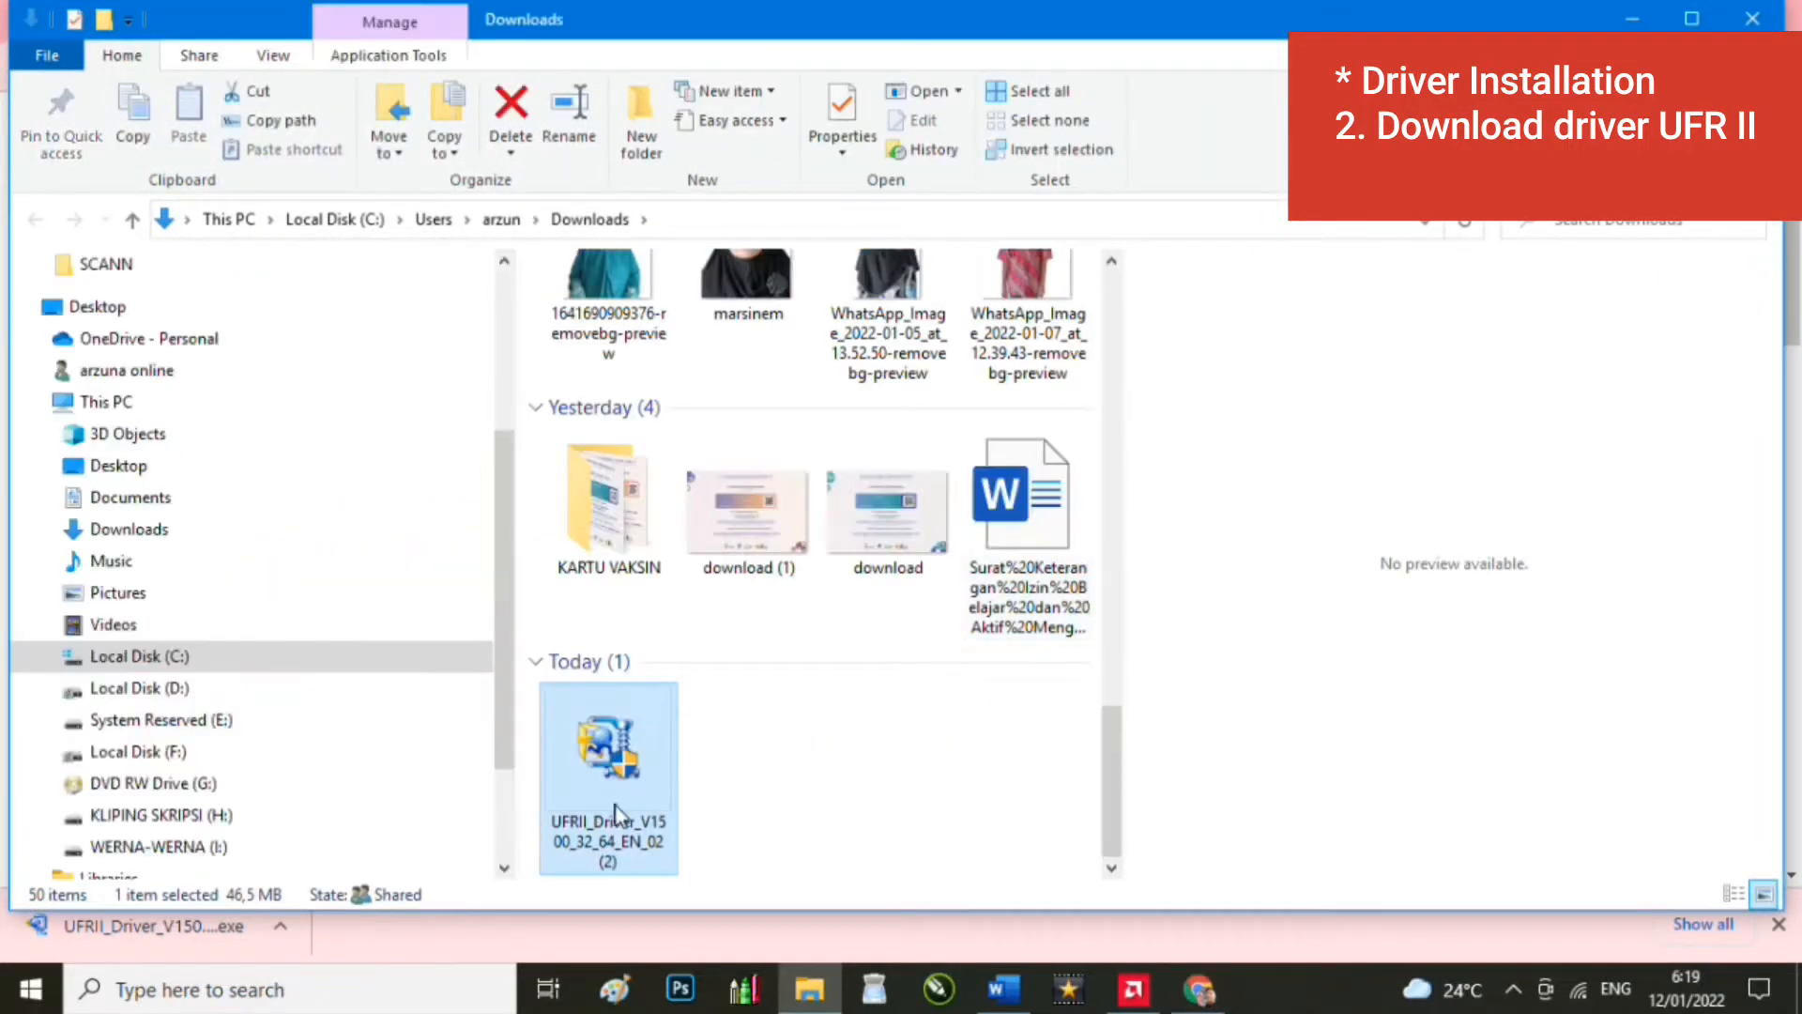
pyautogui.rightClick(612, 803)
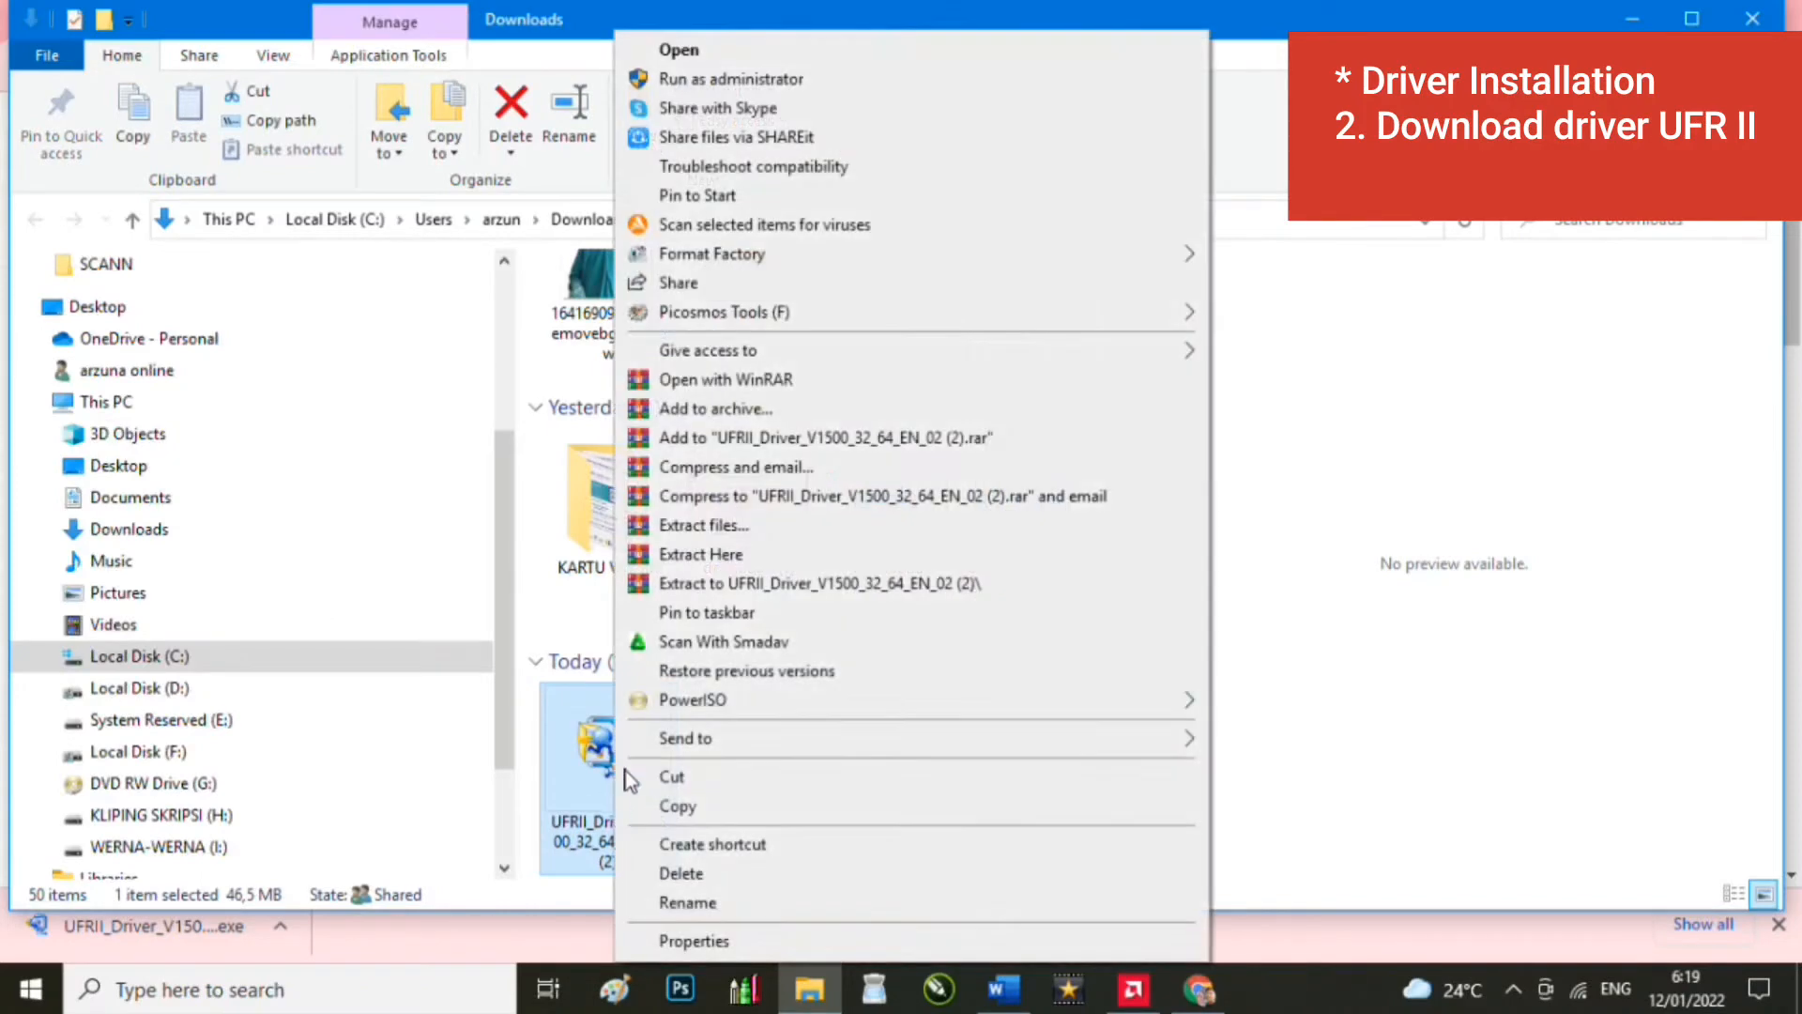
pyautogui.click(824, 583)
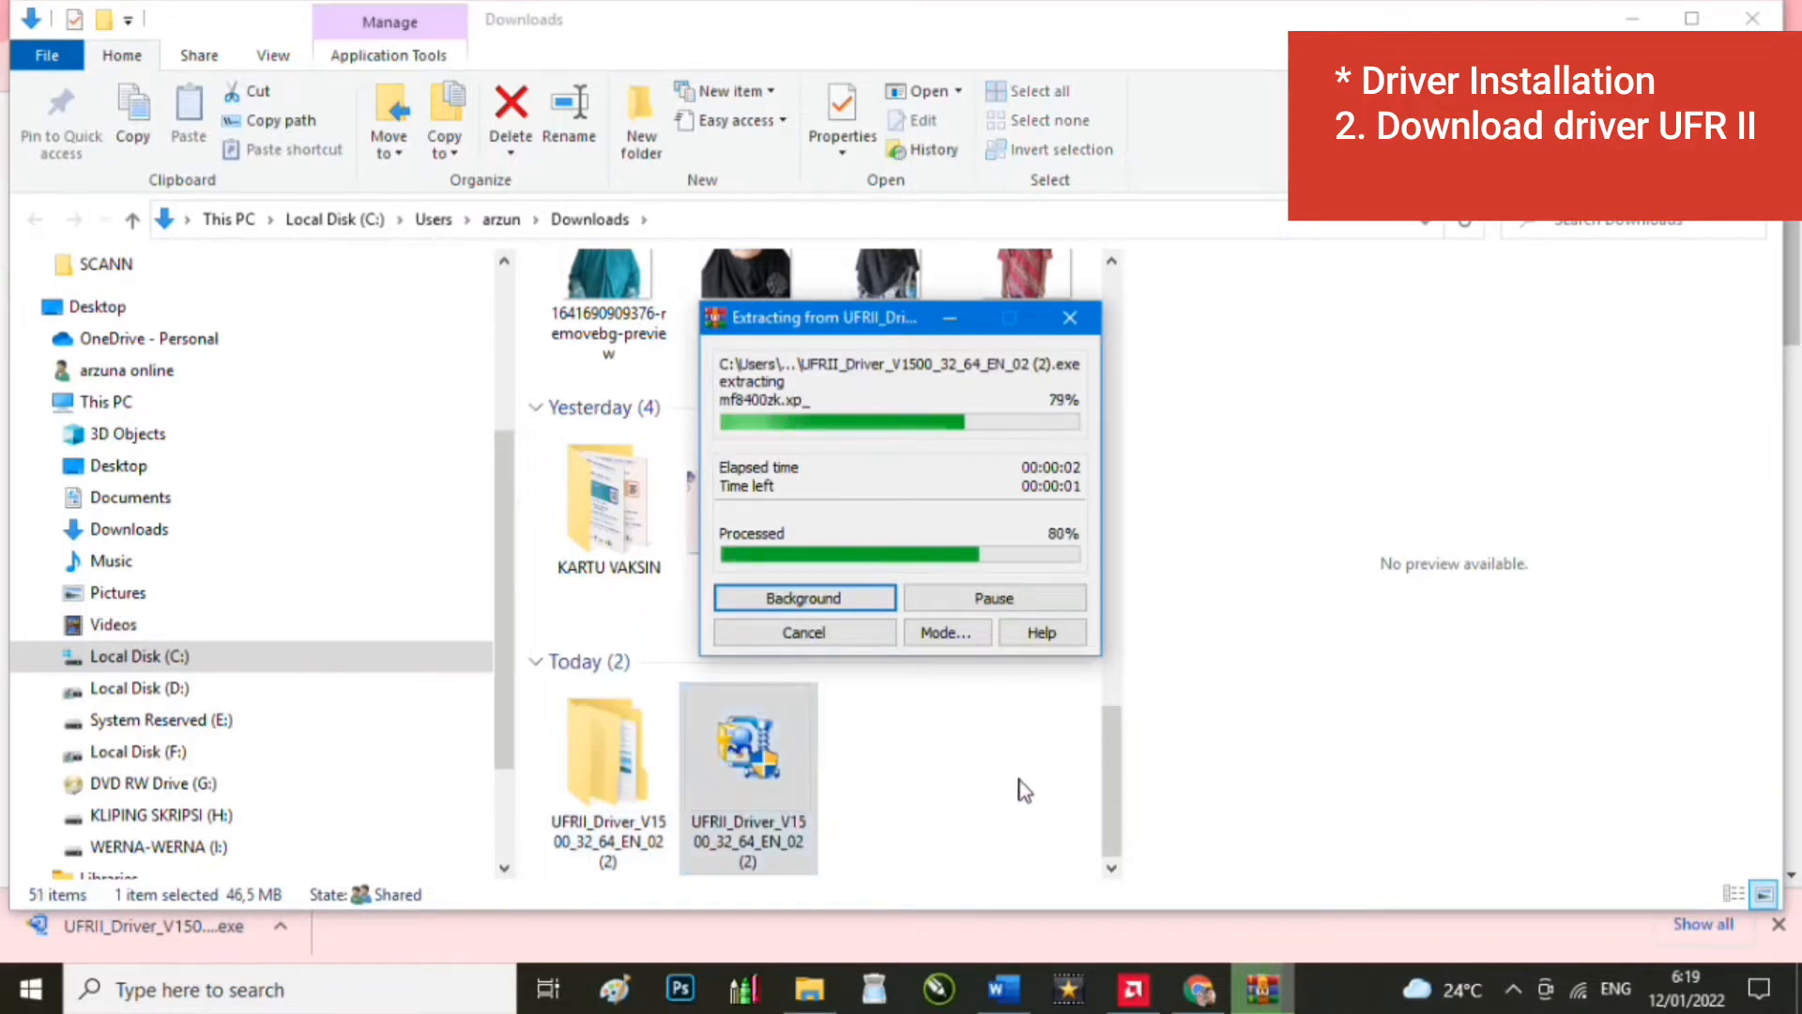
# Step: Launch Setup from the extracted driver's x64 folder
pyautogui.doubleClick(600, 756)
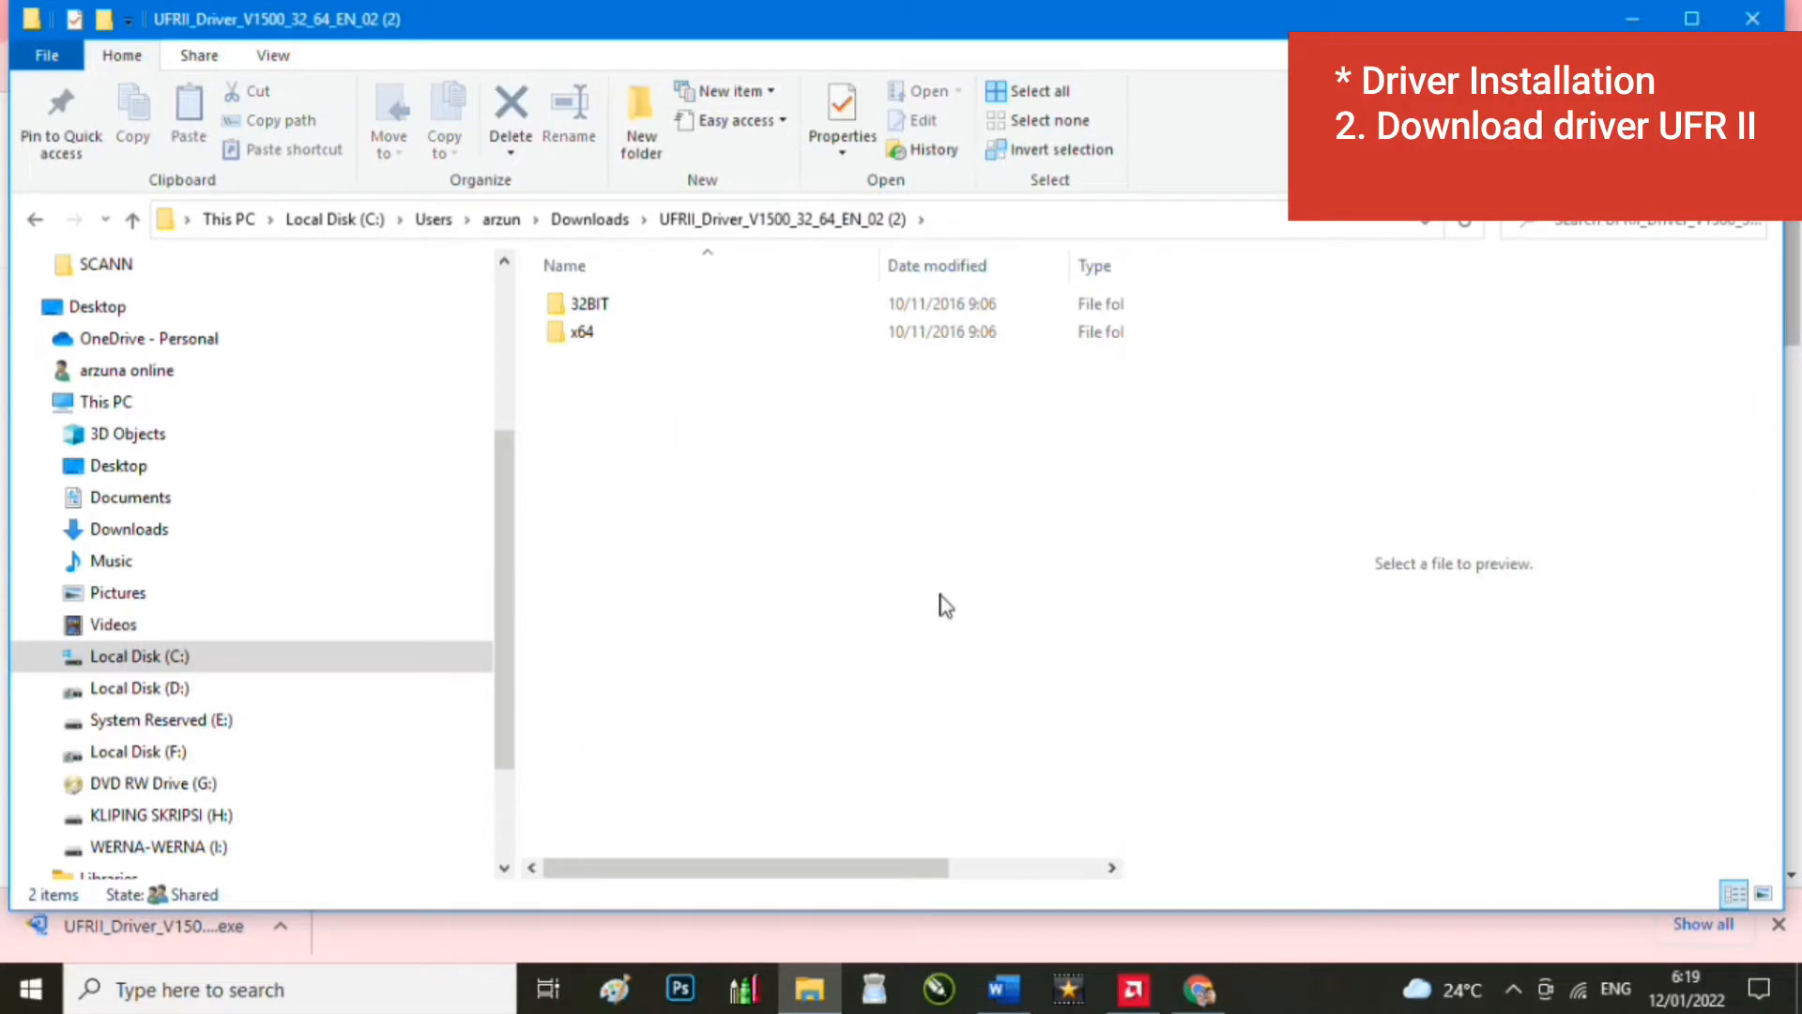
pyautogui.doubleClick(715, 336)
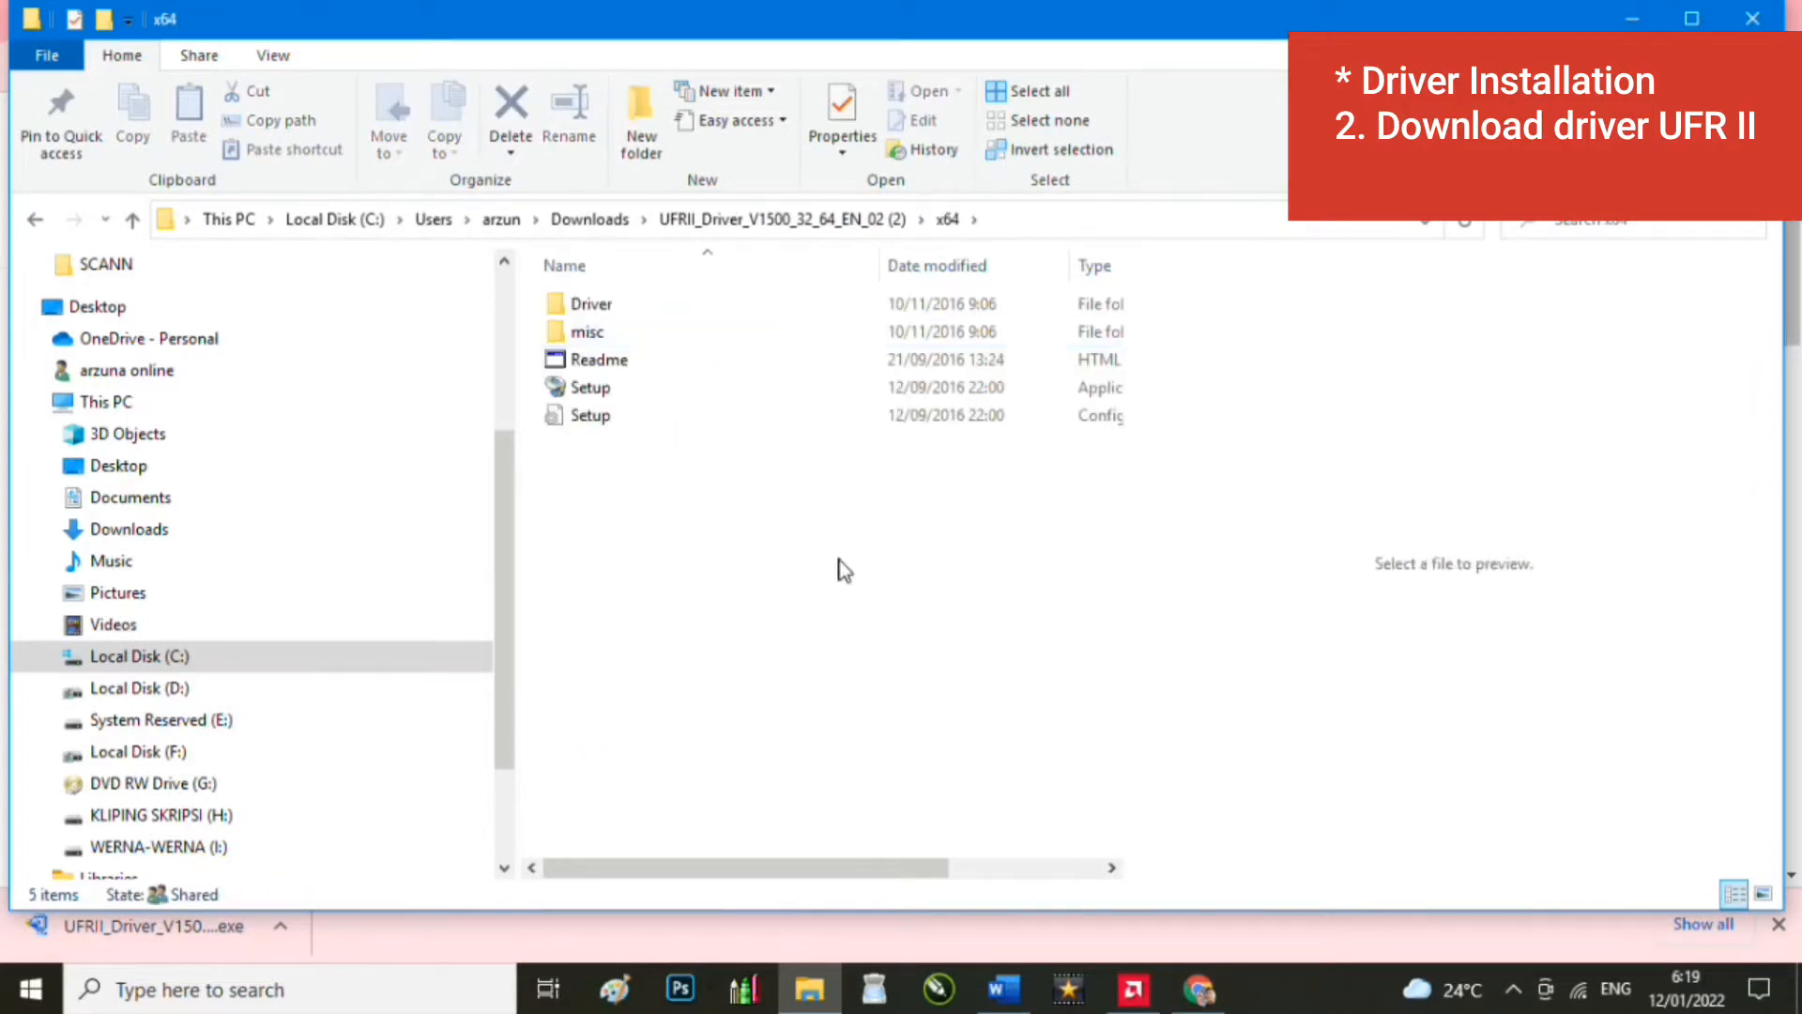
pyautogui.doubleClick(791, 389)
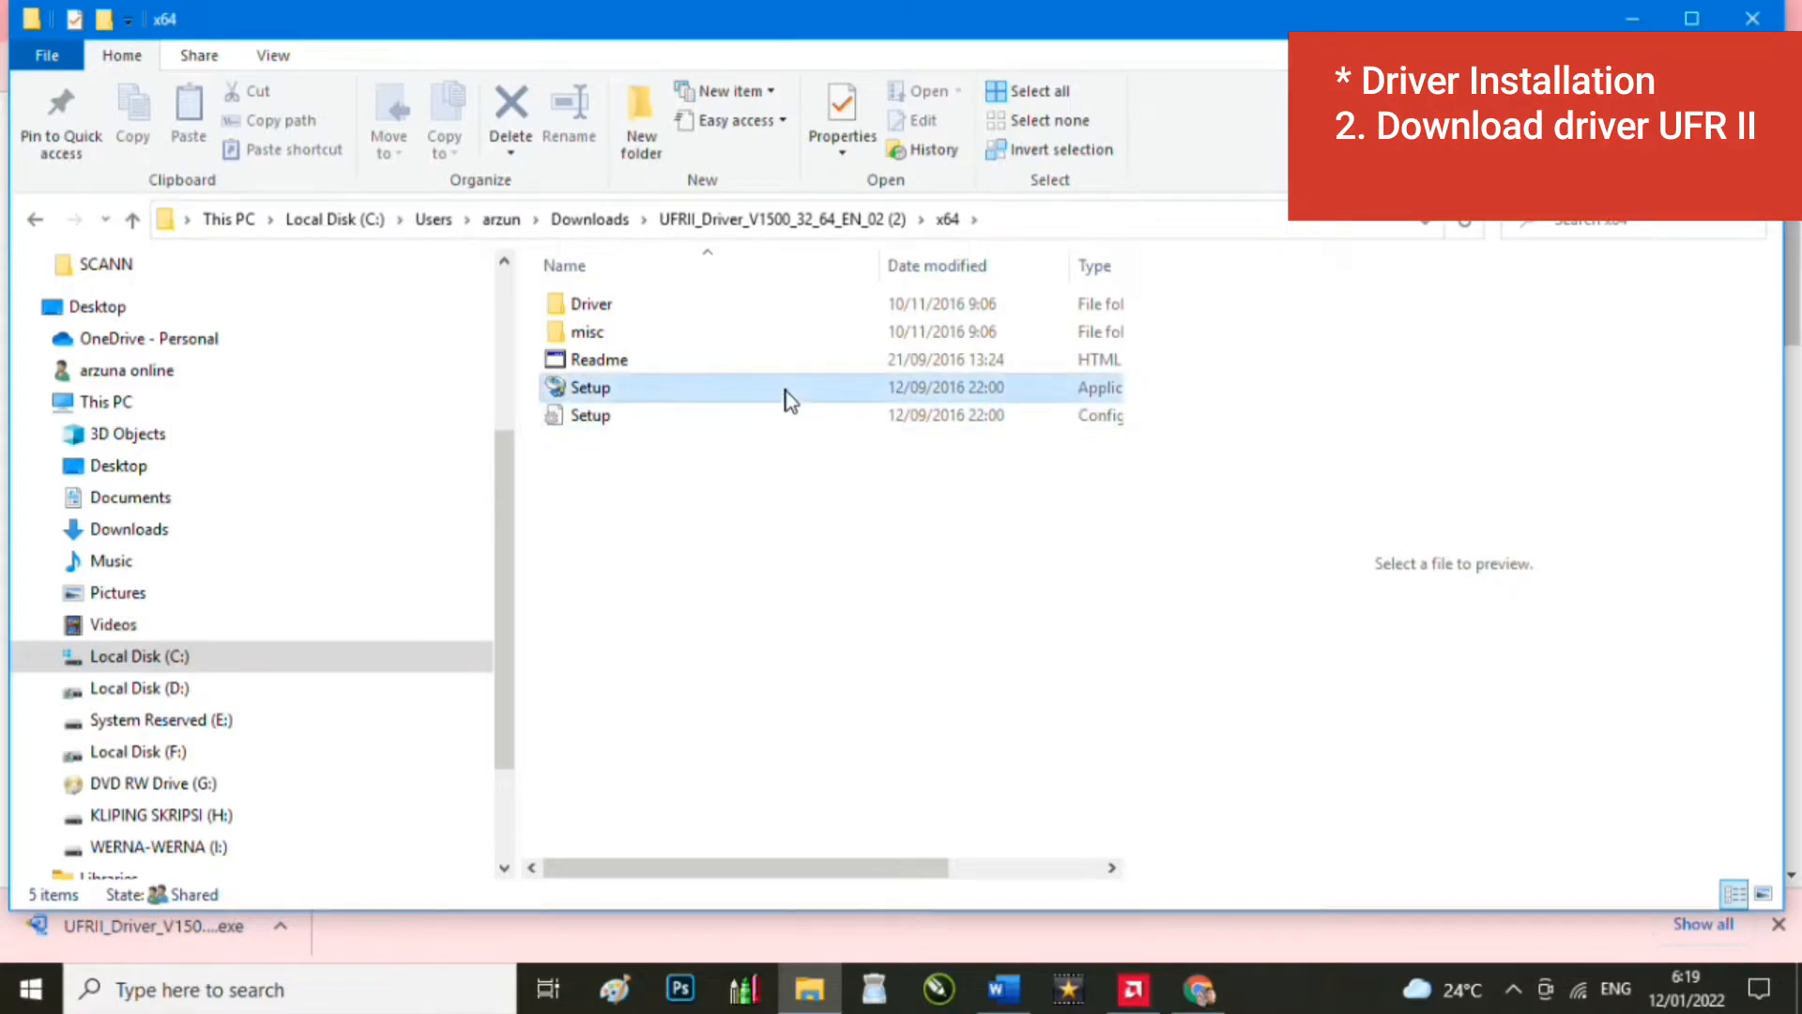
pyautogui.click(684, 399)
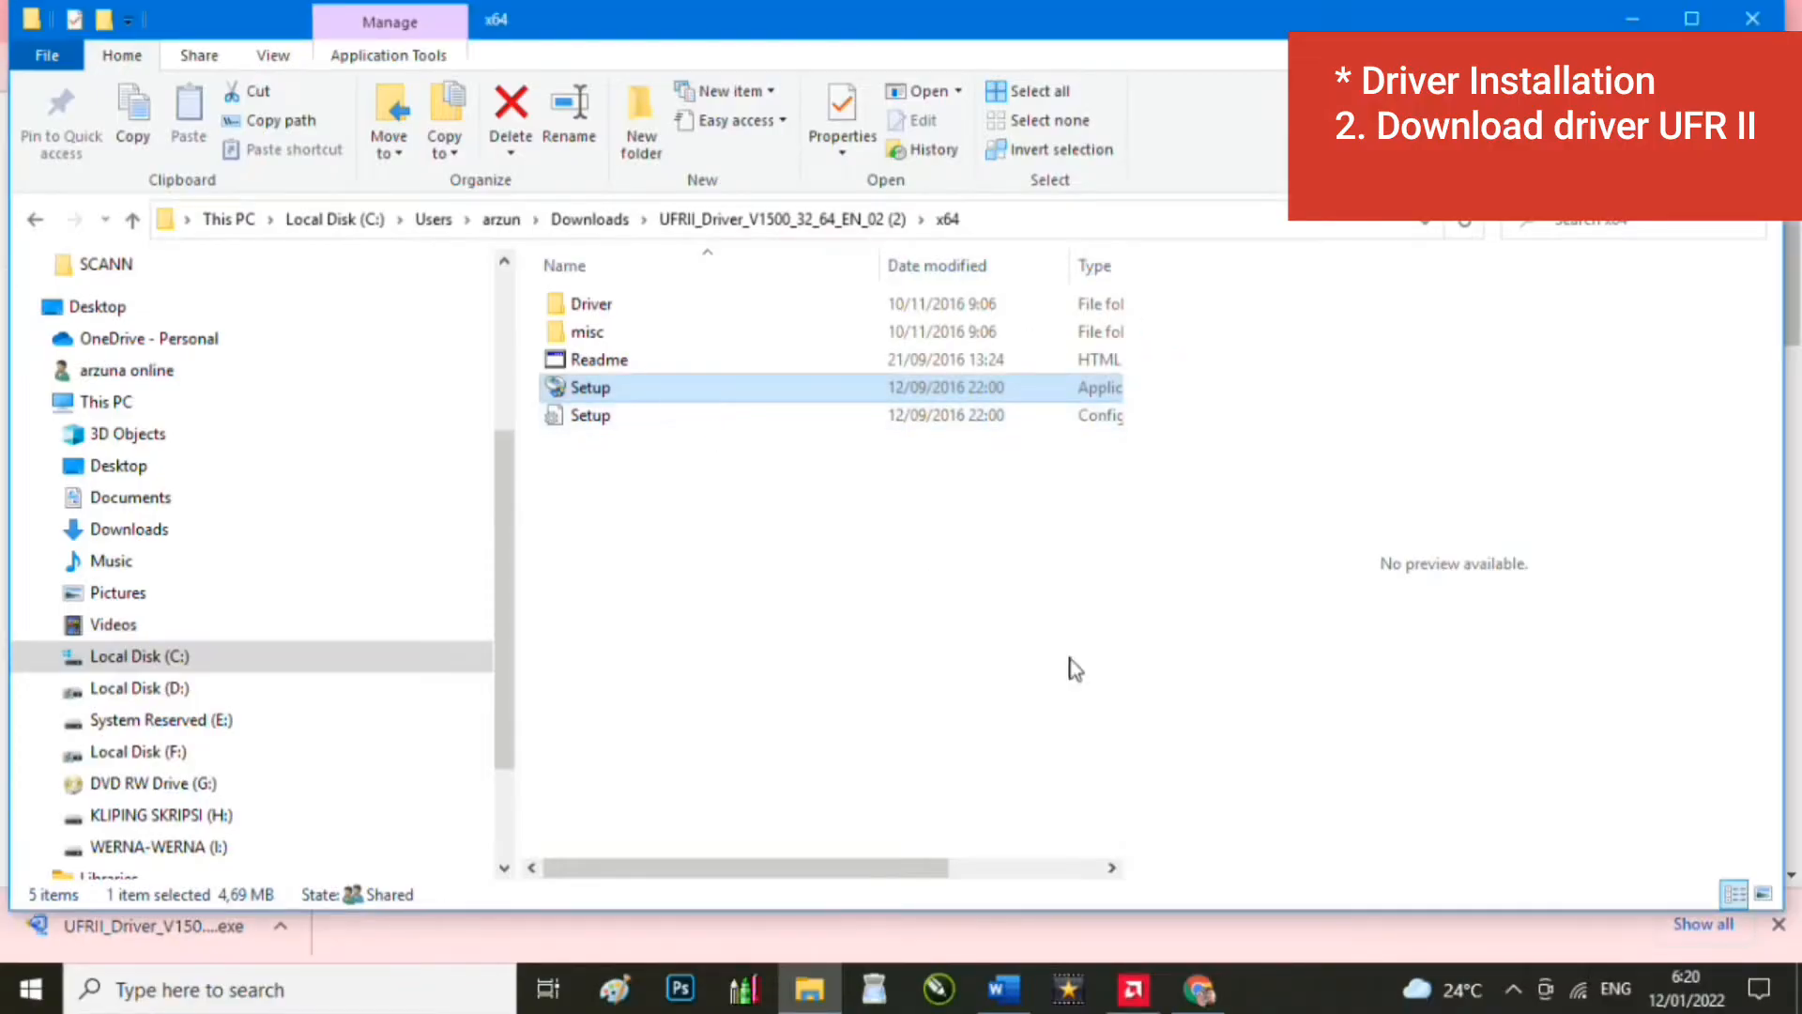
pyautogui.click(1003, 990)
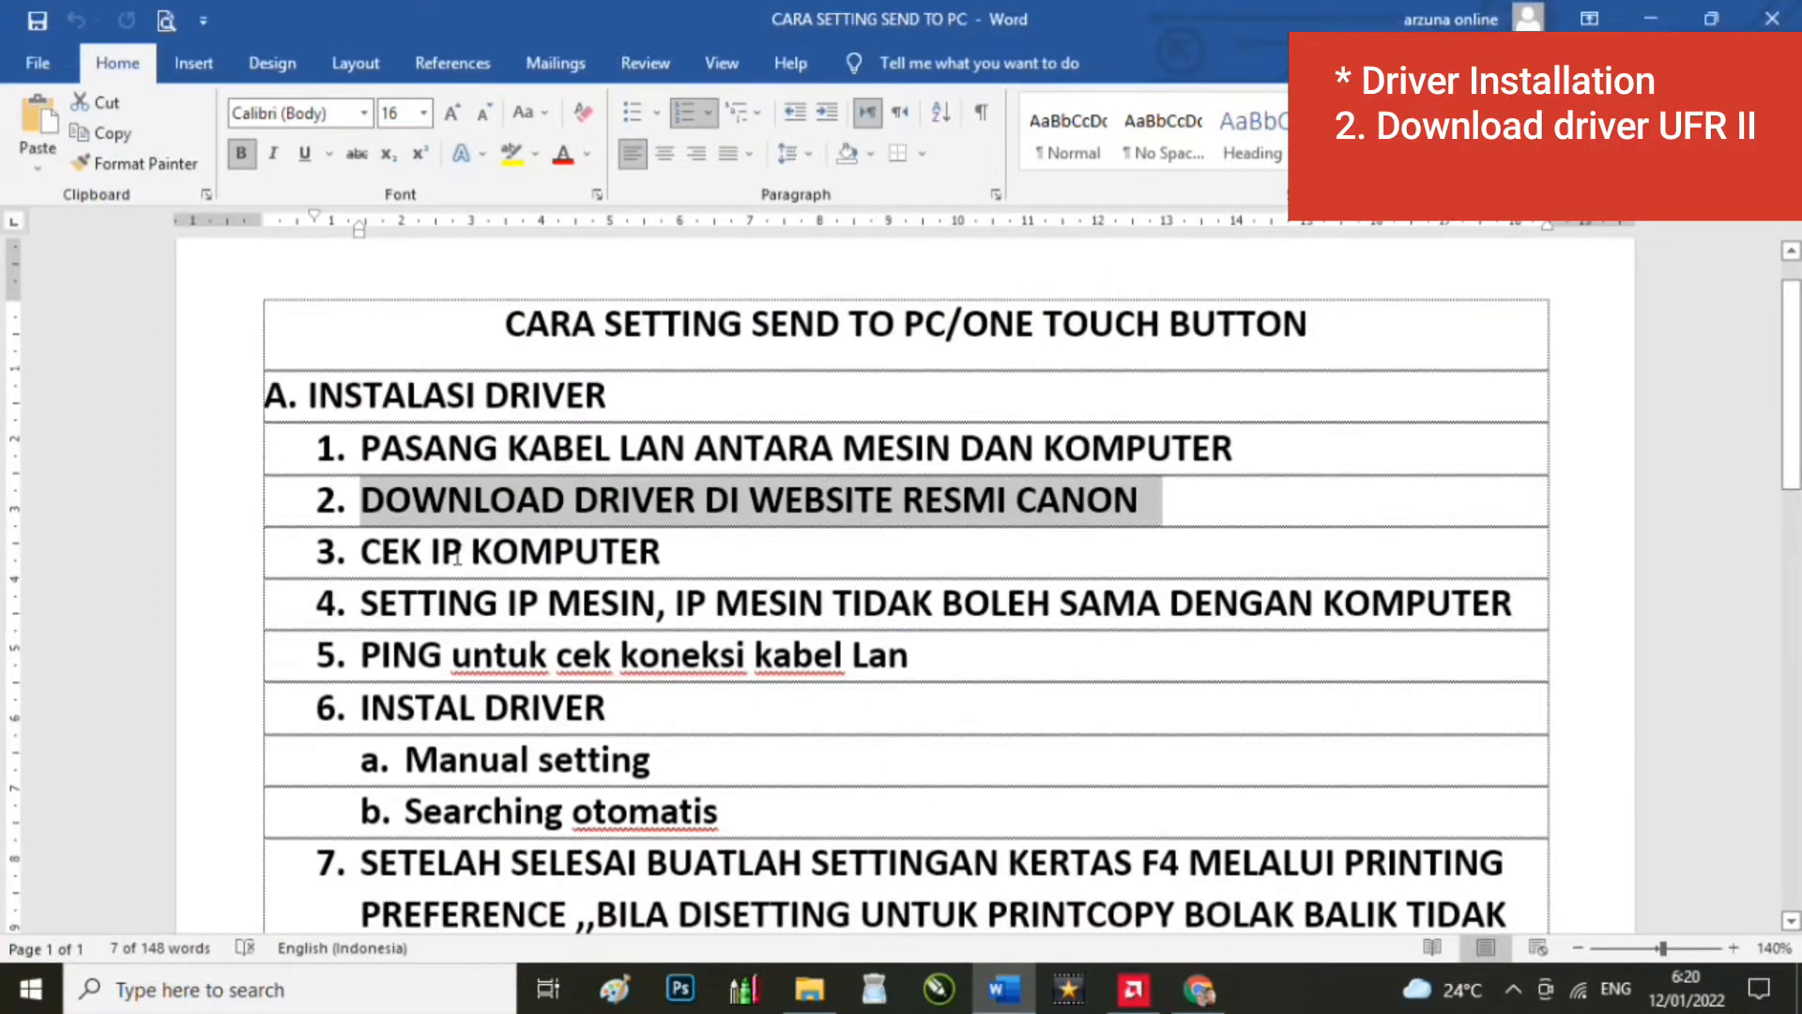
# Step: Highlight step 3, 'CEK IP KOMPUTER', in Word and show the tray's network connections
pyautogui.click(457, 556)
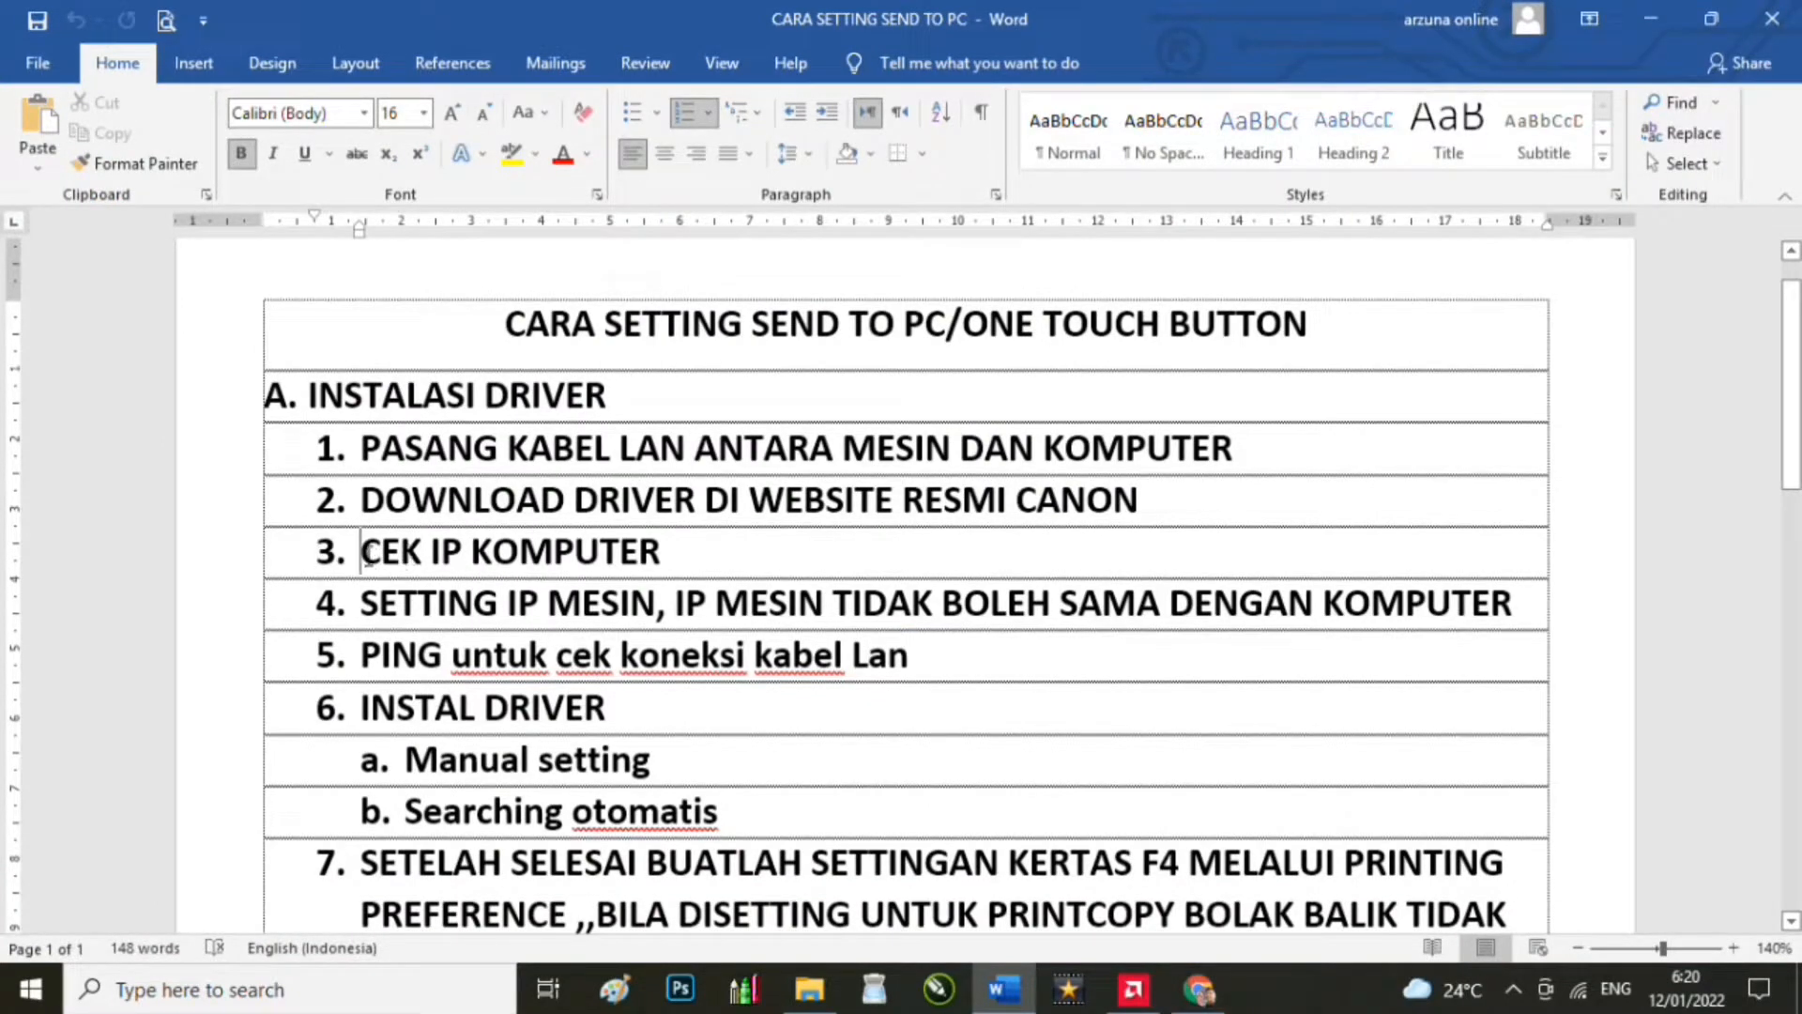
pyautogui.moveTo(362, 552); pyautogui.dragTo(695, 554)
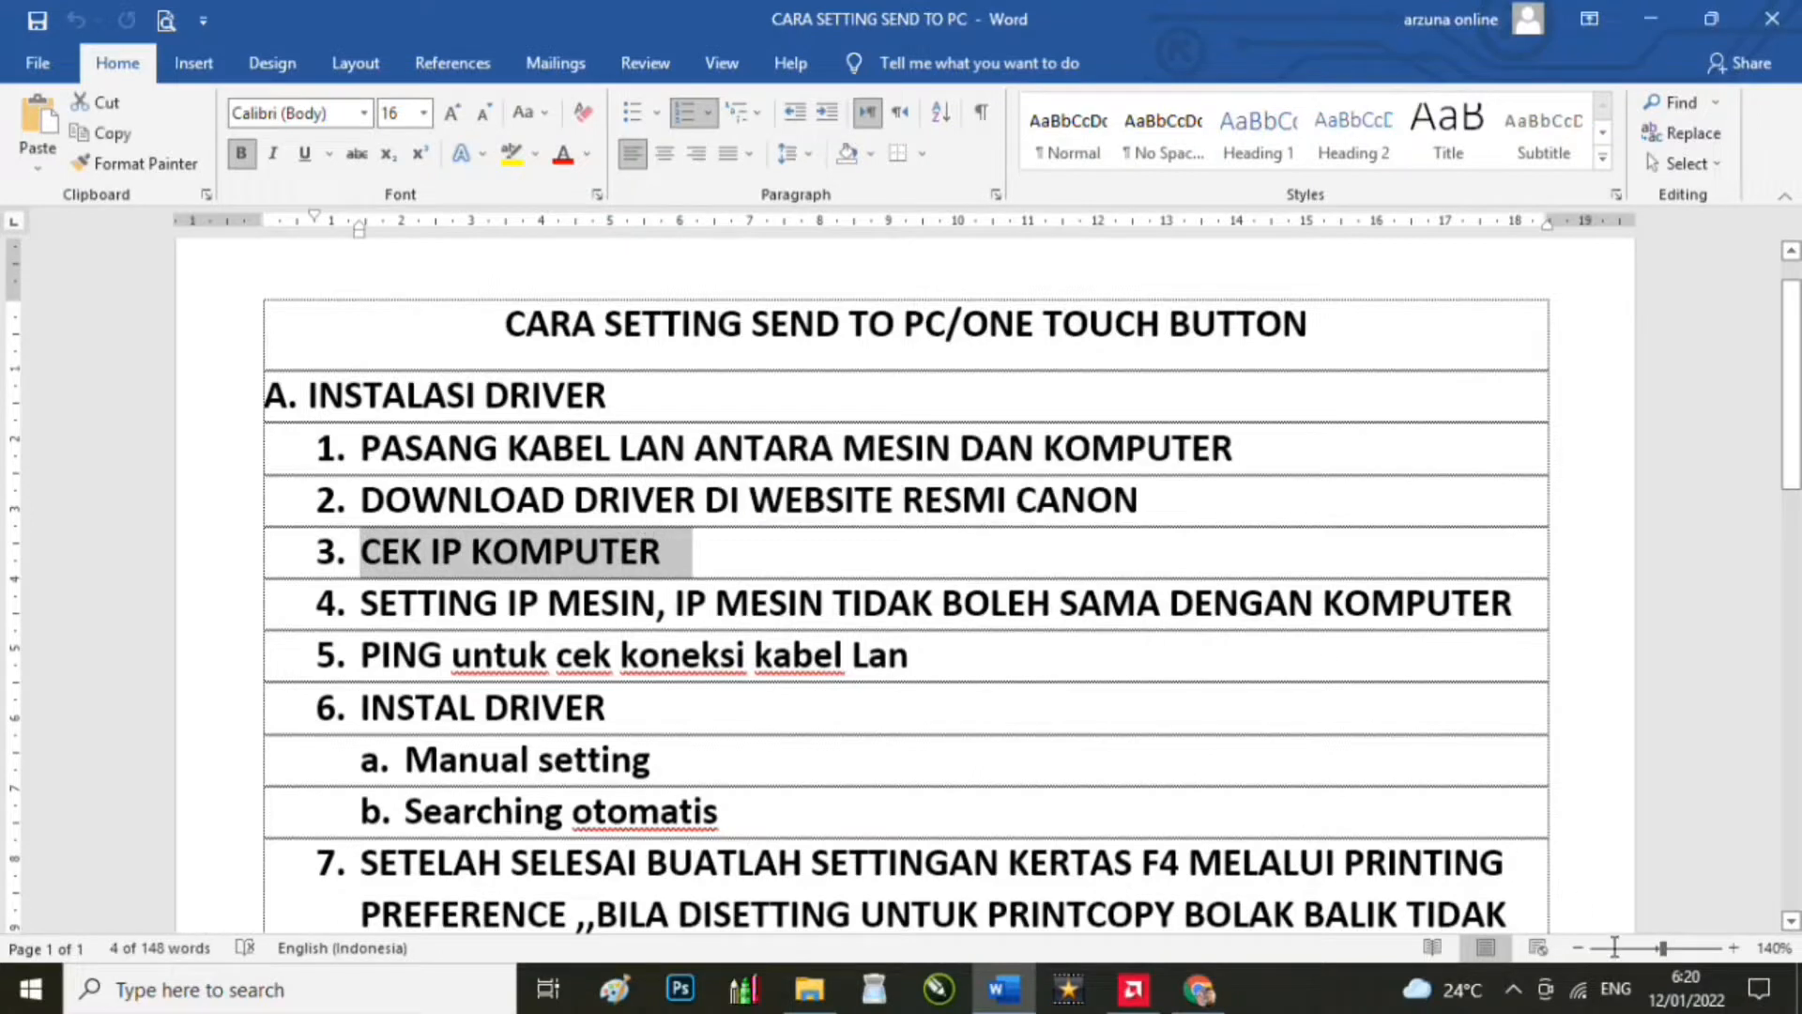
pyautogui.click(1580, 995)
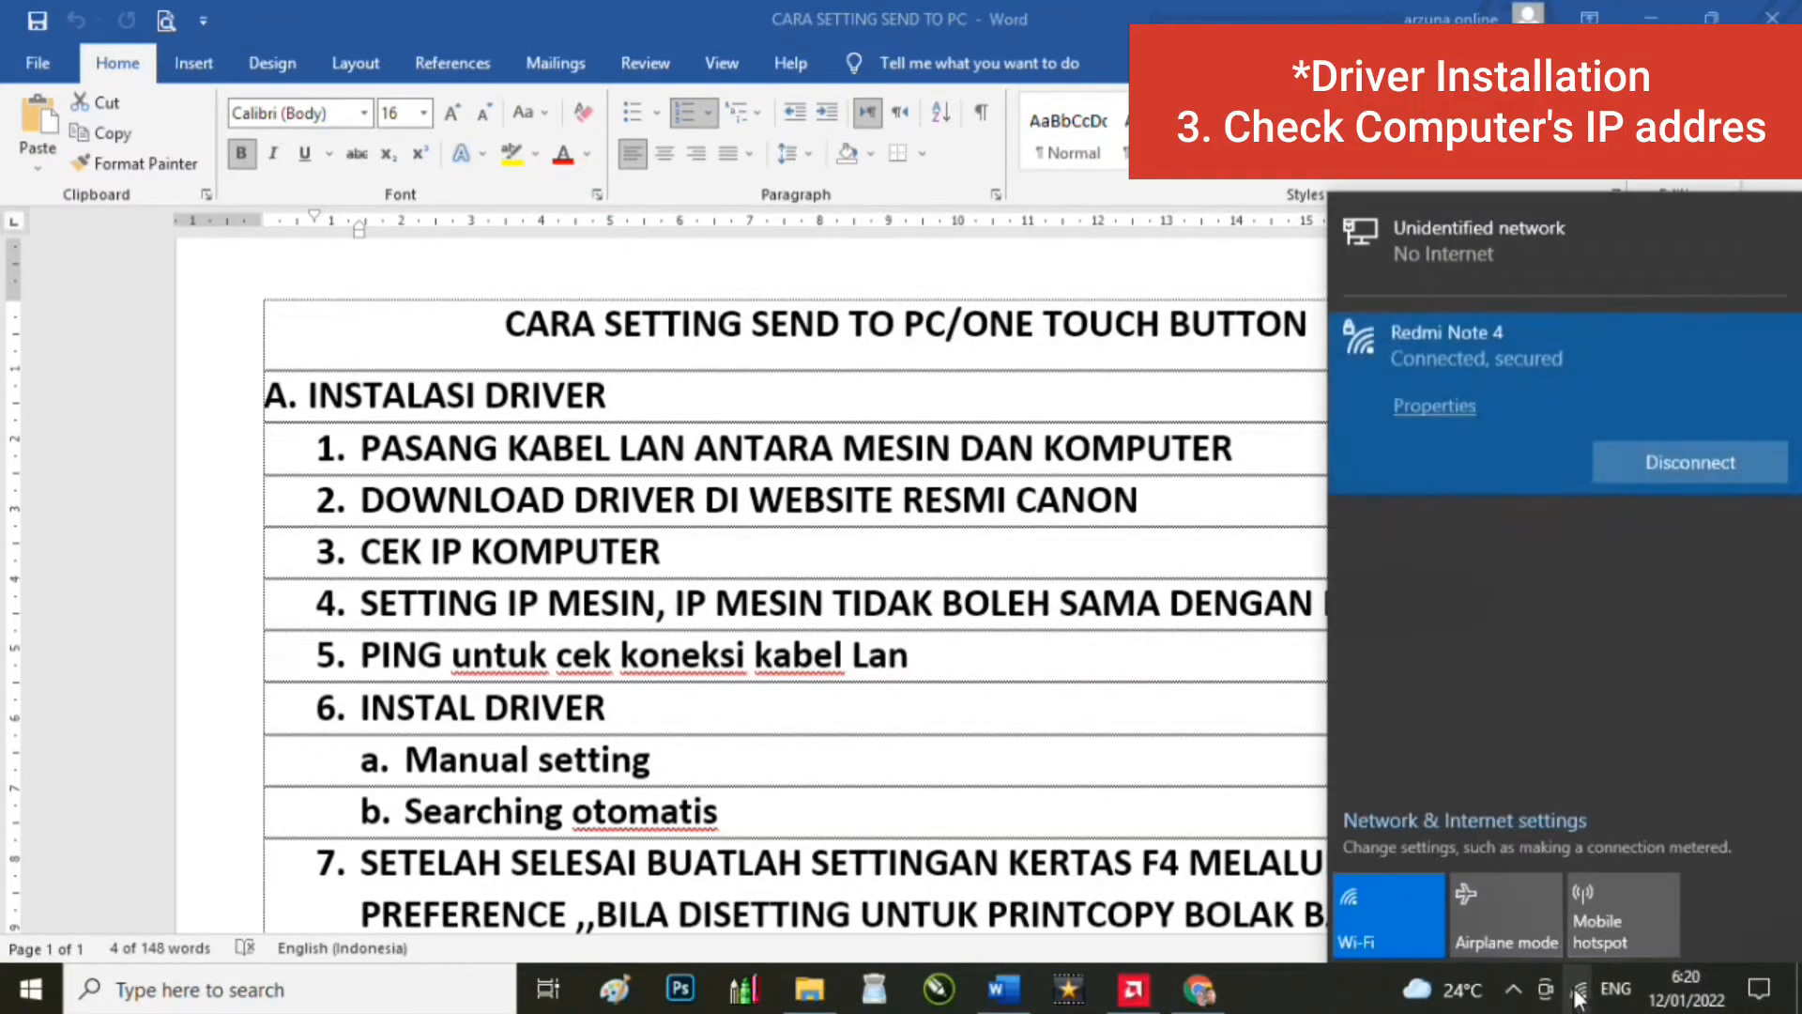
# Step: Go through network settings to adapter options and open Ethernet 2 Properties
pyautogui.click(1480, 828)
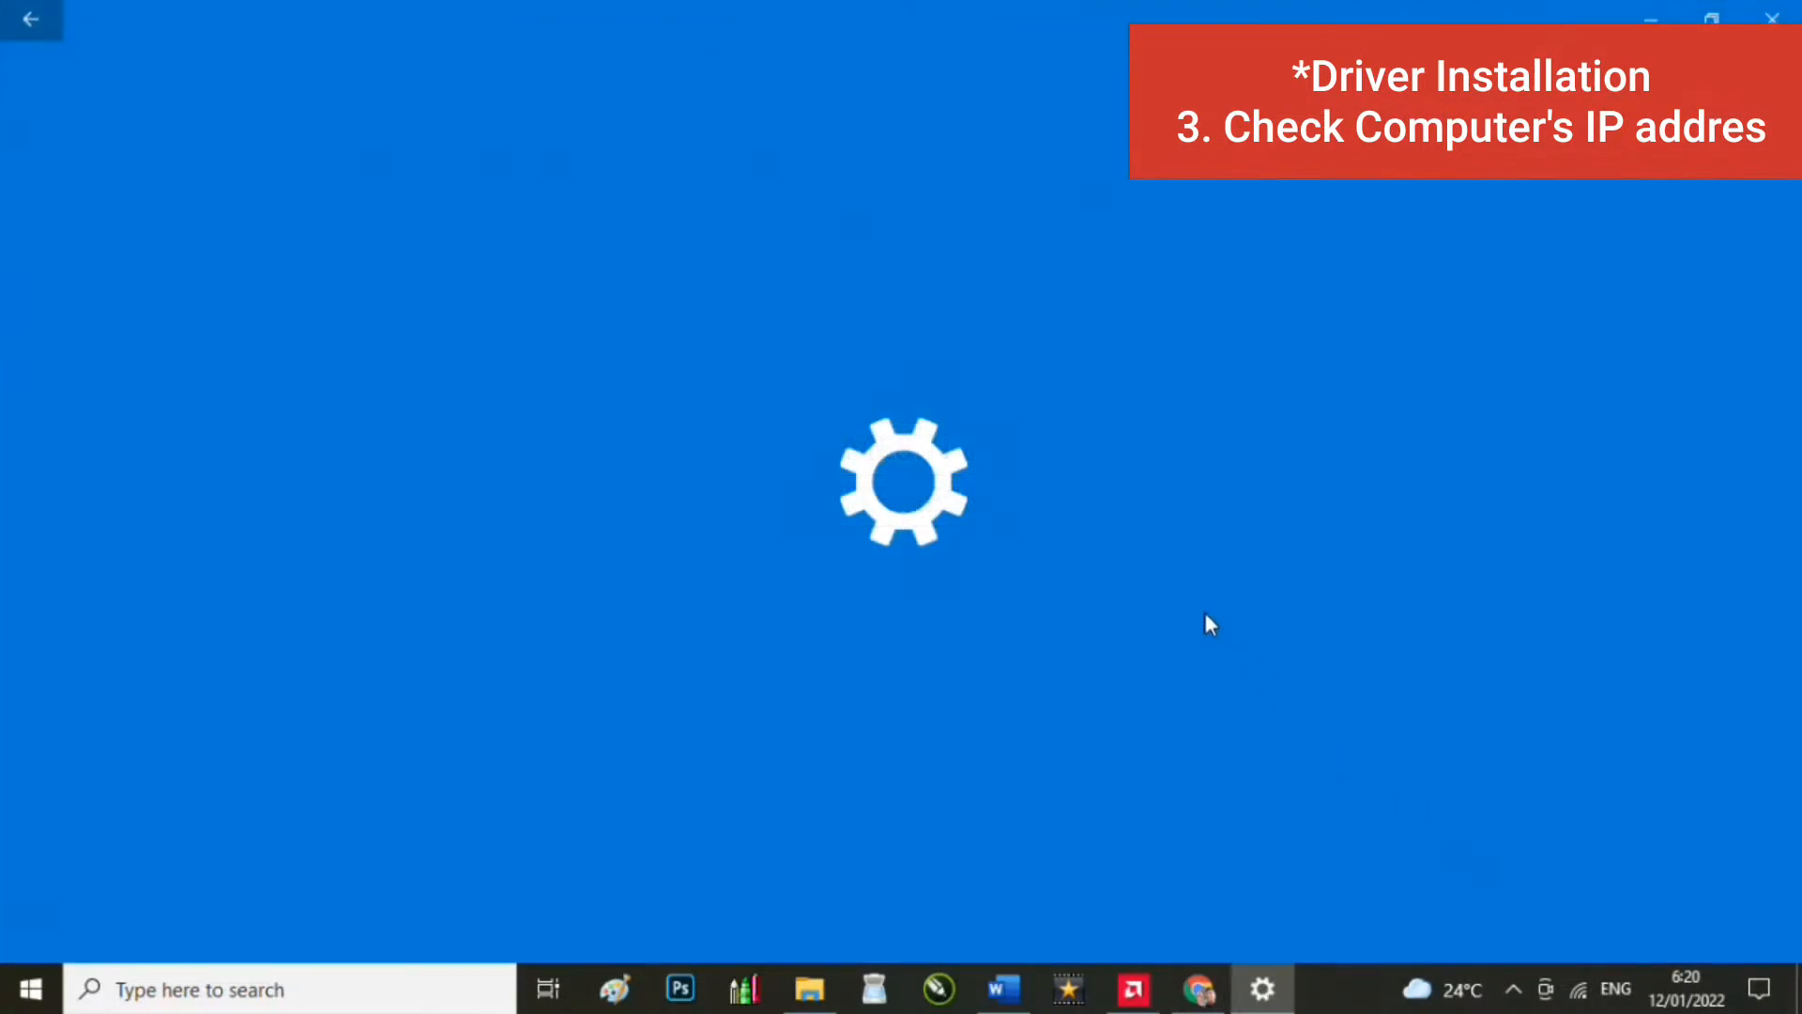
pyautogui.scroll(-2, 842, 746)
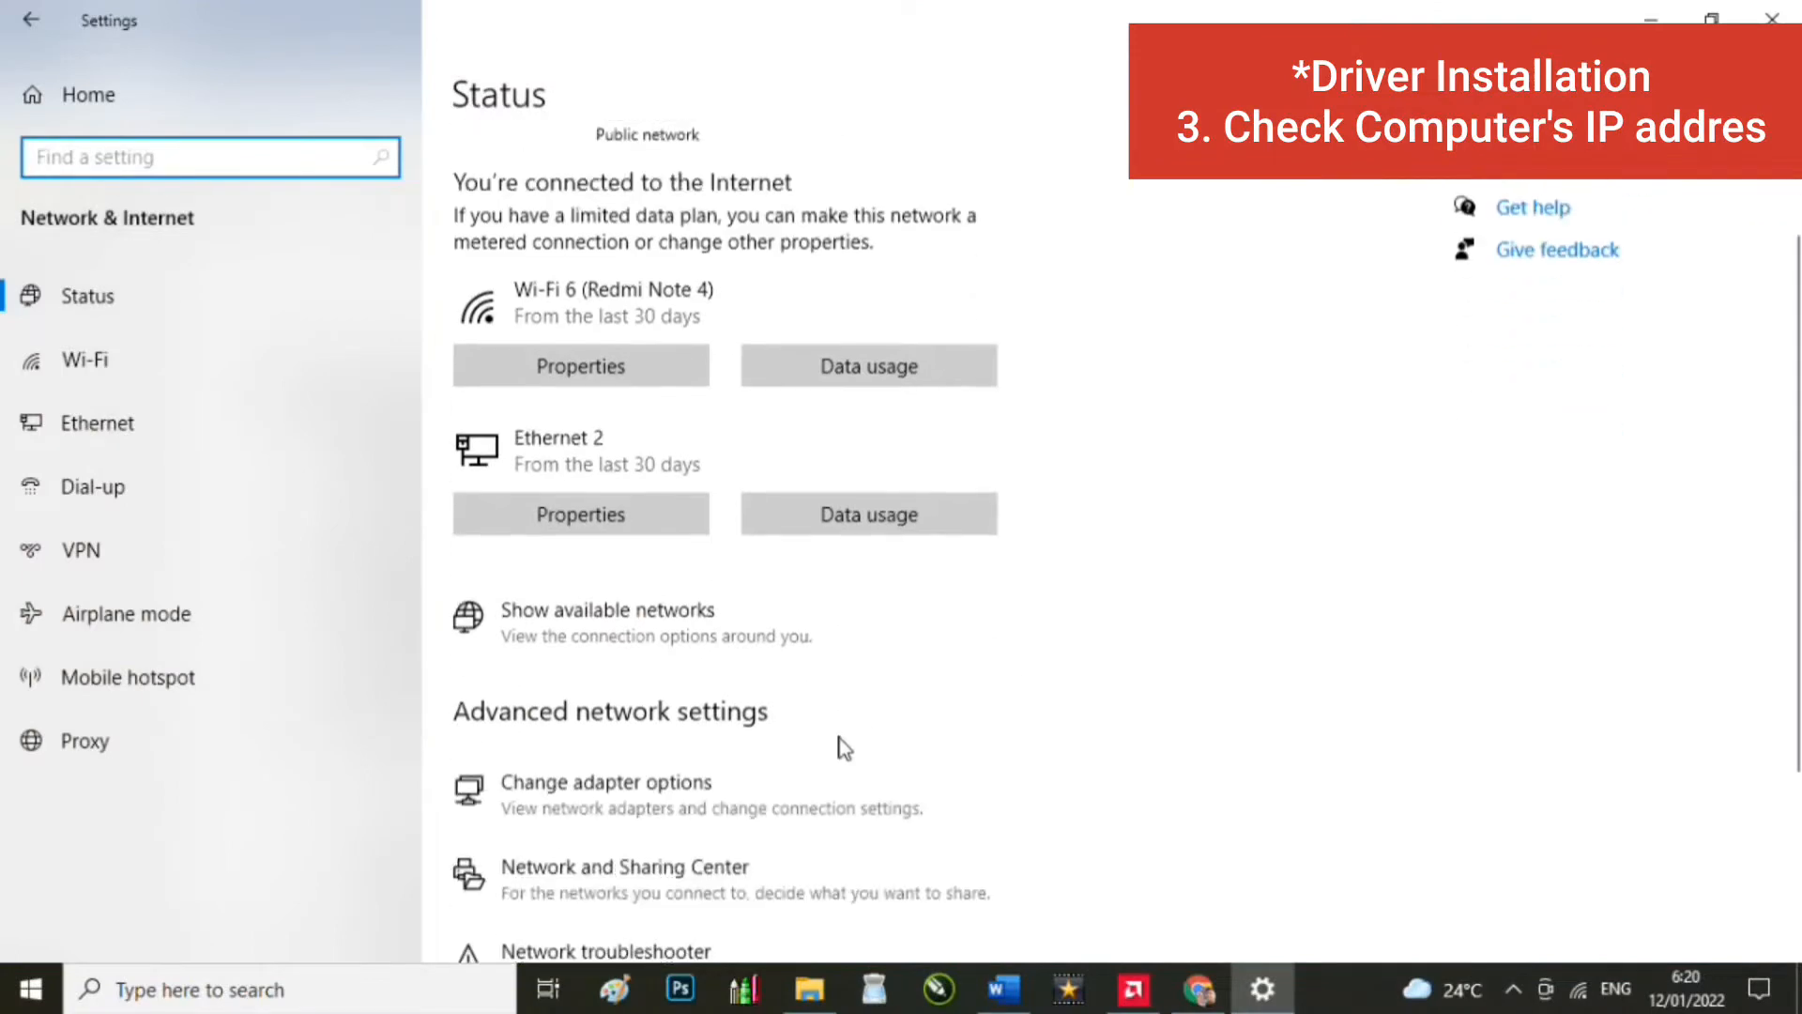
pyautogui.scroll(-1, 842, 747)
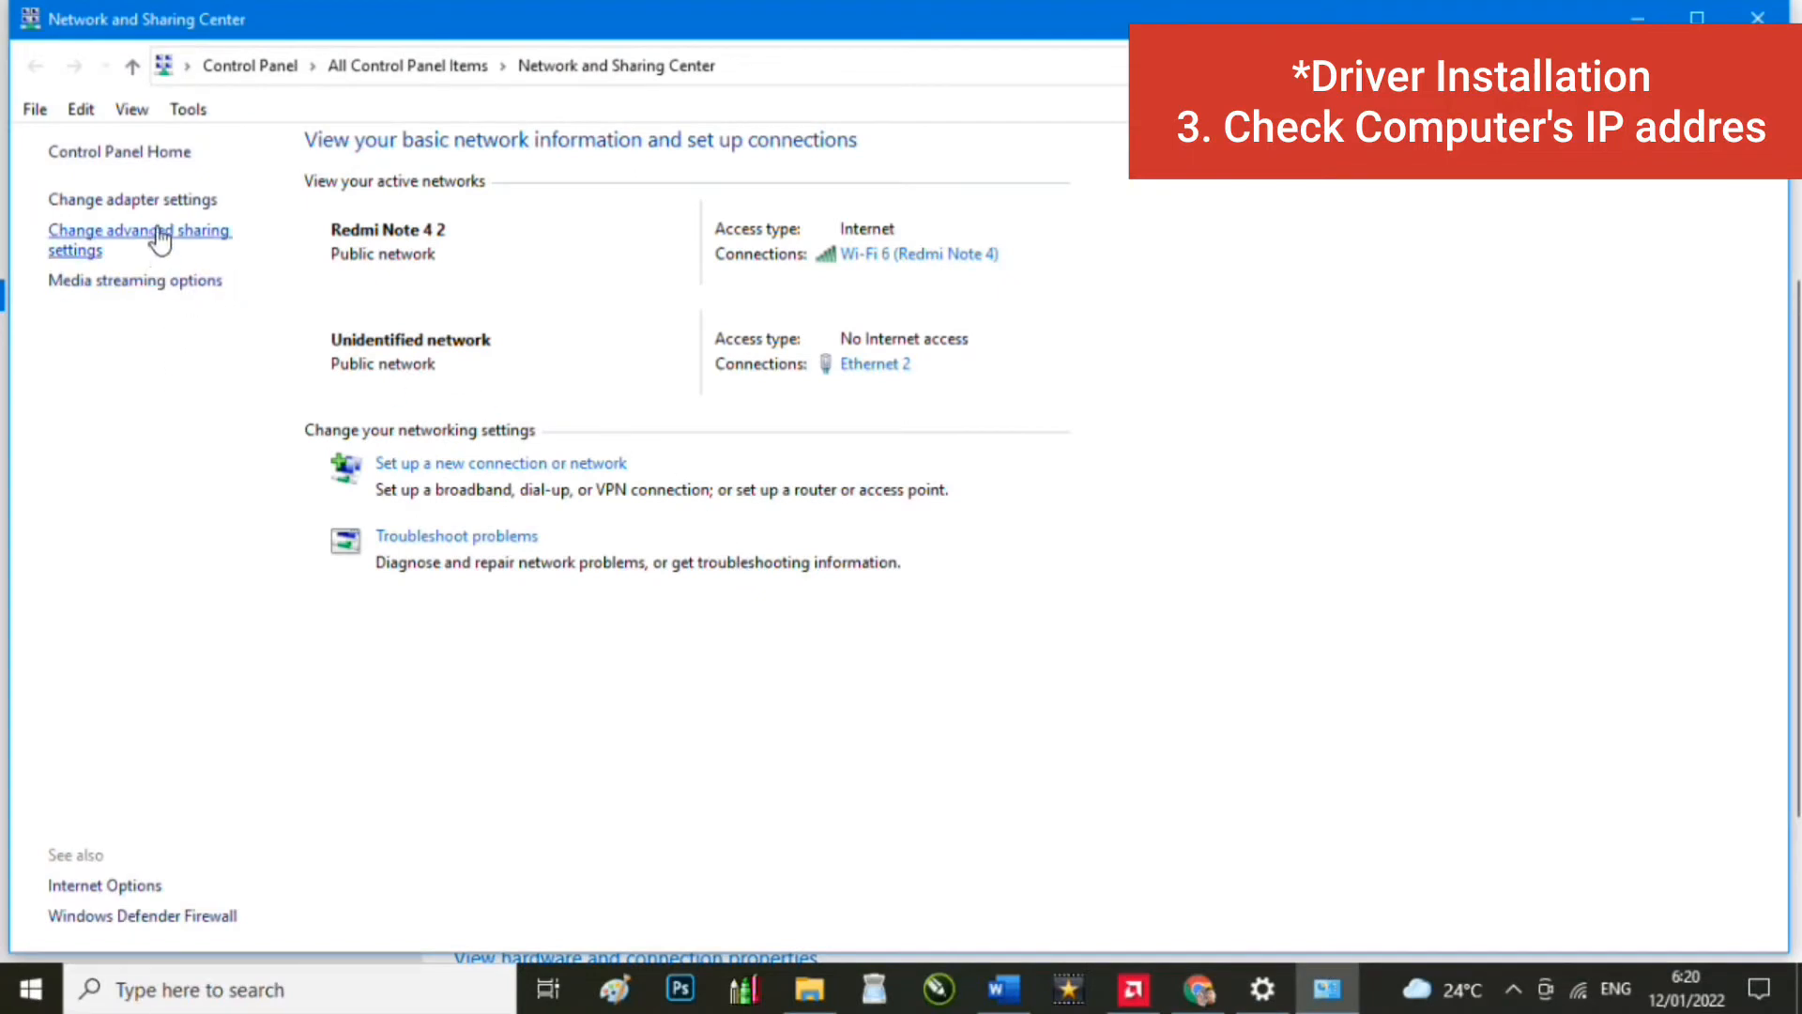
pyautogui.click(176, 201)
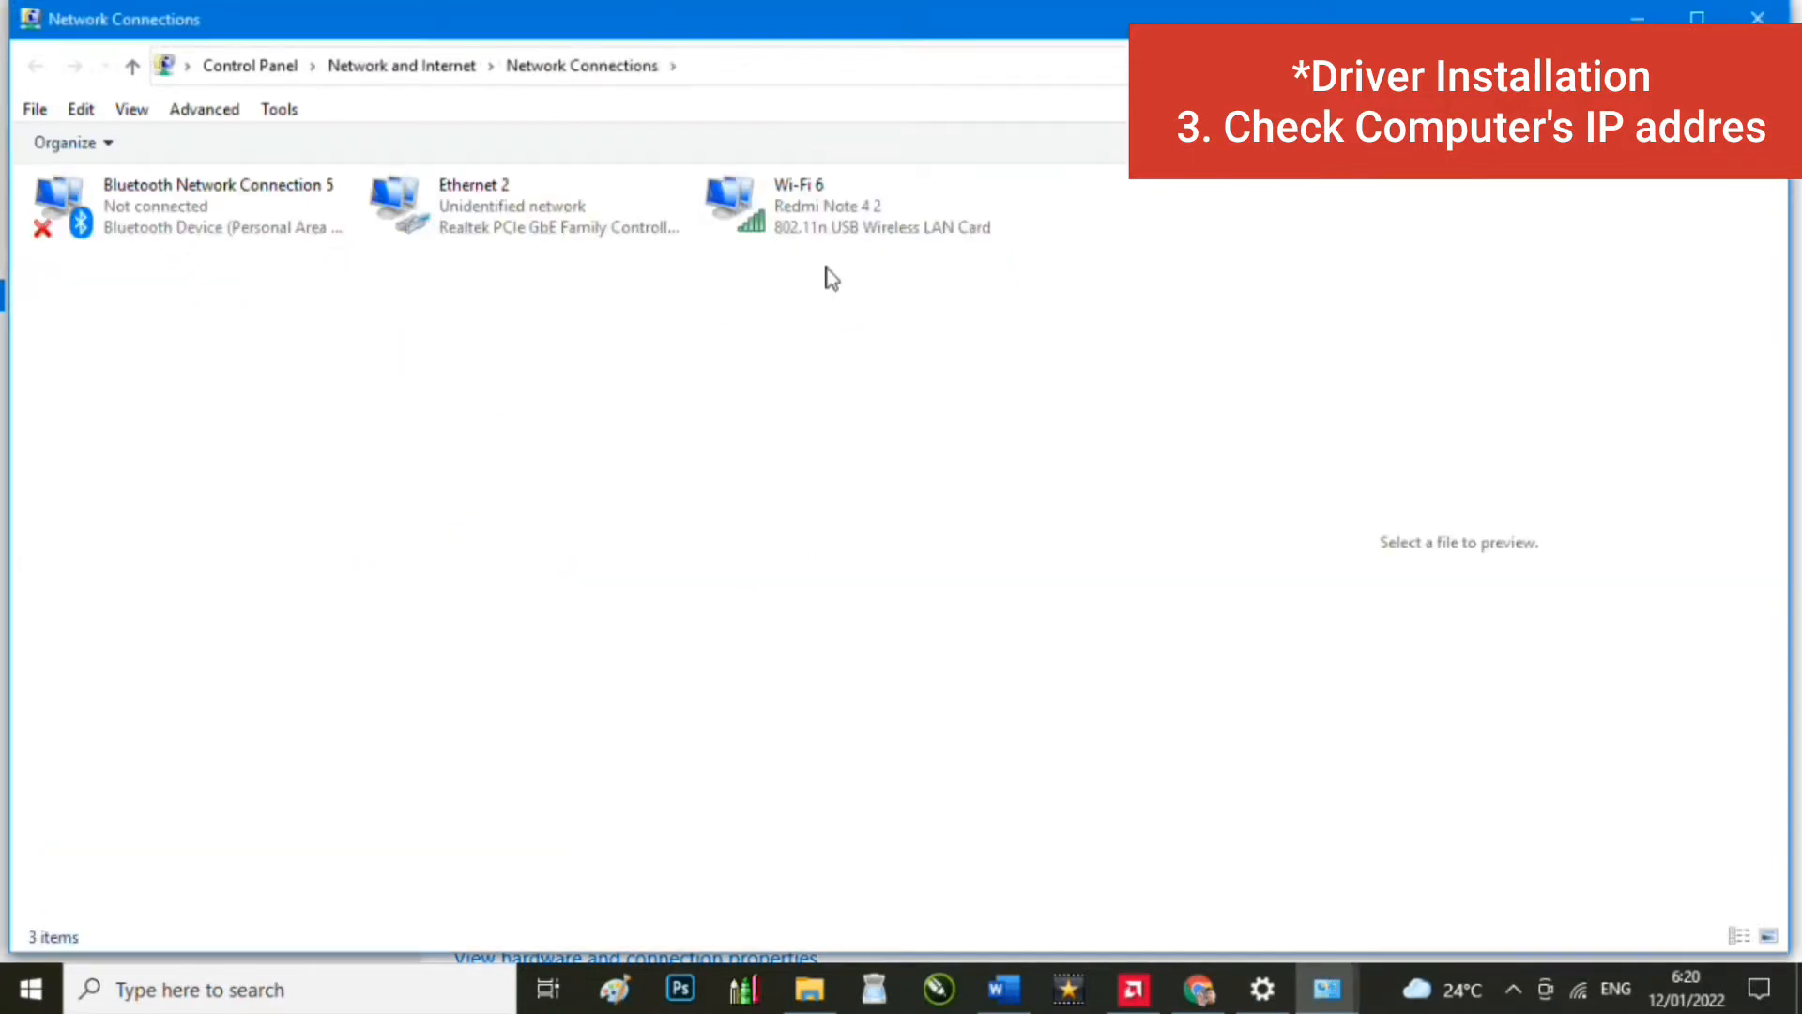
pyautogui.click(473, 238)
pyautogui.rightClick(472, 239)
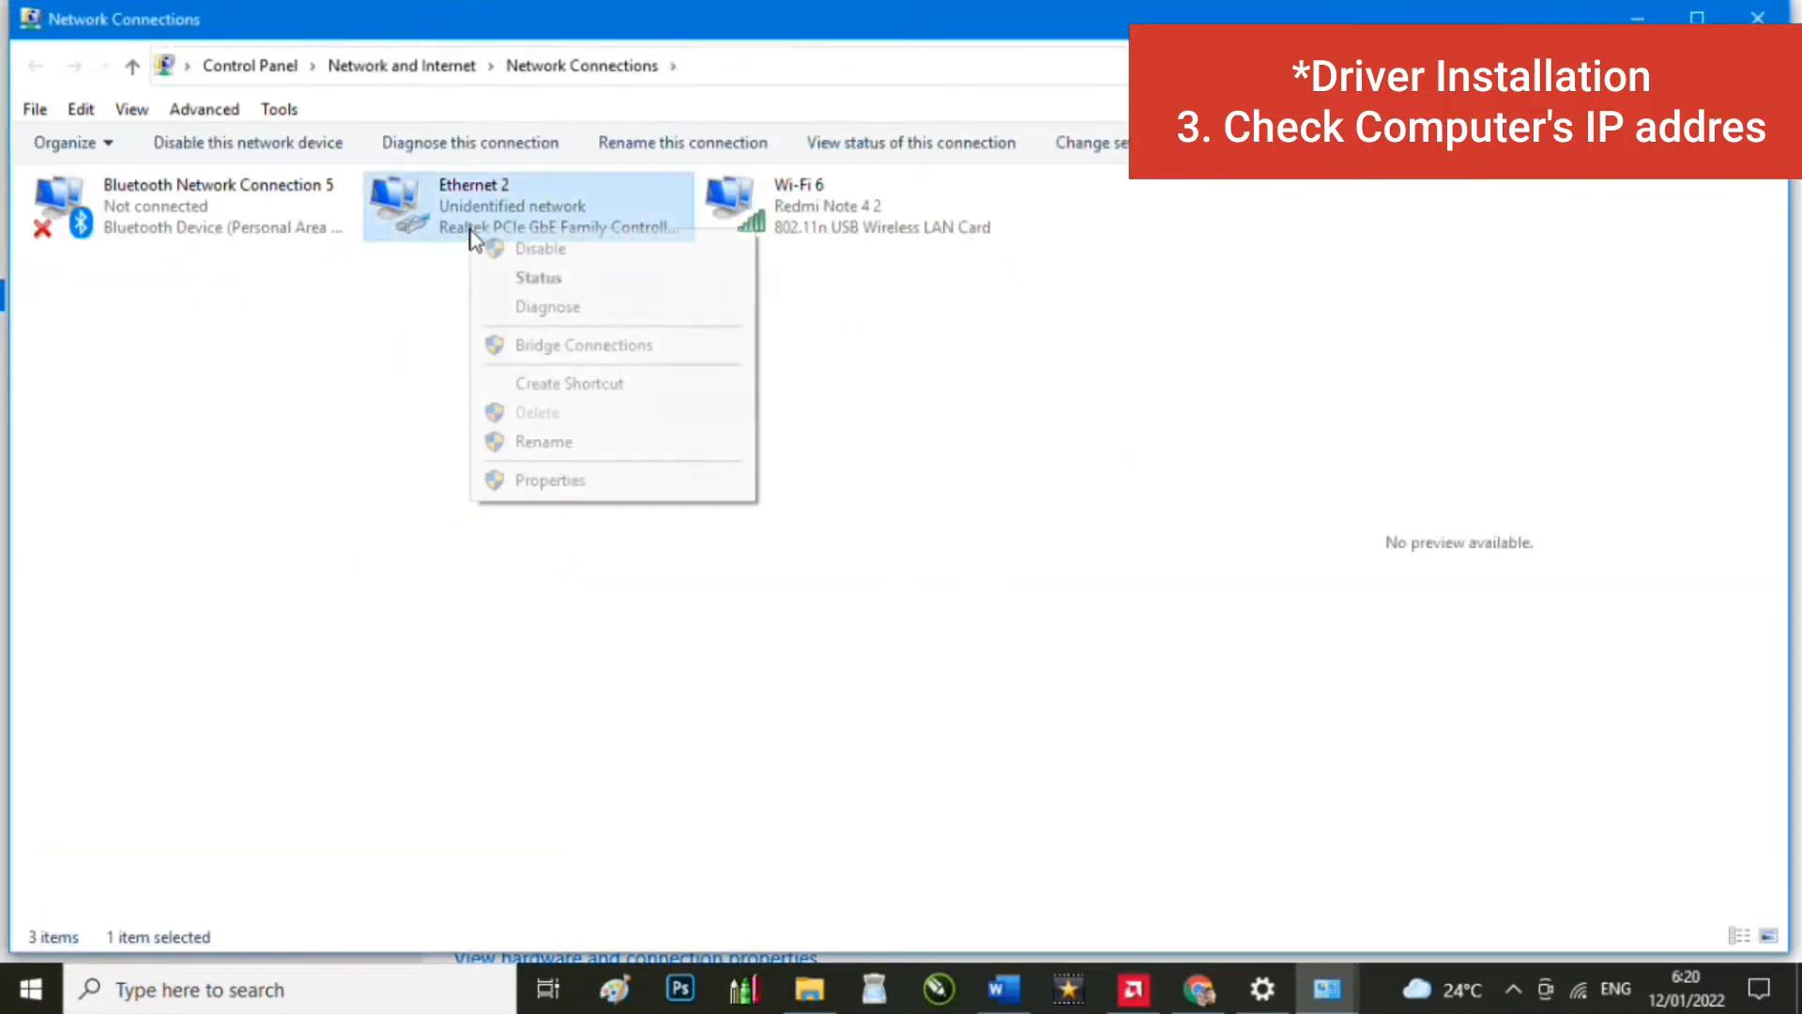
pyautogui.click(549, 479)
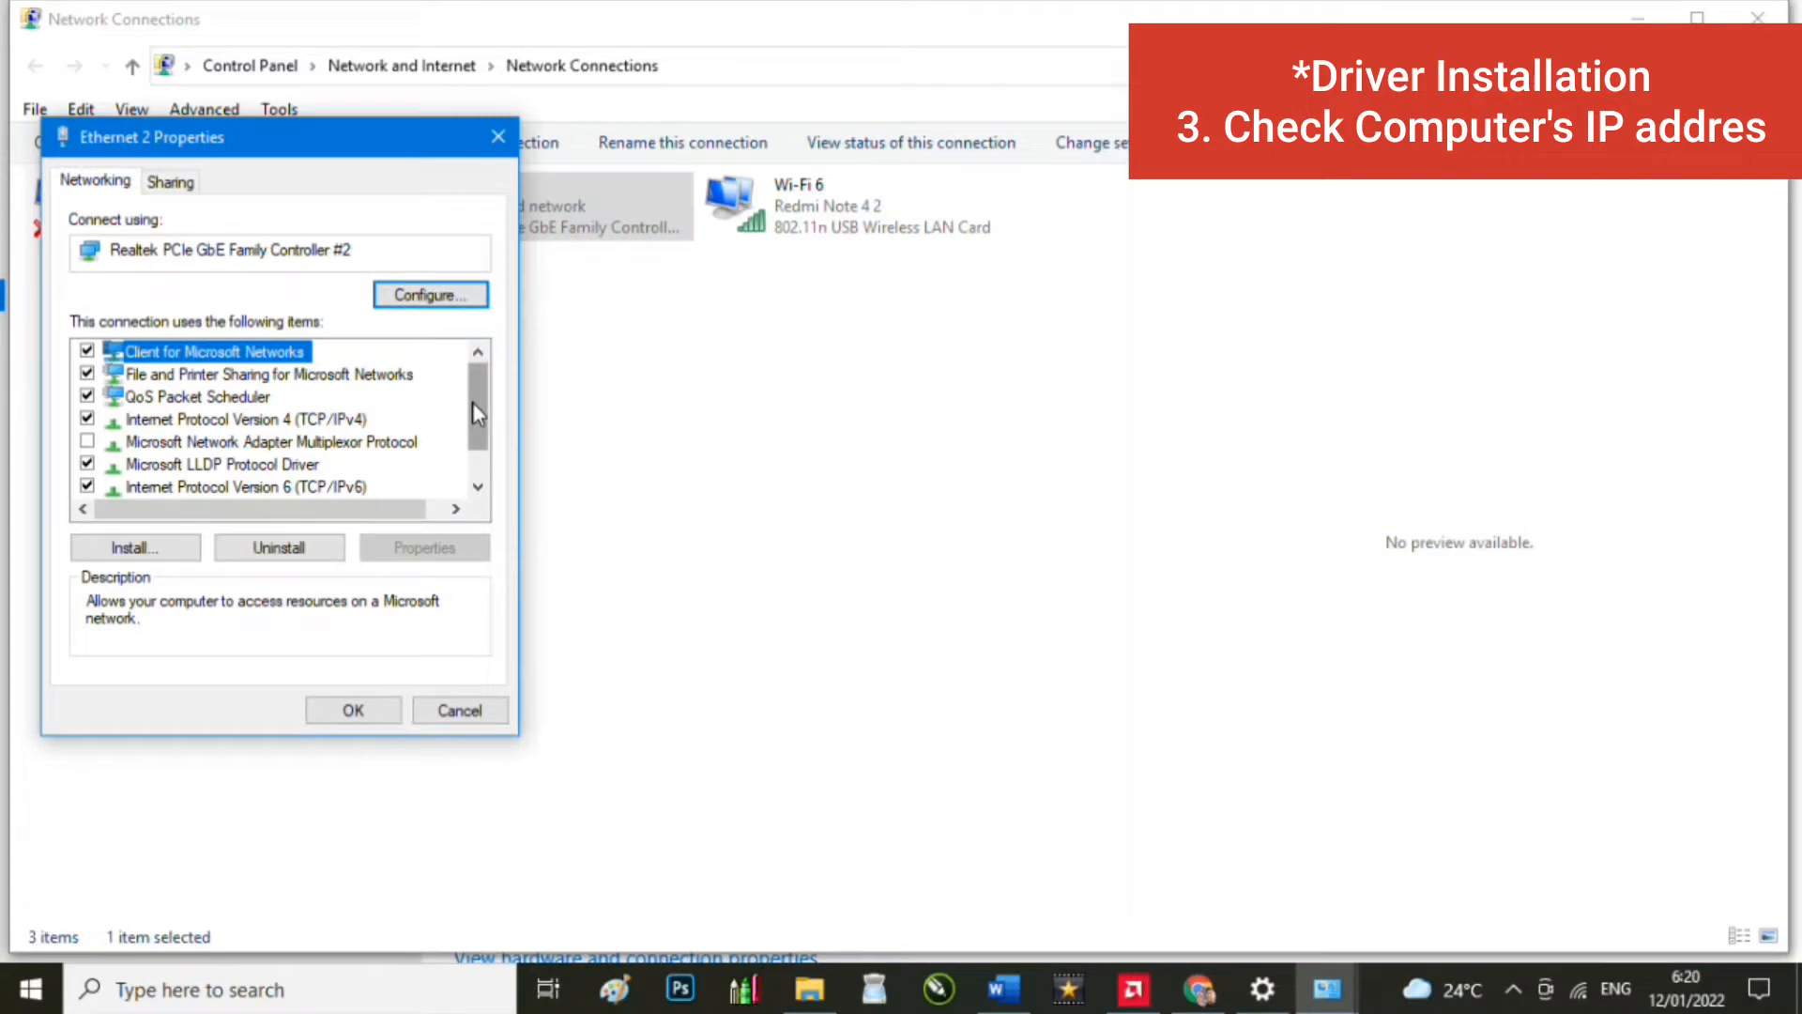
pyautogui.scroll(-1, 472, 402)
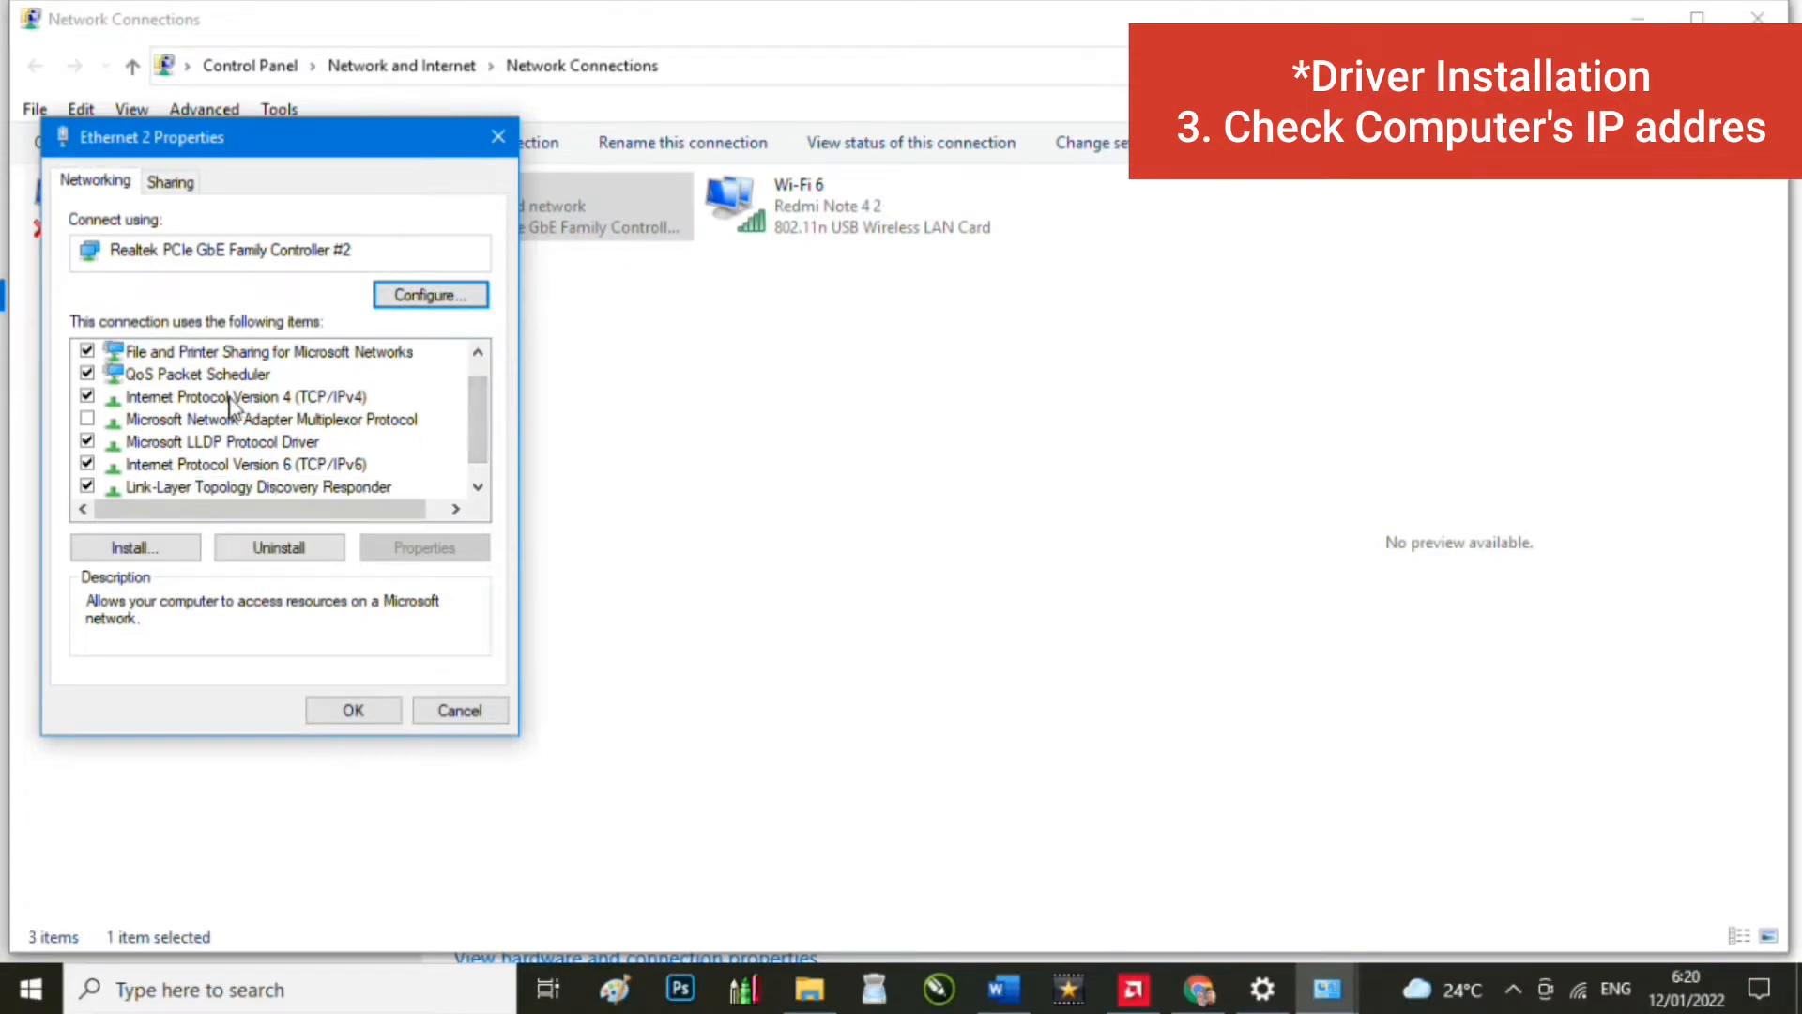
# Step: Open Ethernet 2's Internet Protocol Version 4 (TCP/IPv4) properties to read the IP address
pyautogui.doubleClick(260, 402)
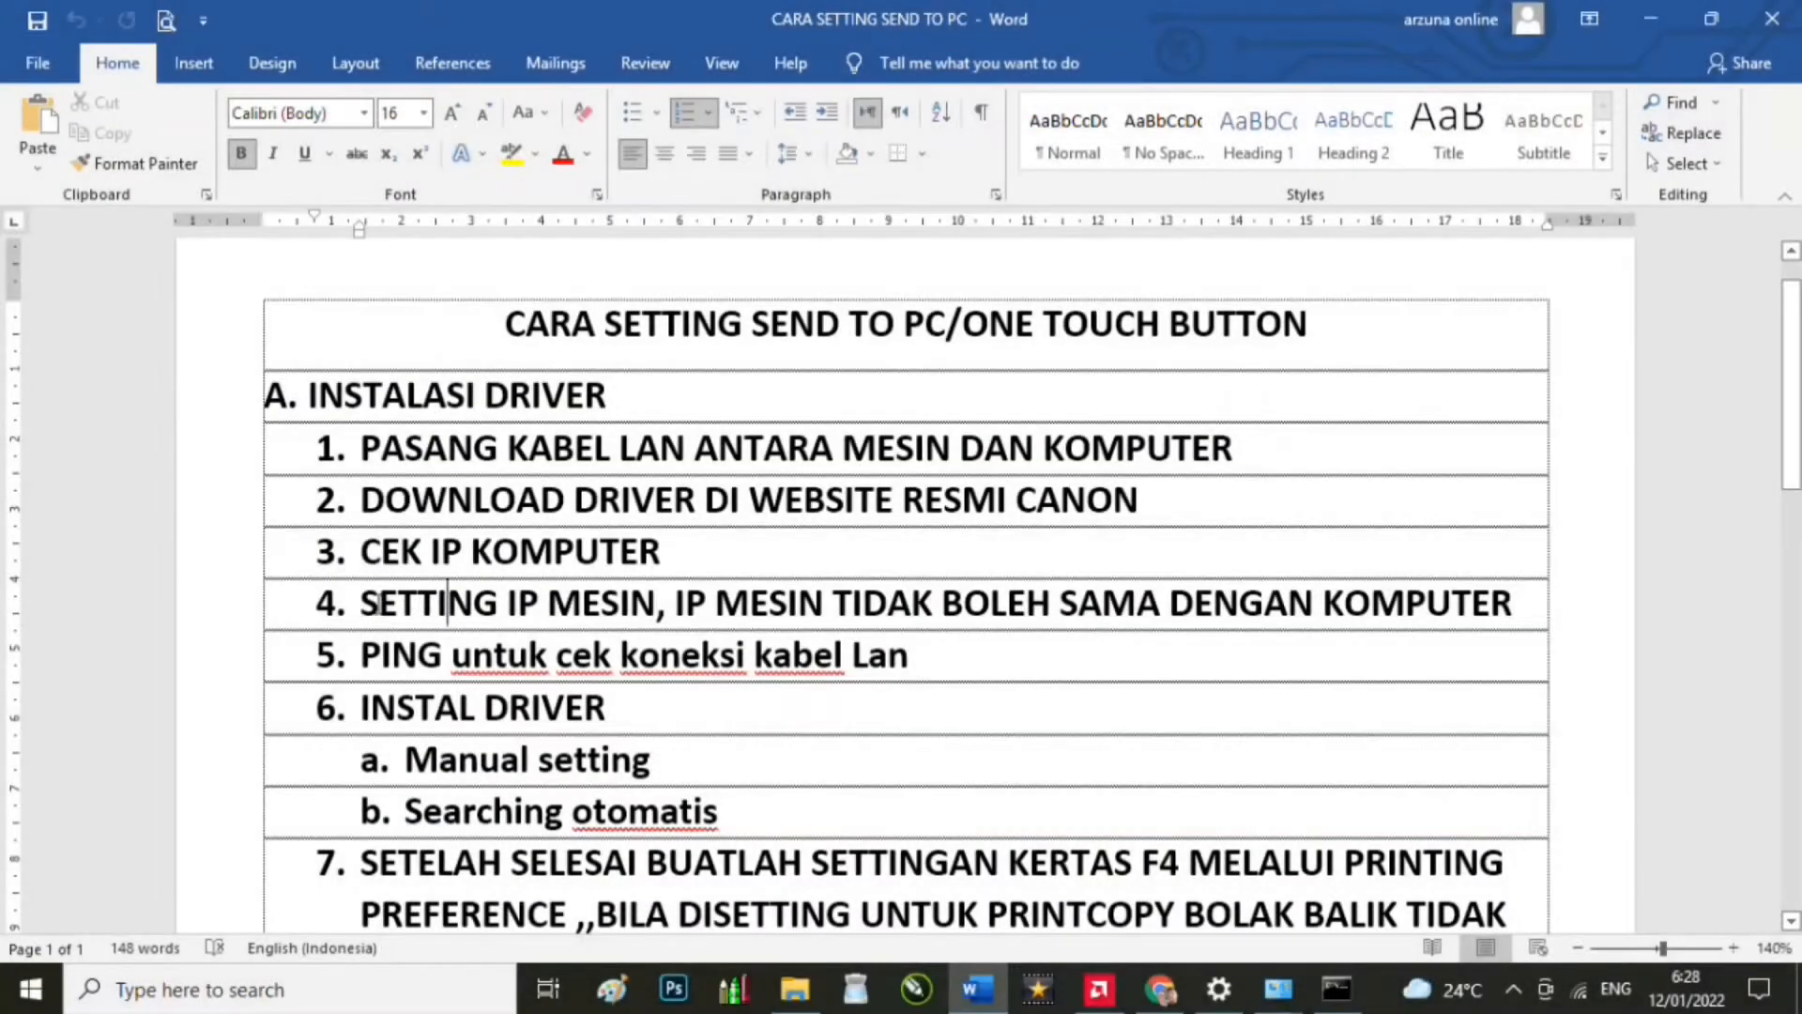
# Step: Move to step 5, PING, in the guide and open Command Prompt via Windows search
pyautogui.moveTo(377, 603); pyautogui.dragTo(1460, 601)
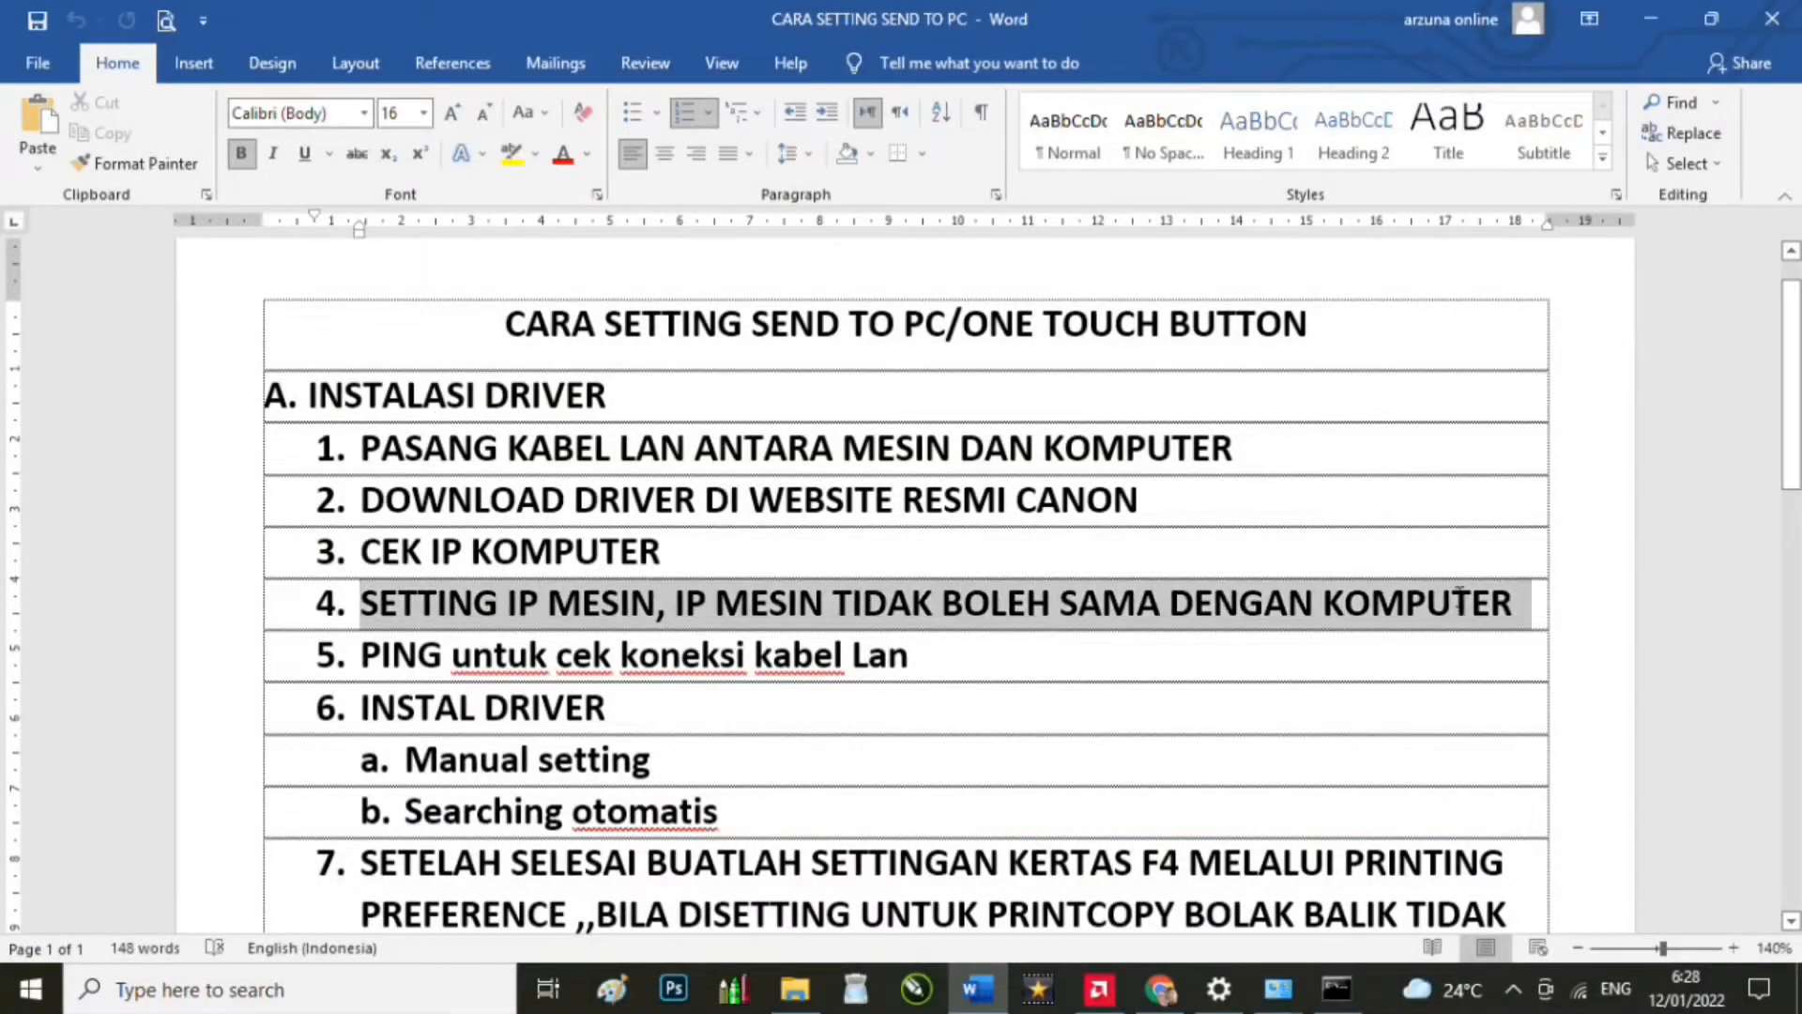
pyautogui.click(792, 654)
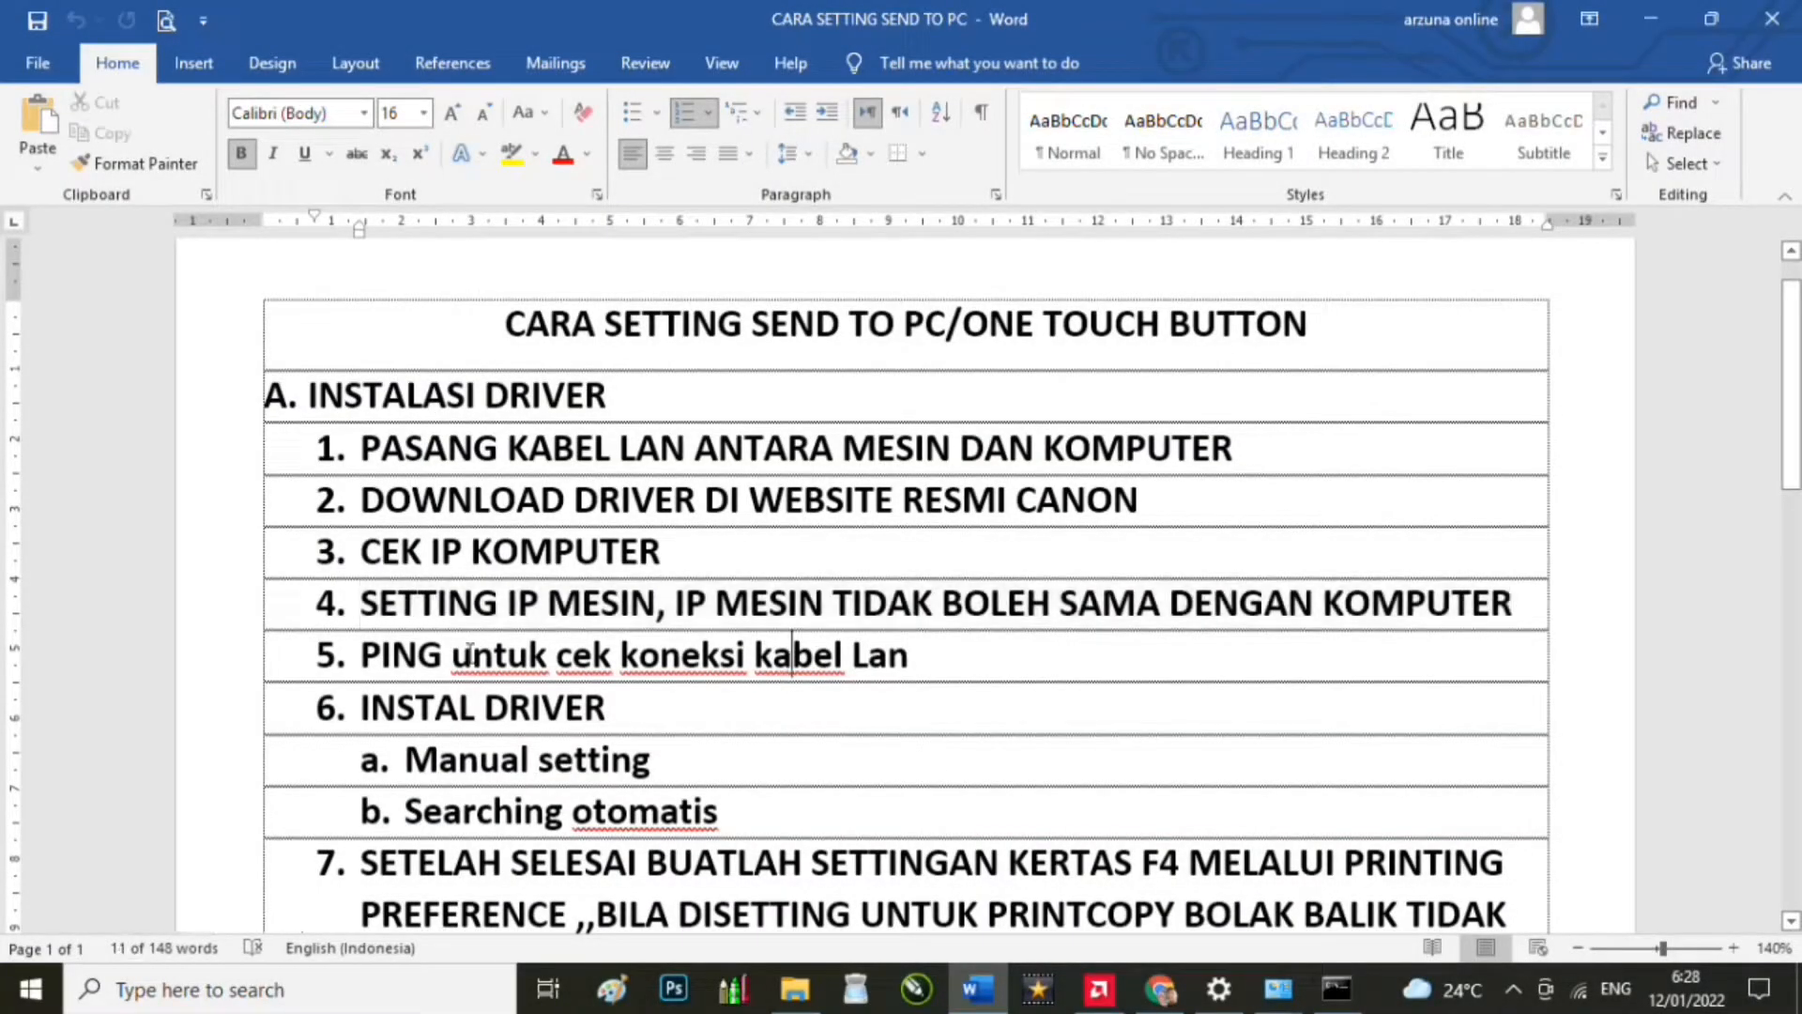
pyautogui.click(256, 995)
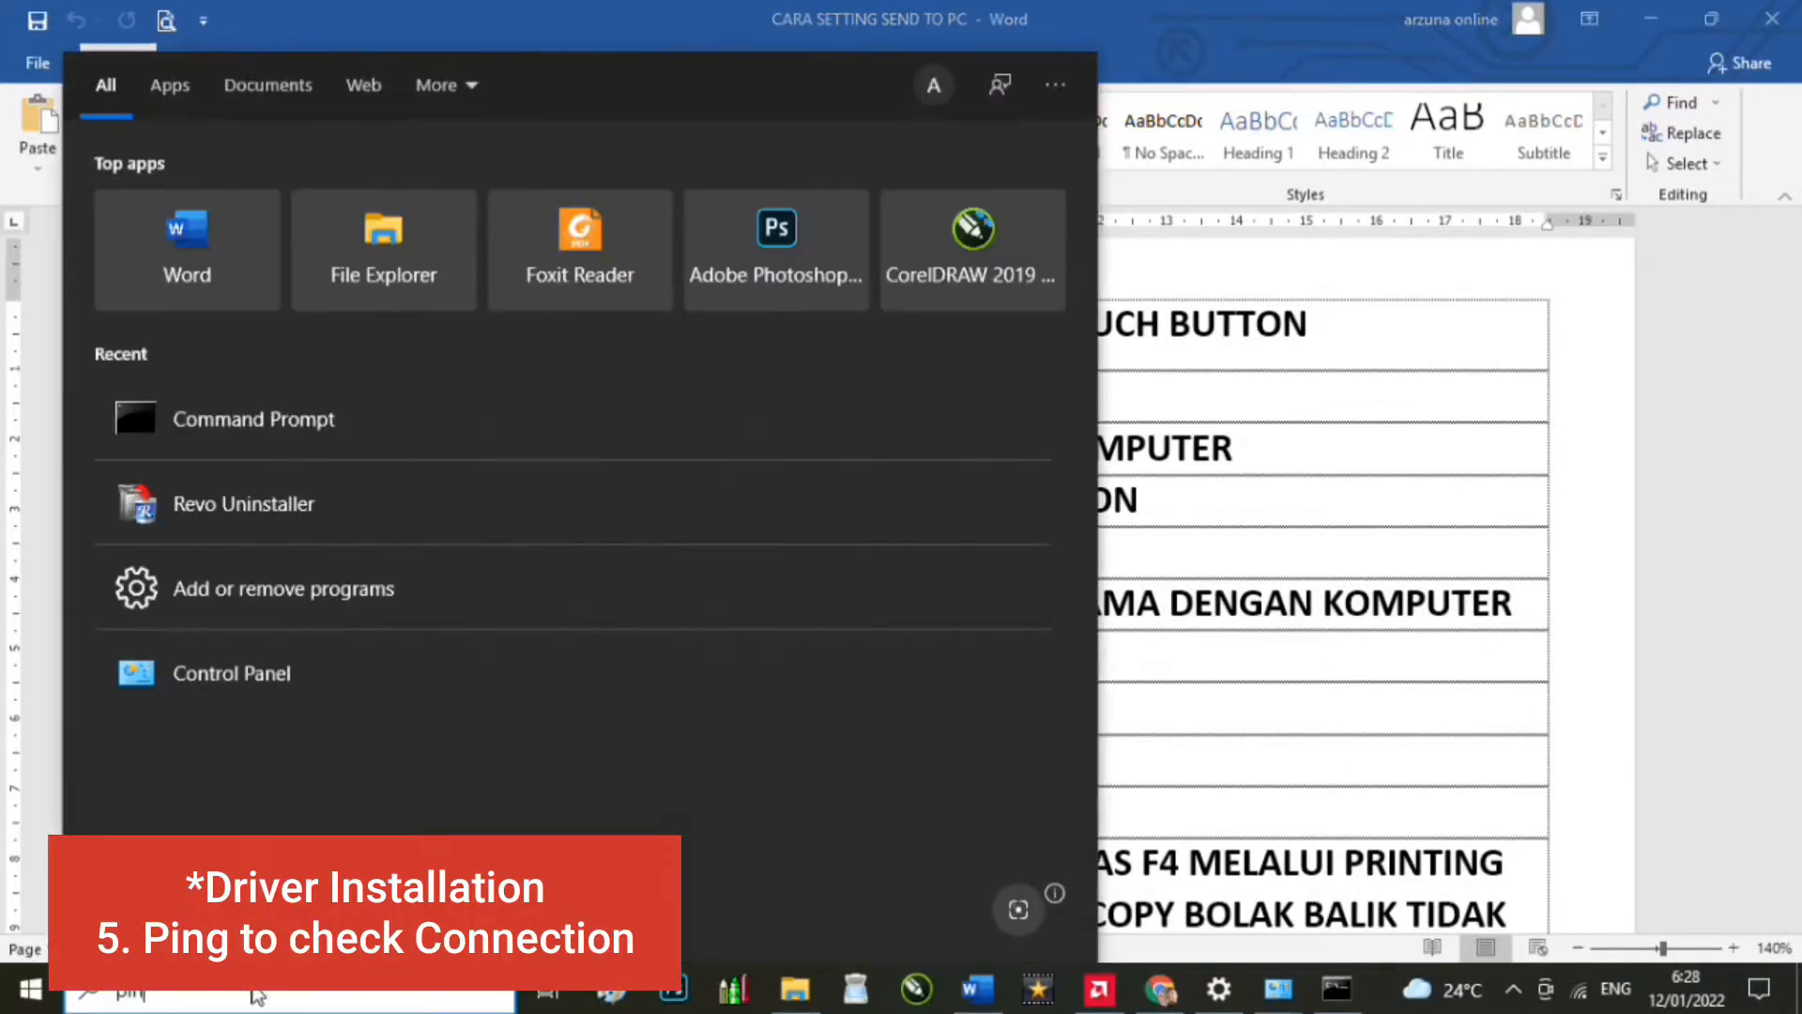
pyautogui.write('ping')
pyautogui.press('Return')
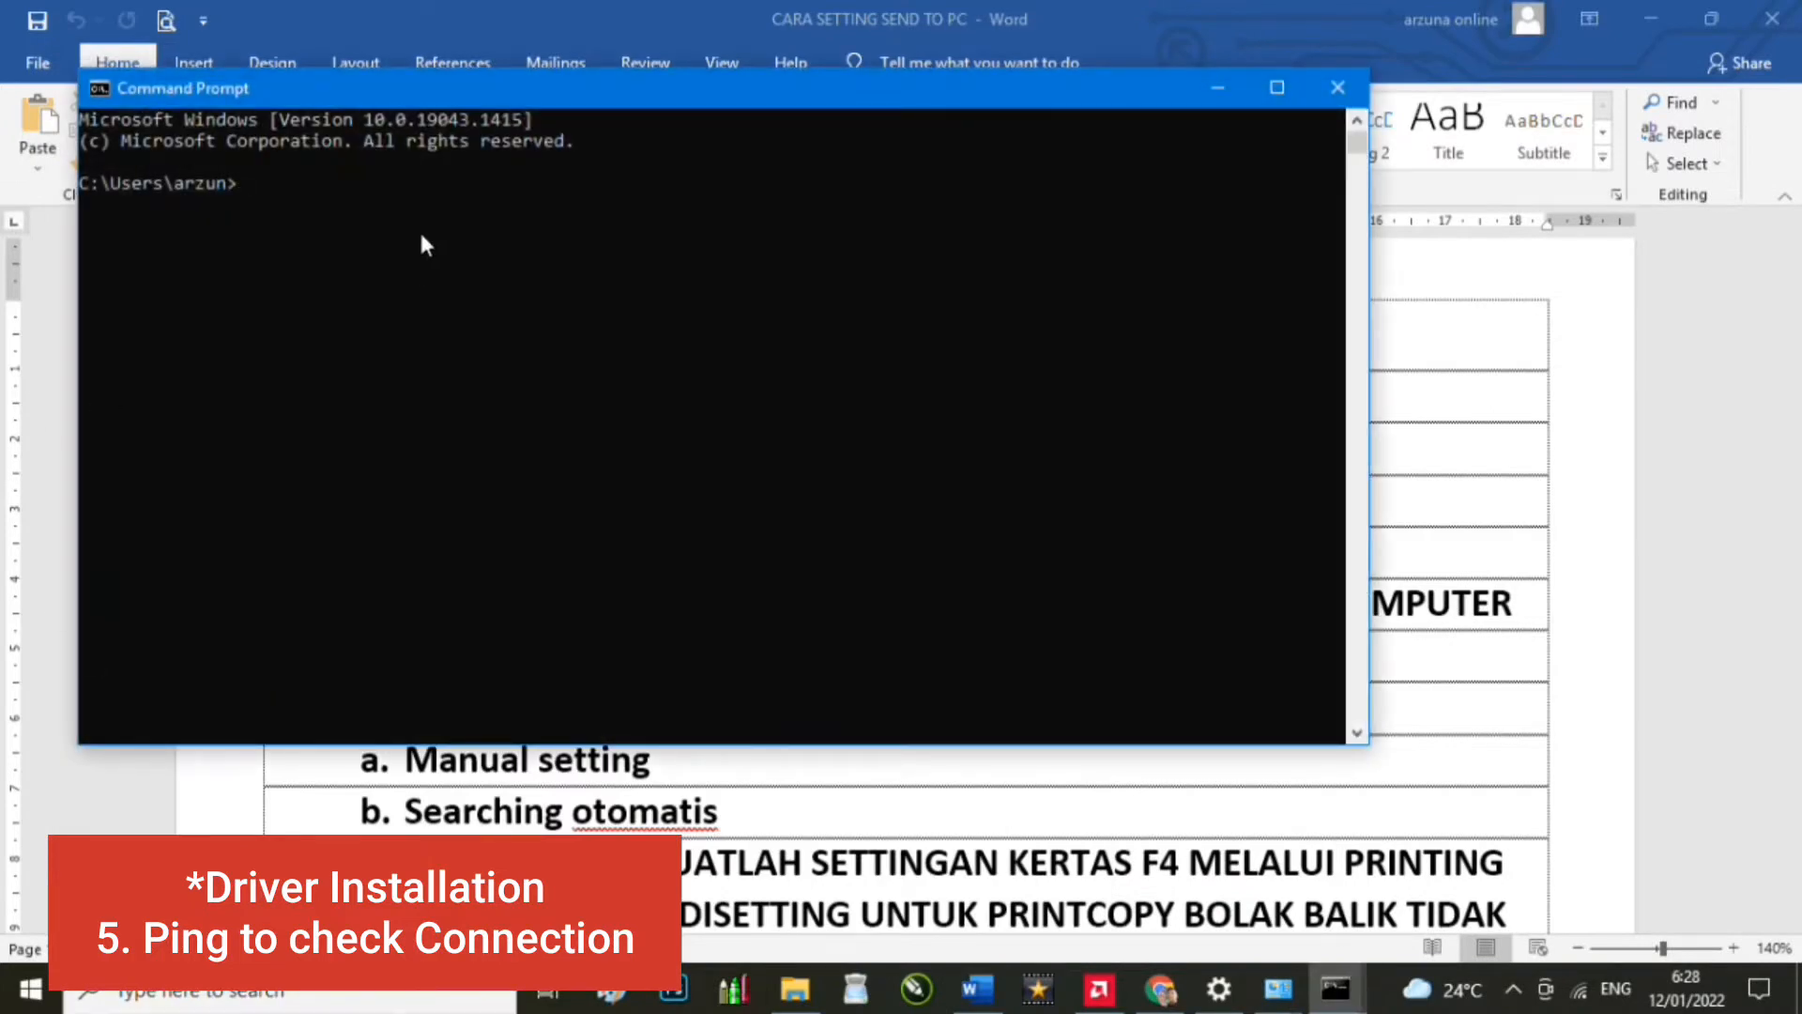
# Step: Ping 192.168.5.6, confirm 4 replies with 0% loss, and close Command Prompt
pyautogui.write('p')
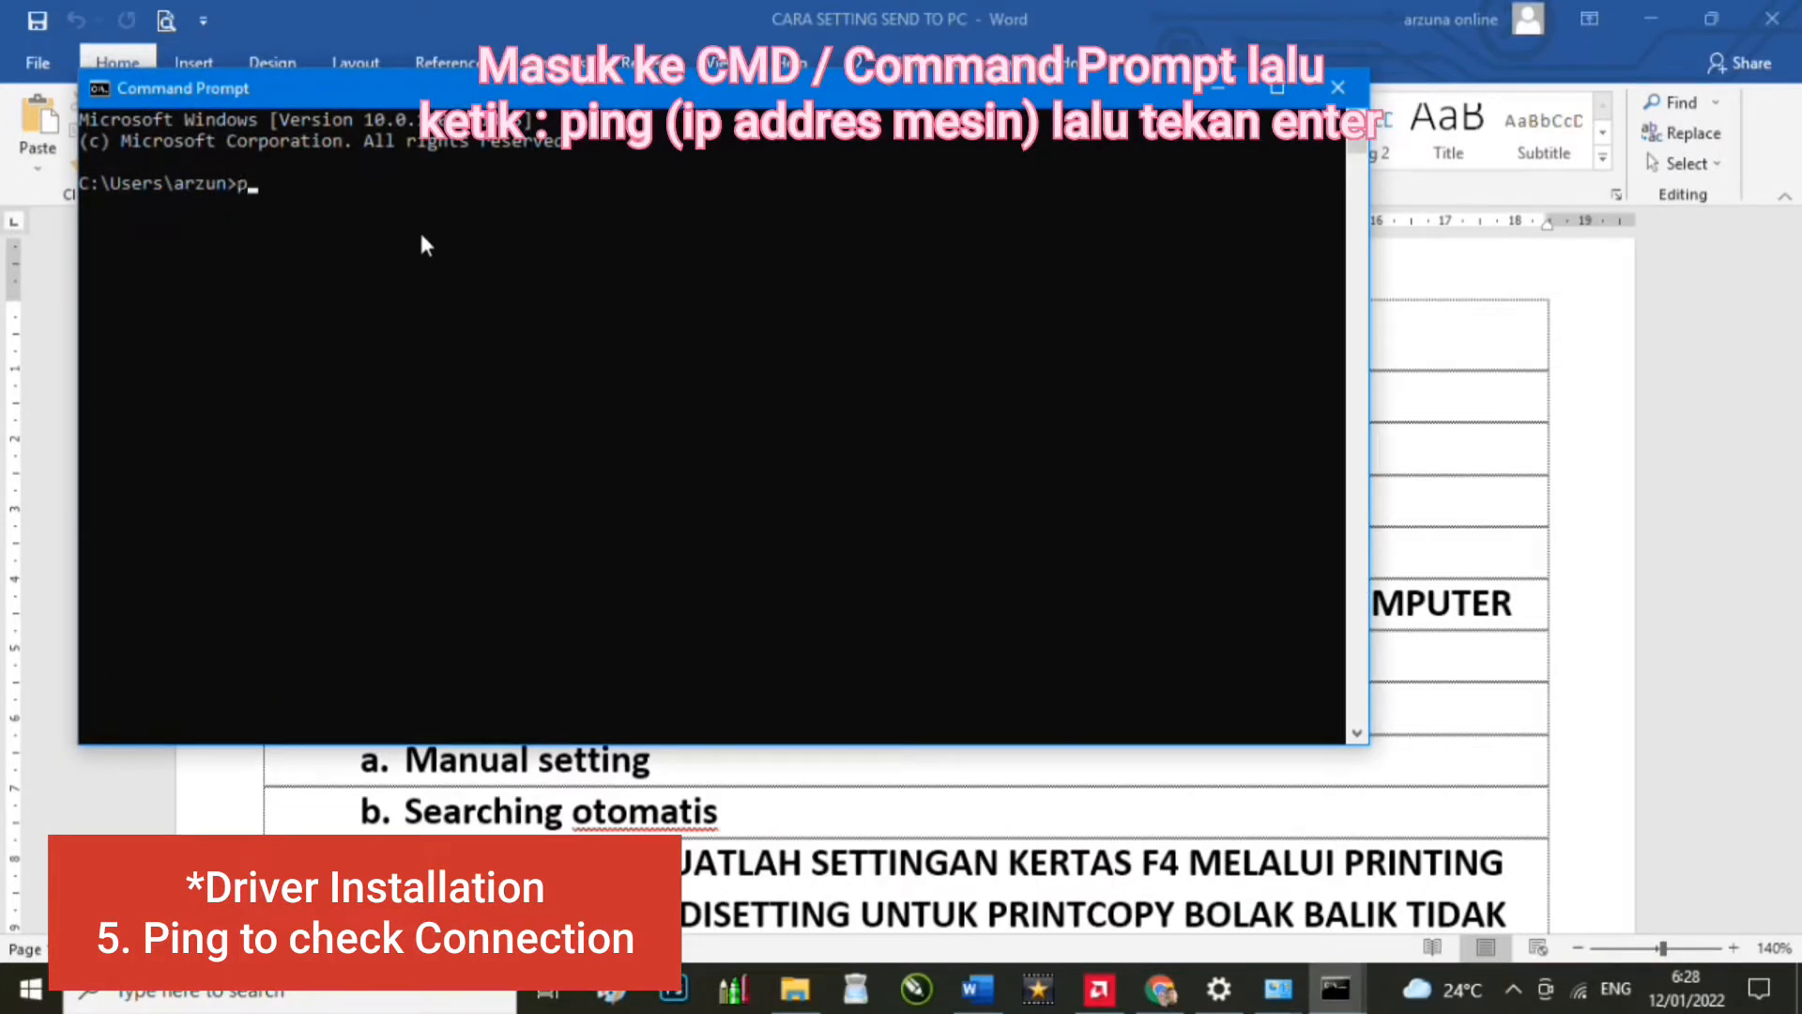
pyautogui.write('ing 192168.5.6')
pyautogui.press('Return')
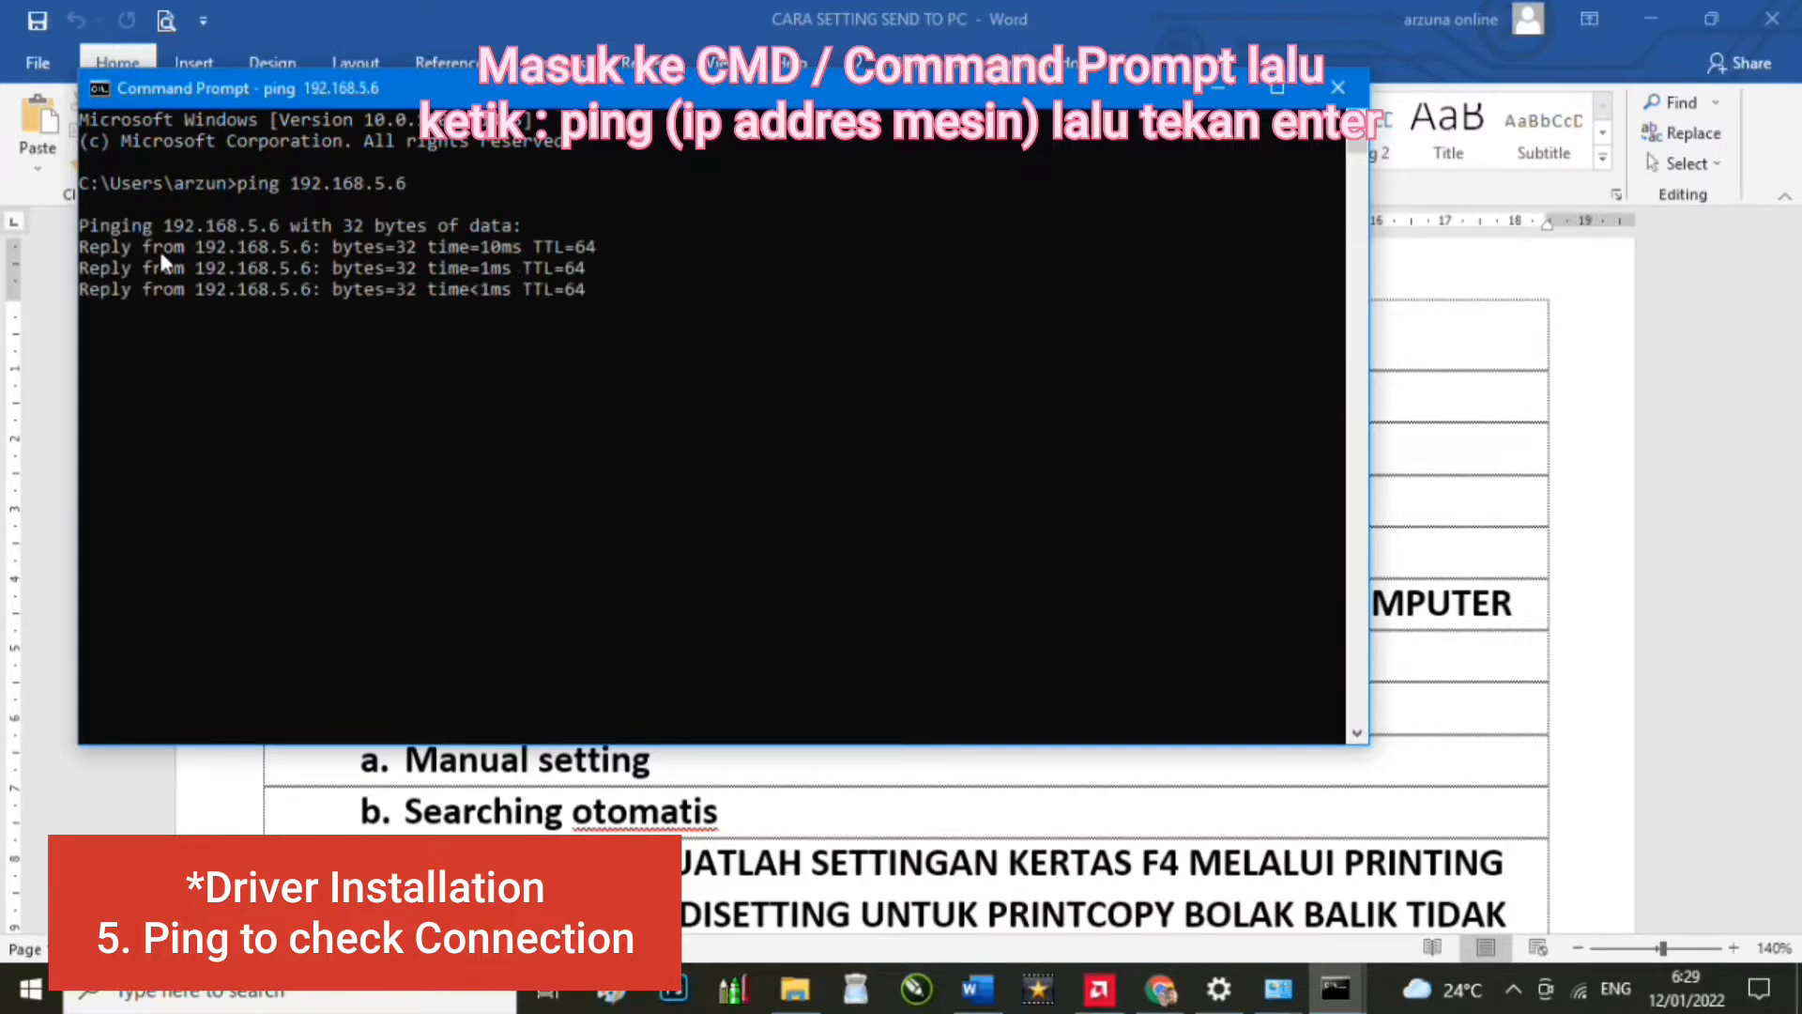
pyautogui.click(665, 480)
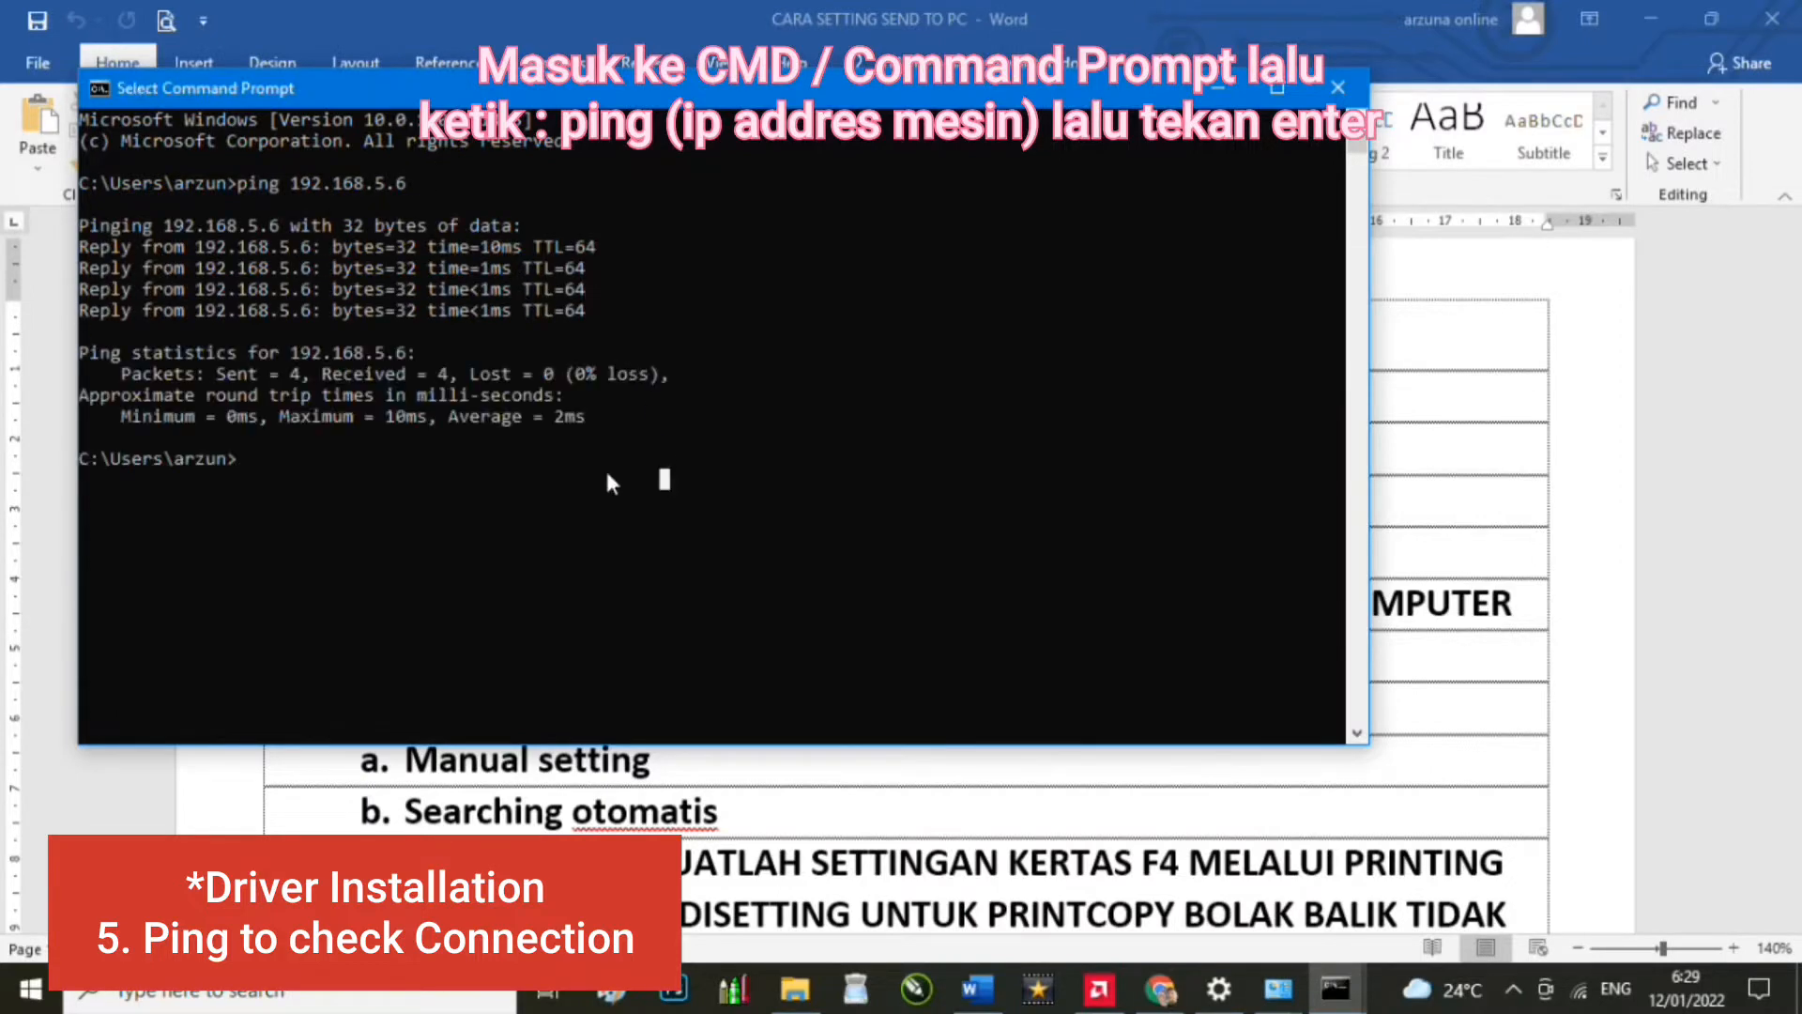
pyautogui.click(636, 544)
pyautogui.moveTo(938, 375); pyautogui.dragTo(950, 373)
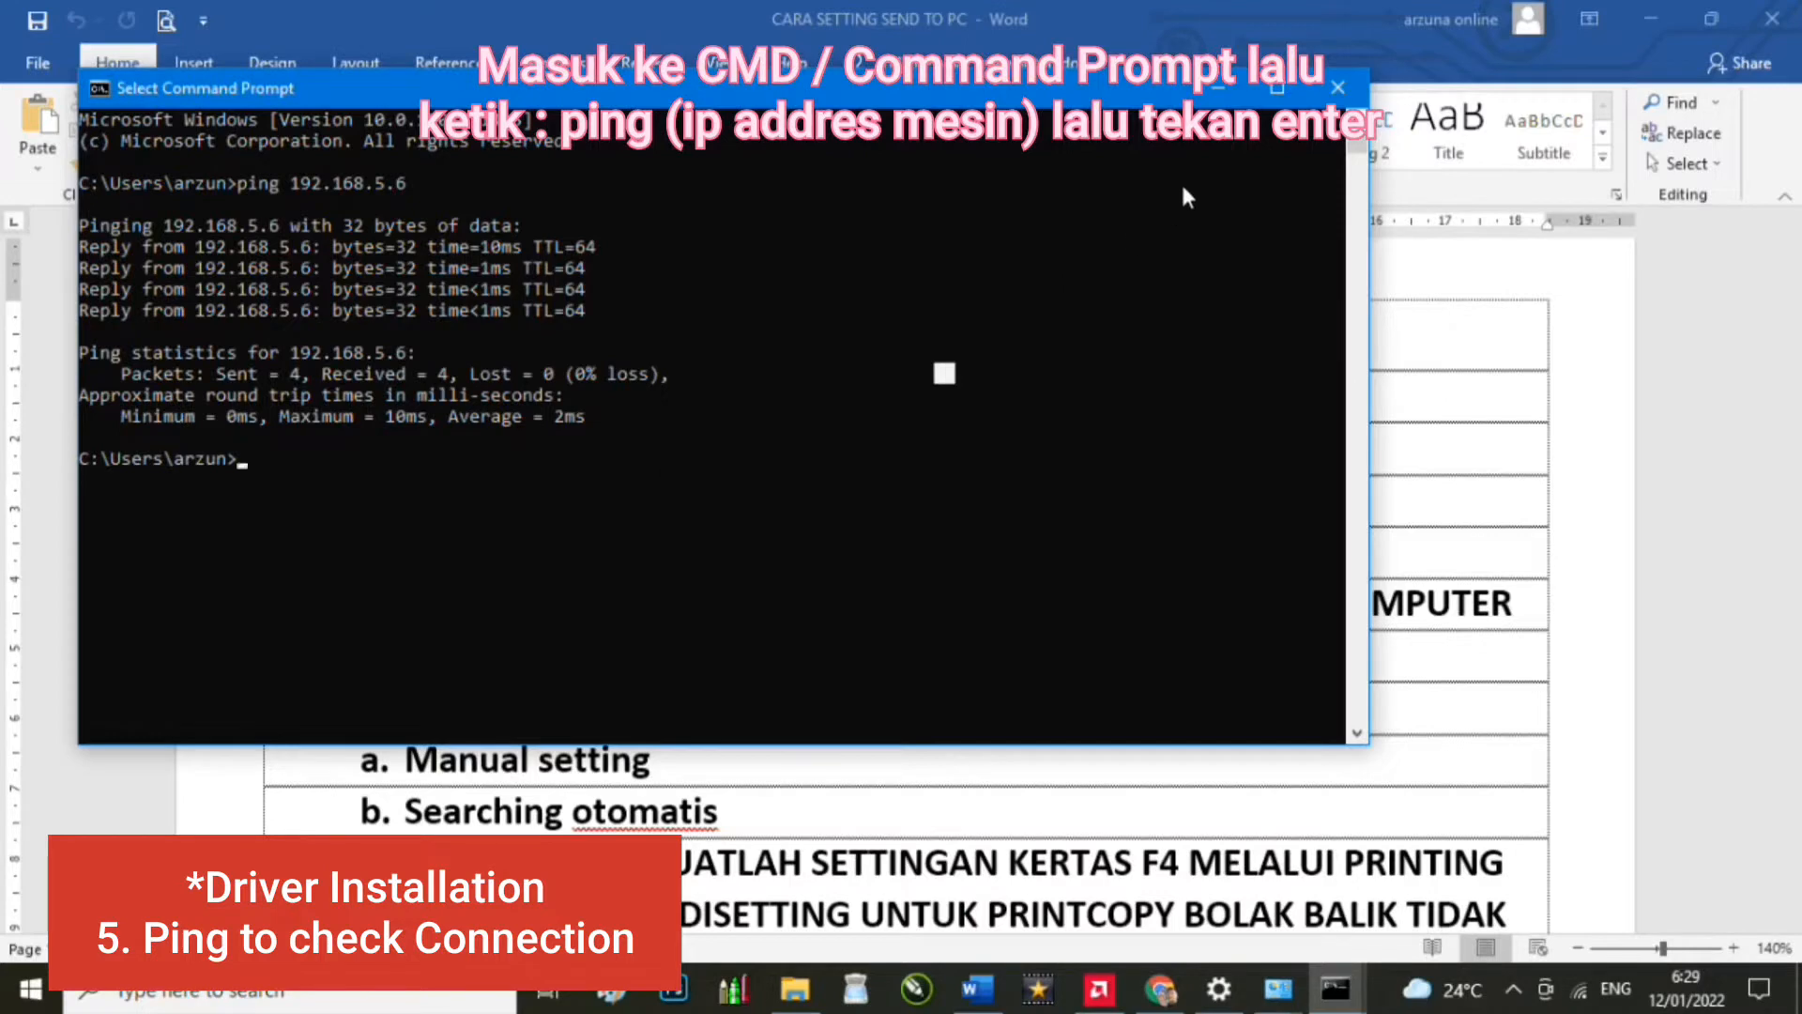
pyautogui.click(1141, 318)
pyautogui.click(1338, 89)
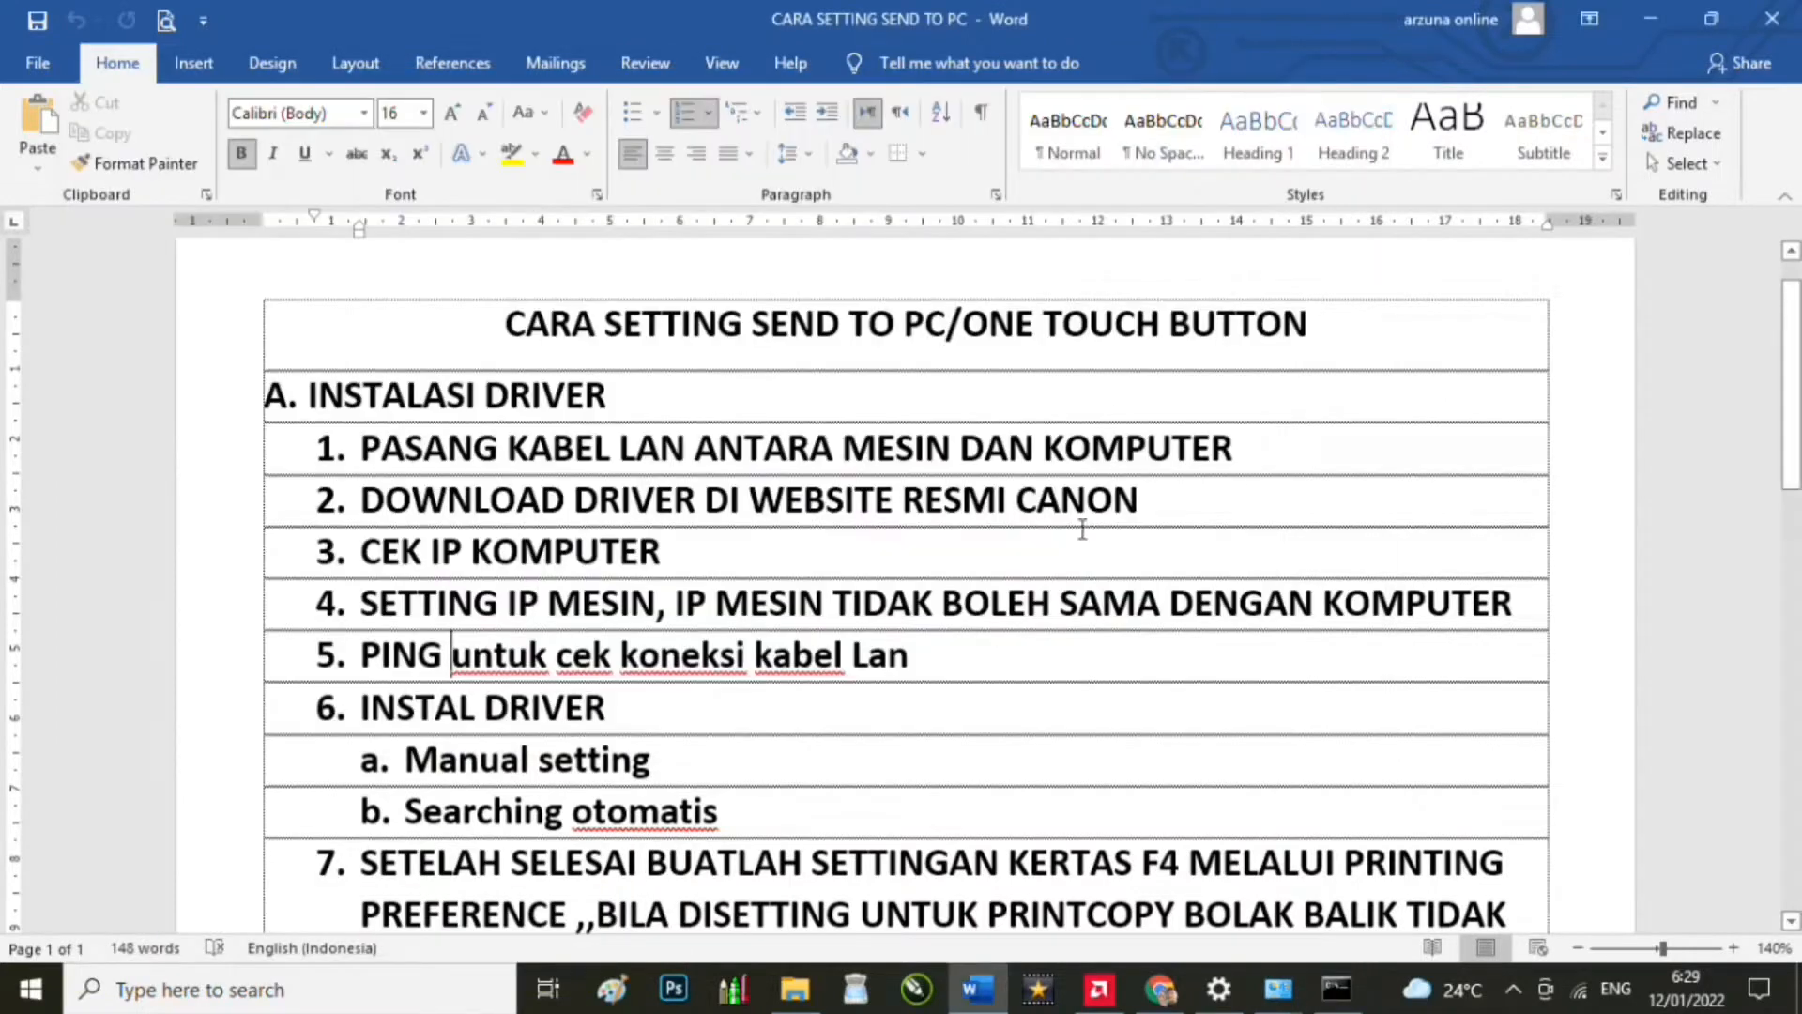
# Step: Launch the x64 UFR II driver Setup, allow it to make changes, and accept the licence agreement
pyautogui.click(795, 987)
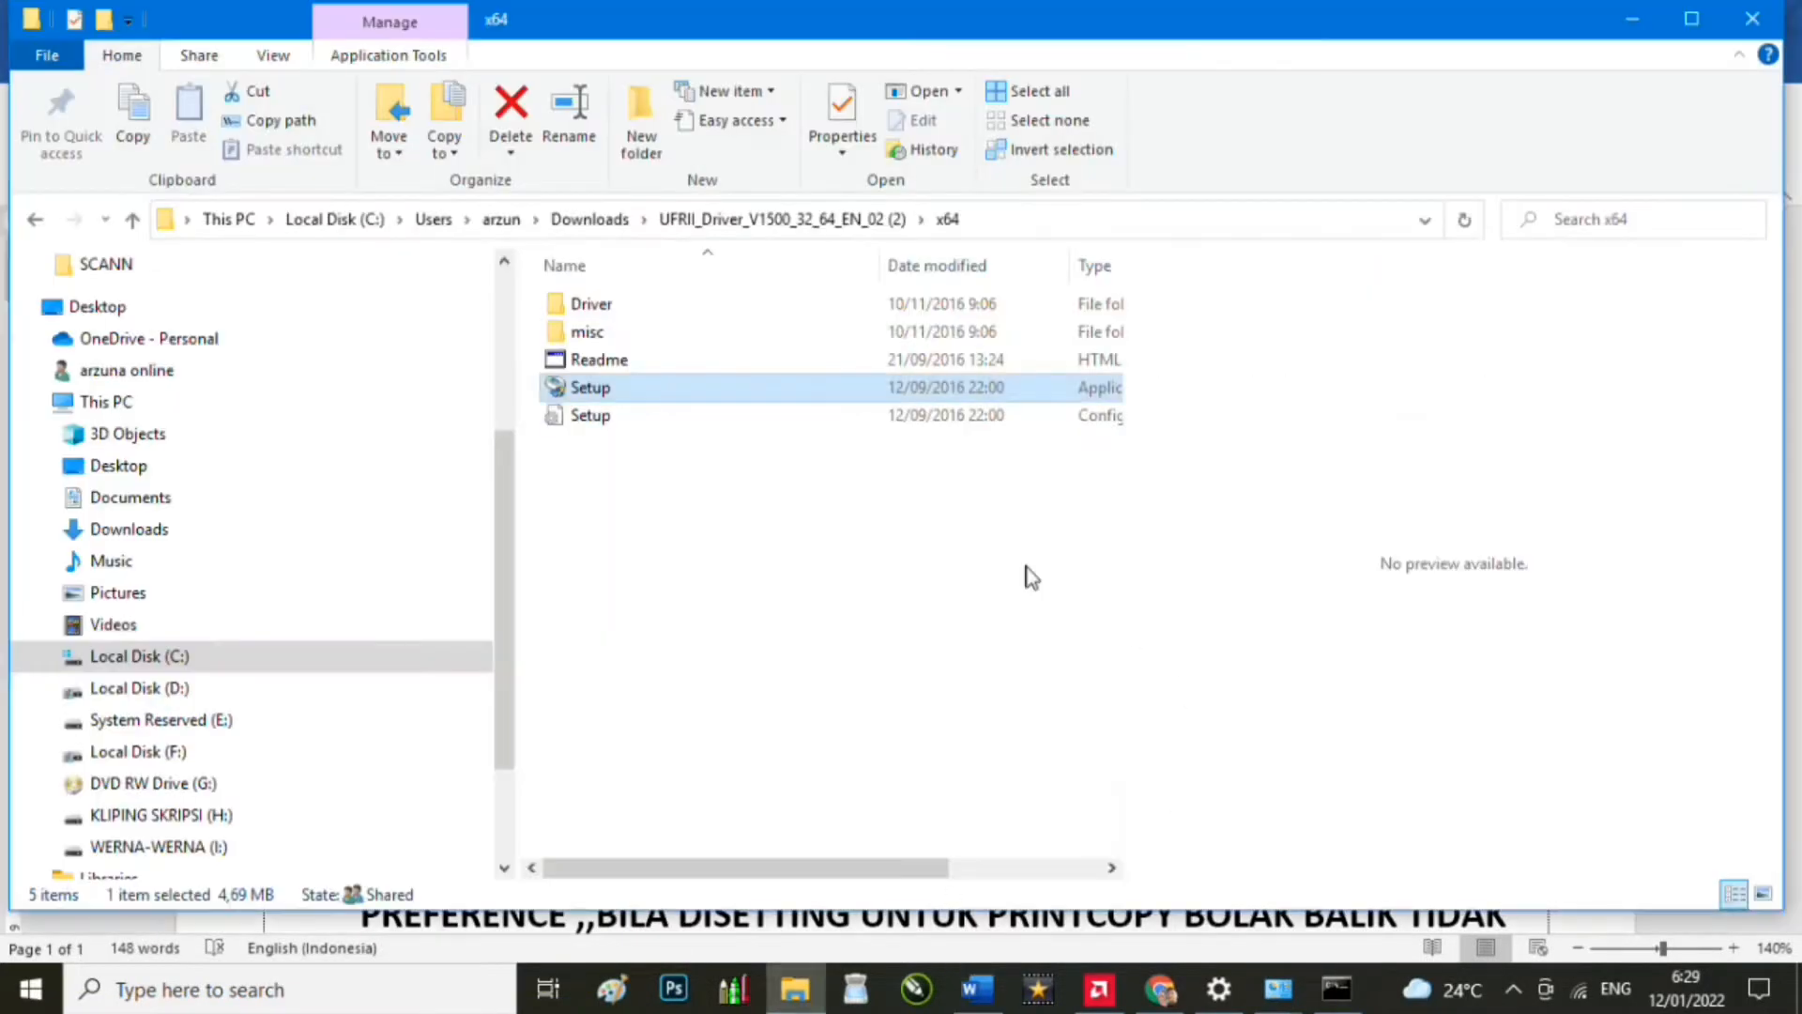
pyautogui.doubleClick(682, 392)
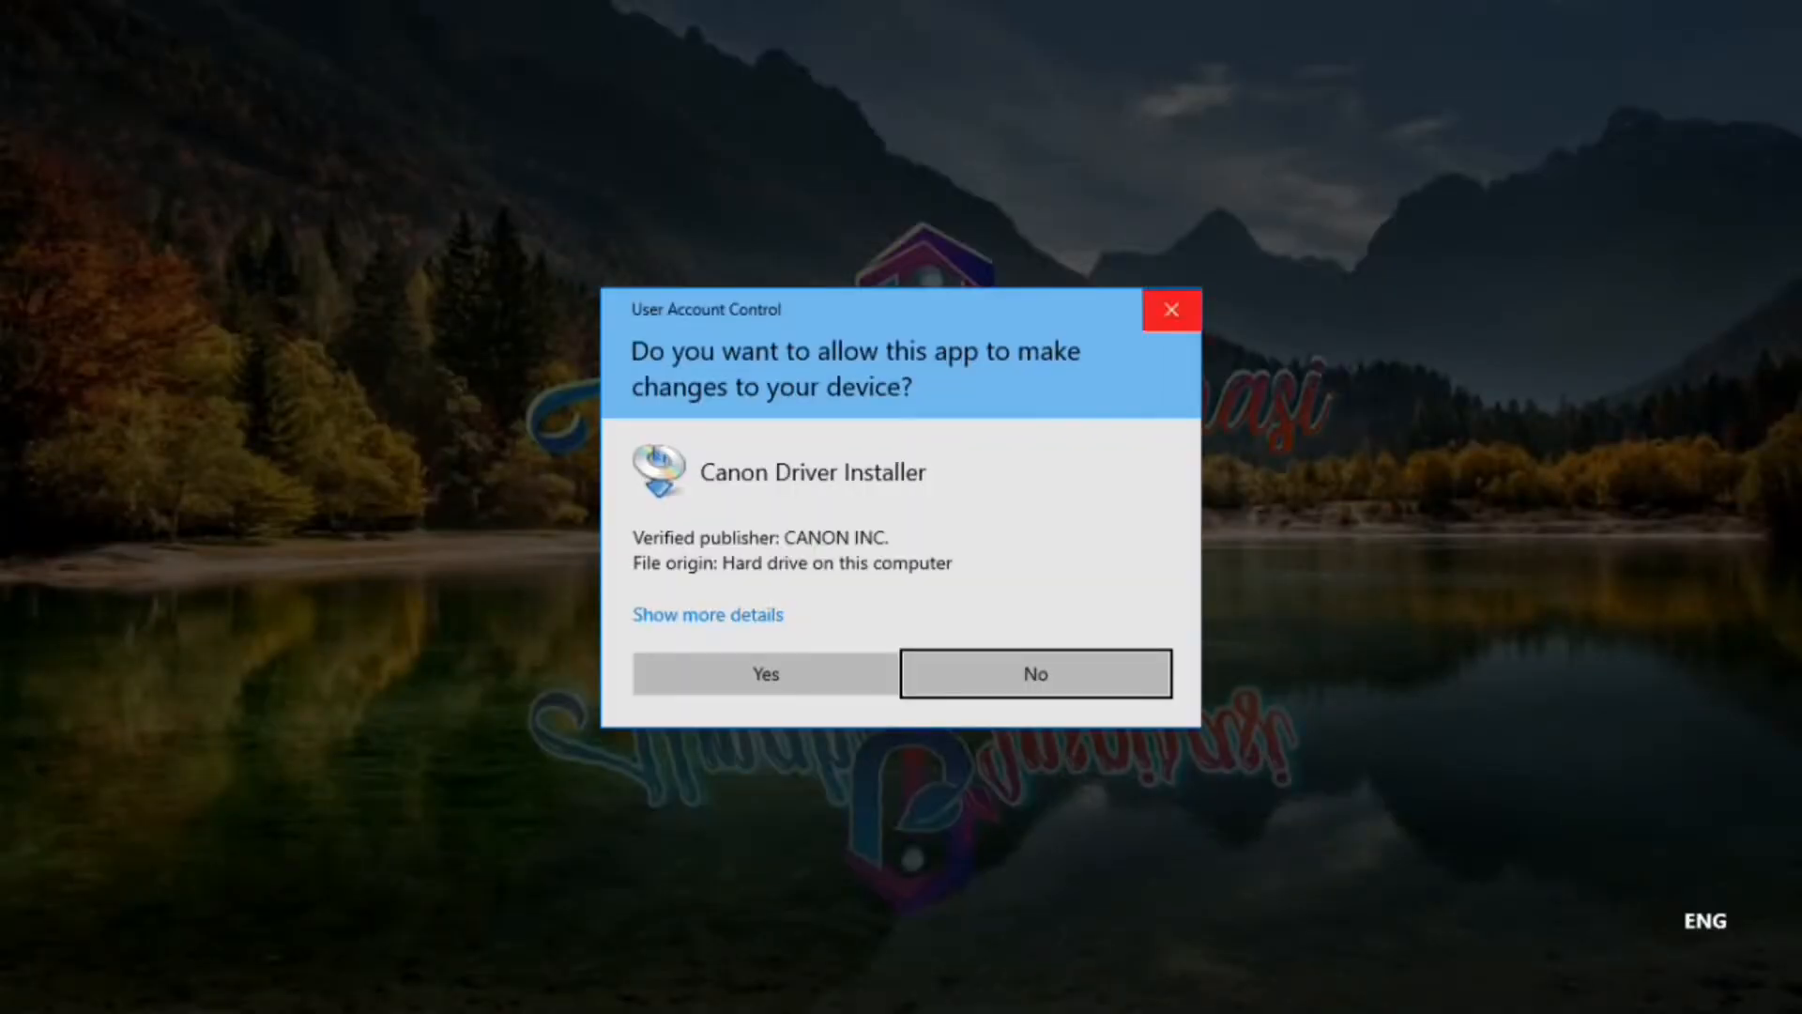
pyautogui.click(766, 673)
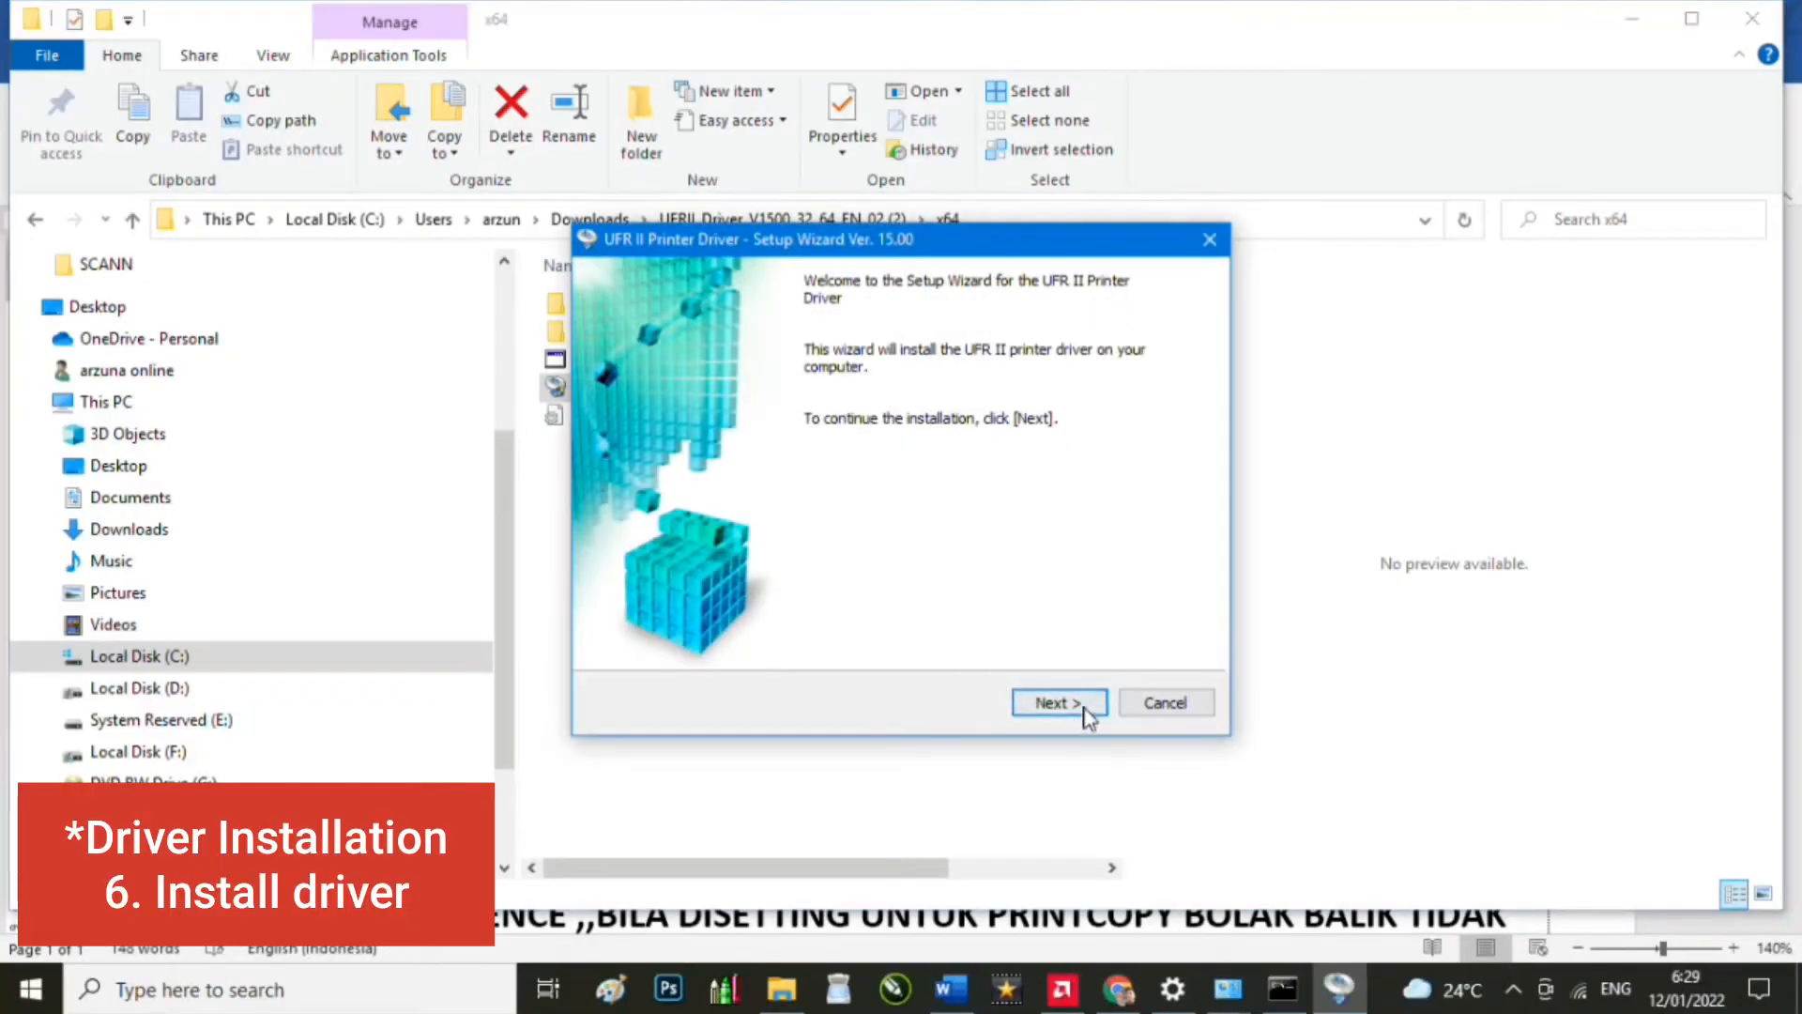
pyautogui.click(1047, 702)
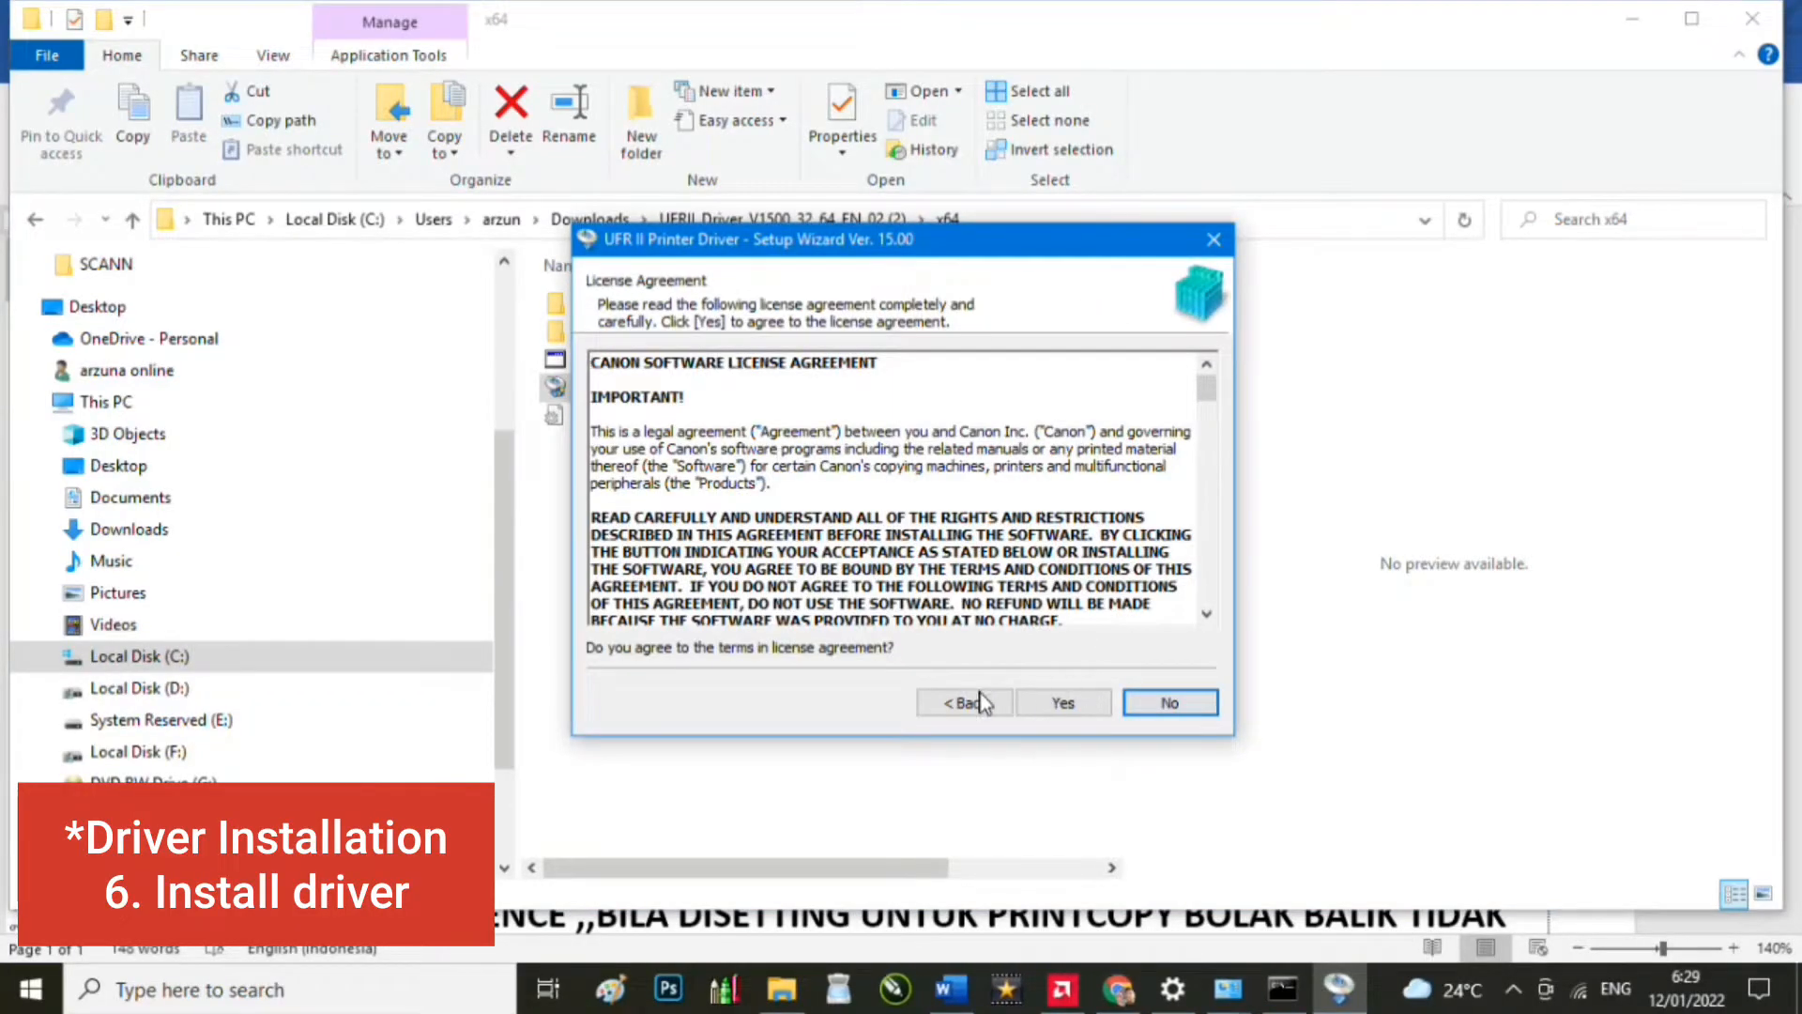
pyautogui.click(1070, 705)
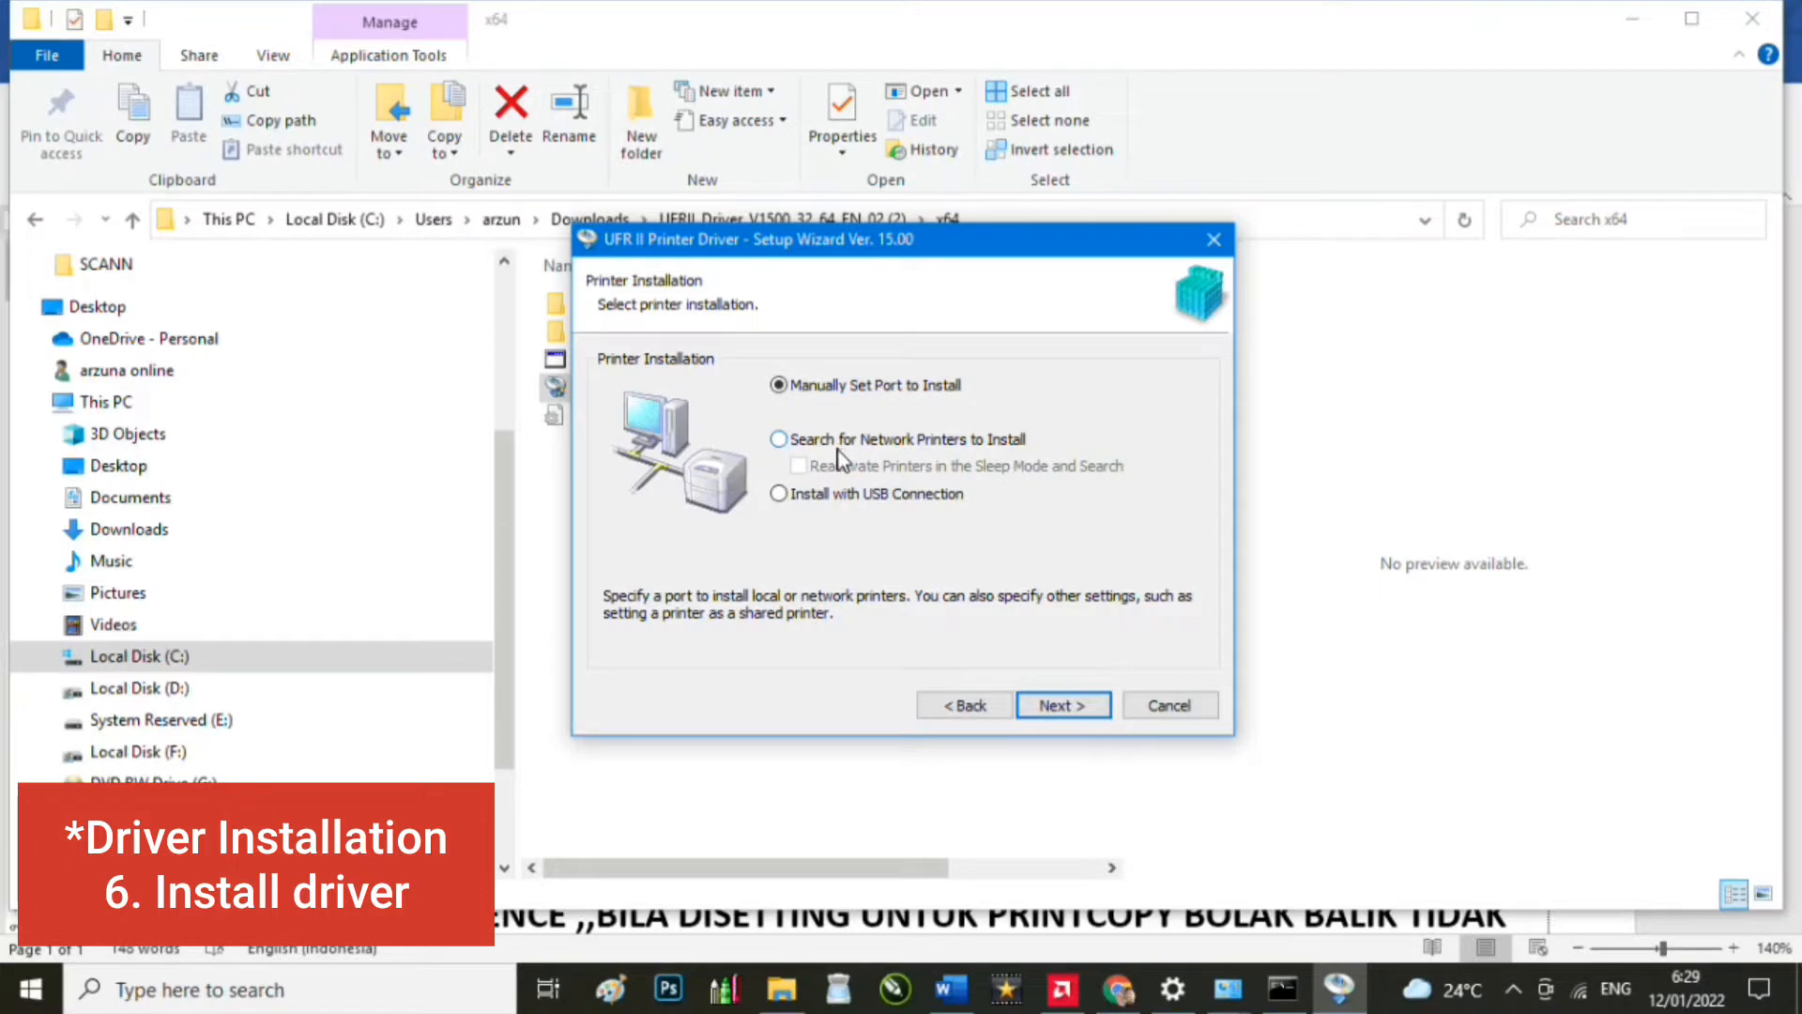
# Step: Search the network and queue the iR6570 at 192.168.5.6 for installation
pyautogui.click(791, 446)
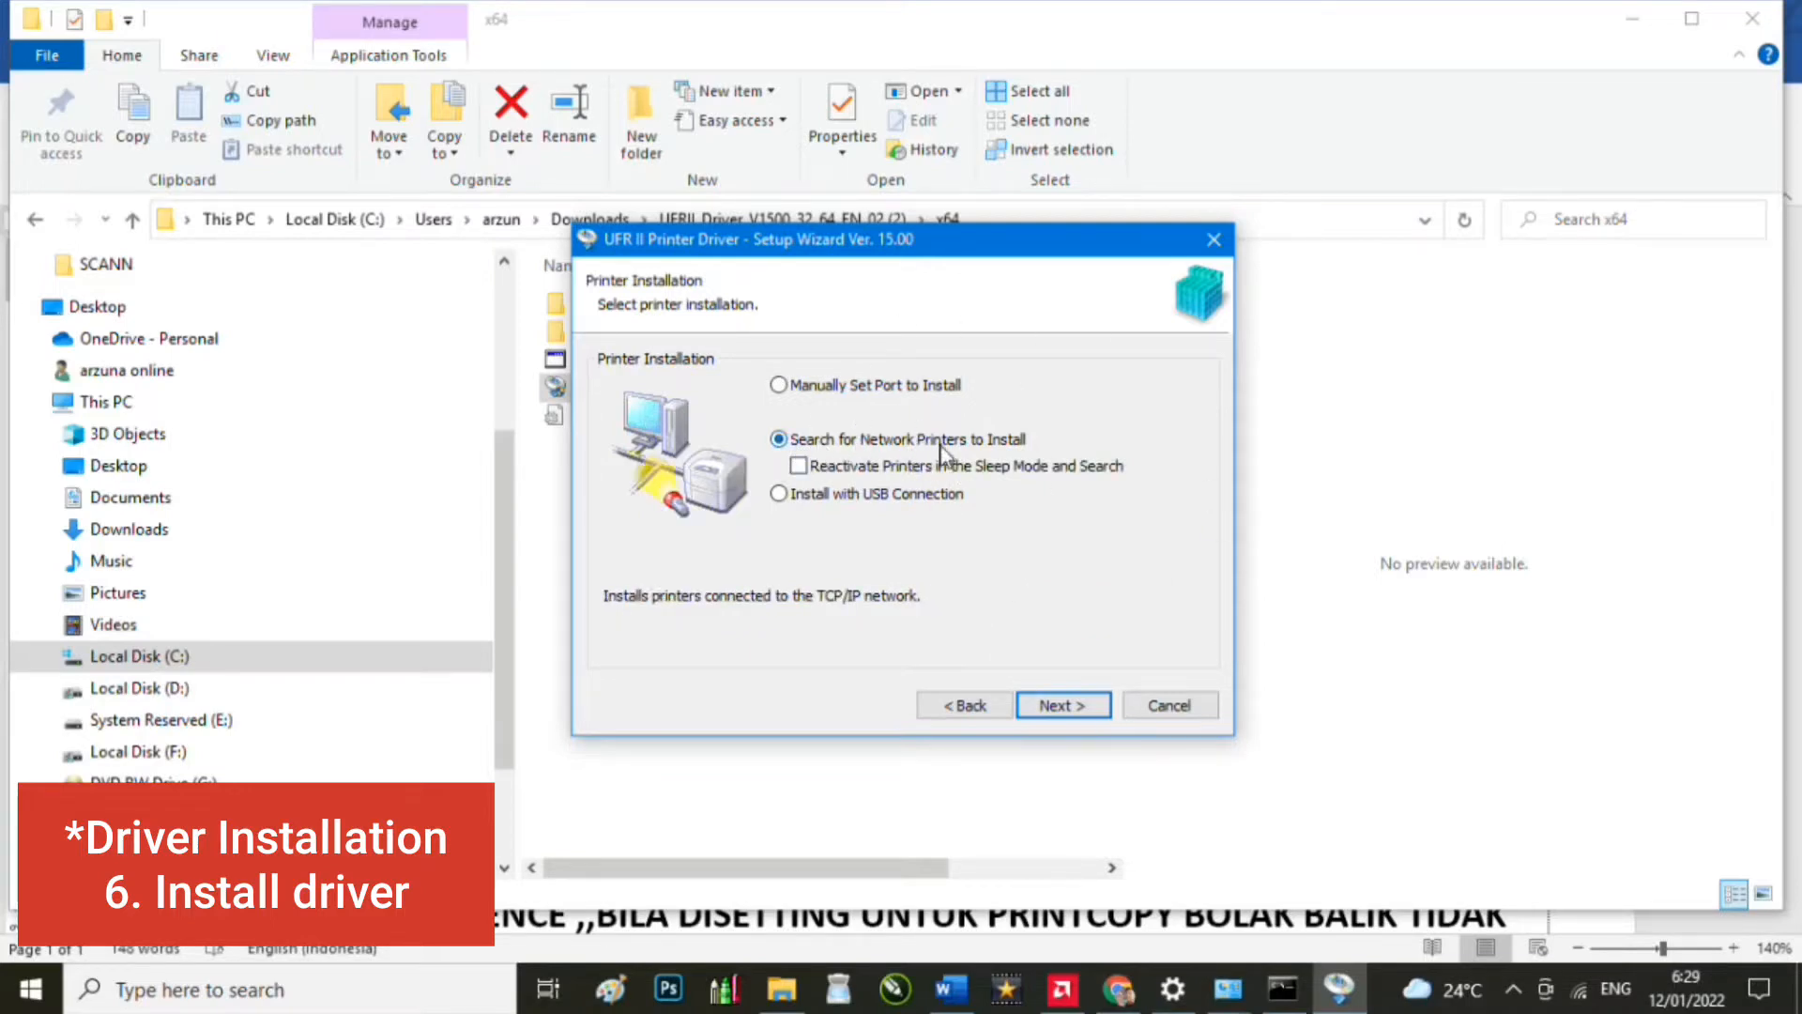
pyautogui.click(1084, 712)
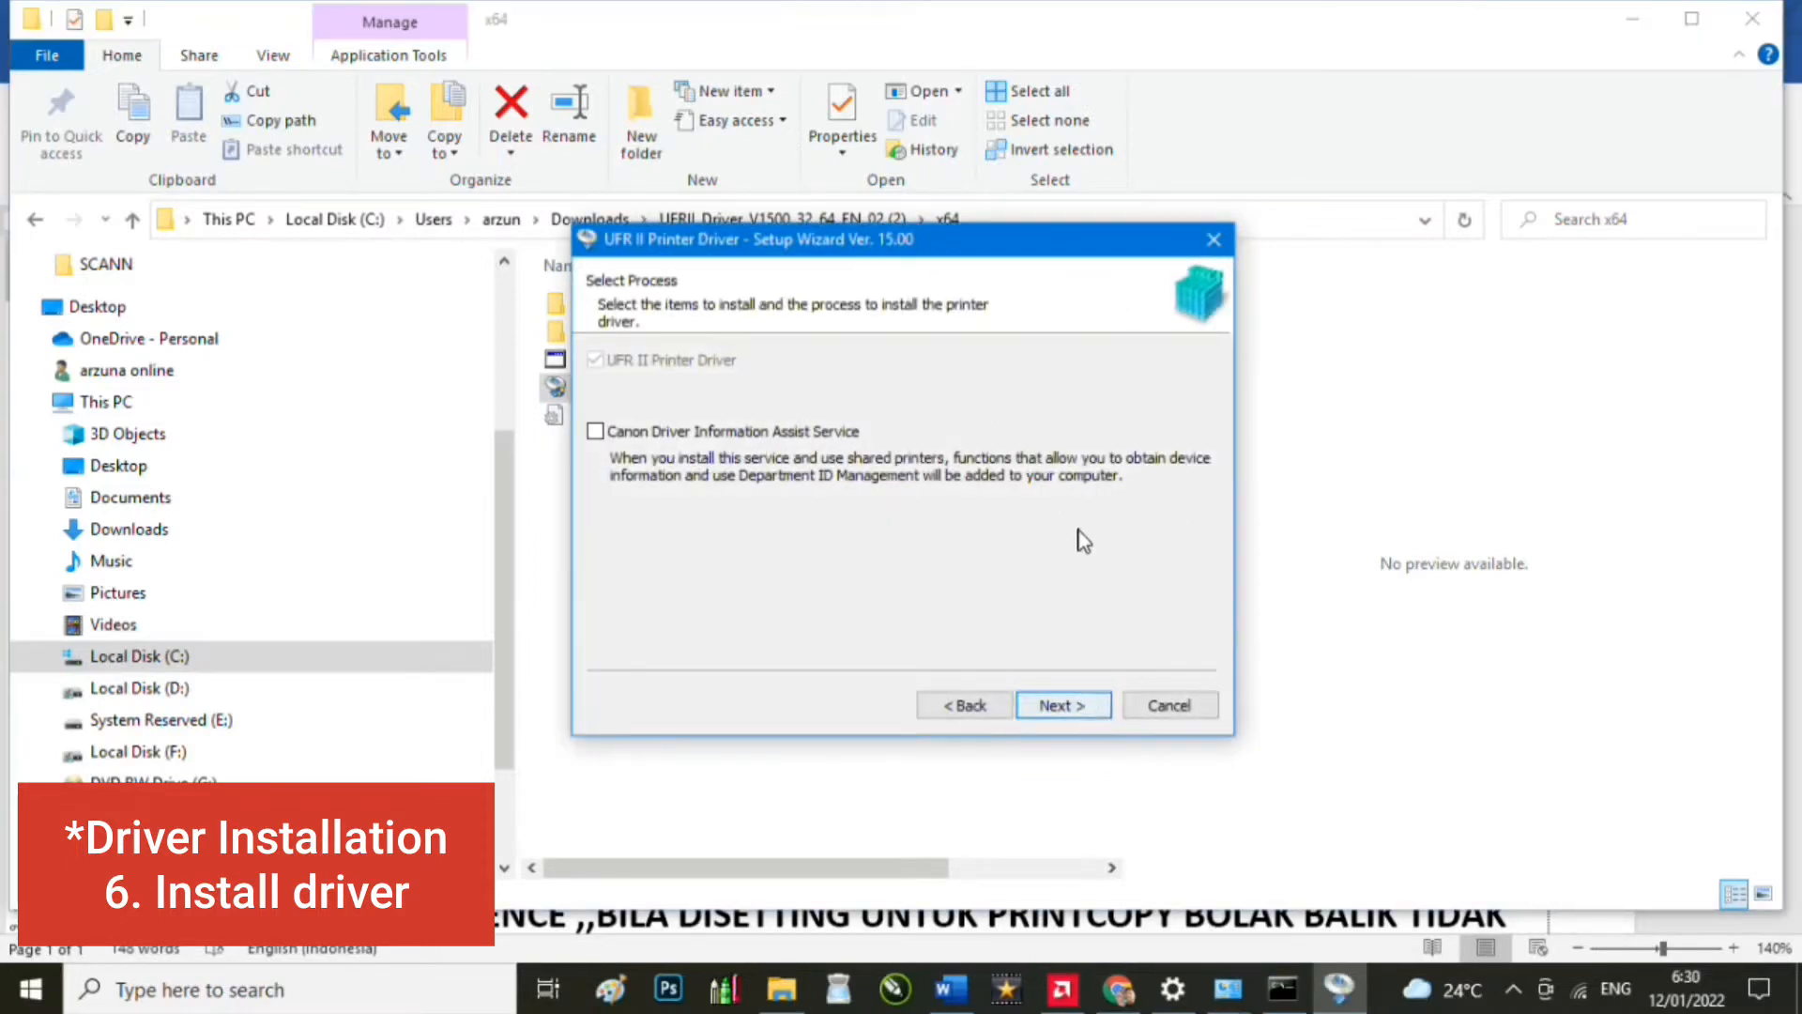
pyautogui.click(1086, 712)
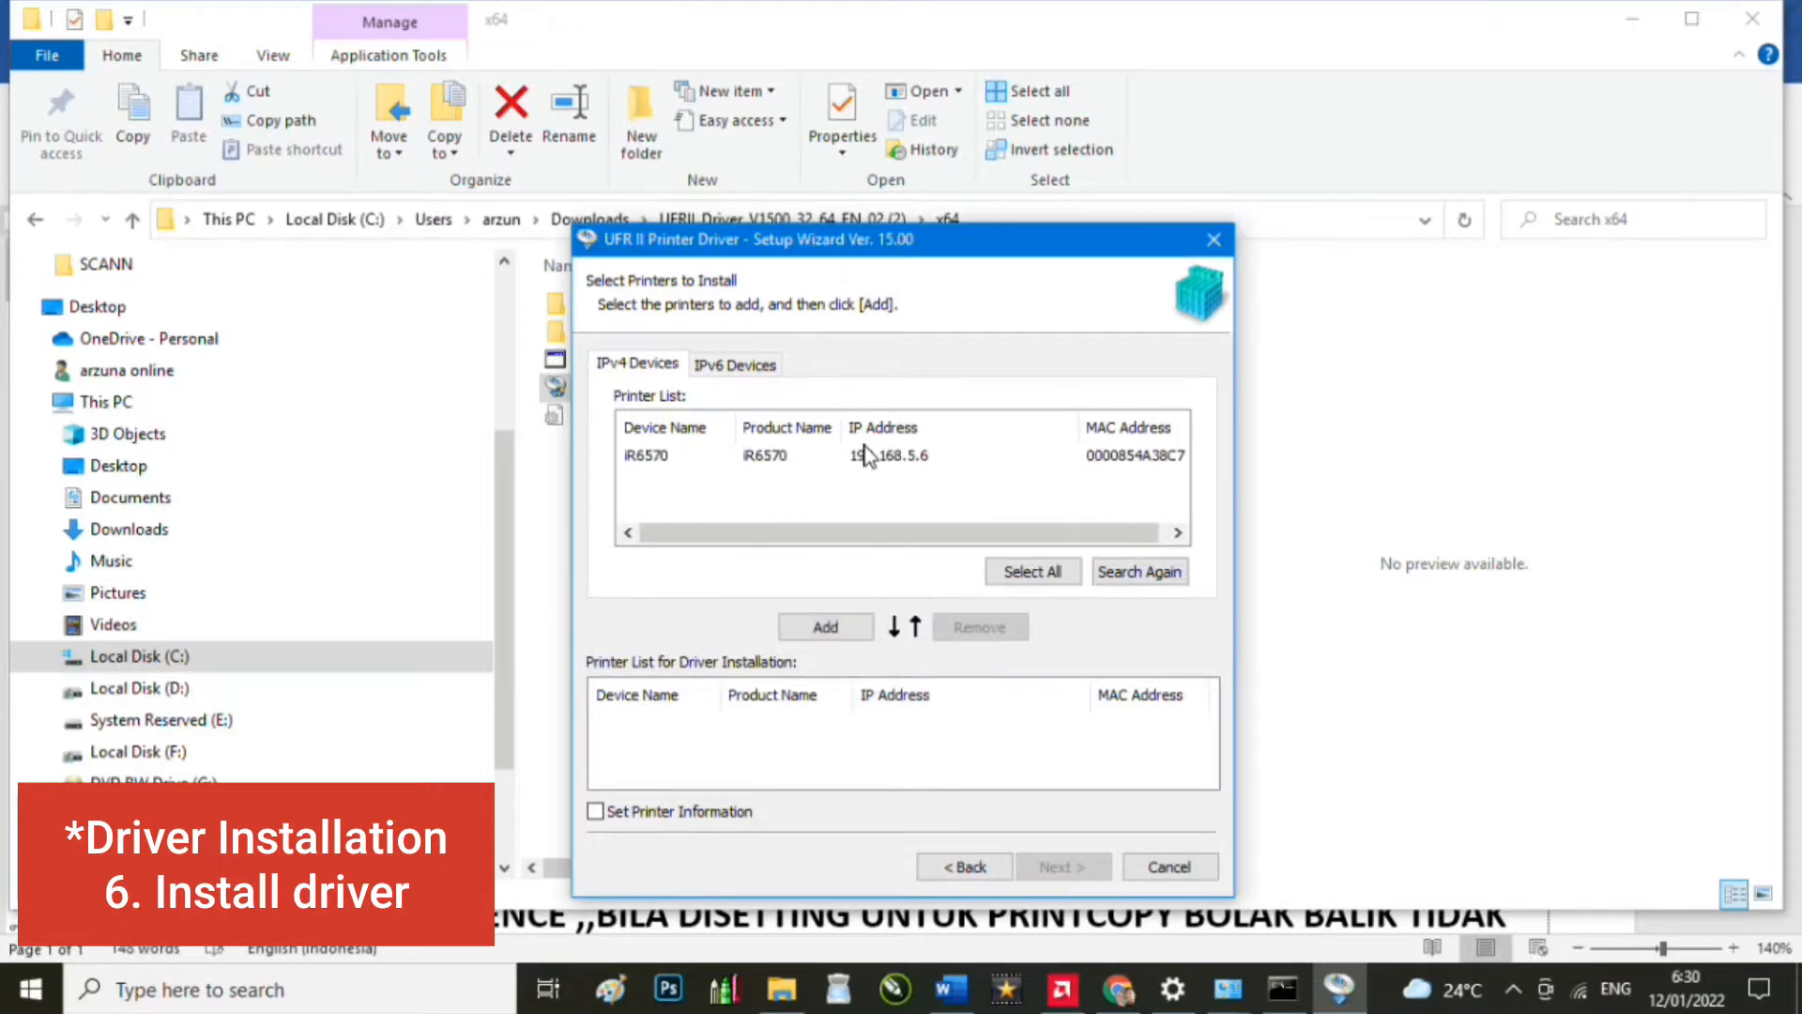
pyautogui.click(763, 460)
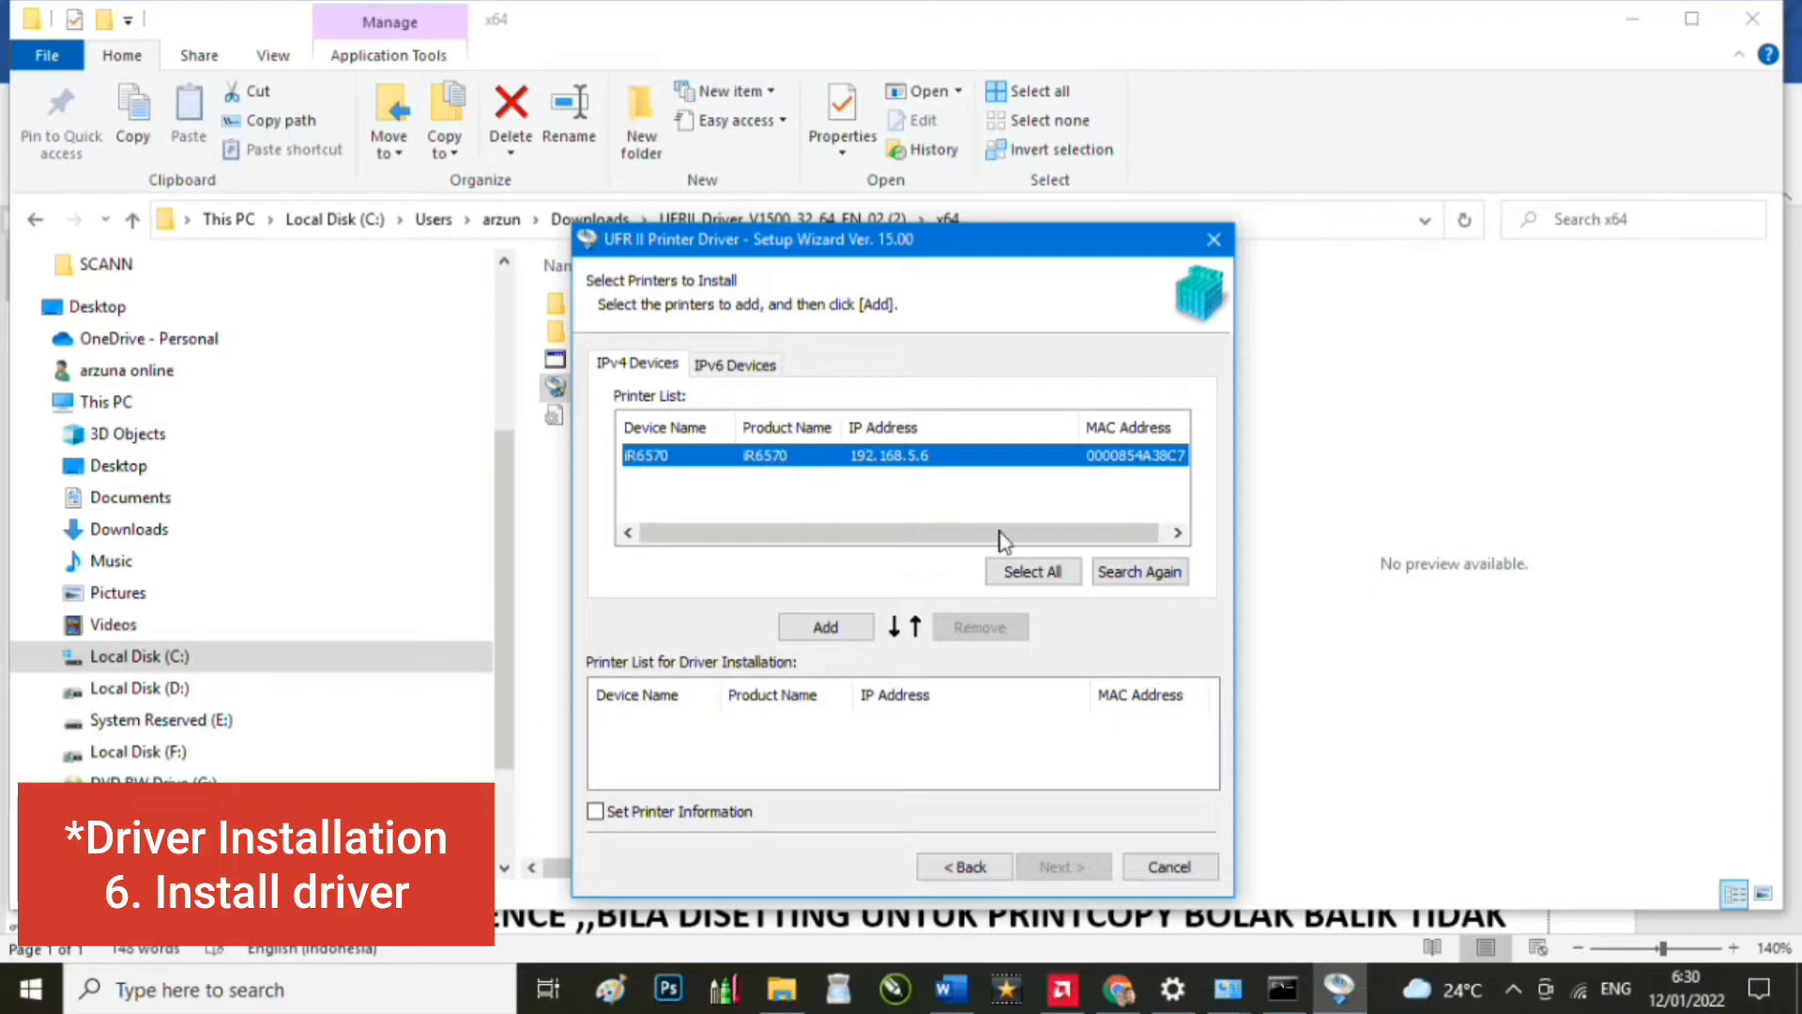
pyautogui.click(826, 627)
pyautogui.click(865, 724)
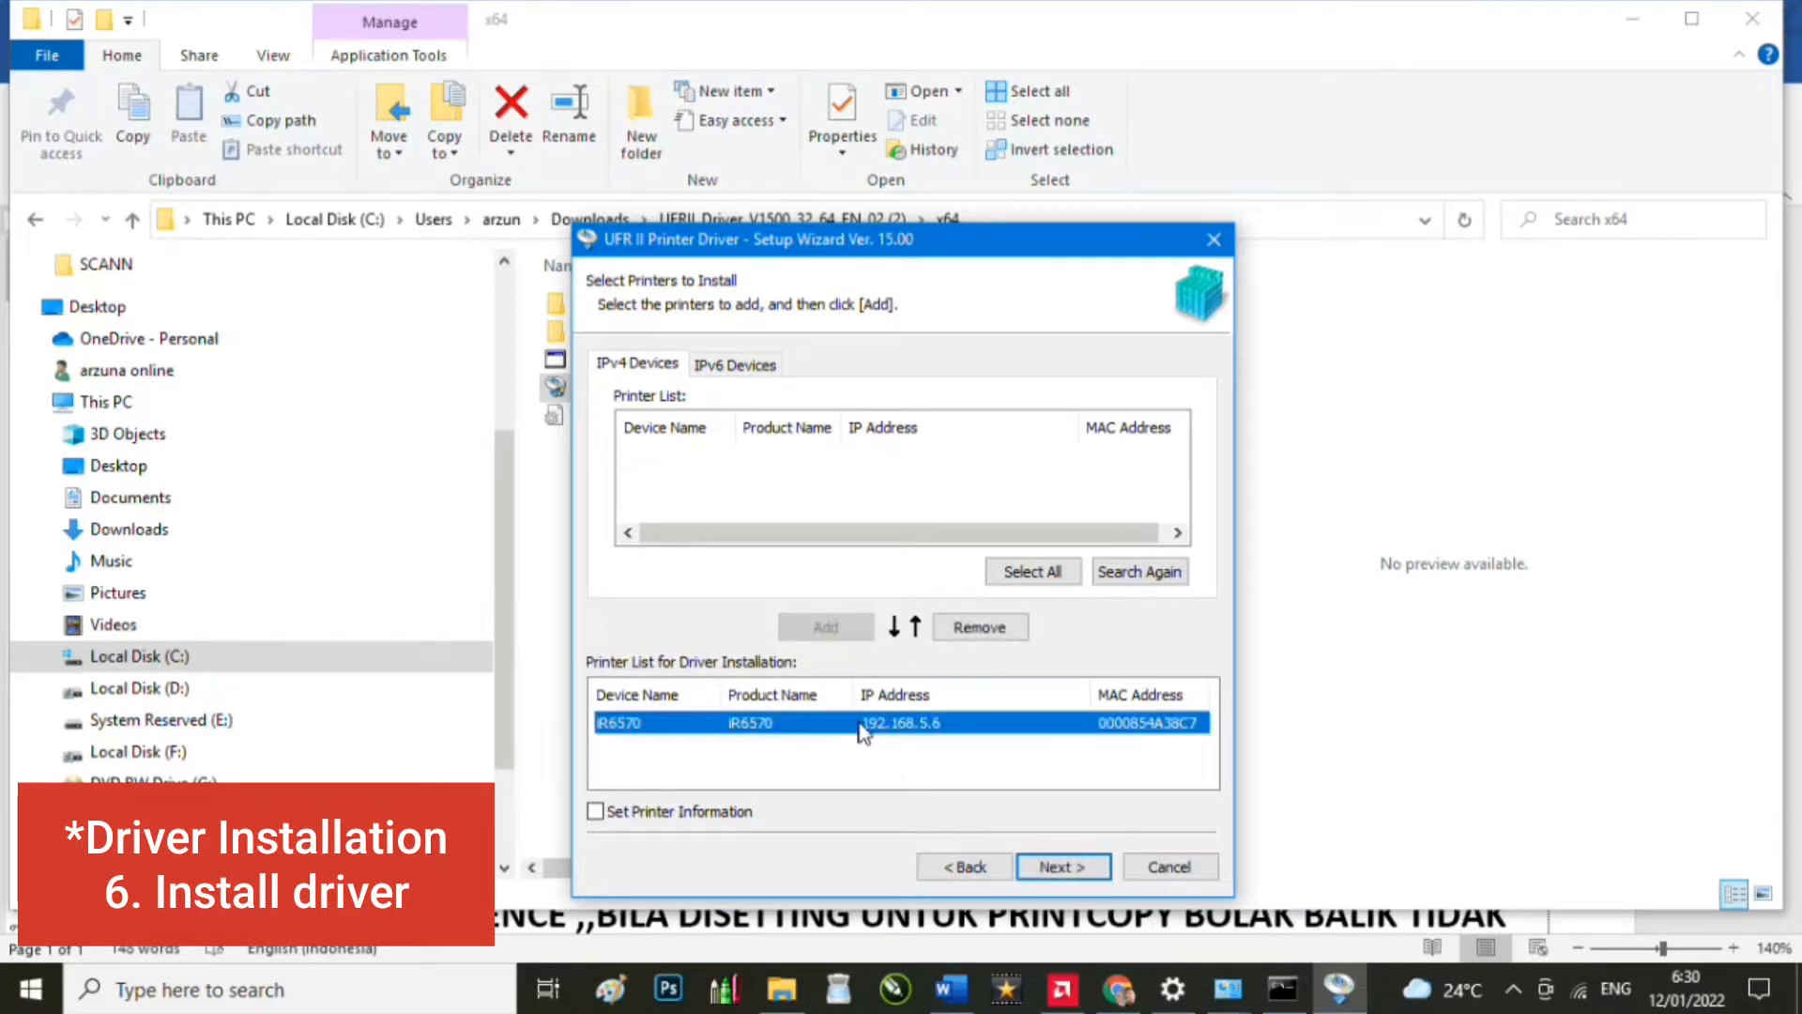
pyautogui.click(1061, 869)
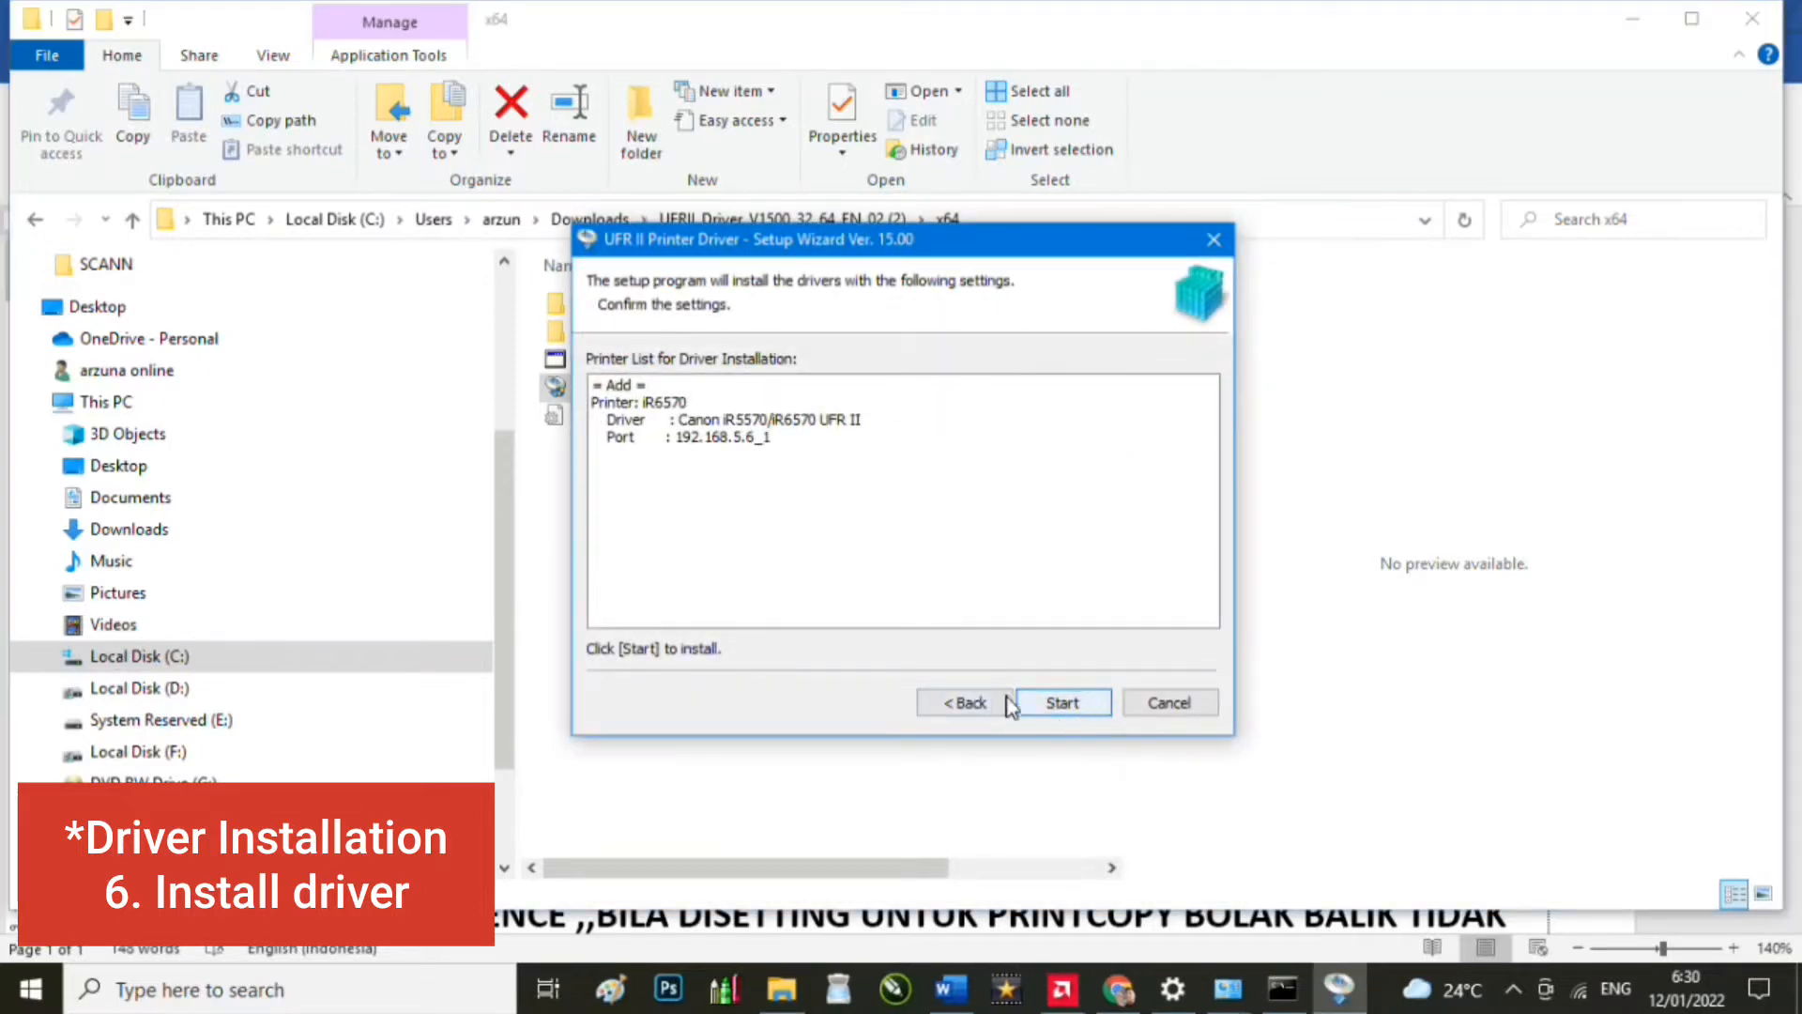
# Step: Go back three pages to the installation-method choice
pyautogui.click(972, 704)
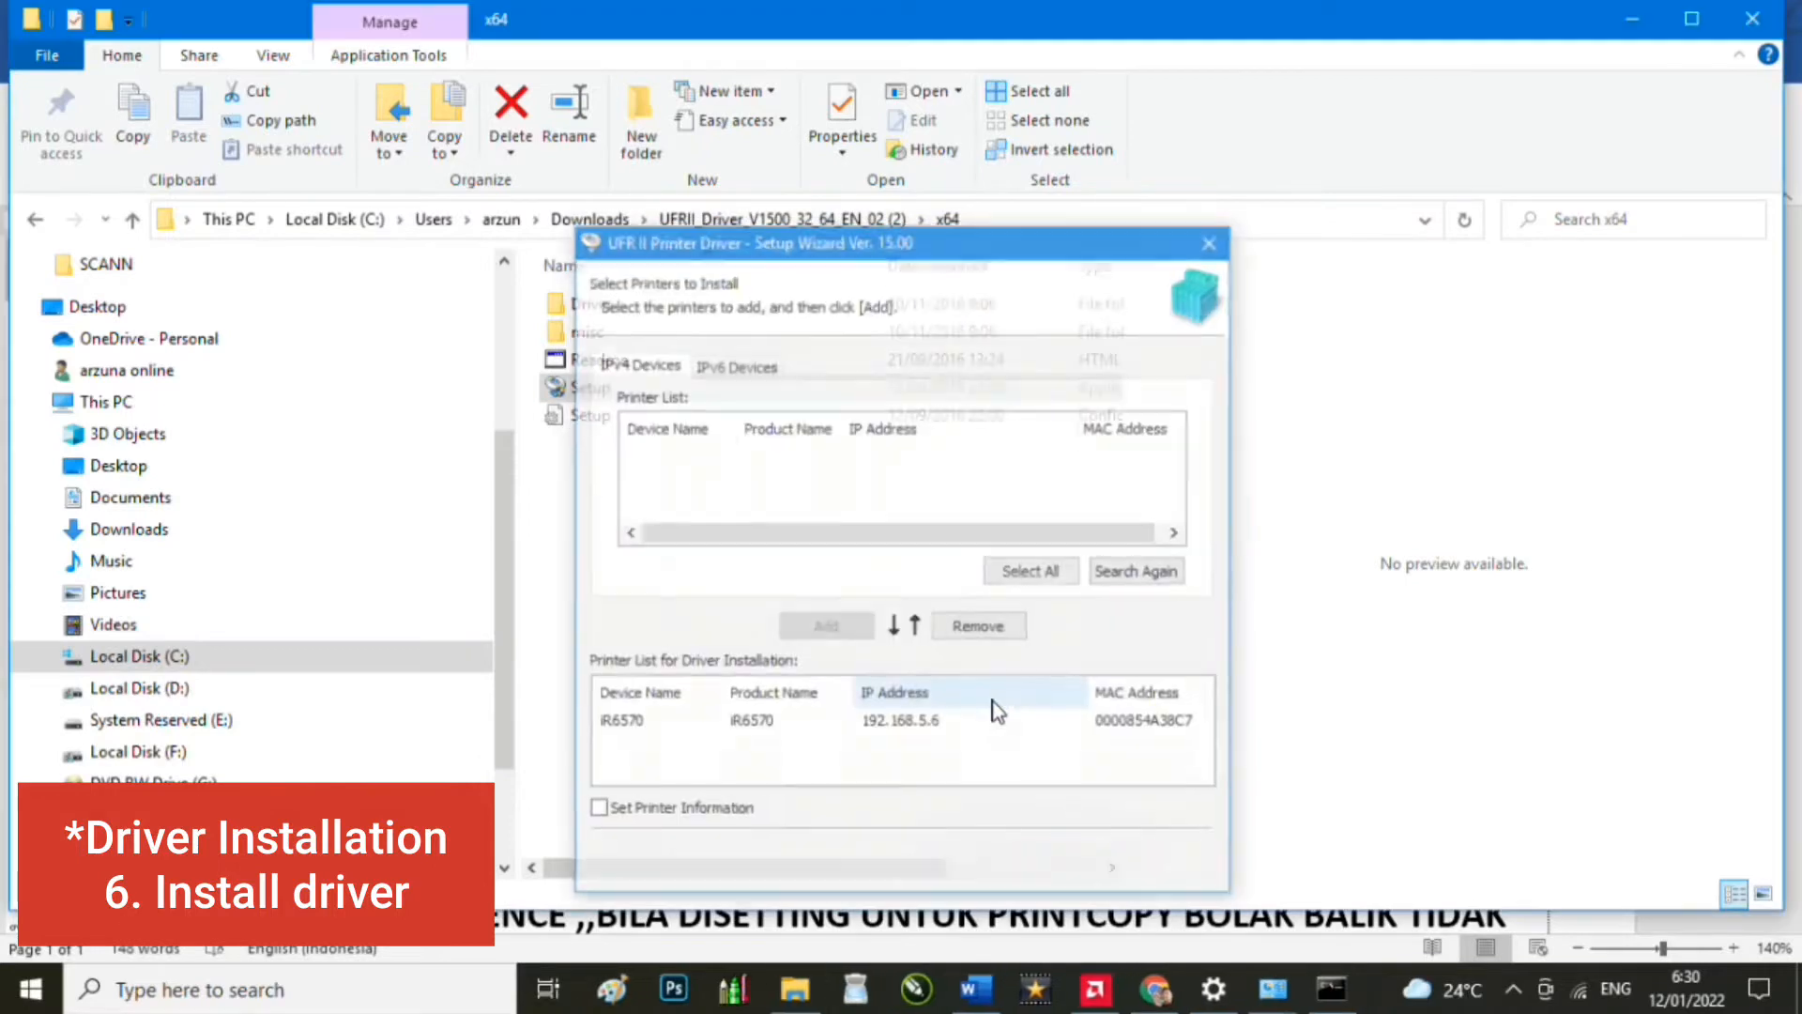
pyautogui.click(951, 868)
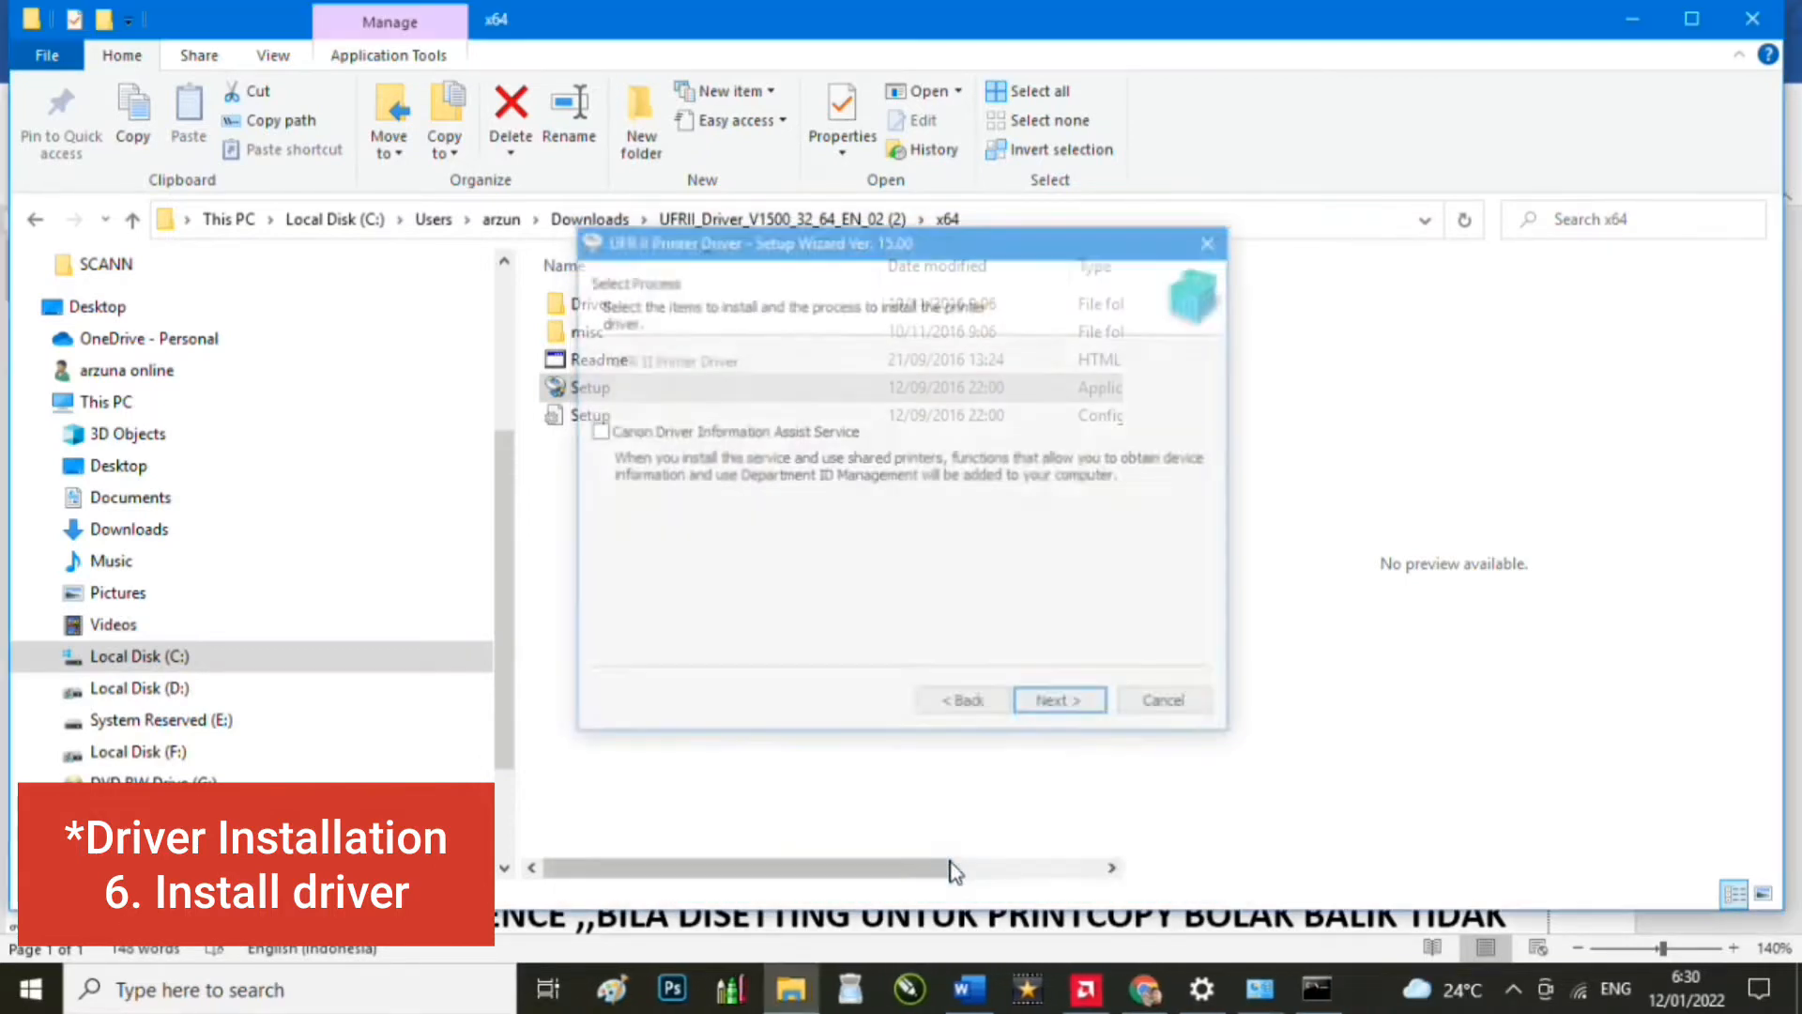
pyautogui.click(966, 706)
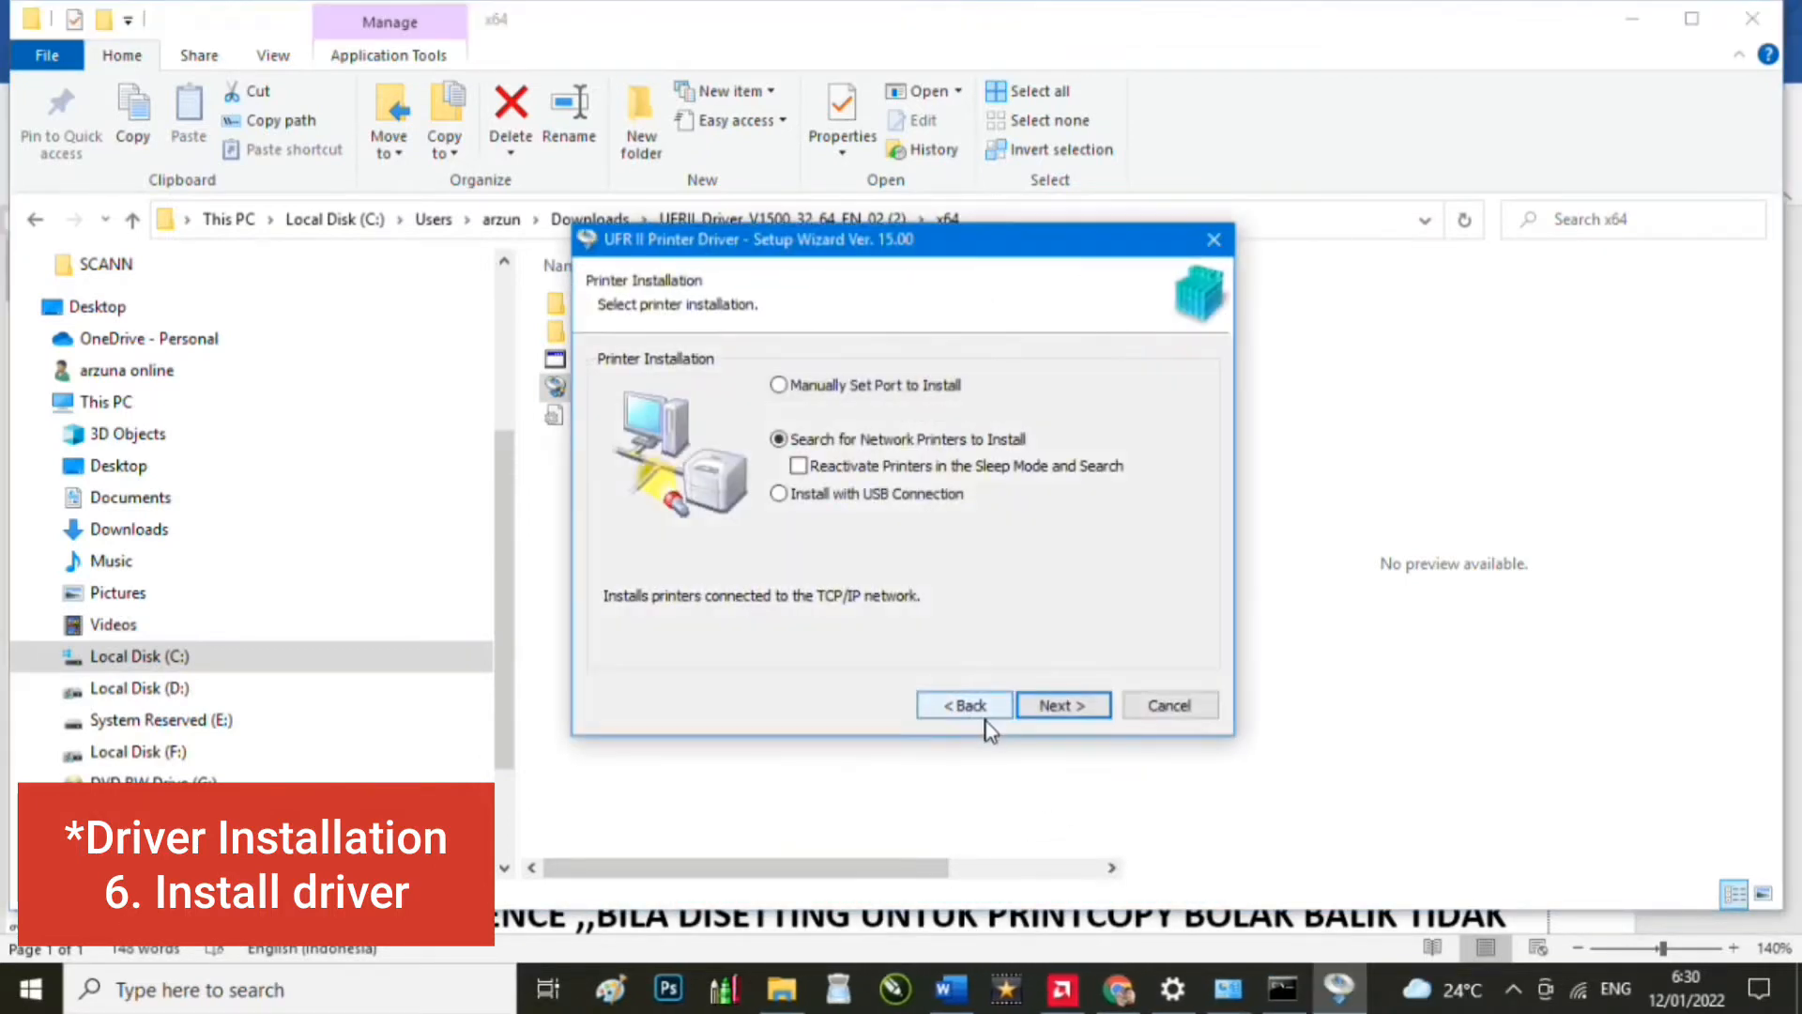
# Step: Choose to set the printer port manually and continue to the printer model list
pyautogui.click(796, 389)
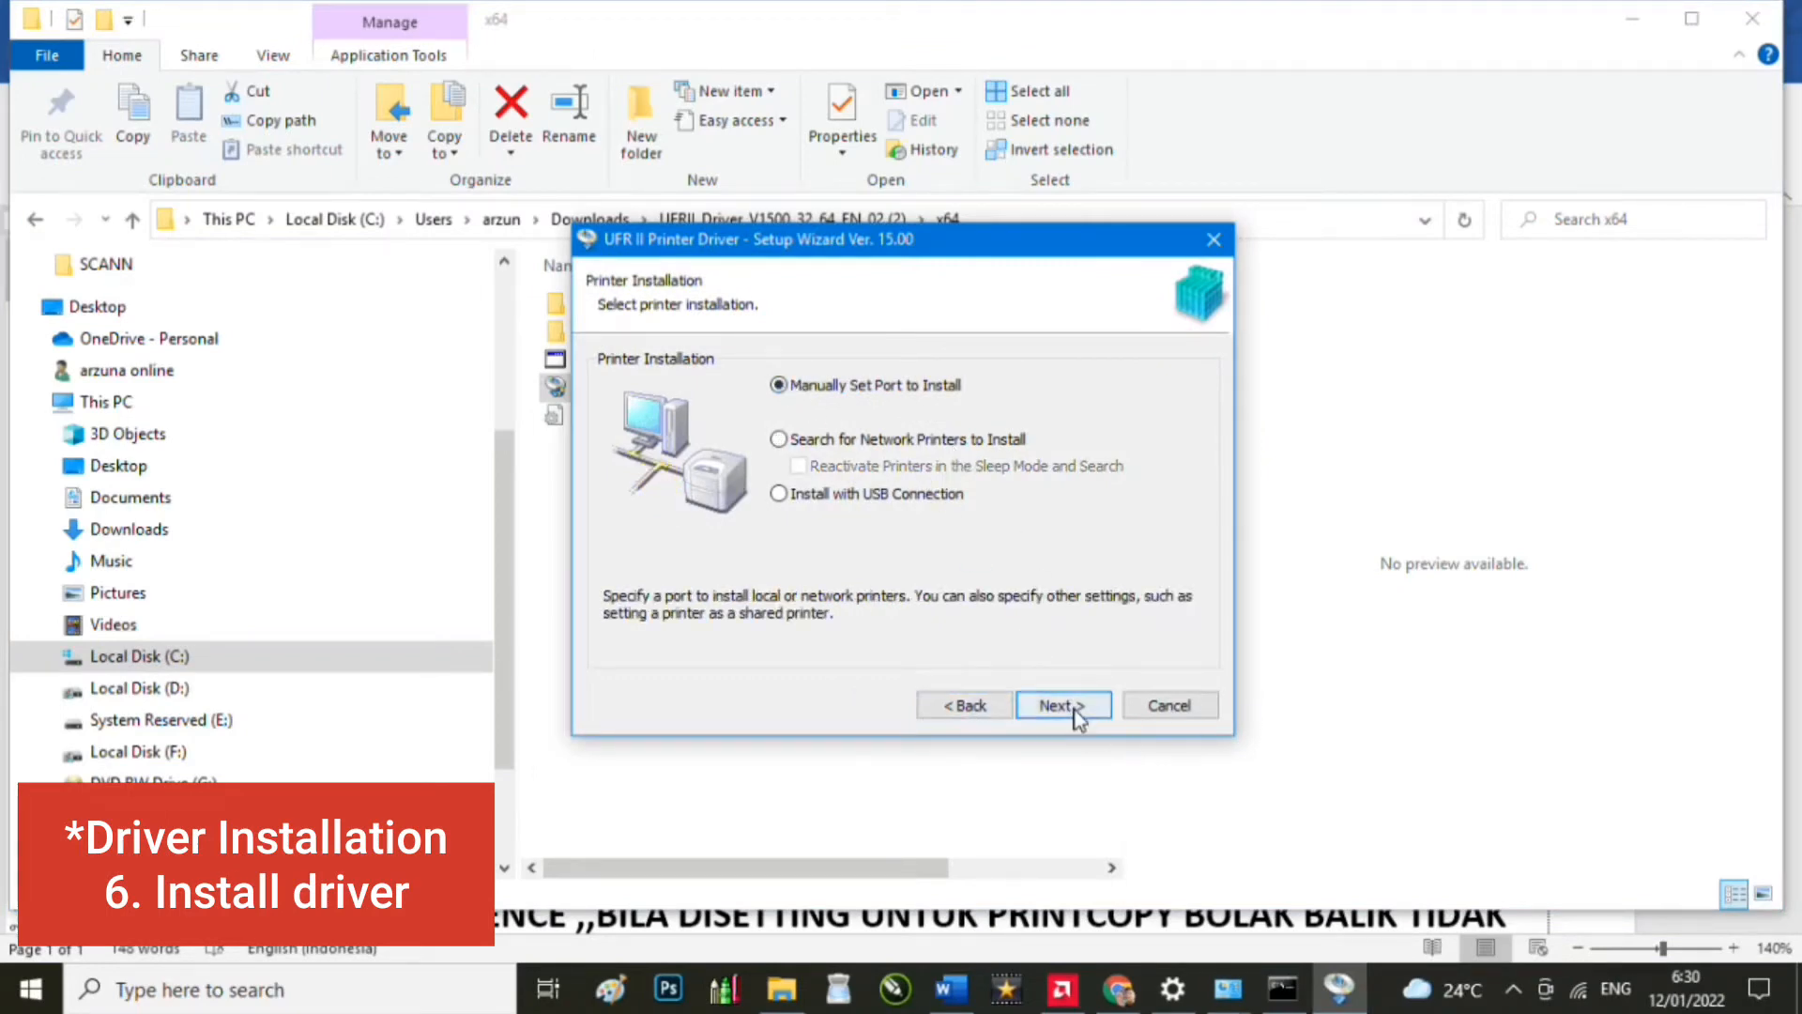
pyautogui.click(1077, 719)
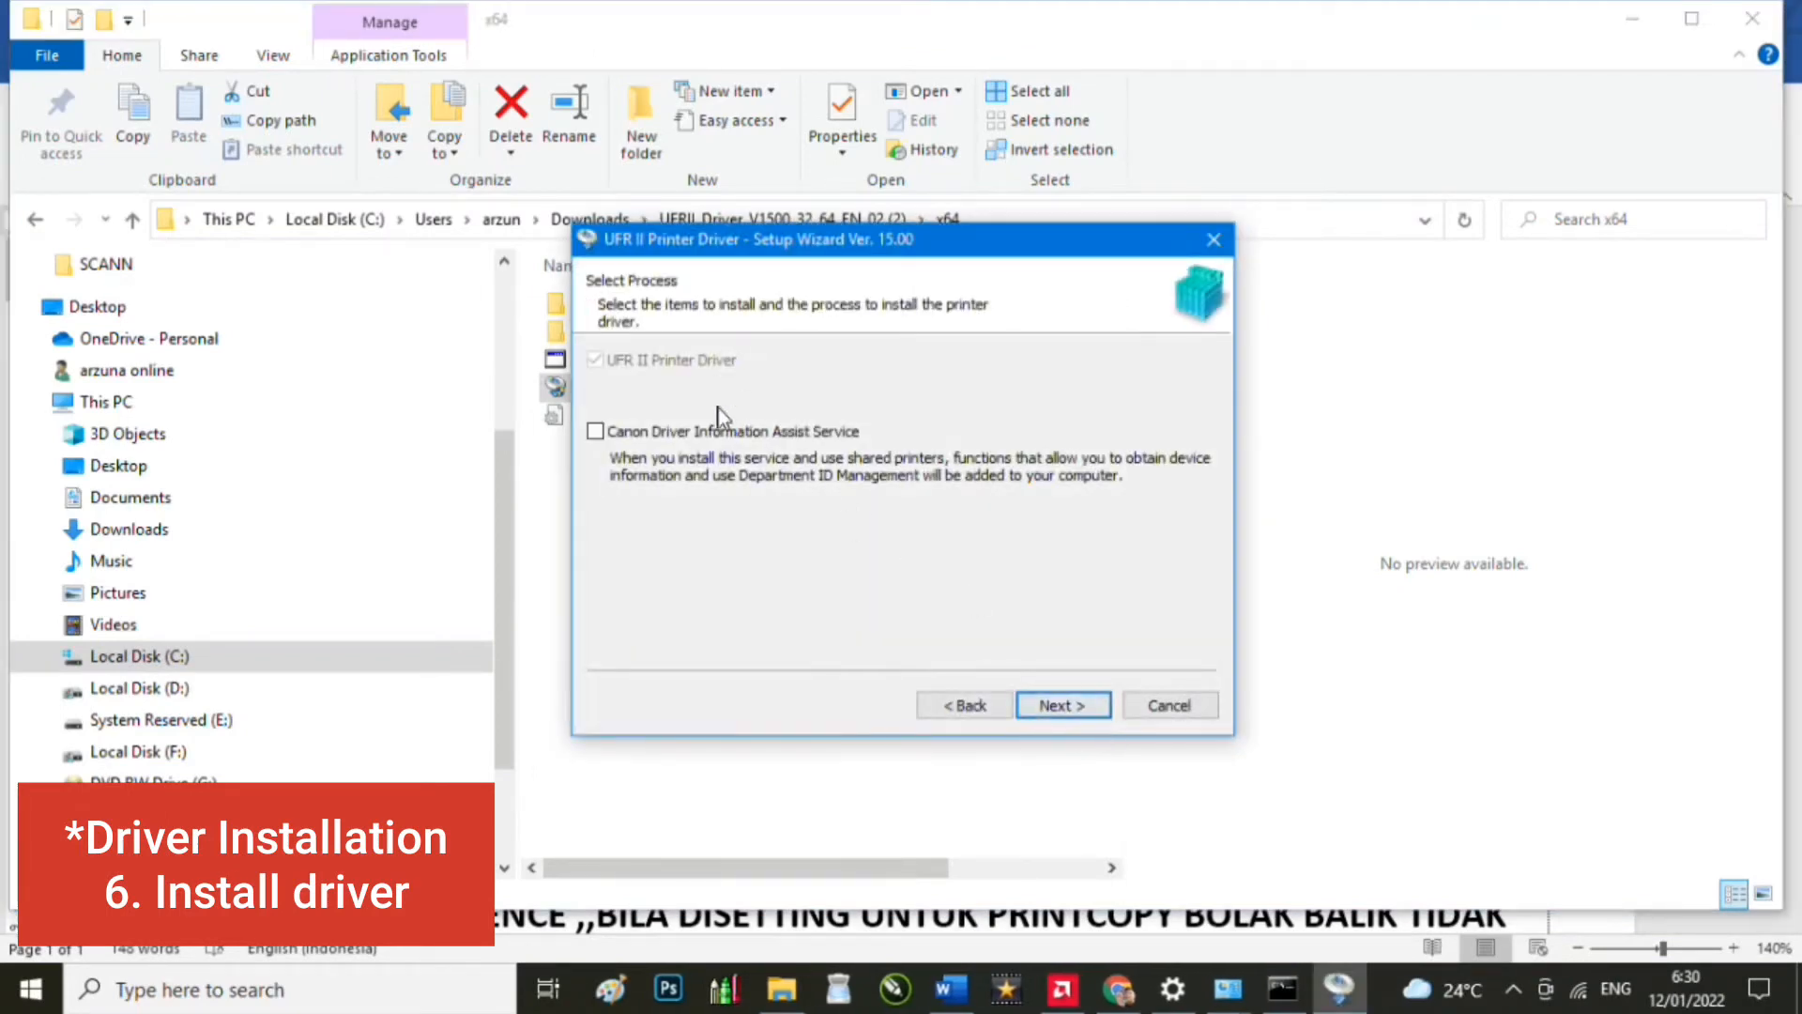
pyautogui.click(1063, 705)
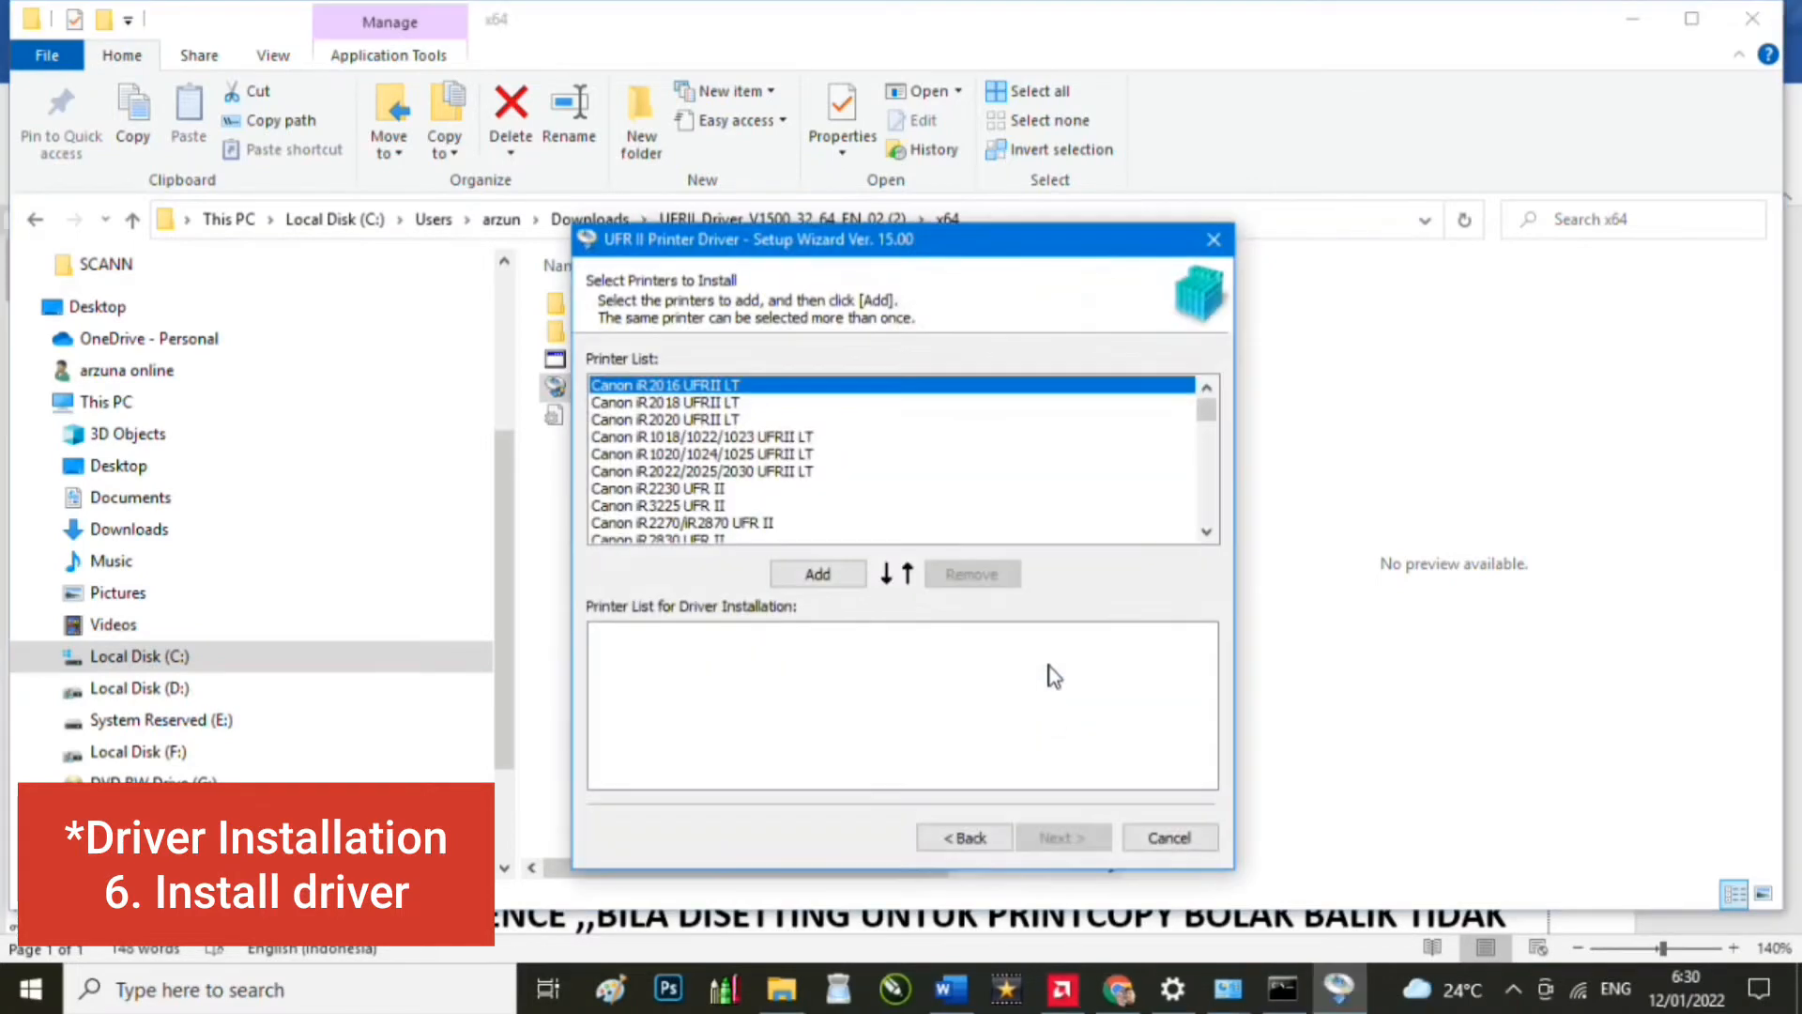
# Step: Add the Canon iR5570/iR6570 UFR II driver to the installation list and continue
pyautogui.scroll(-1, 719, 465)
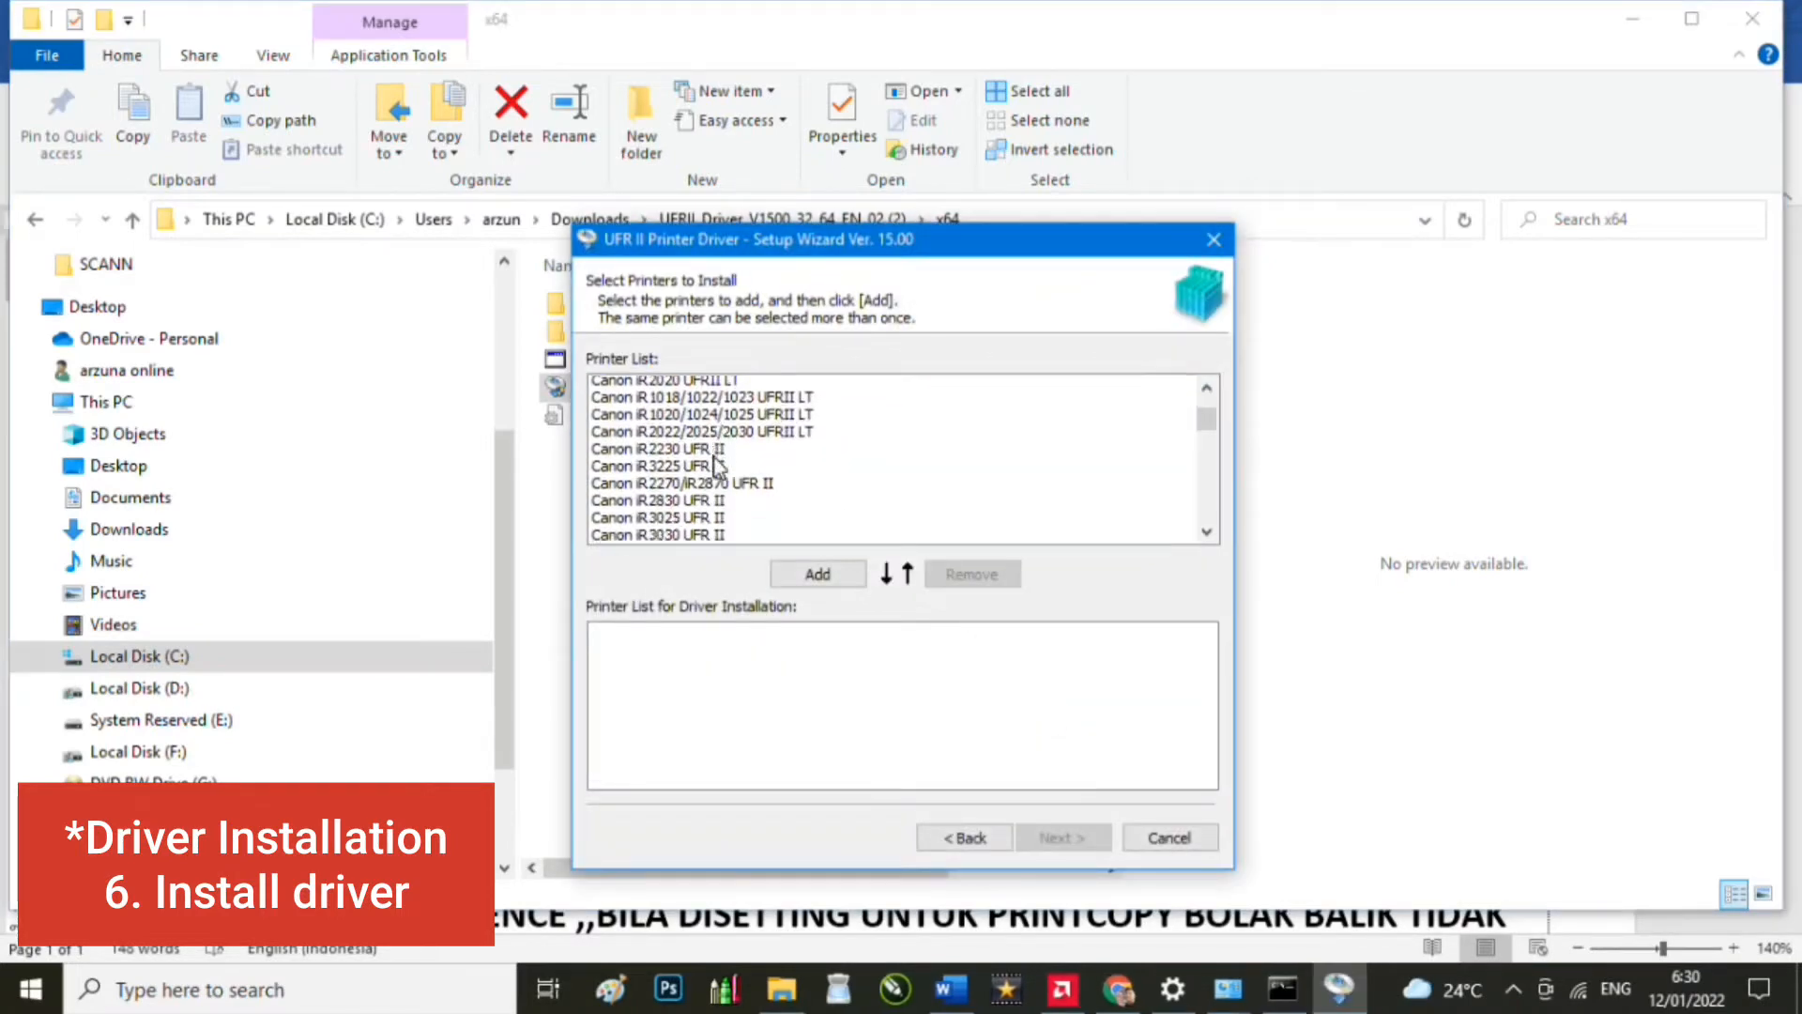
pyautogui.scroll(-1, 718, 464)
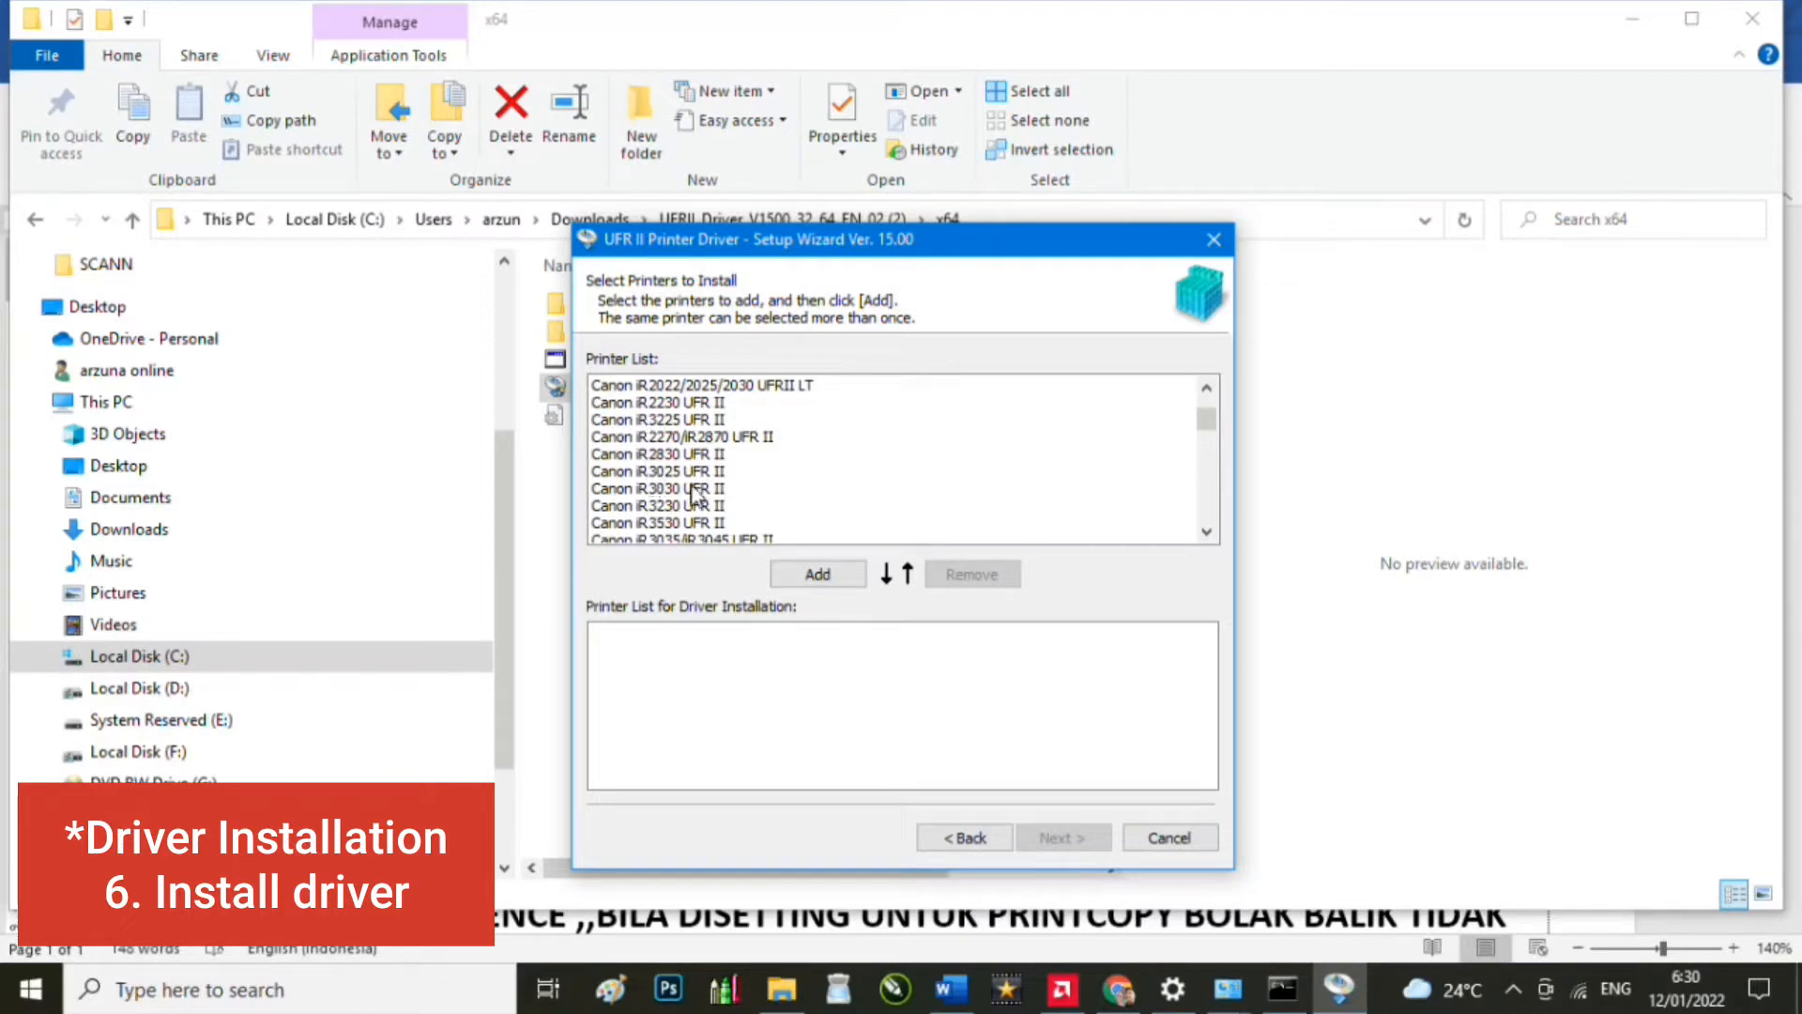
pyautogui.scroll(-2, 680, 490)
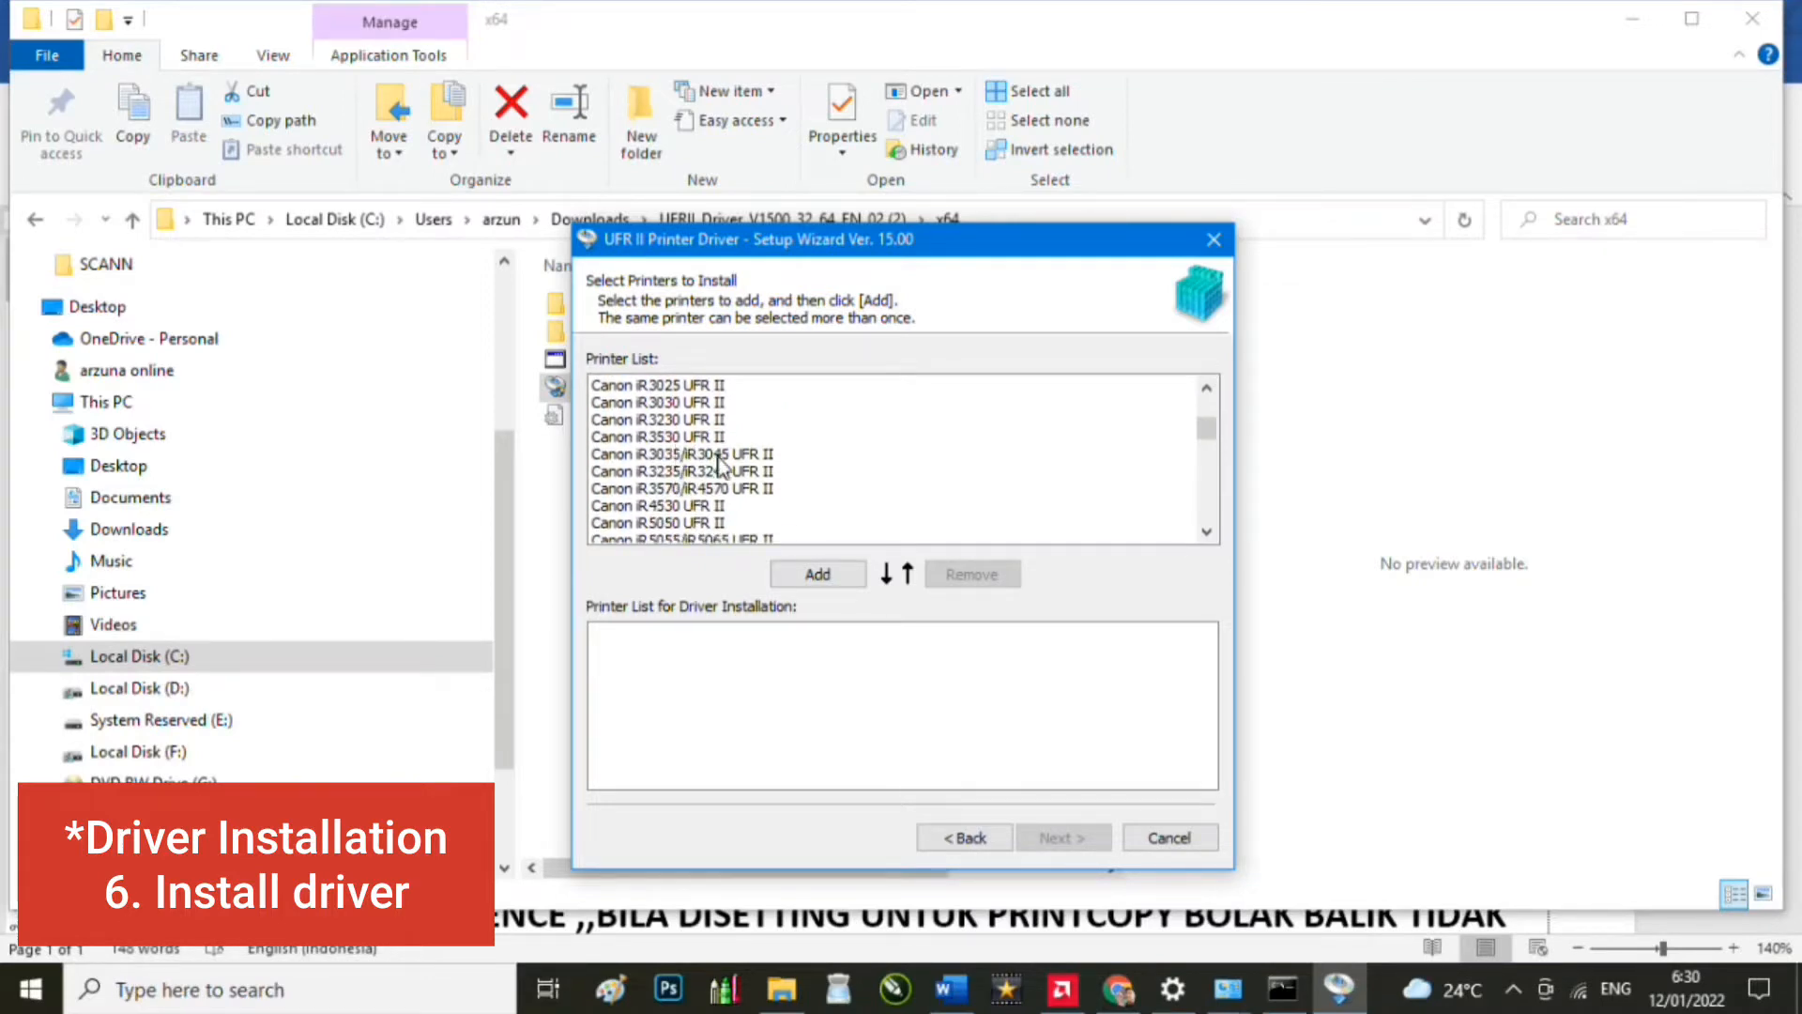
pyautogui.scroll(-2, 719, 480)
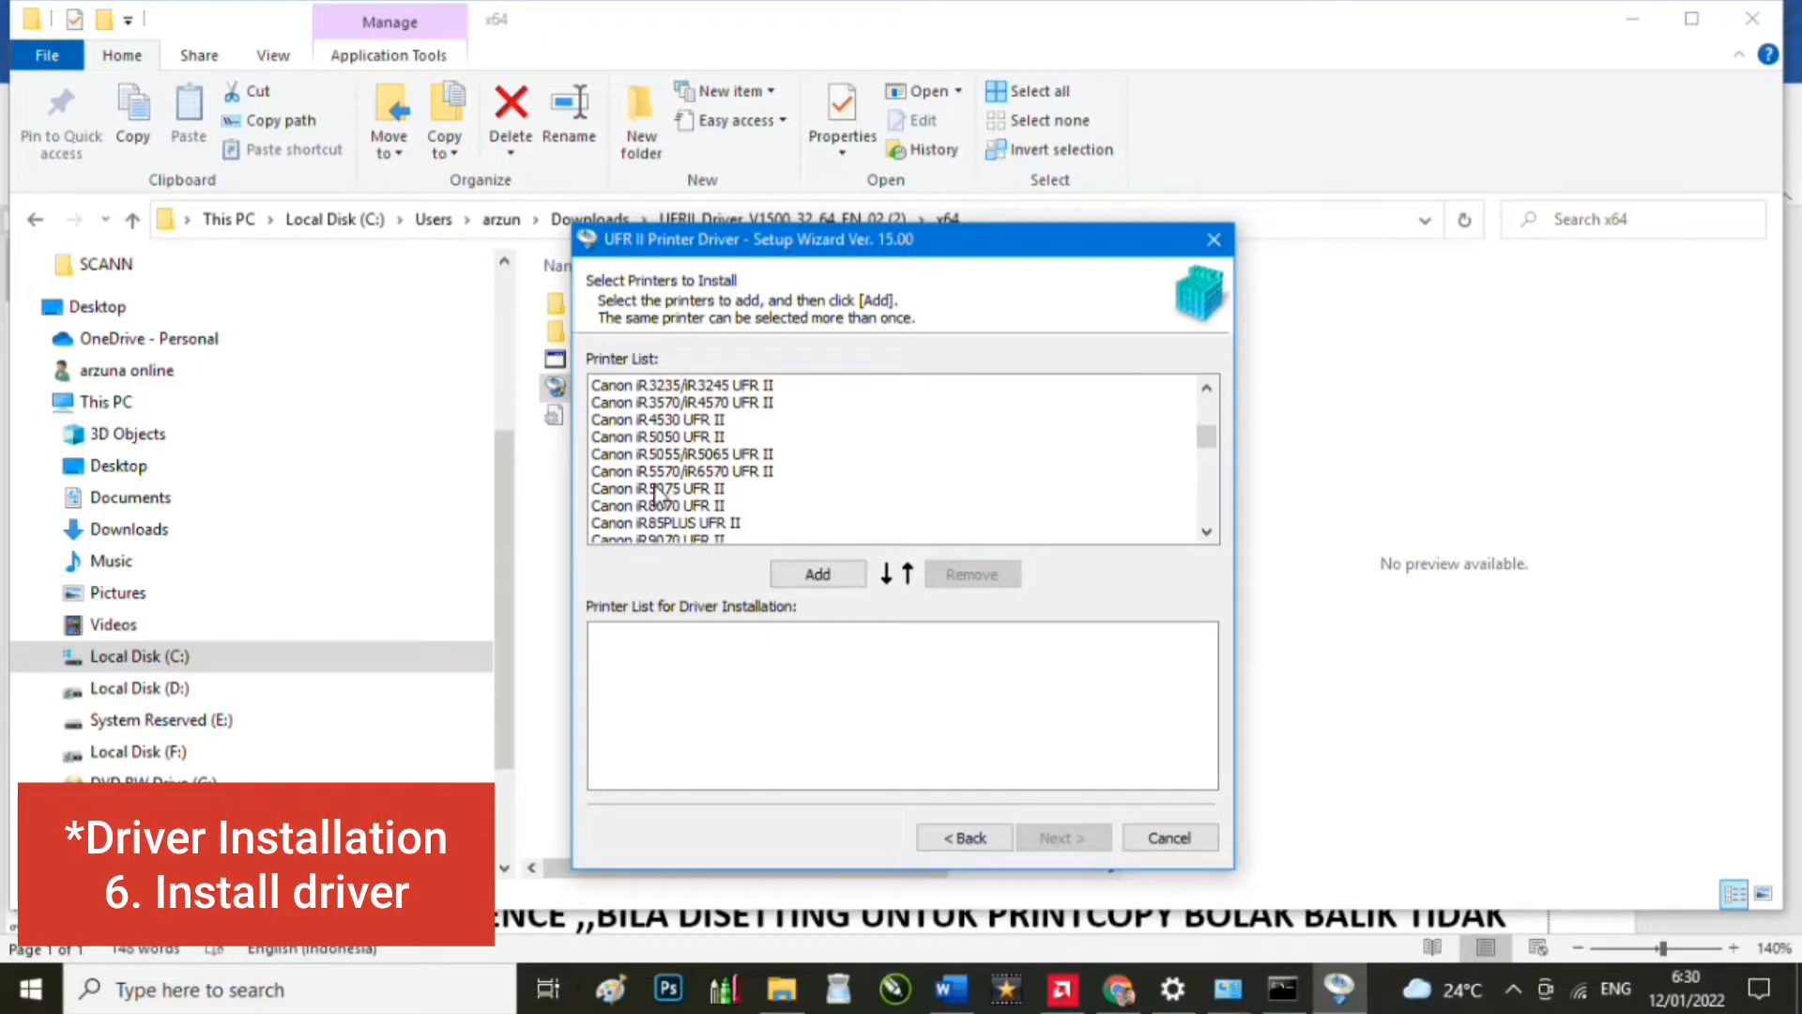
pyautogui.click(728, 473)
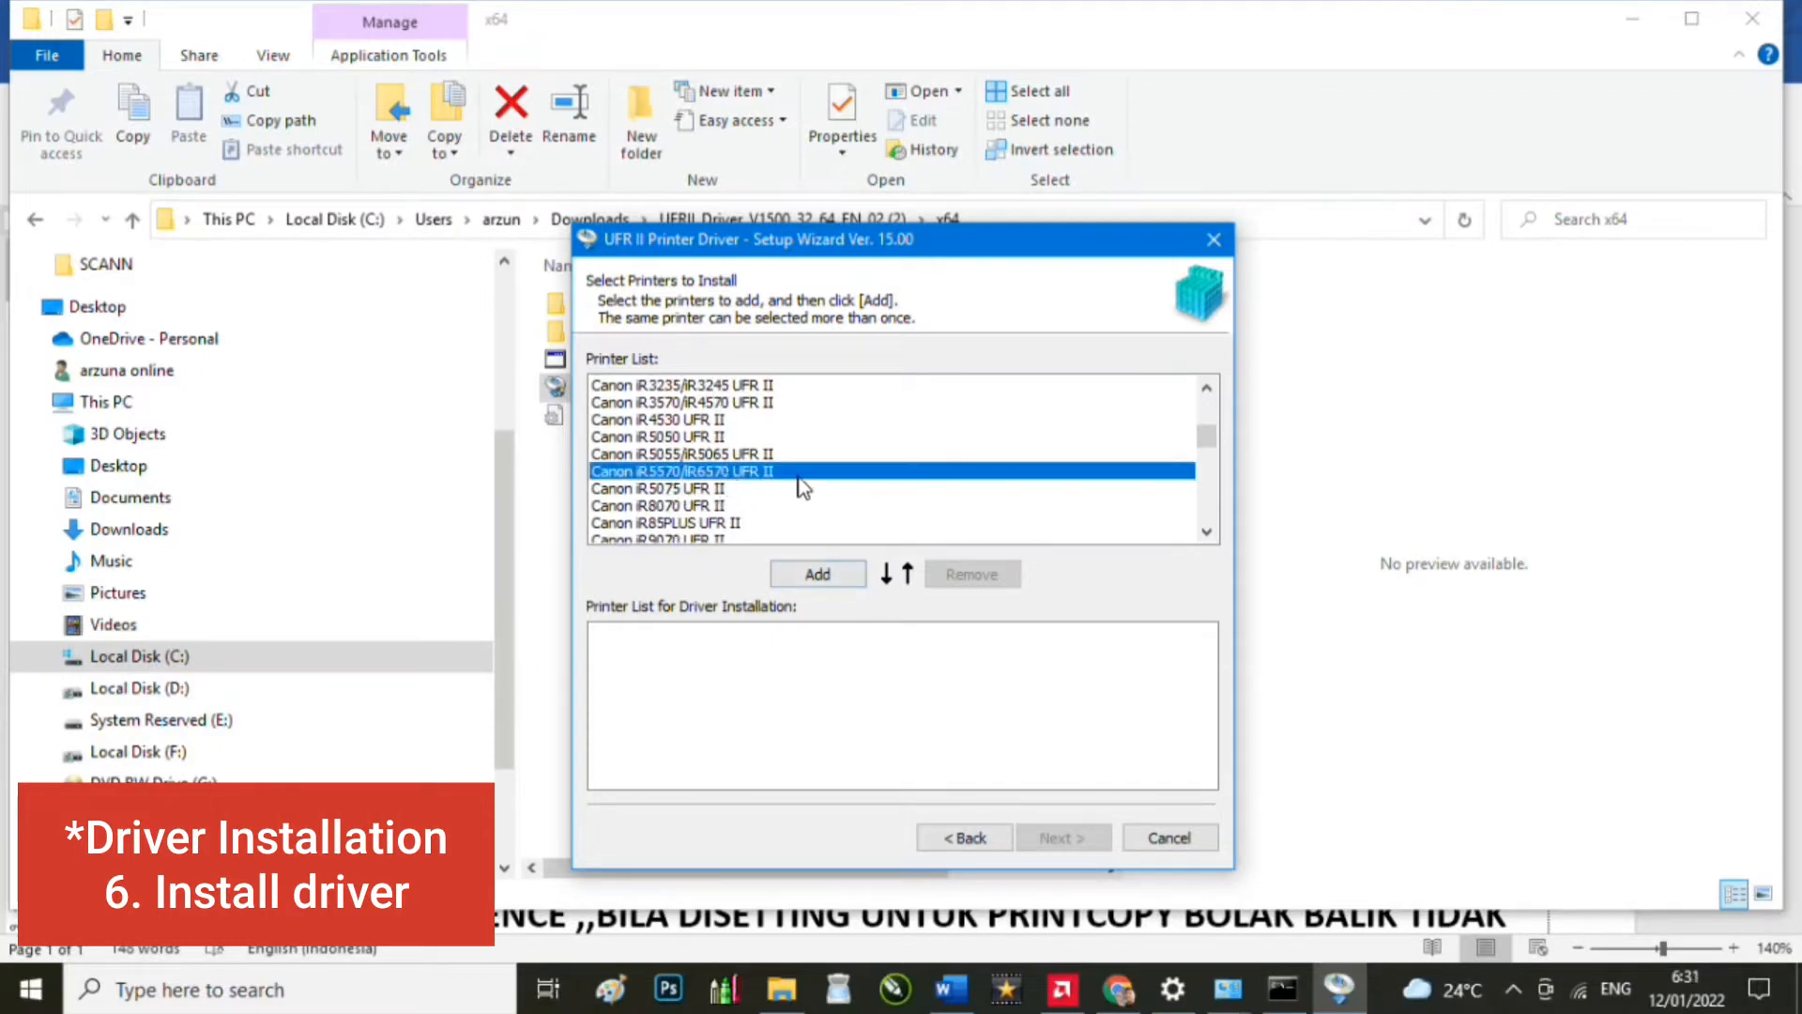
pyautogui.click(824, 572)
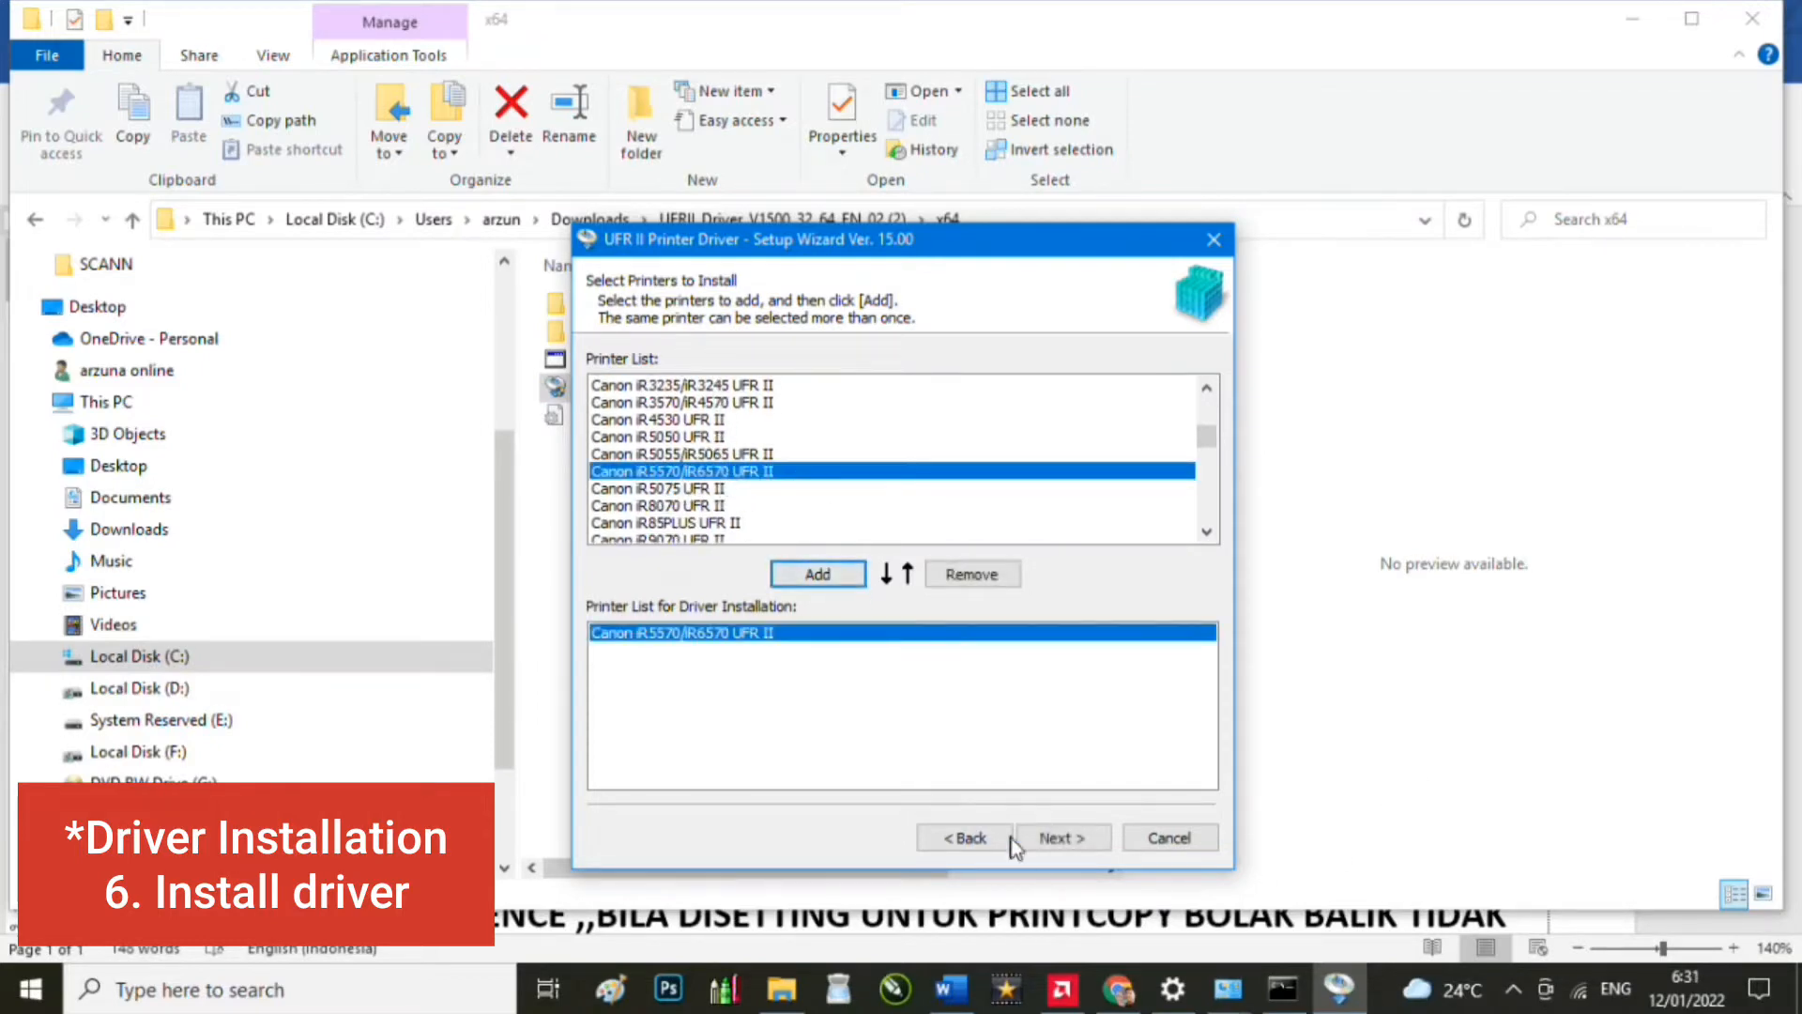
pyautogui.click(1058, 842)
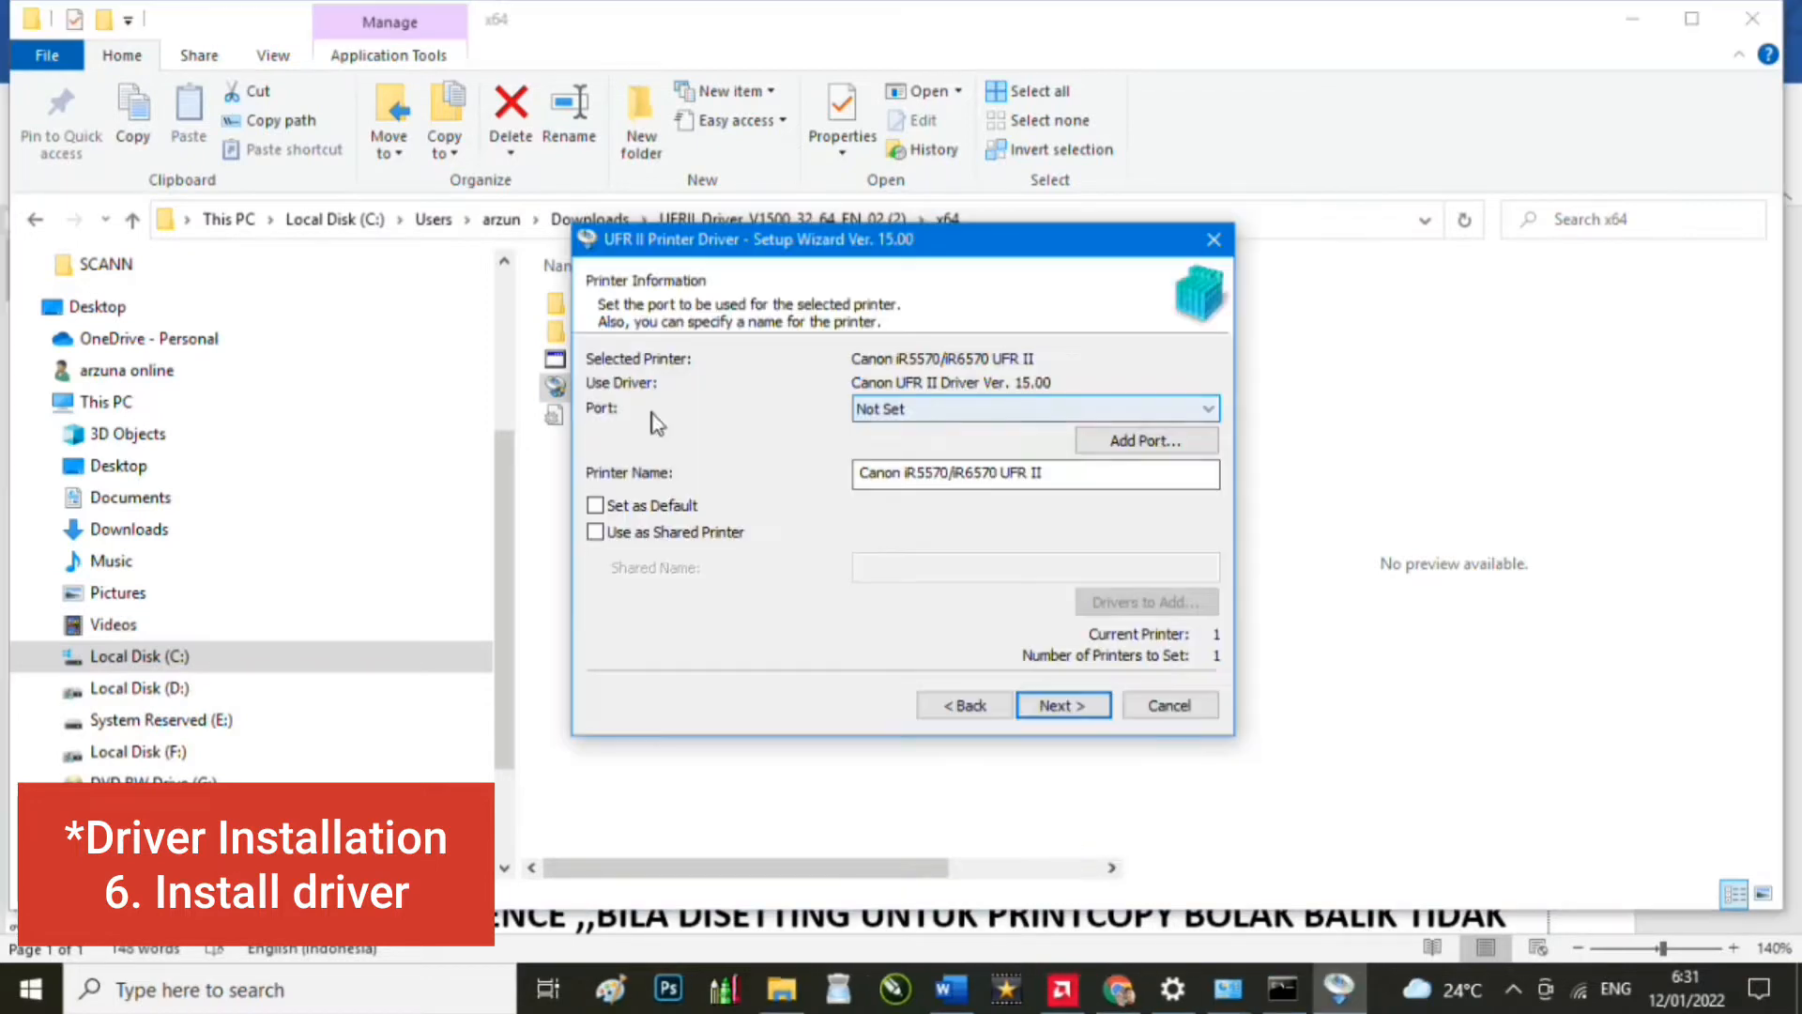
# Step: Create Standard TCP/IP port 192.168.5.6_6 for the copier at 192.168.5.6
pyautogui.click(1156, 441)
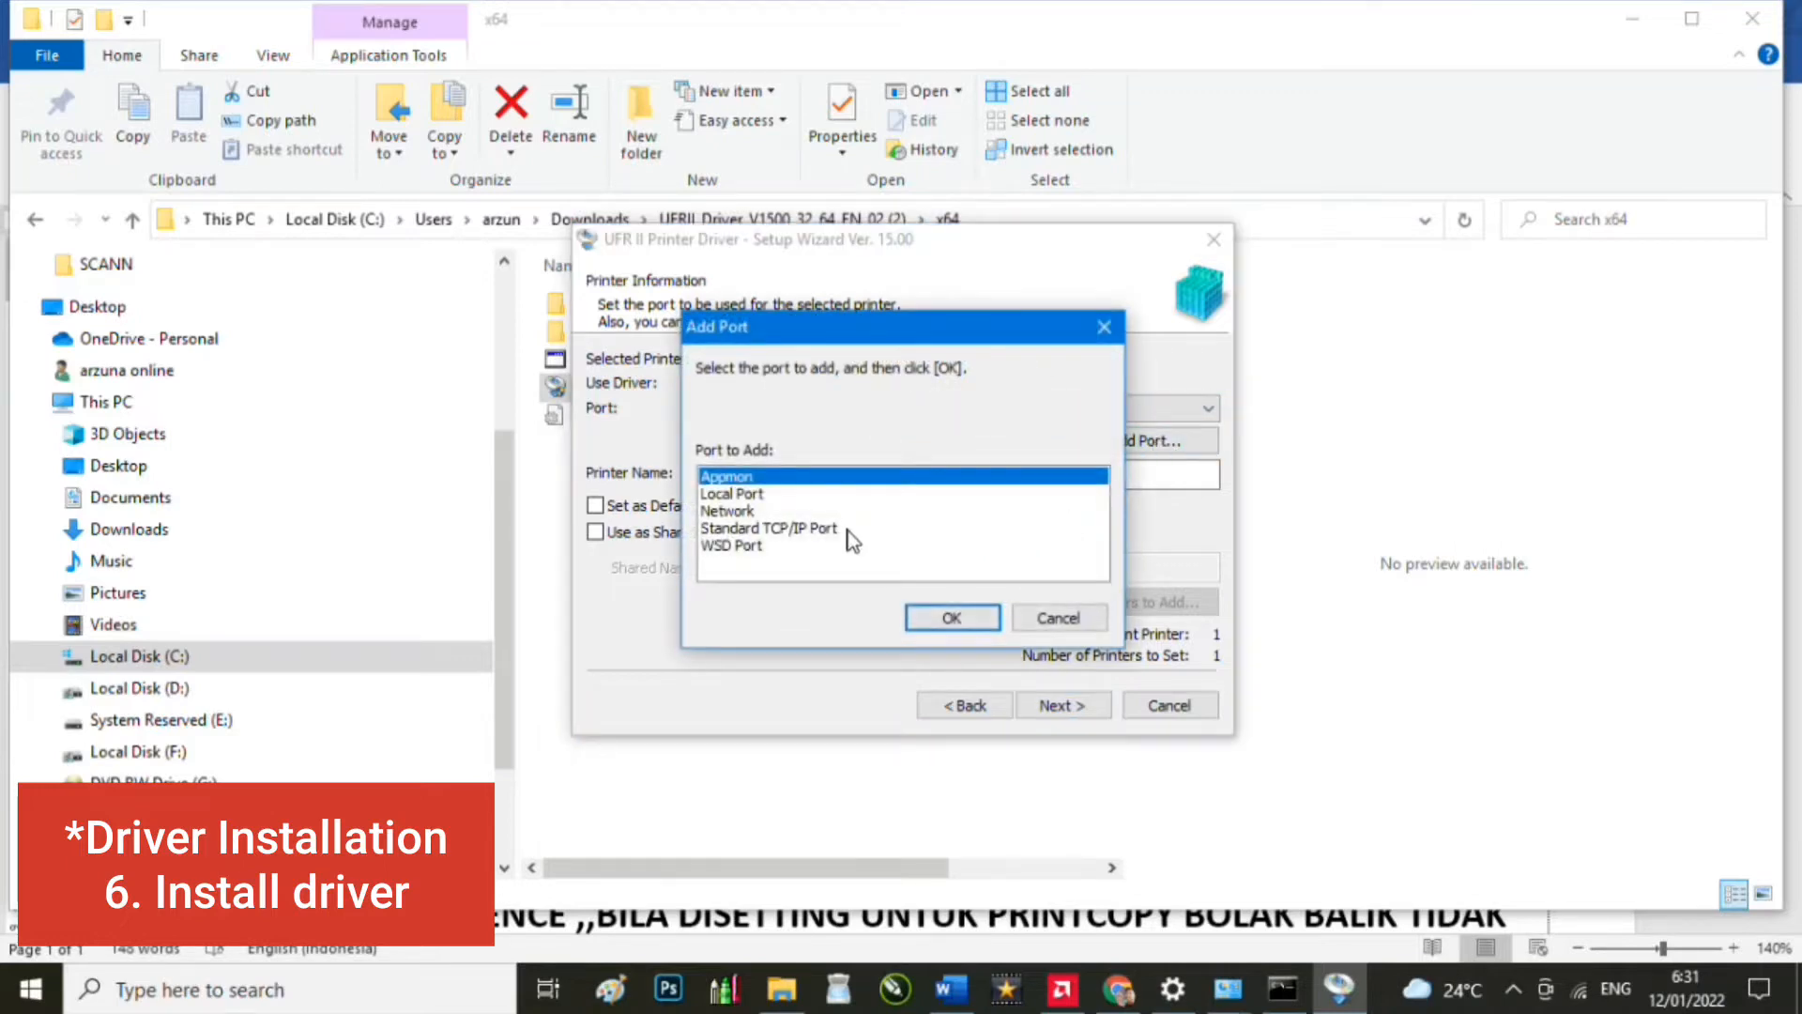
pyautogui.click(817, 531)
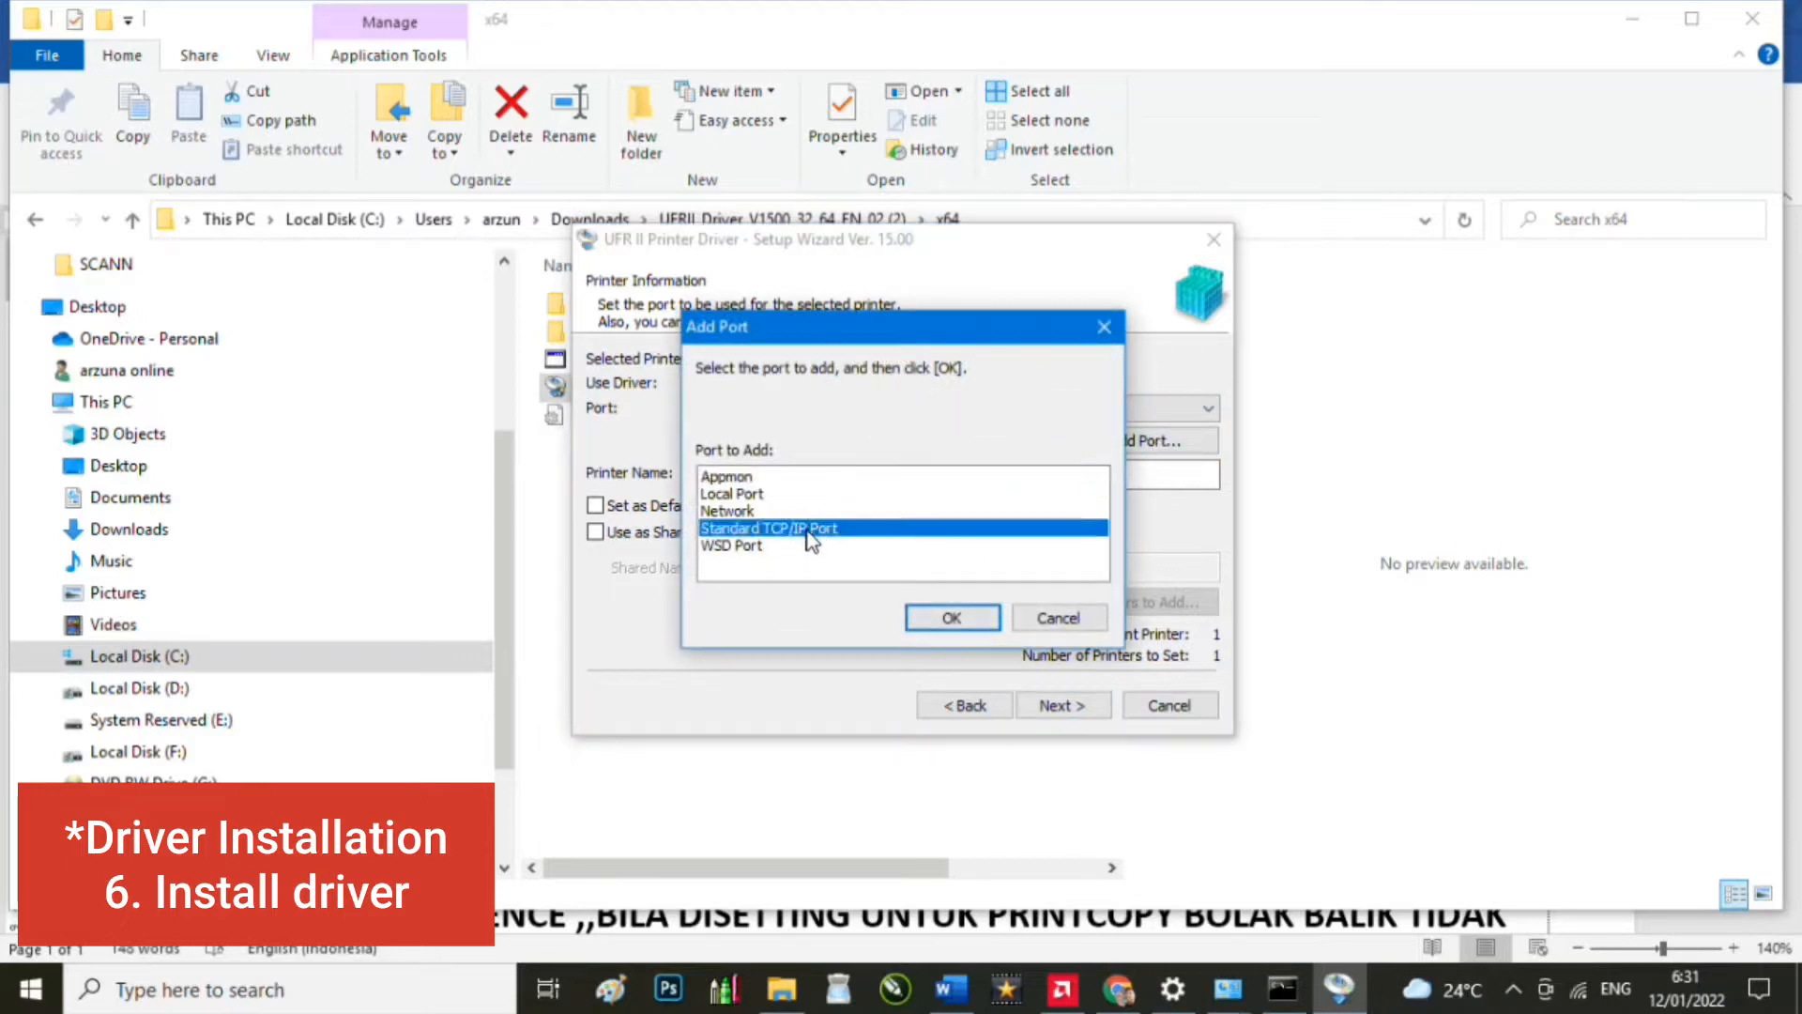
pyautogui.click(965, 621)
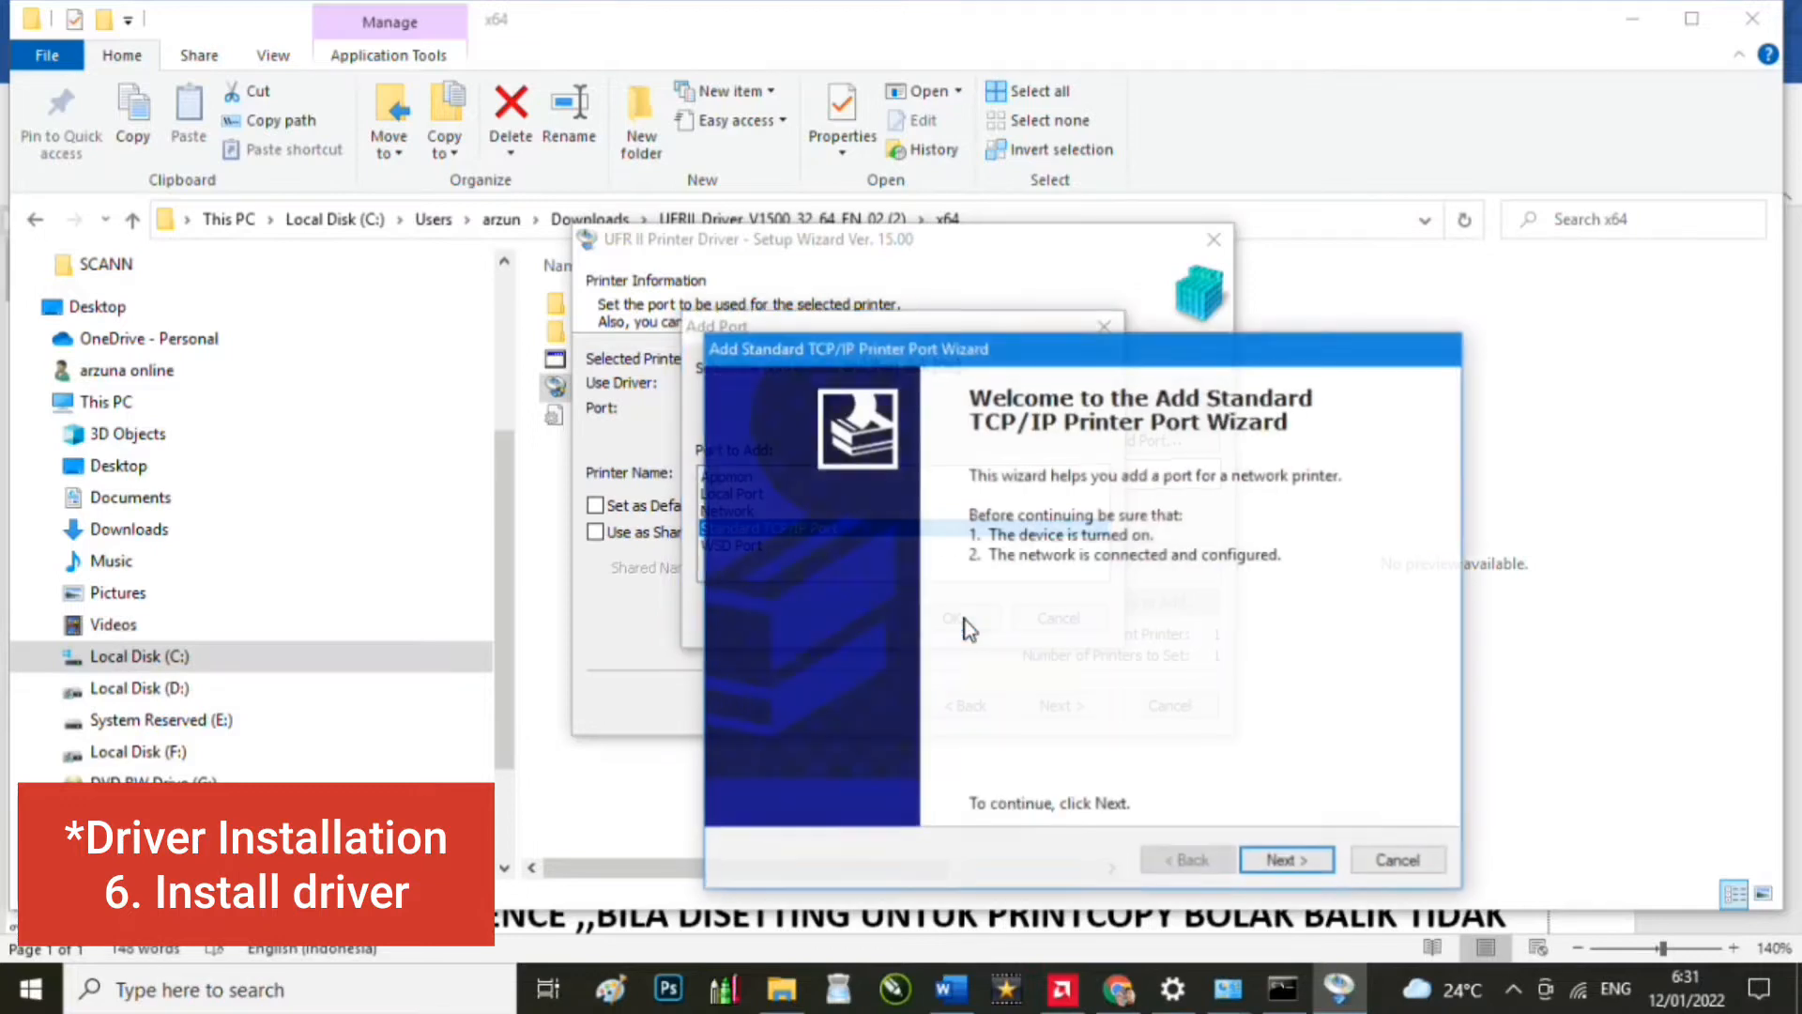
pyautogui.click(1295, 871)
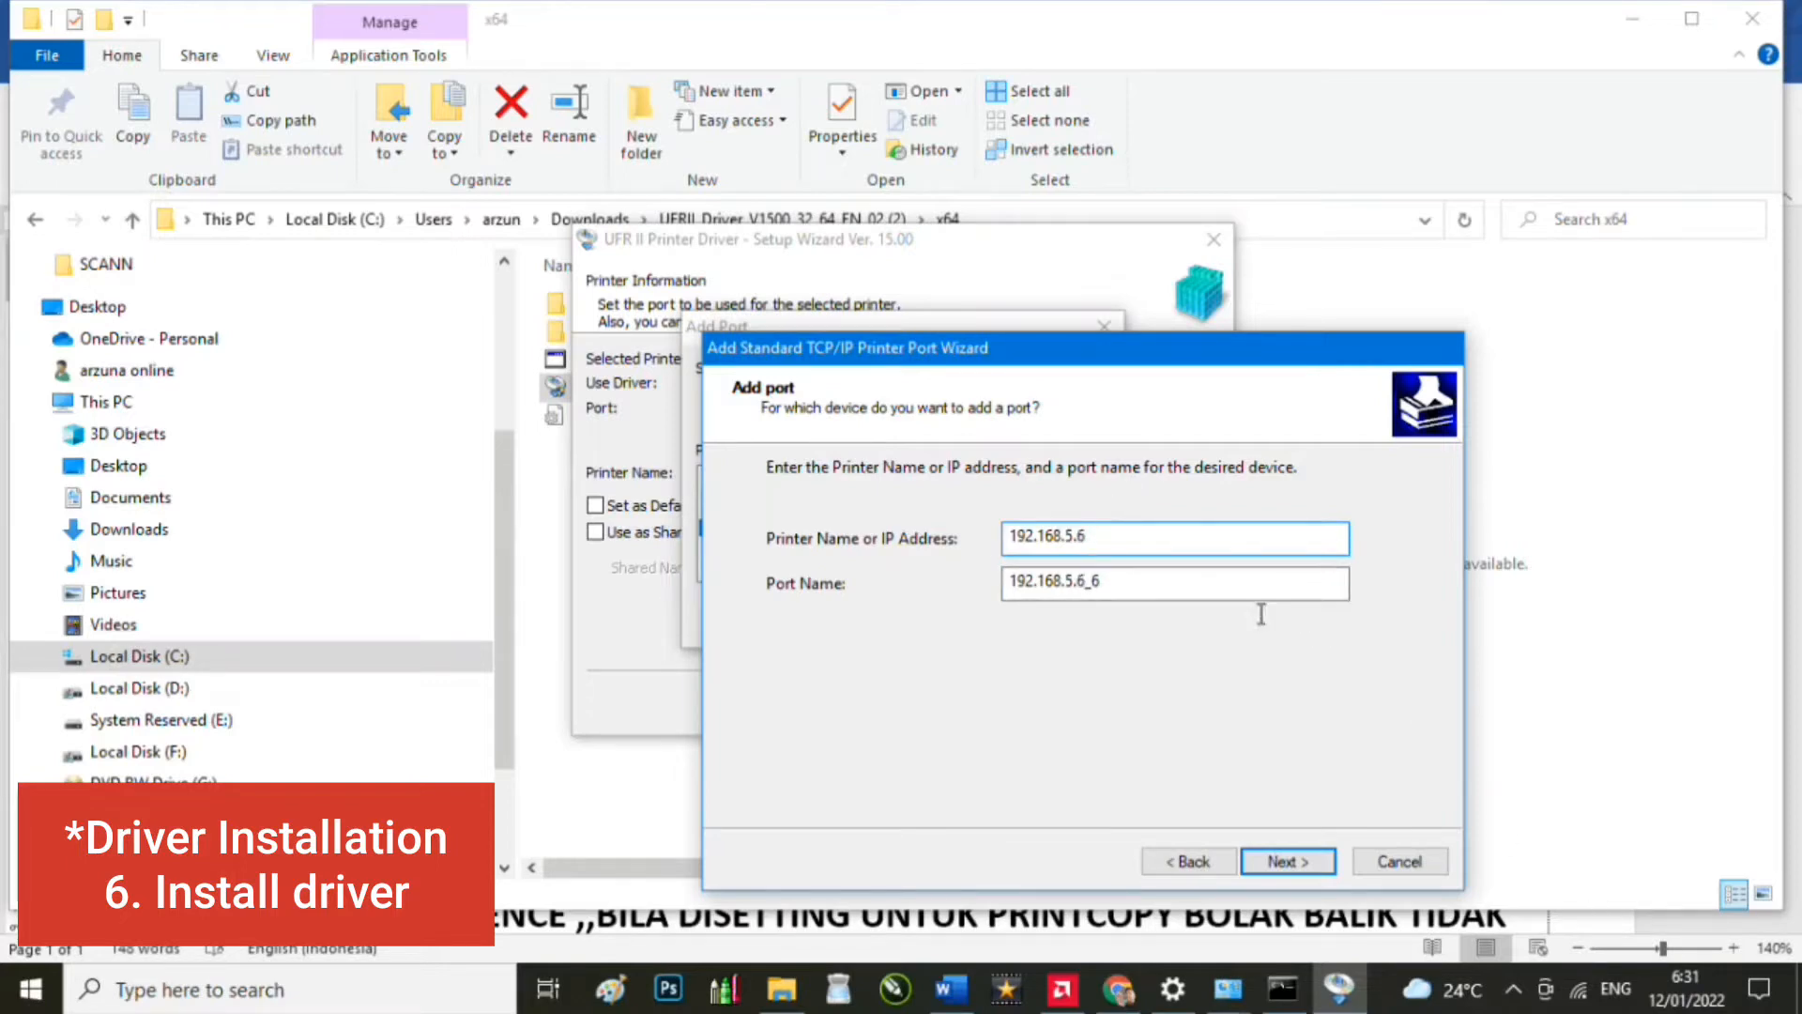
pyautogui.click(1310, 864)
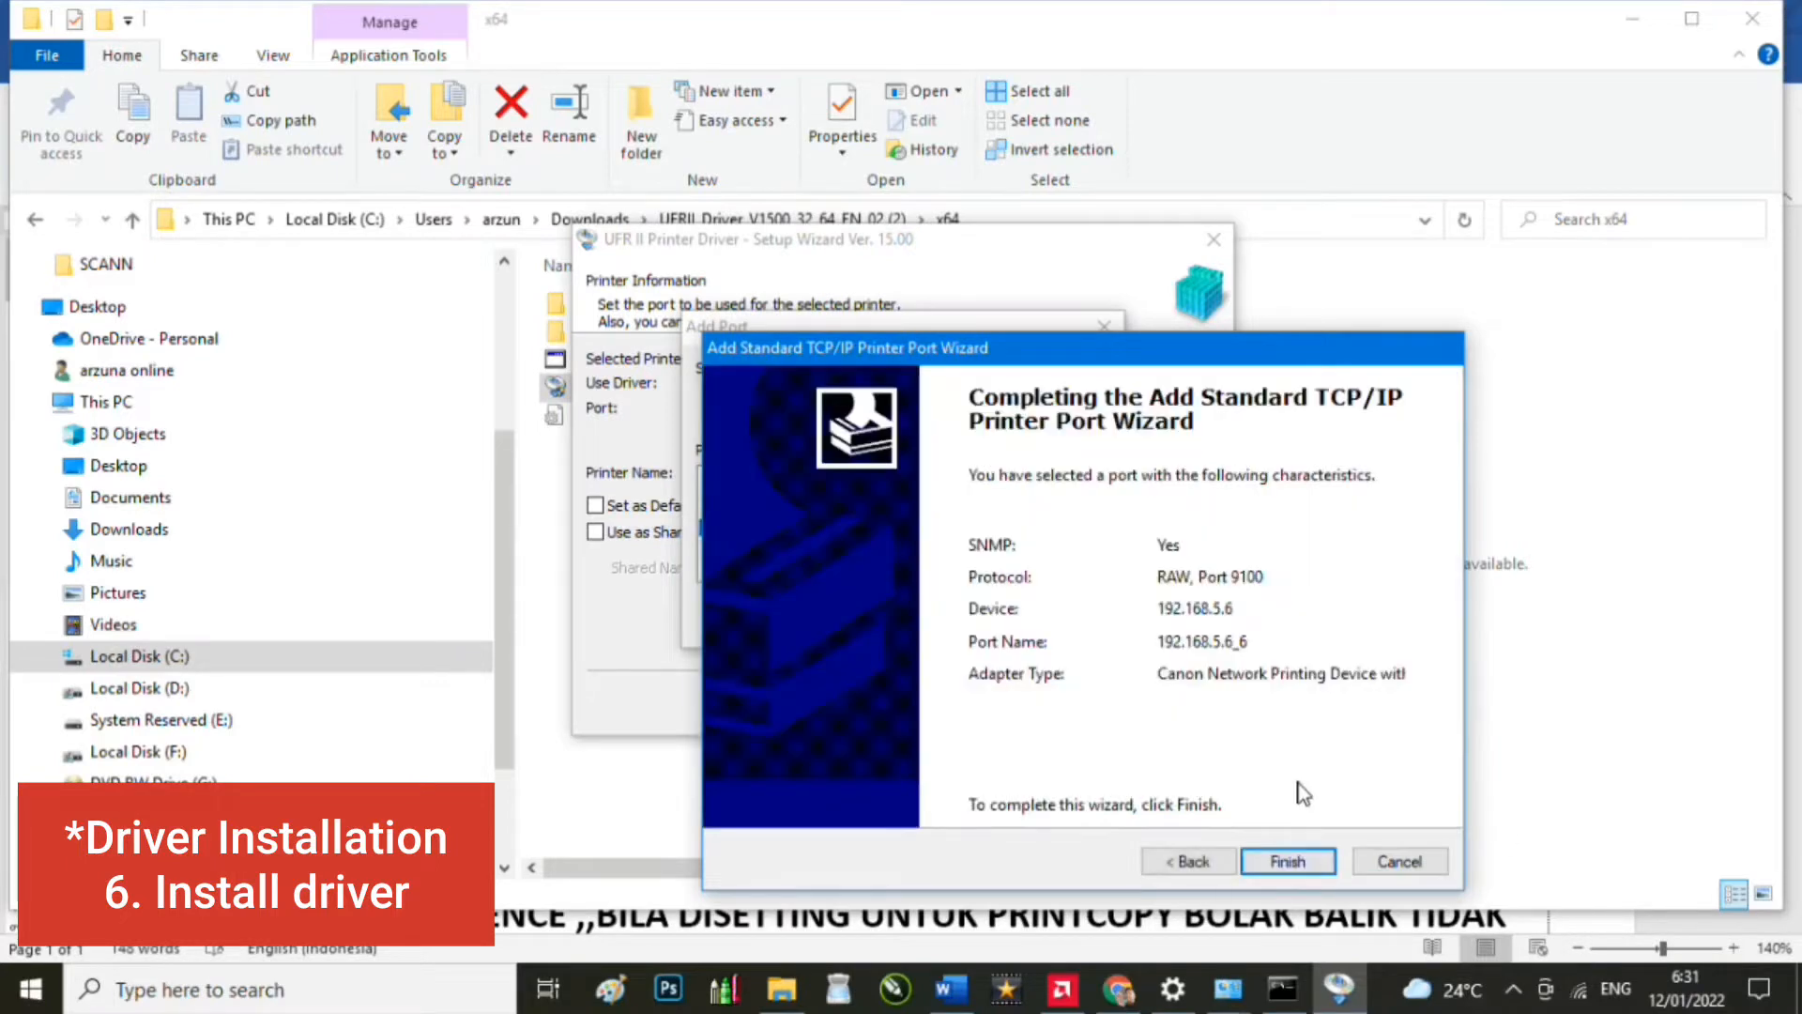
pyautogui.click(1286, 860)
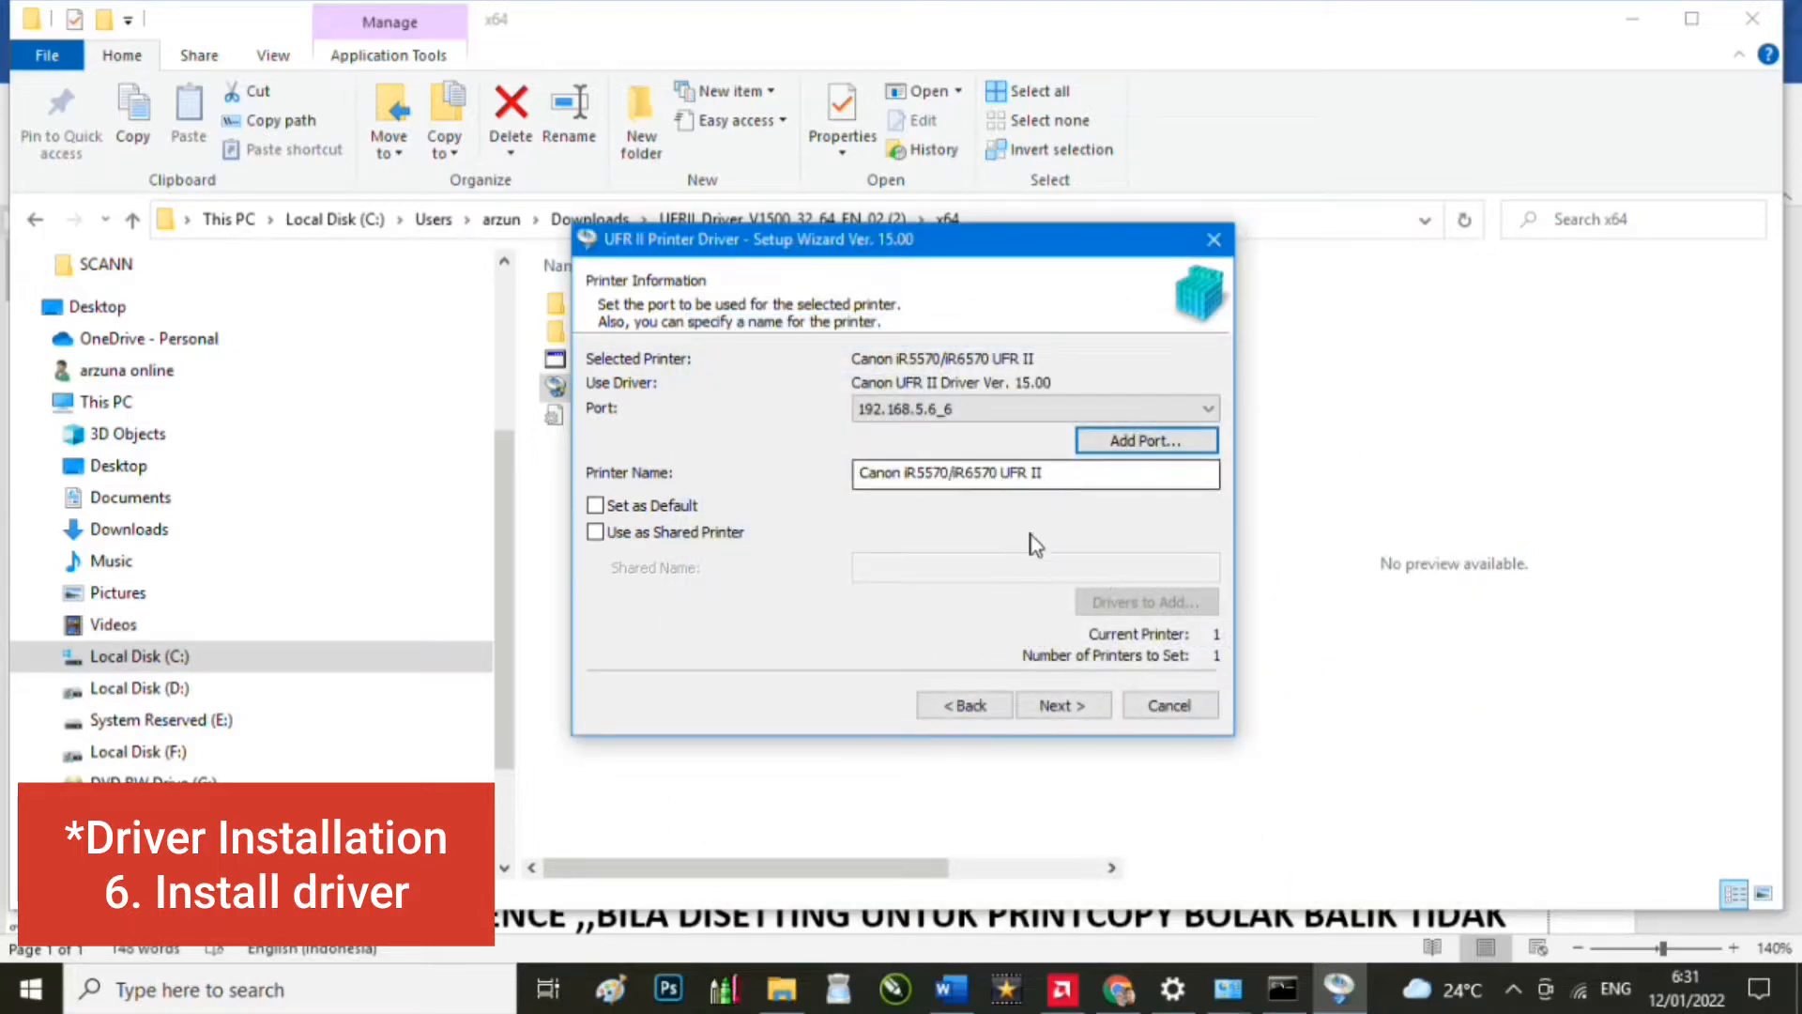
# Step: Install the iR5570/iR6570 driver on port 192.168.5.6_6 and tick Restart My Computer Now
pyautogui.click(1079, 709)
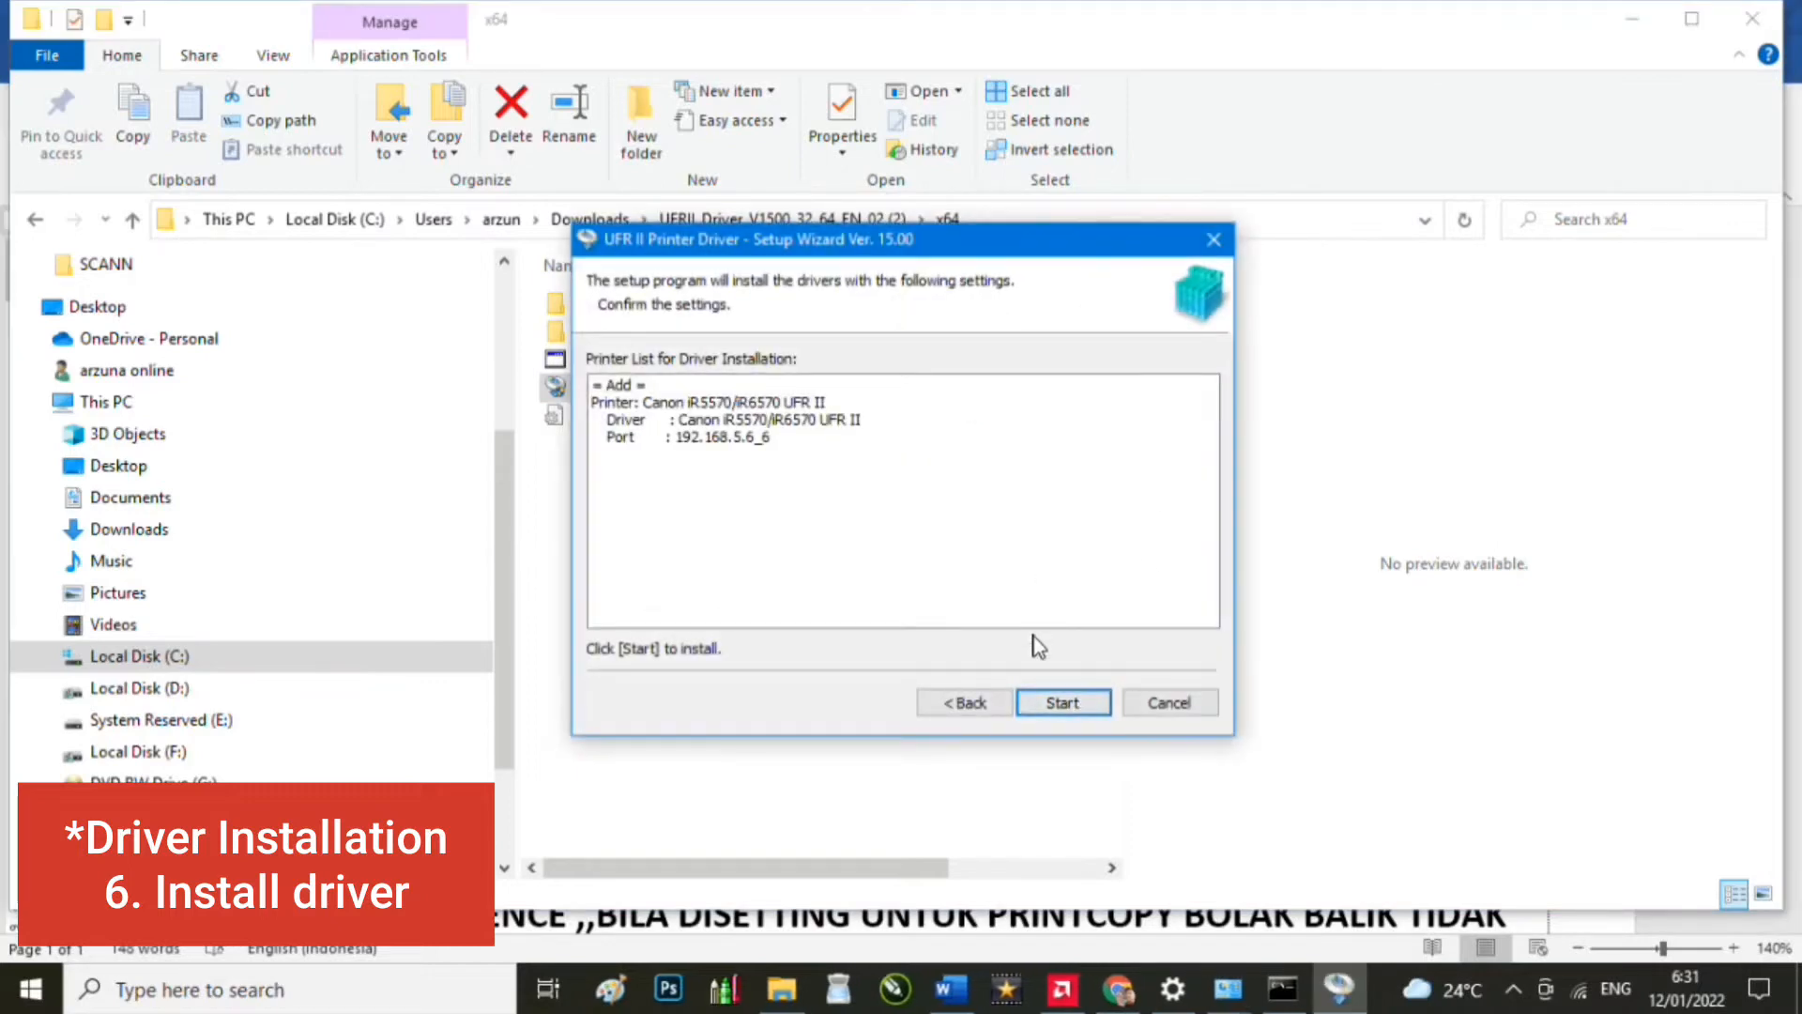
pyautogui.click(1063, 704)
pyautogui.click(930, 548)
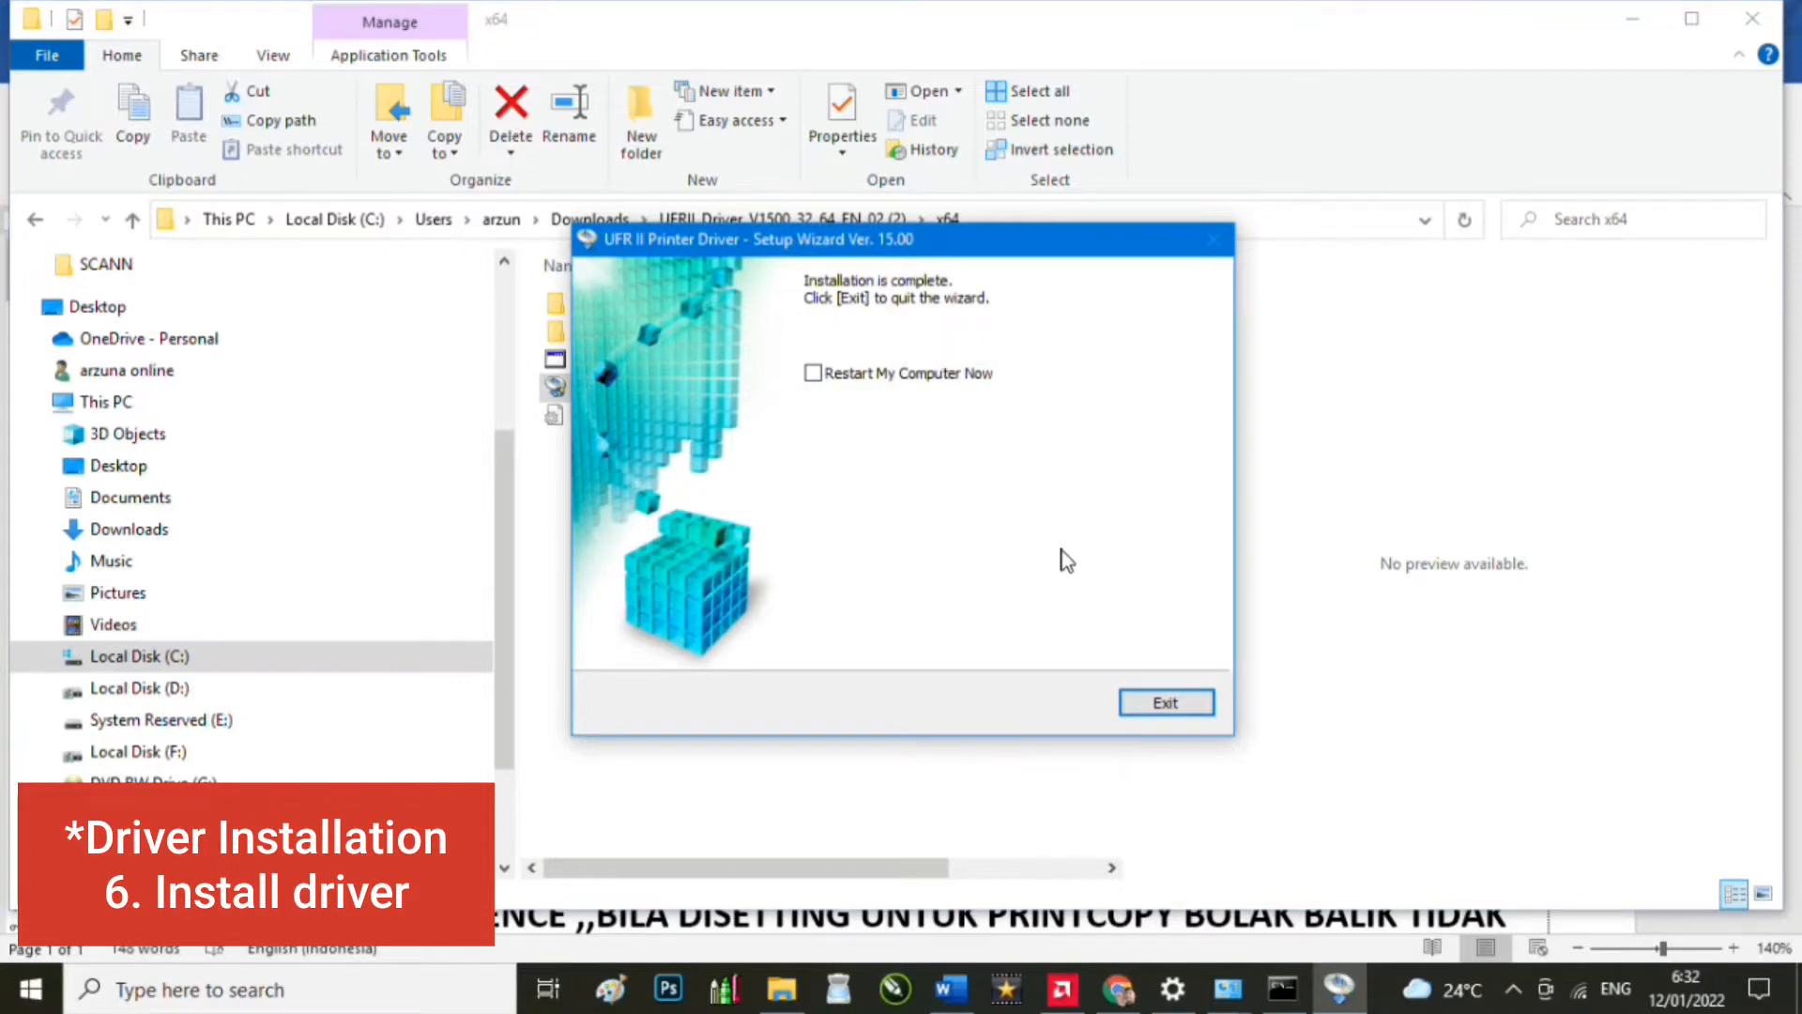
pyautogui.click(889, 376)
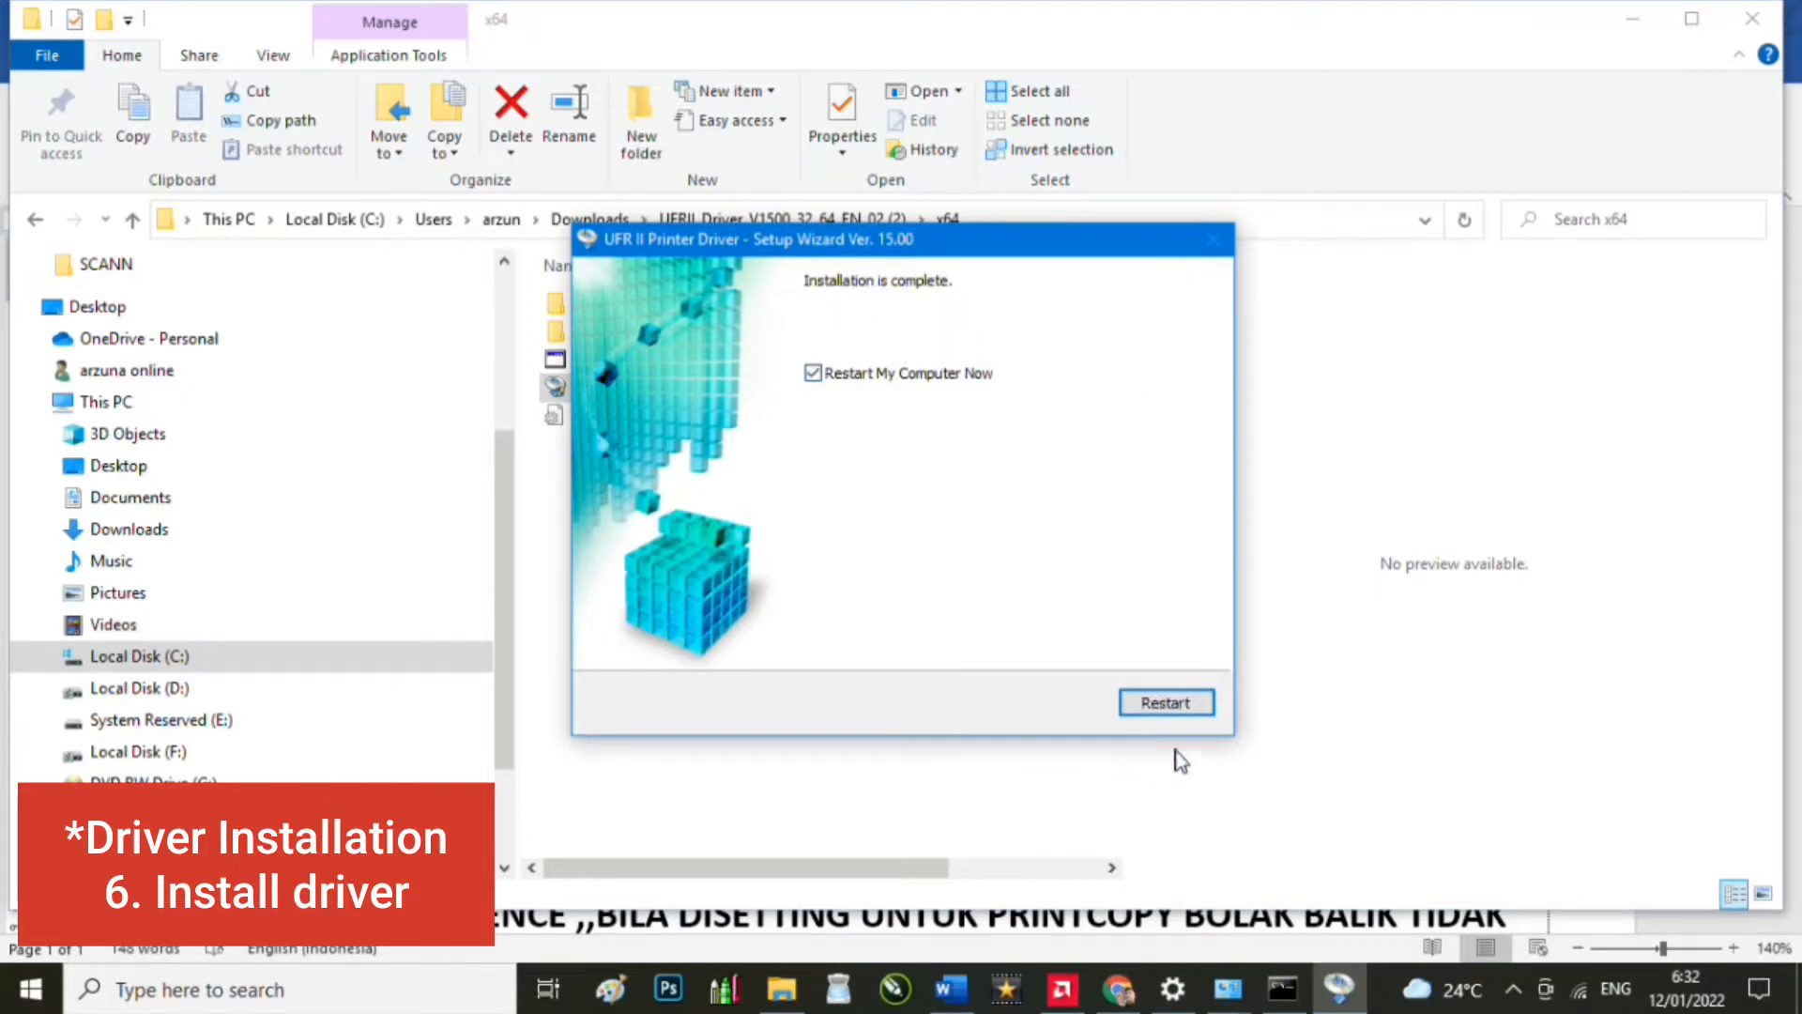
# Step: Restart the PC, return to checklist step 7 on F4 paper, and open Windows search
pyautogui.click(1191, 702)
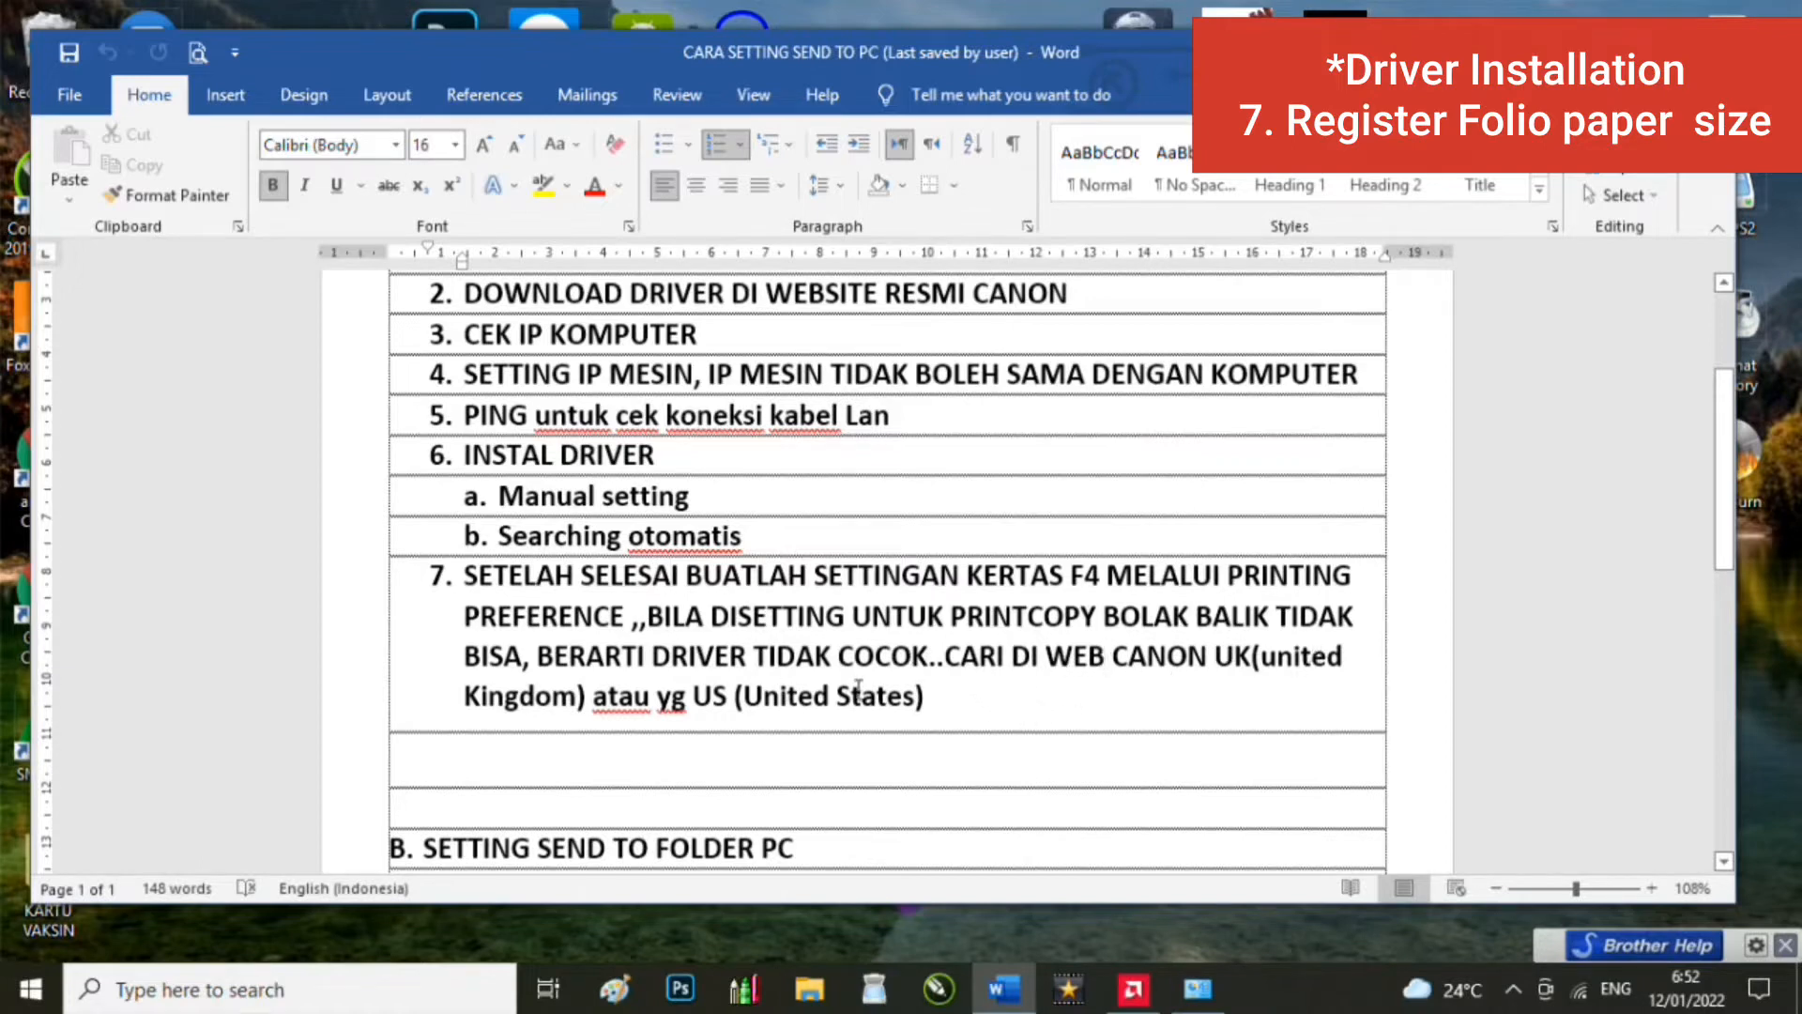
pyautogui.click(933, 699)
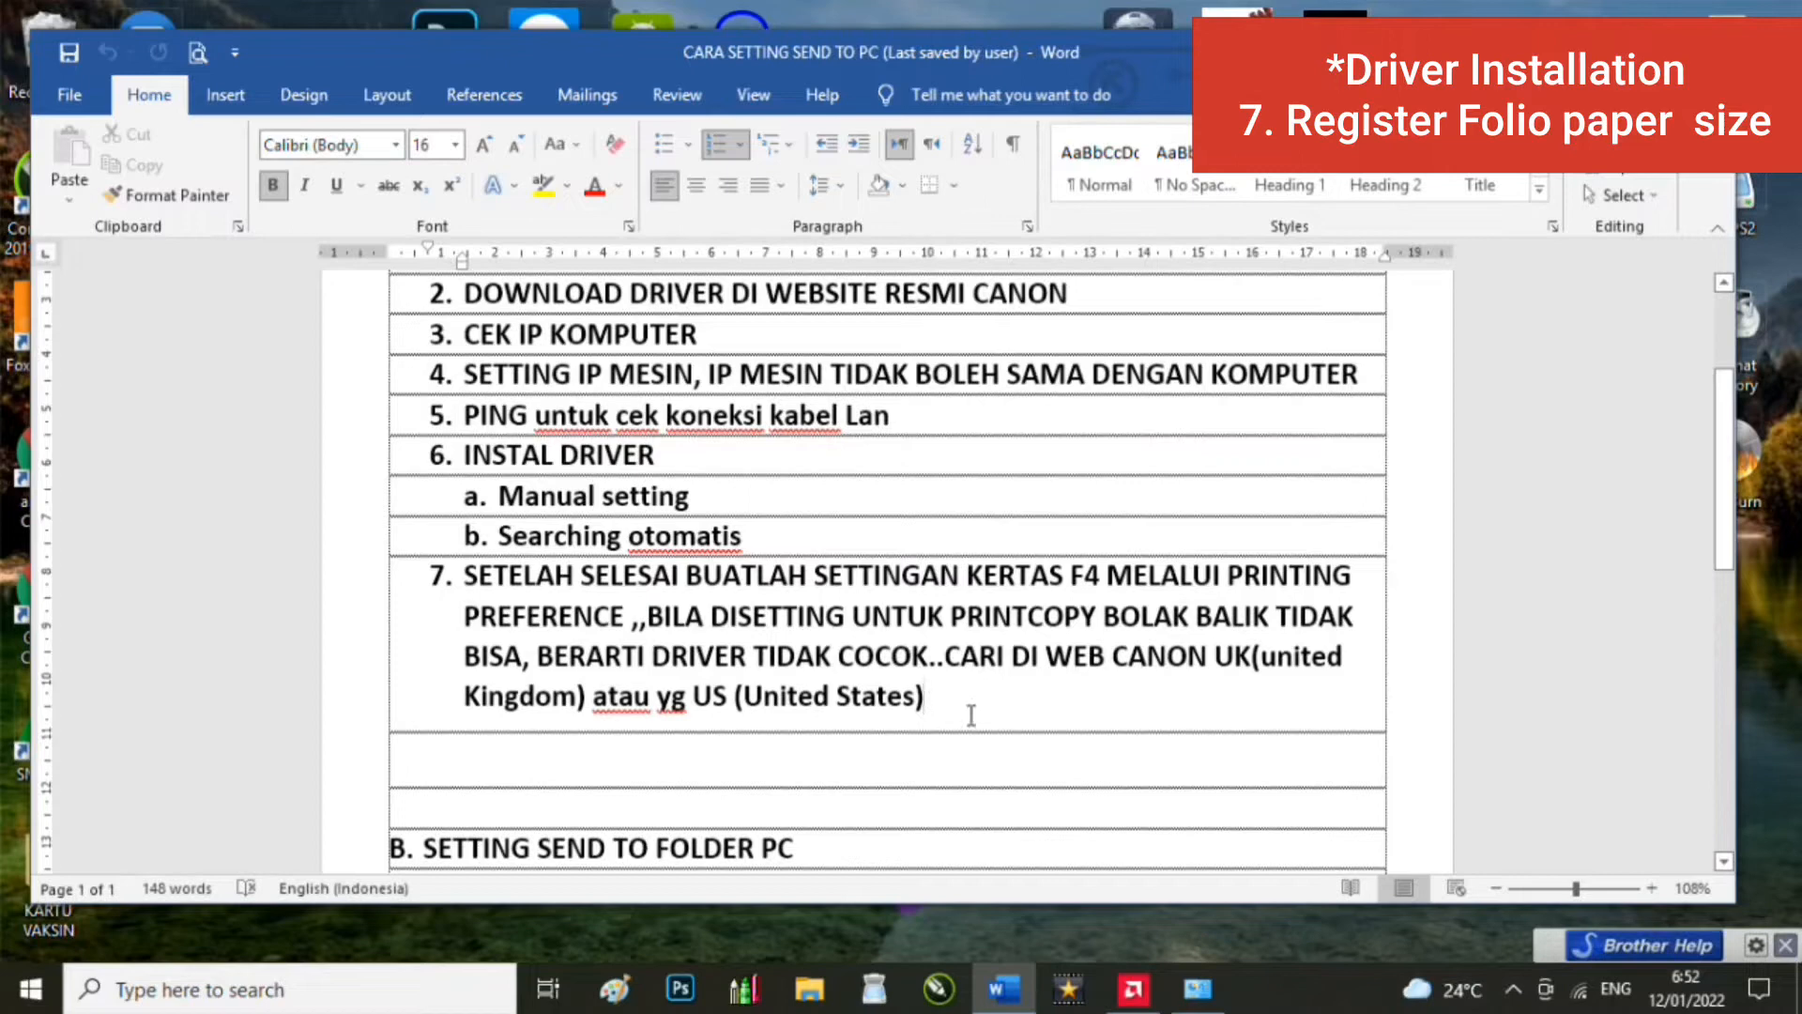
pyautogui.click(385, 994)
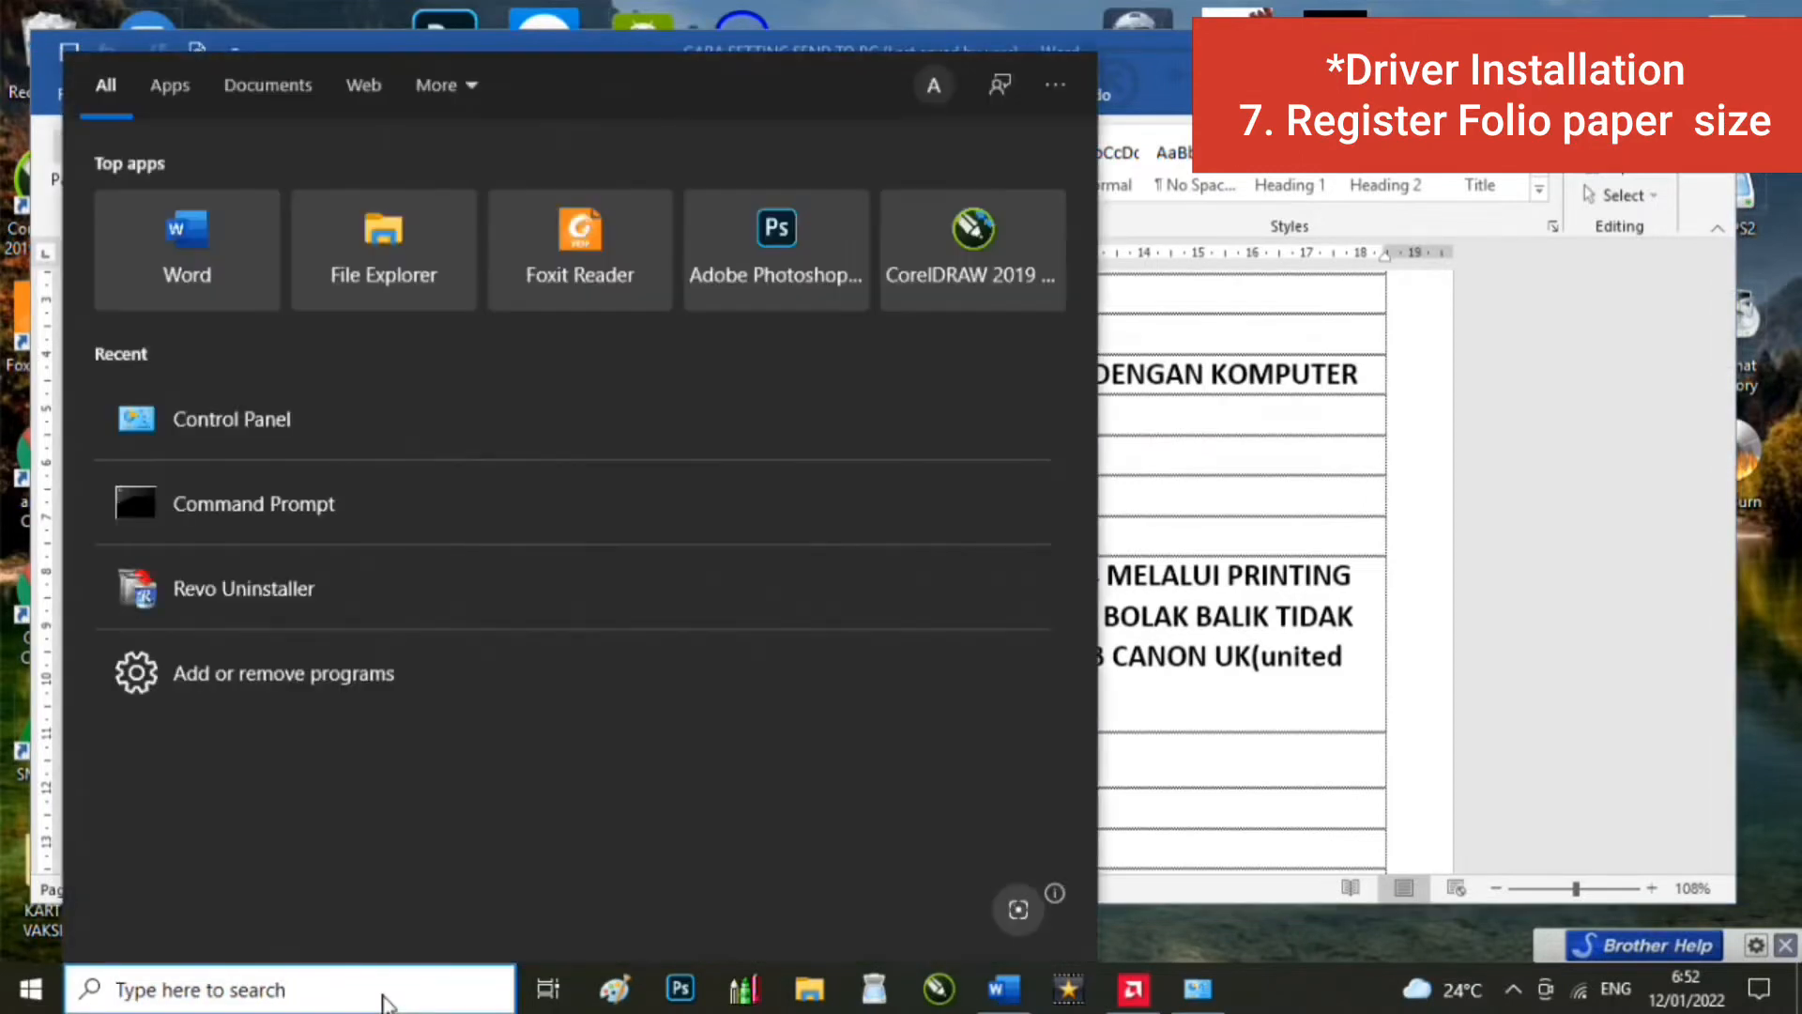
# Step: Open the Canon iR5570/iR6570 UFR II printing preferences from Control Panel's Devices and Printers
pyautogui.write('contr')
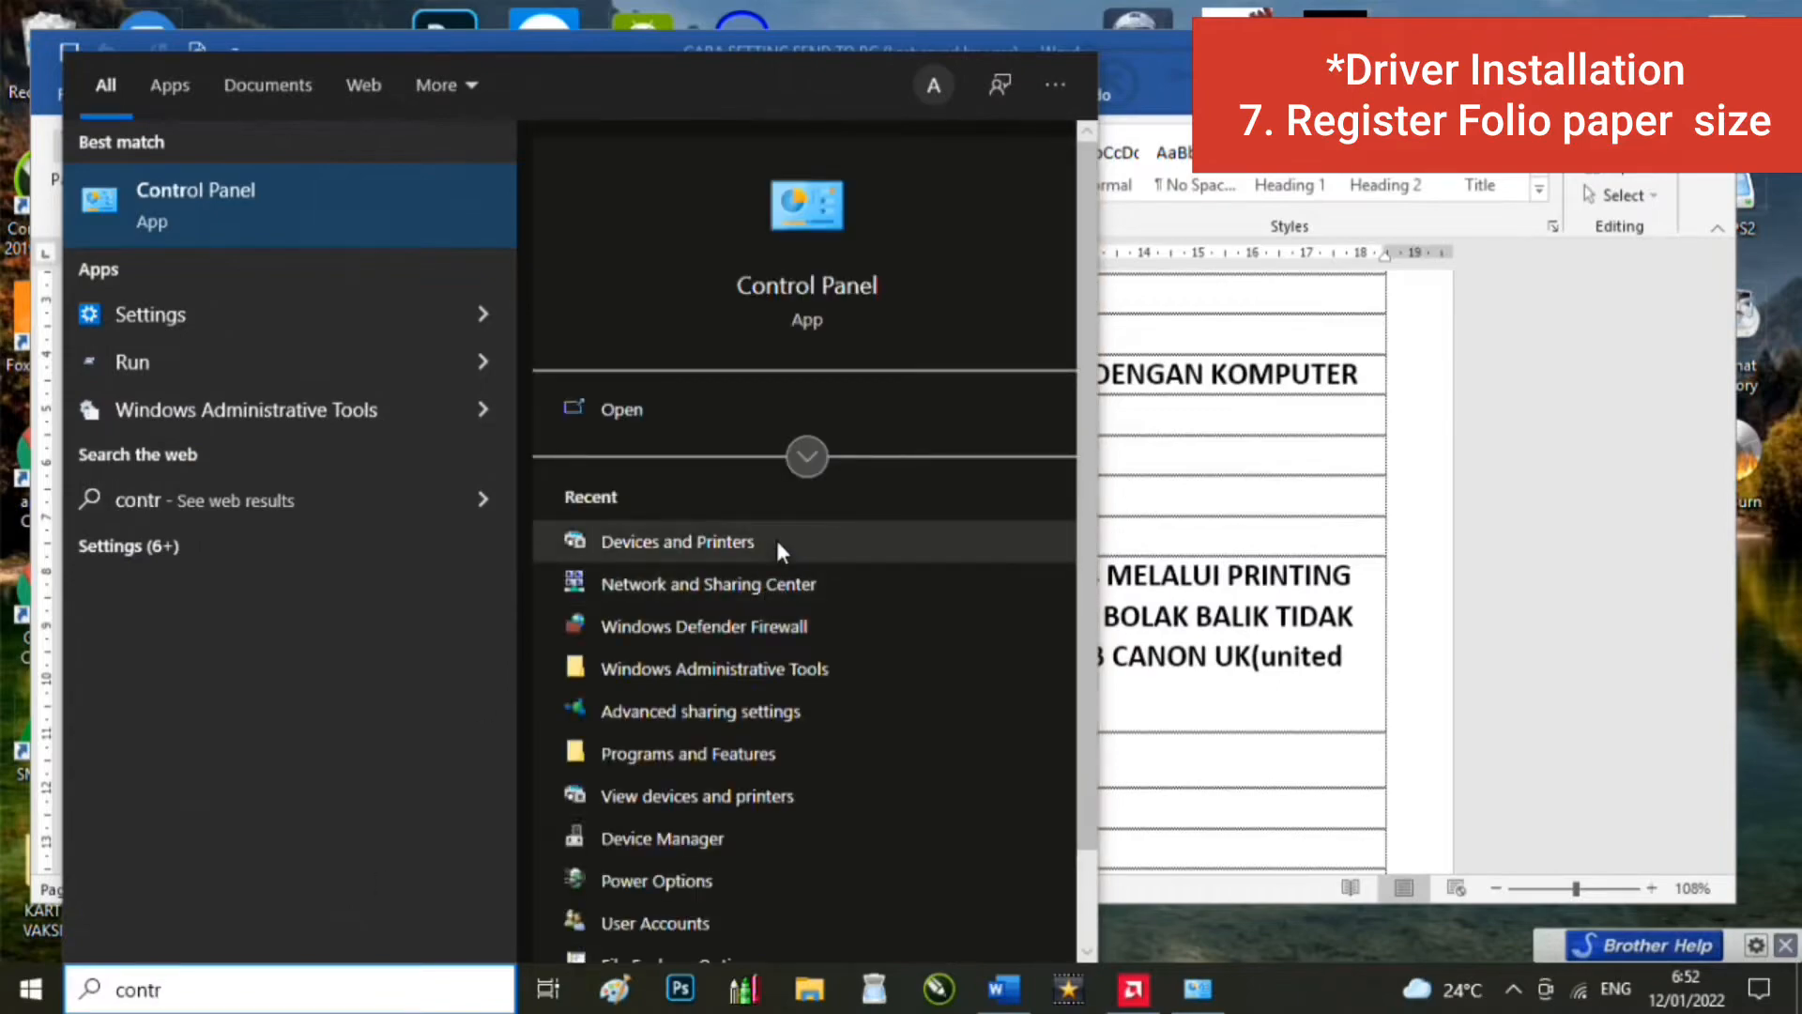
pyautogui.click(793, 308)
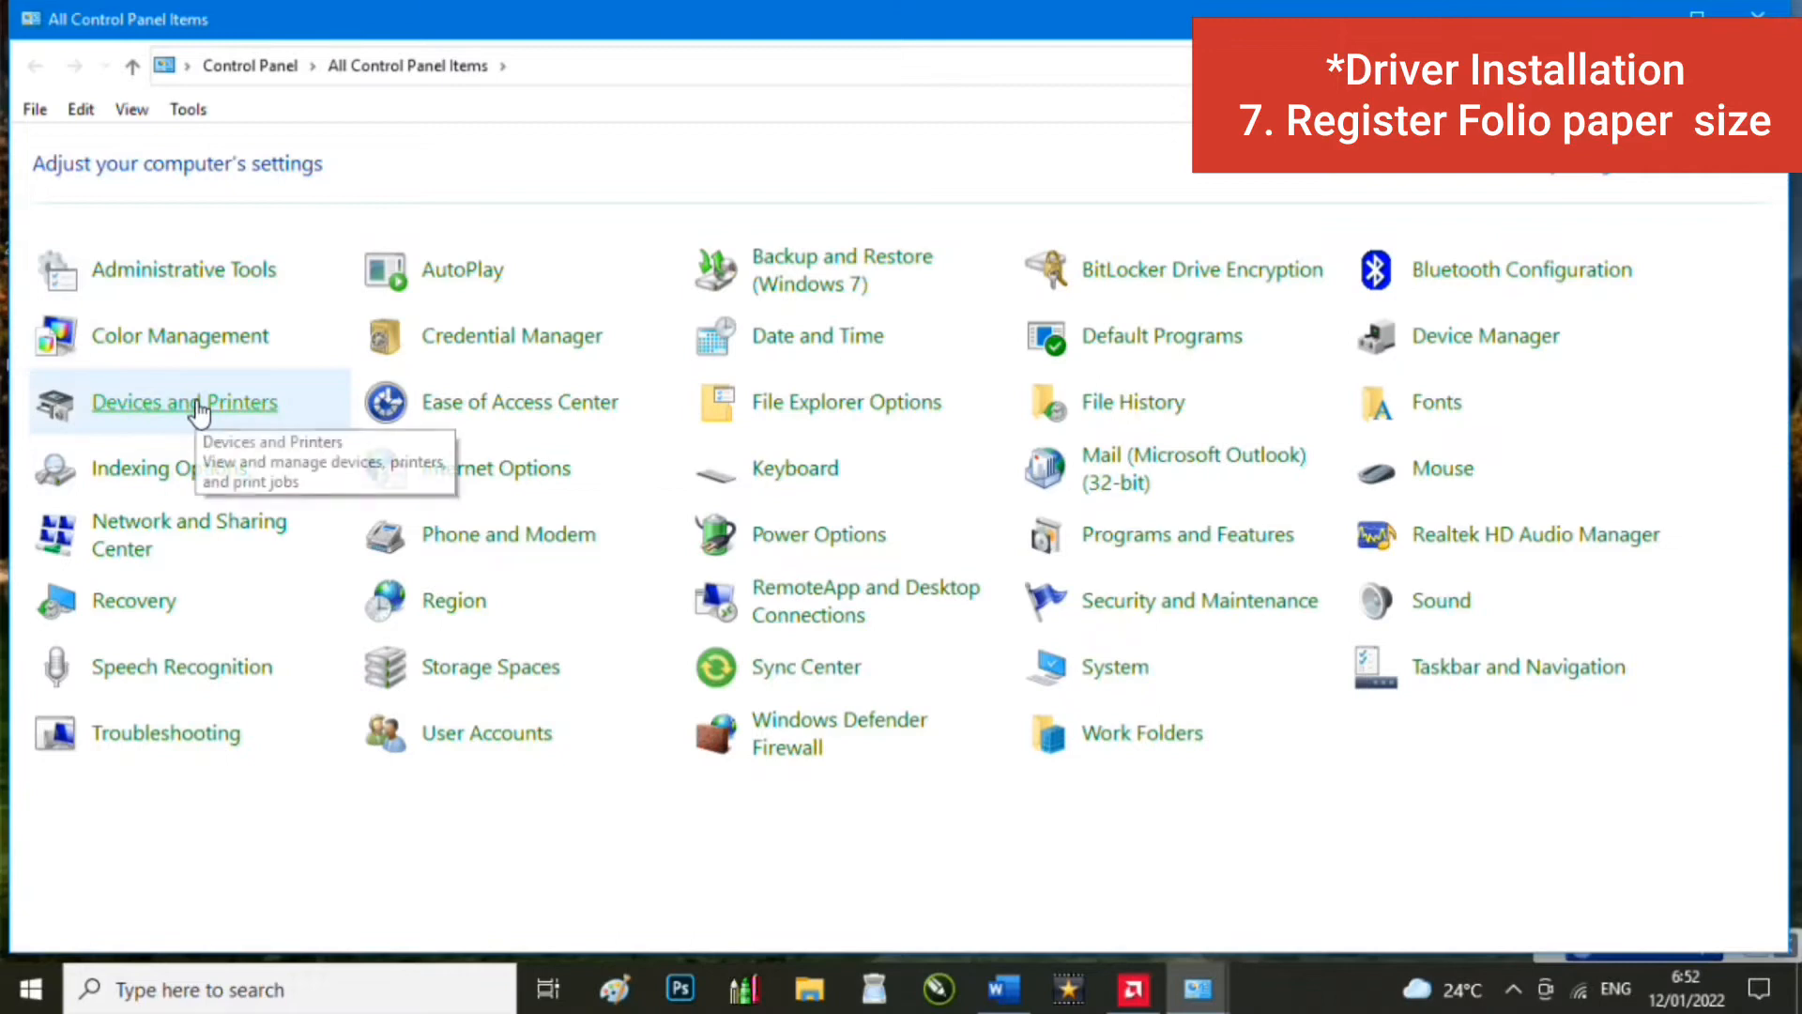
pyautogui.click(199, 405)
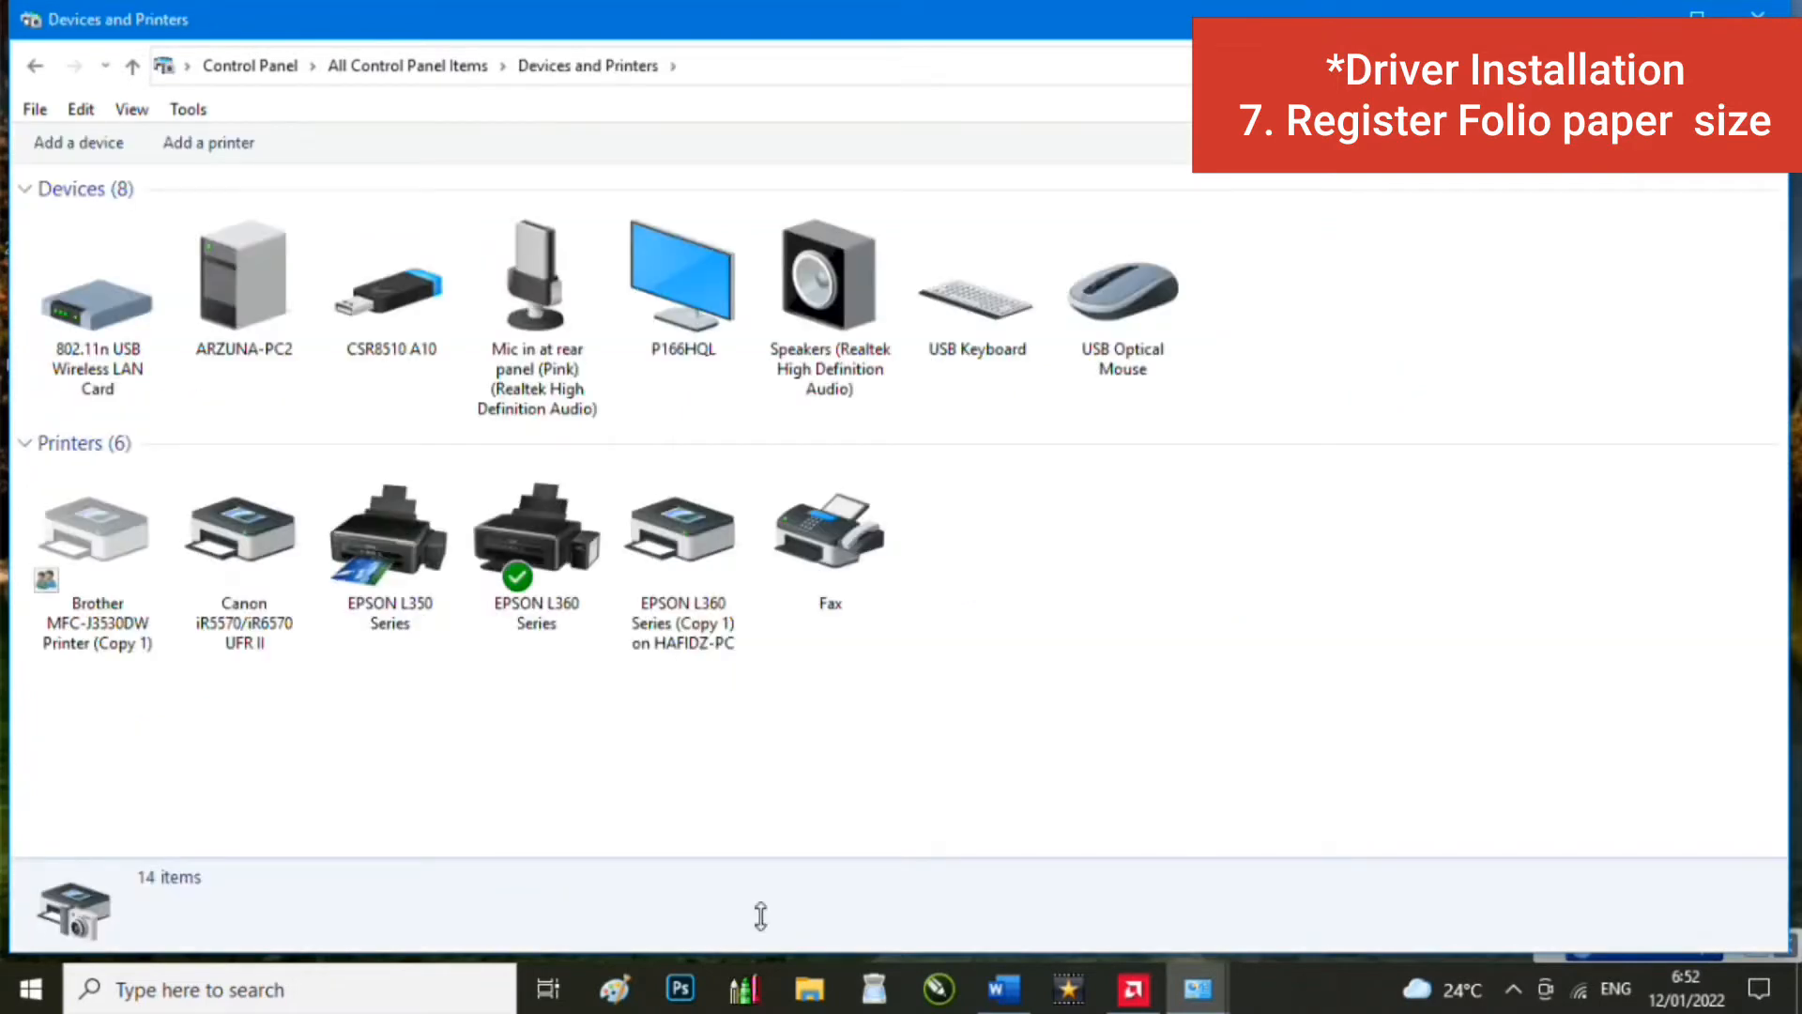
pyautogui.click(214, 599)
pyautogui.rightClick(213, 593)
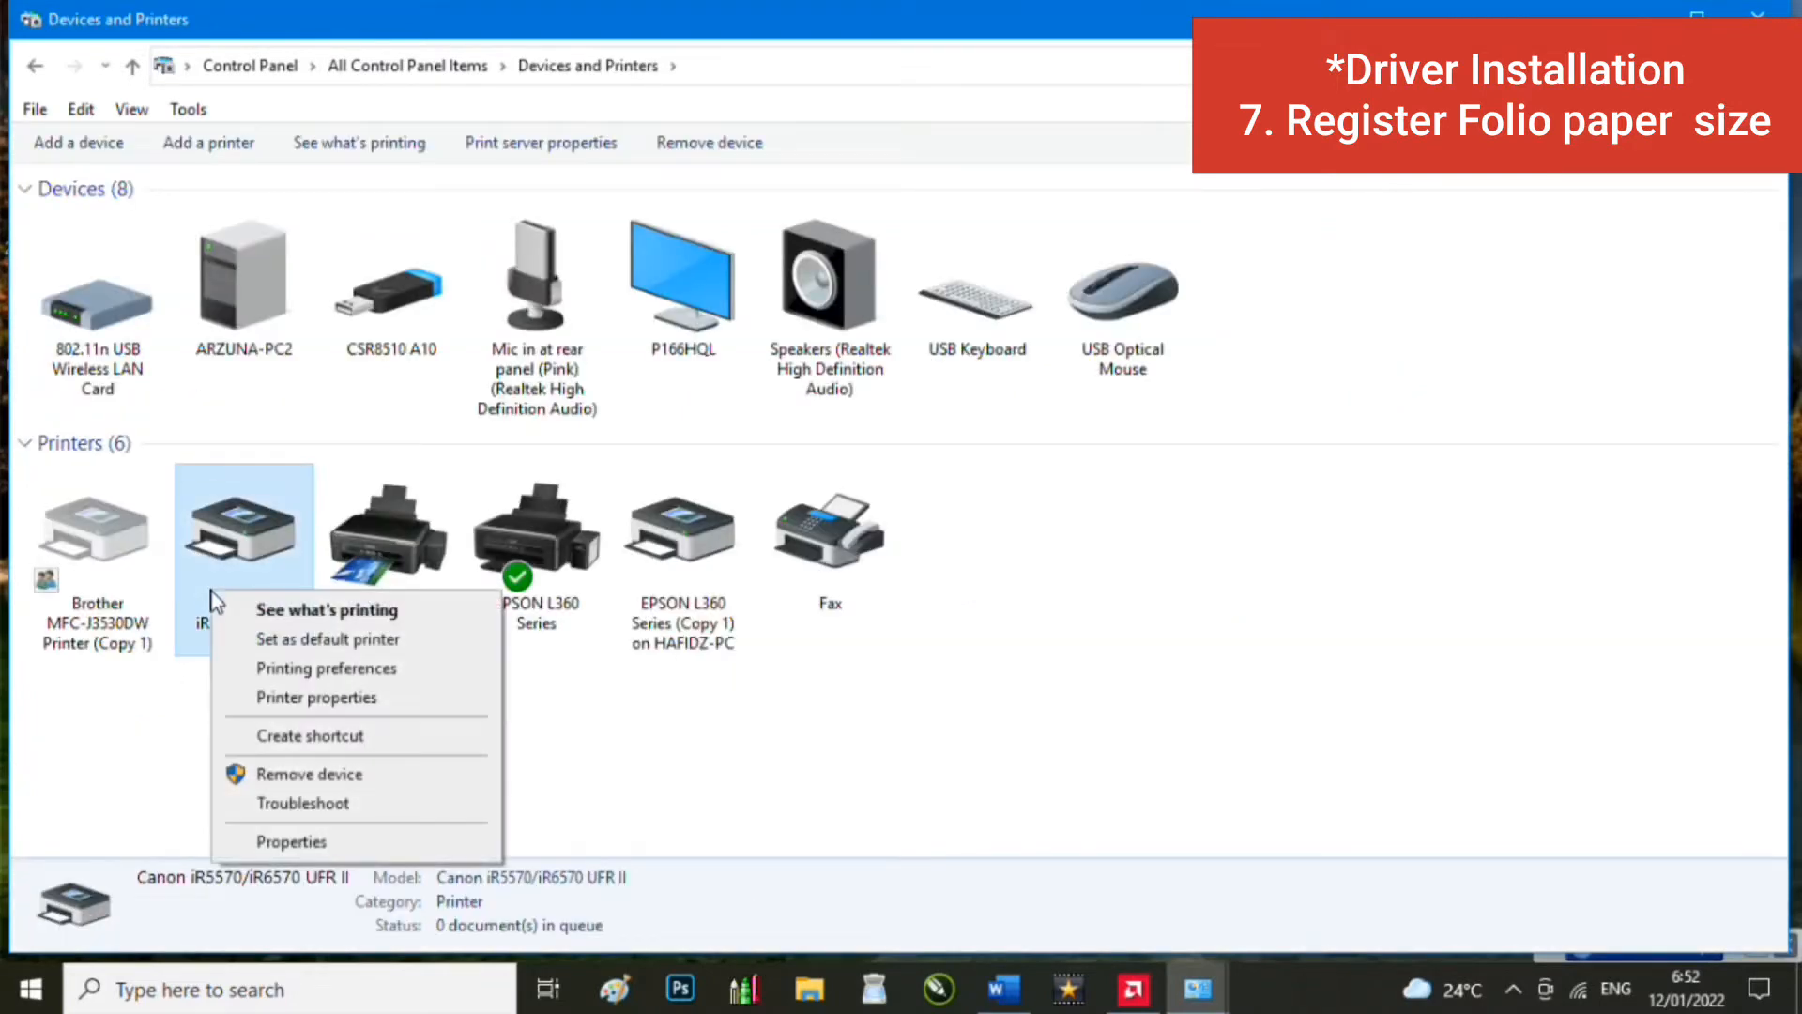
pyautogui.click(324, 667)
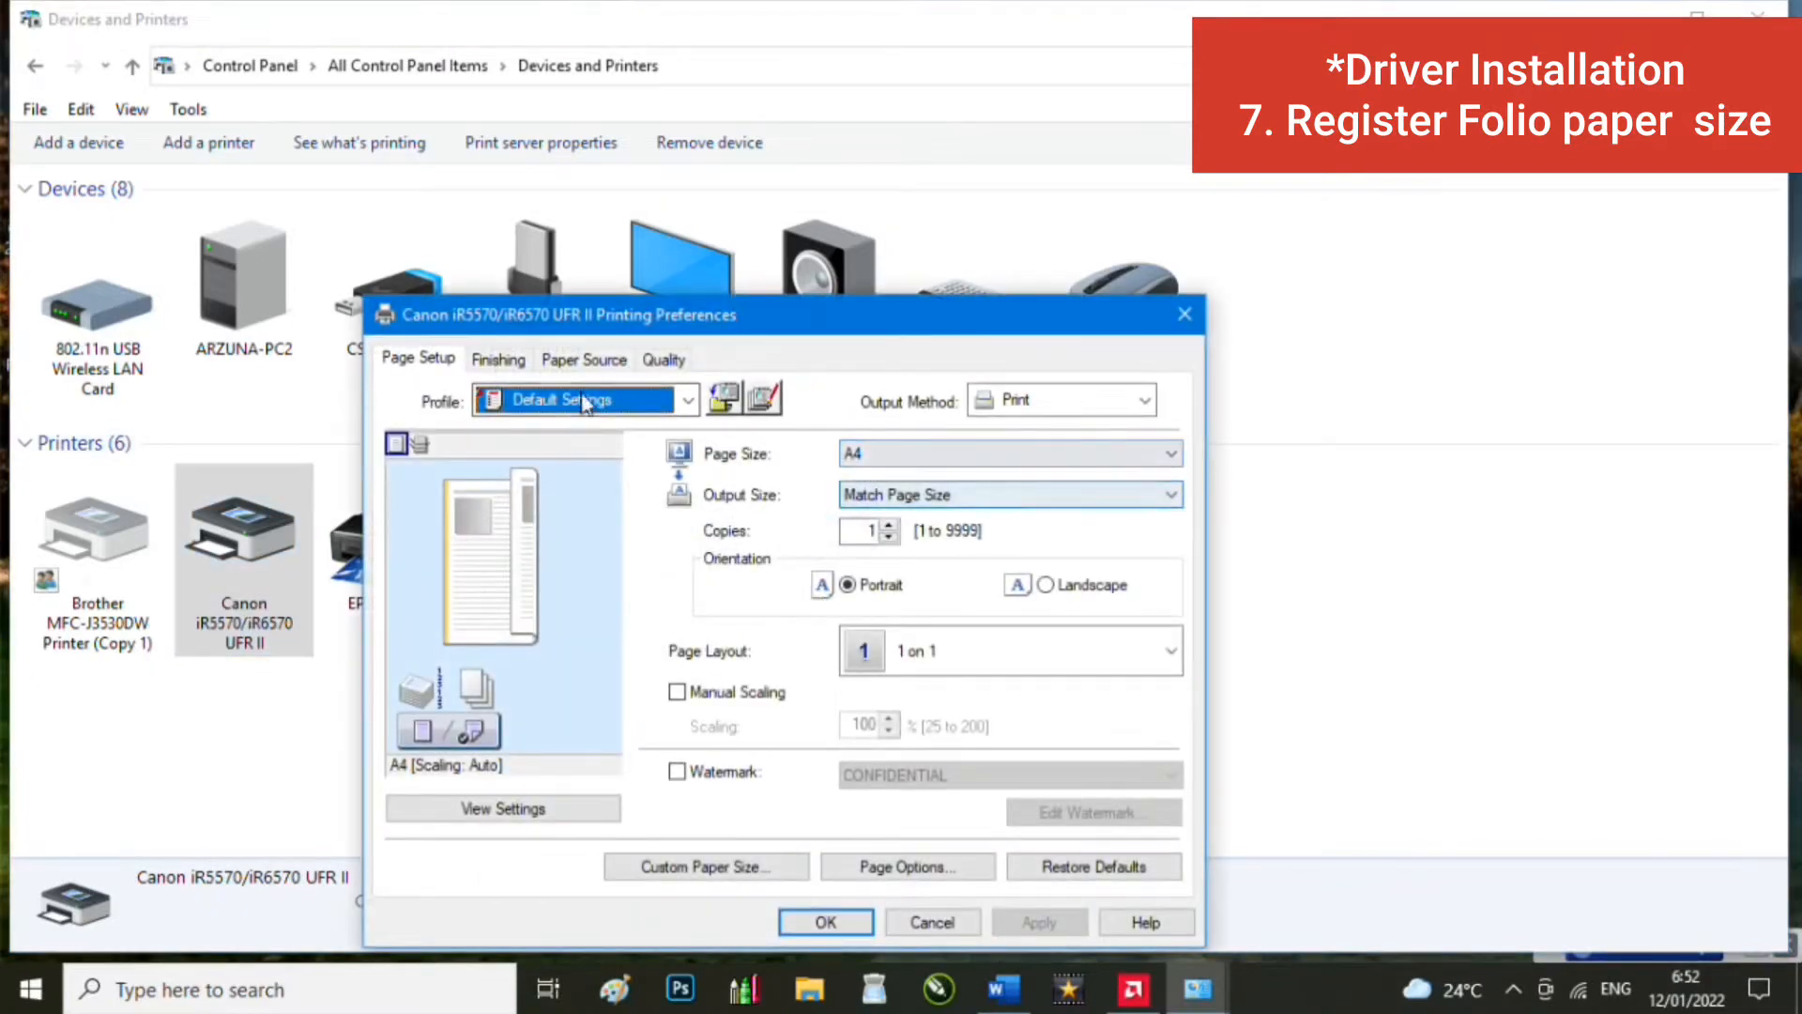
# Step: Register custom paper size 'F4' at 215 × 330 mm, overwriting the existing F4 entry
pyautogui.click(692, 869)
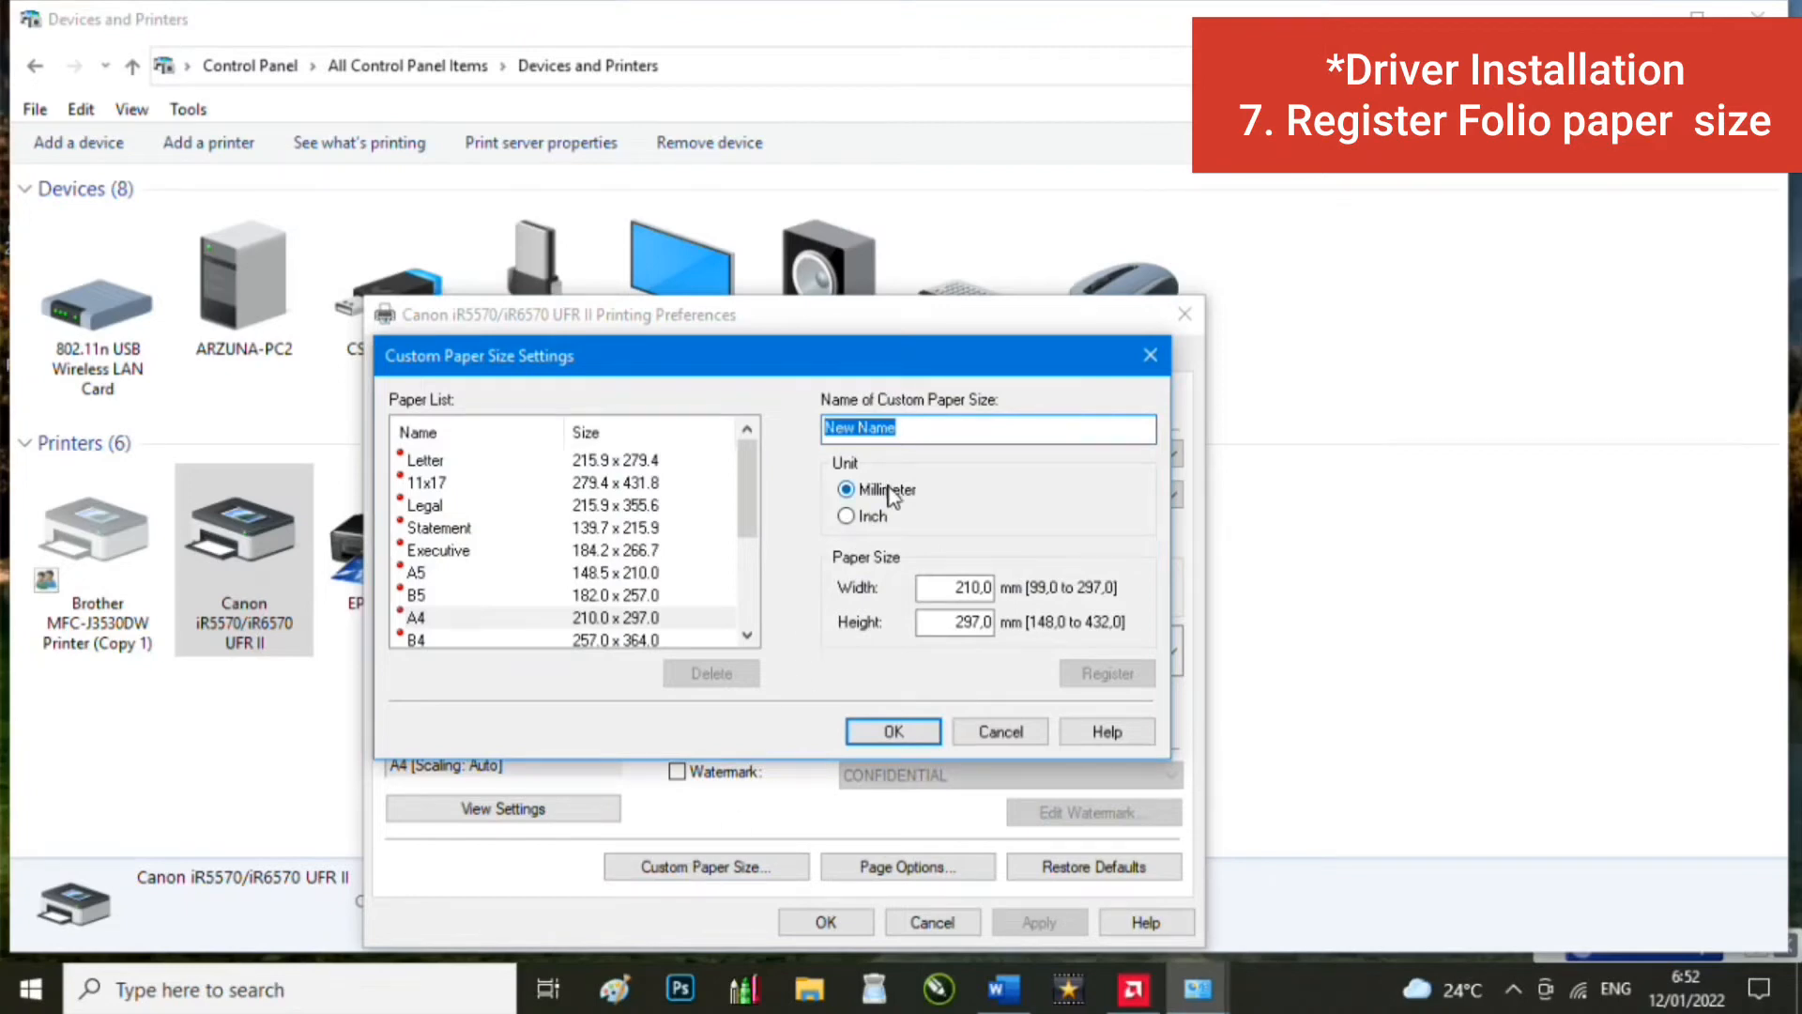
pyautogui.write('F')
pyautogui.press('BackSpace')
pyautogui.press('capslock')
pyautogui.write('F4')
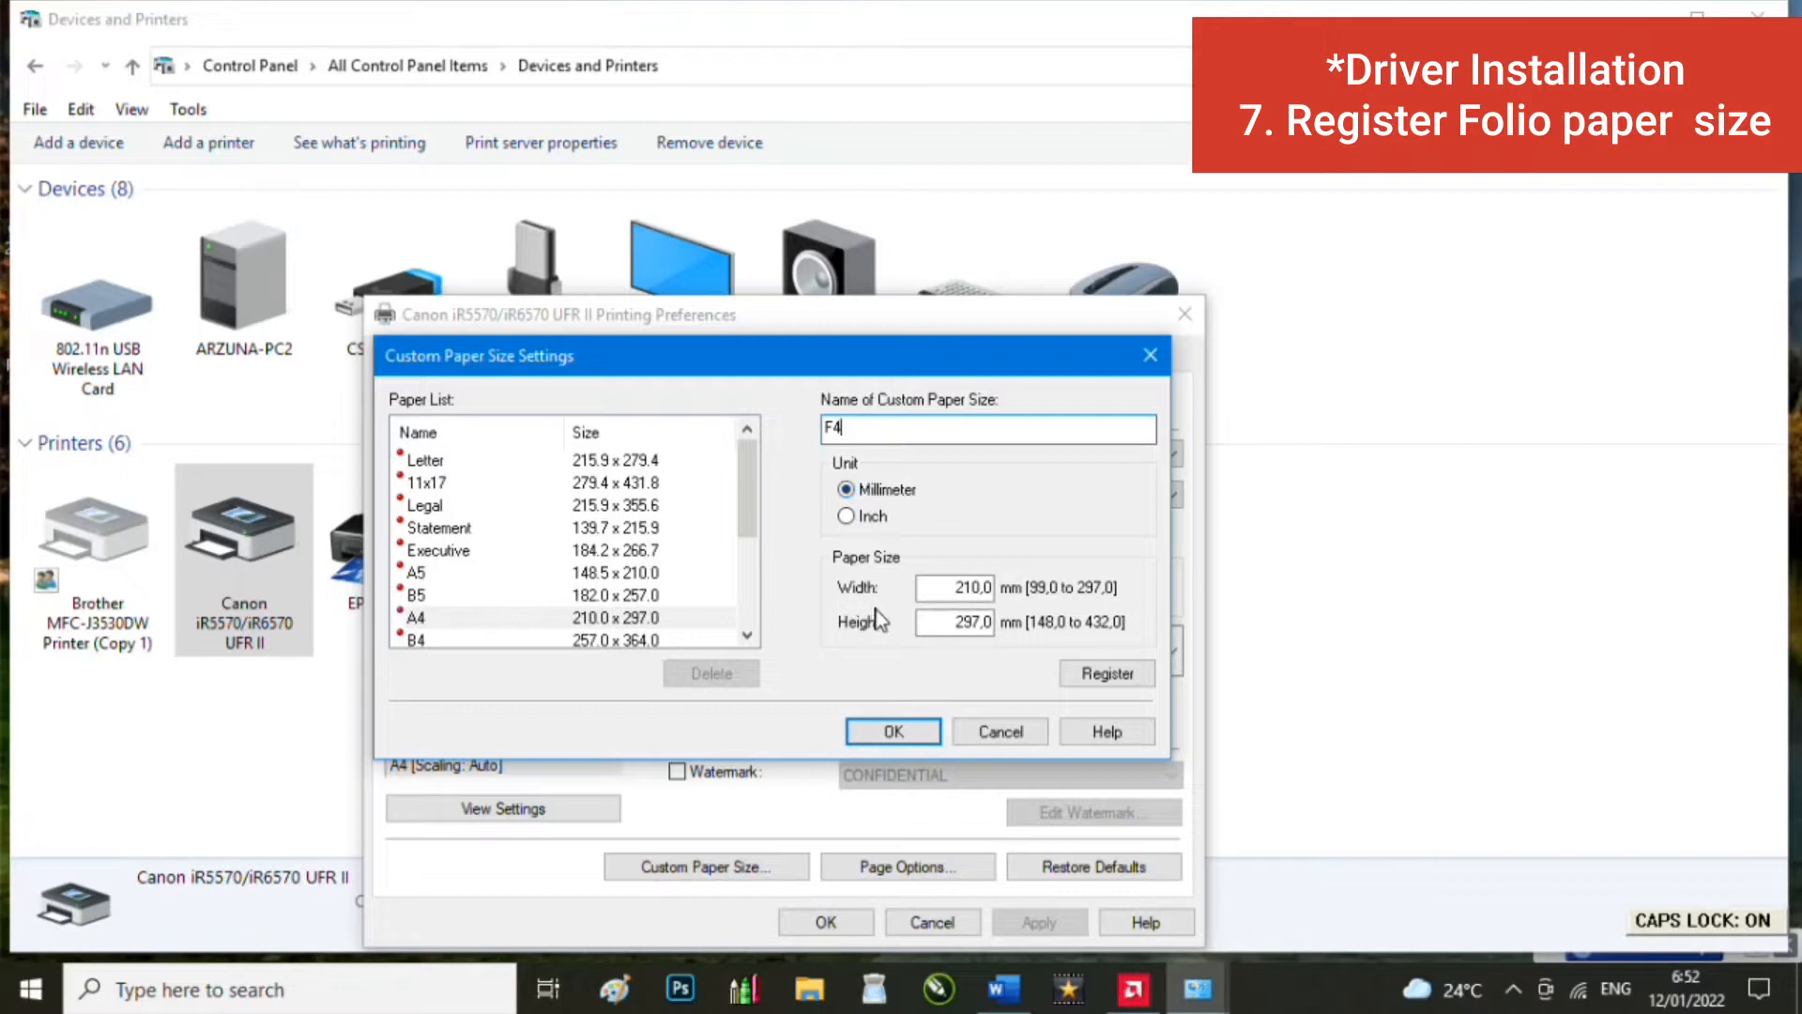
pyautogui.doubleClick(991, 590)
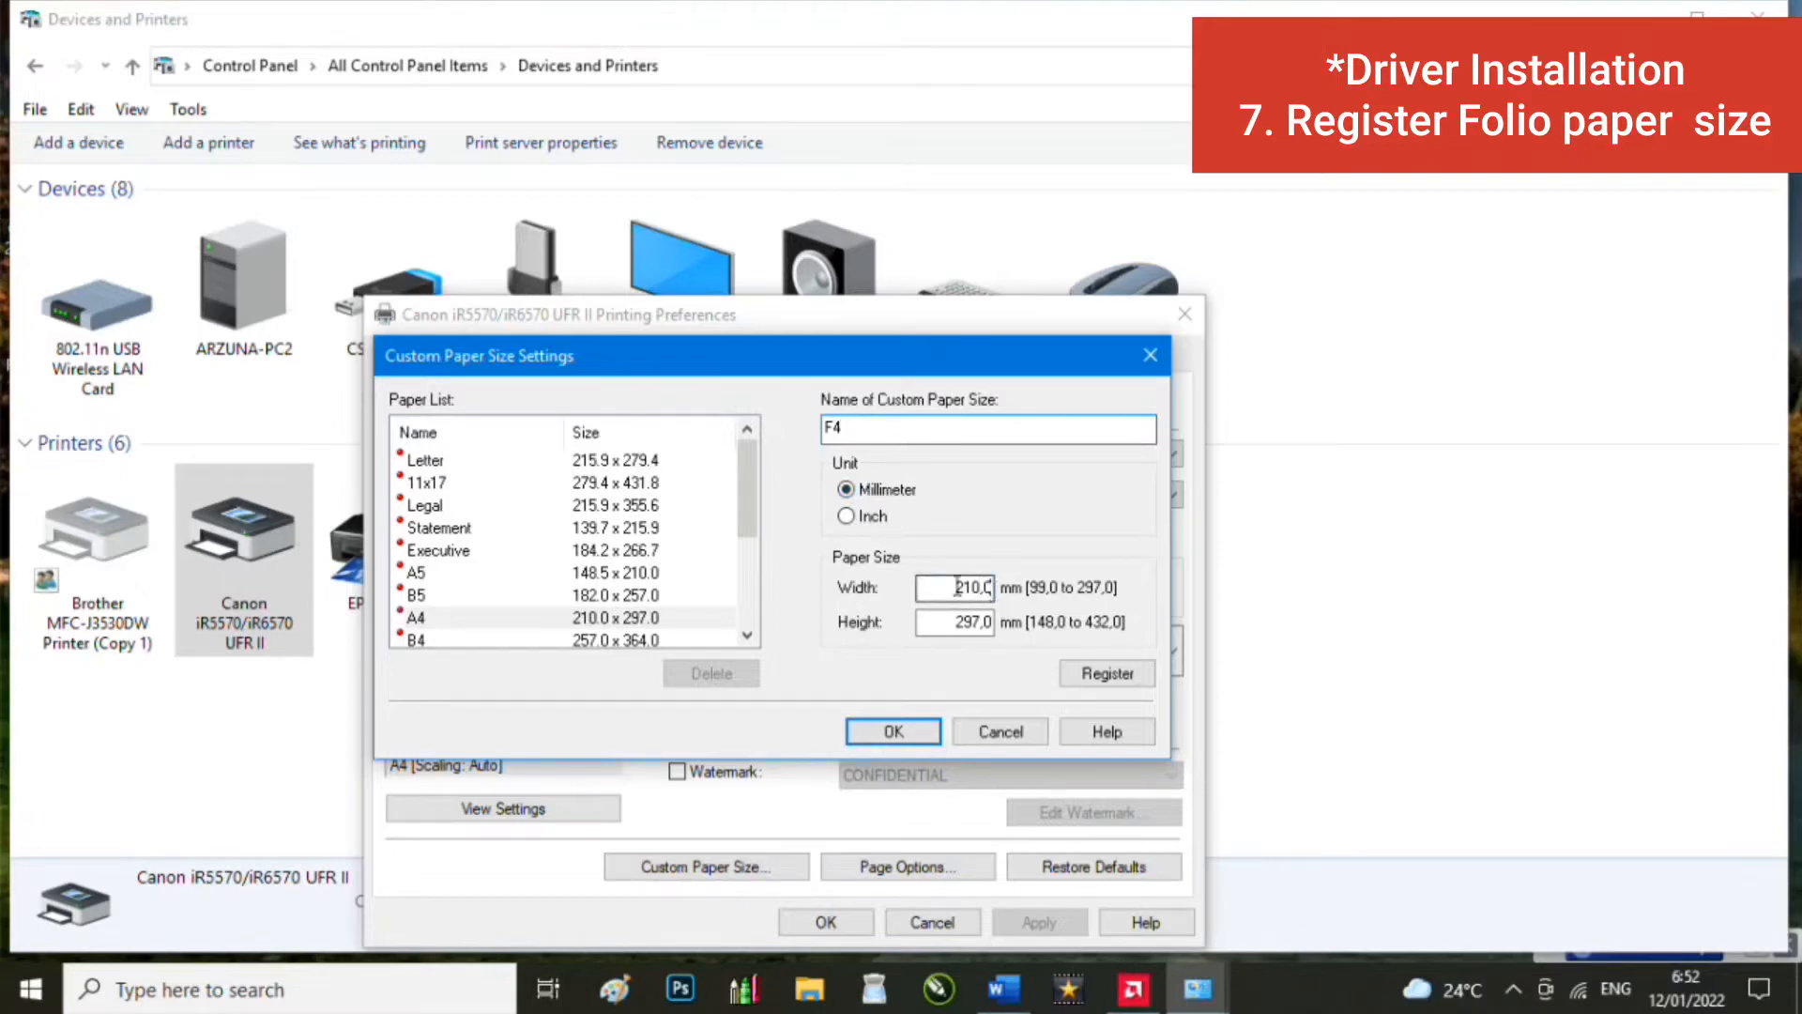
pyautogui.write('215')
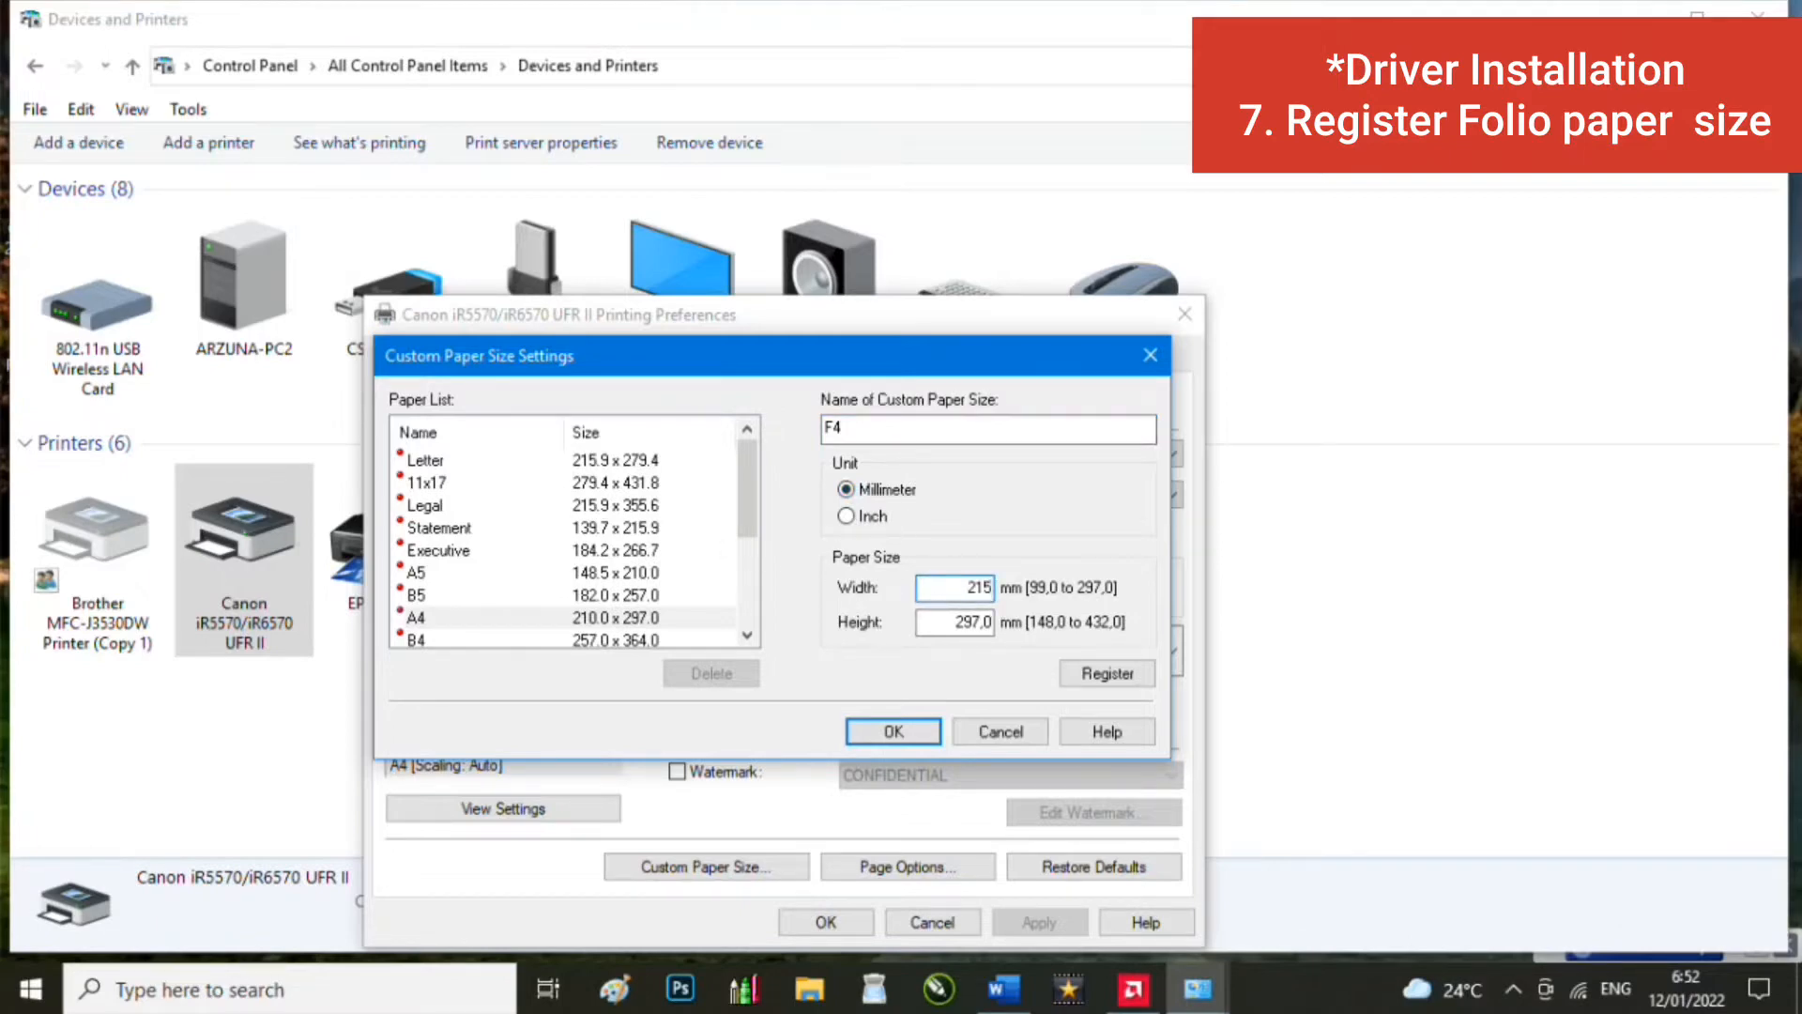
pyautogui.doubleClick(925, 631)
pyautogui.write('330')
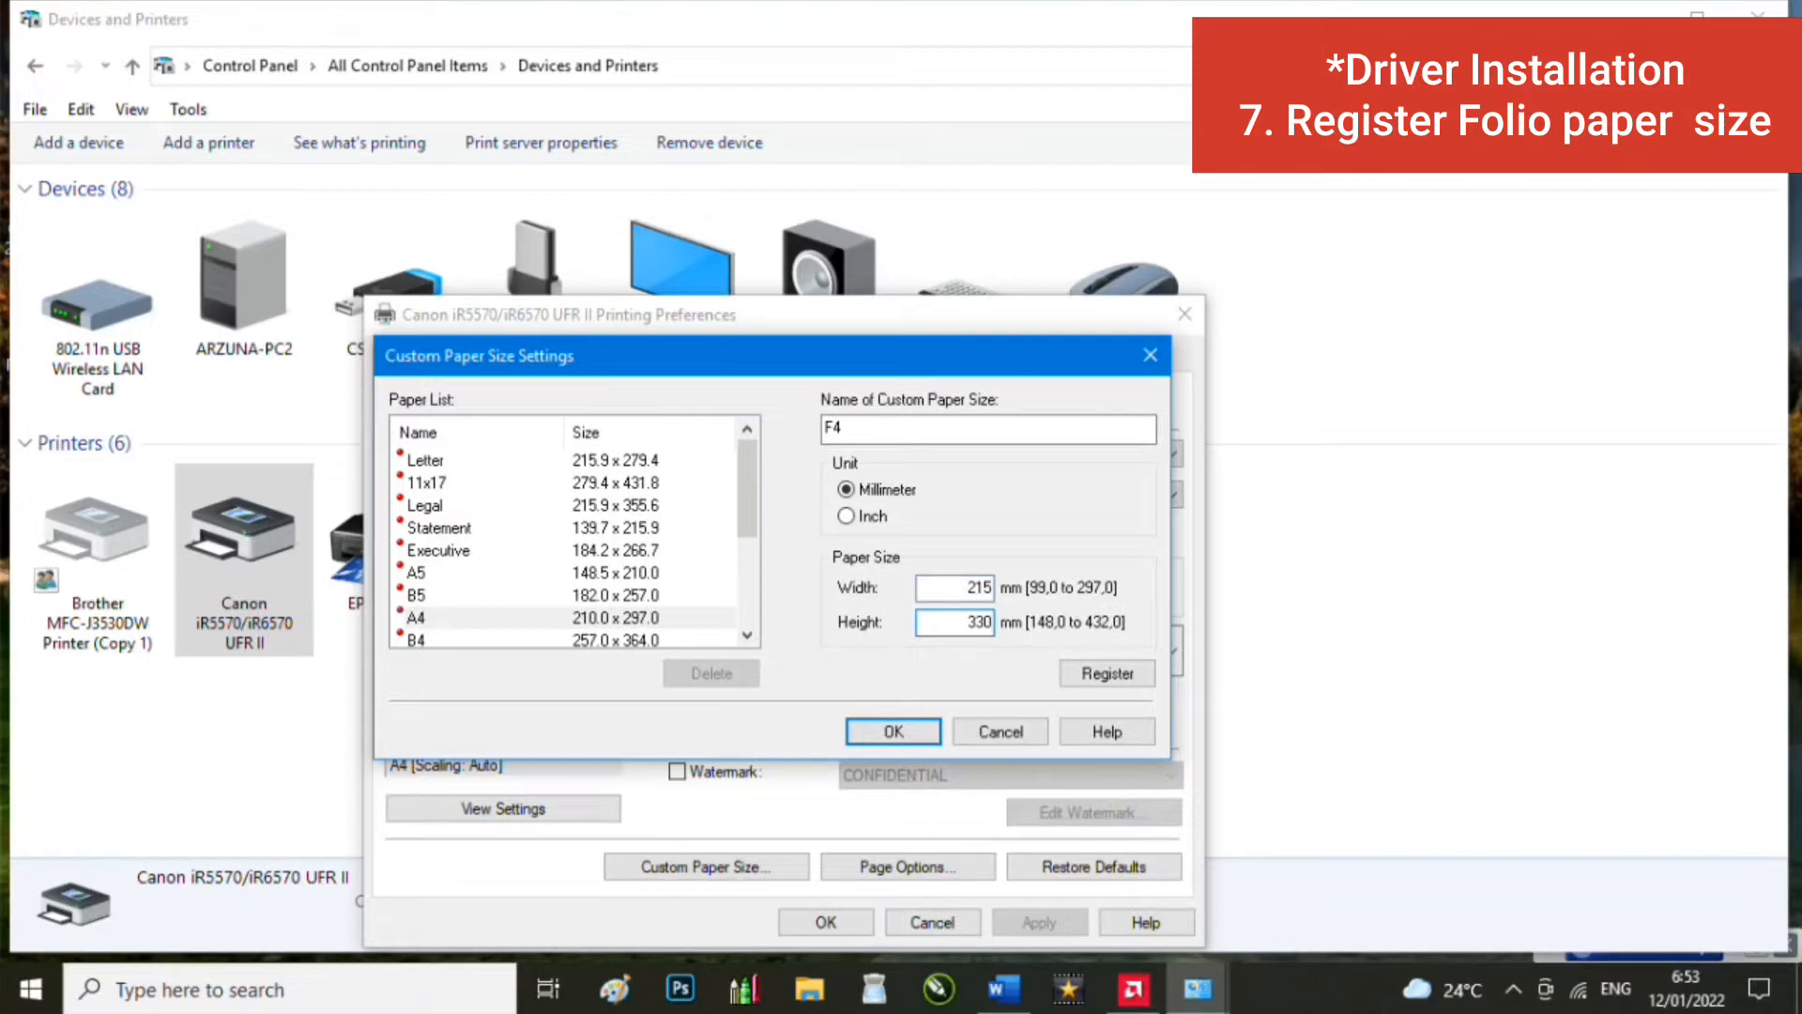
pyautogui.click(1117, 673)
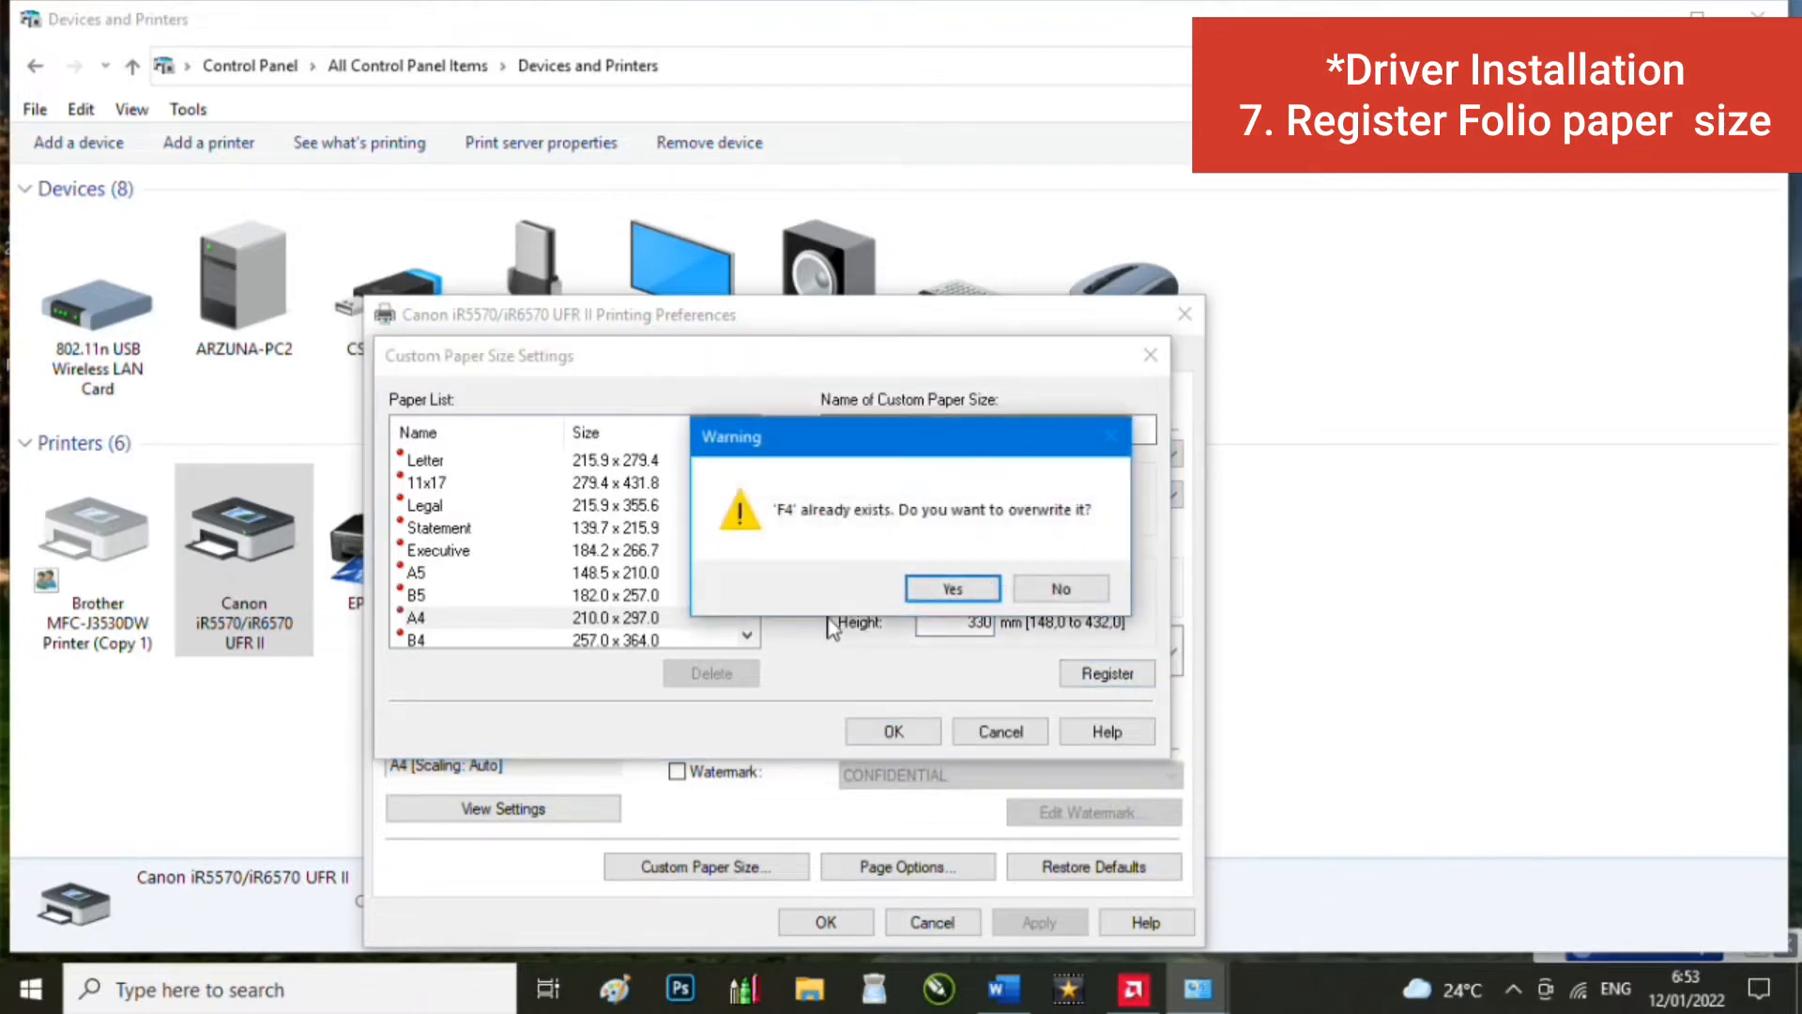
pyautogui.click(953, 589)
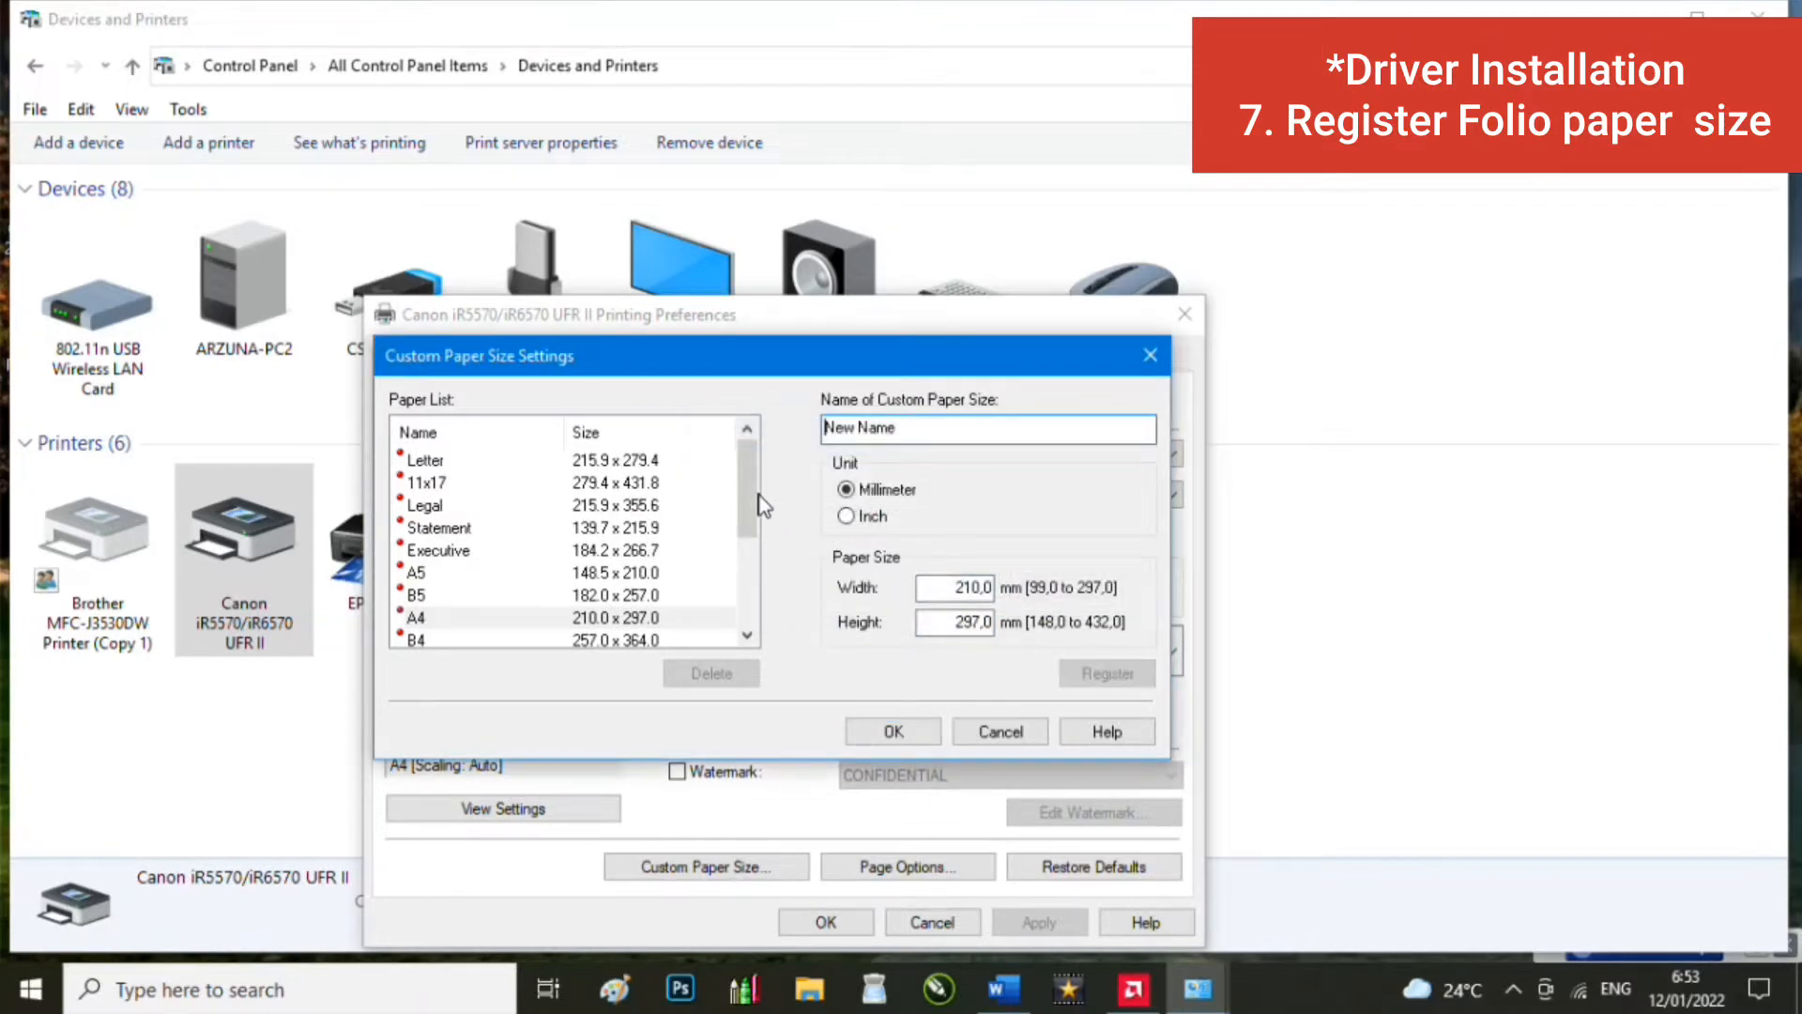
pyautogui.moveTo(764, 505); pyautogui.dragTo(746, 591)
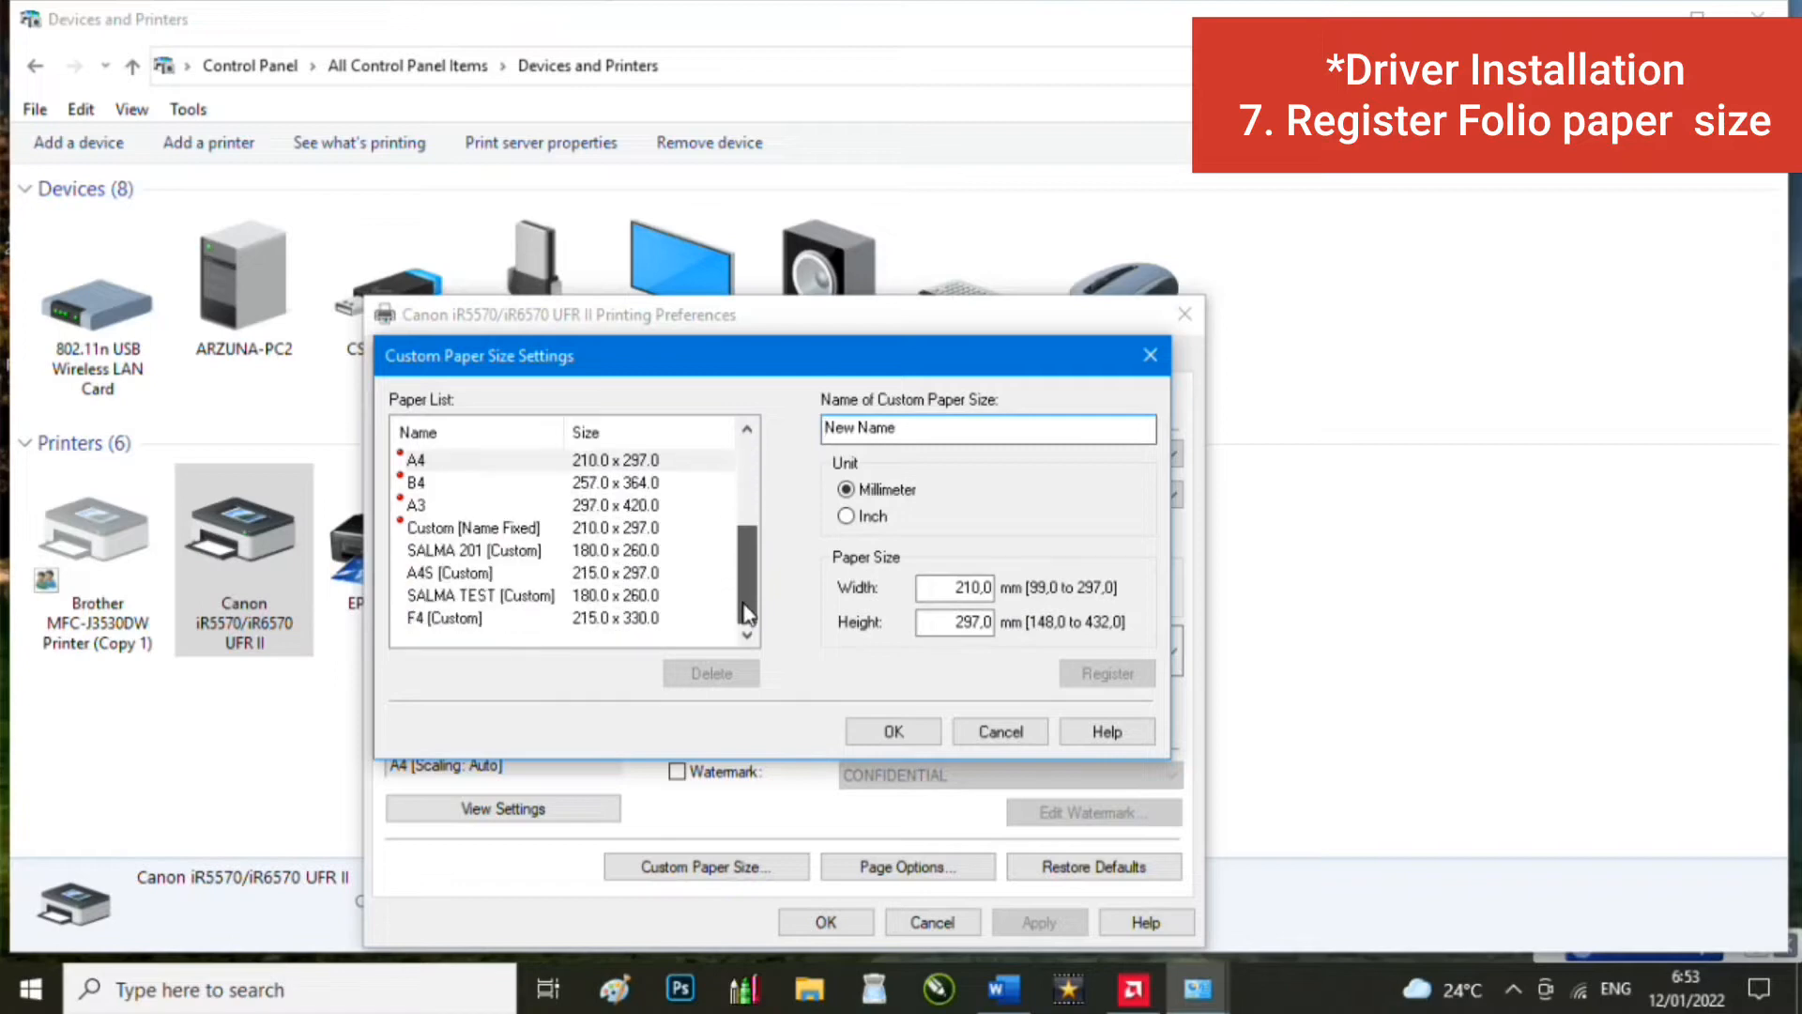
# Step: Set both Page Size and Output Size to F4 [Custom]
pyautogui.click(510, 621)
pyautogui.click(895, 730)
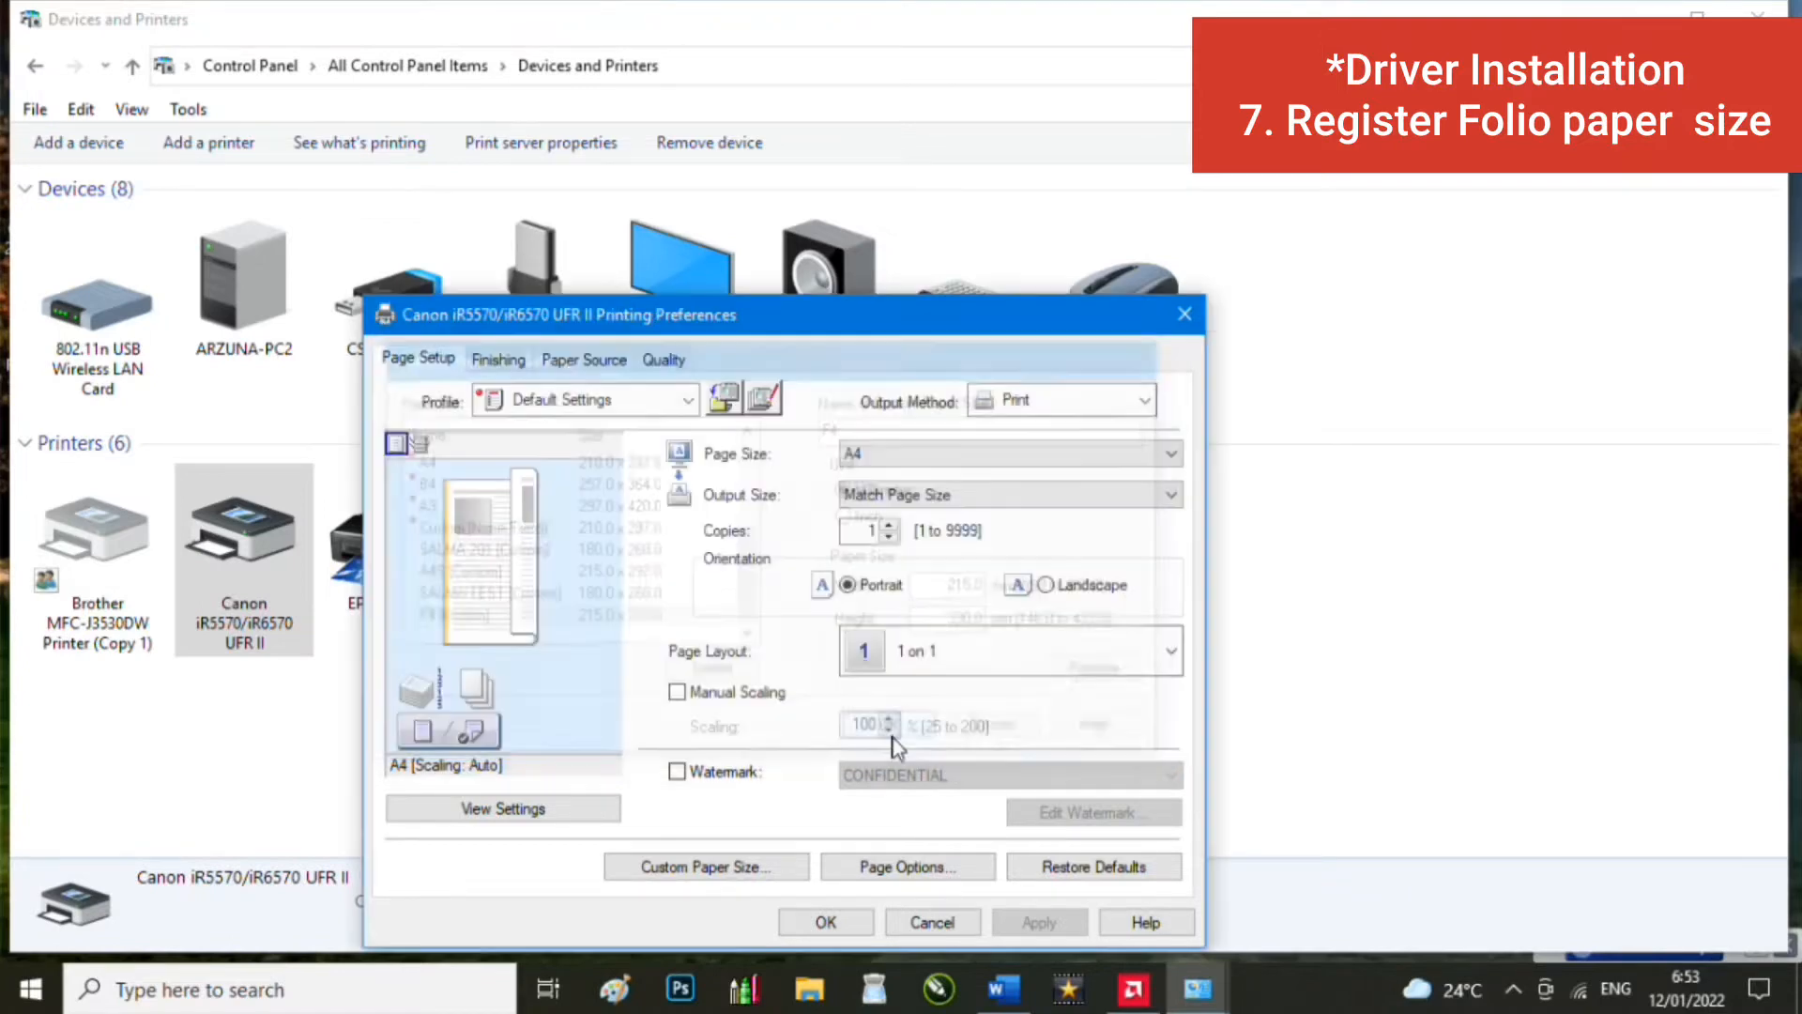
pyautogui.click(907, 458)
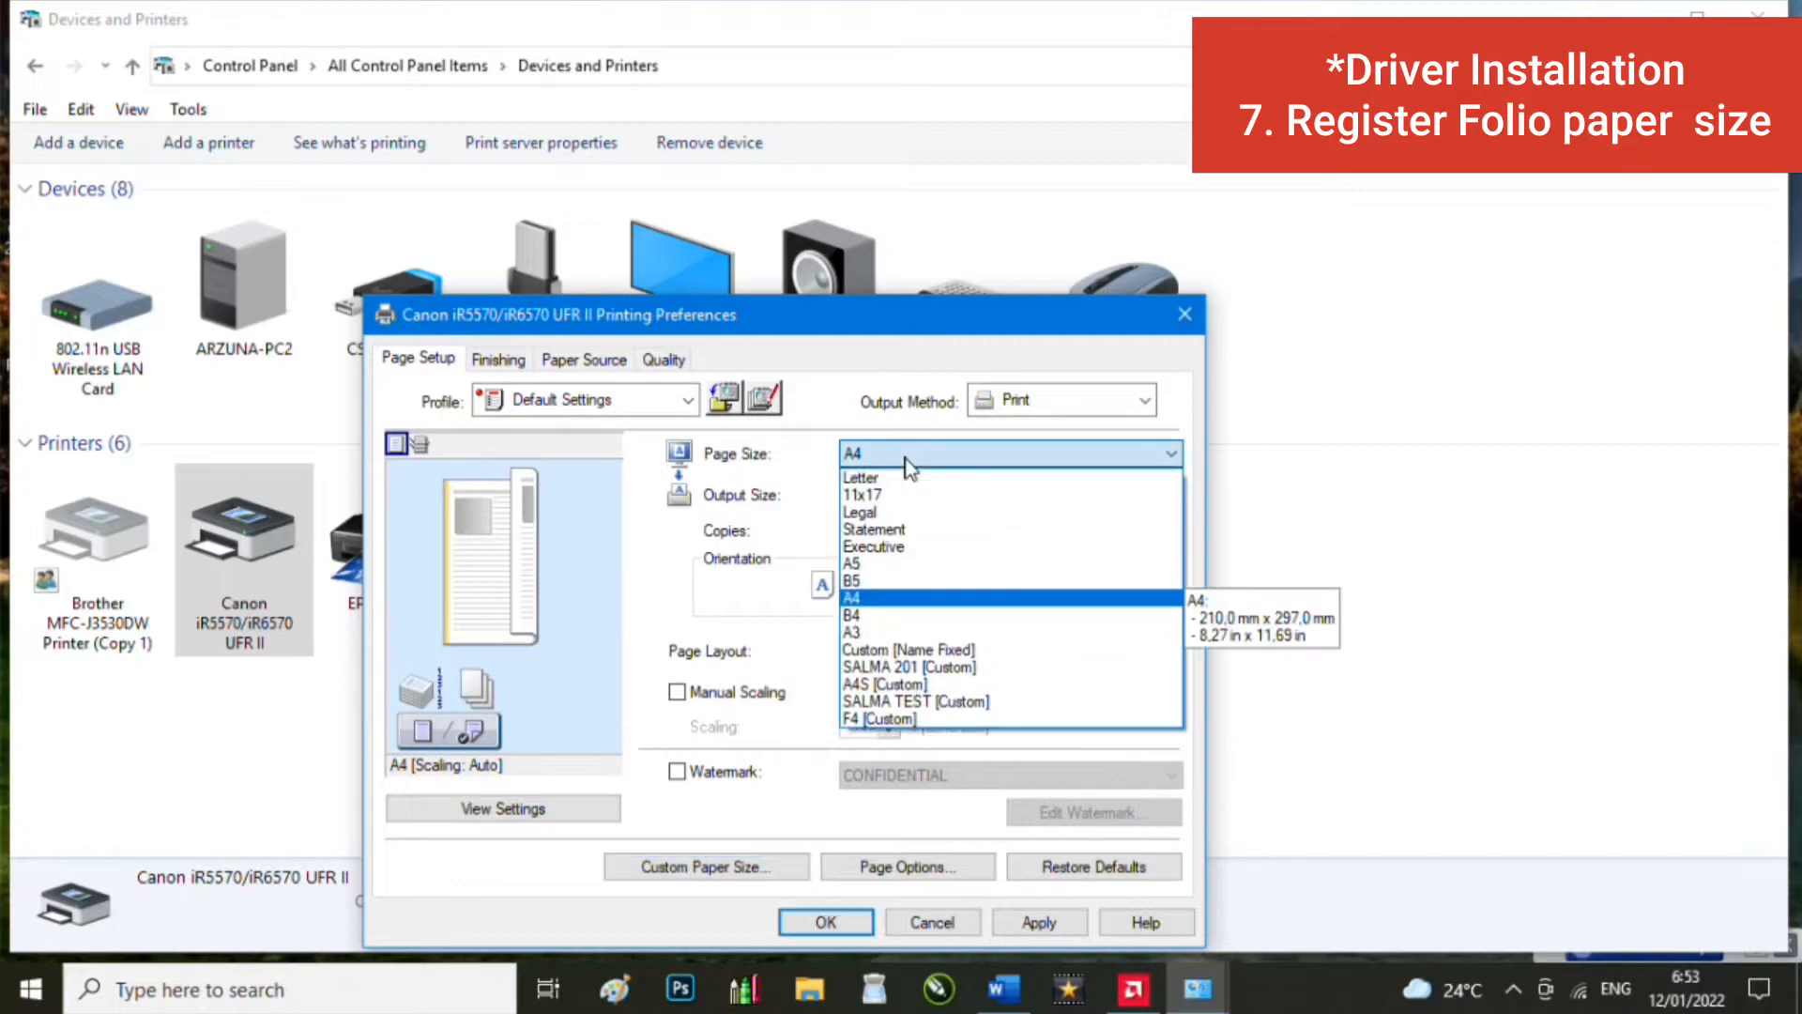
pyautogui.click(954, 719)
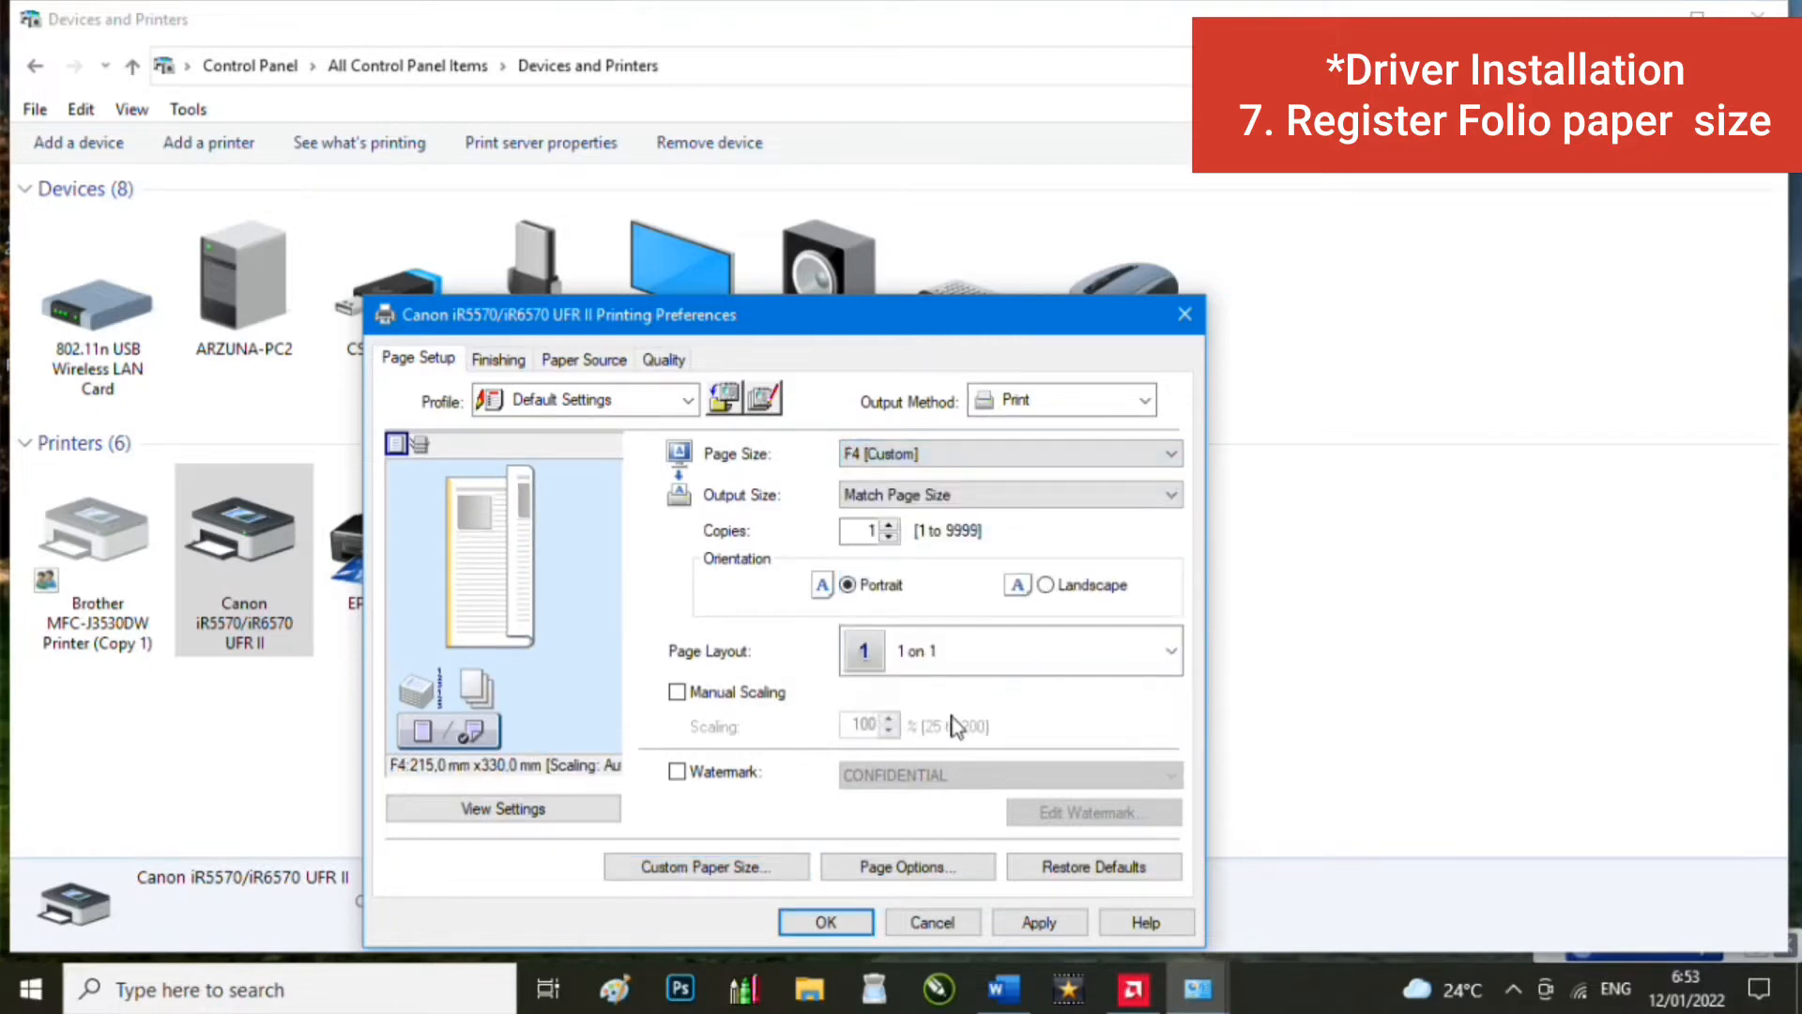
pyautogui.click(978, 495)
pyautogui.click(948, 785)
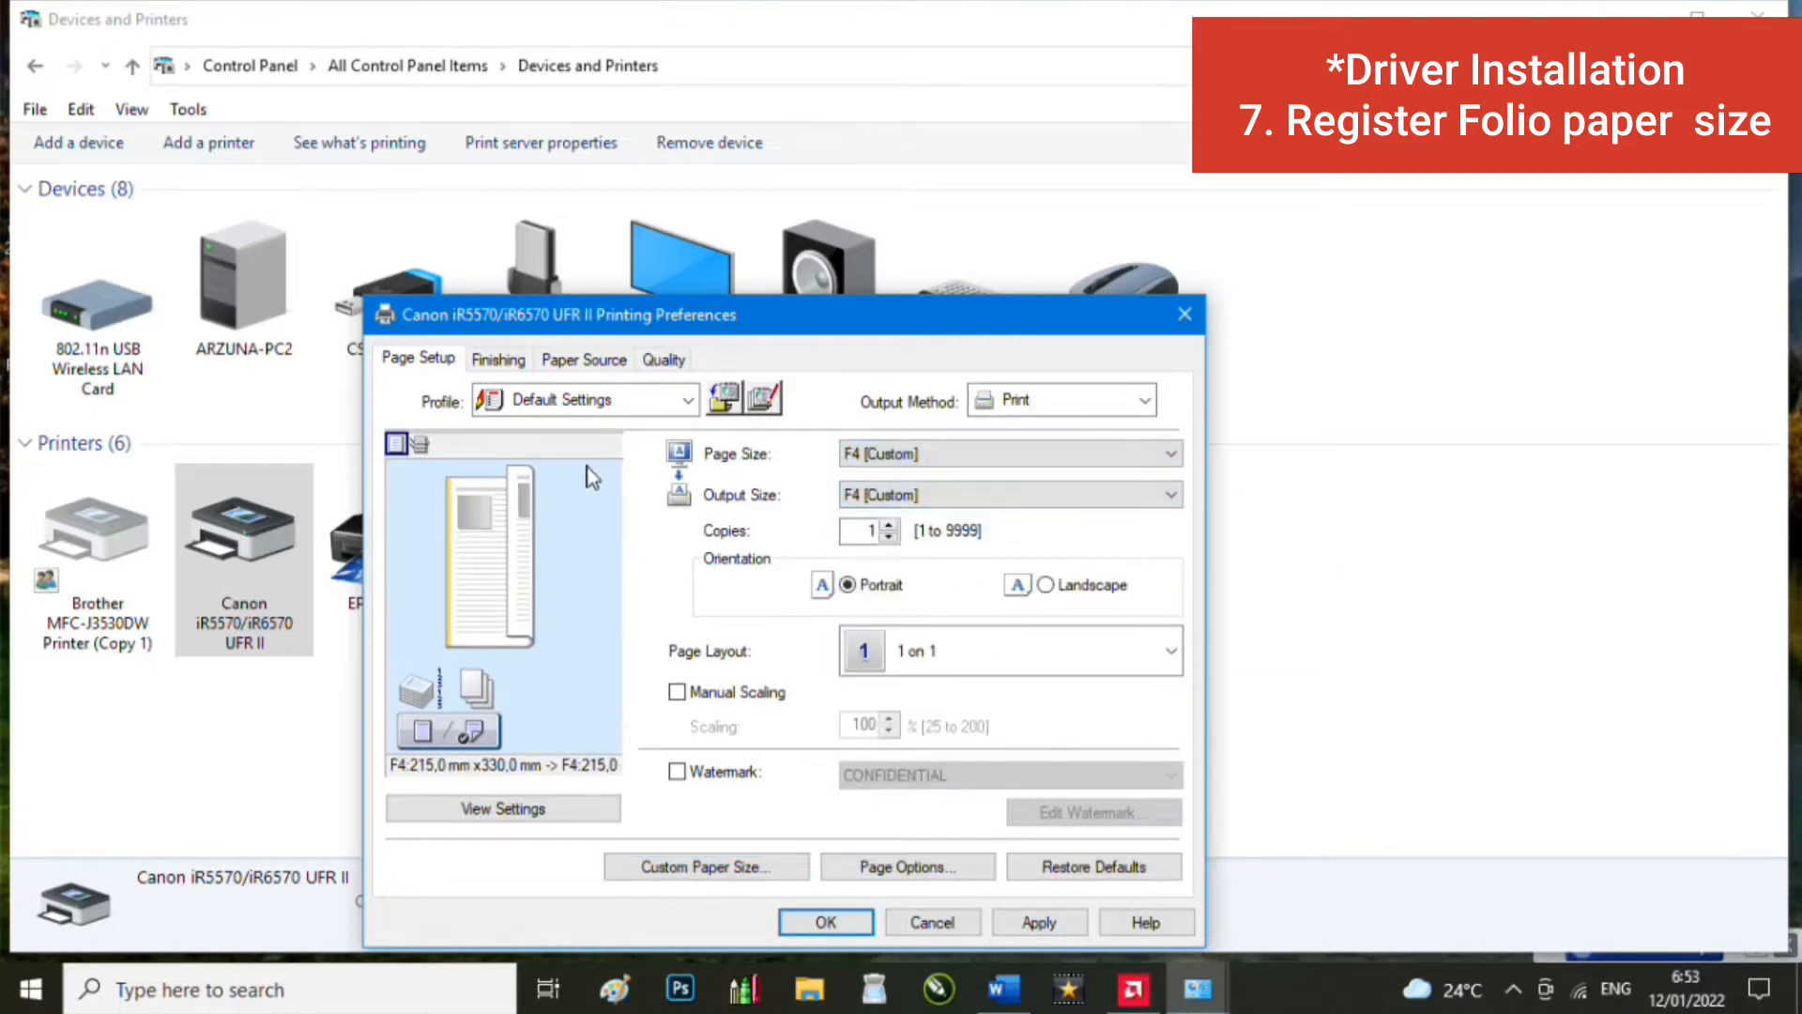
# Step: Keep 2-sided printing on the Finishing tab and save the printer preferences
pyautogui.click(496, 360)
pyautogui.click(856, 507)
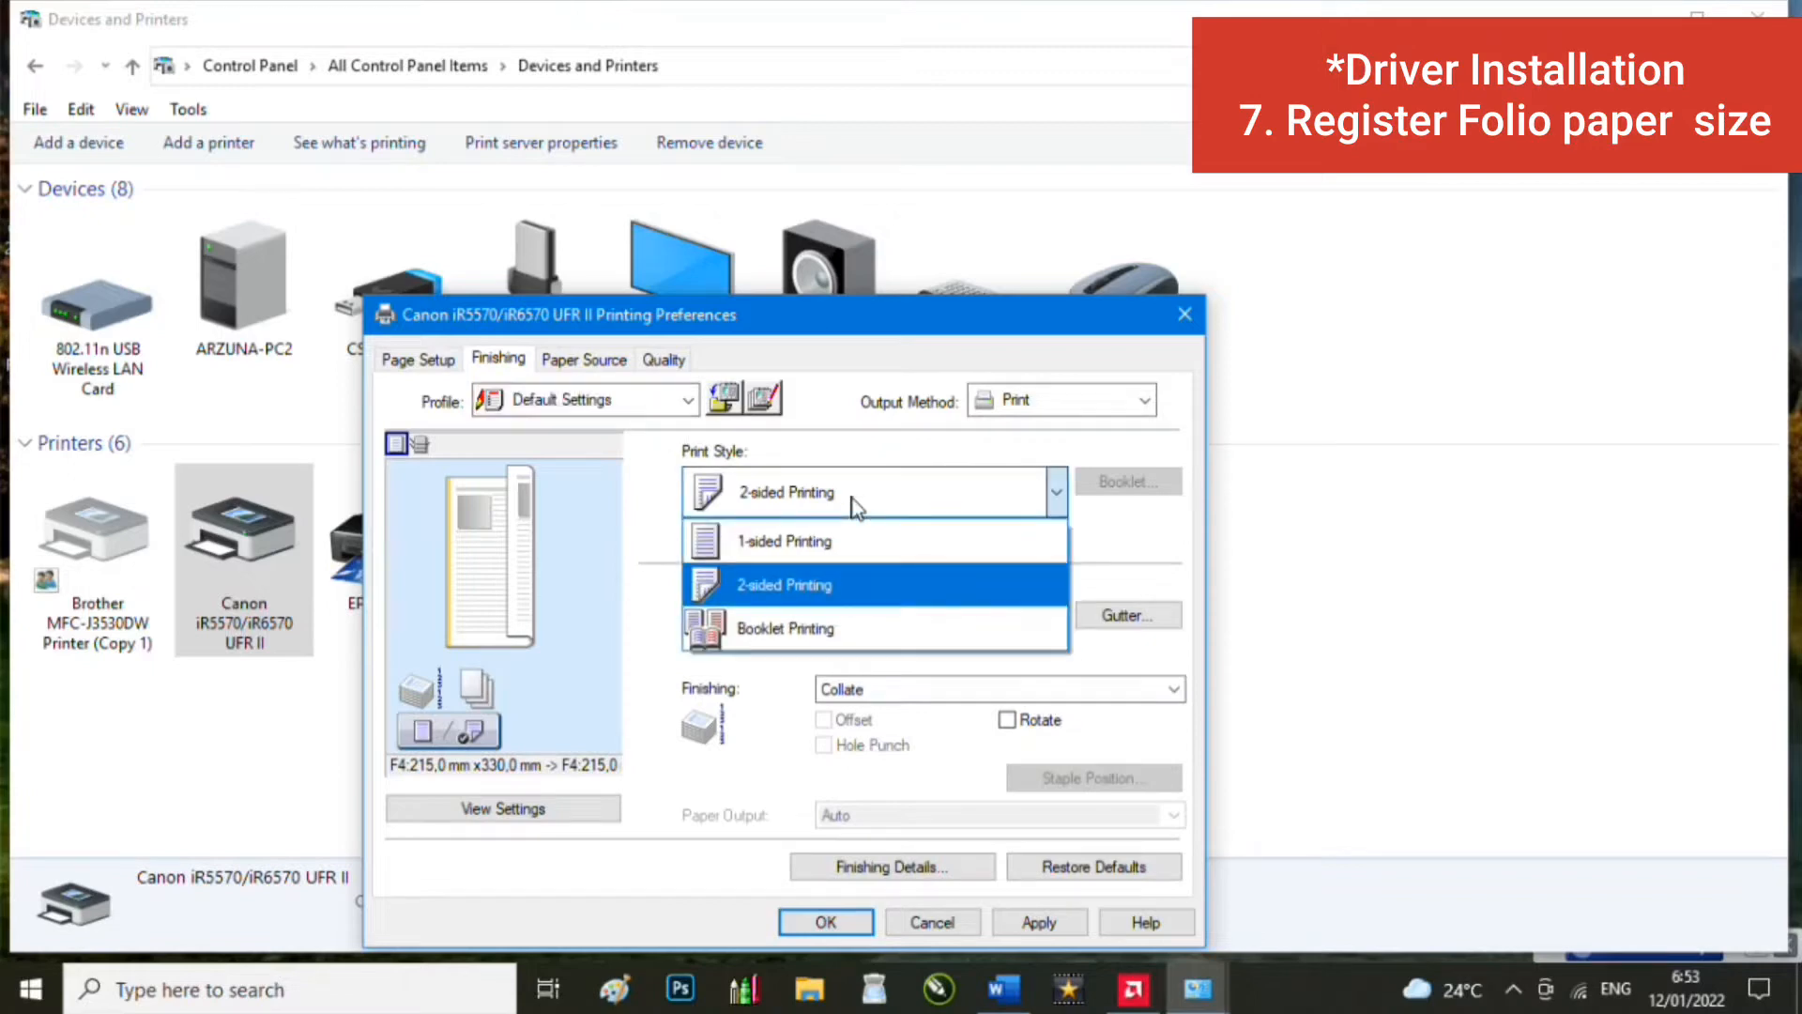
pyautogui.click(849, 580)
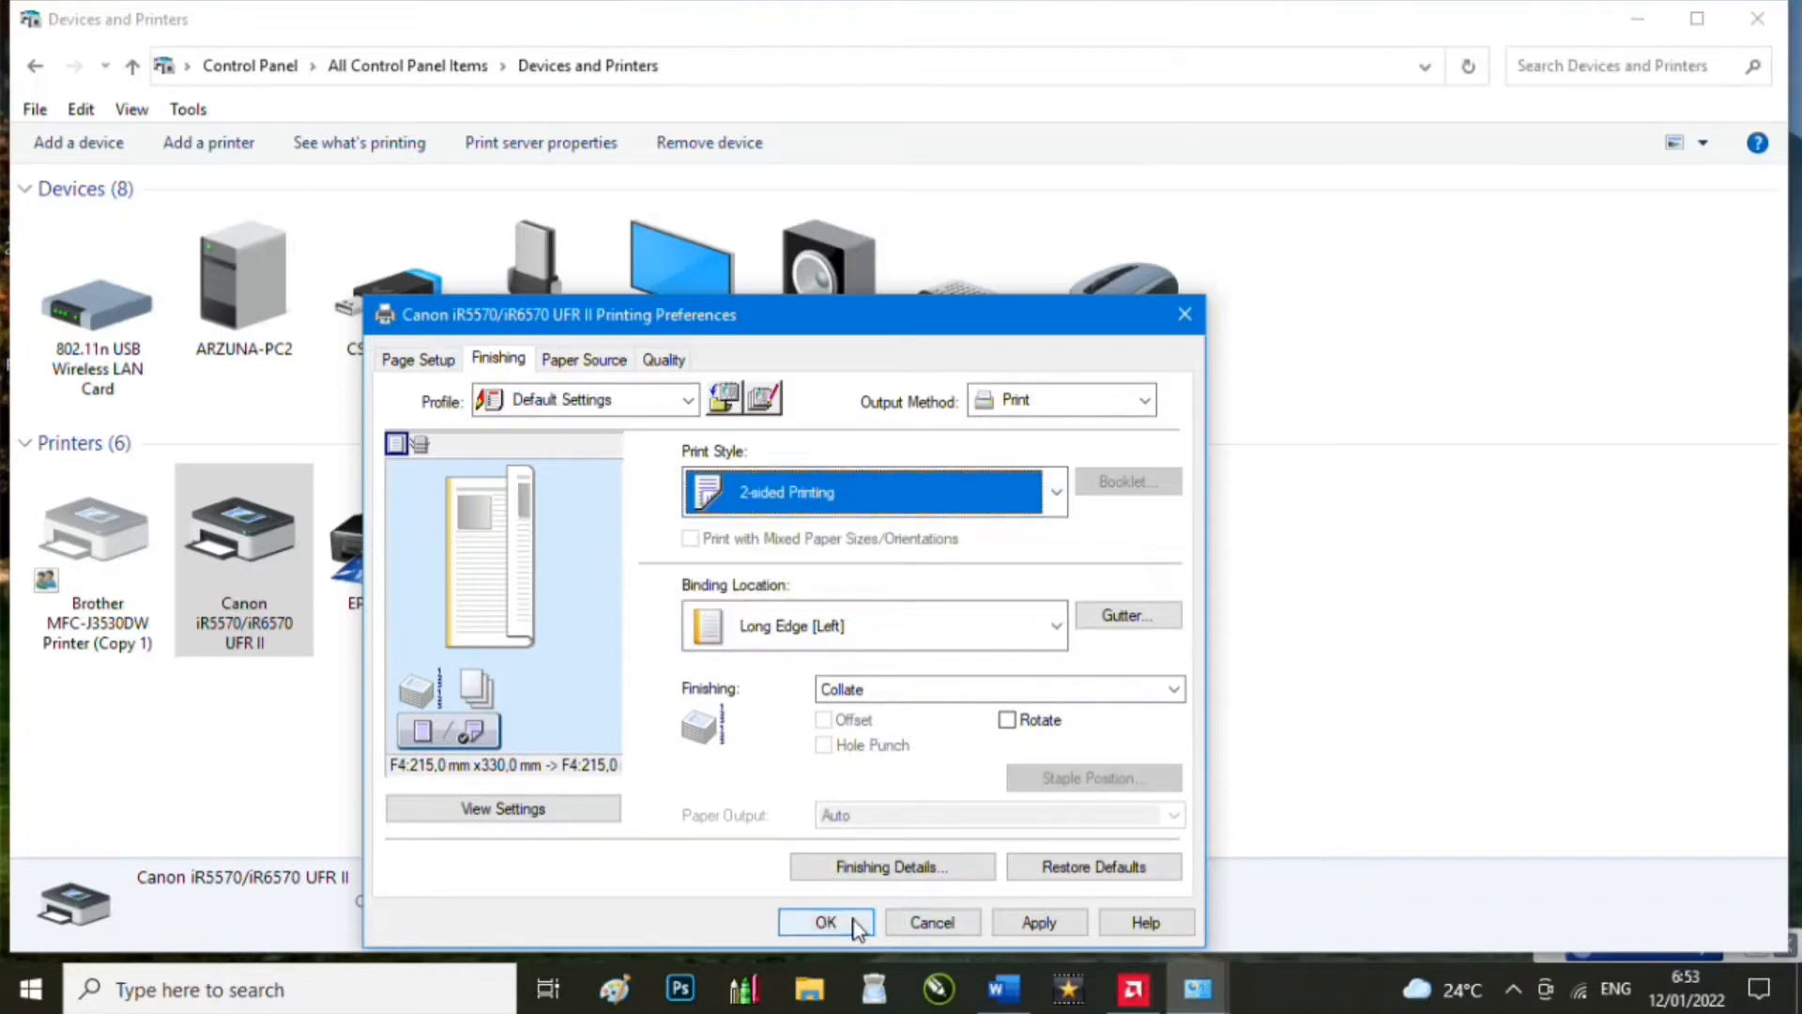
pyautogui.moveTo(995, 315); pyautogui.dragTo(1016, 122)
pyautogui.click(846, 730)
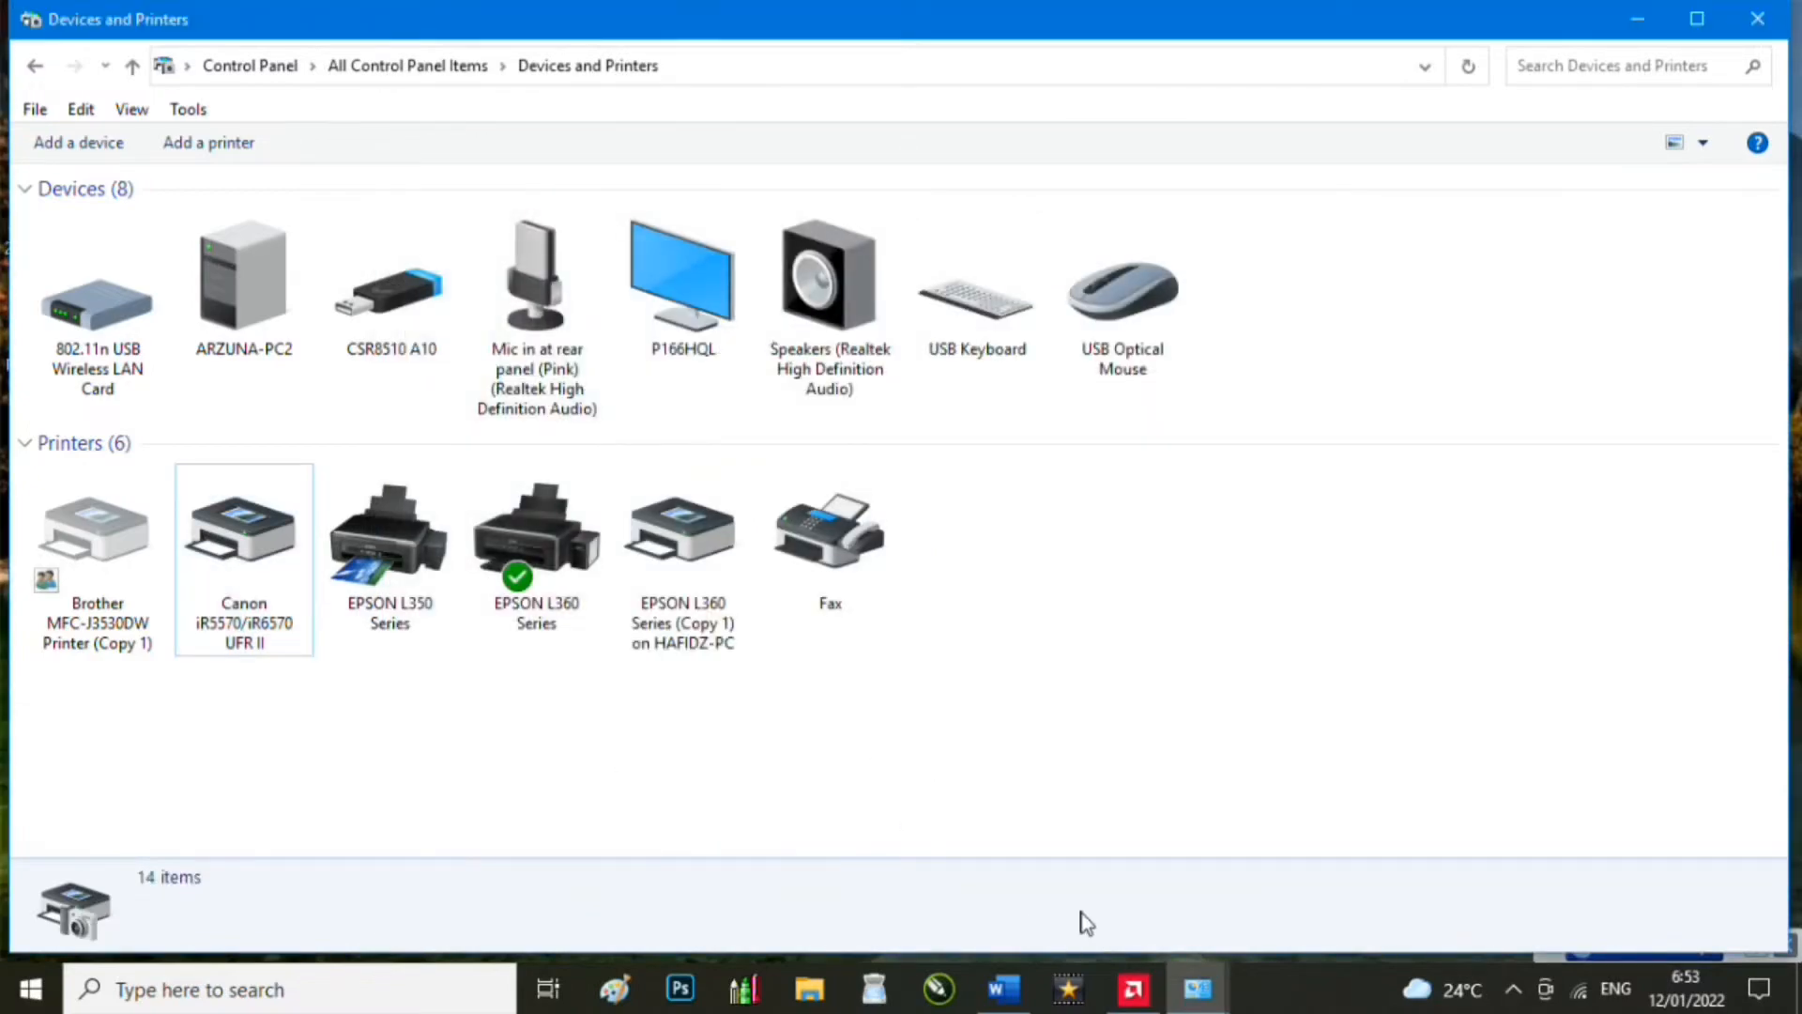
pyautogui.click(1003, 988)
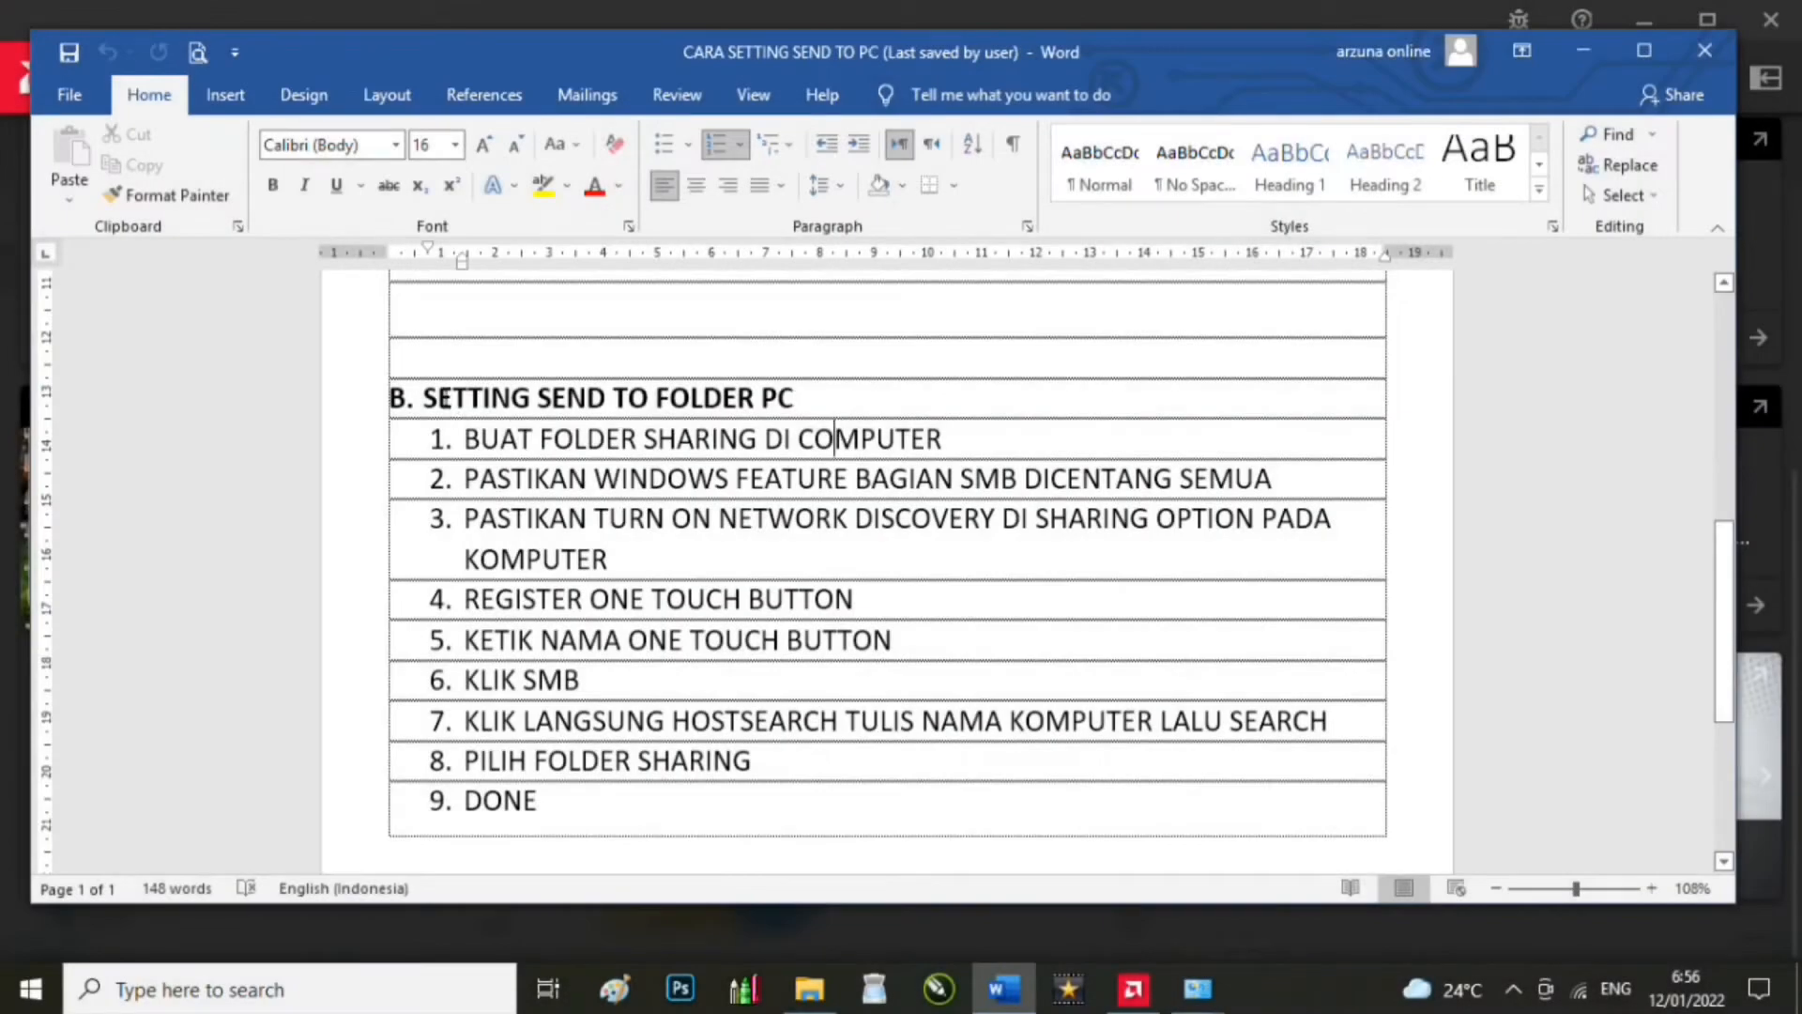
# Step: Review section B's steps in Word, highlight step 1 on creating a sharing folder, then open File Explorer
pyautogui.click(746, 413)
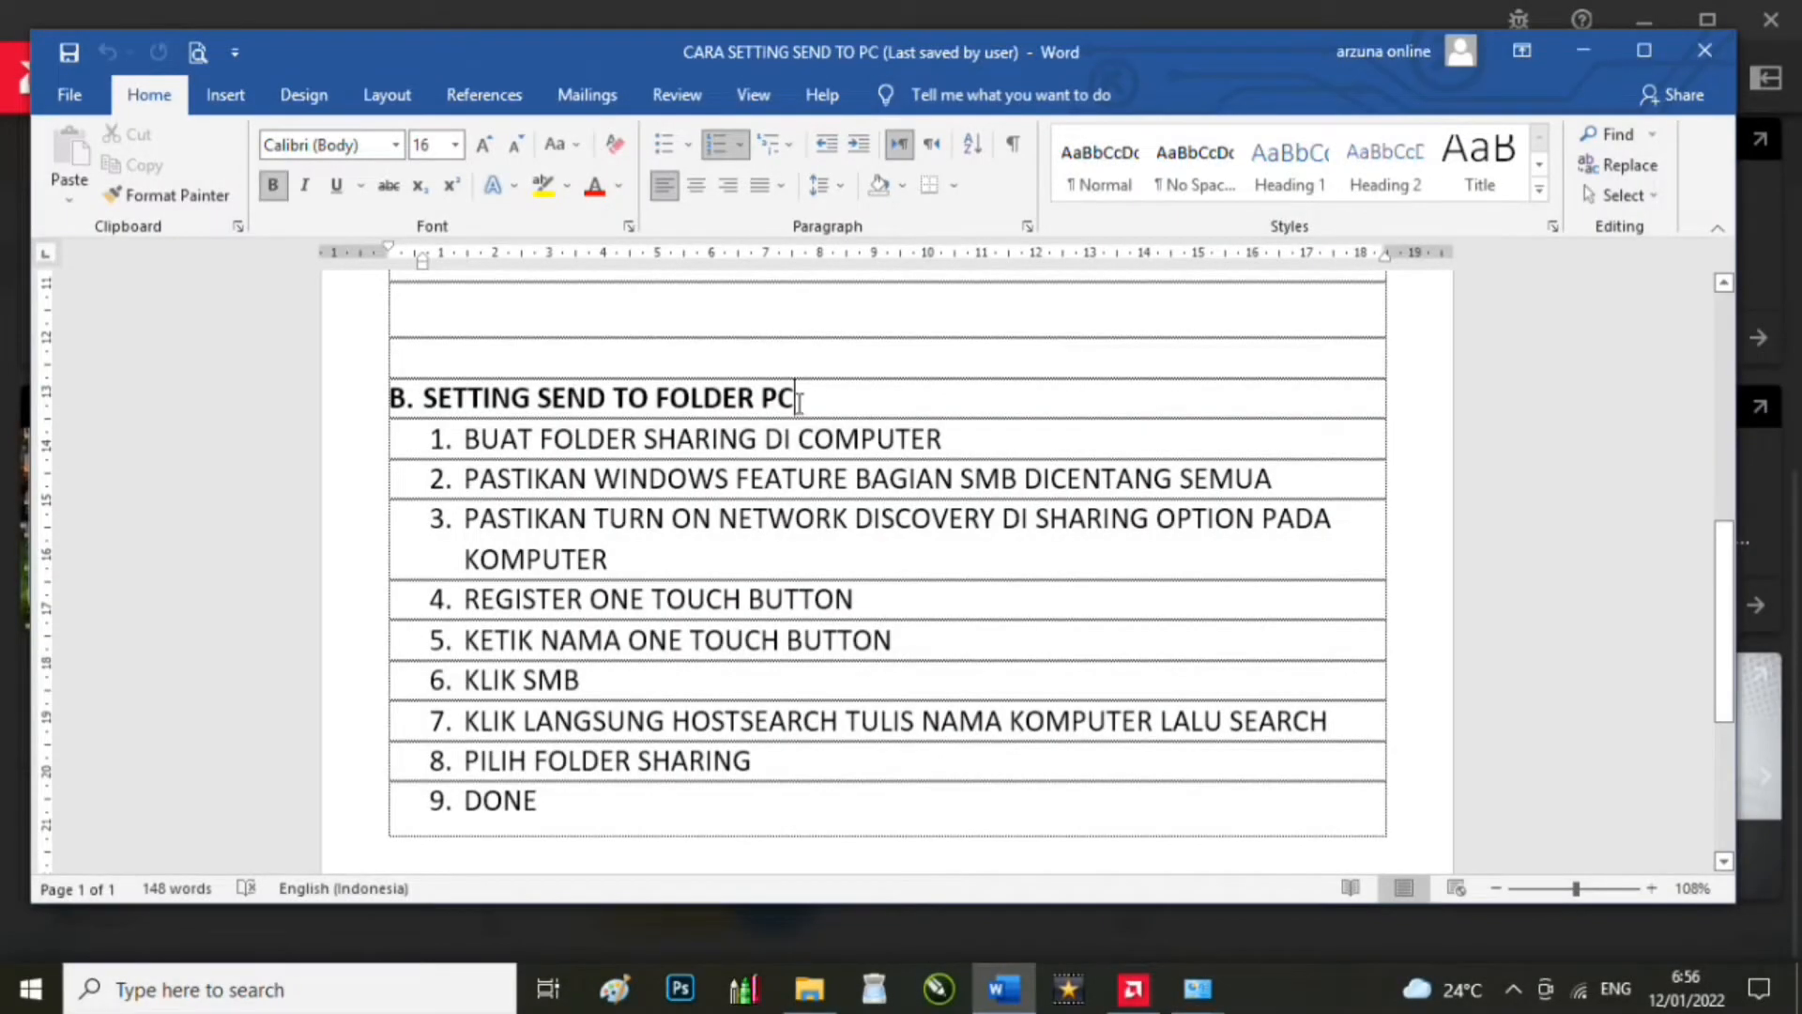
pyautogui.scroll(-1, 804, 404)
pyautogui.click(688, 366)
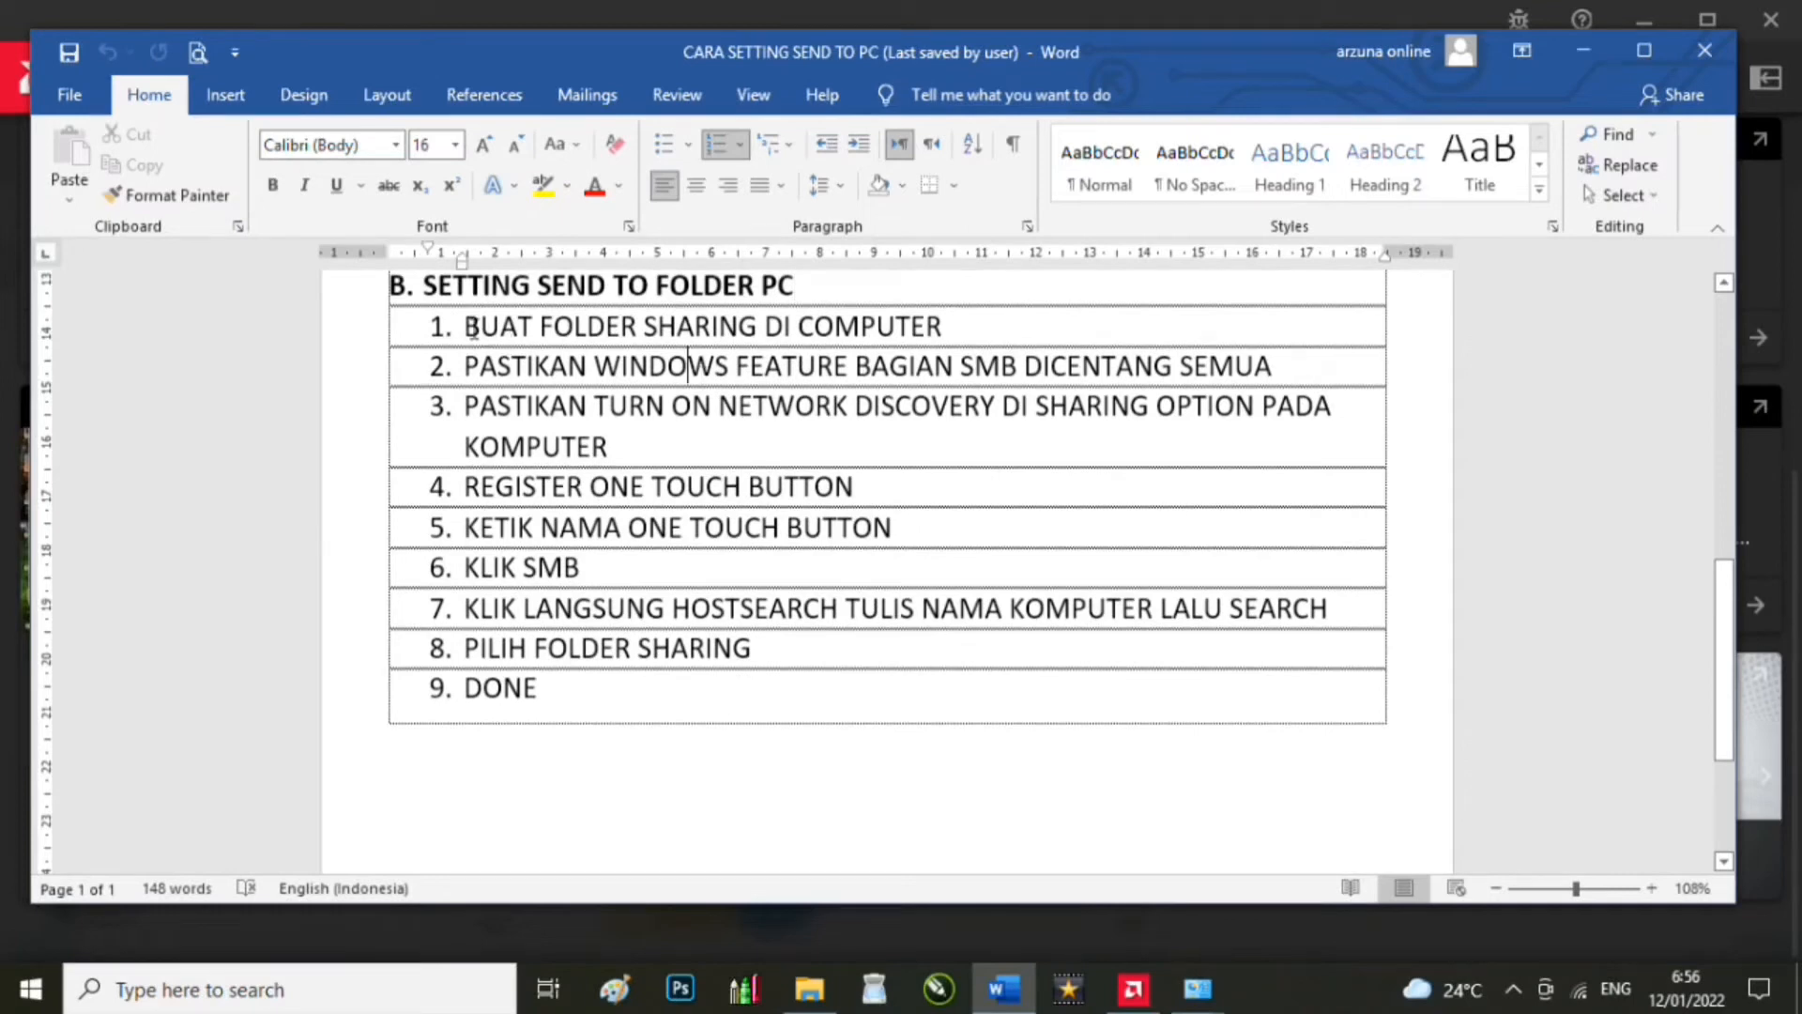
pyautogui.moveTo(473, 328); pyautogui.dragTo(1010, 329)
pyautogui.click(810, 990)
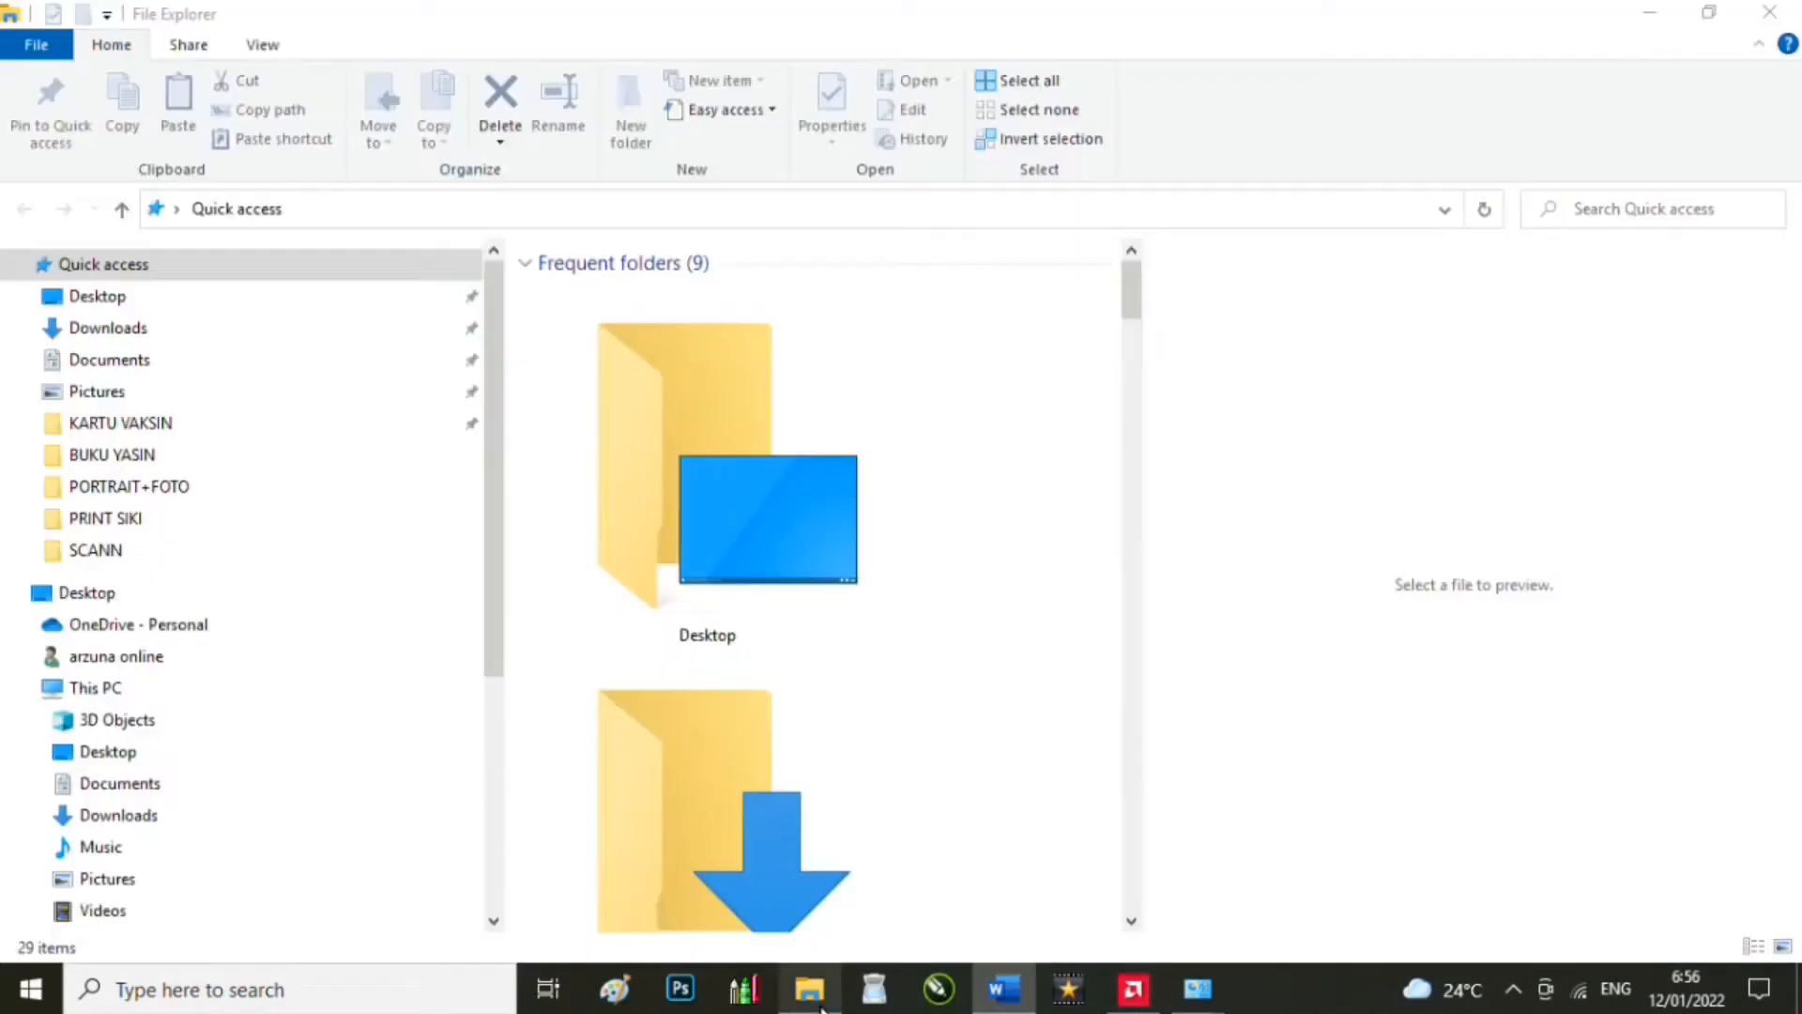
# Step: Create a new folder named TES SCANN1 on the WERNA-WERNA (I:) drive
pyautogui.moveTo(495, 632); pyautogui.dragTo(530, 848)
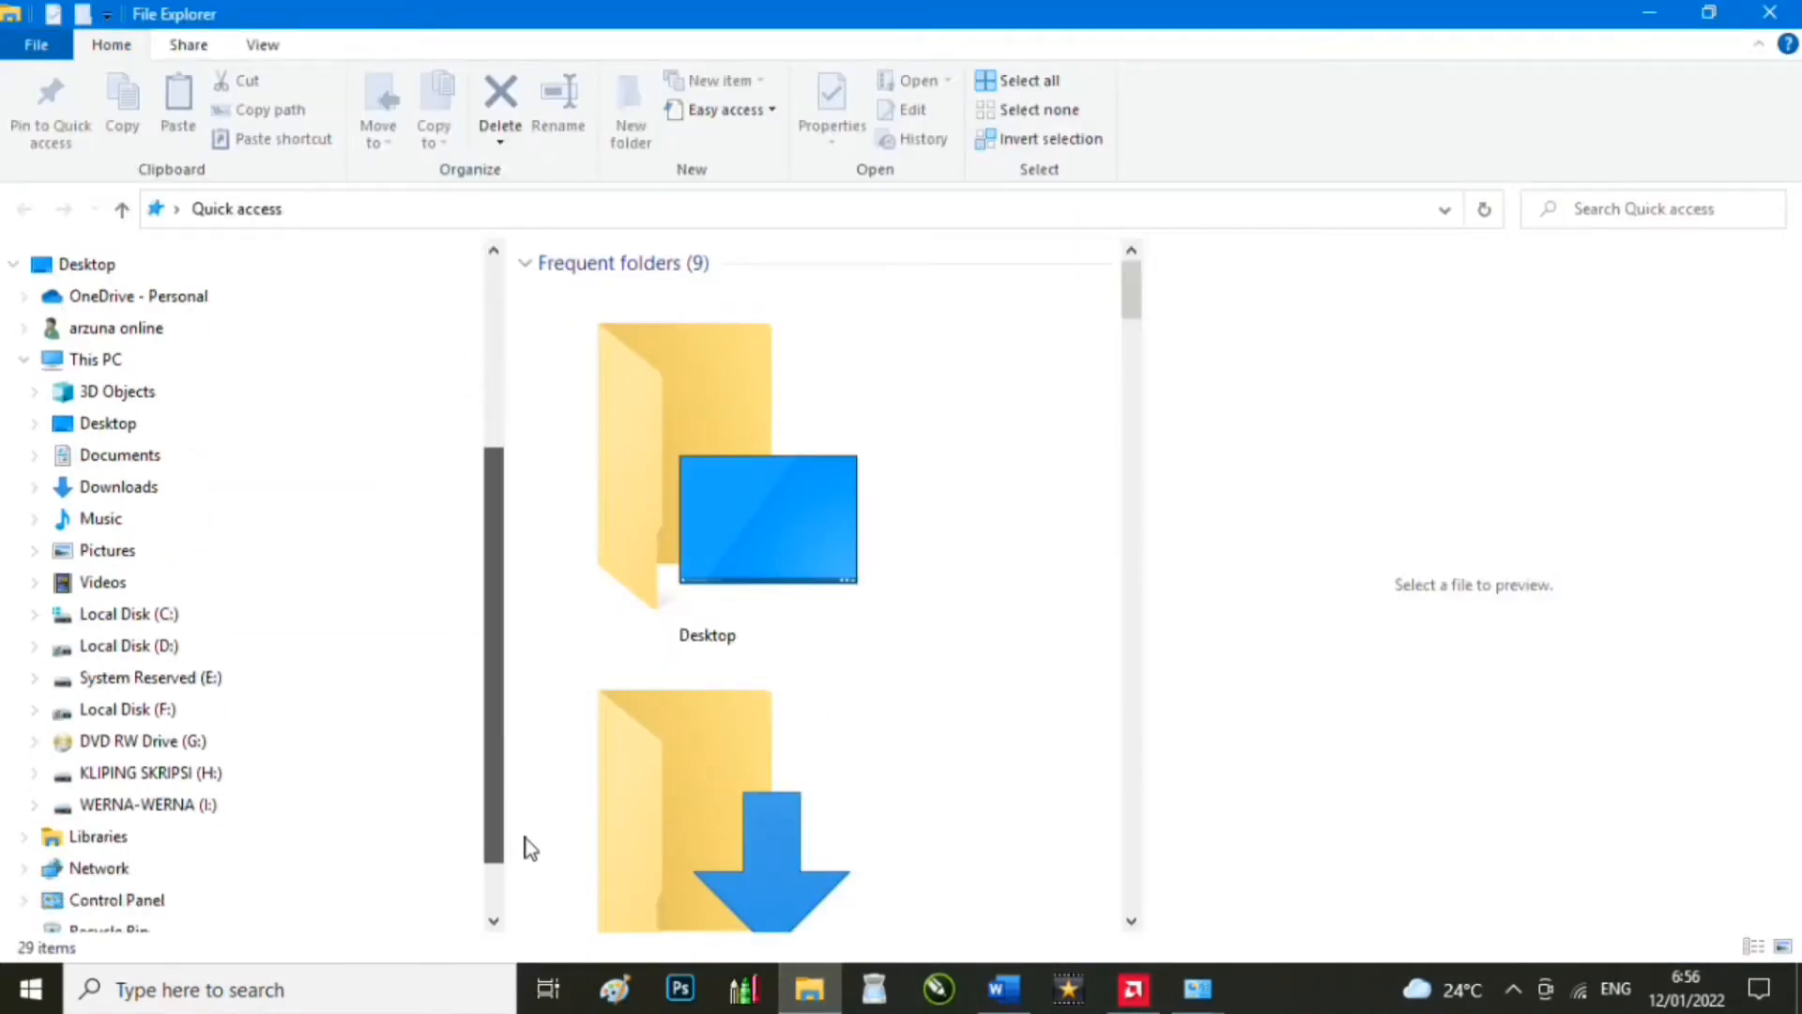
pyautogui.click(131, 805)
pyautogui.scroll(-1, 976, 910)
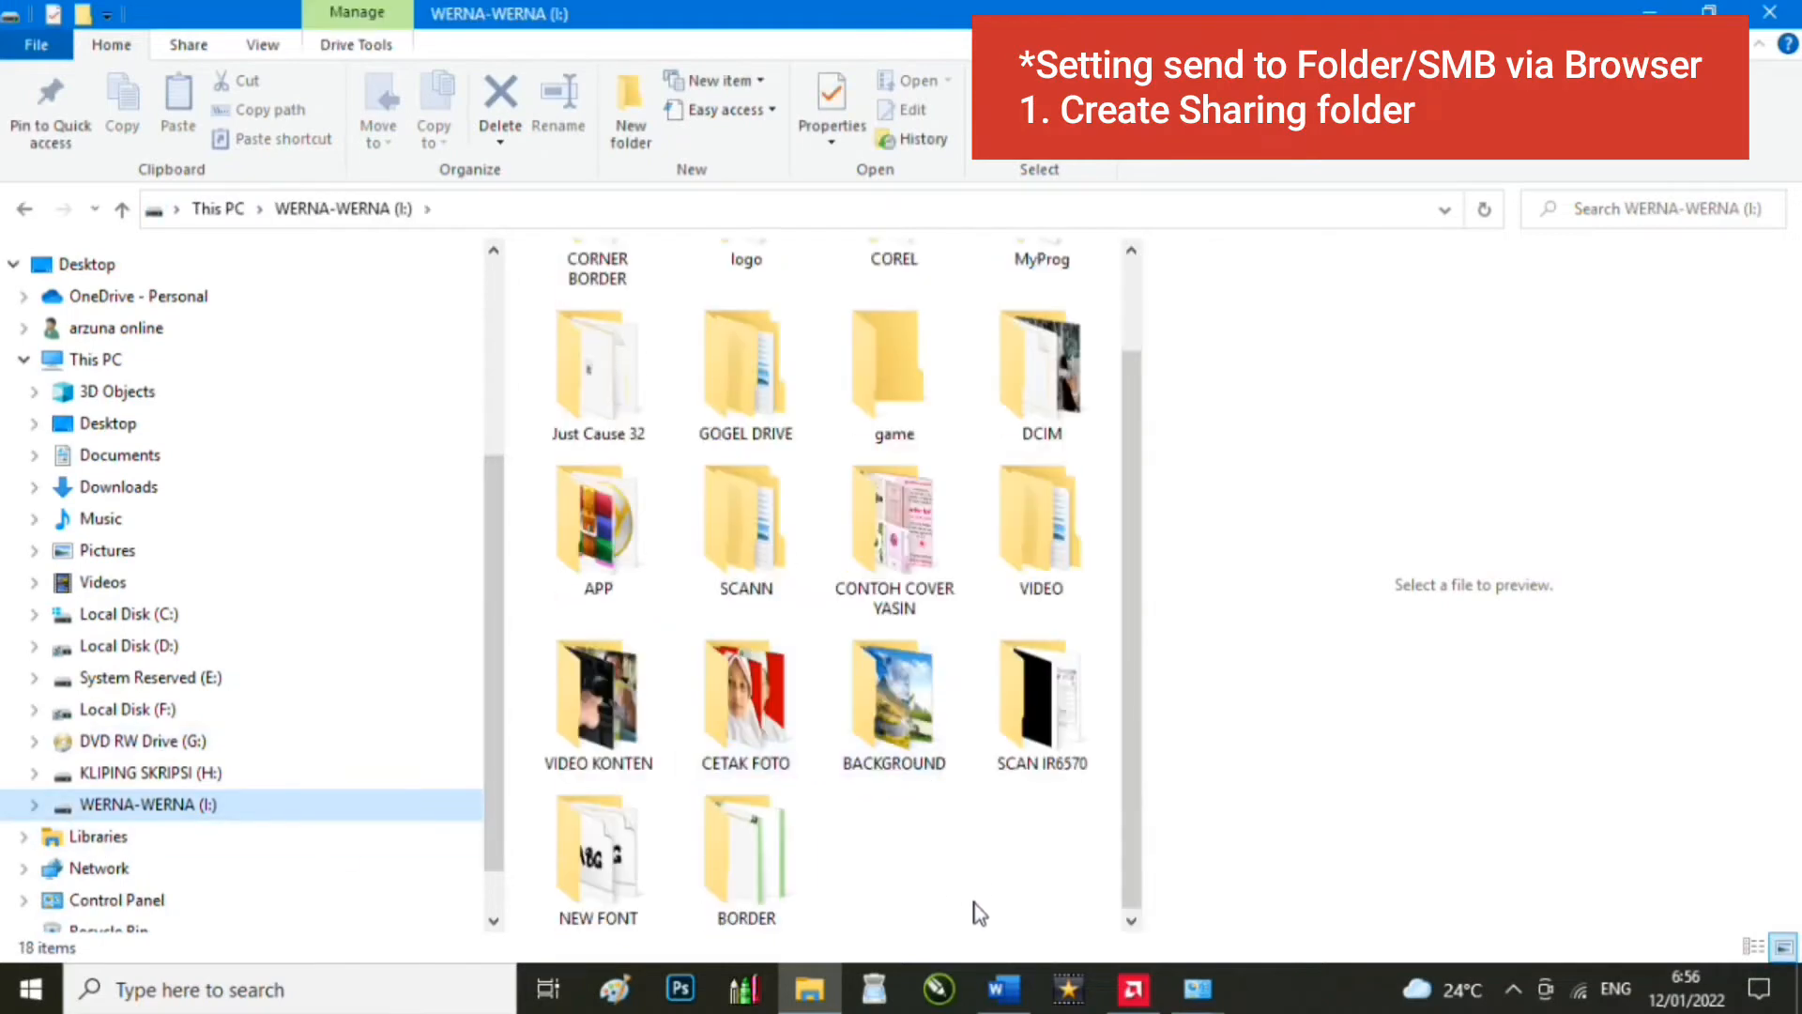
pyautogui.rightClick(962, 909)
pyautogui.moveTo(1114, 853)
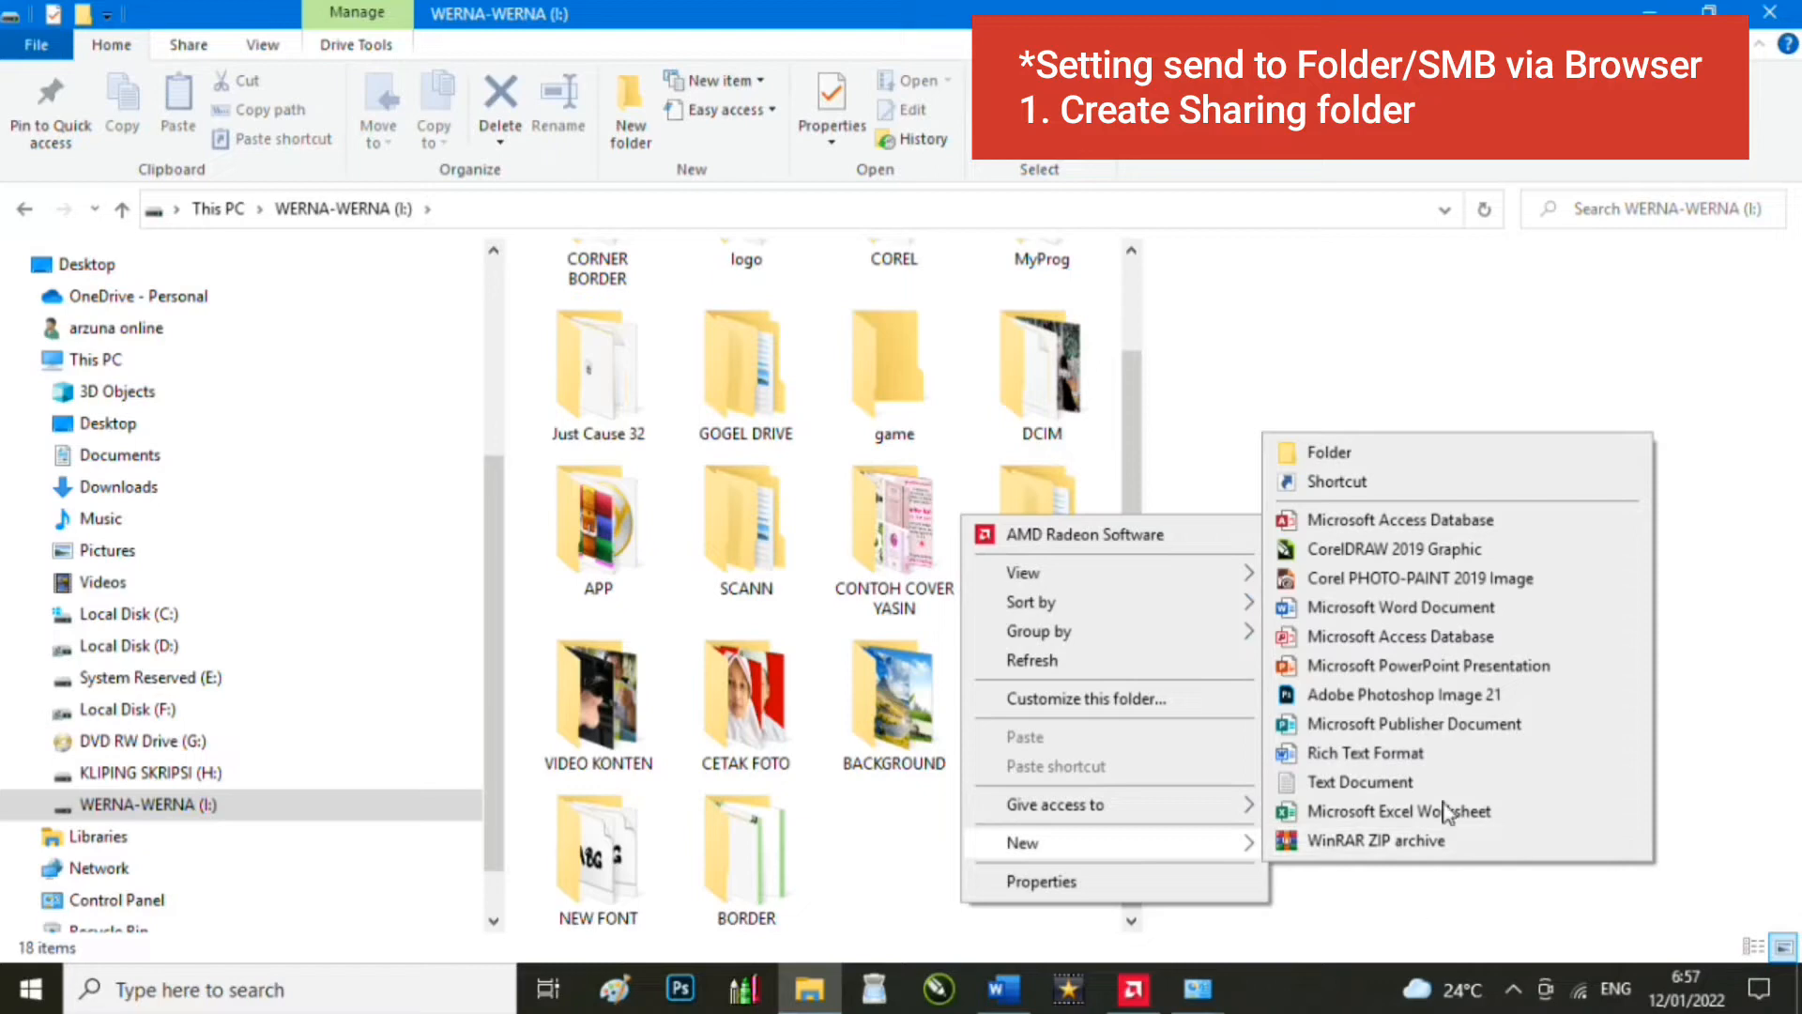
pyautogui.click(1364, 452)
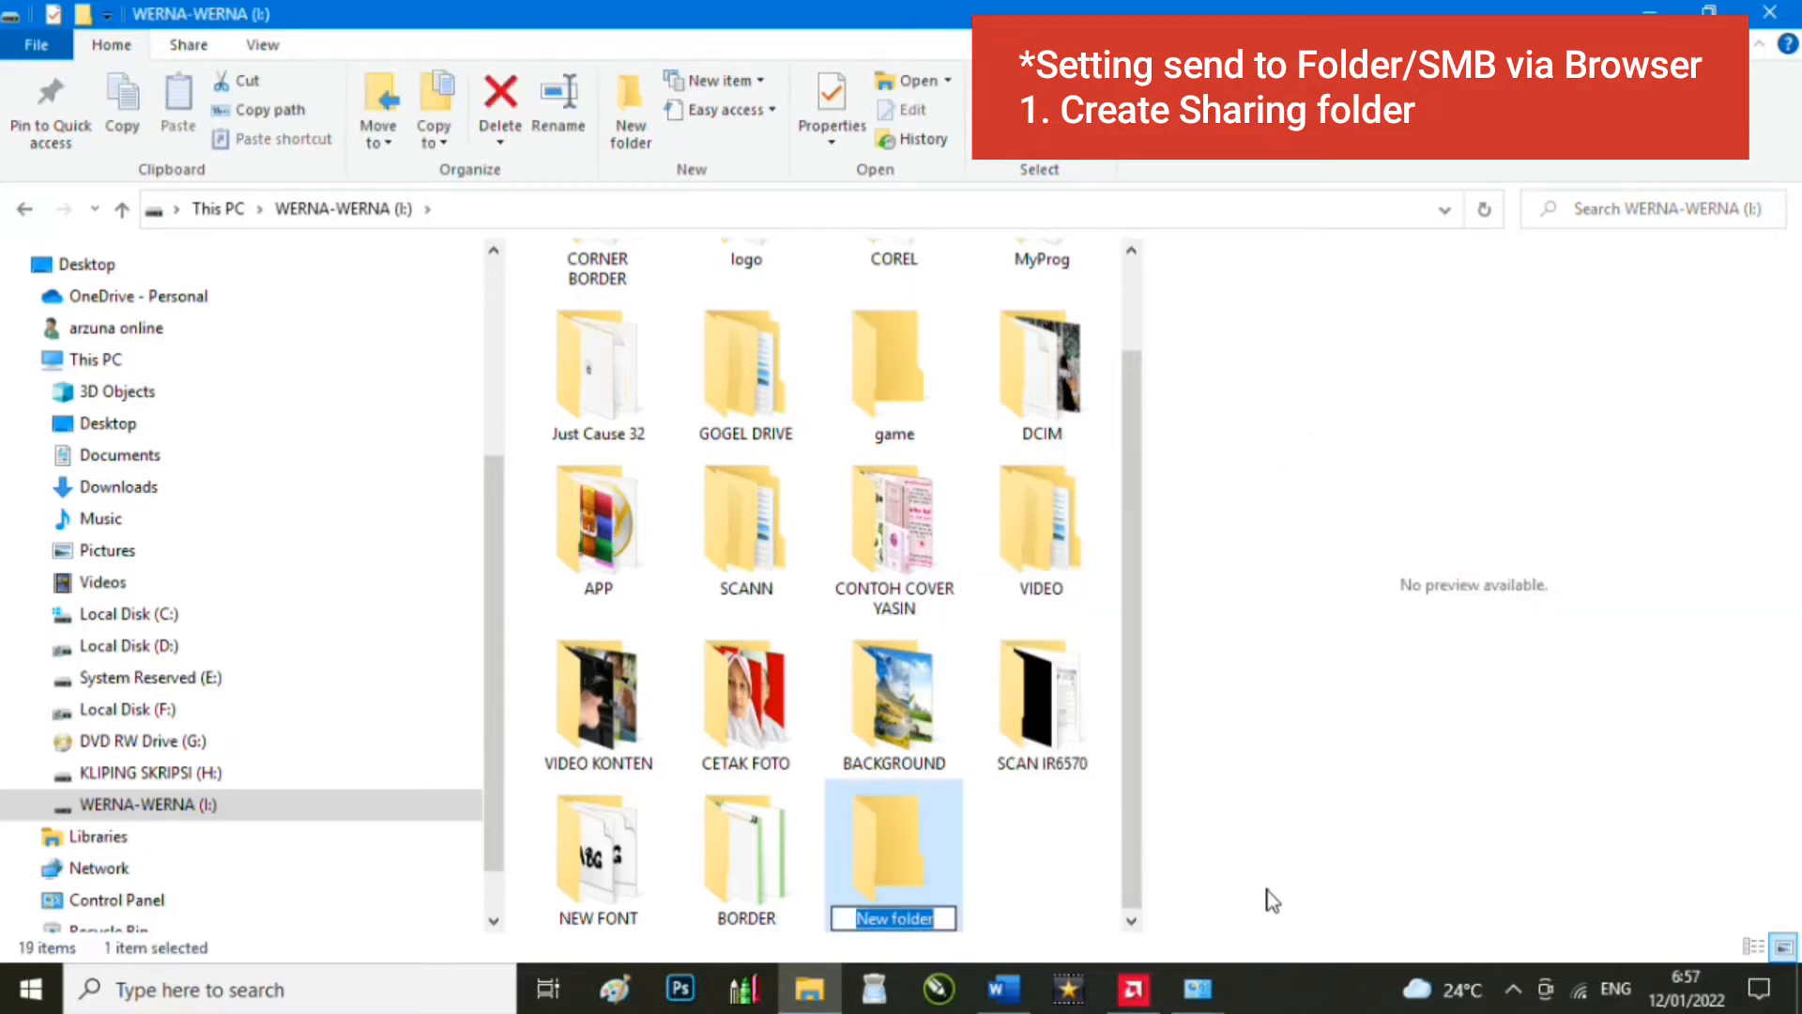
pyautogui.press('capslock')
pyautogui.write('t')
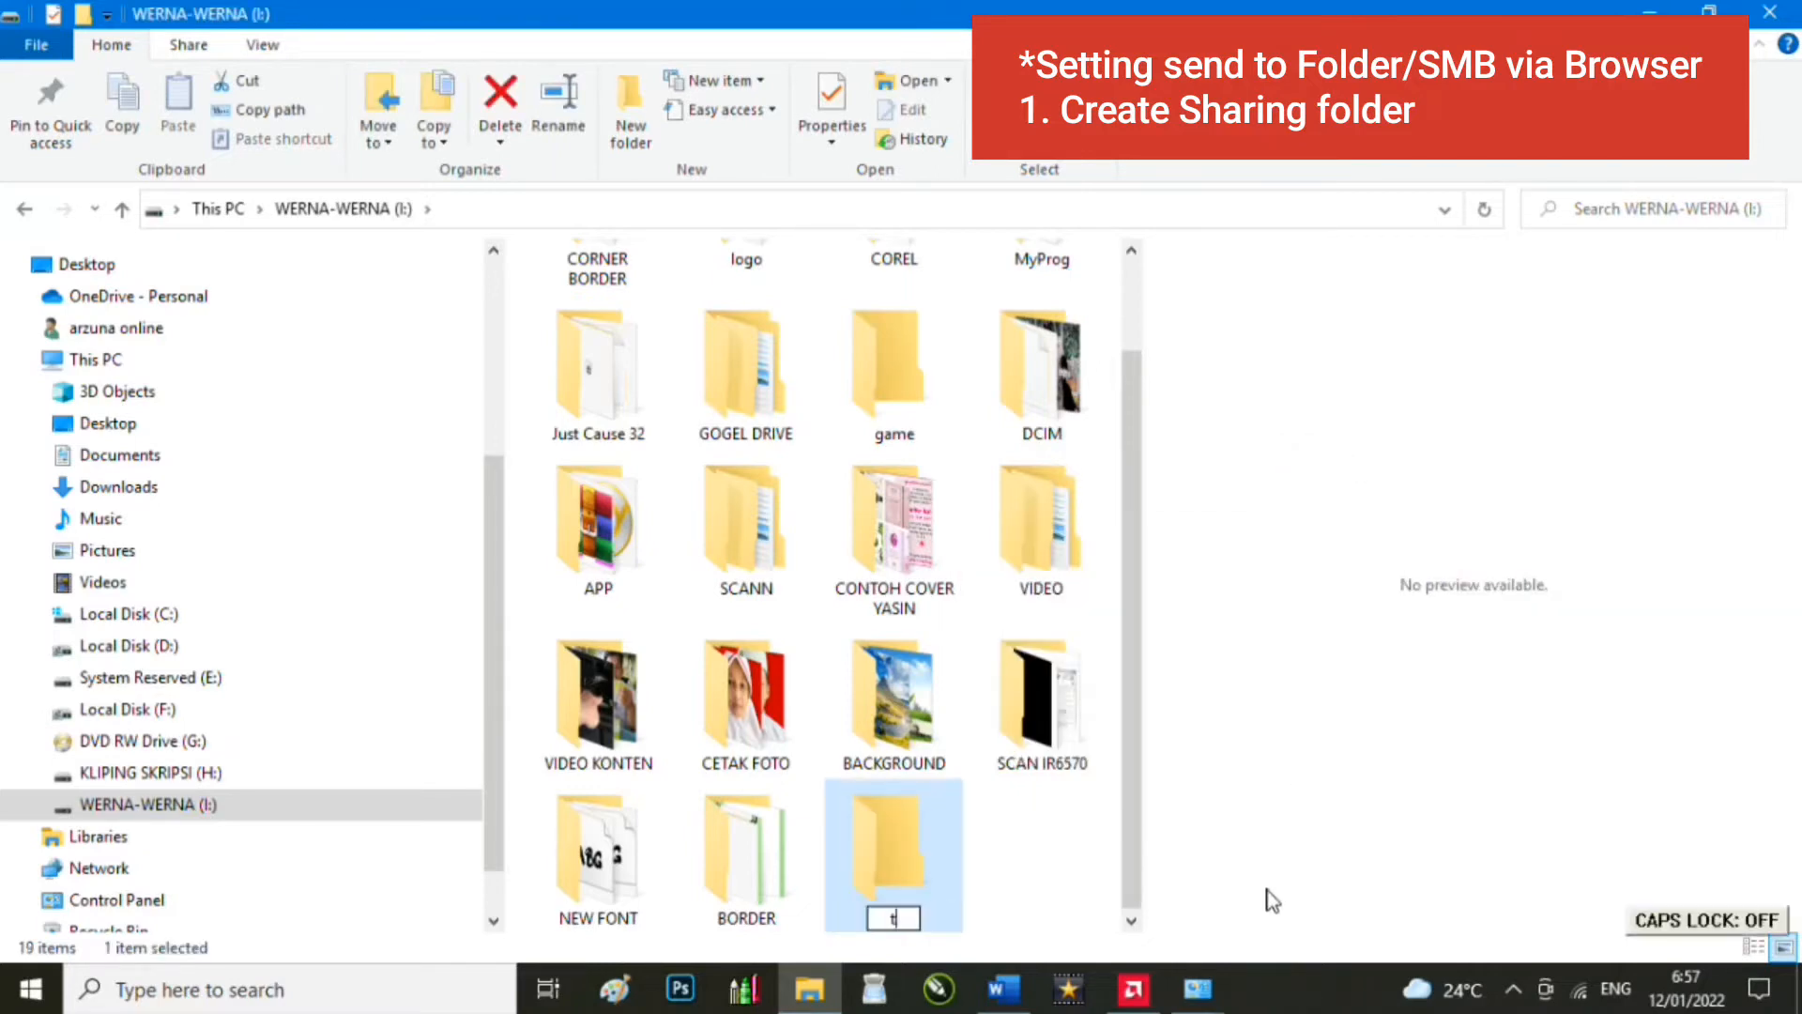
pyautogui.press('BackSpace')
pyautogui.press('capslock')
pyautogui.write('TES SCA')
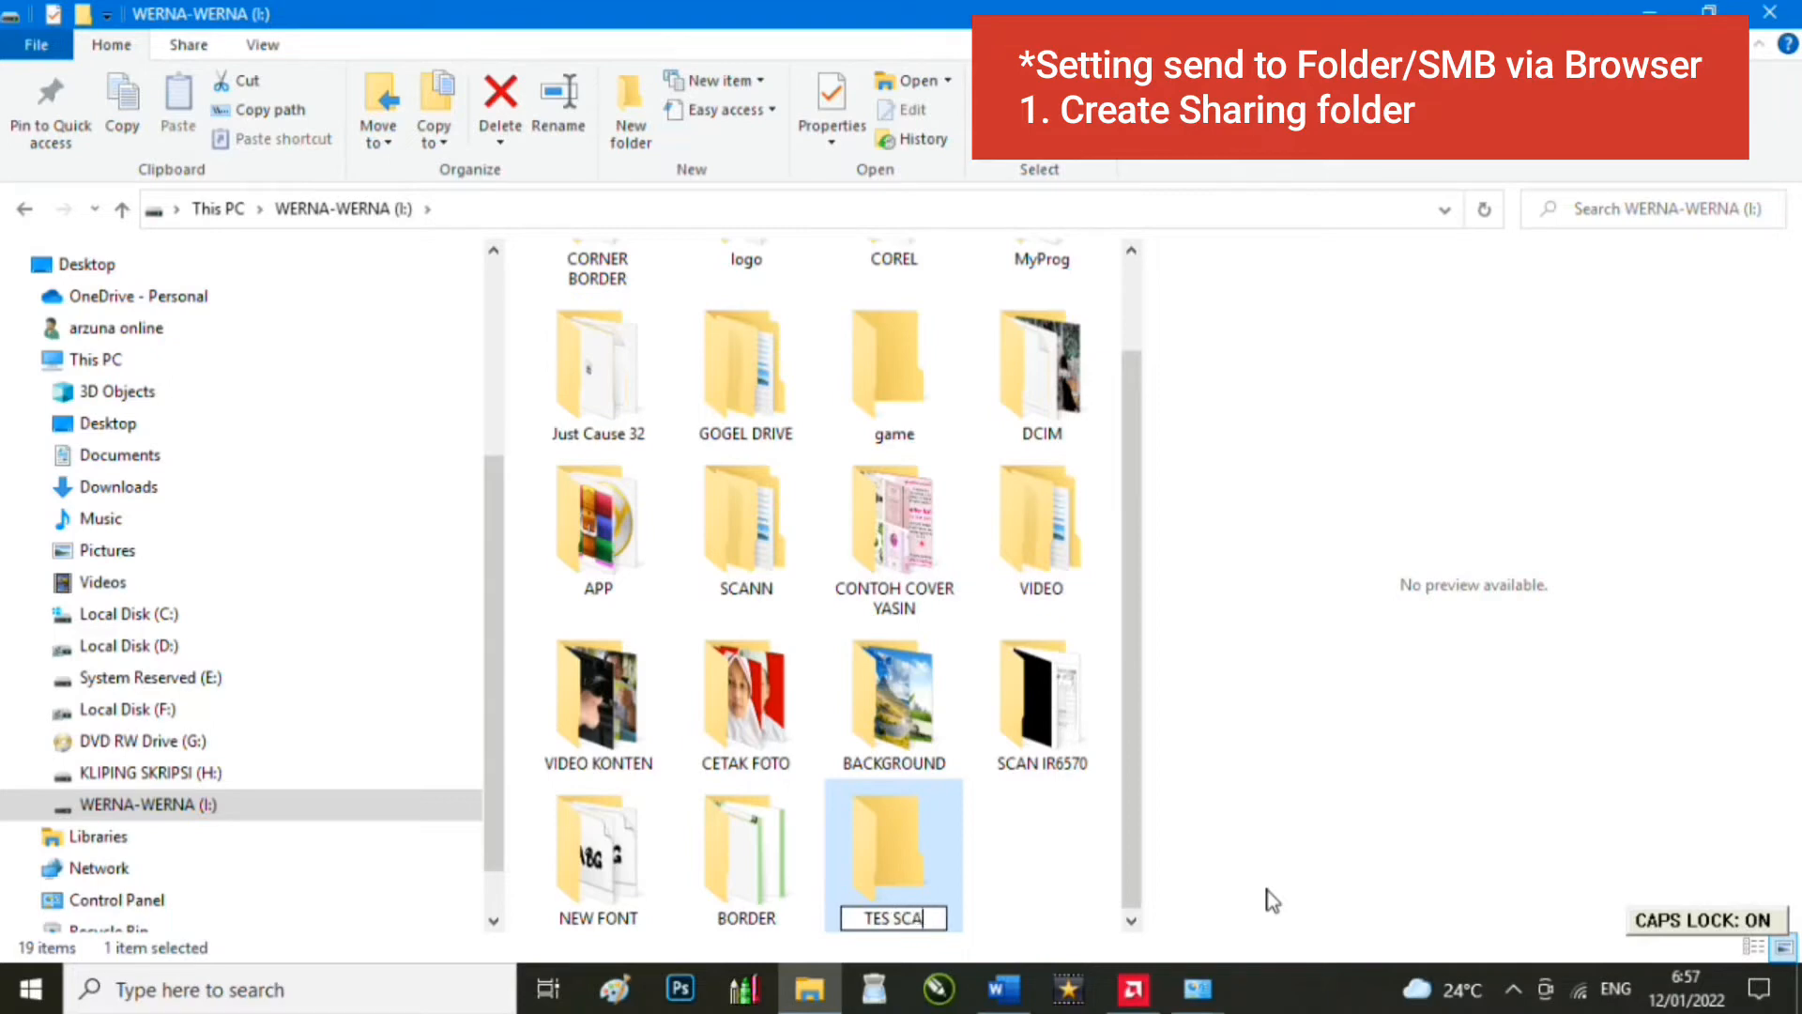
pyautogui.write('NN')
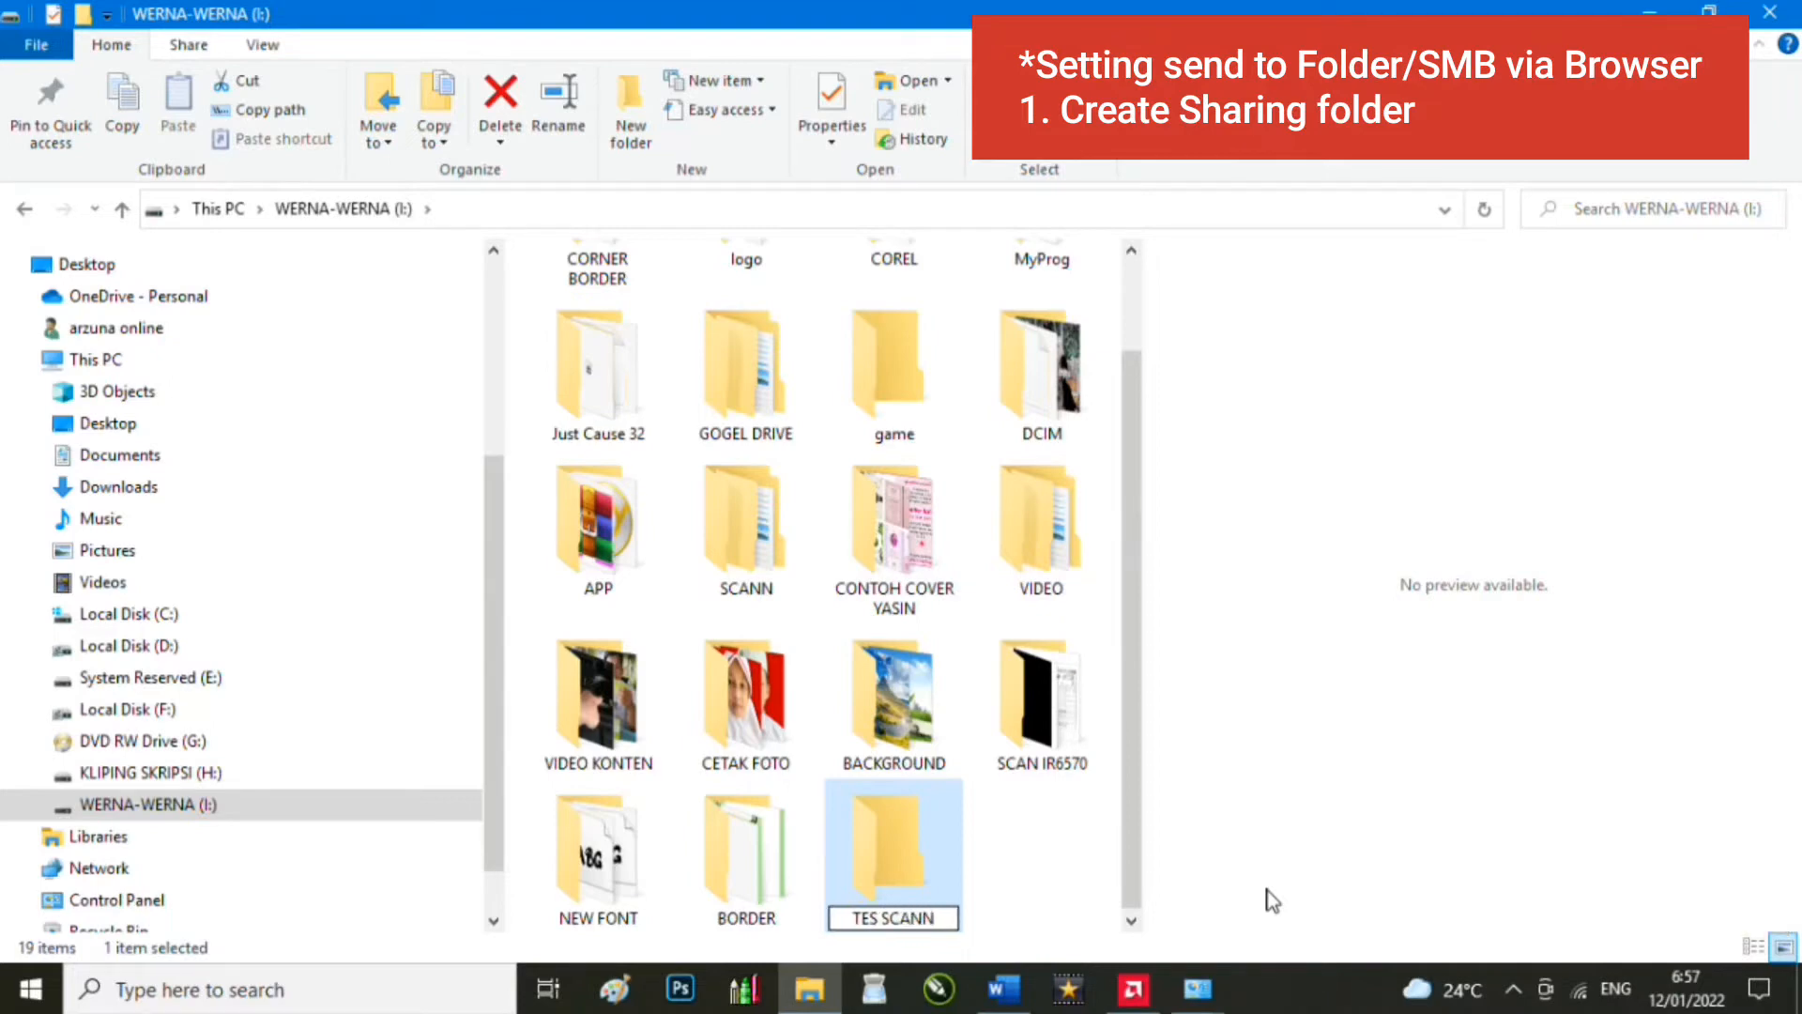
pyautogui.write('1')
pyautogui.press('Return')
# Step: Select the new TES SCANN1 folder, glancing briefly at the Word notes
pyautogui.click(1078, 835)
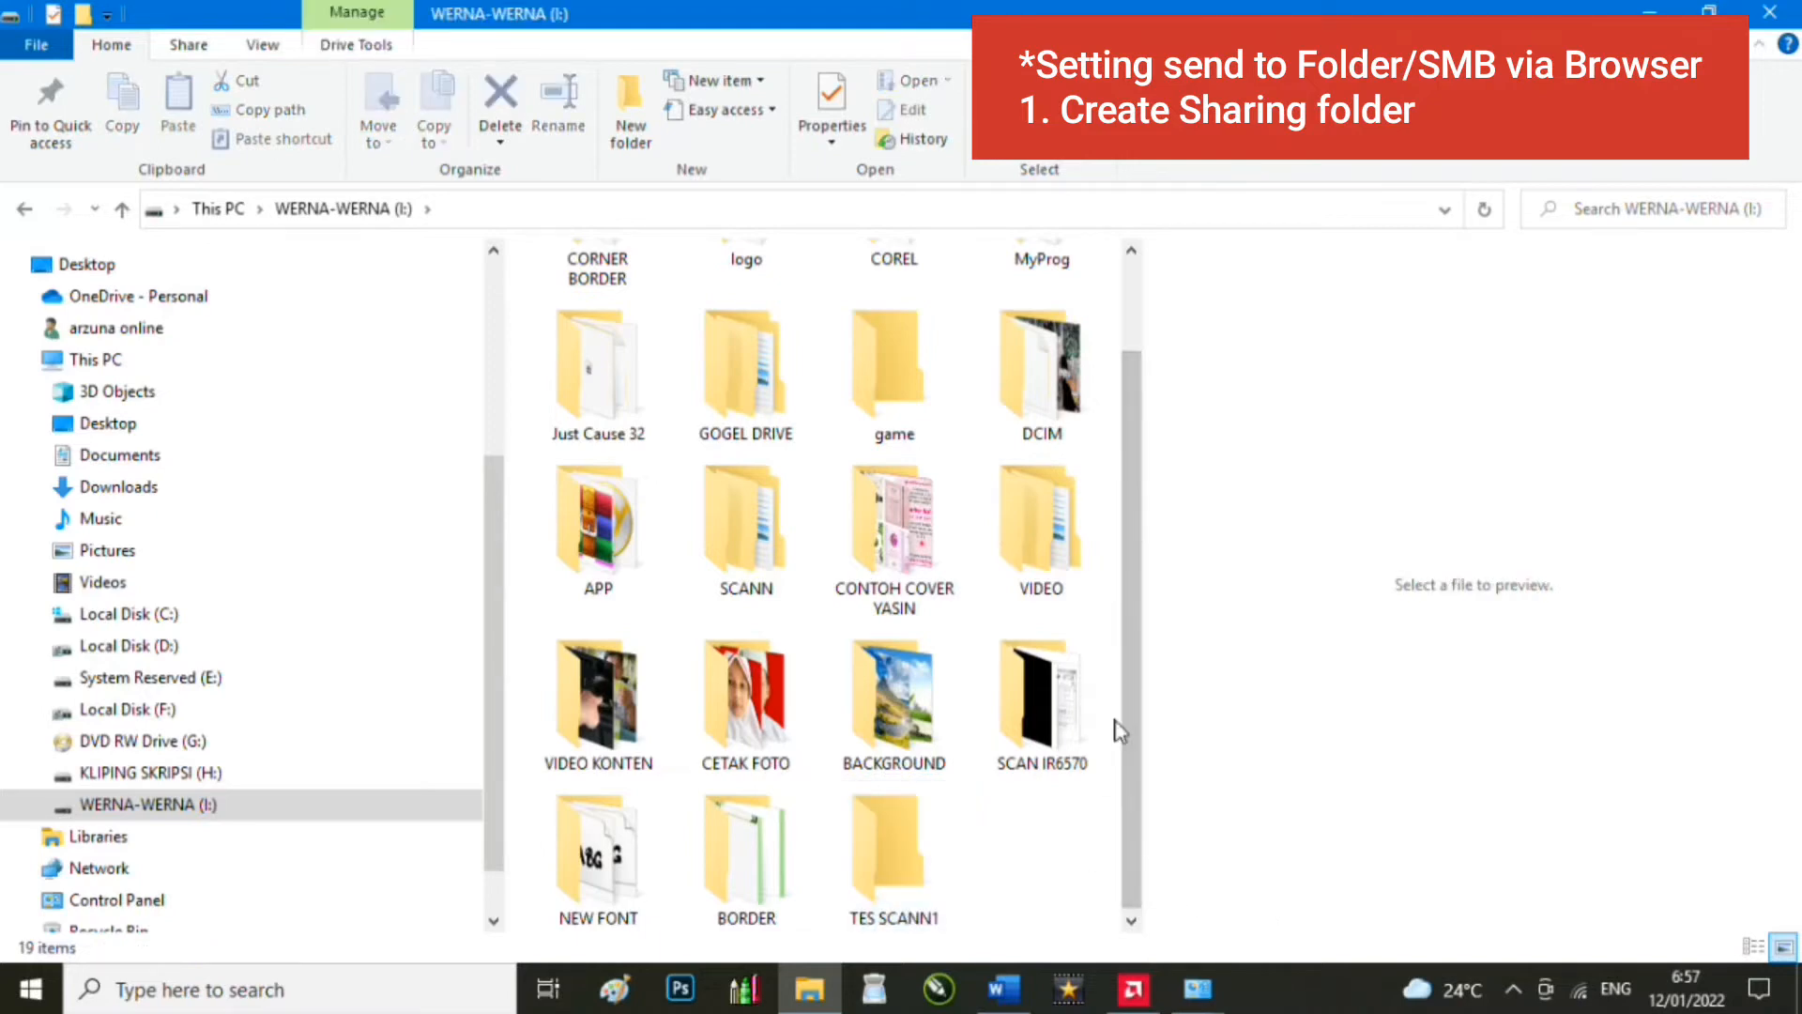
pyautogui.scroll(2, 1135, 563)
pyautogui.scroll(-2, 1145, 639)
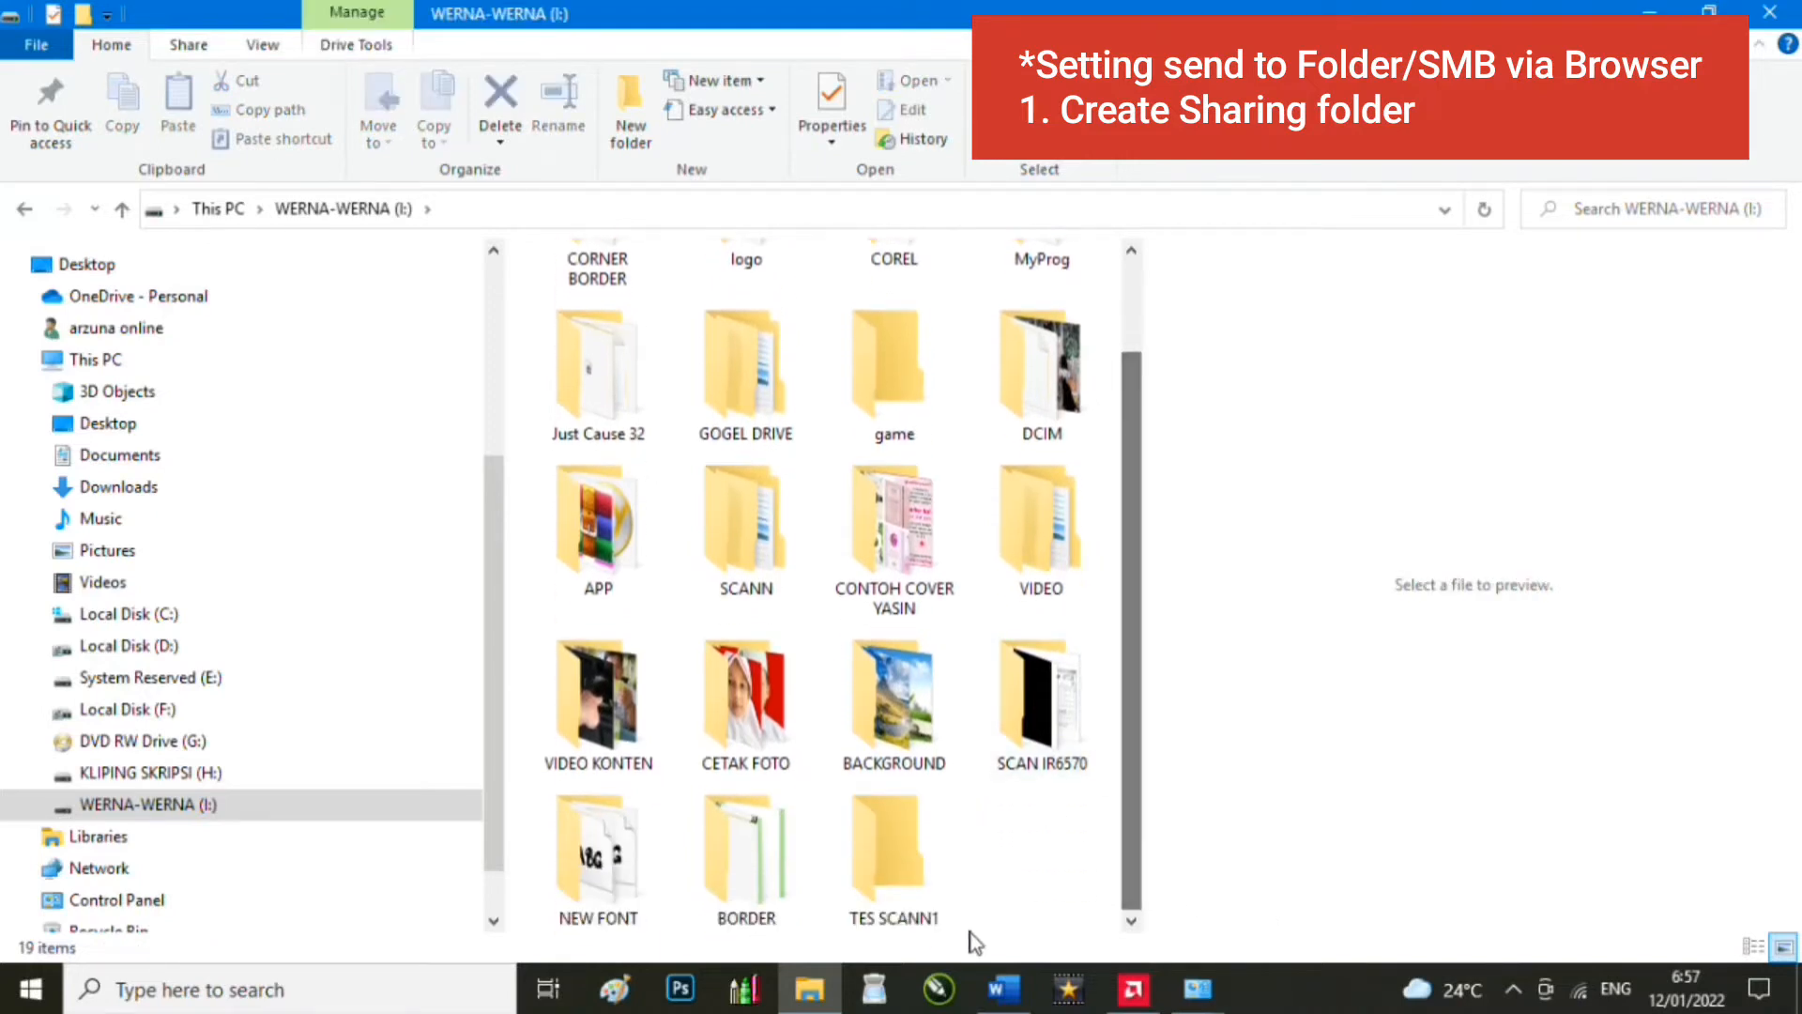
pyautogui.click(899, 890)
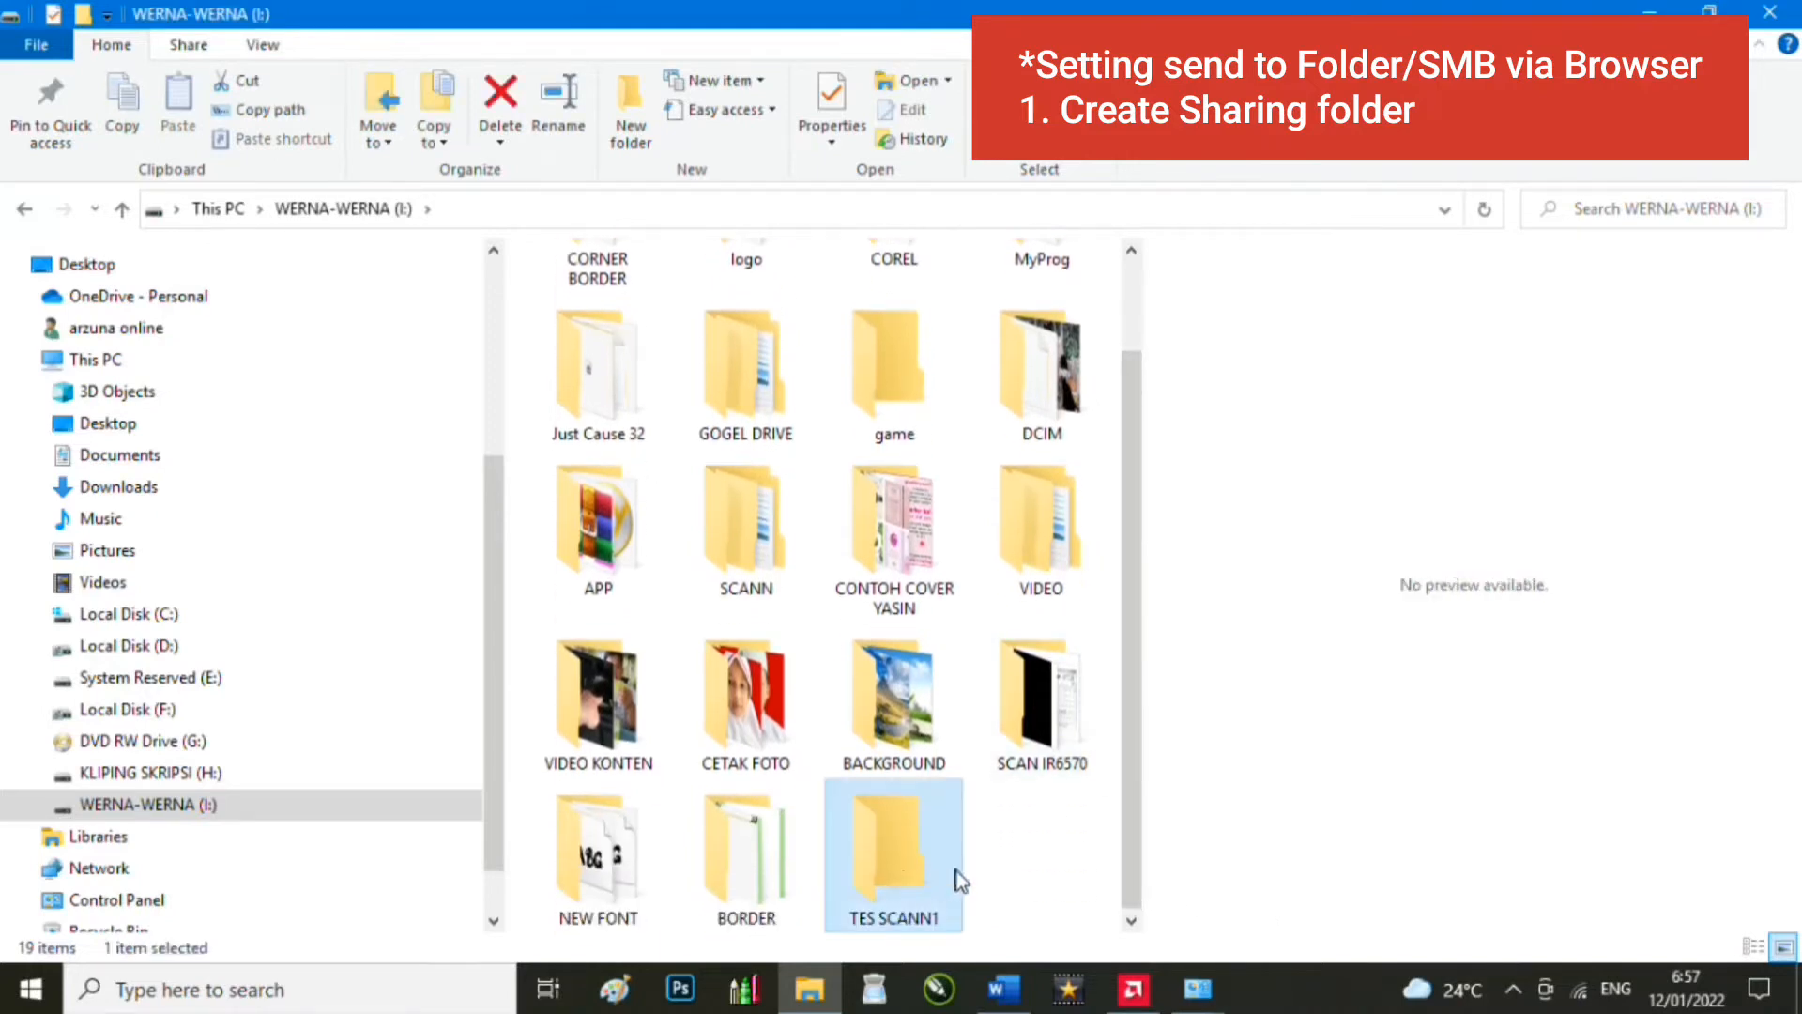
pyautogui.click(998, 903)
pyautogui.click(860, 849)
pyautogui.click(1010, 985)
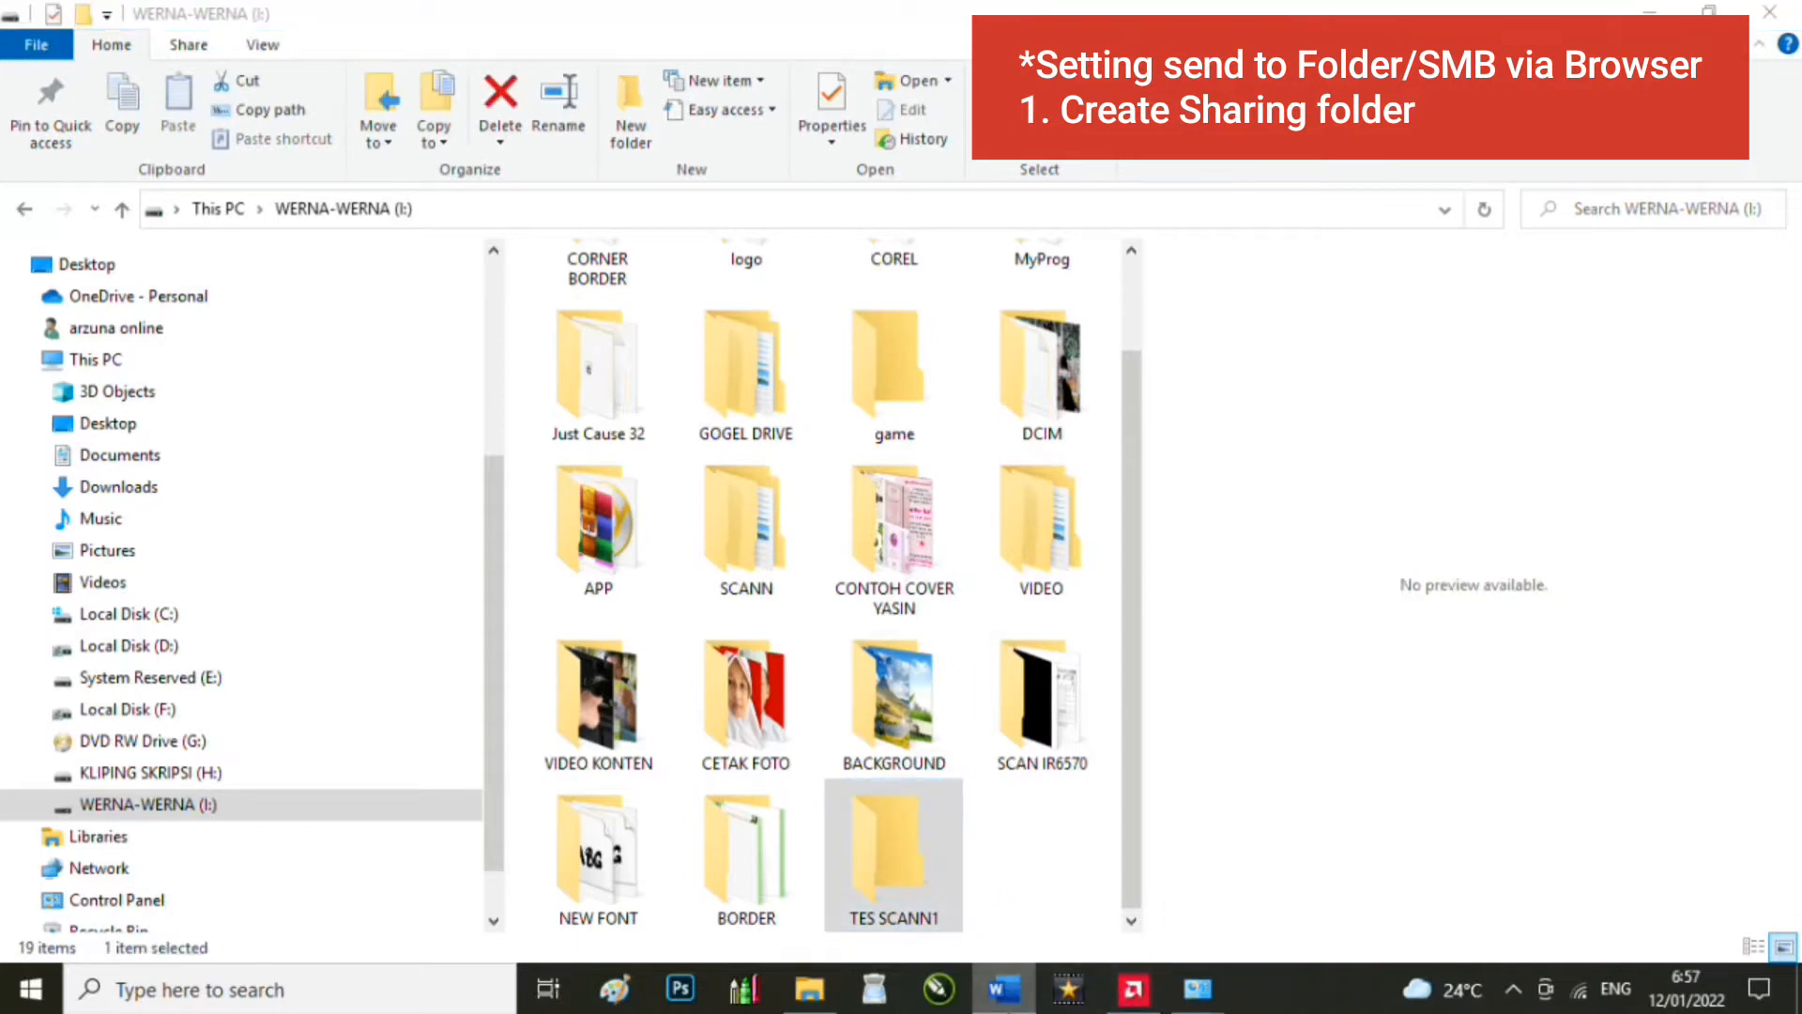
pyautogui.click(1010, 985)
pyautogui.click(1053, 870)
pyautogui.click(911, 865)
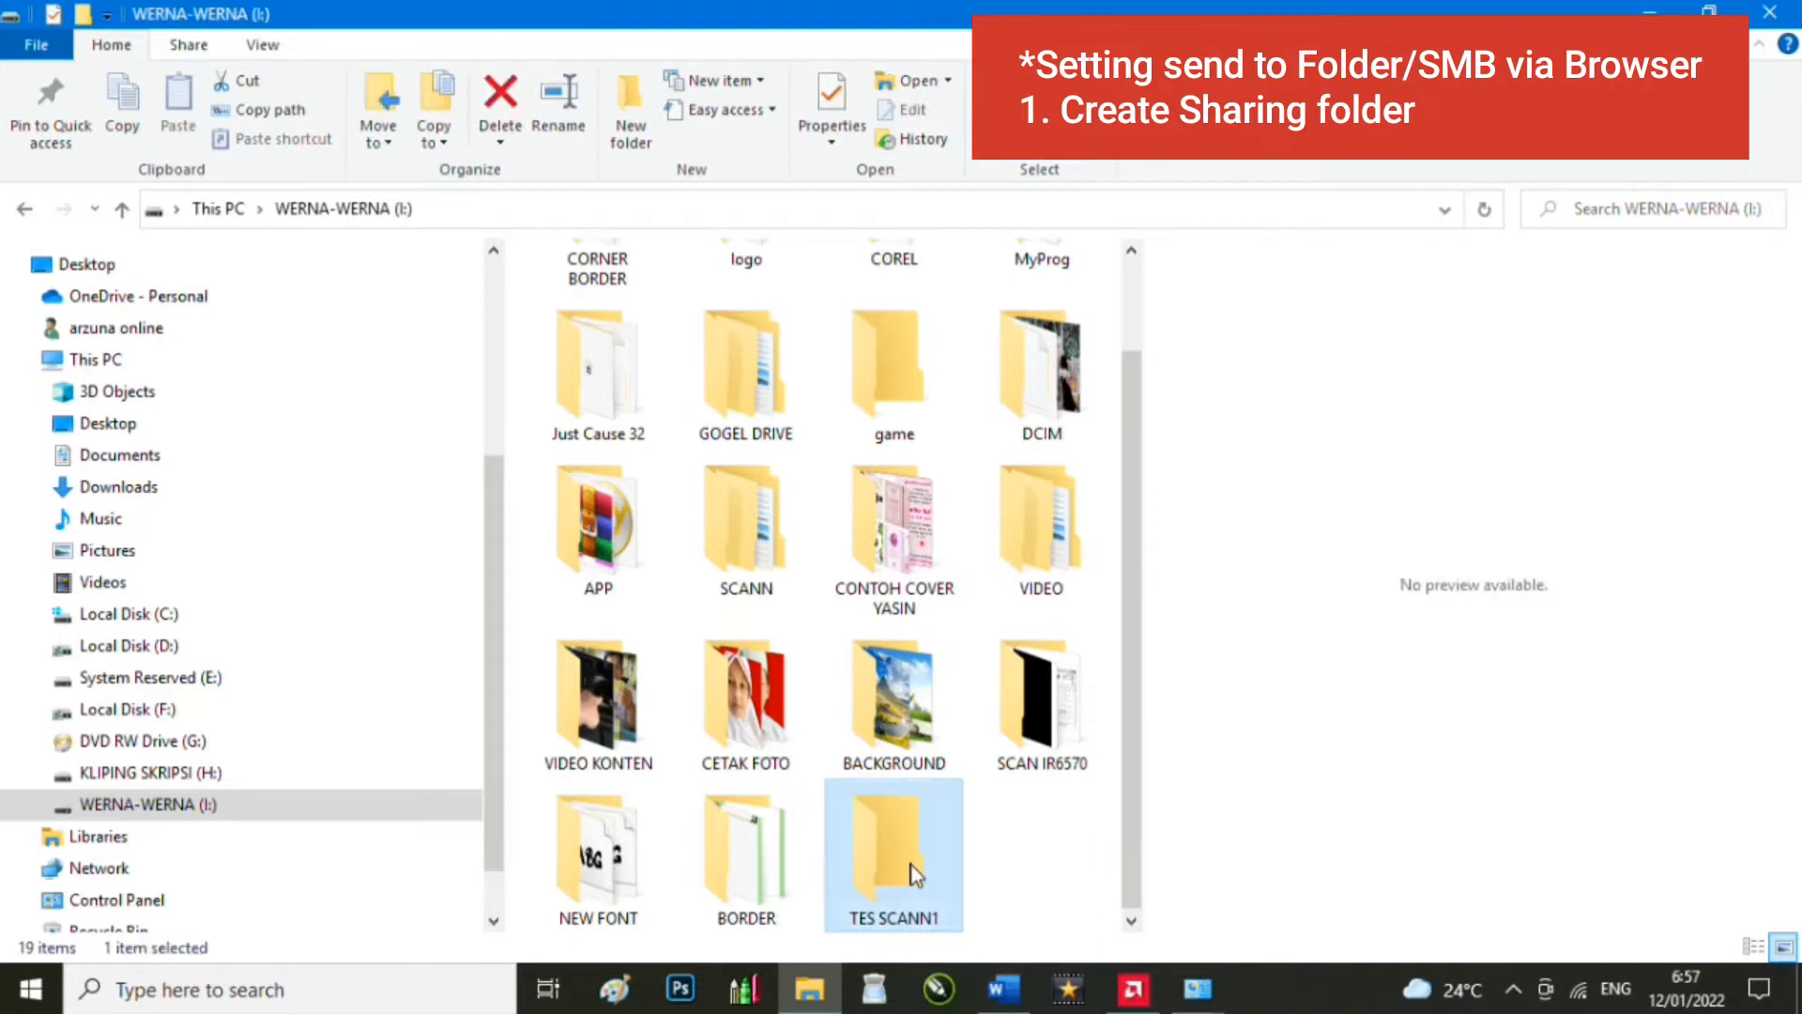
# Step: Add Everyone to the TES SCANN1 folder's sharing list from its Properties
pyautogui.rightClick(902, 899)
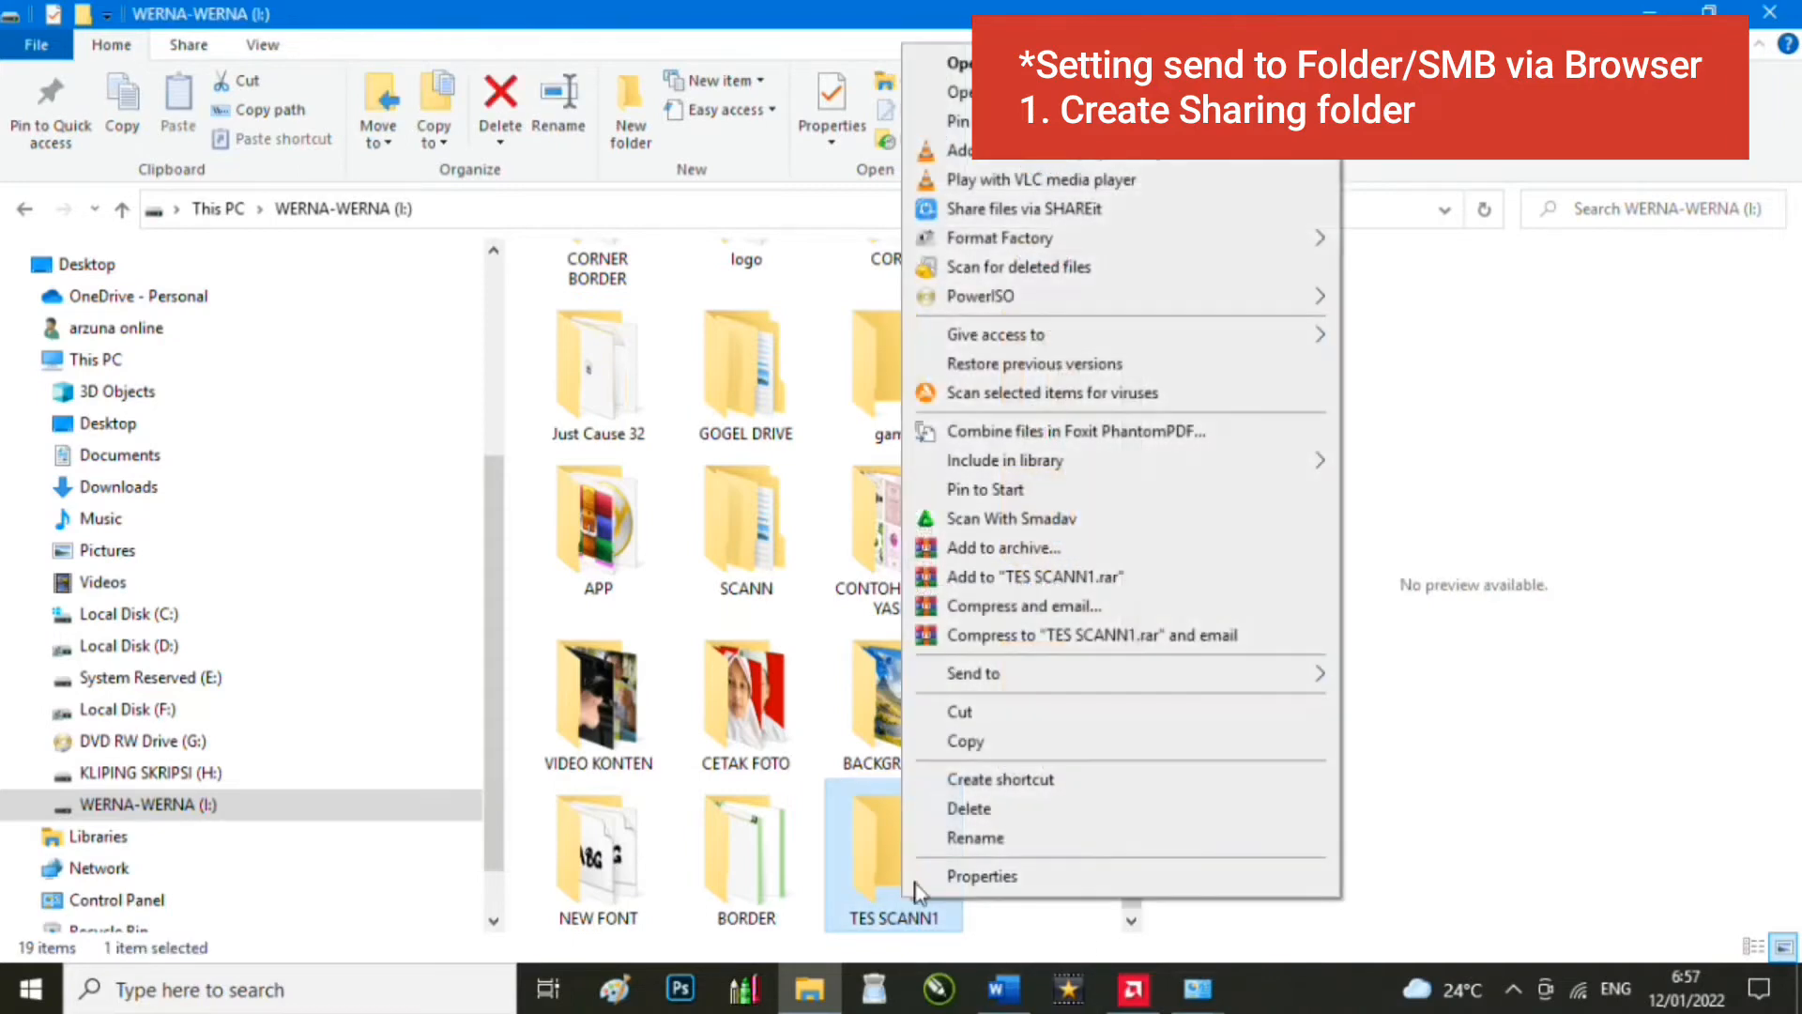
pyautogui.click(1028, 878)
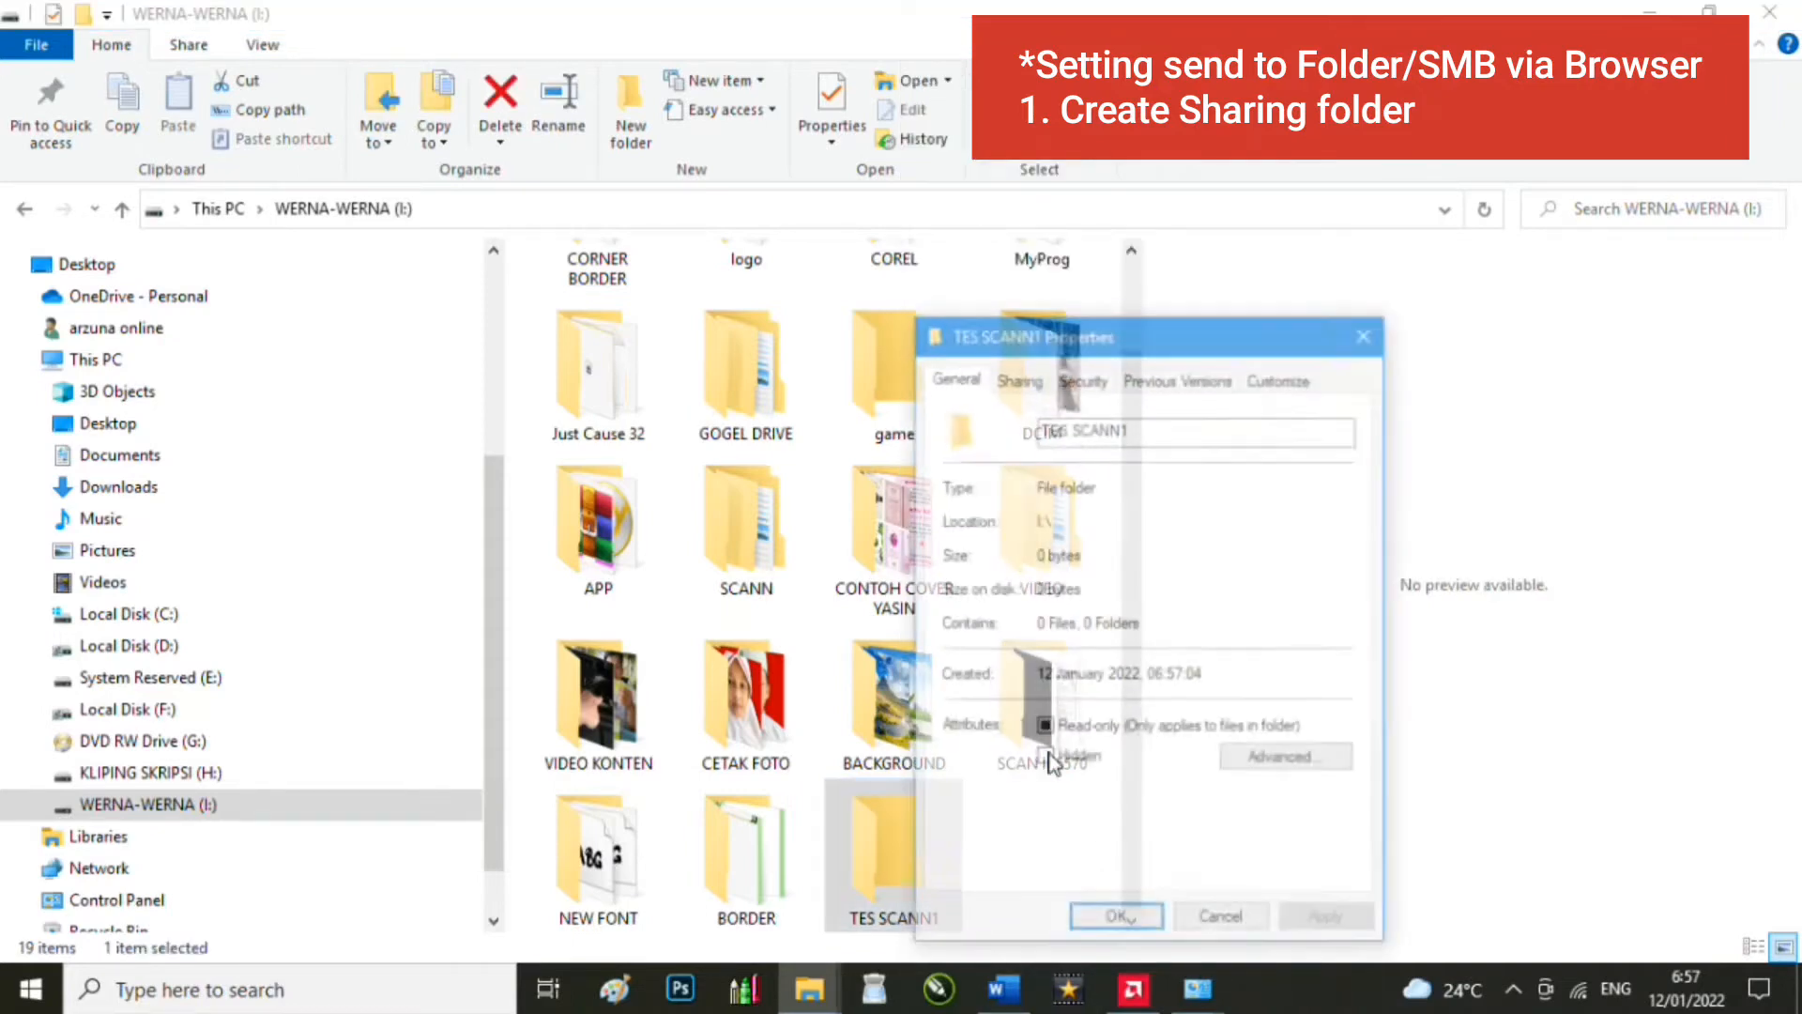
pyautogui.click(1018, 377)
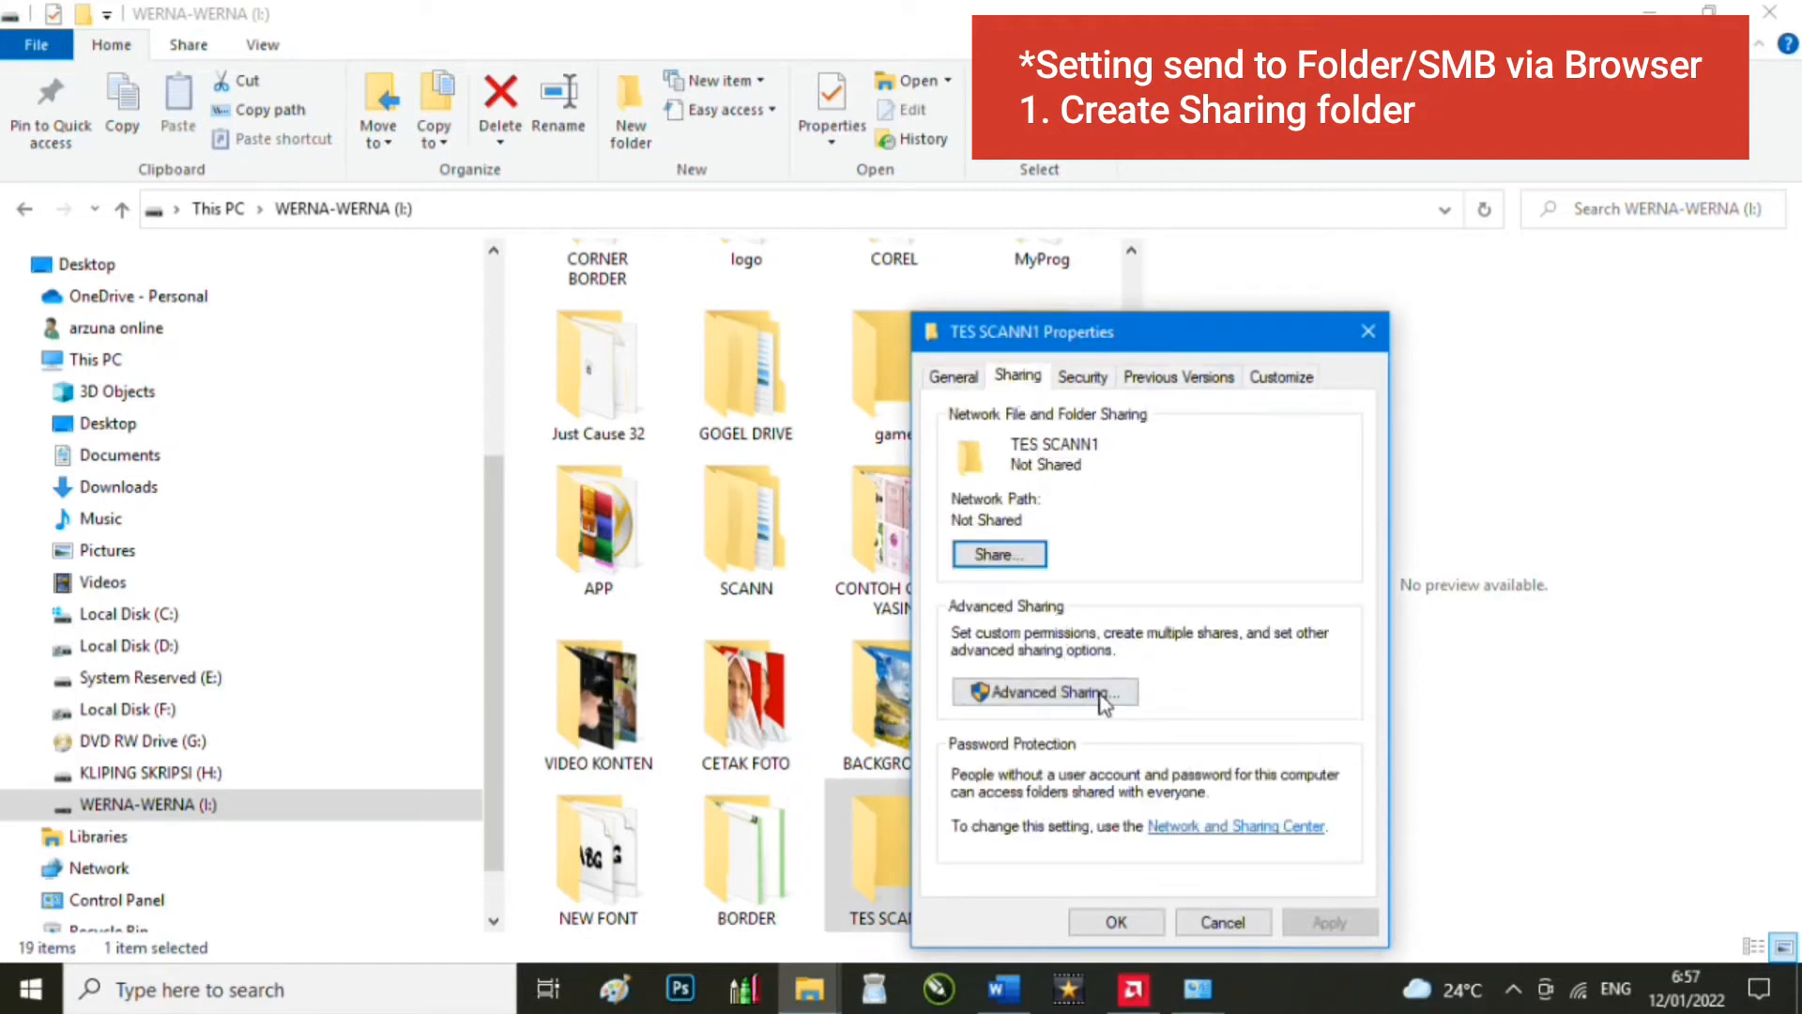
pyautogui.click(1022, 556)
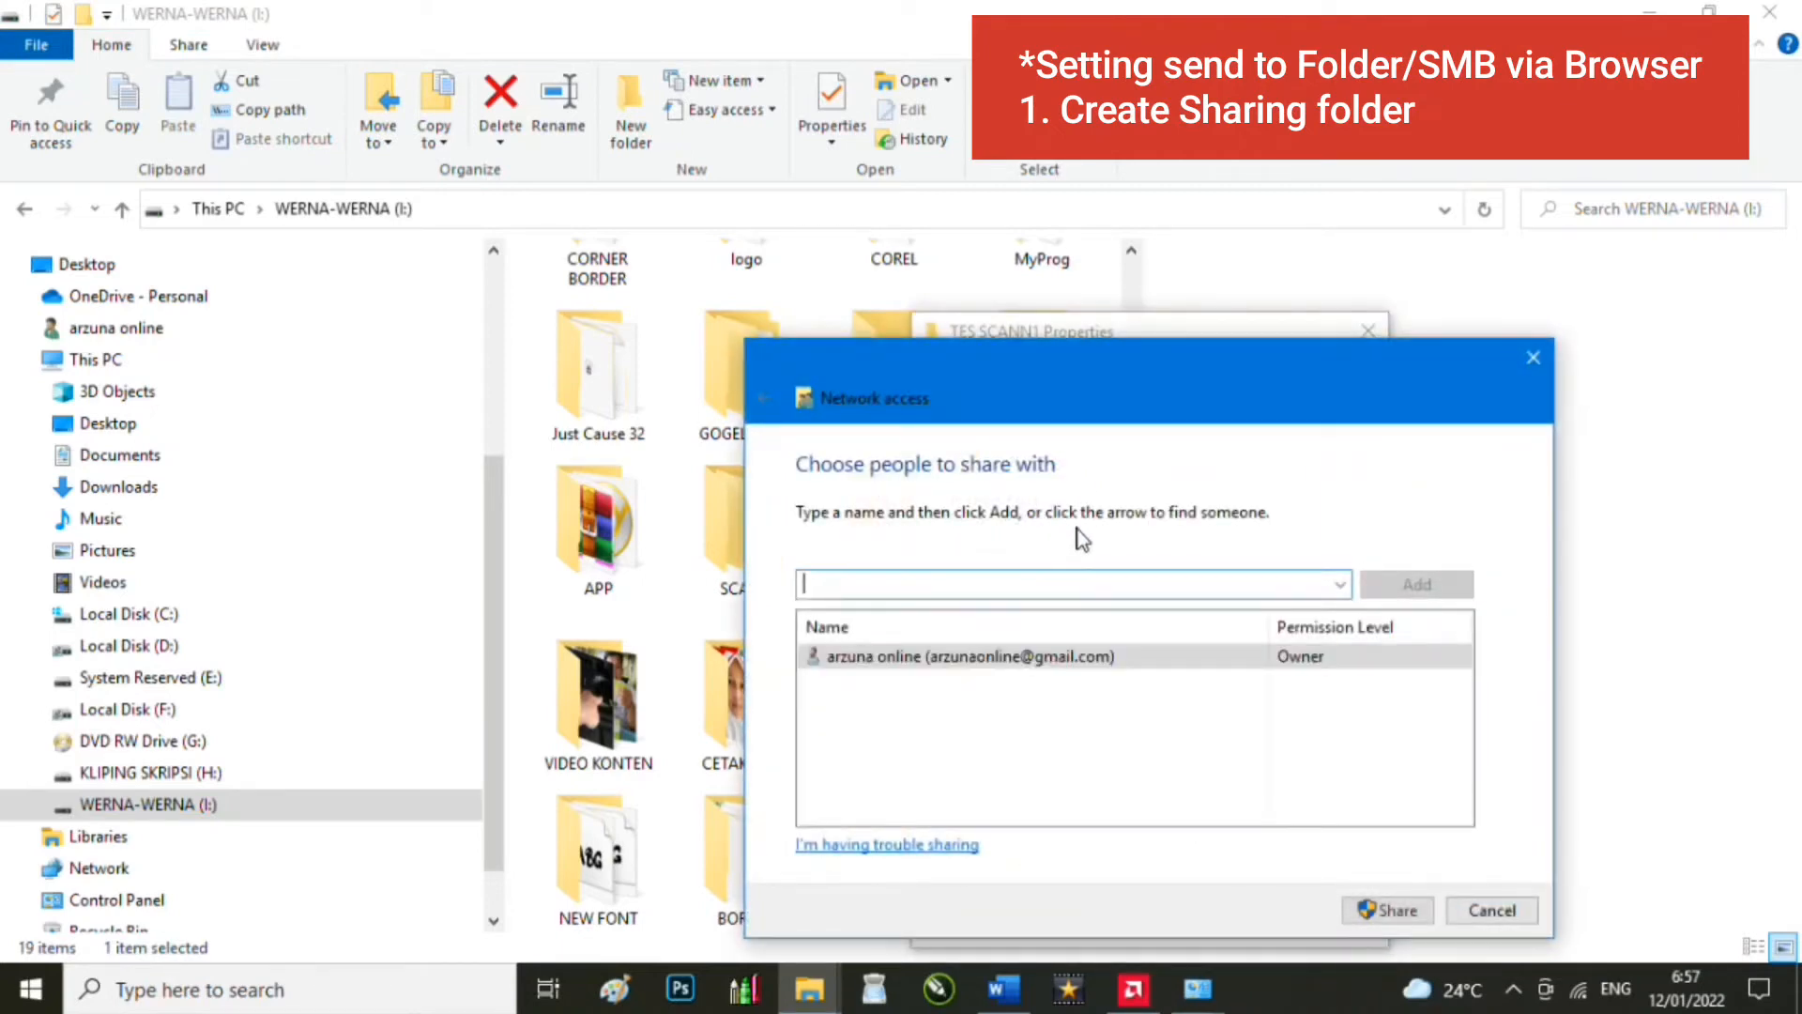
pyautogui.click(1340, 583)
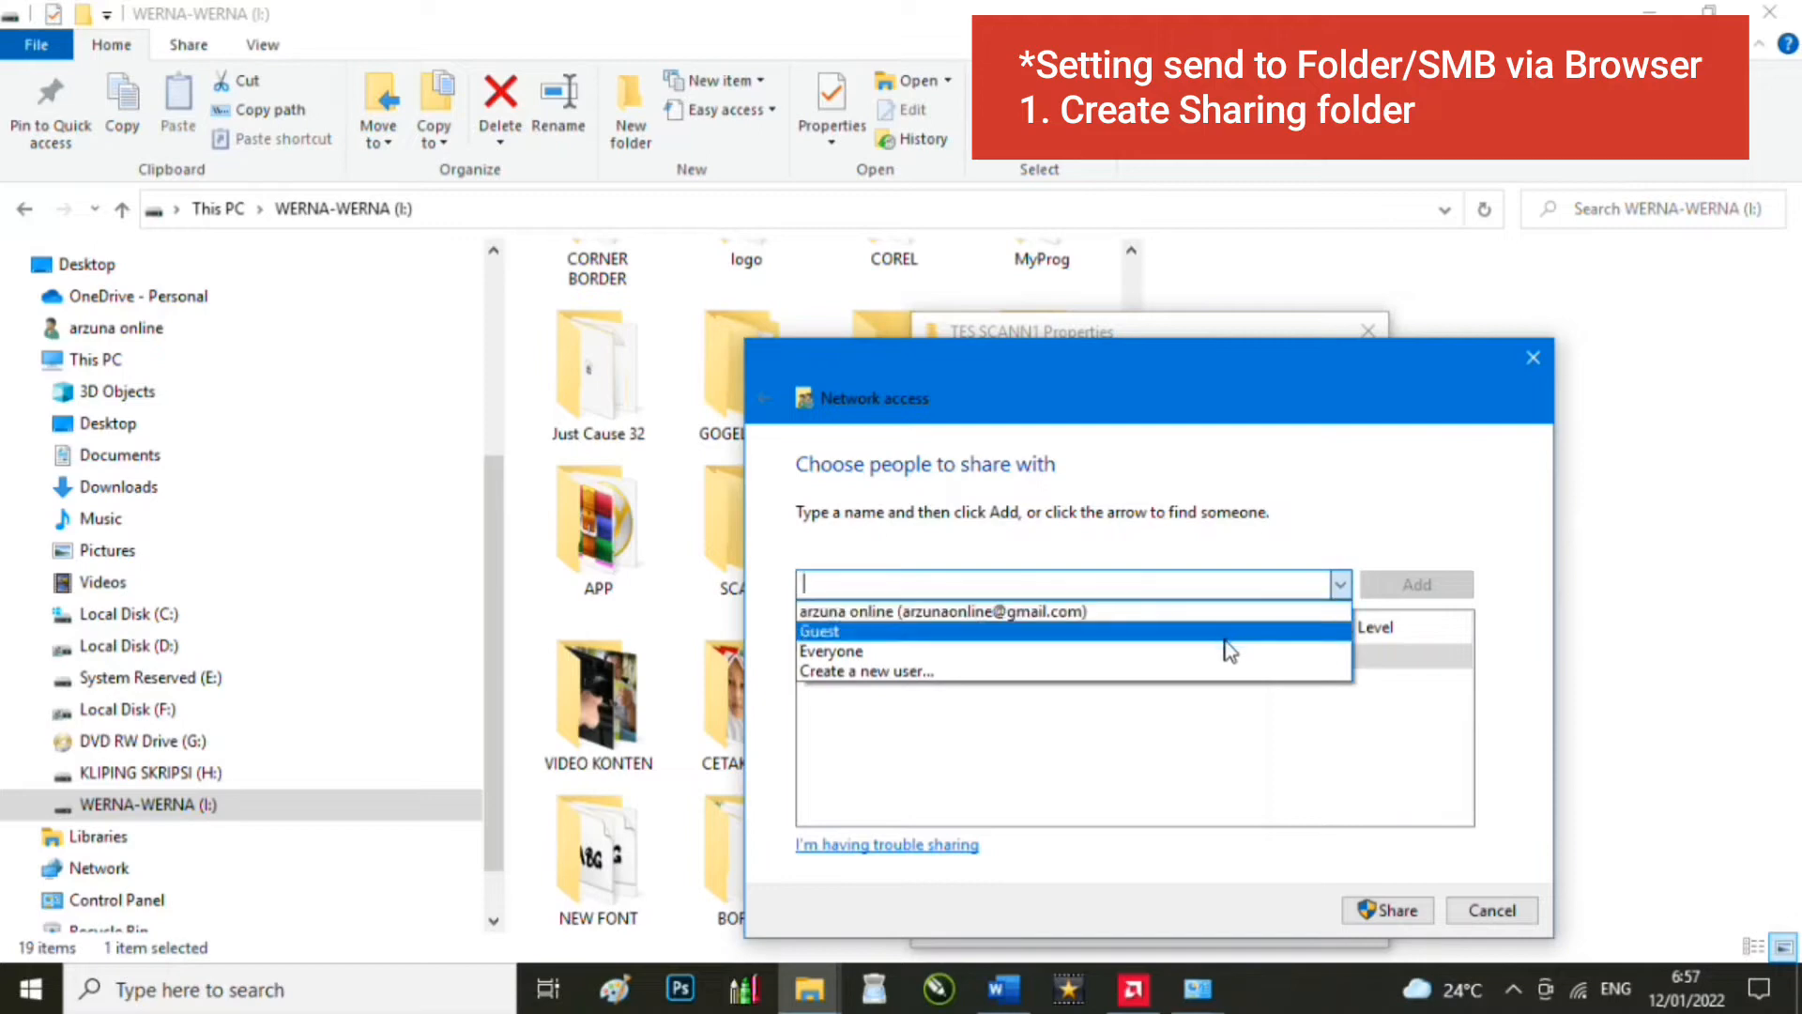
pyautogui.click(1228, 650)
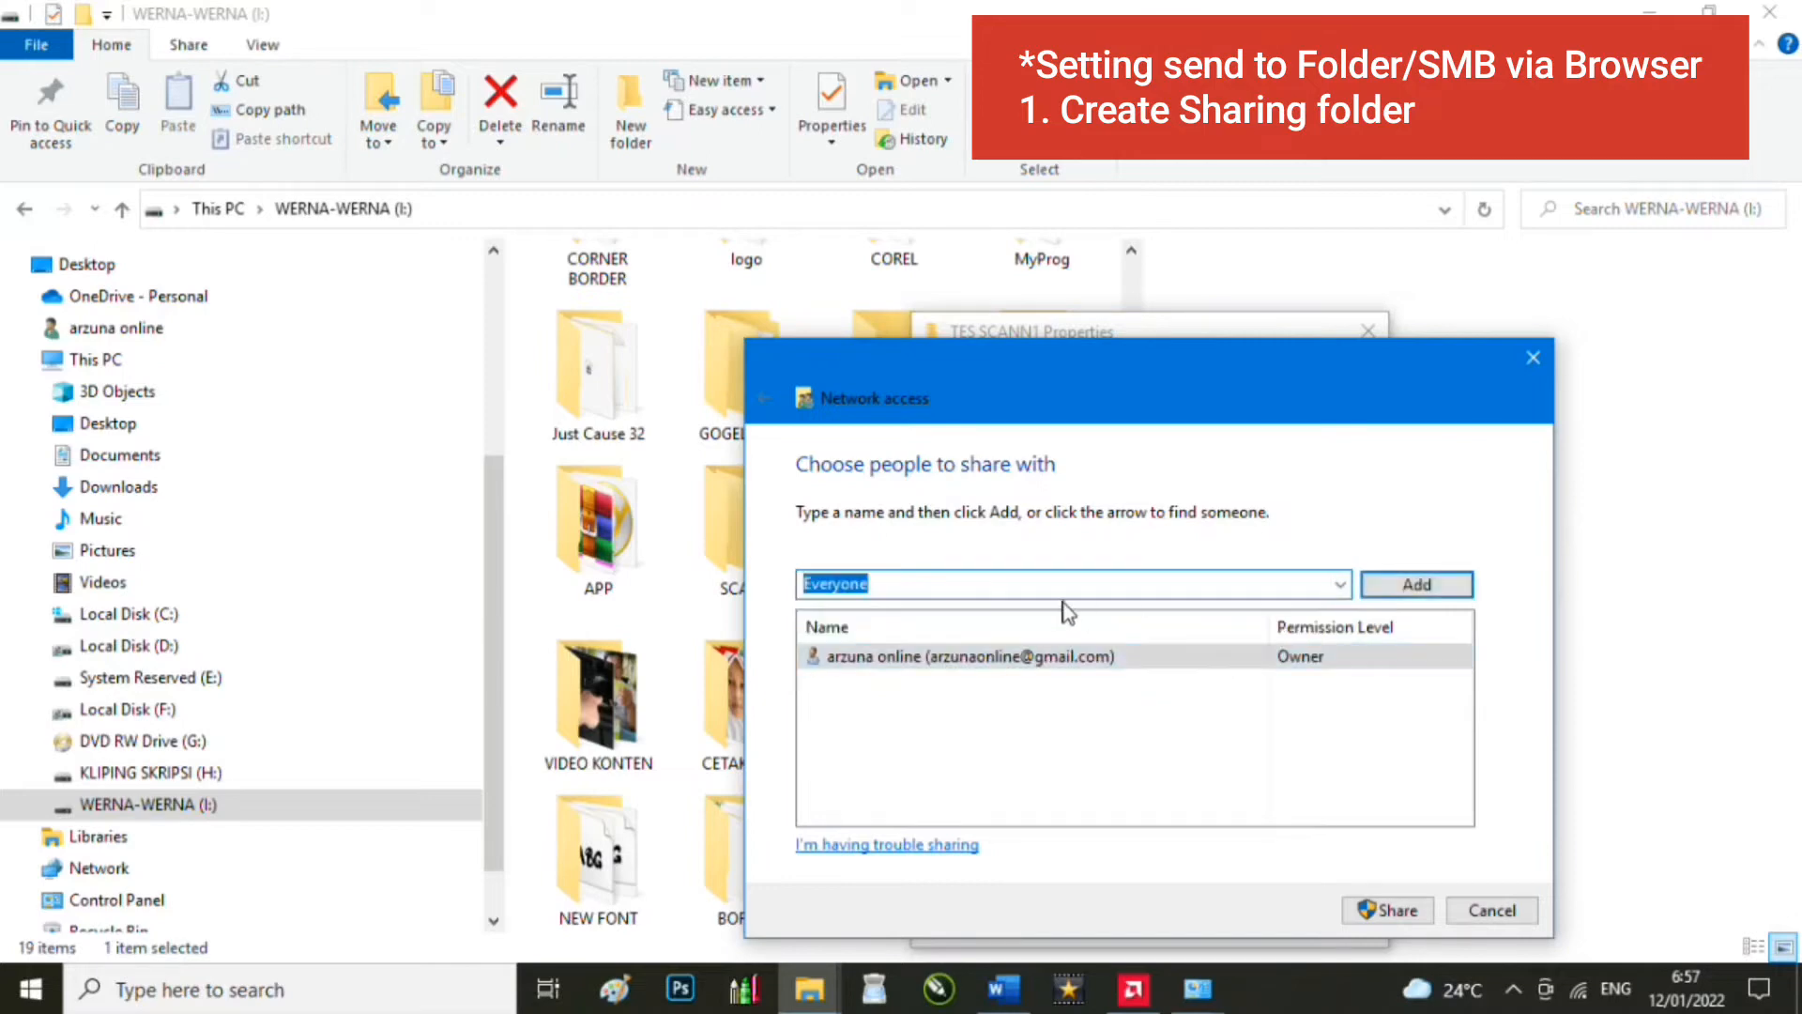
pyautogui.click(1397, 589)
# Step: Give Everyone Read/Write permission and share the folder
pyautogui.click(1324, 682)
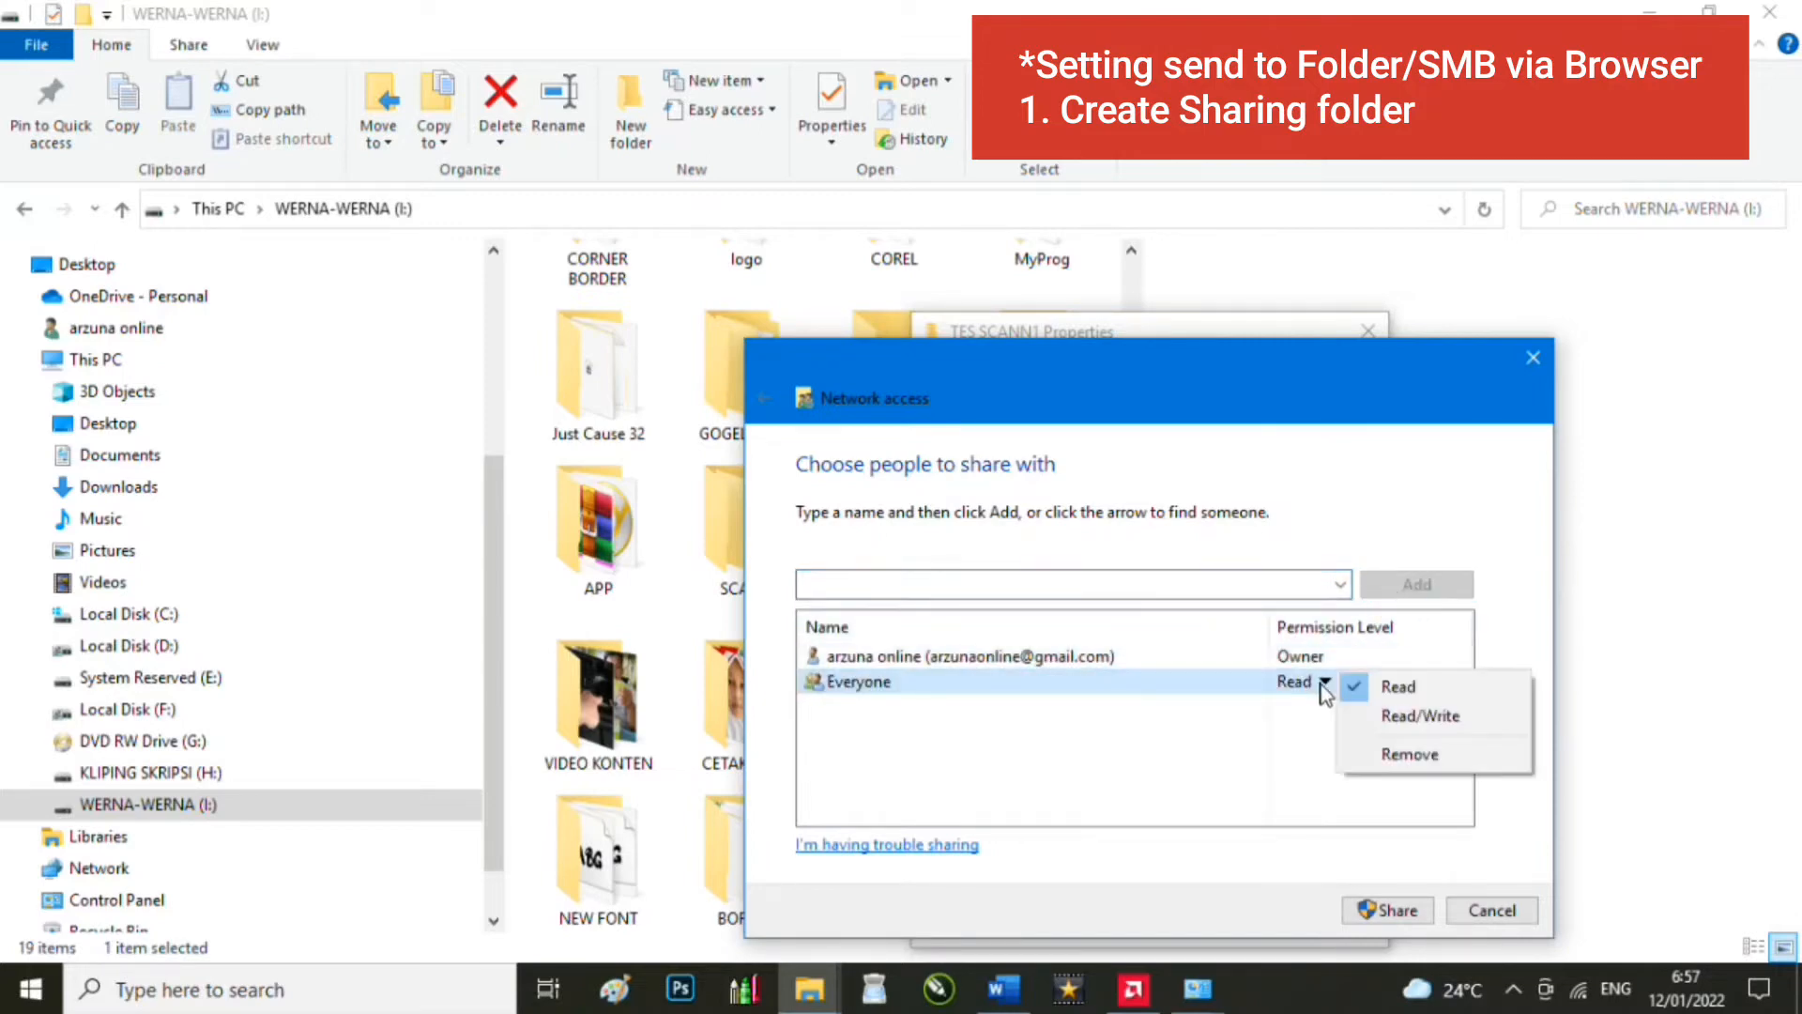
pyautogui.click(1426, 718)
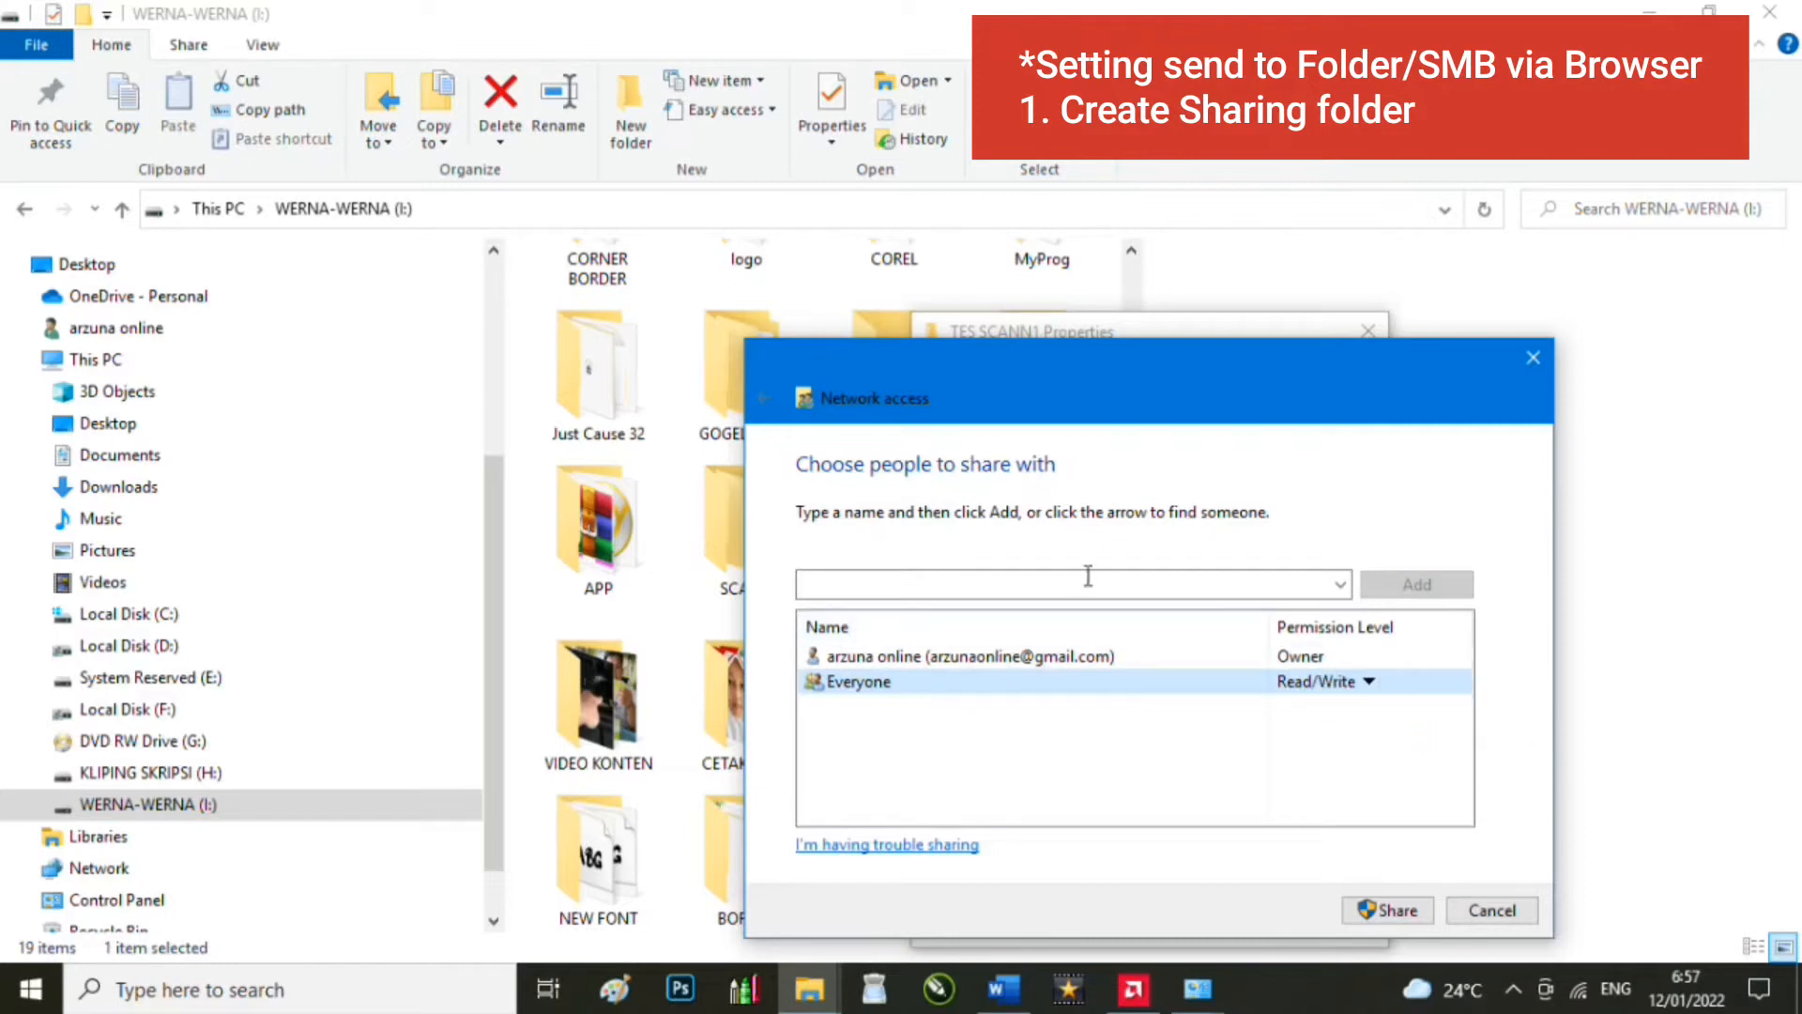
pyautogui.moveTo(1314, 121); pyautogui.dragTo(1305, 77)
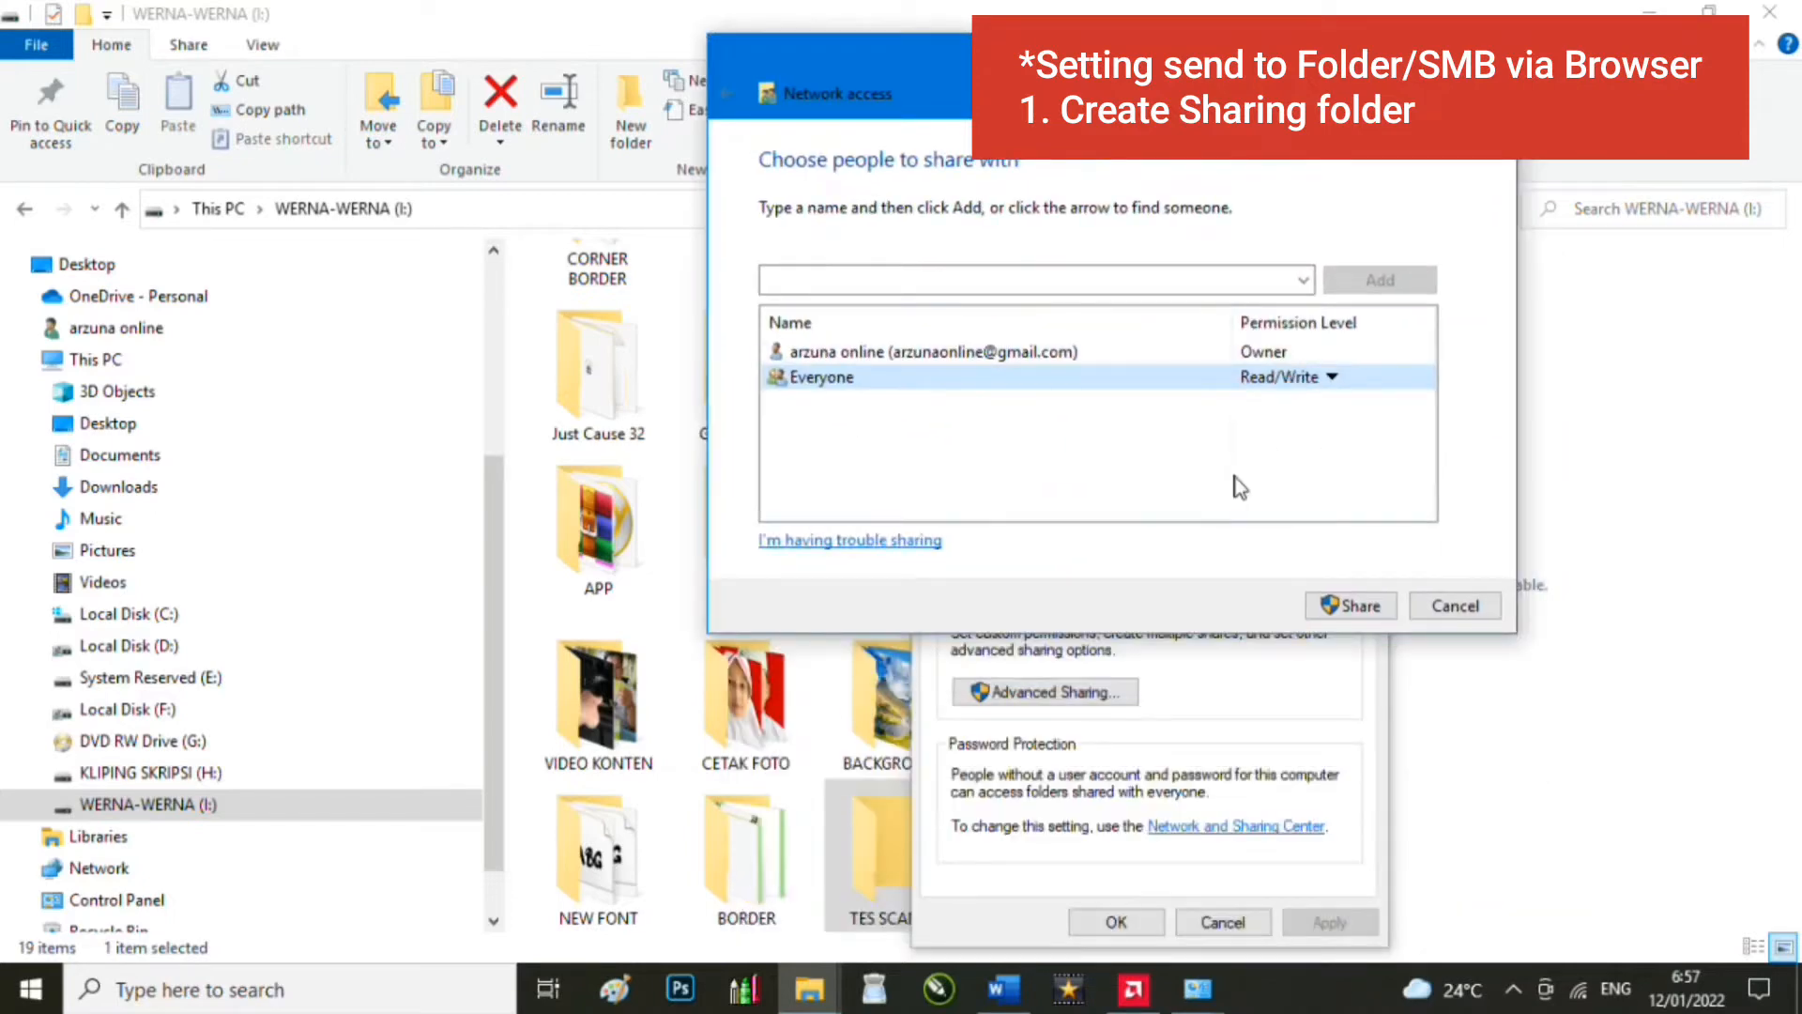
pyautogui.click(1336, 602)
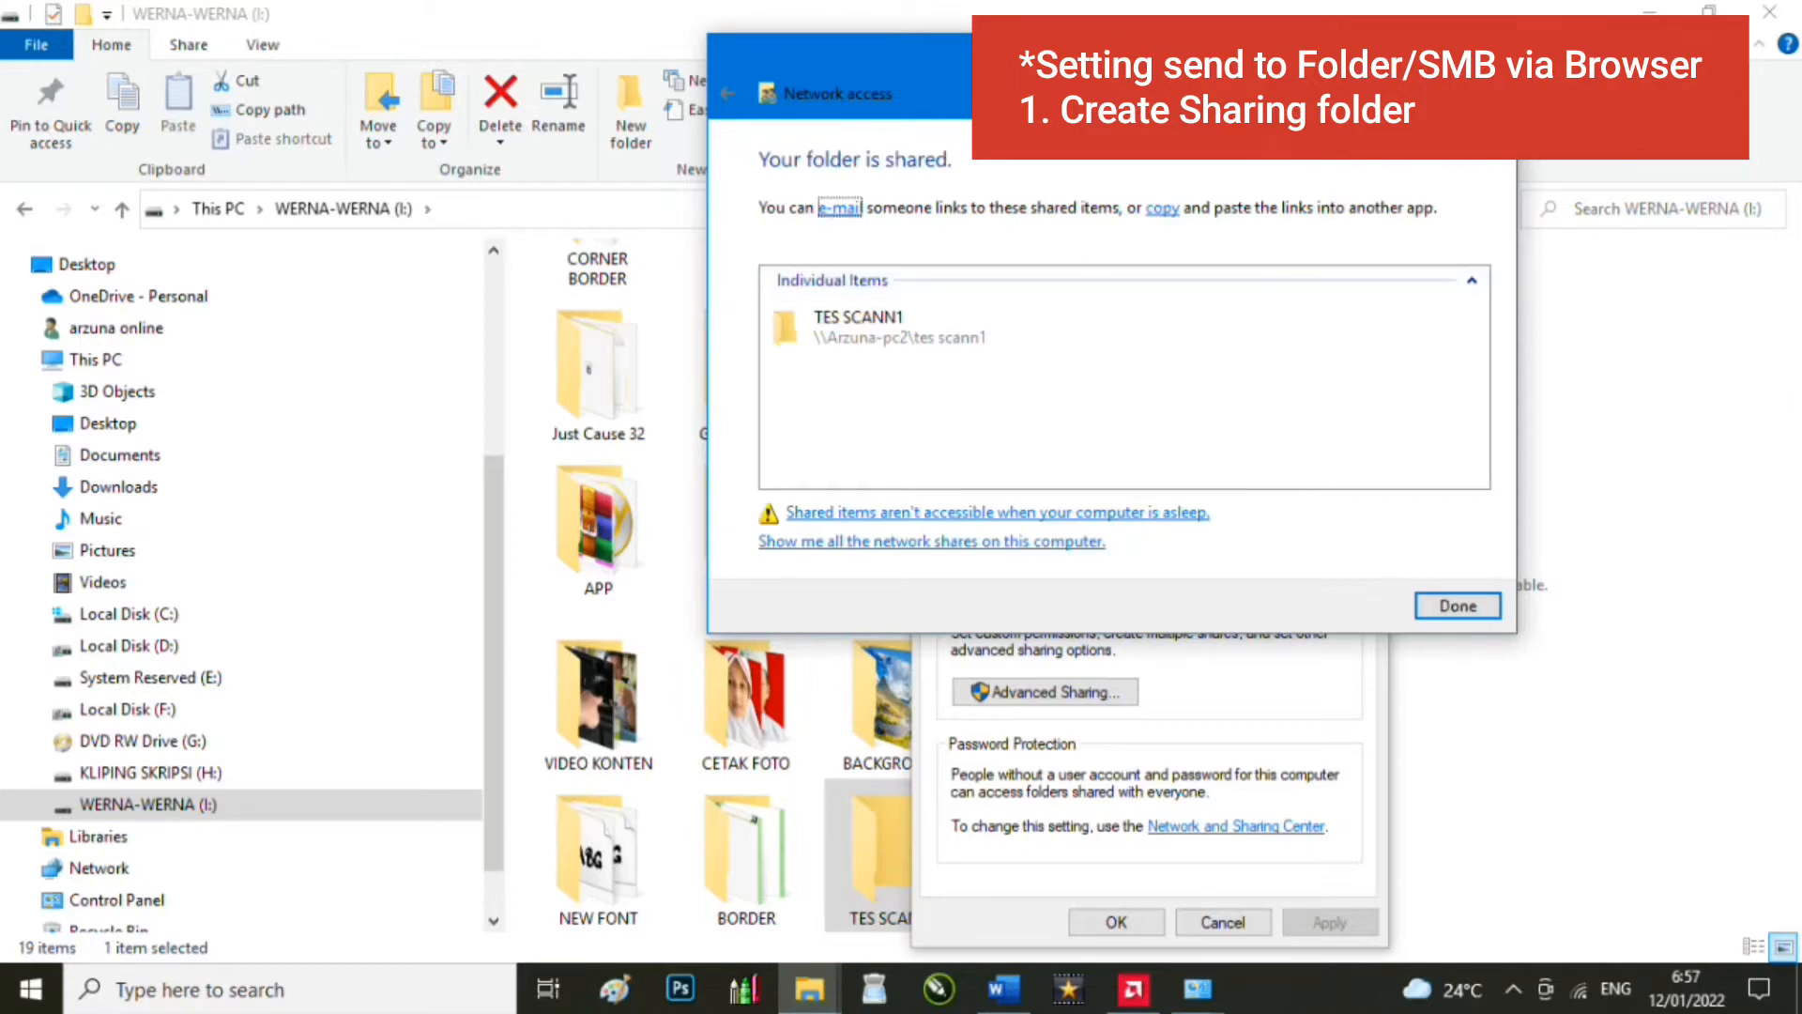
pyautogui.moveTo(1004, 73); pyautogui.dragTo(1122, 142)
pyautogui.click(1558, 677)
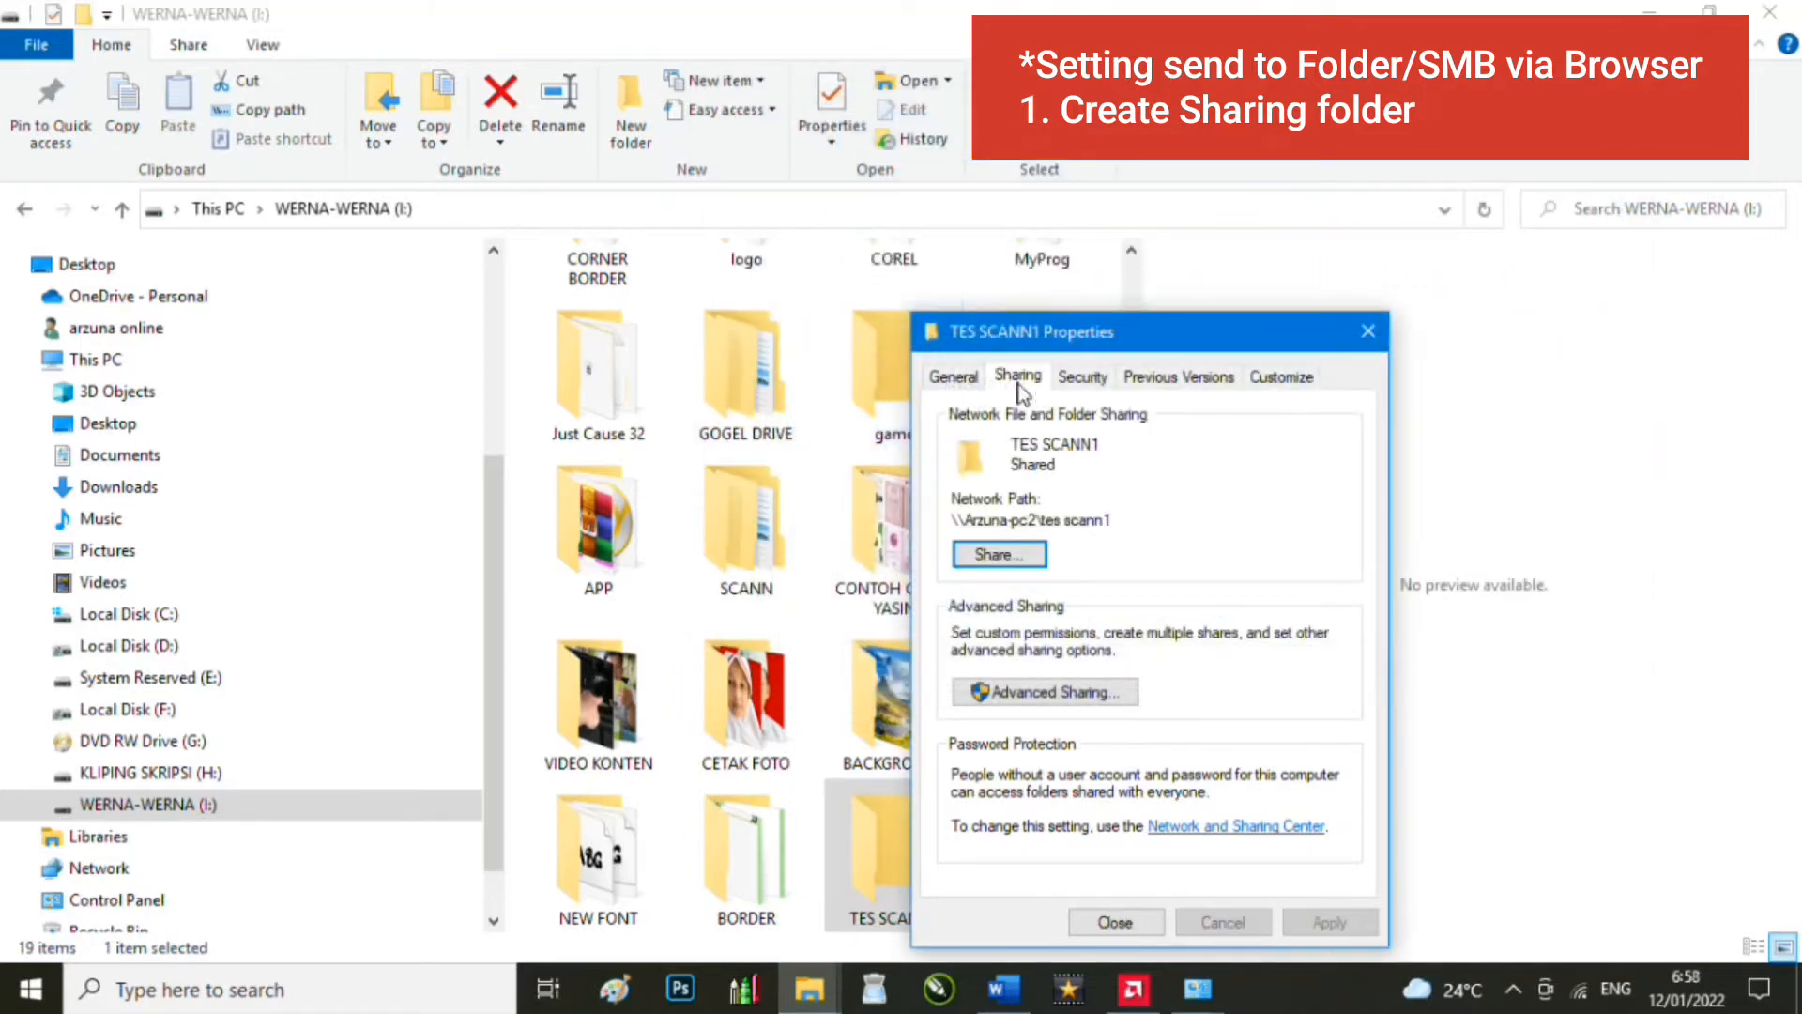
# Step: Confirm Everyone has Full Control, Change and Read in Advanced Sharing, then close Properties
pyautogui.click(1037, 687)
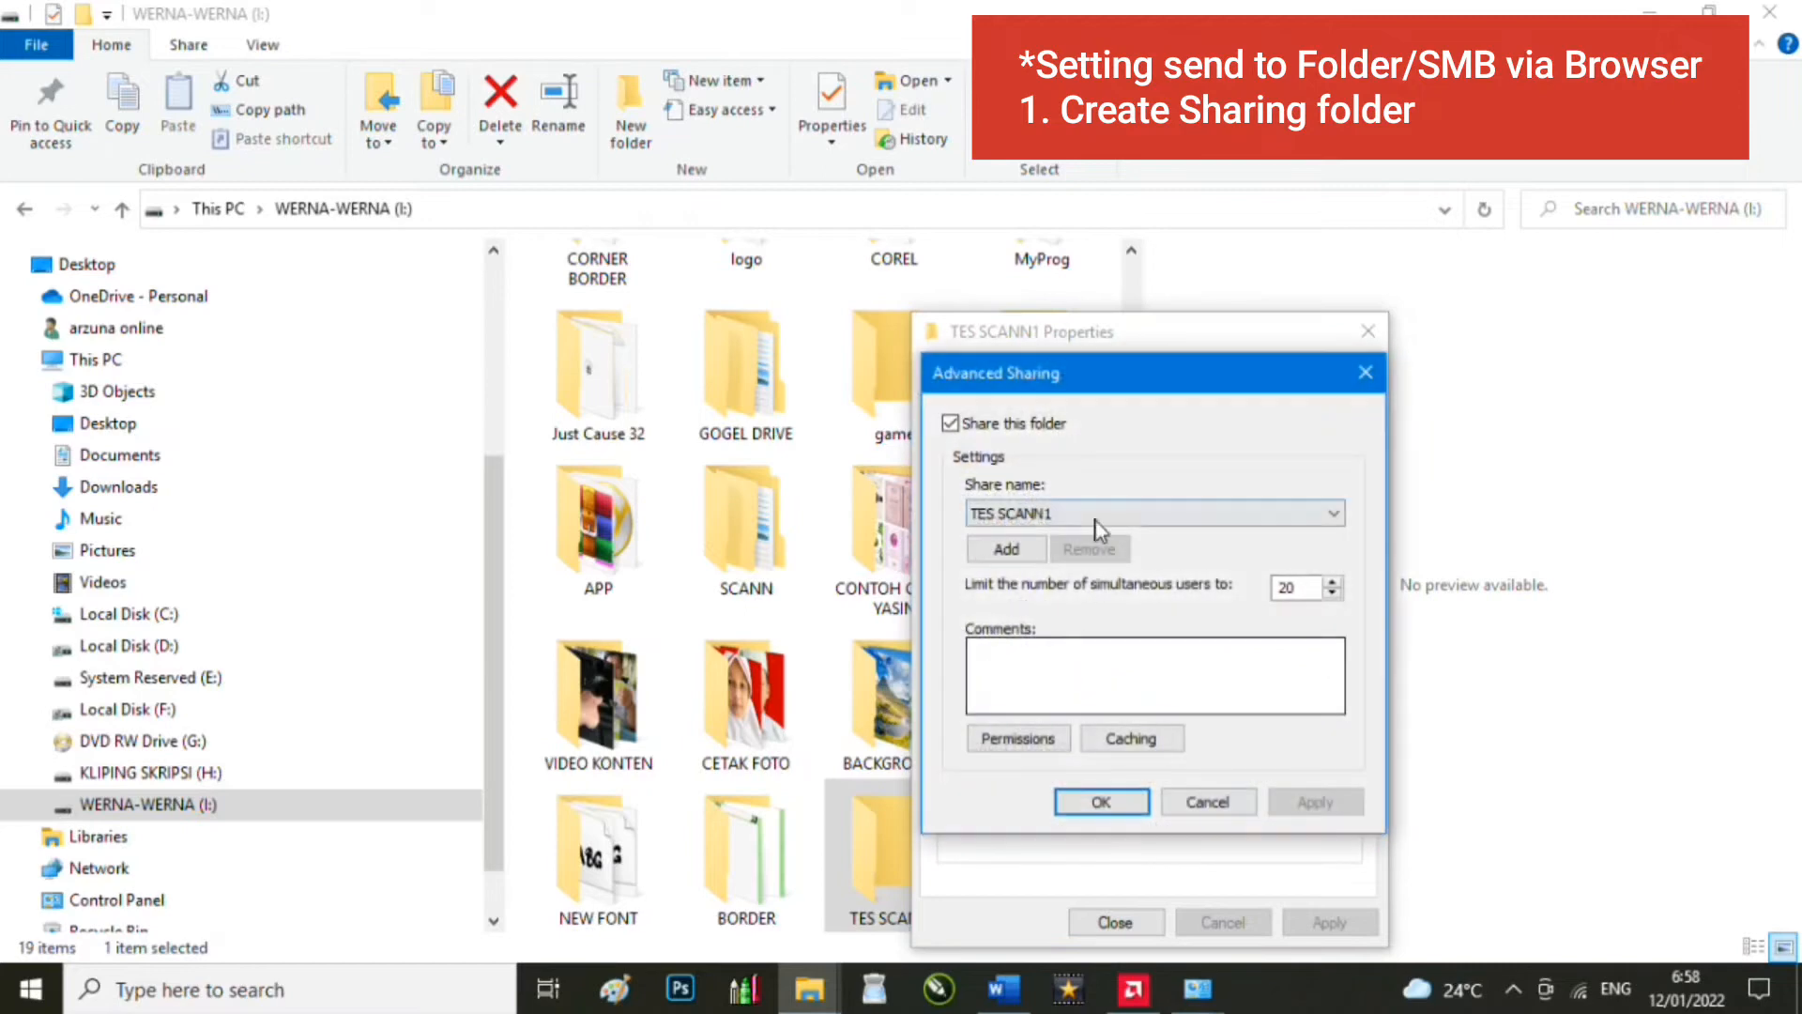
pyautogui.click(1020, 739)
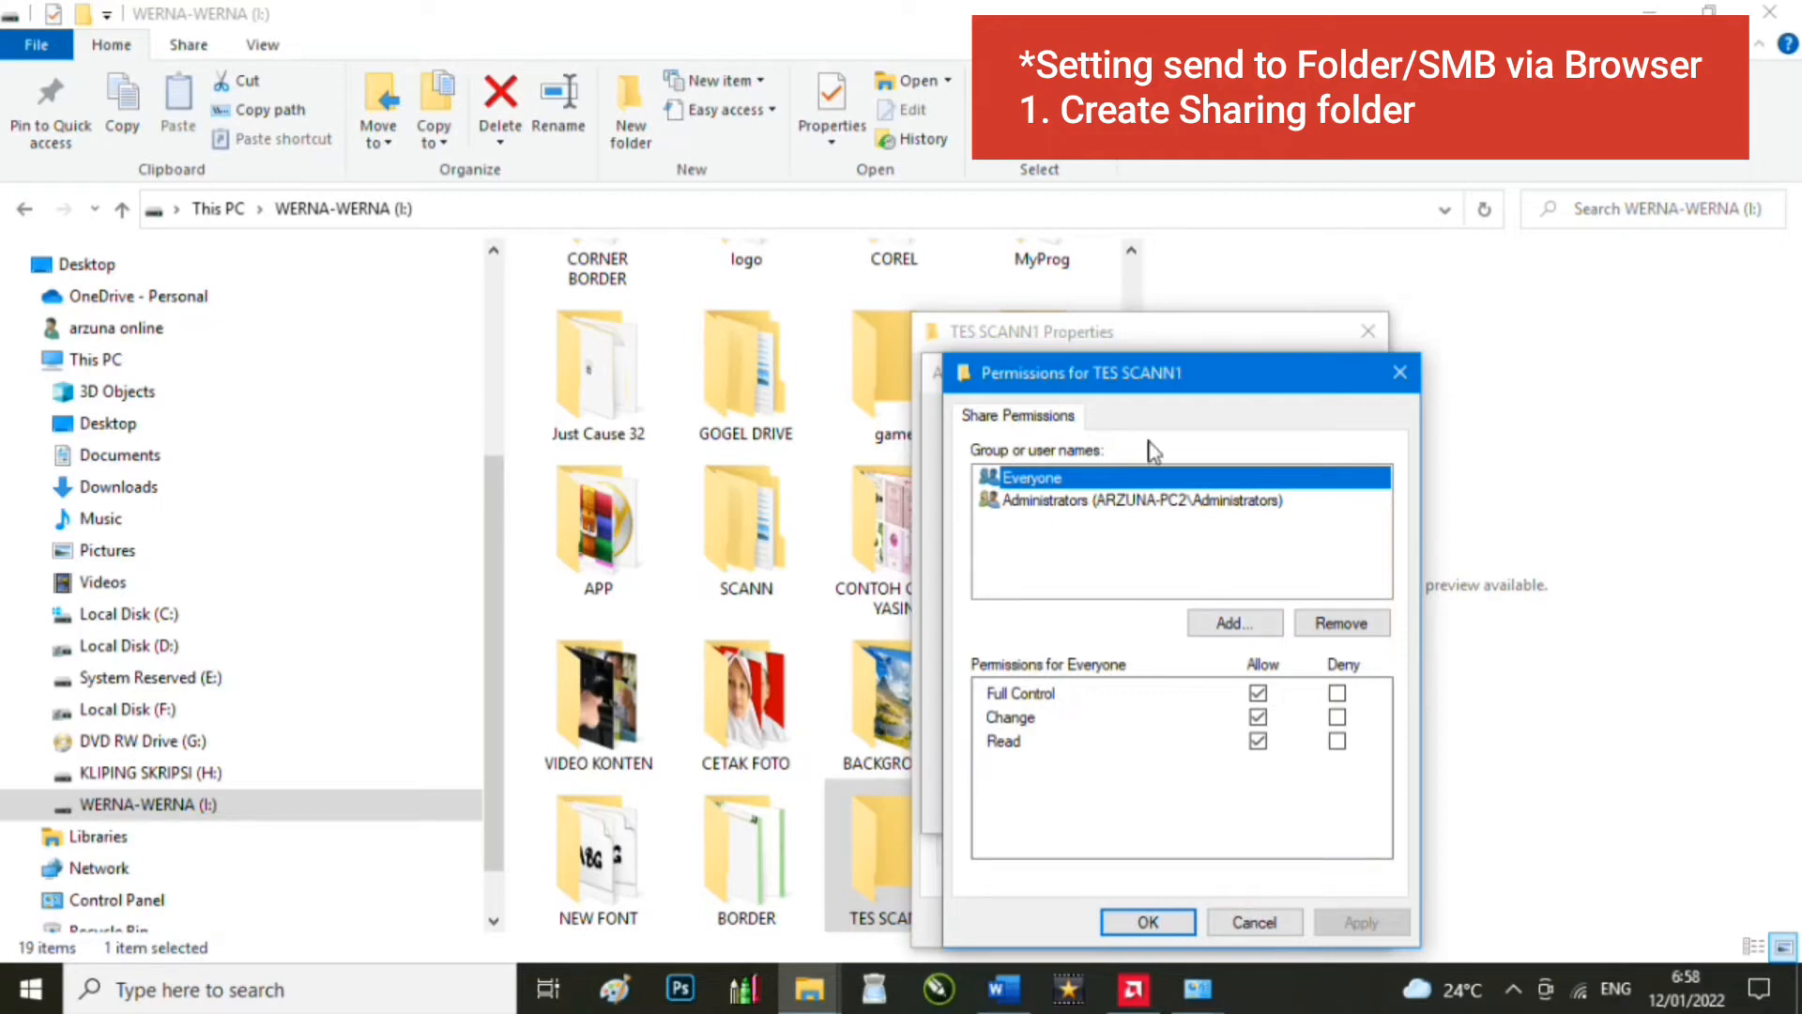
pyautogui.click(1149, 922)
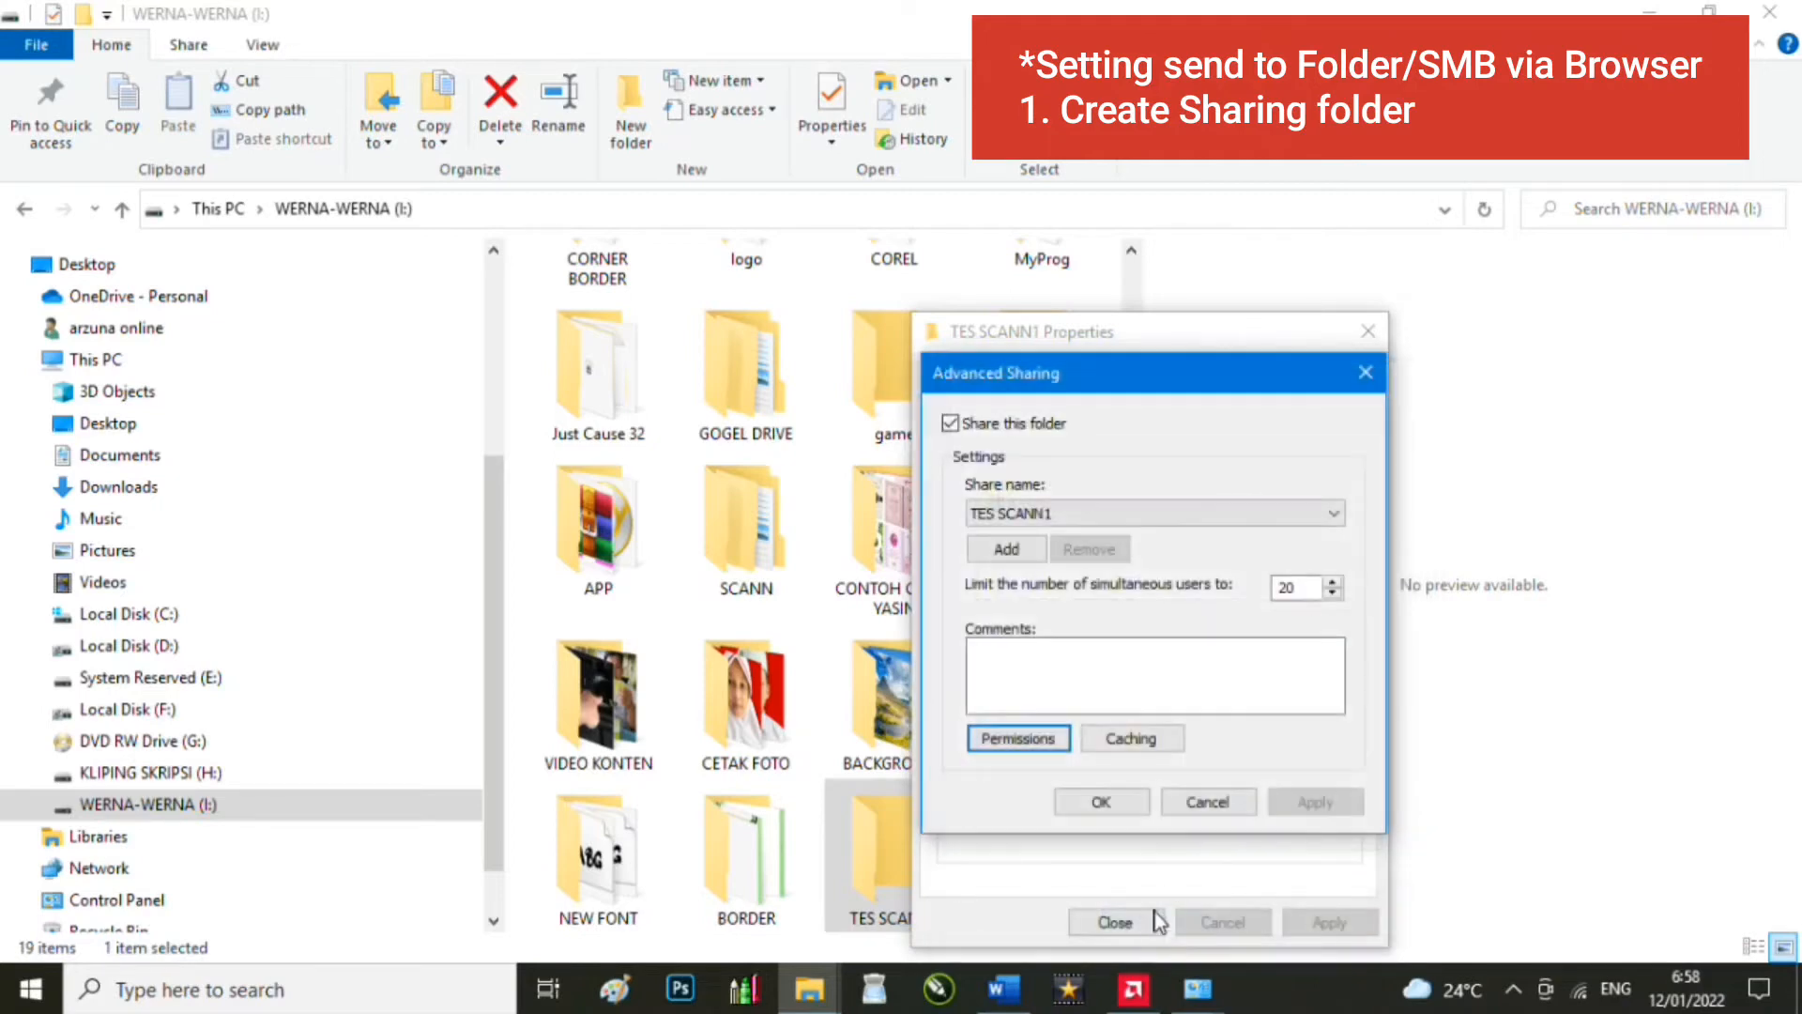
pyautogui.click(1129, 807)
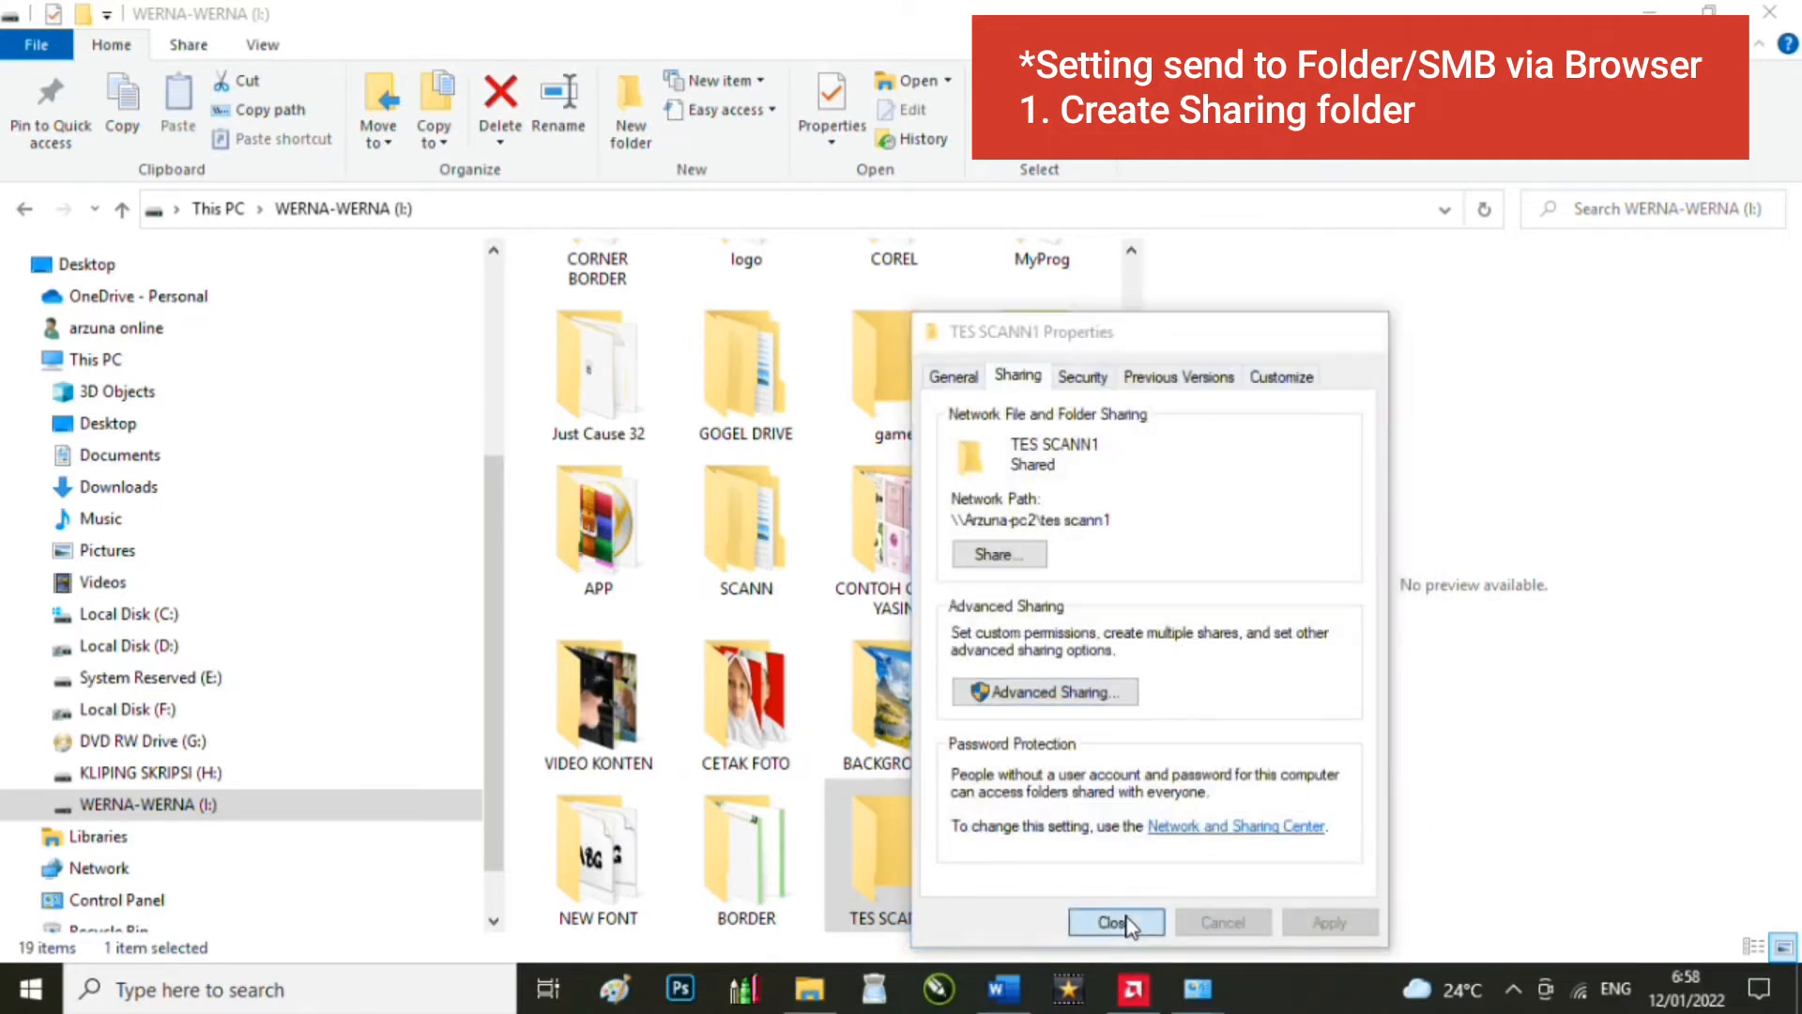
pyautogui.click(1115, 922)
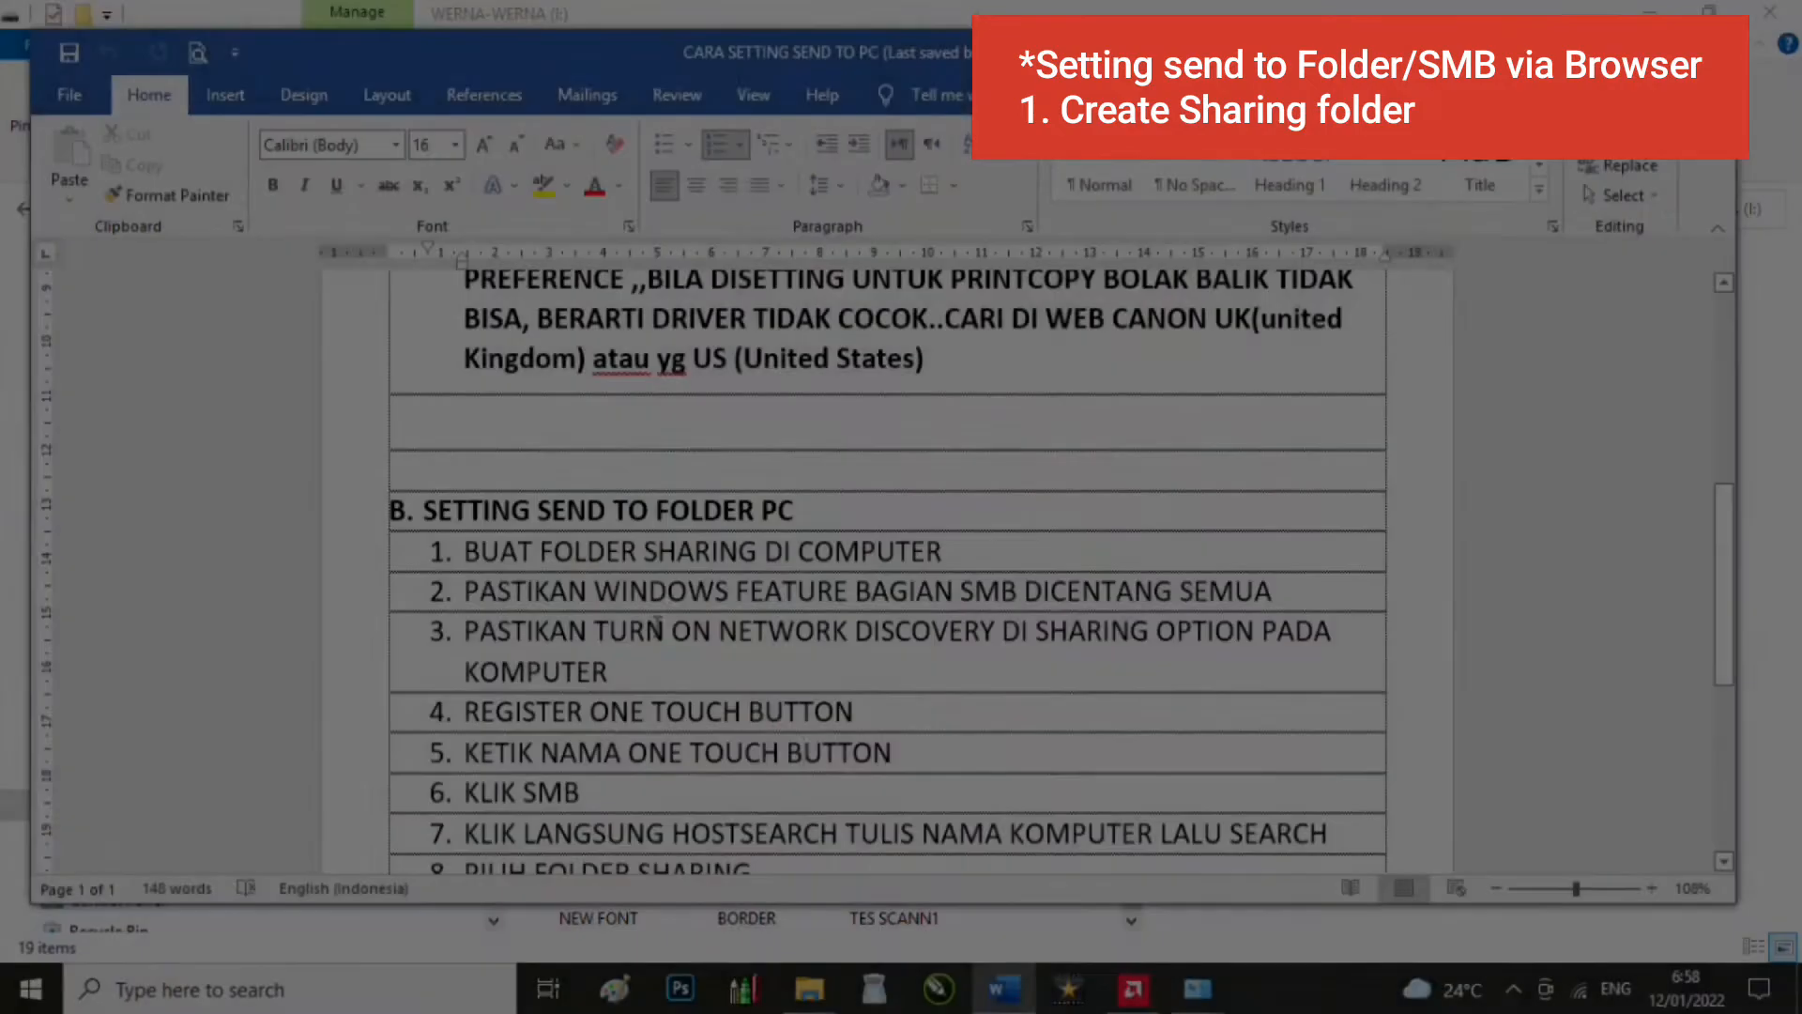
pyautogui.scroll(-2, 682, 619)
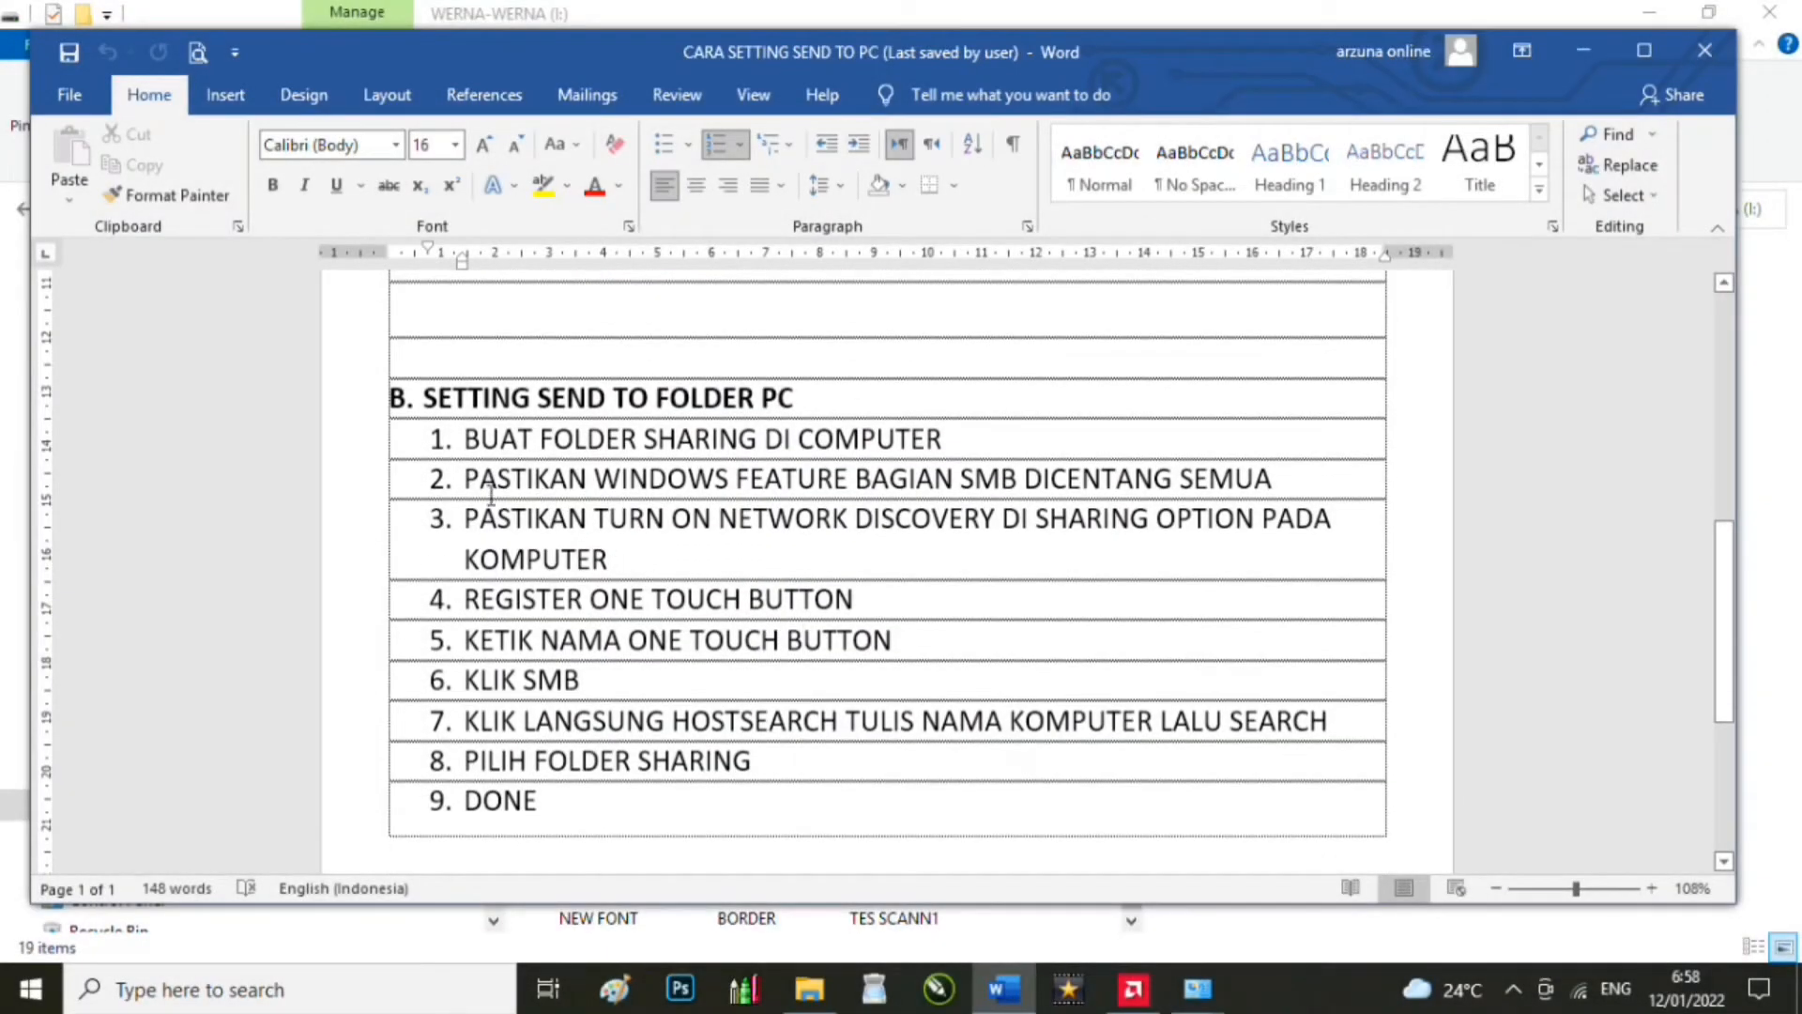
# Step: Highlight step 2 on ticking the SMB Windows features in the Word checklist
pyautogui.moveTo(472, 479); pyautogui.dragTo(1258, 474)
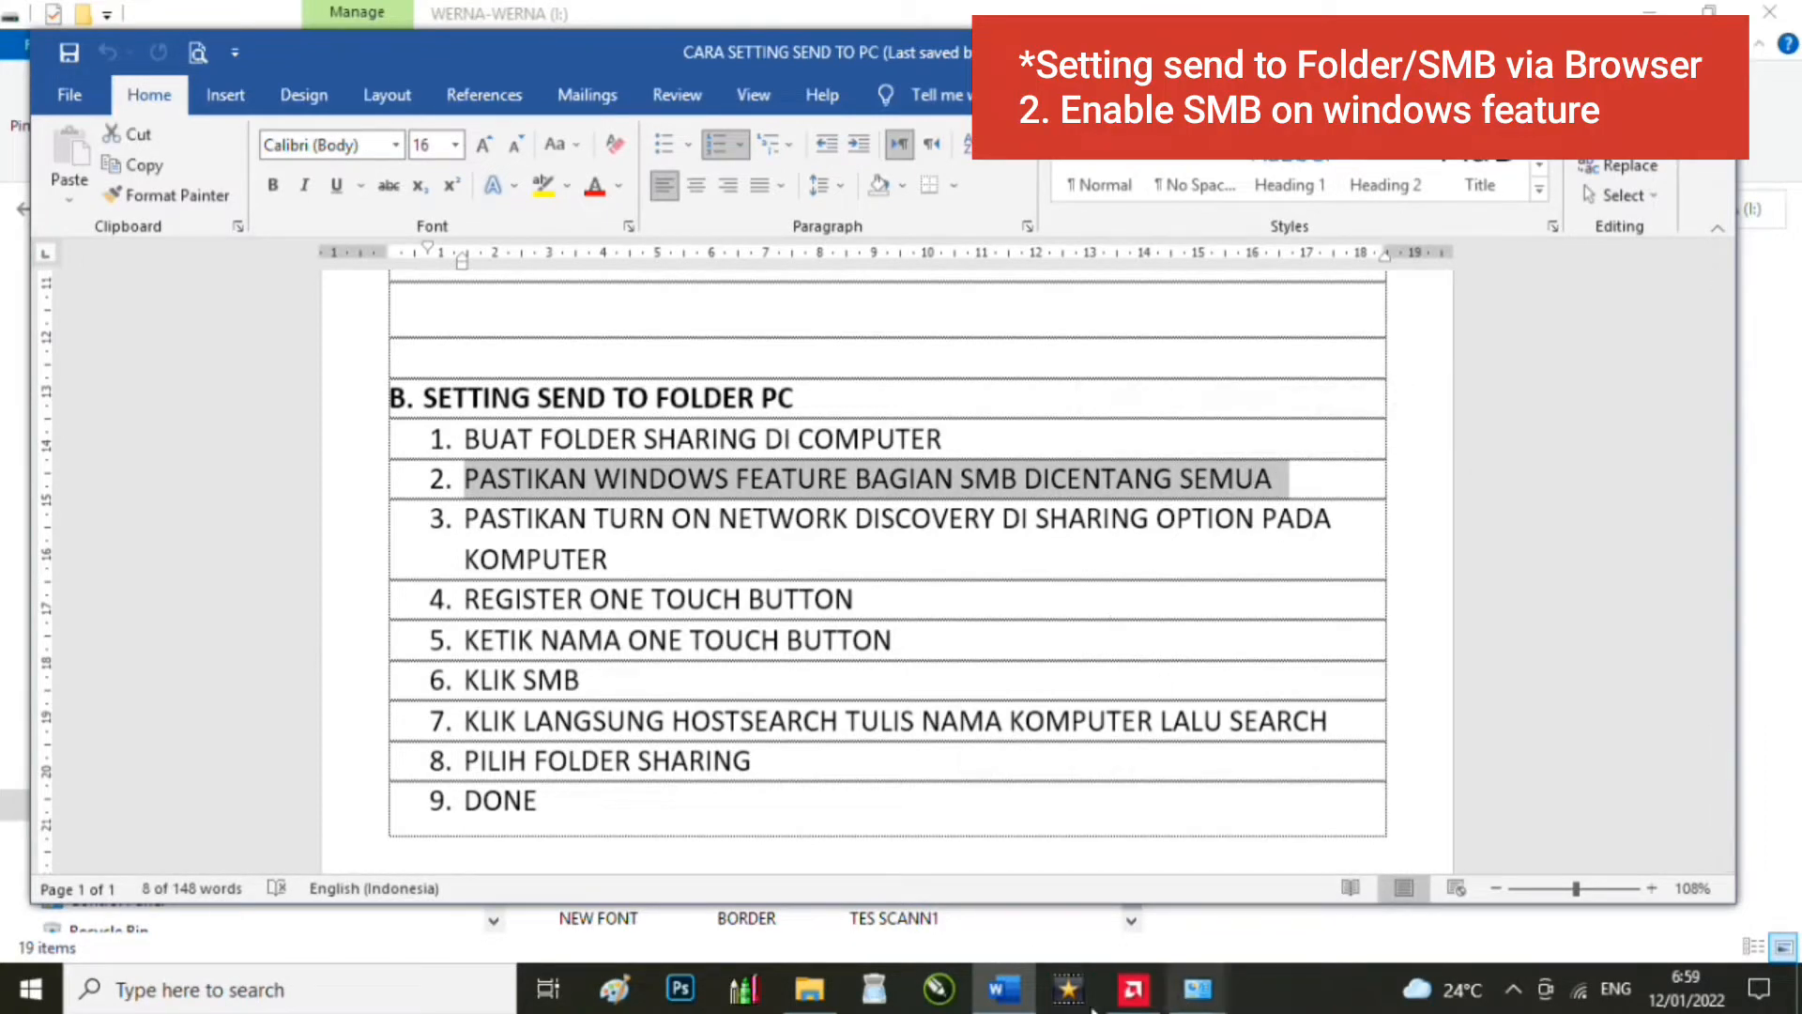
pyautogui.click(390, 988)
pyautogui.write('CNTR')
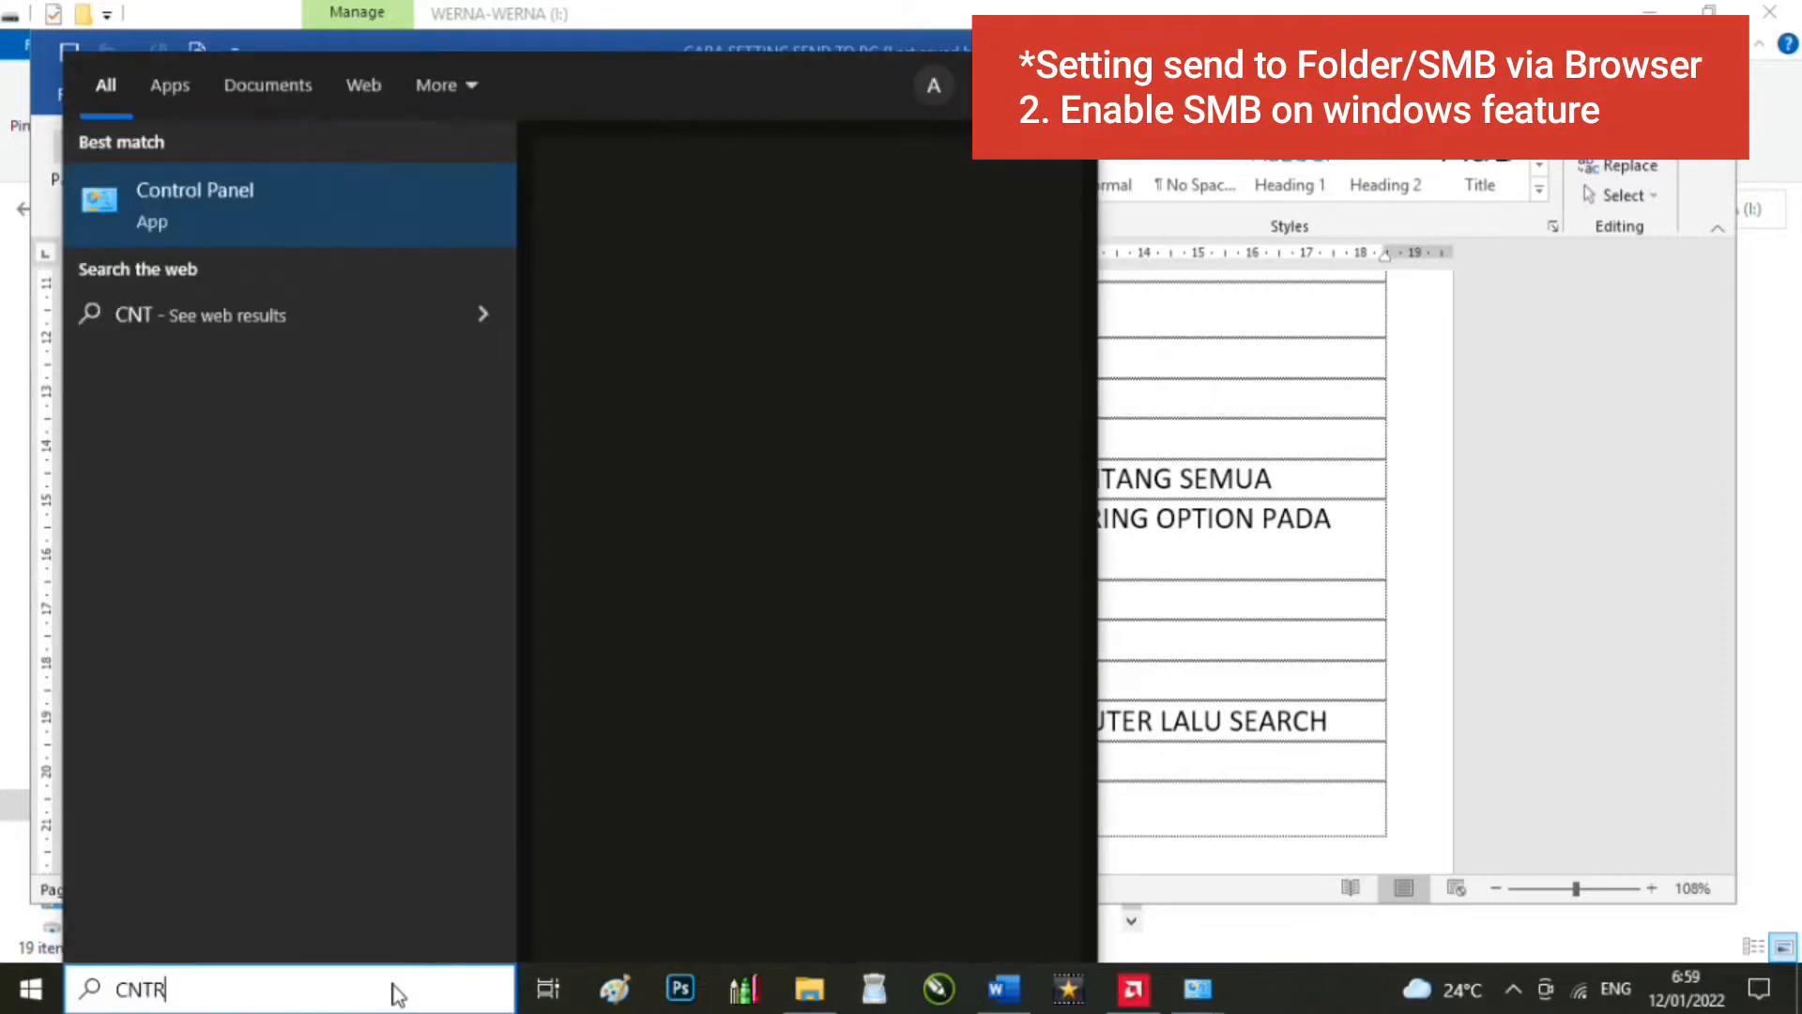
pyautogui.press('BackSpace')
pyautogui.press('BackSpace')
pyautogui.press('BackSpace')
pyautogui.write('ONTR')
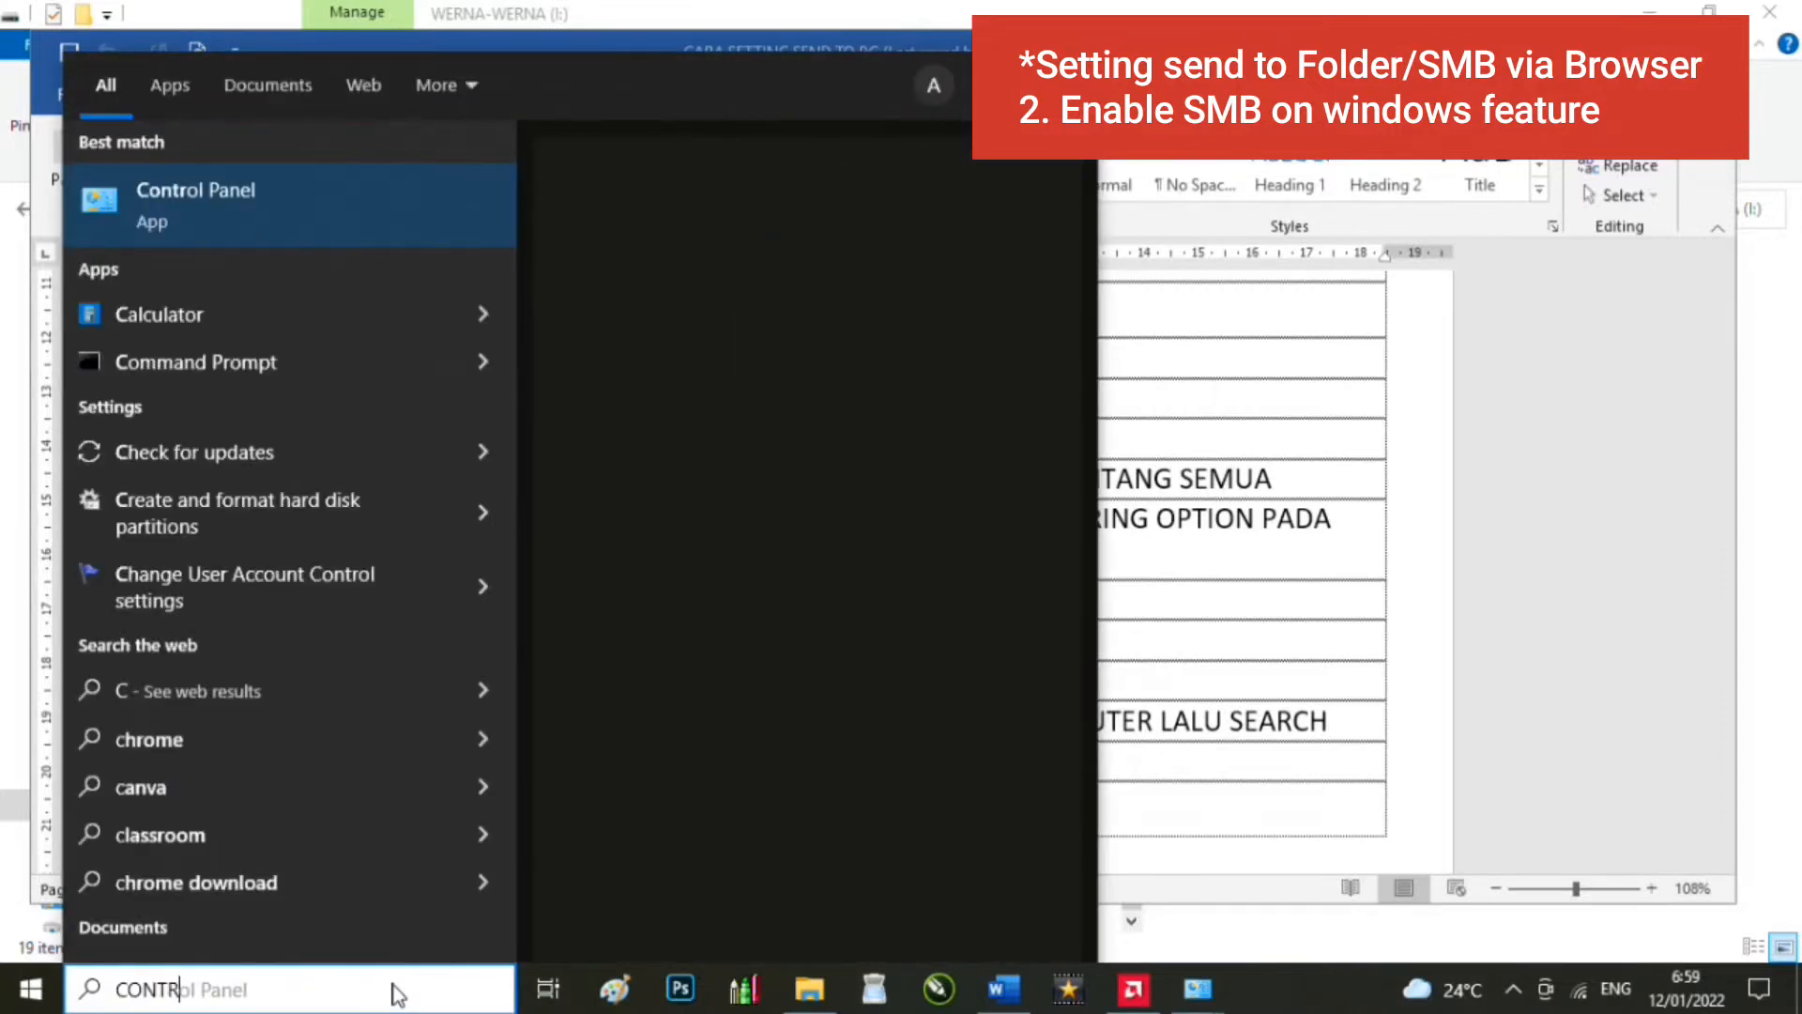
pyautogui.click(804, 273)
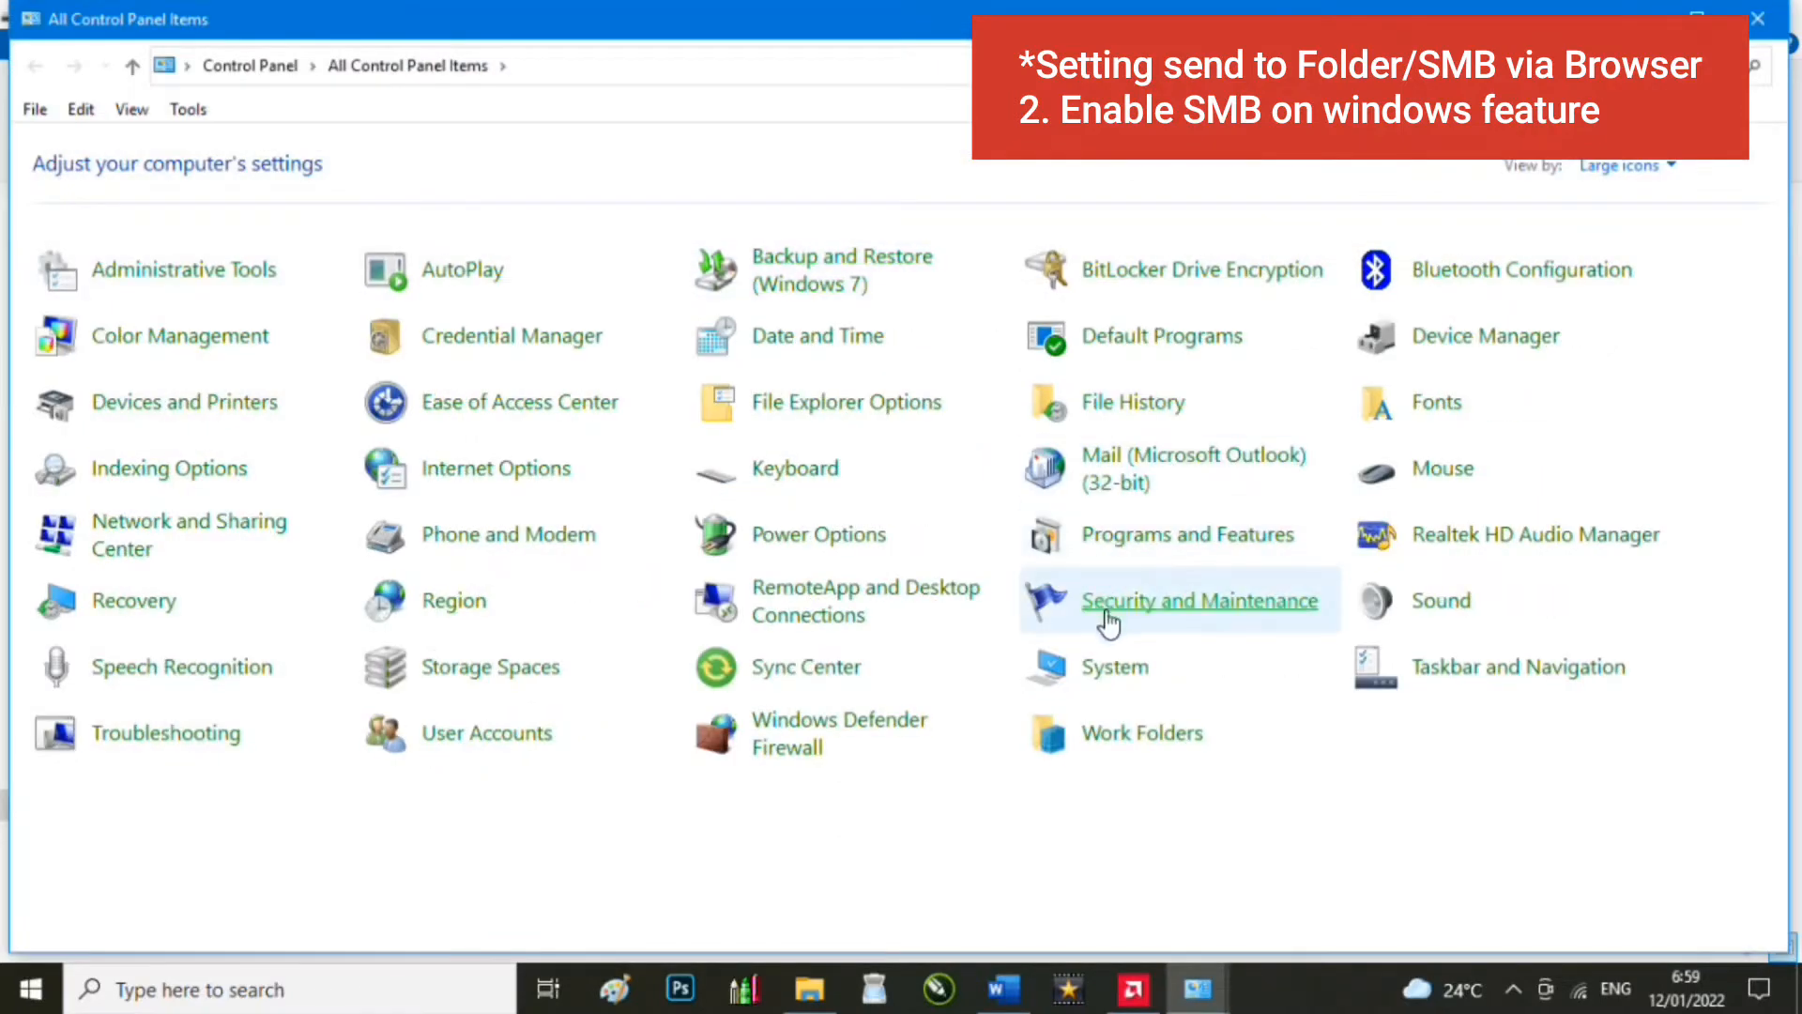
pyautogui.click(1189, 544)
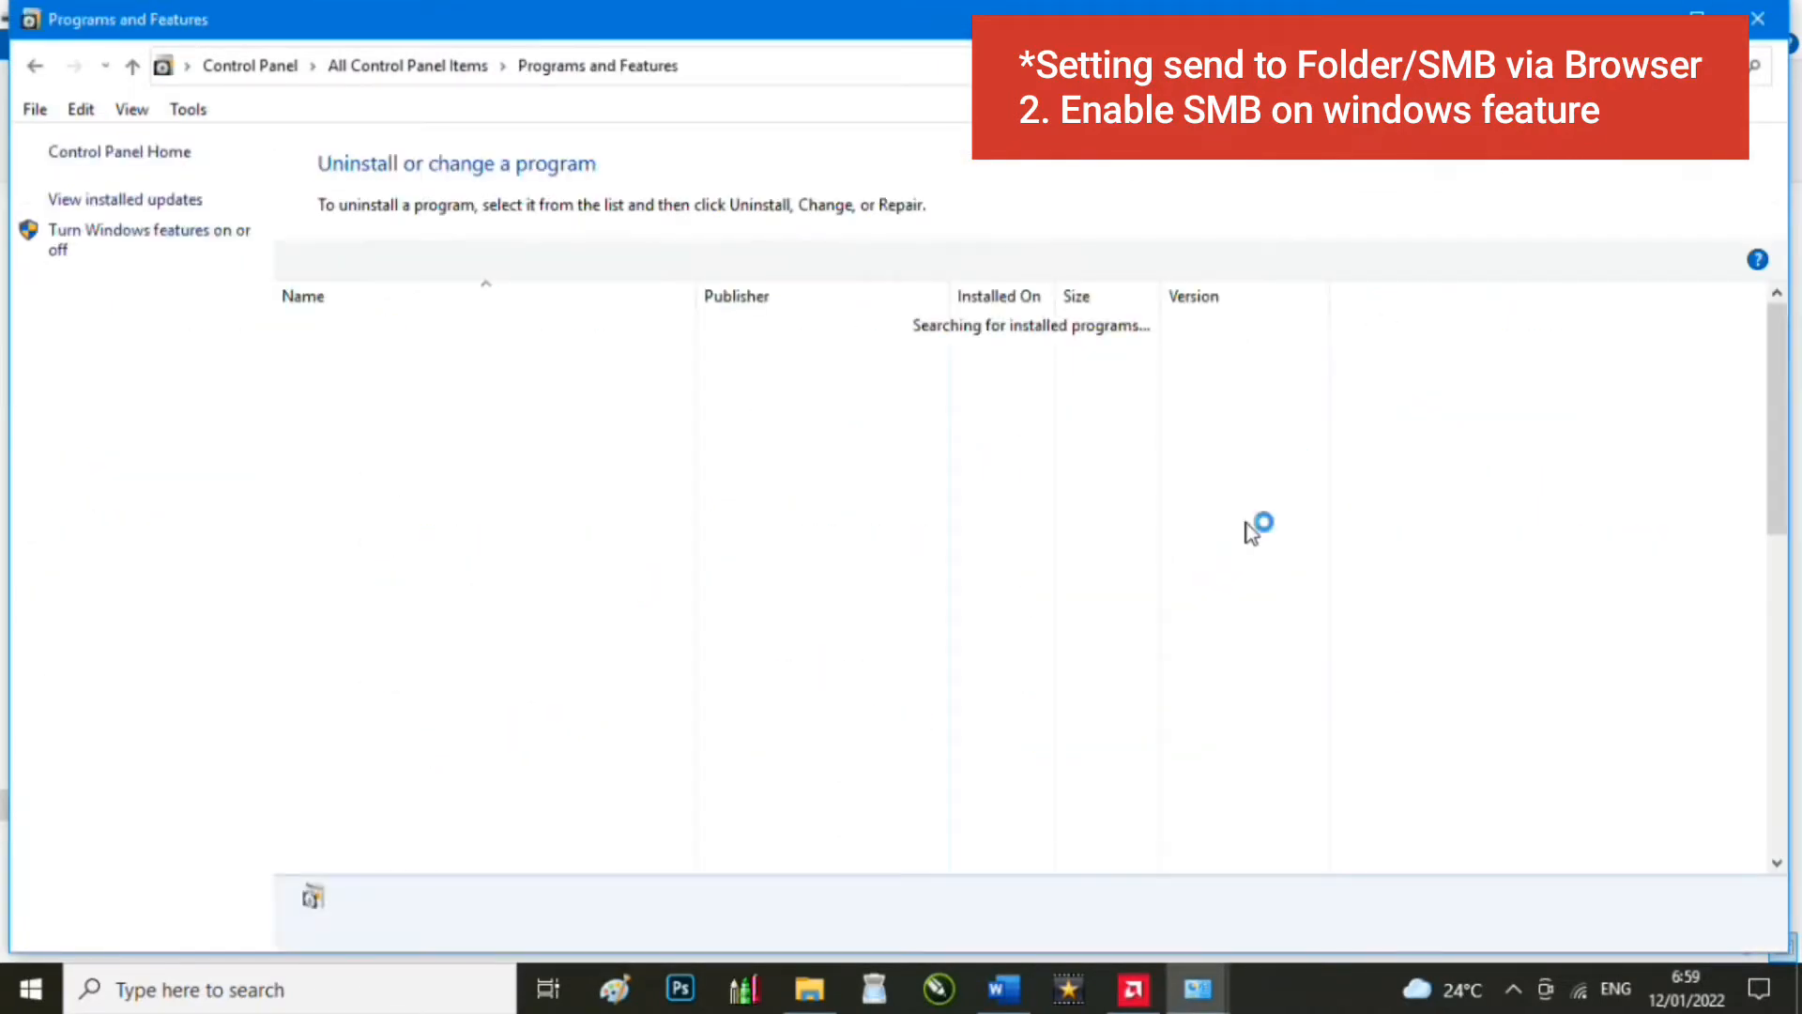
pyautogui.click(141, 246)
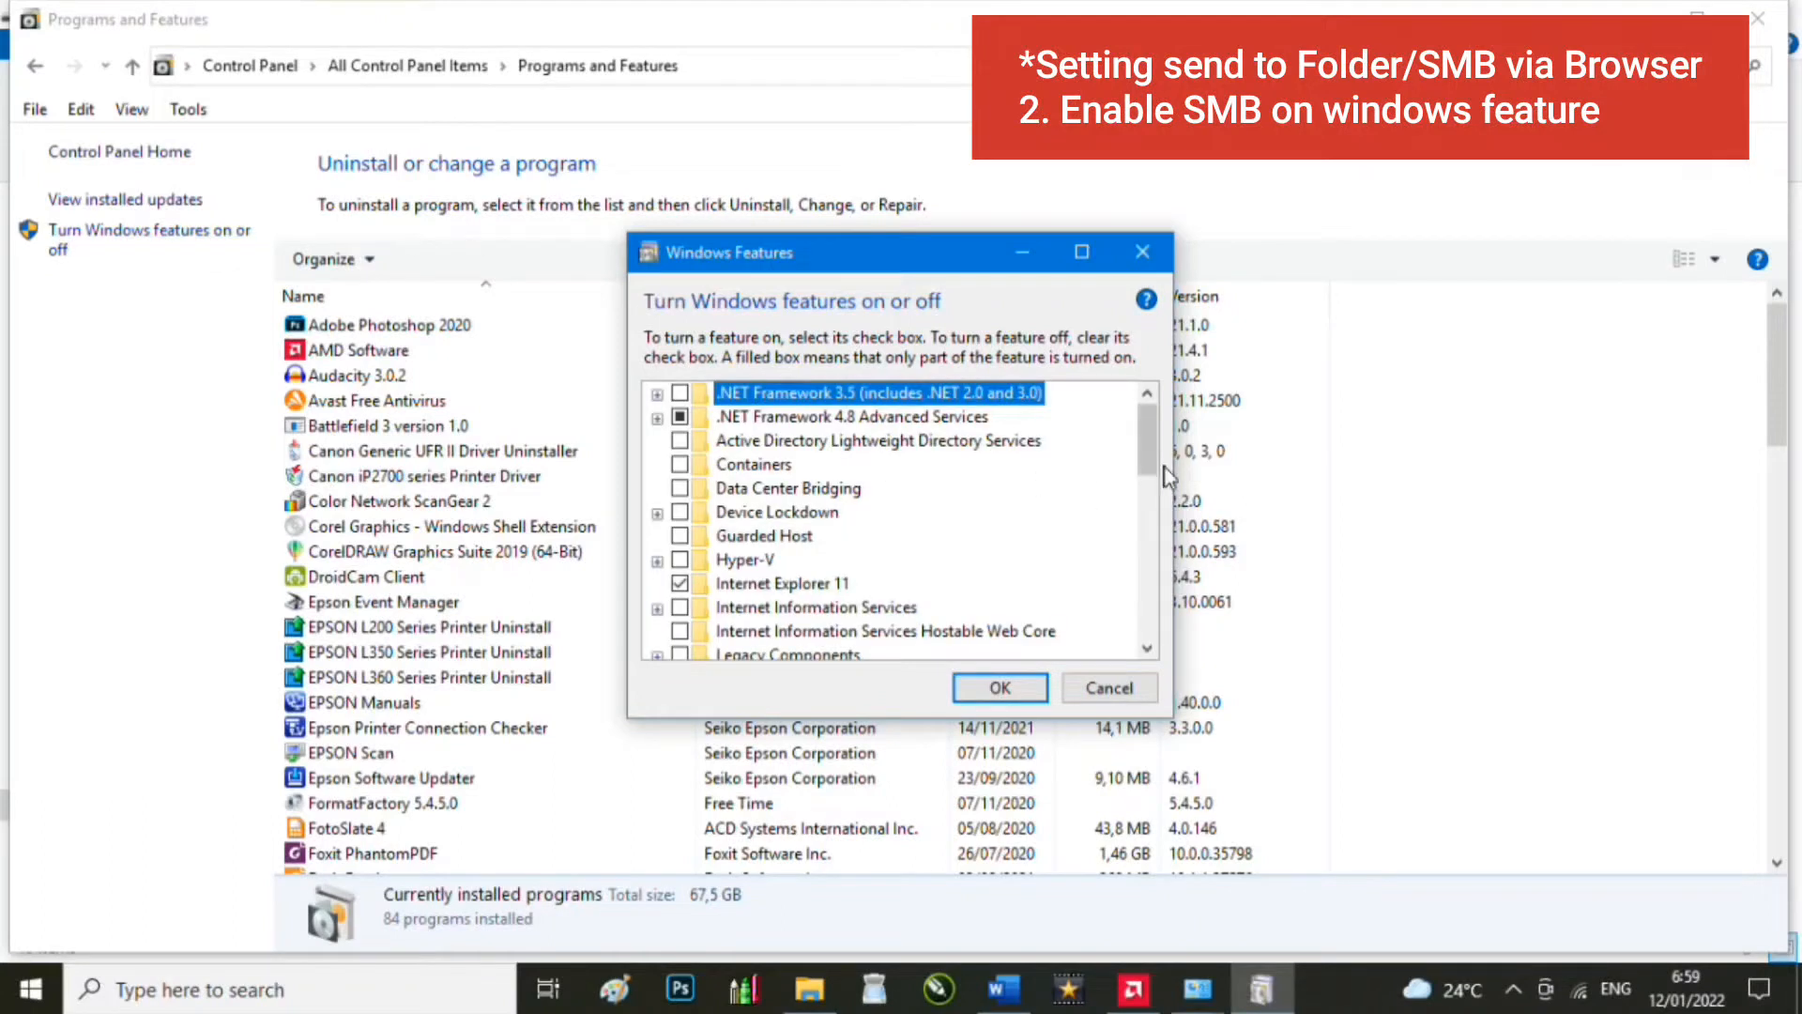
pyautogui.moveTo(1152, 458); pyautogui.dragTo(1154, 549)
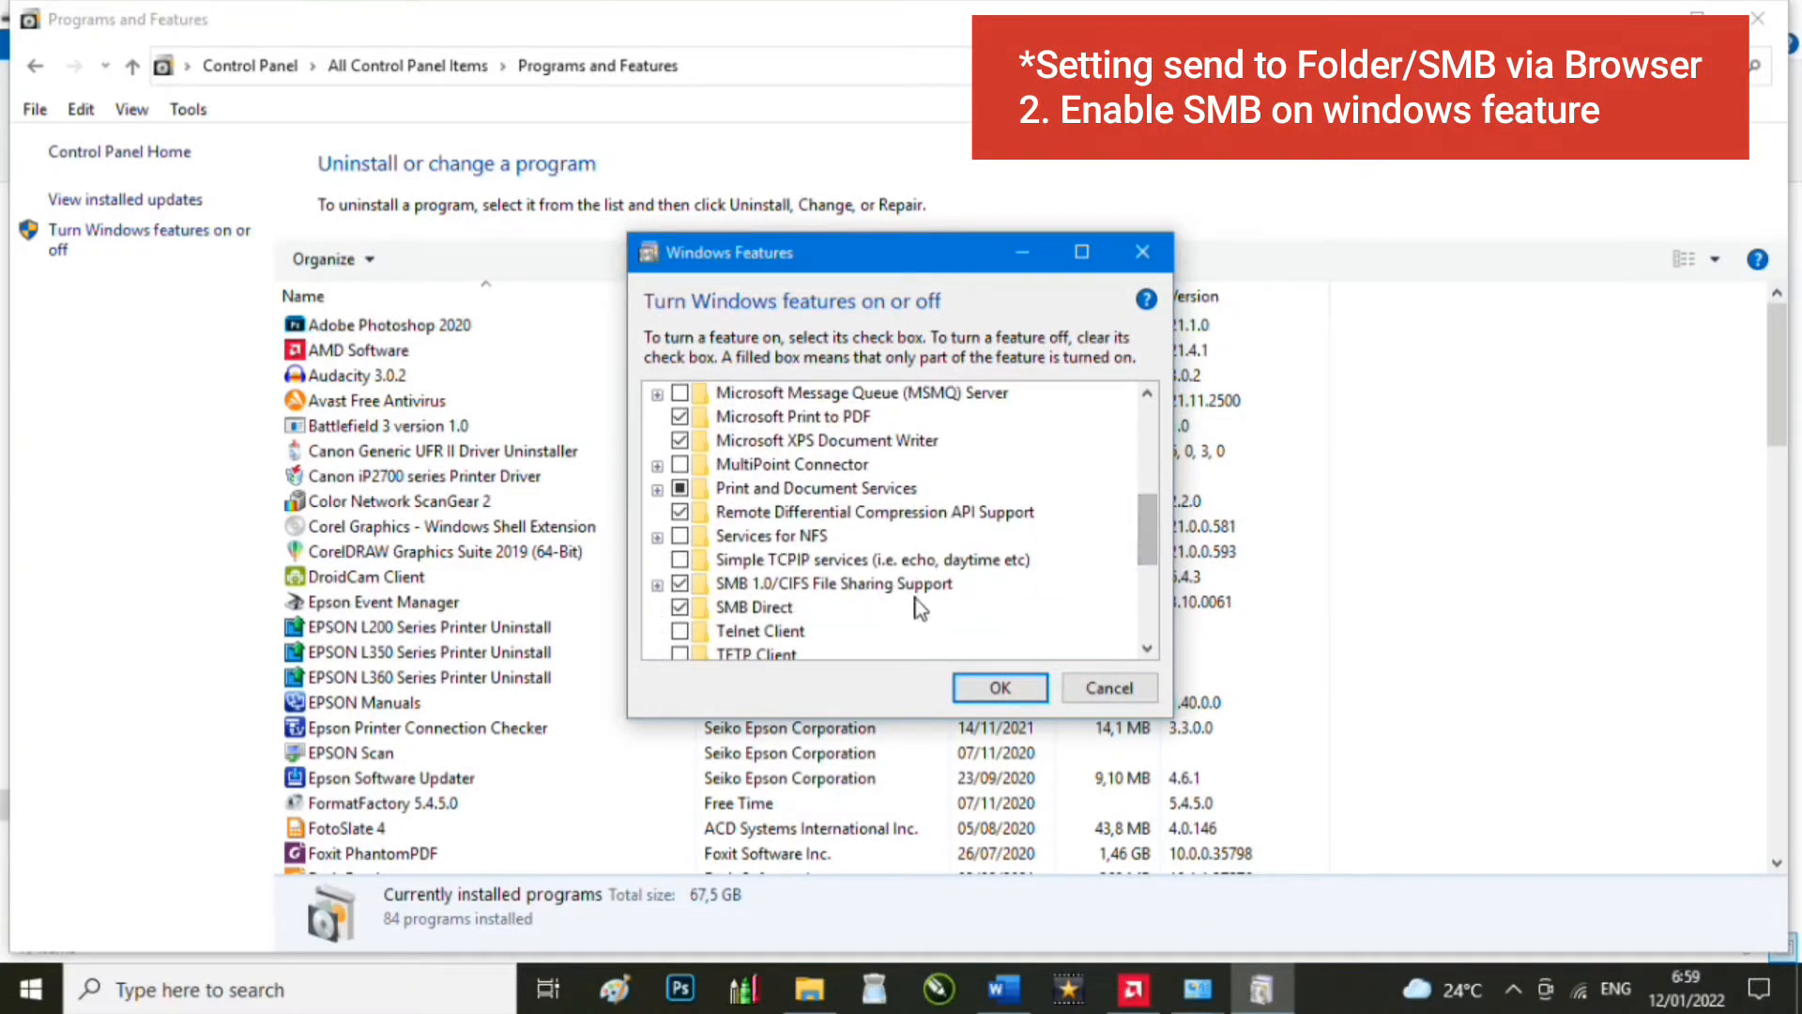
pyautogui.click(657, 584)
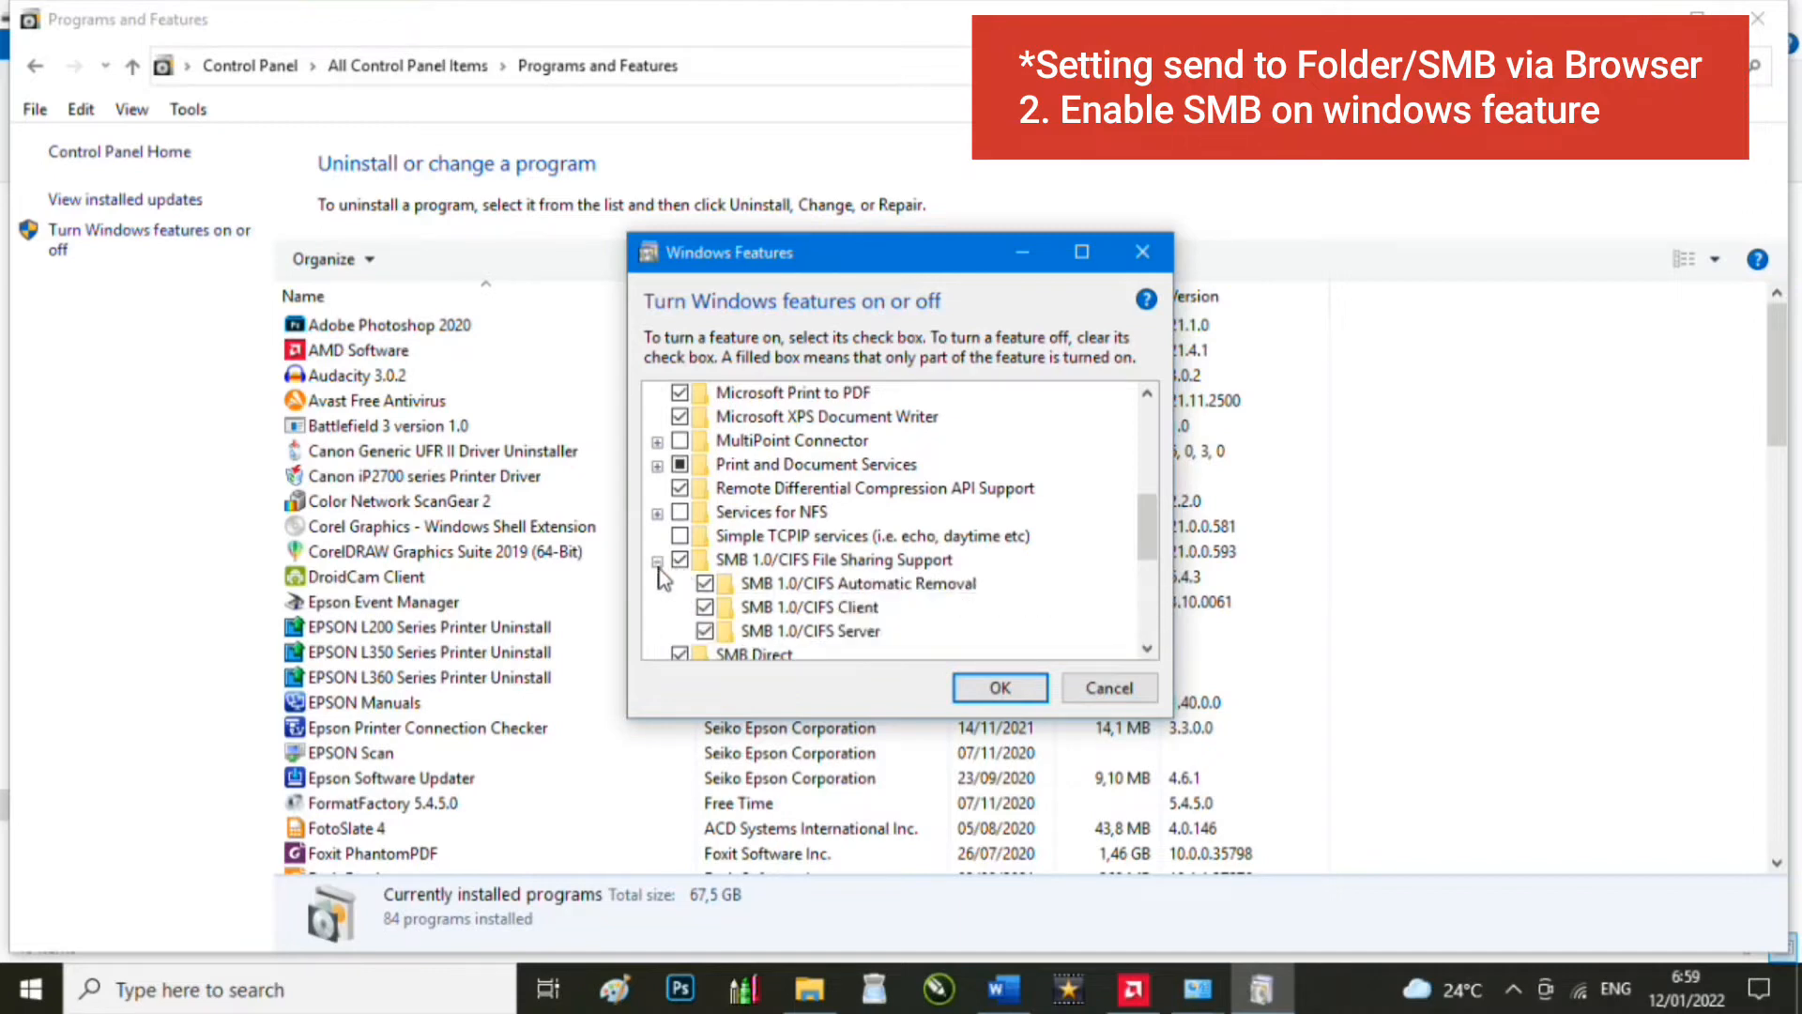
pyautogui.click(657, 561)
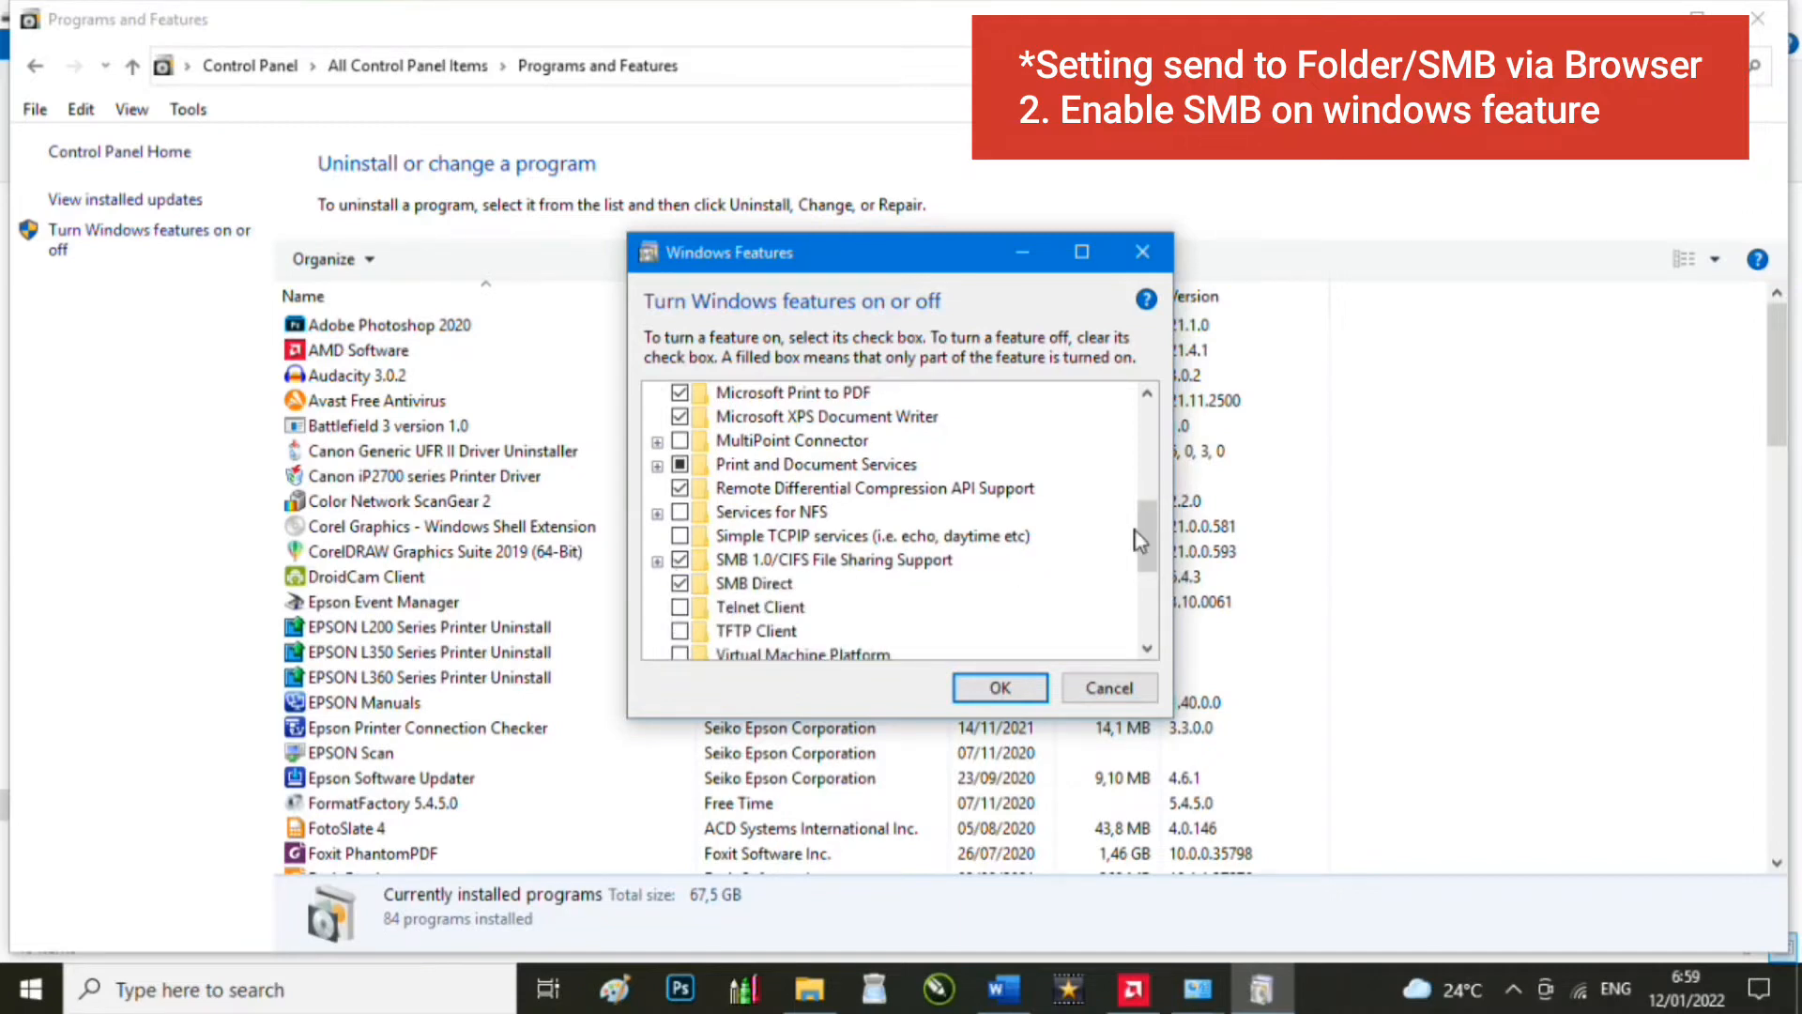
pyautogui.click(997, 687)
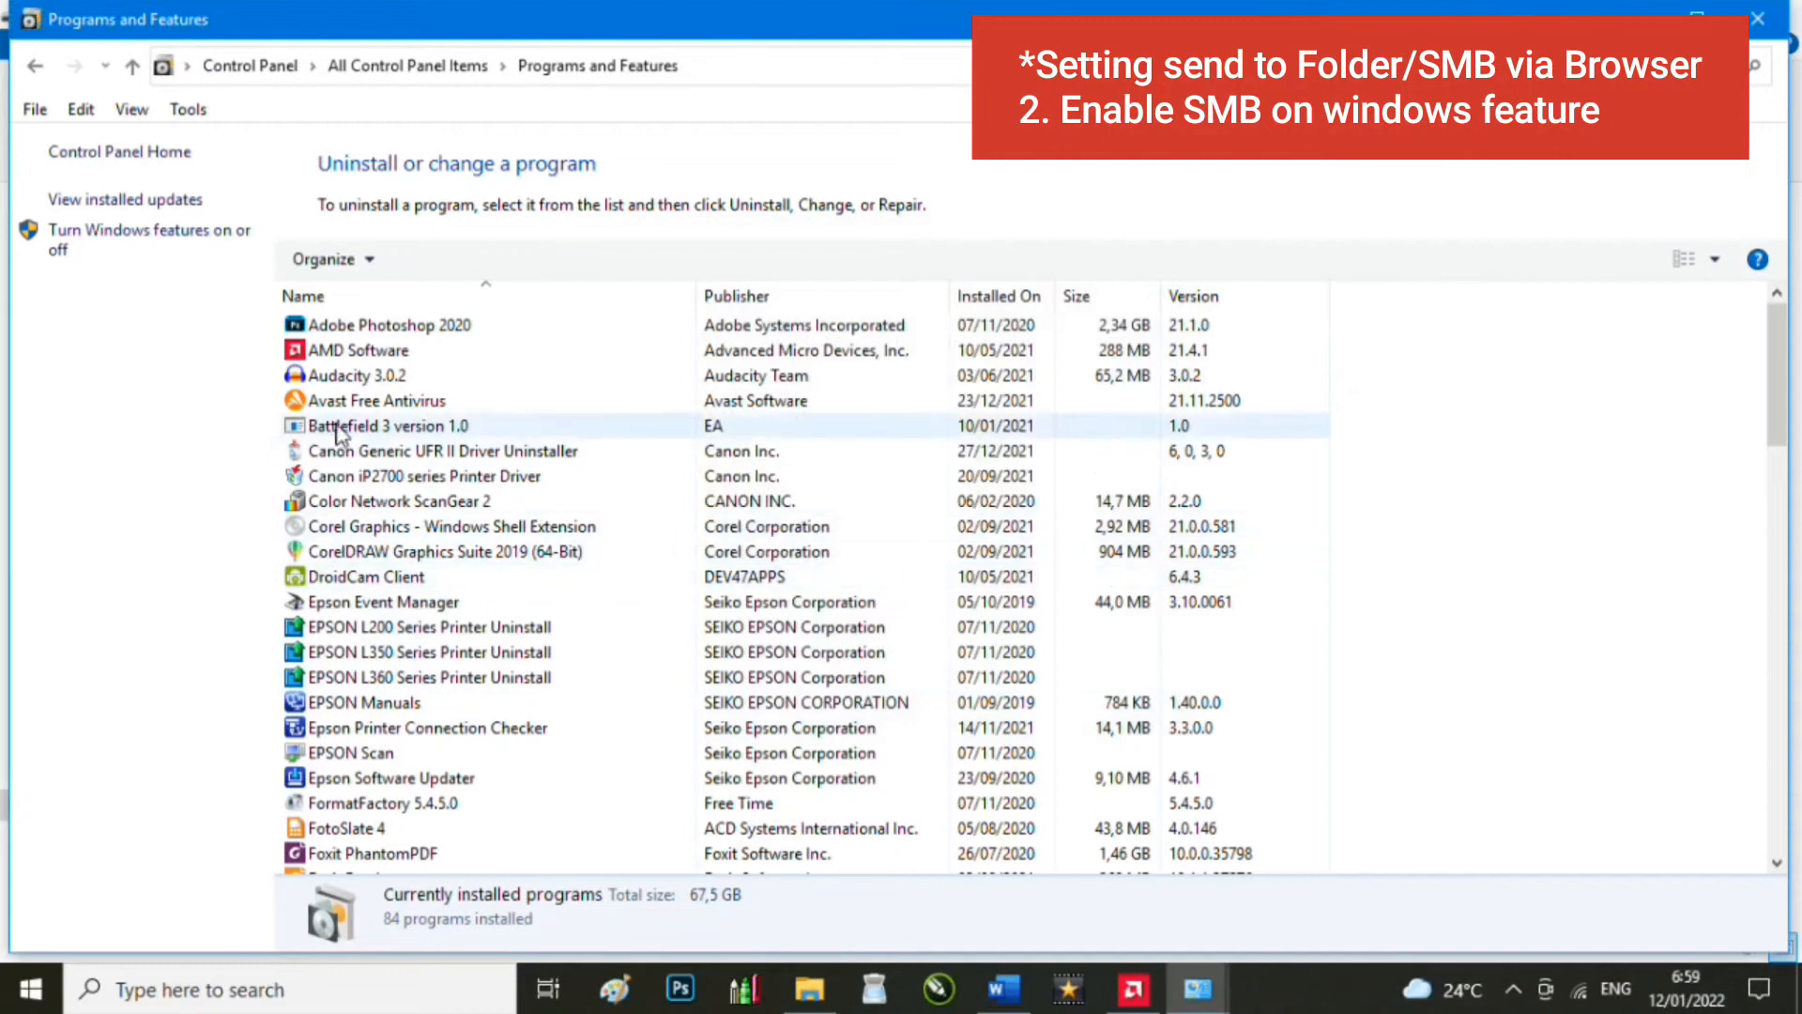
pyautogui.click(1745, 32)
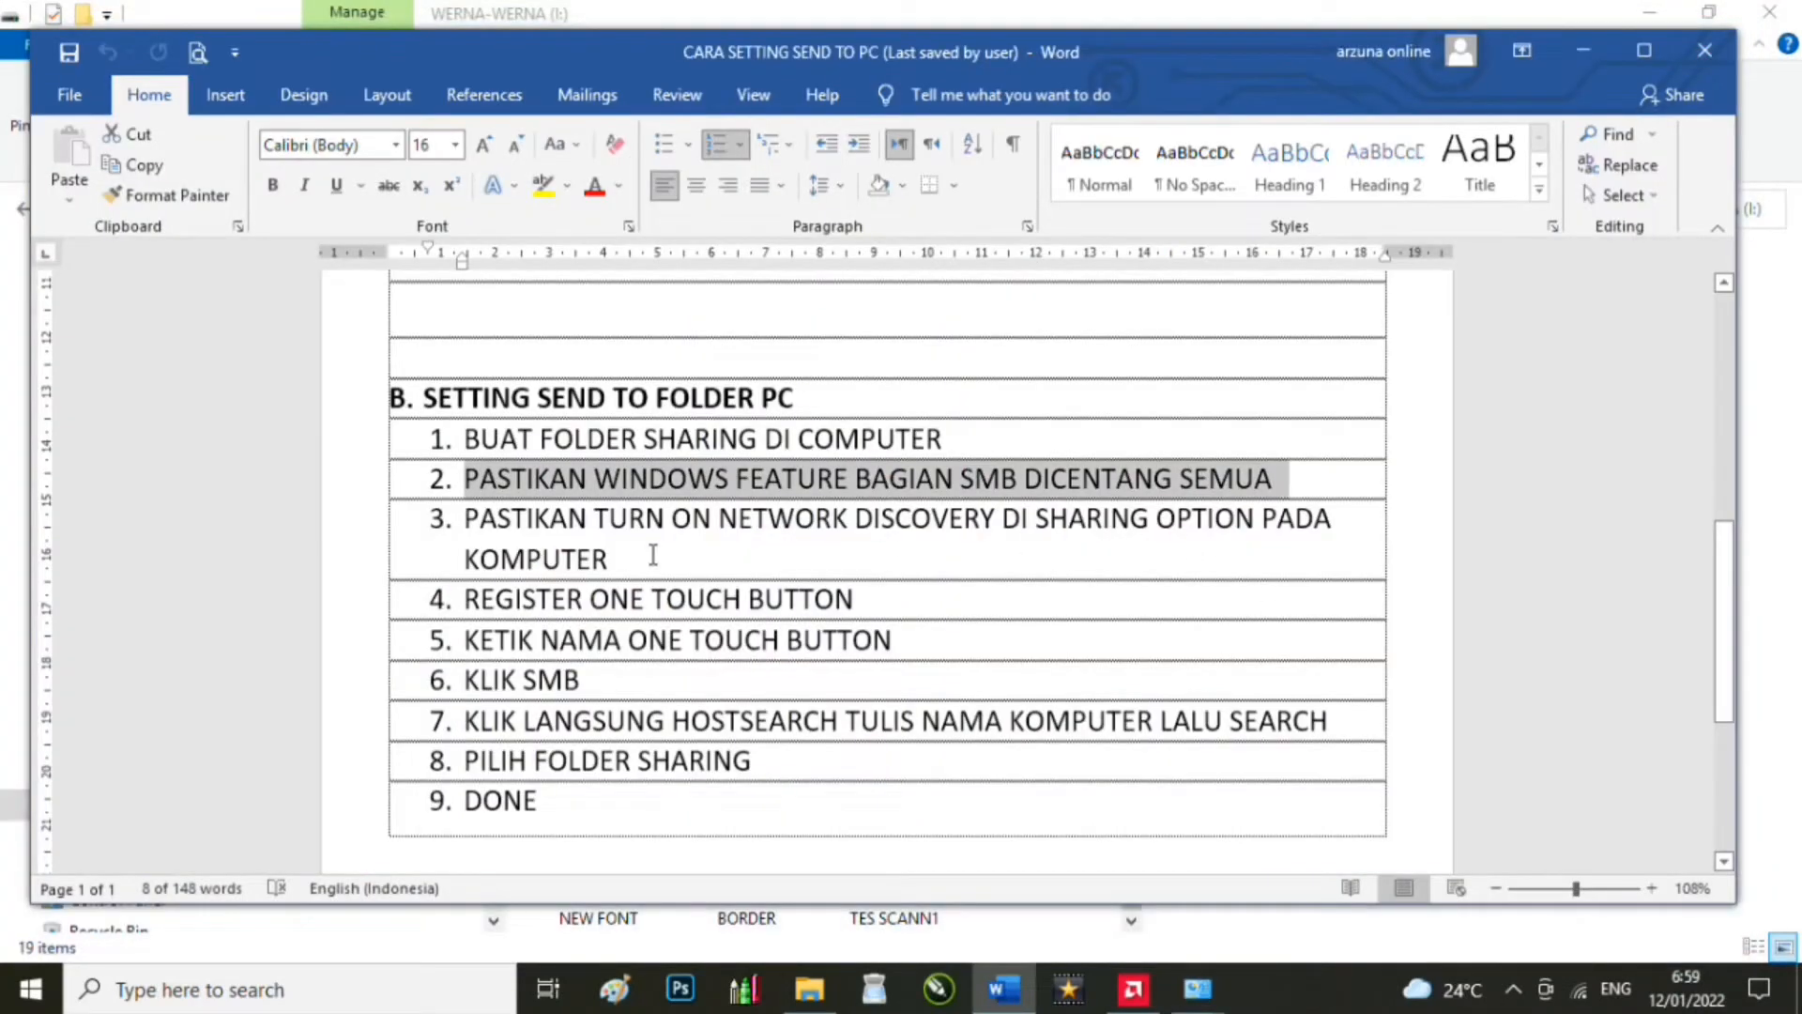
# Step: Highlight step 3 on network discovery, then show the taskbar network connections list
pyautogui.moveTo(589, 521); pyautogui.dragTo(604, 562)
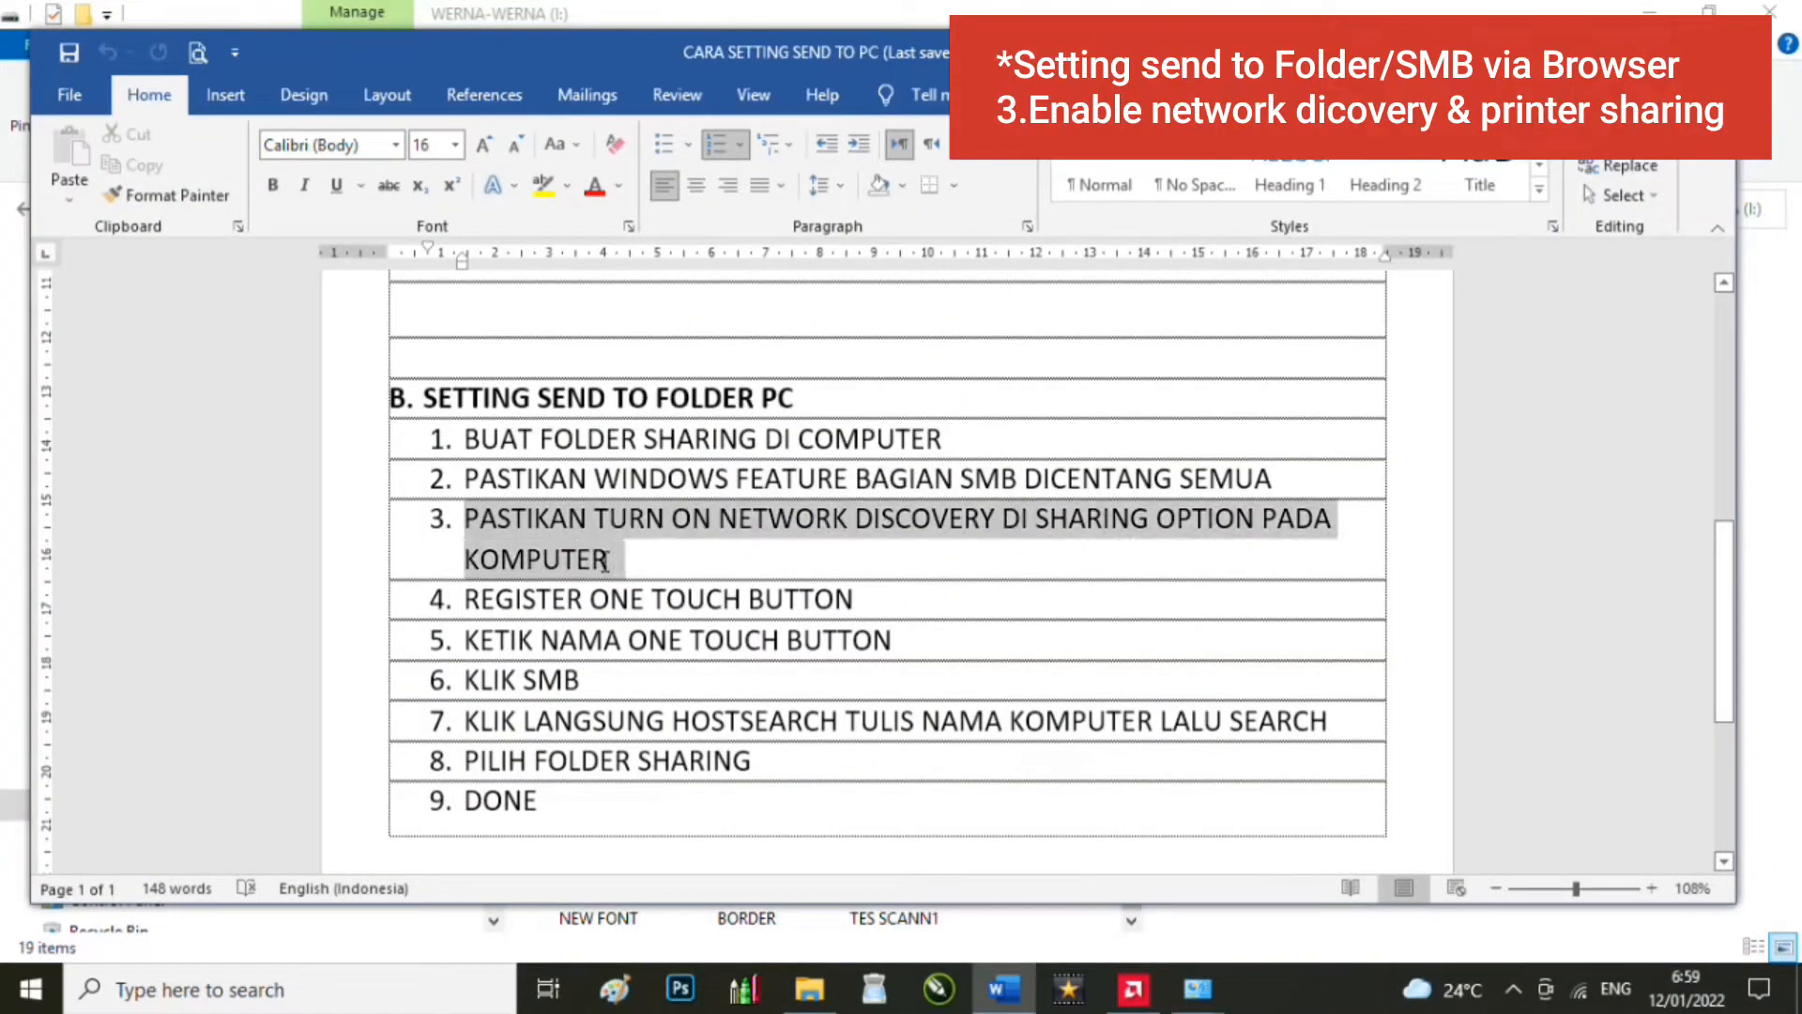
pyautogui.click(935, 541)
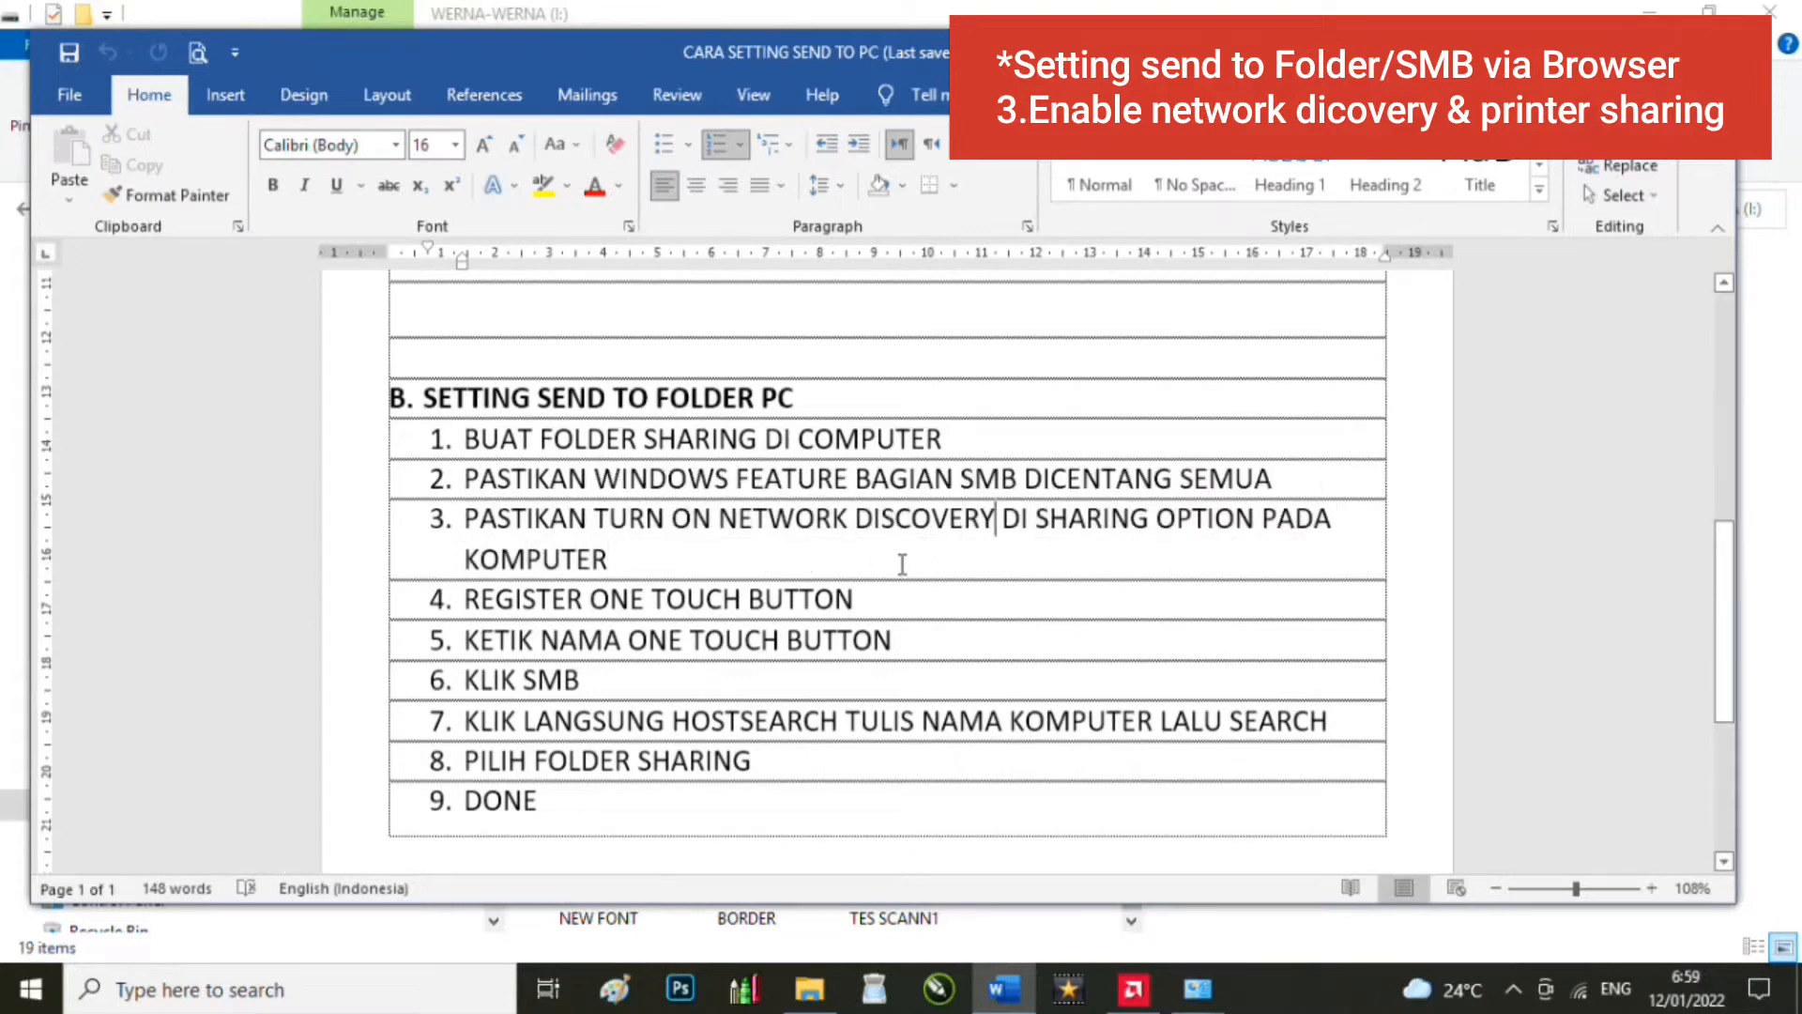
pyautogui.click(1580, 993)
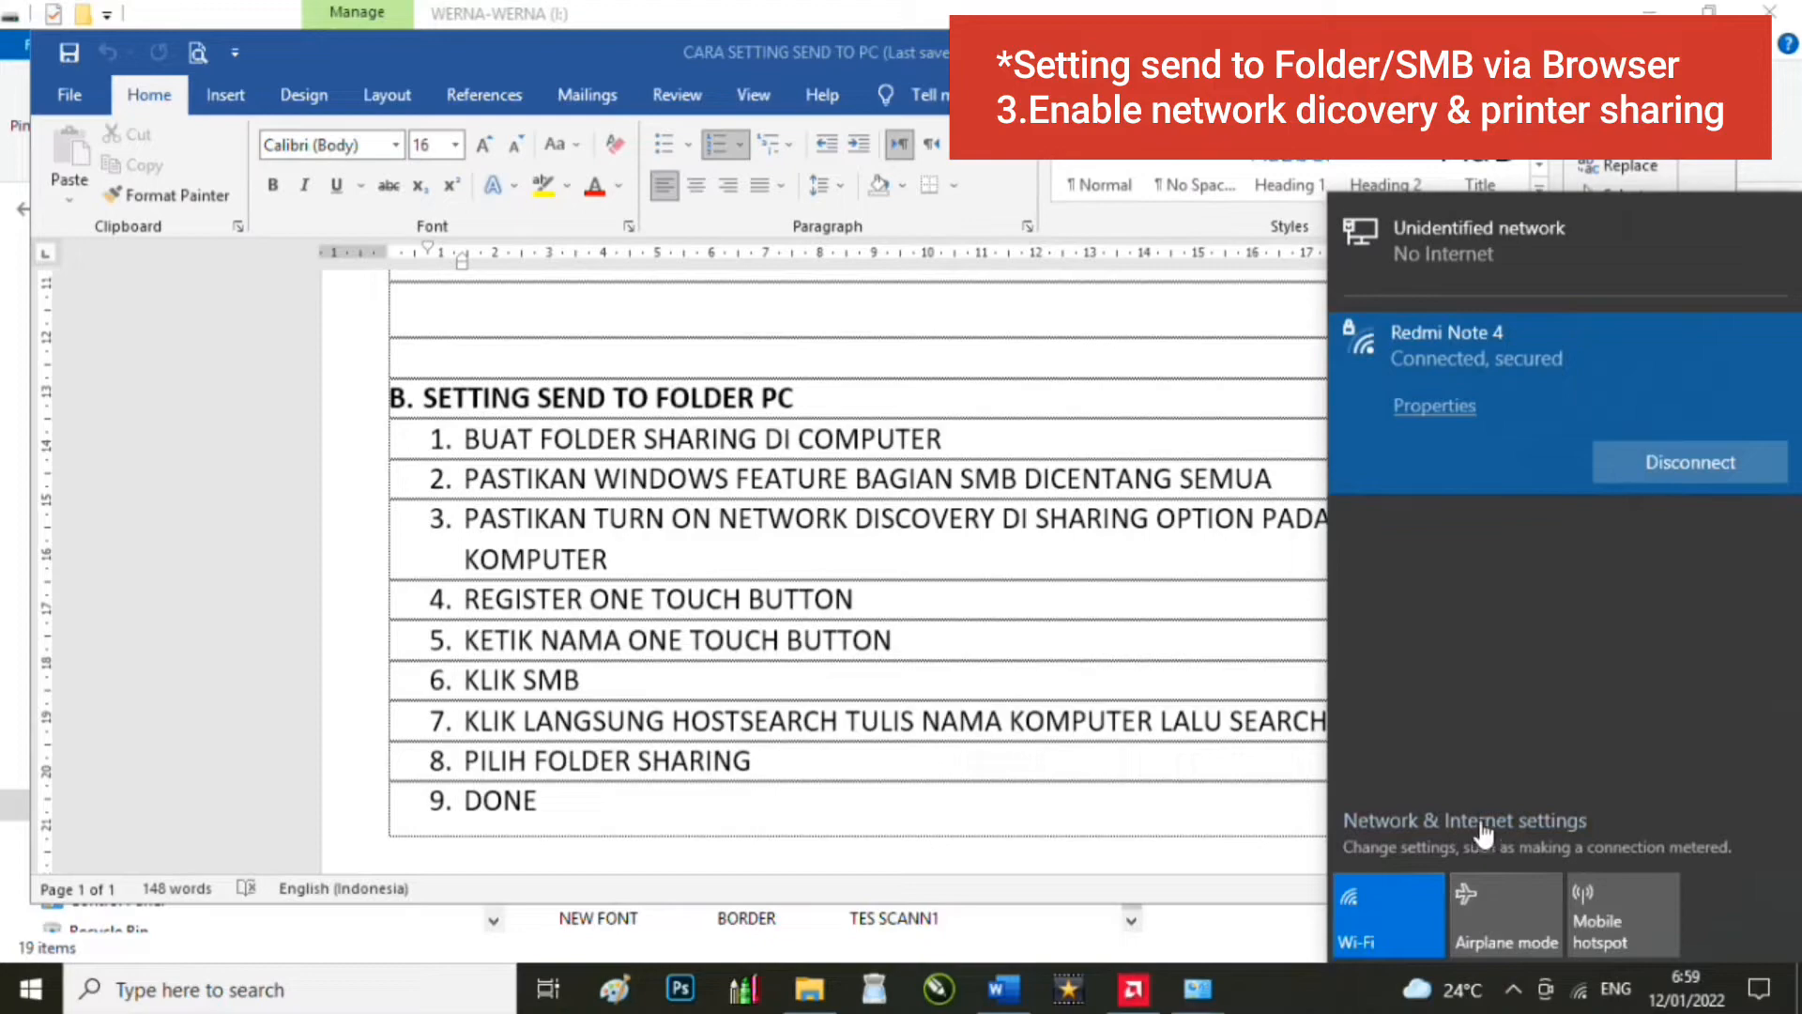
# Step: Go from network settings through Network and Sharing Center to Advanced sharing settings
pyautogui.click(1482, 832)
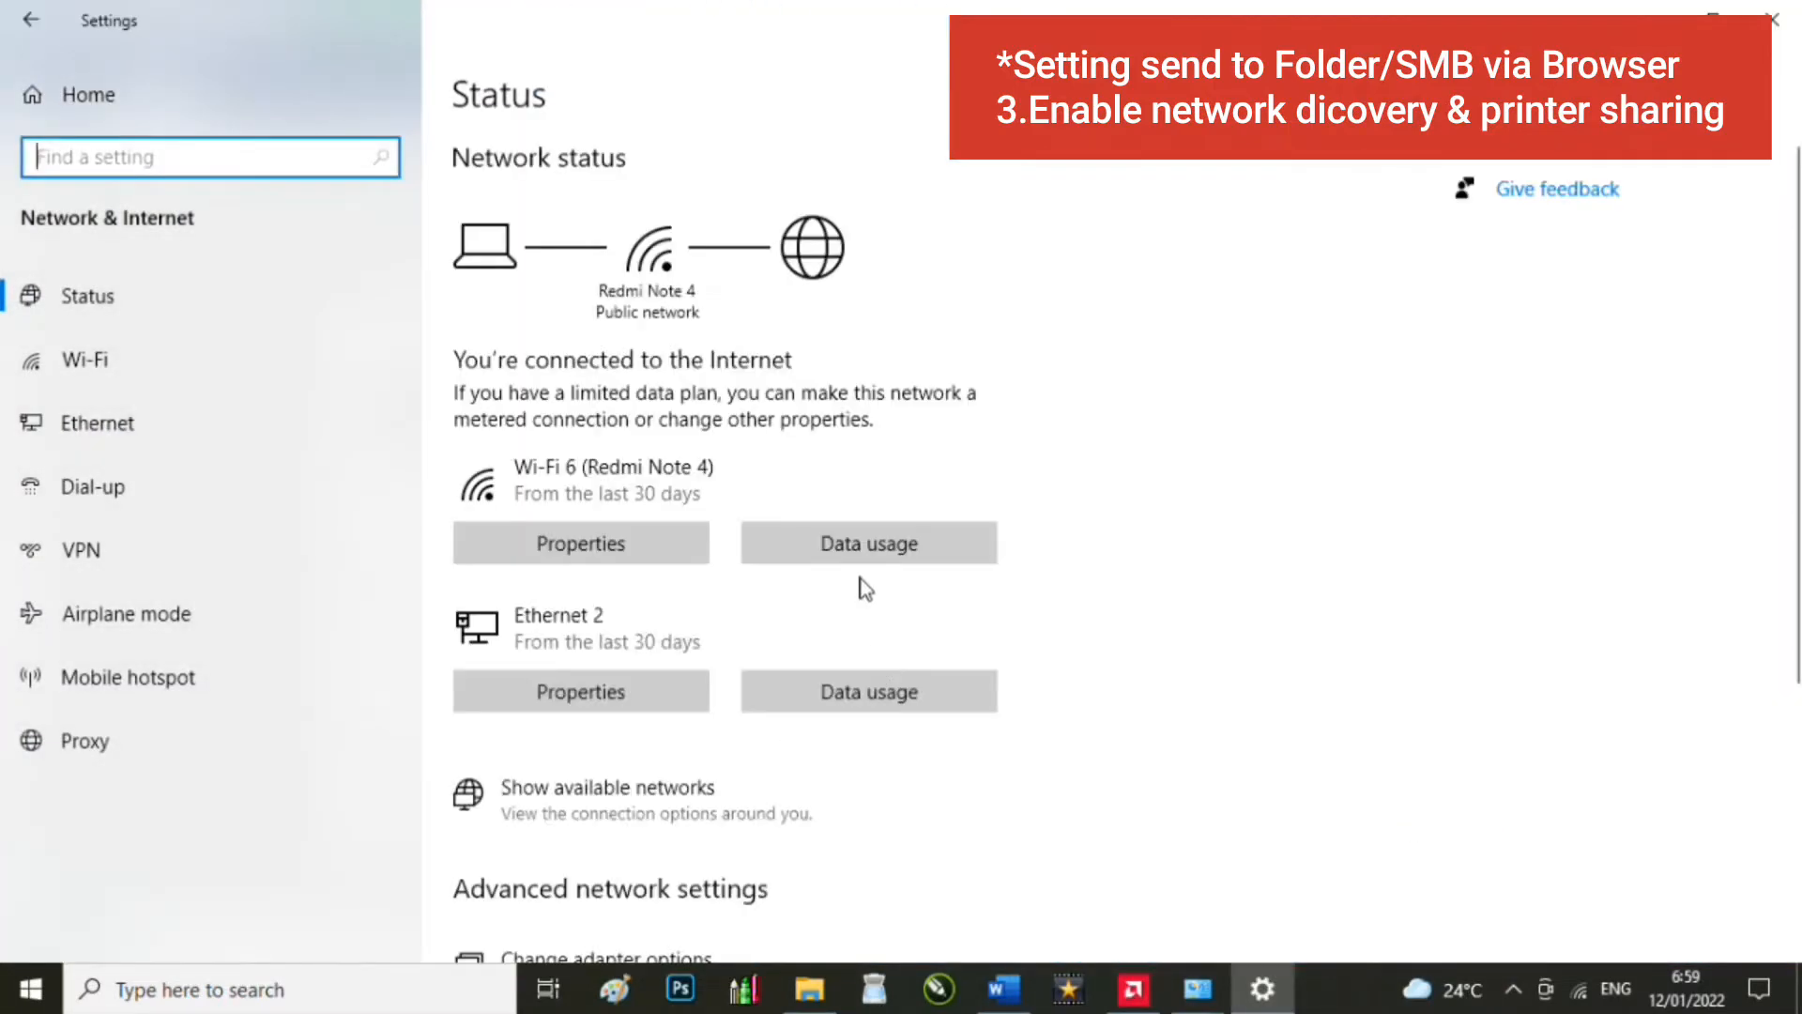
pyautogui.scroll(-3, 656, 909)
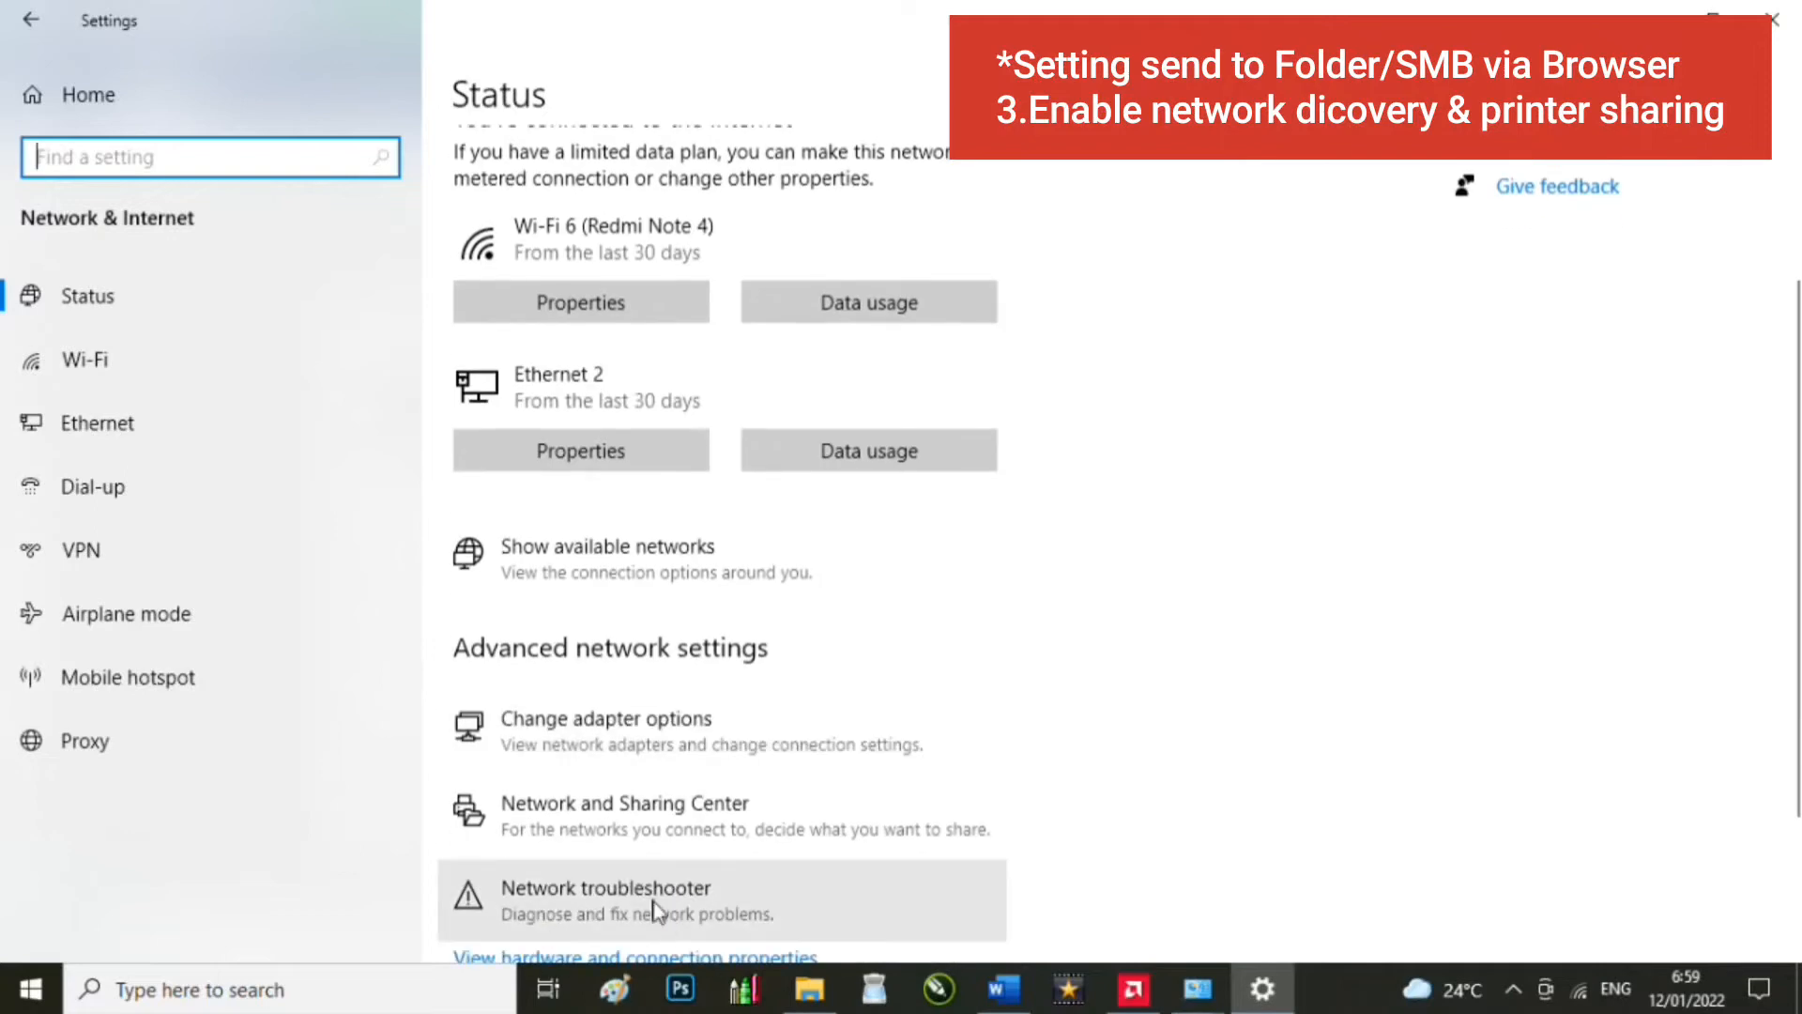
pyautogui.click(668, 819)
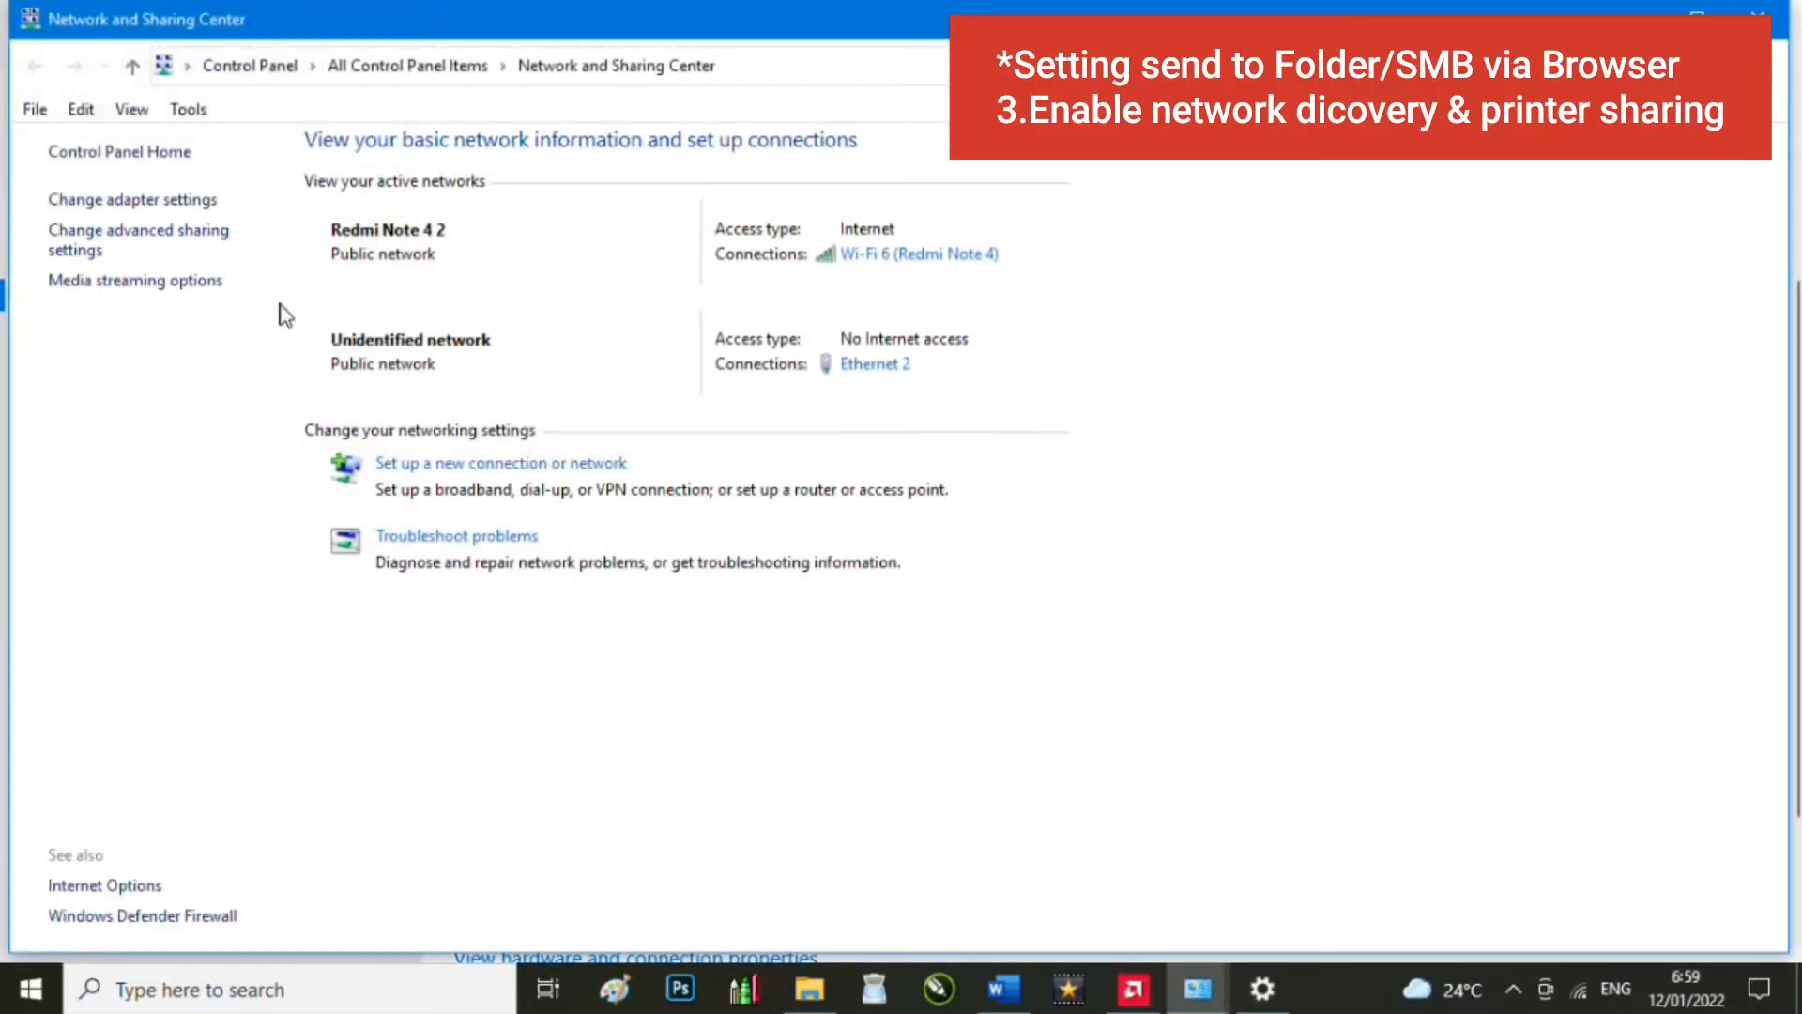
pyautogui.click(177, 242)
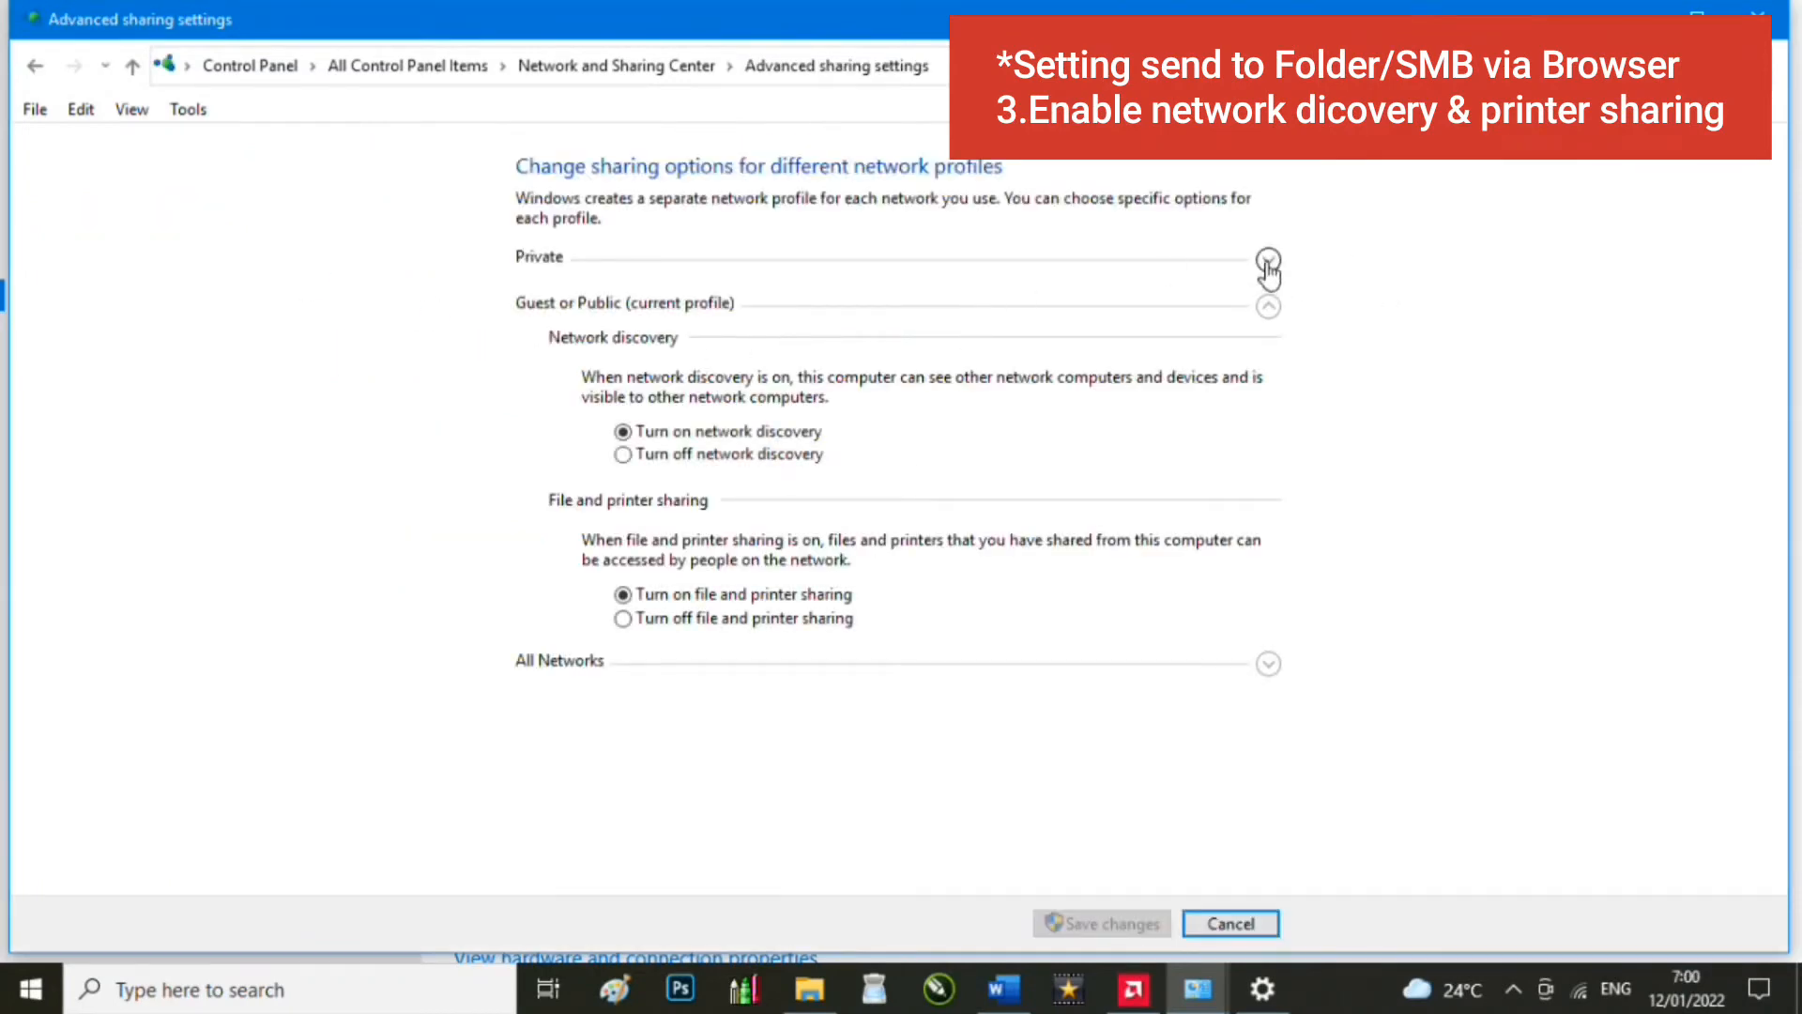
# Step: Check the Private, Guest or Public and All Networks sharing options, then close the window
pyautogui.click(1268, 261)
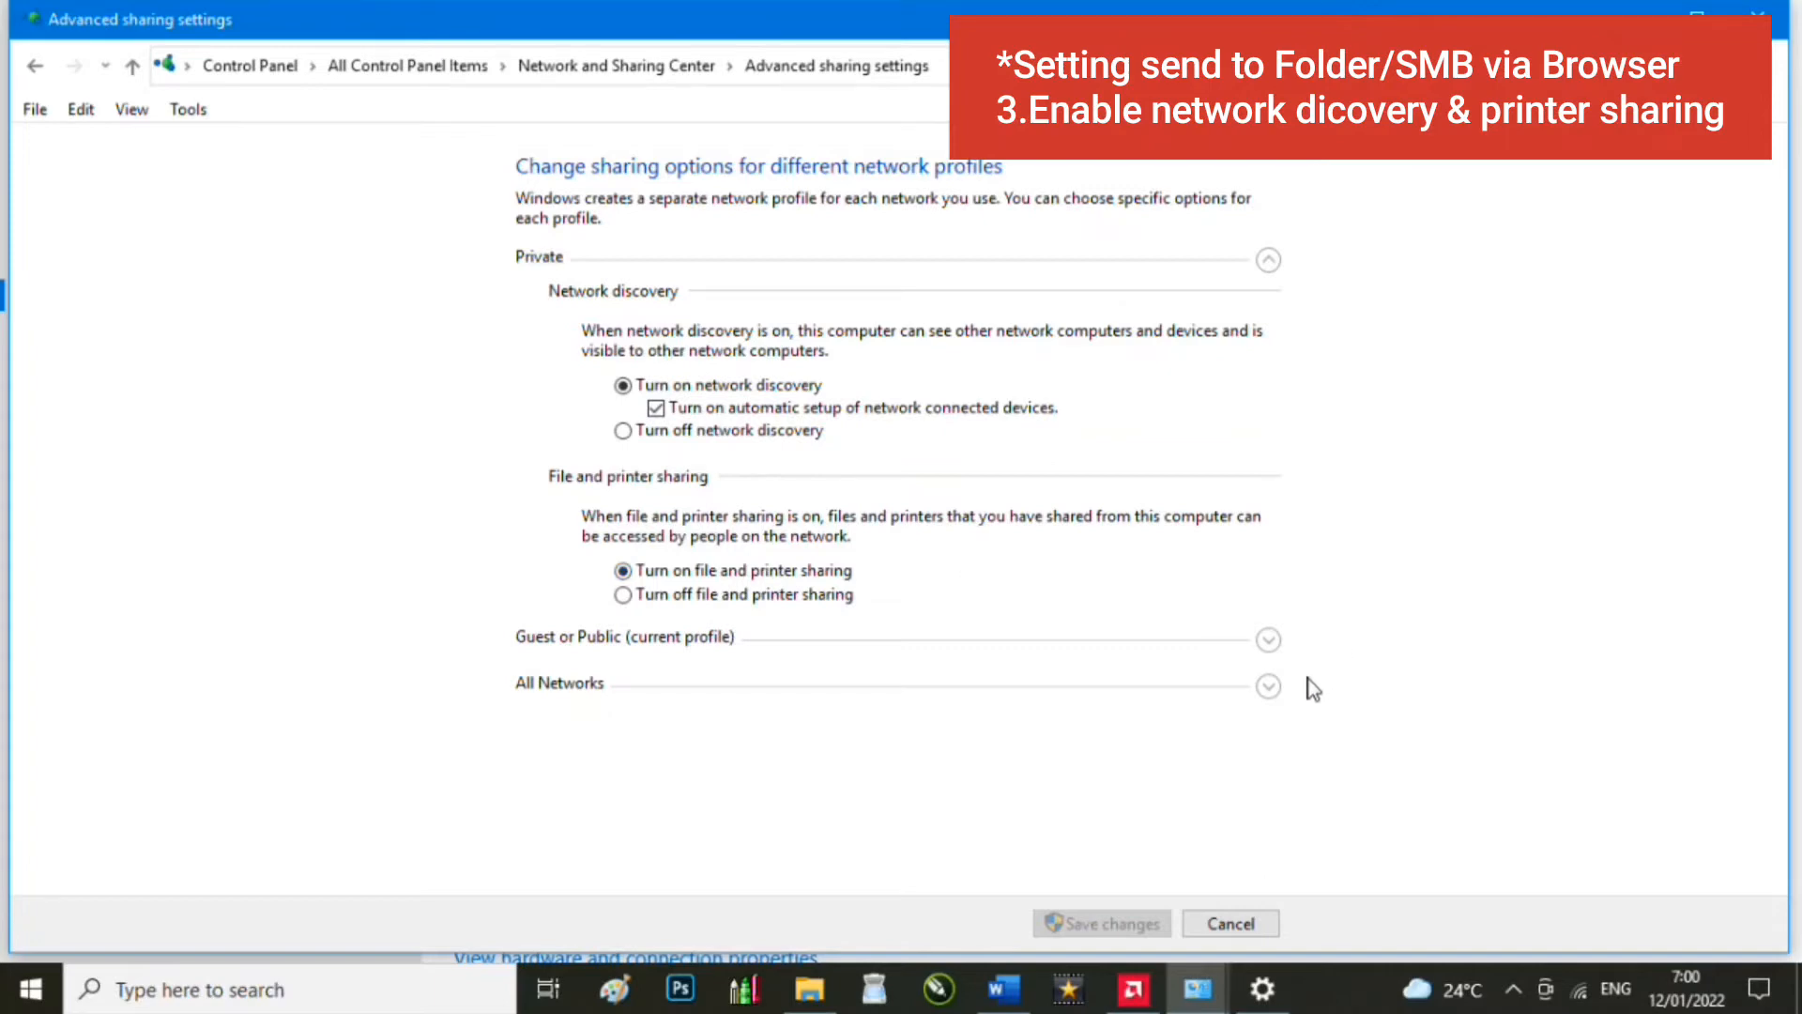
pyautogui.click(1268, 261)
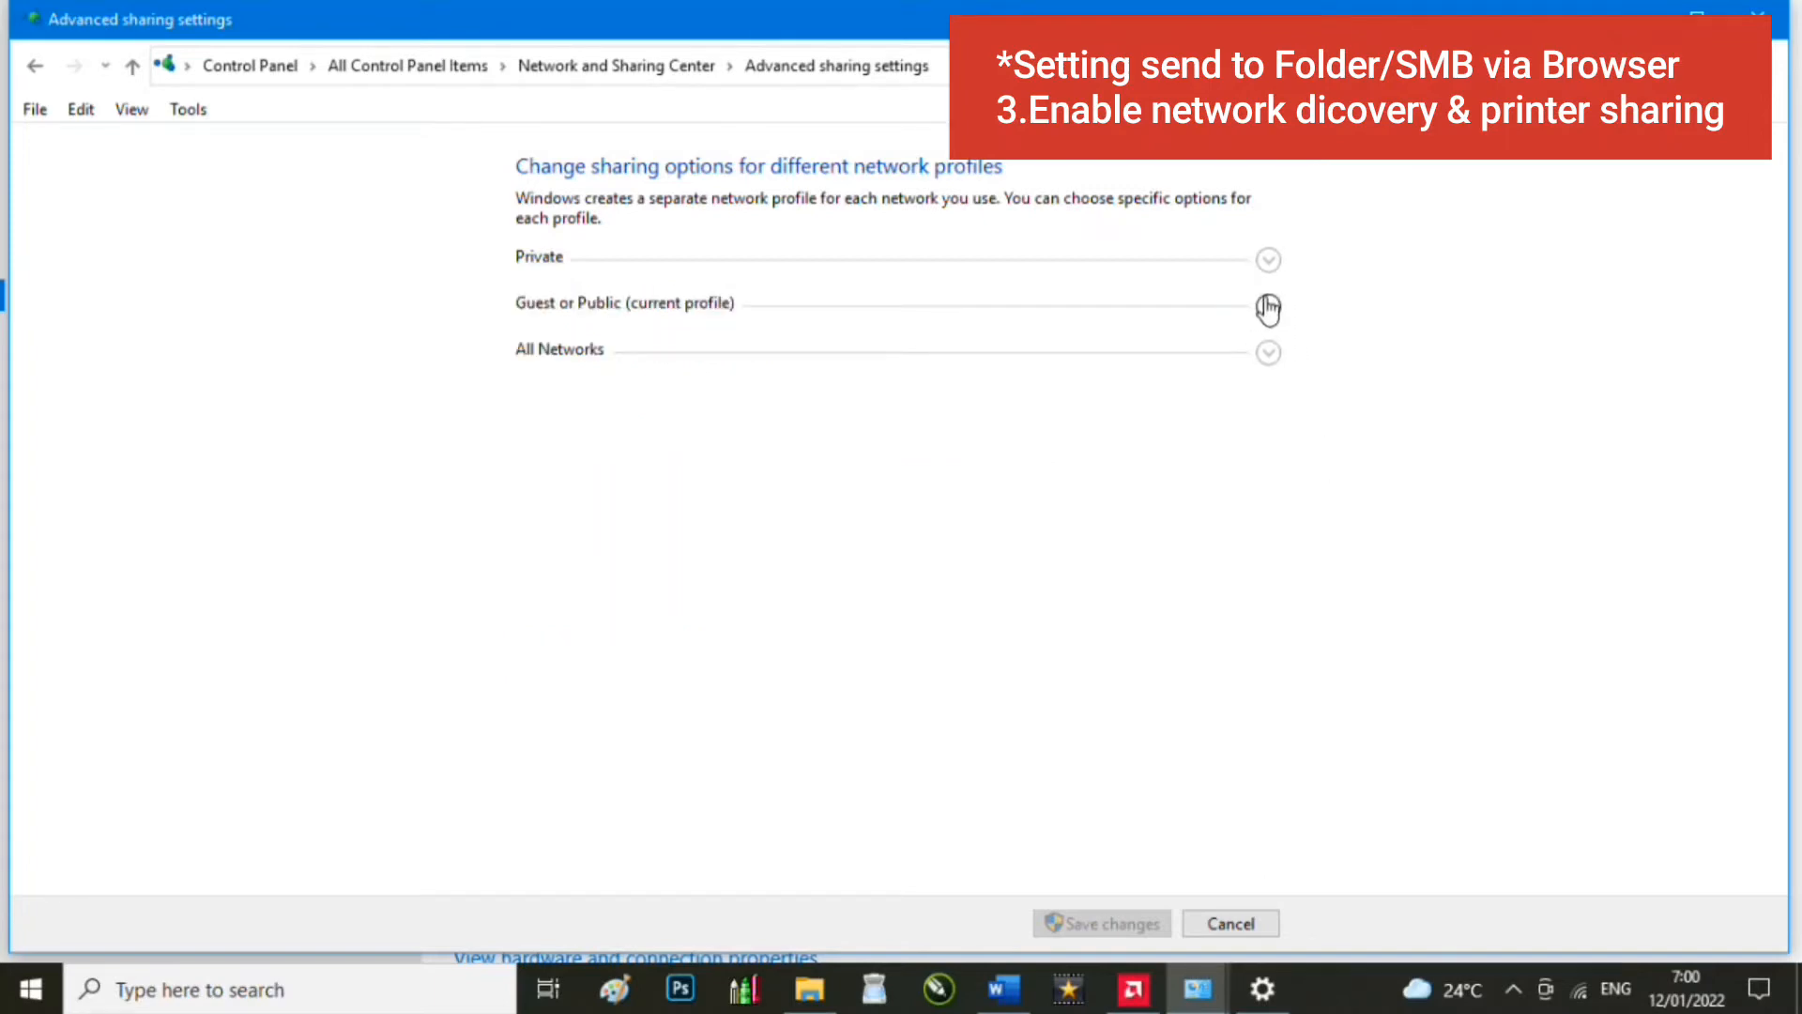
pyautogui.click(1268, 307)
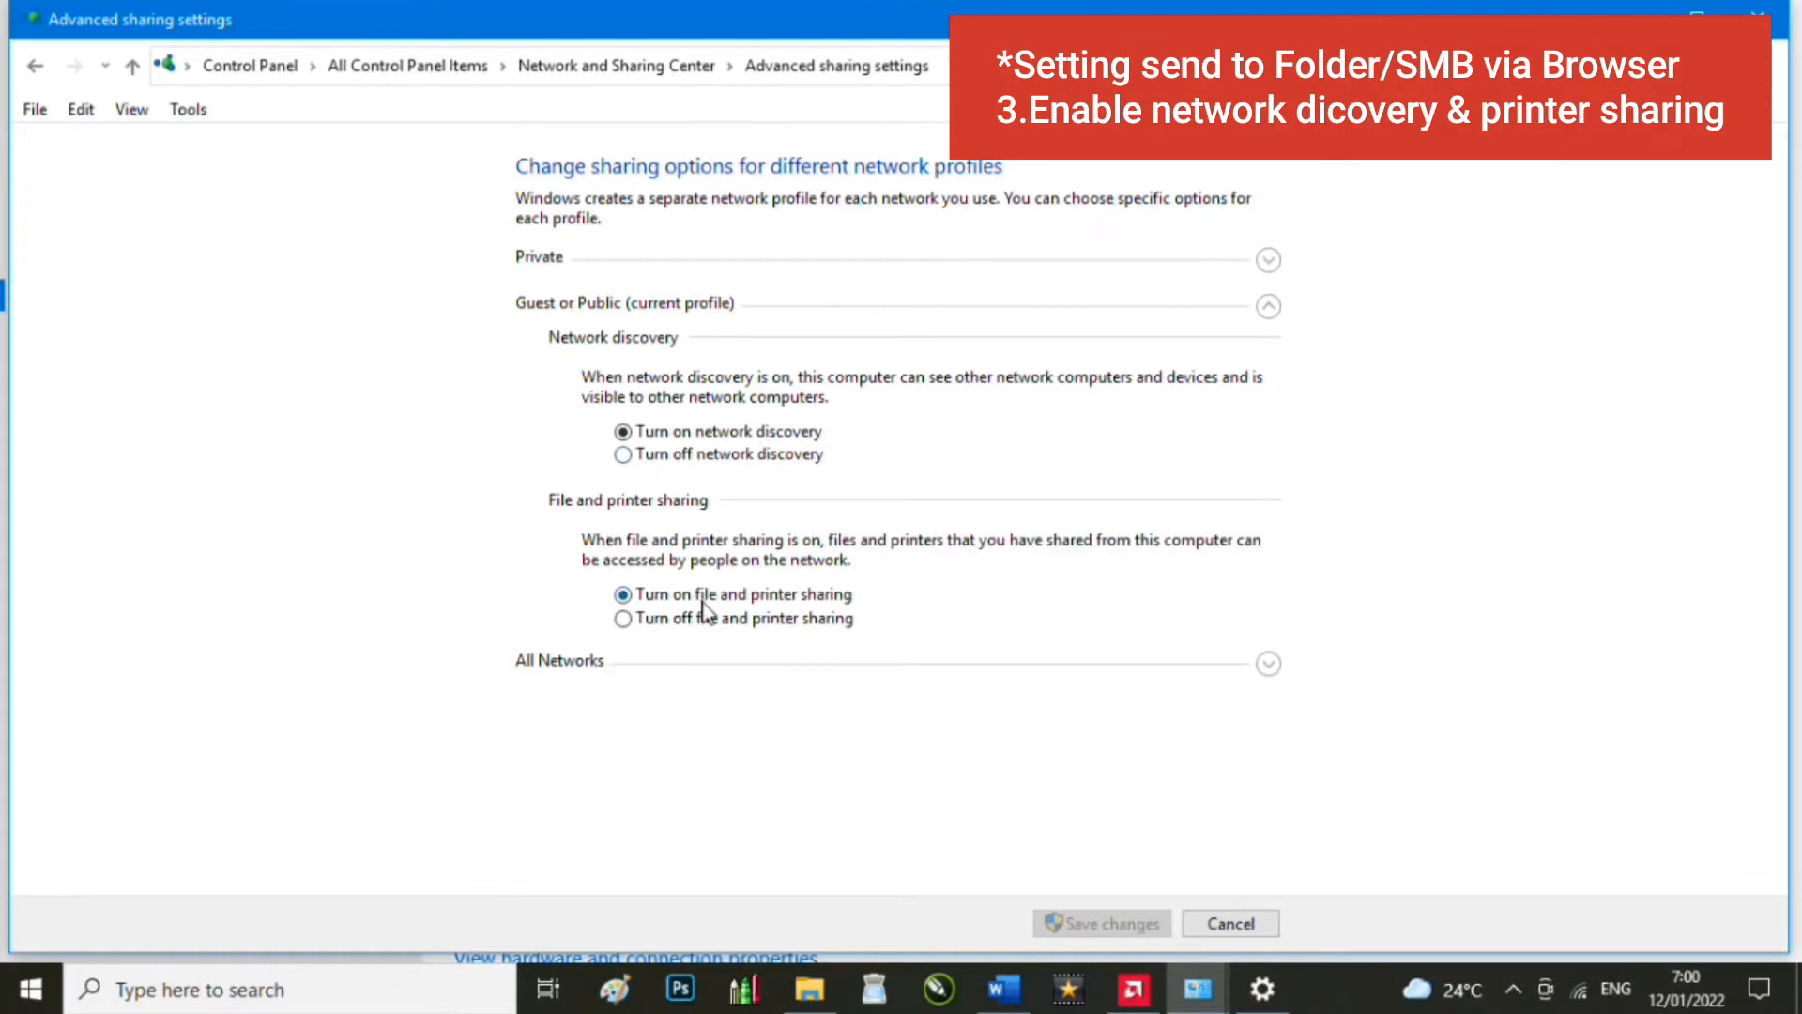
pyautogui.click(1267, 308)
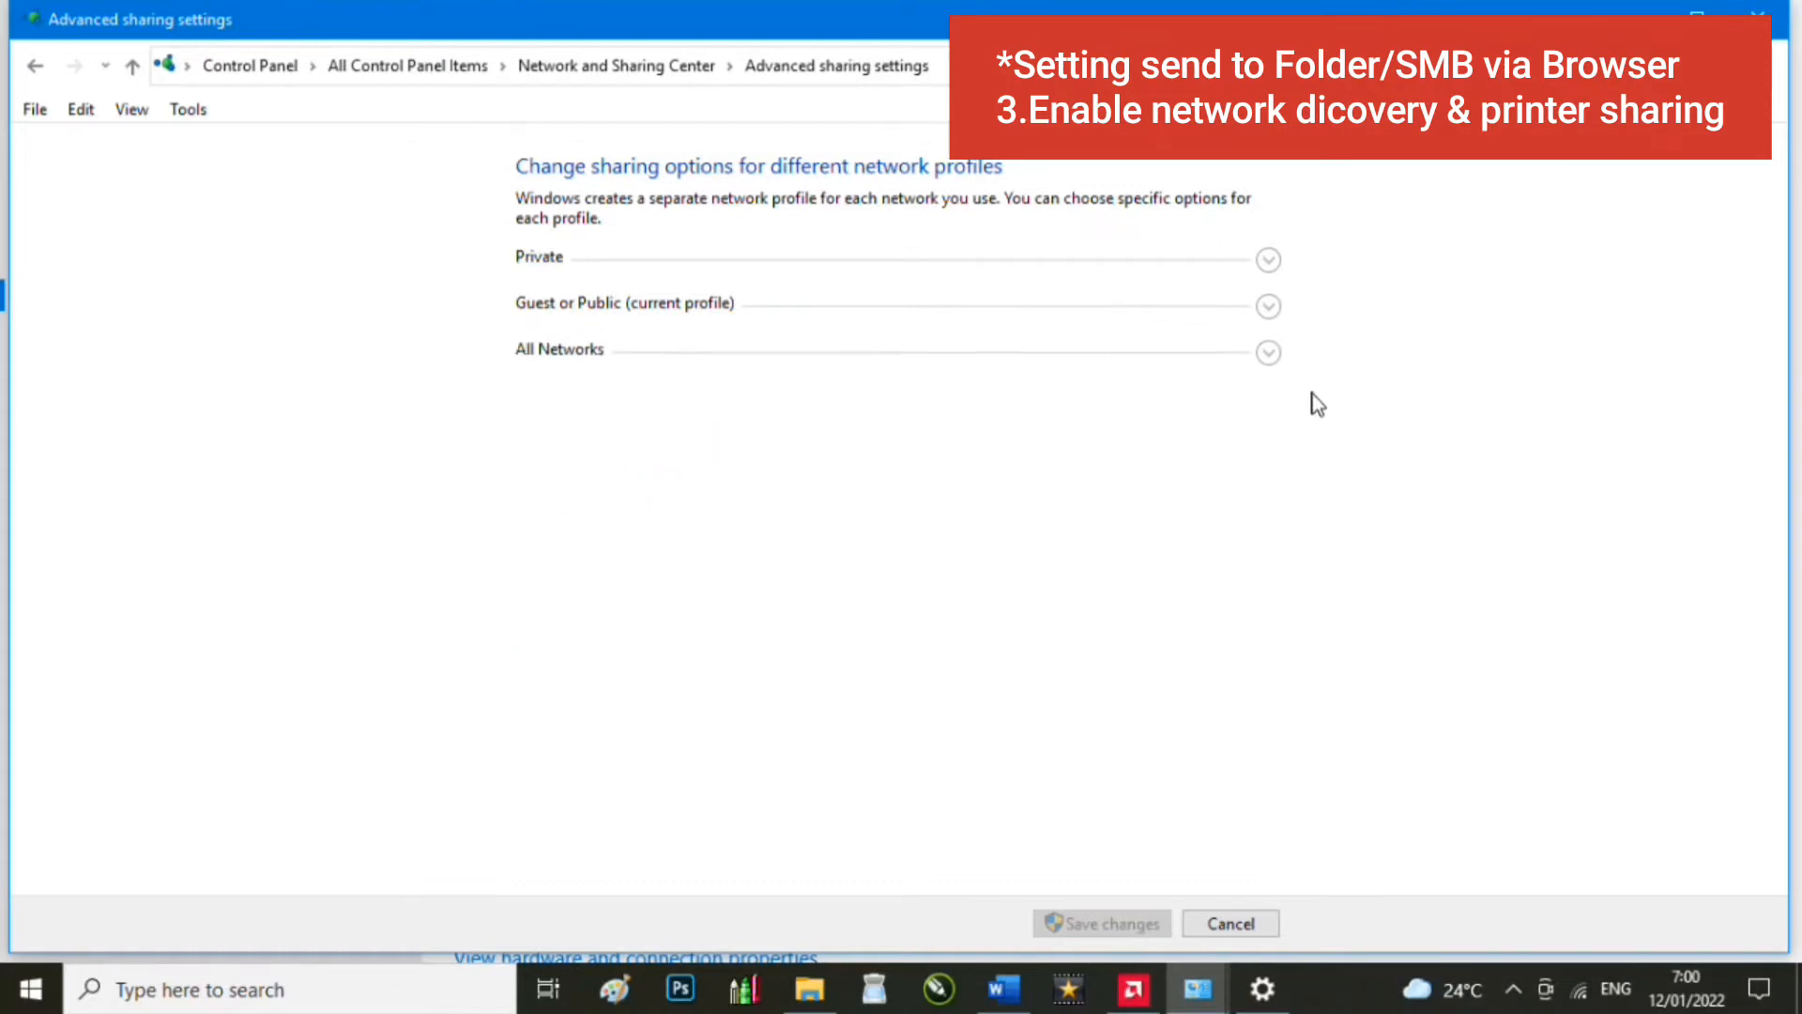
pyautogui.click(1268, 353)
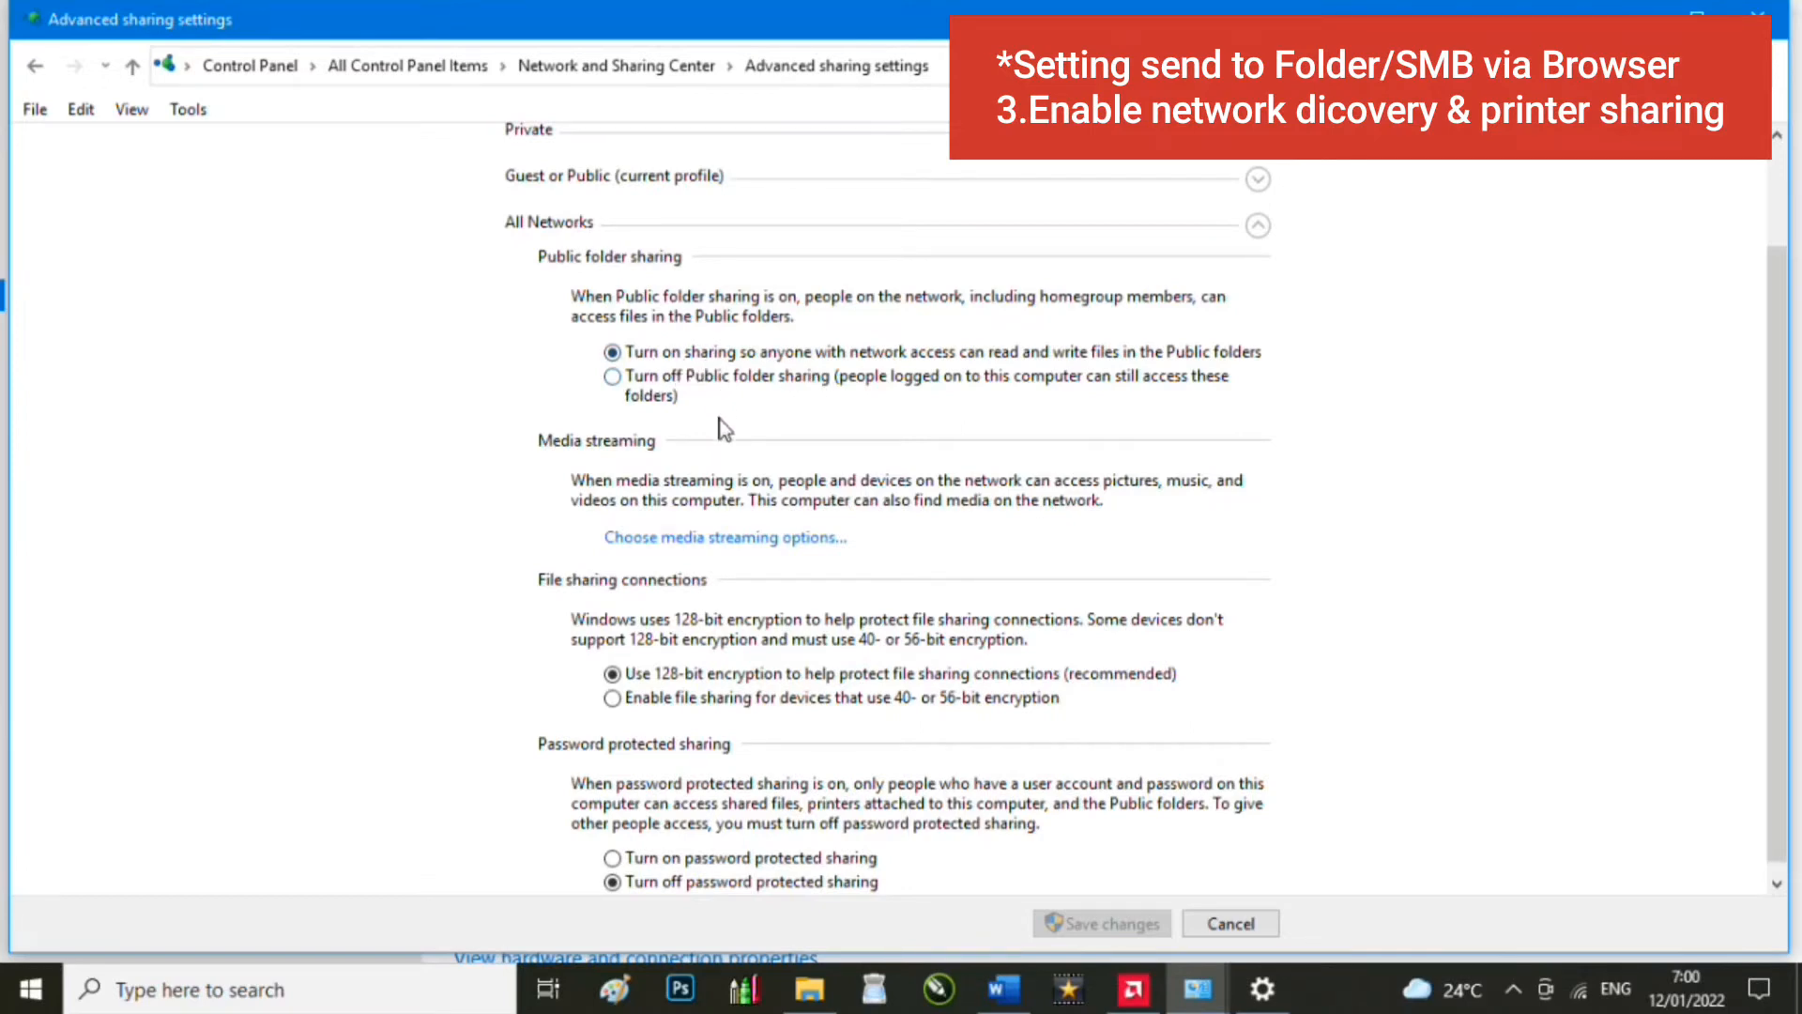
pyautogui.scroll(-1, 688, 678)
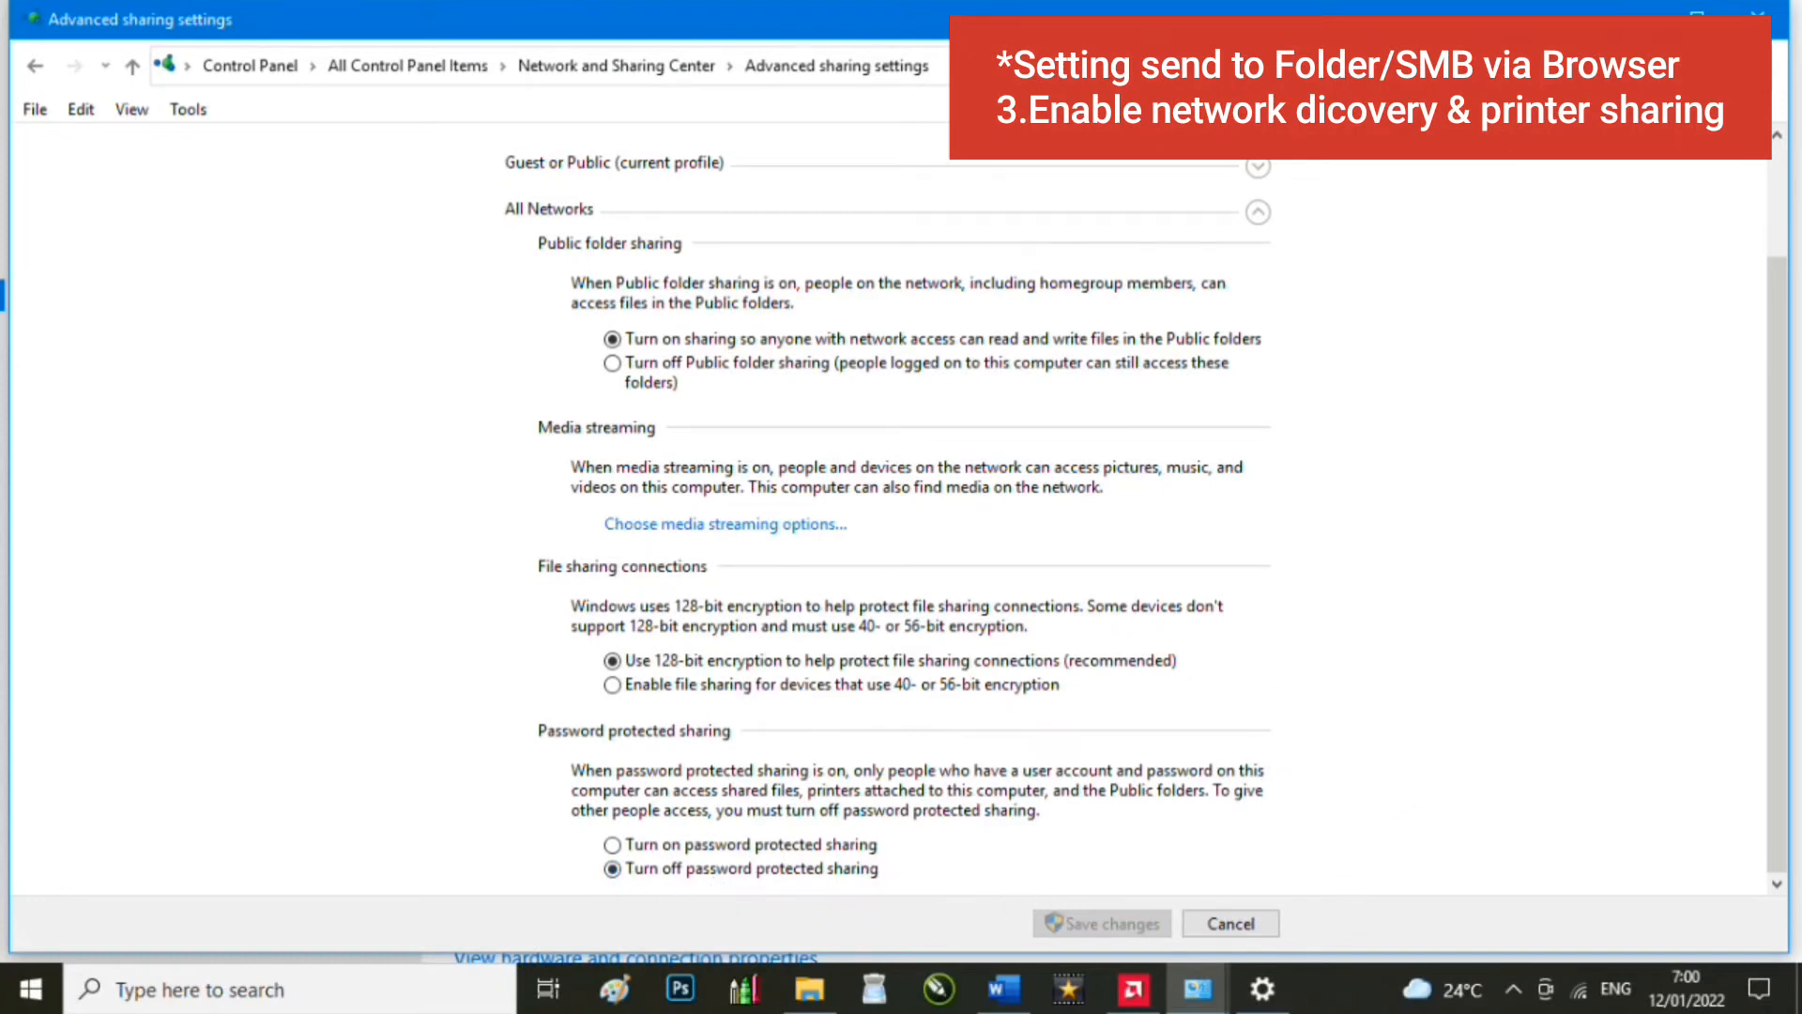
pyautogui.click(1759, 15)
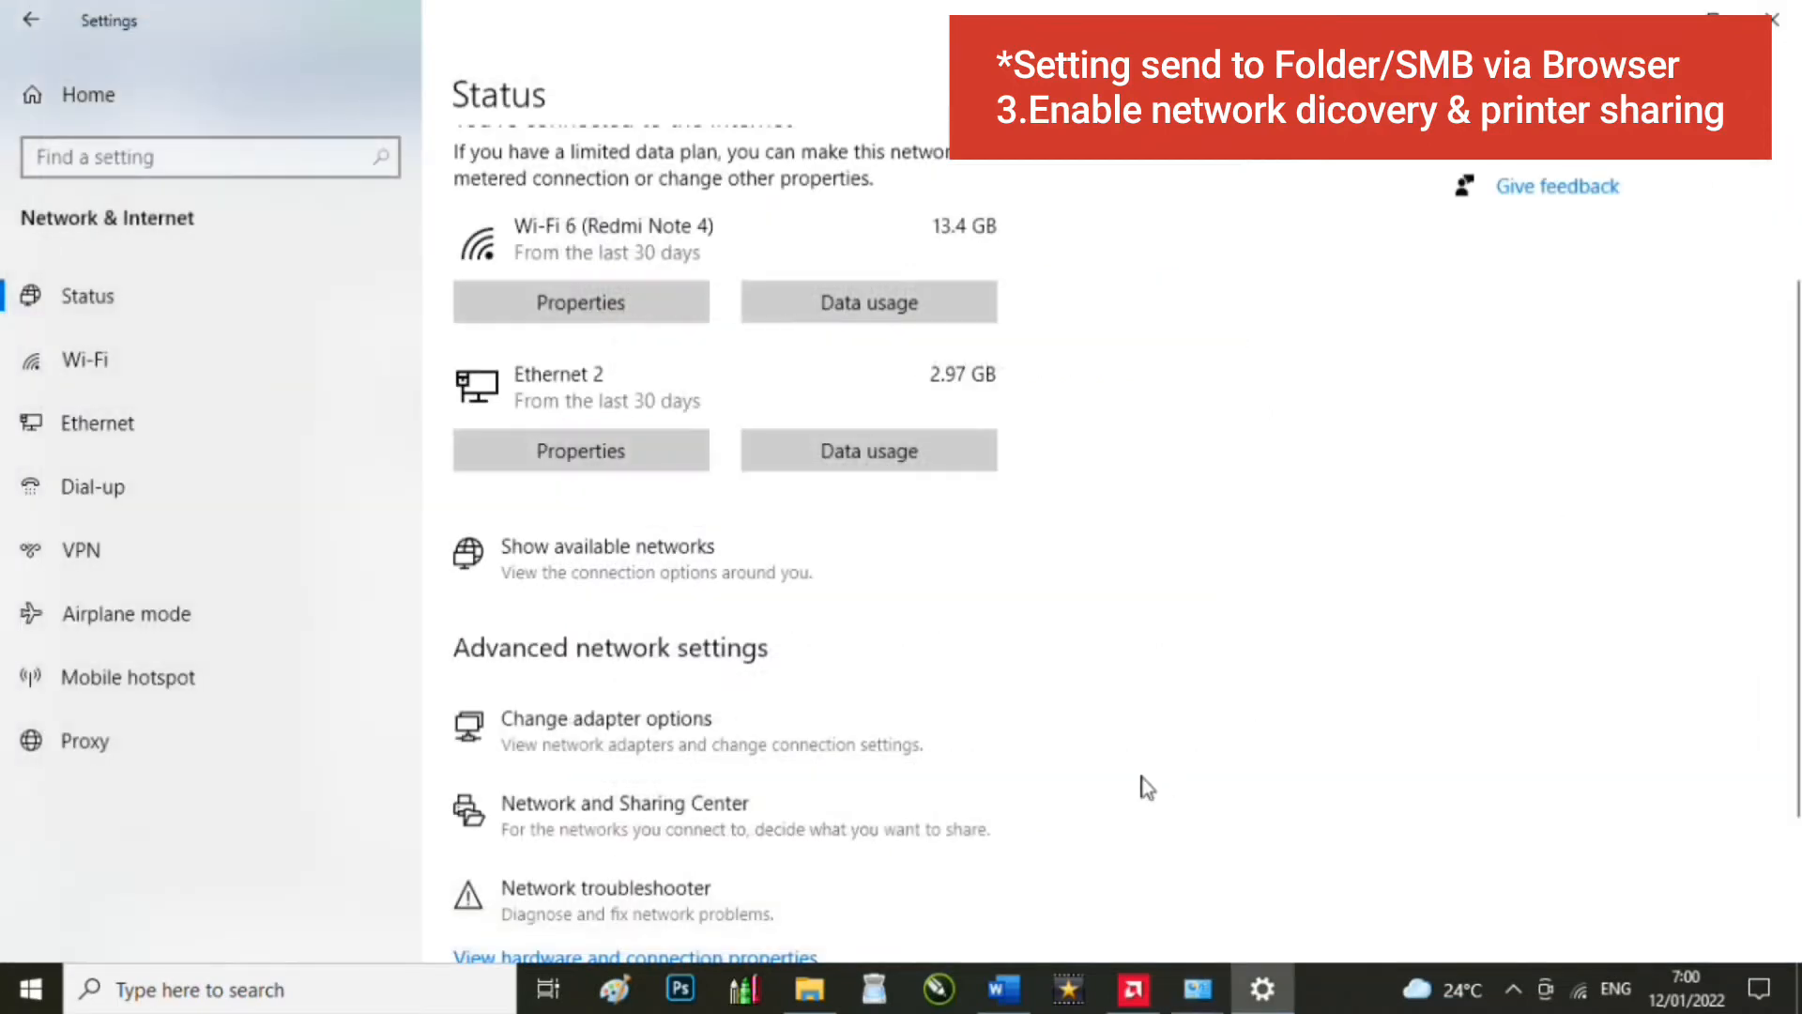
pyautogui.click(1000, 991)
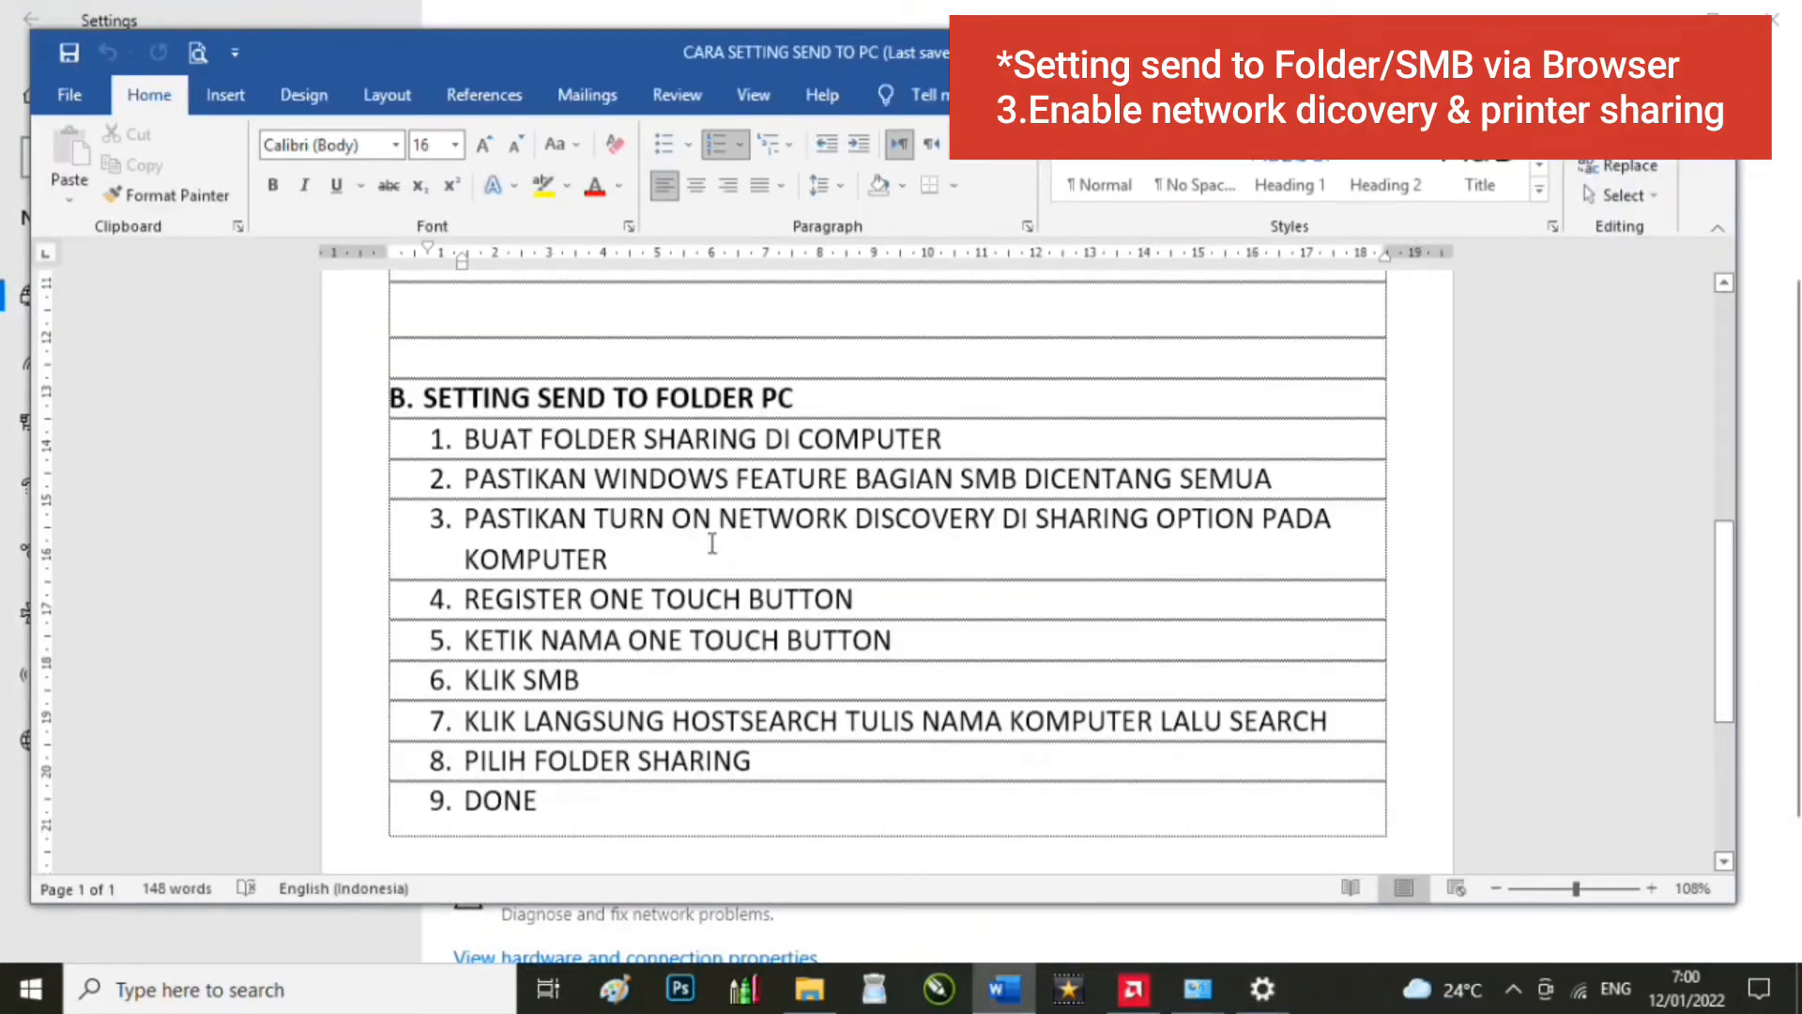
# Step: Click into the Word checklist and launch Google Chrome from the desktop shortcut
pyautogui.click(711, 544)
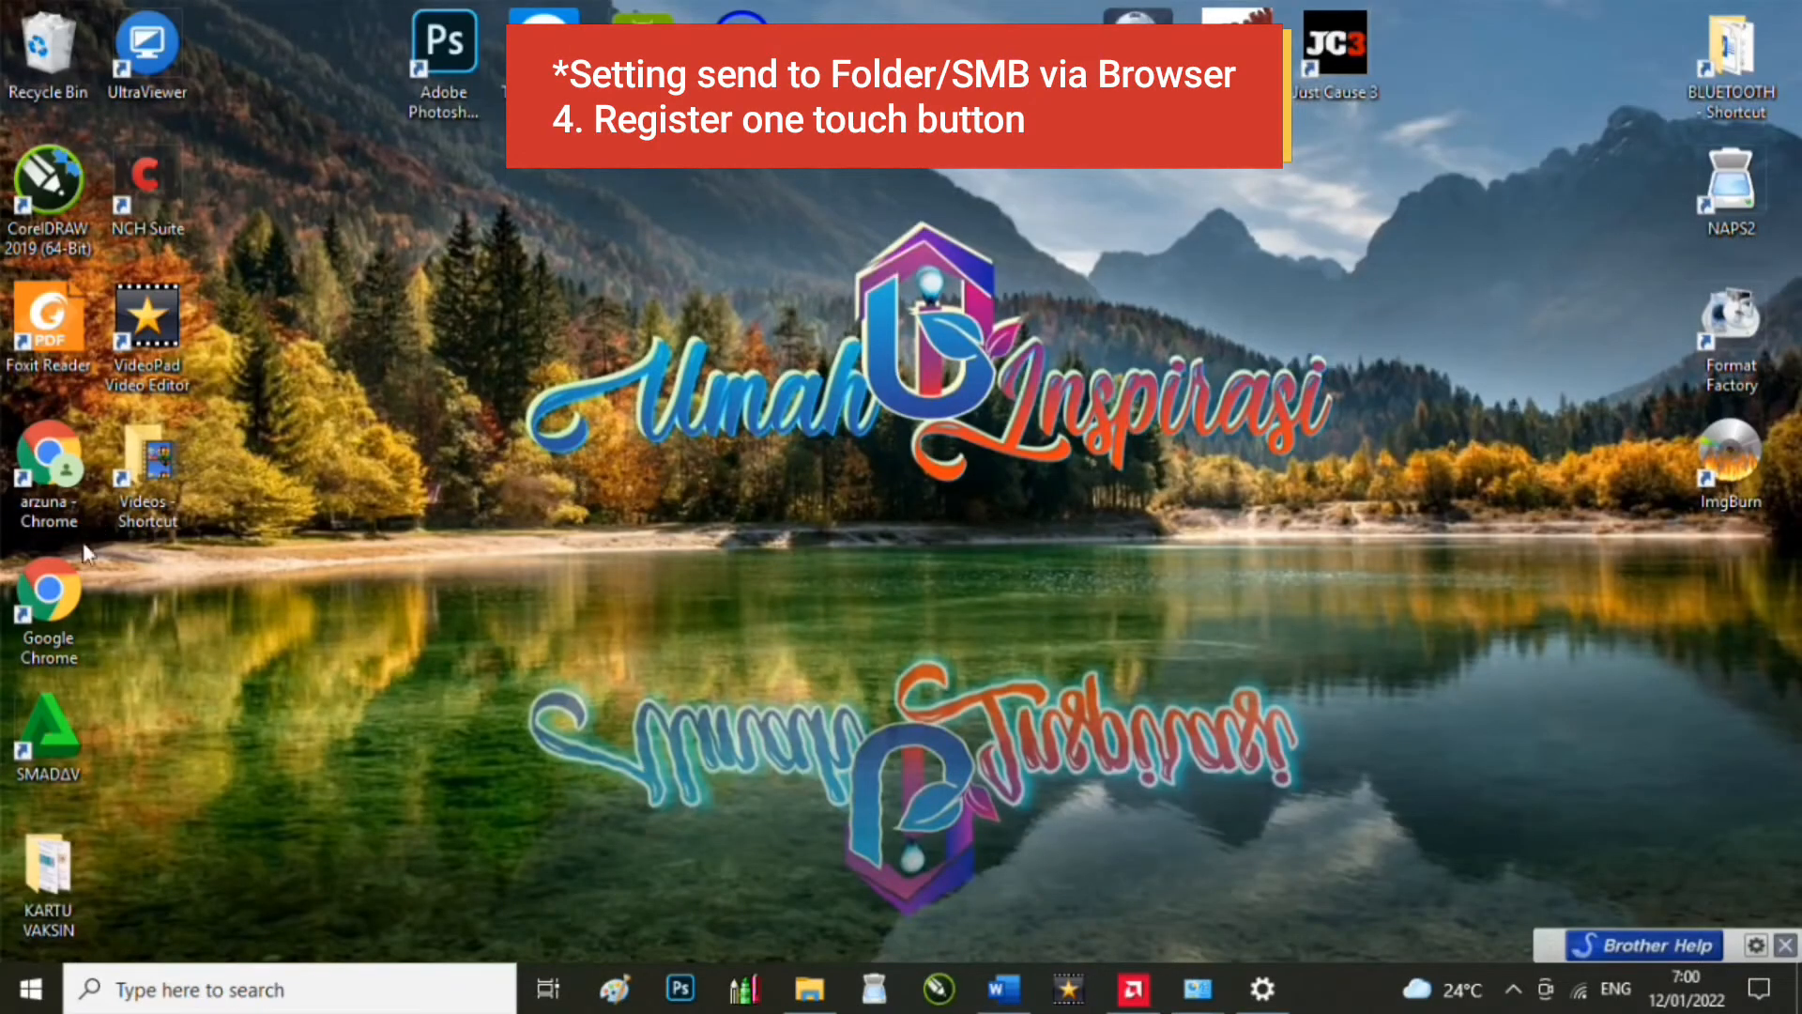
pyautogui.doubleClick(75, 582)
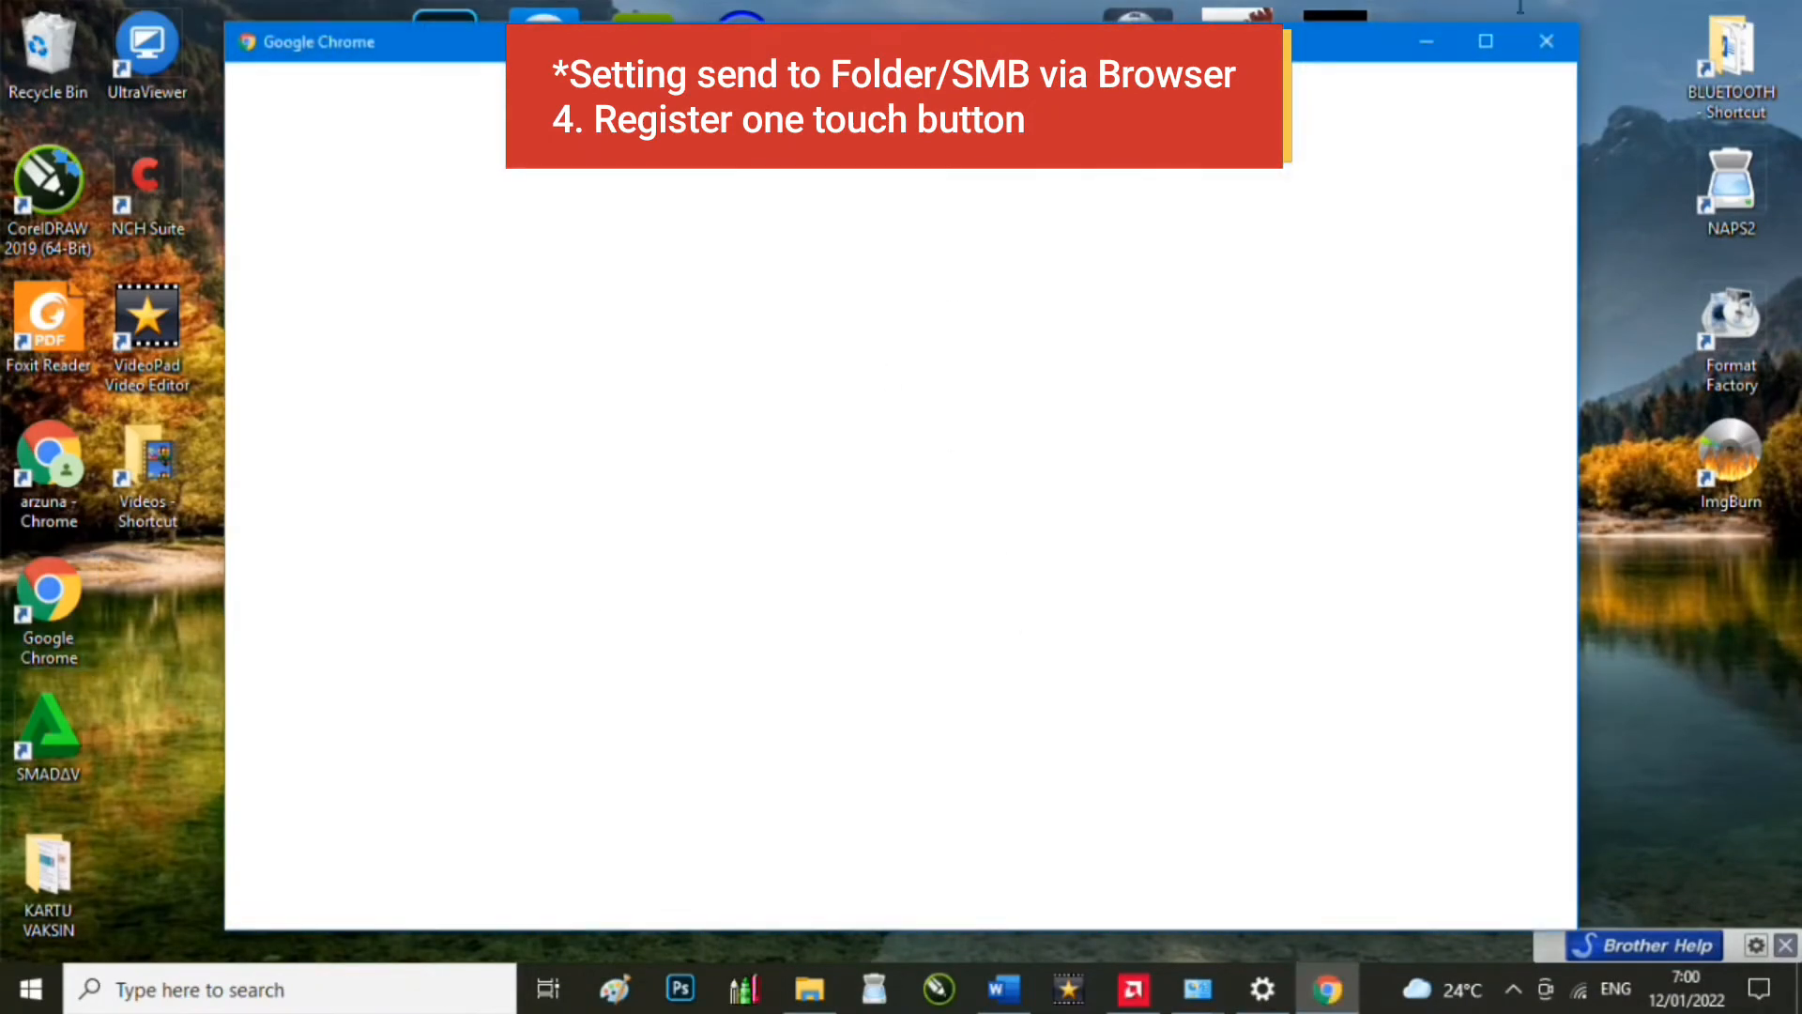
# Step: Open Chrome with the saved profile and load the Remote UI at 192.168.5.6
pyautogui.click(765, 543)
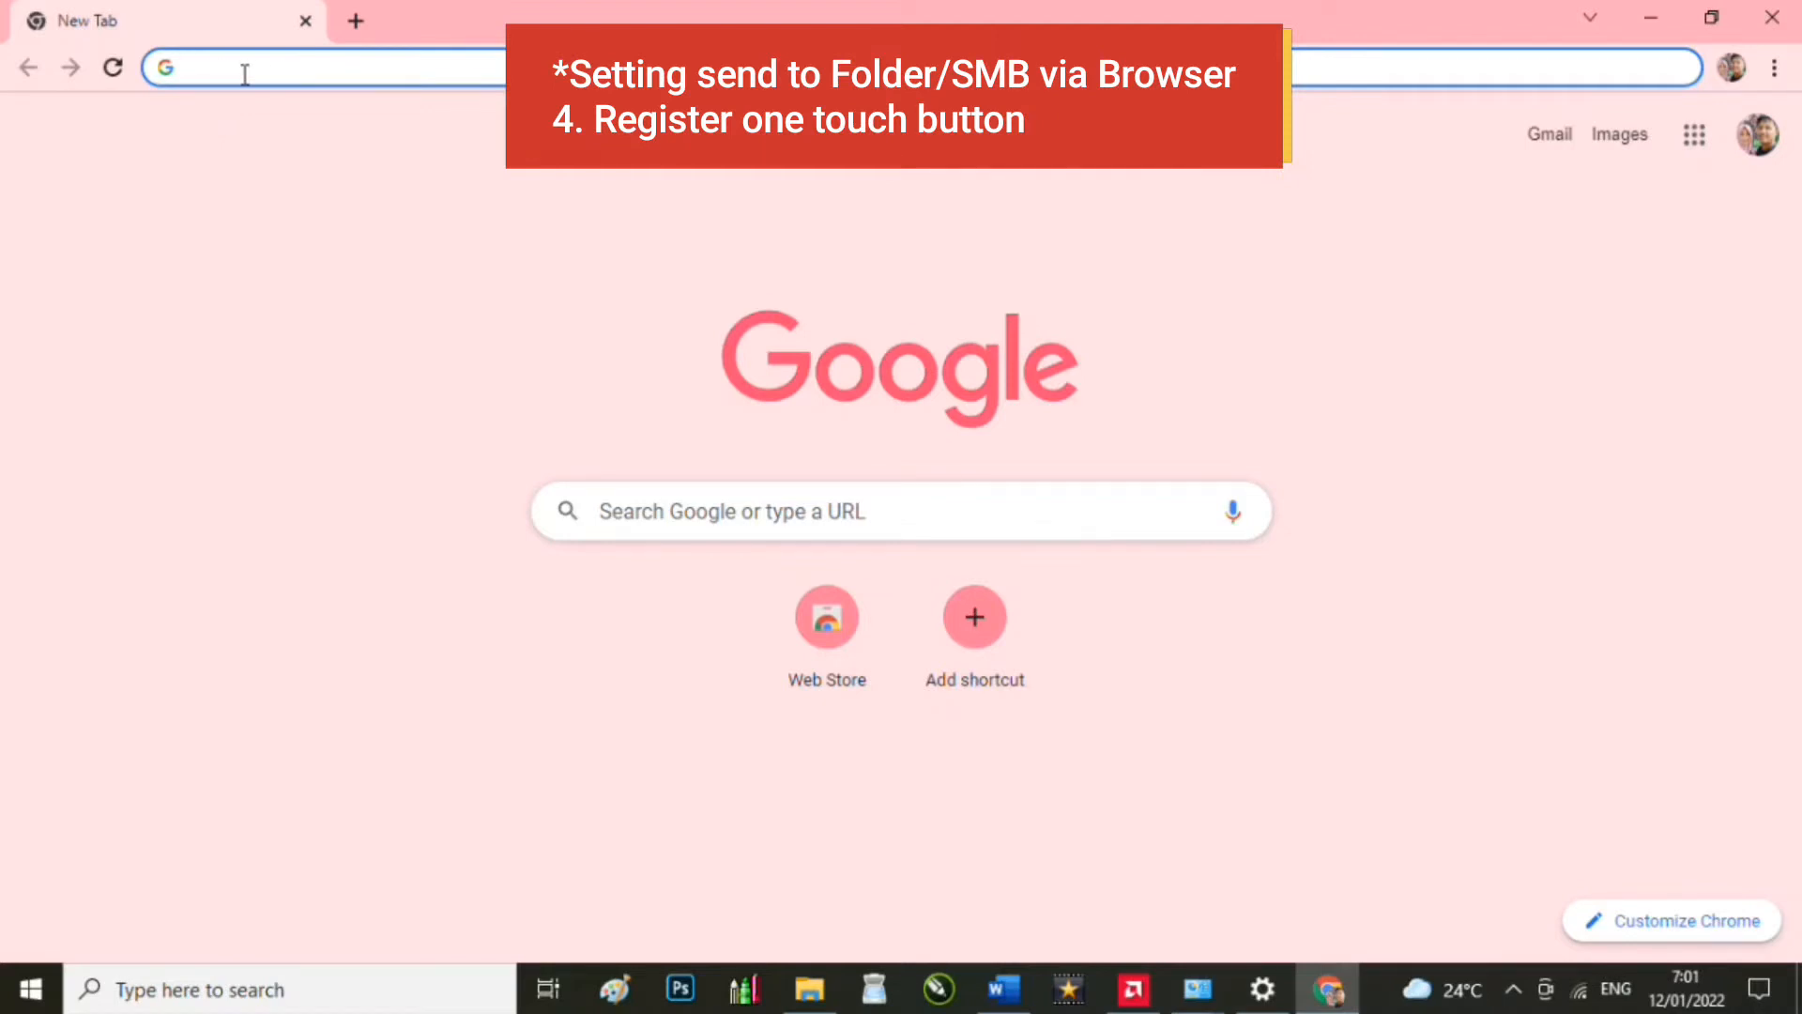
pyautogui.write('192.')
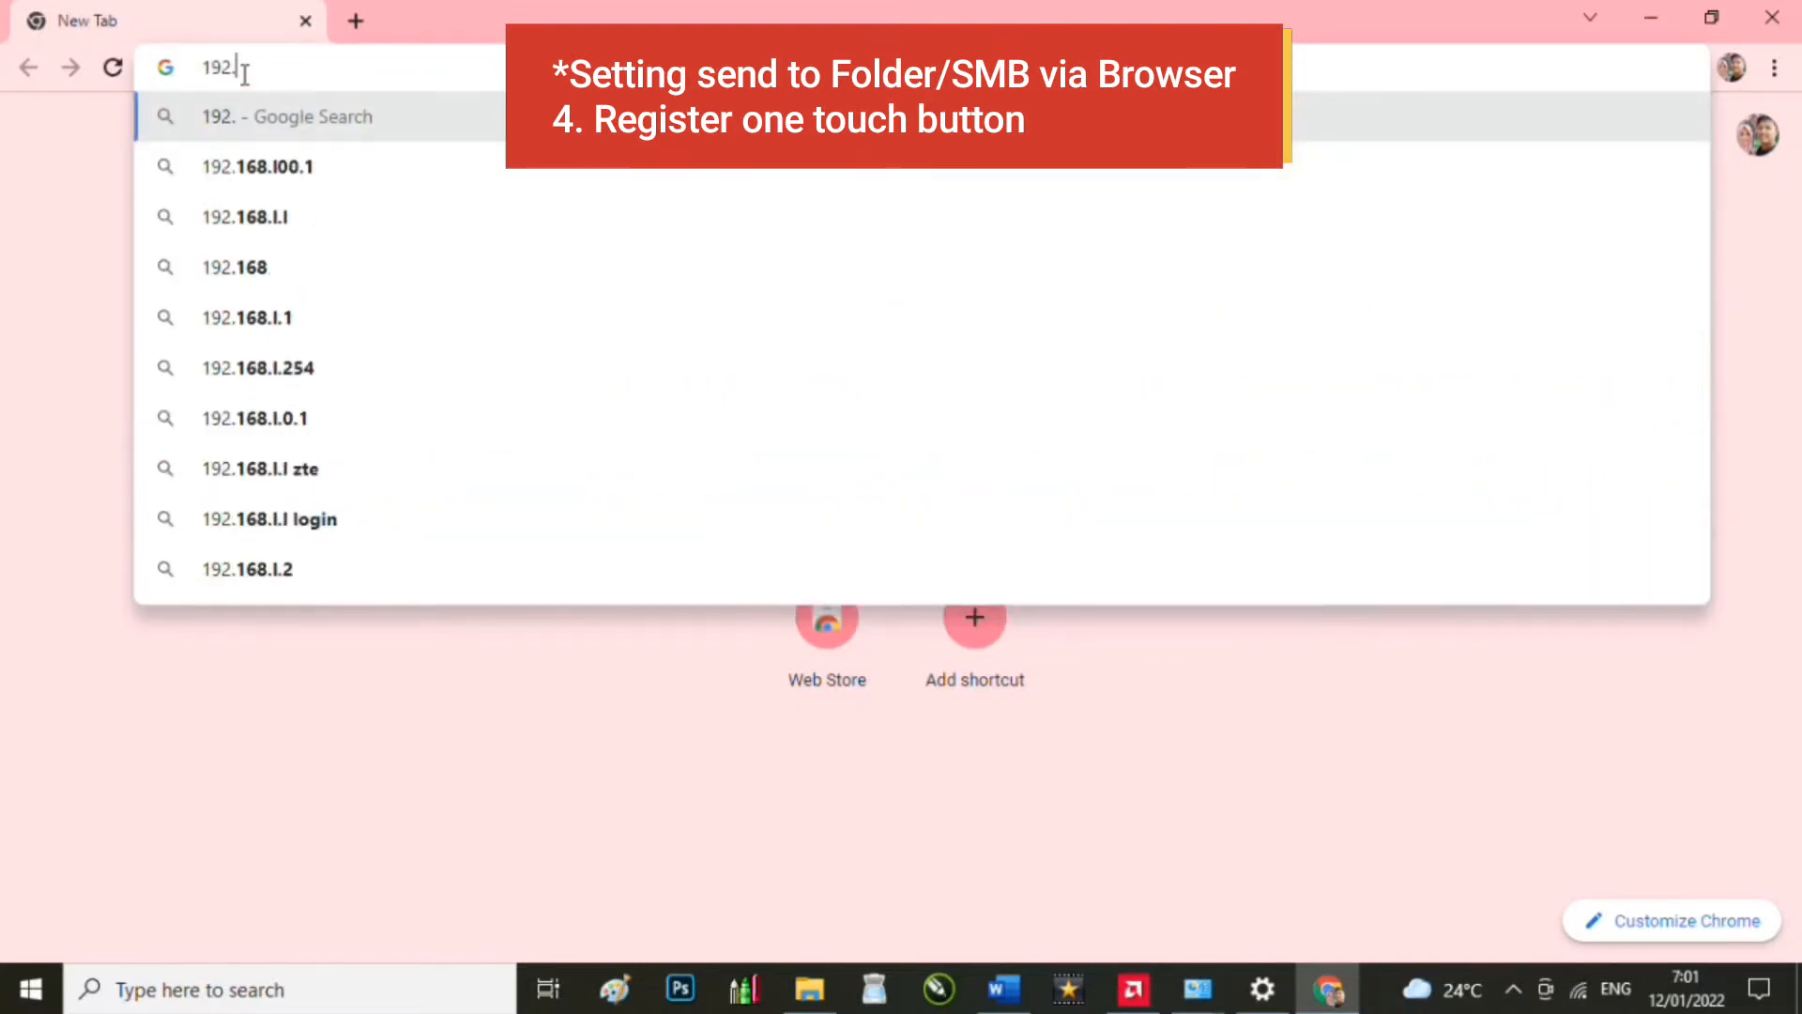
pyautogui.write('168.5')
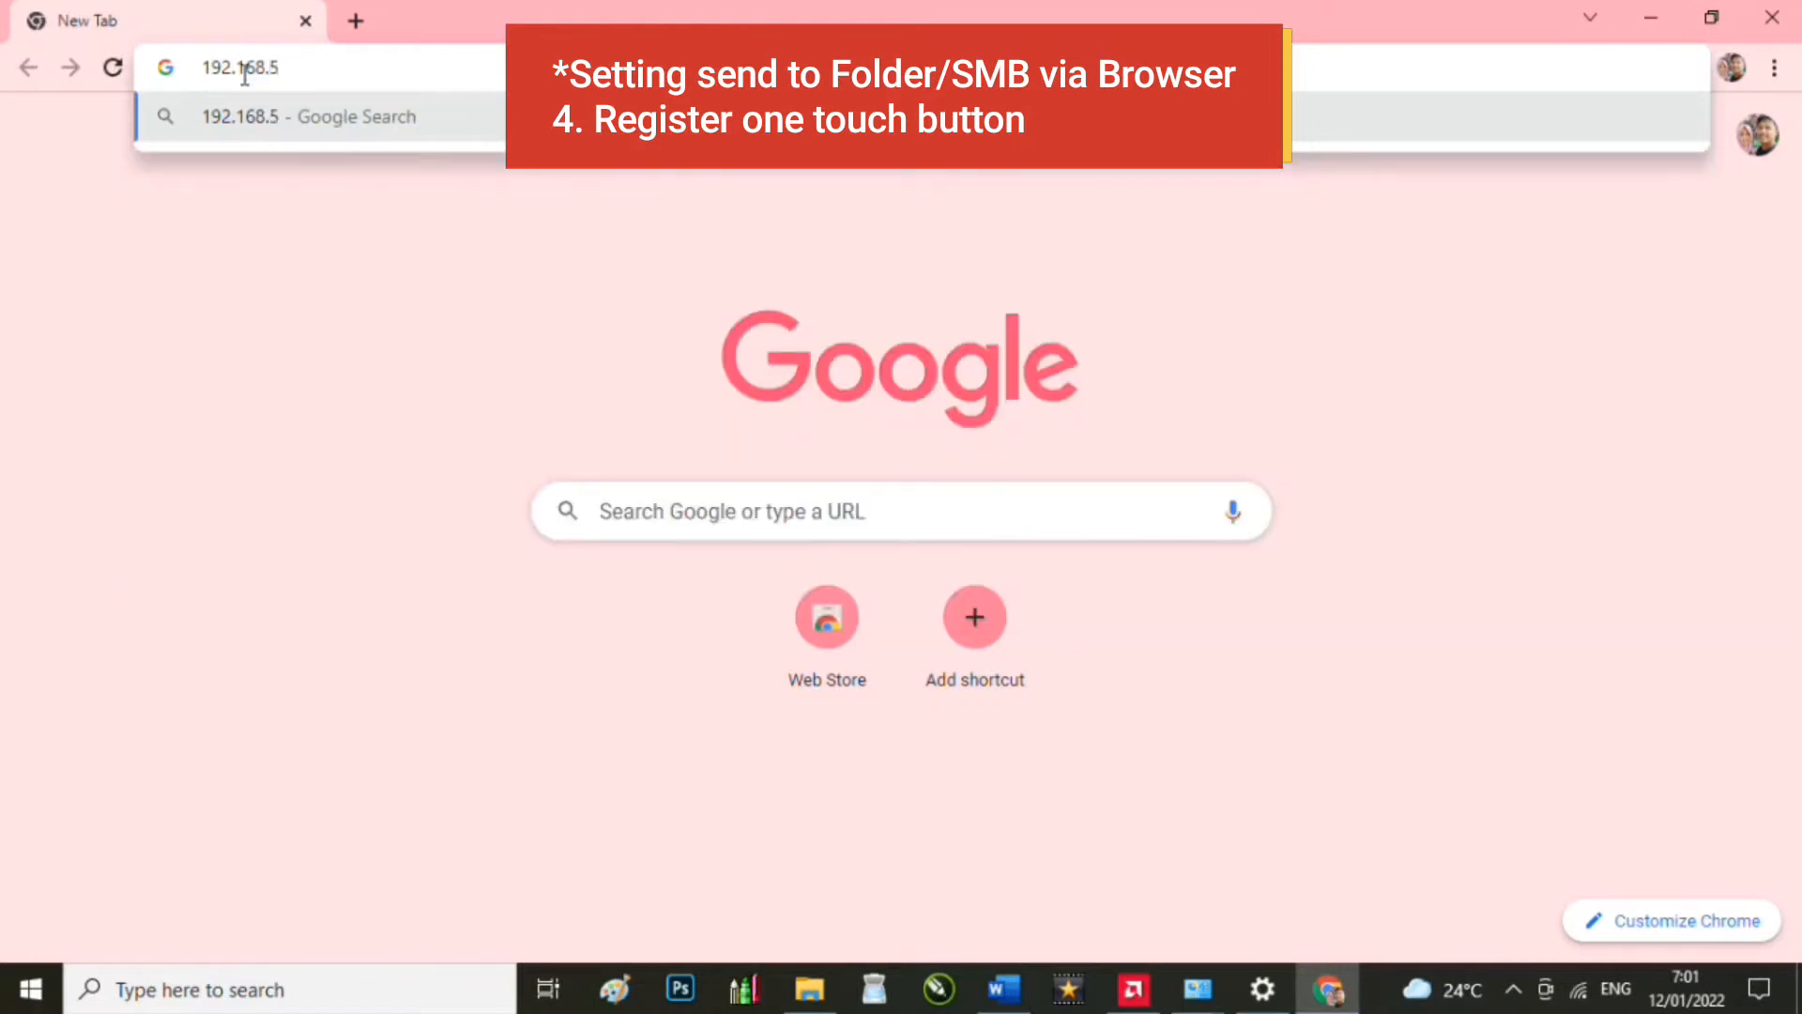
pyautogui.write('.6')
pyautogui.press('Return')
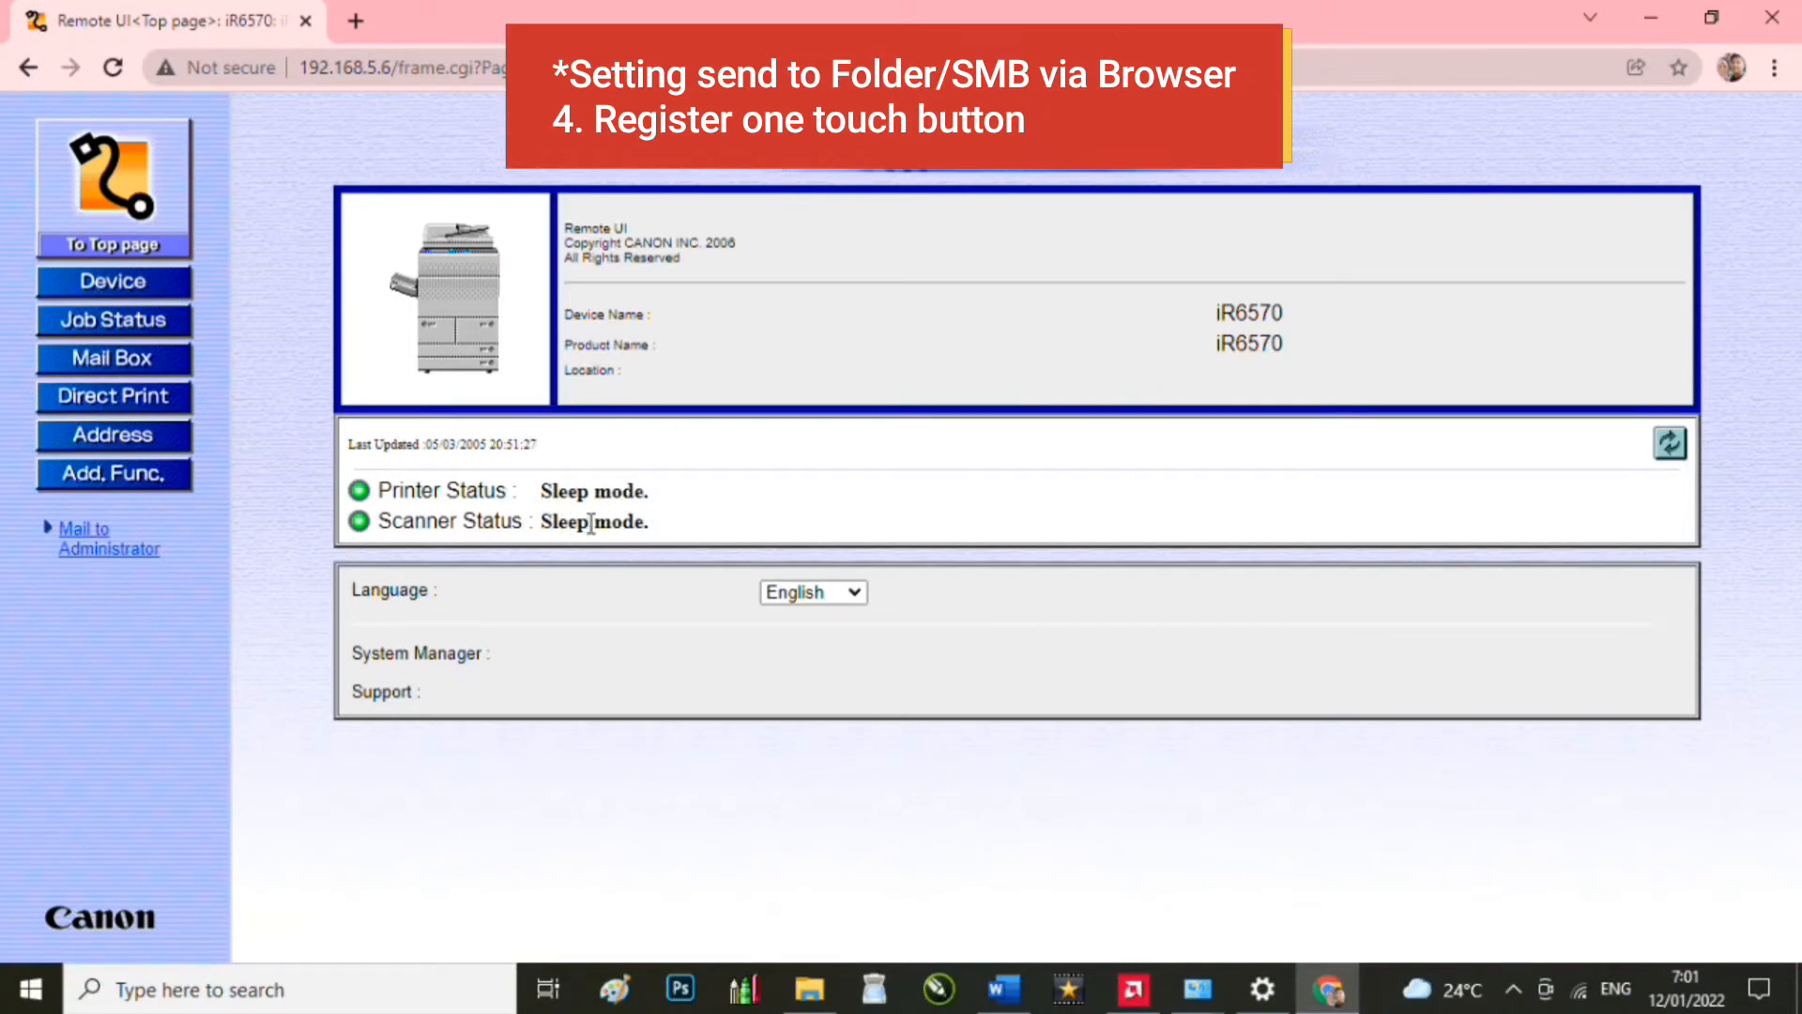
pyautogui.press('Scroll_Lock')
# Step: Go to Address Book One-touch and open the unregistered slot 002
pyautogui.click(126, 441)
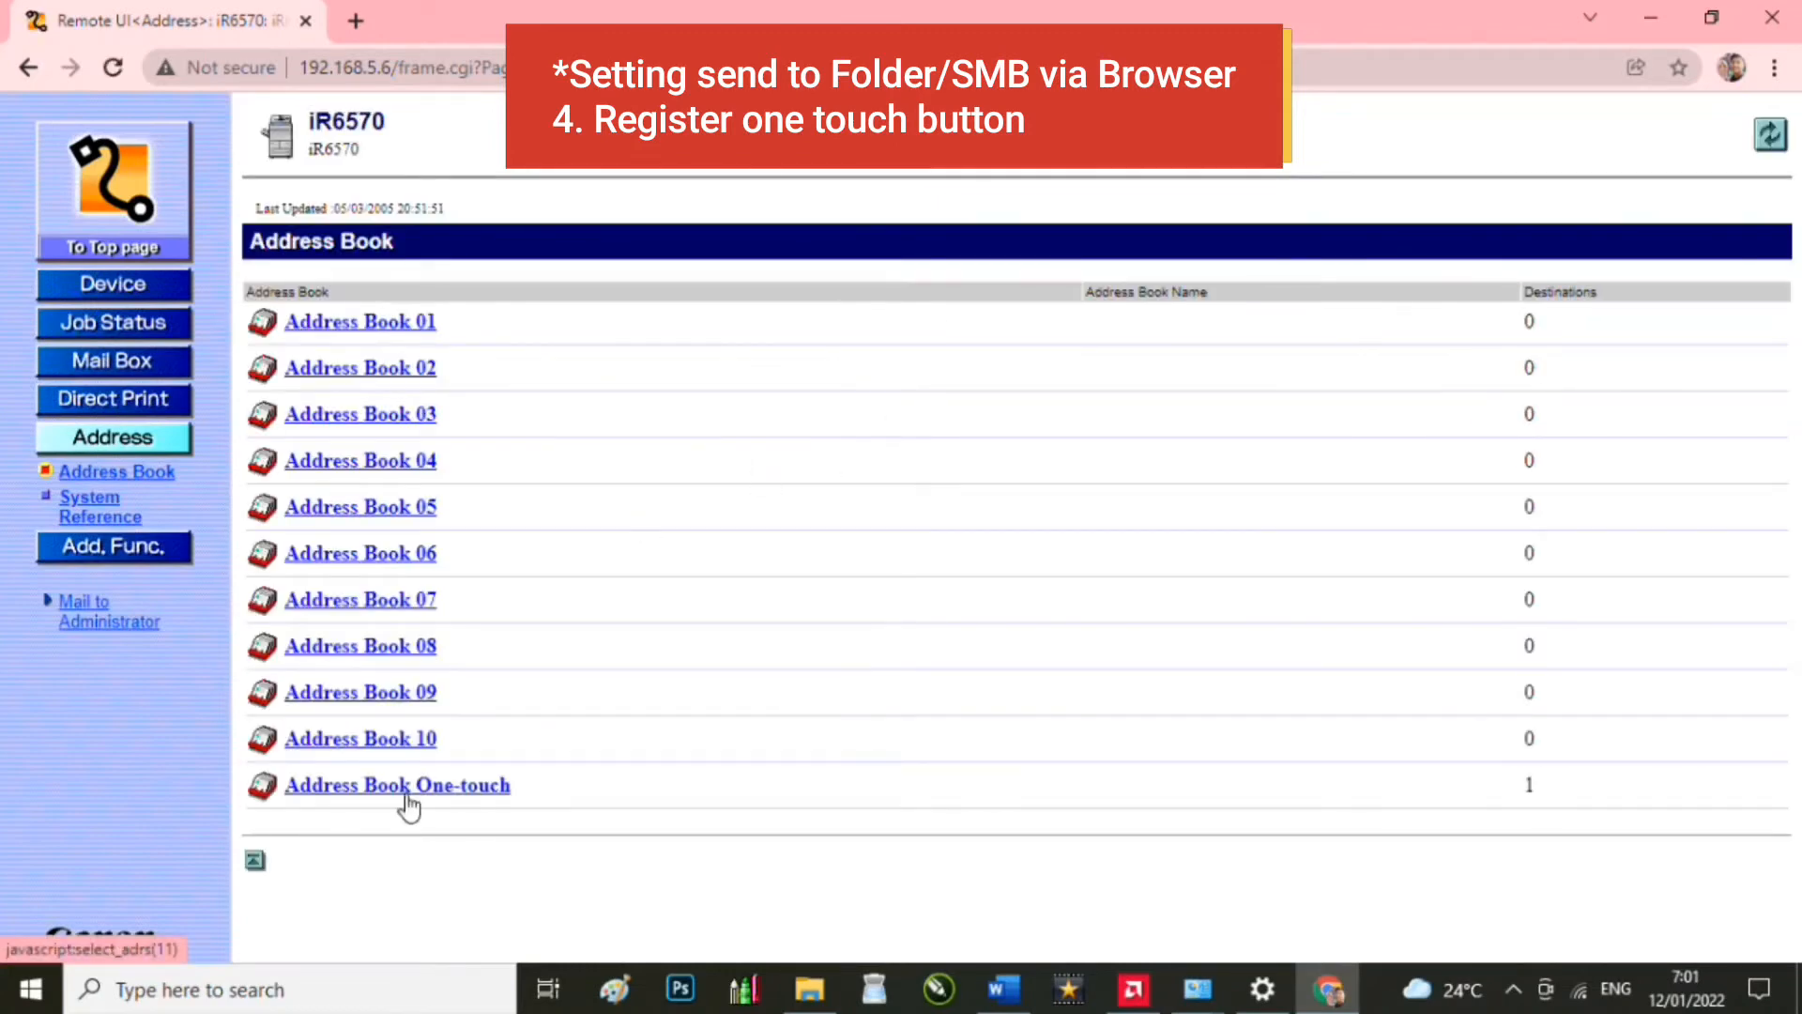
pyautogui.click(407, 791)
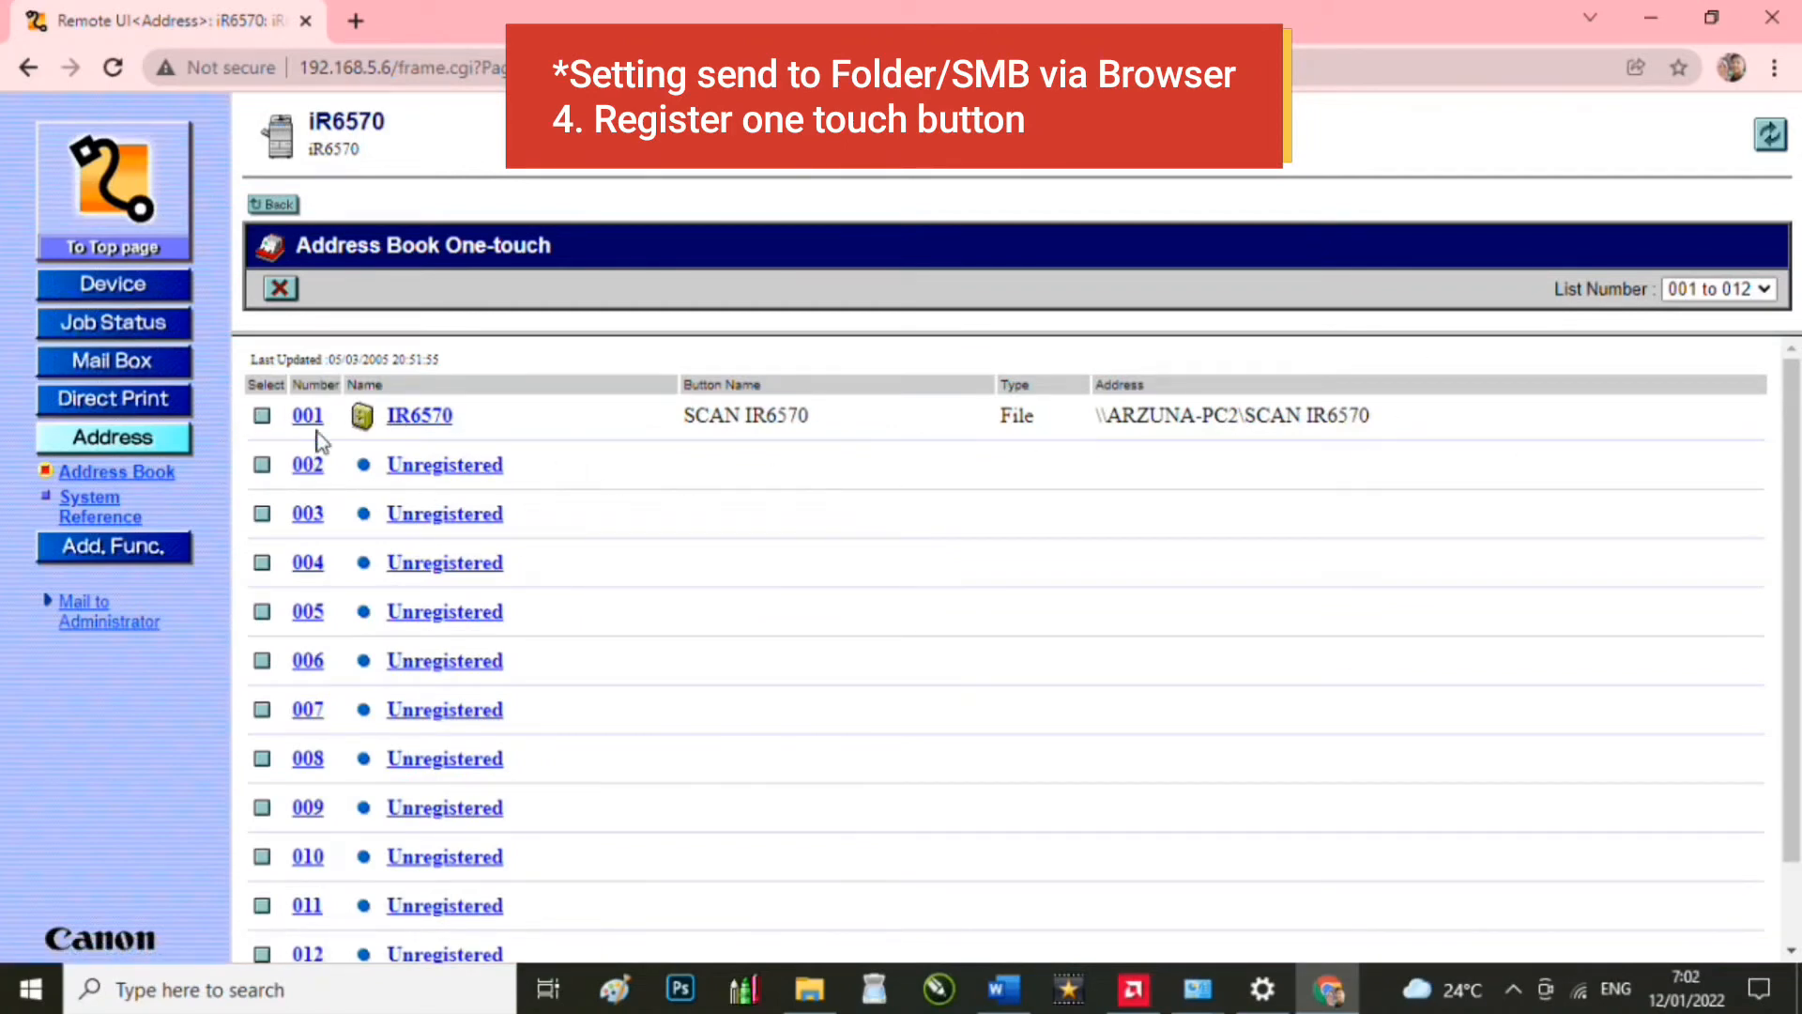
pyautogui.click(448, 477)
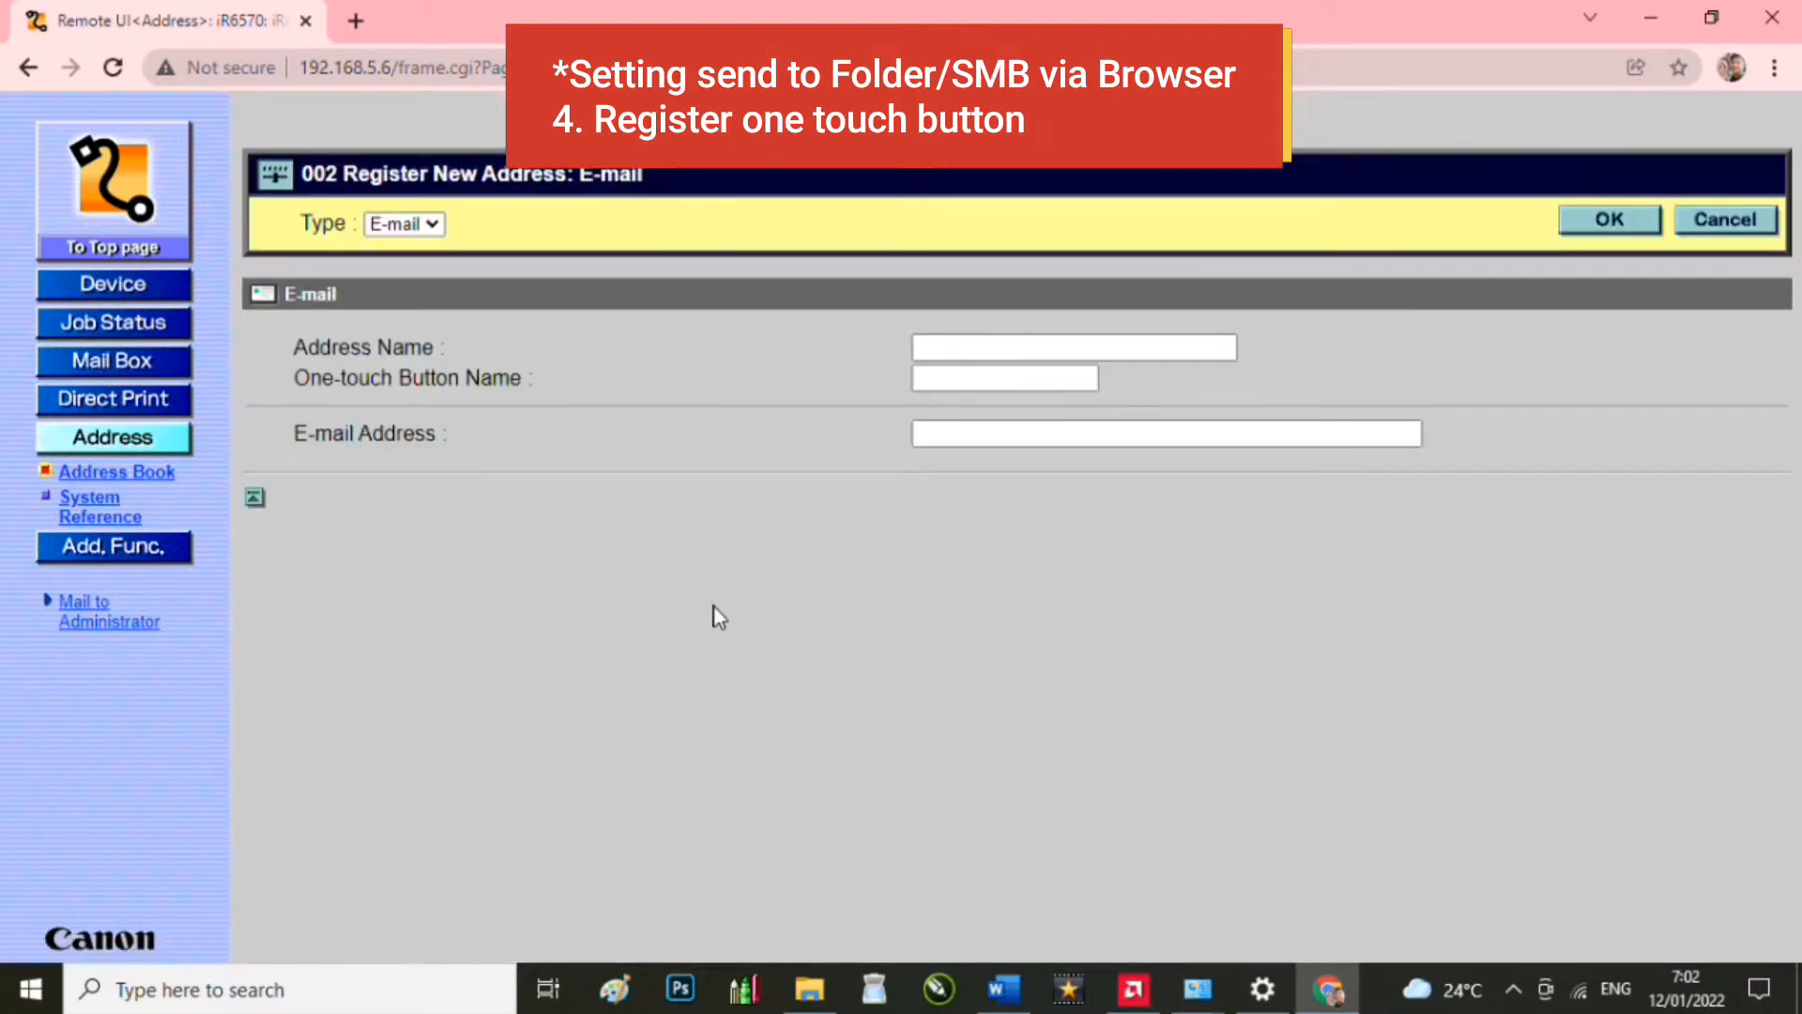
# Step: Set slot 002 to type File, named TEST SCAN1, with Windows (SMB) protocol
pyautogui.click(432, 236)
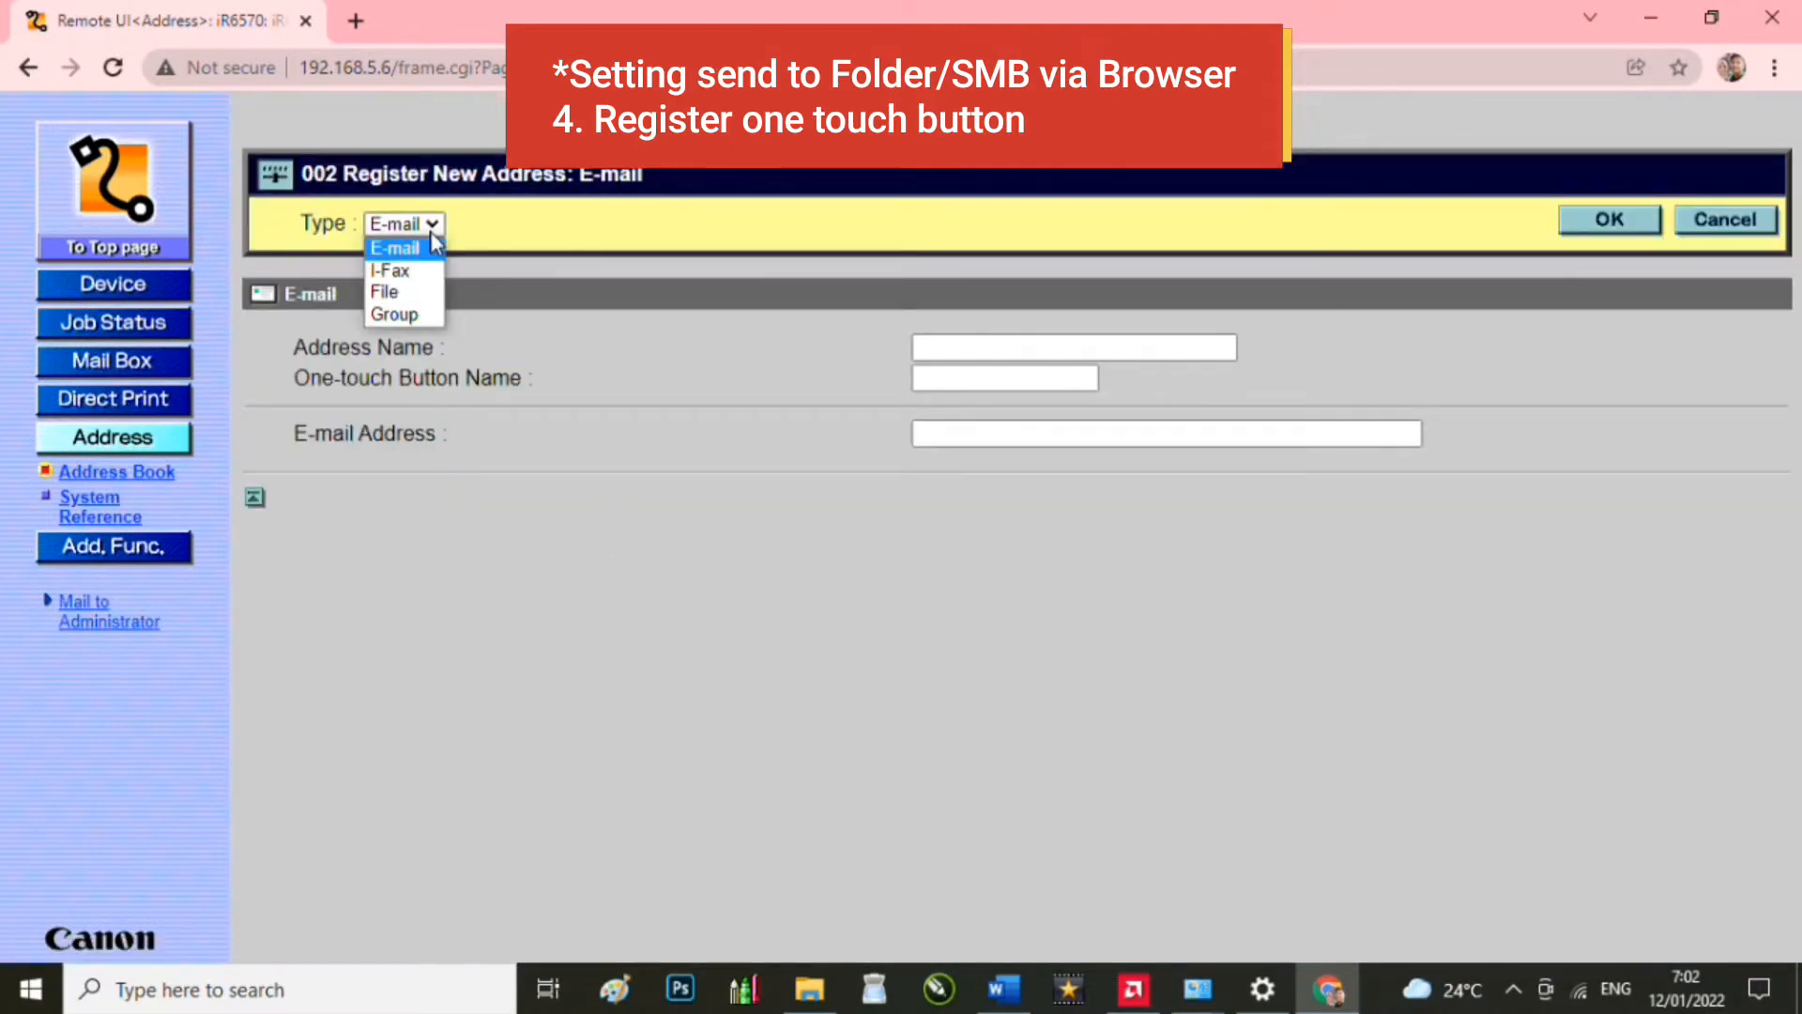
pyautogui.click(423, 294)
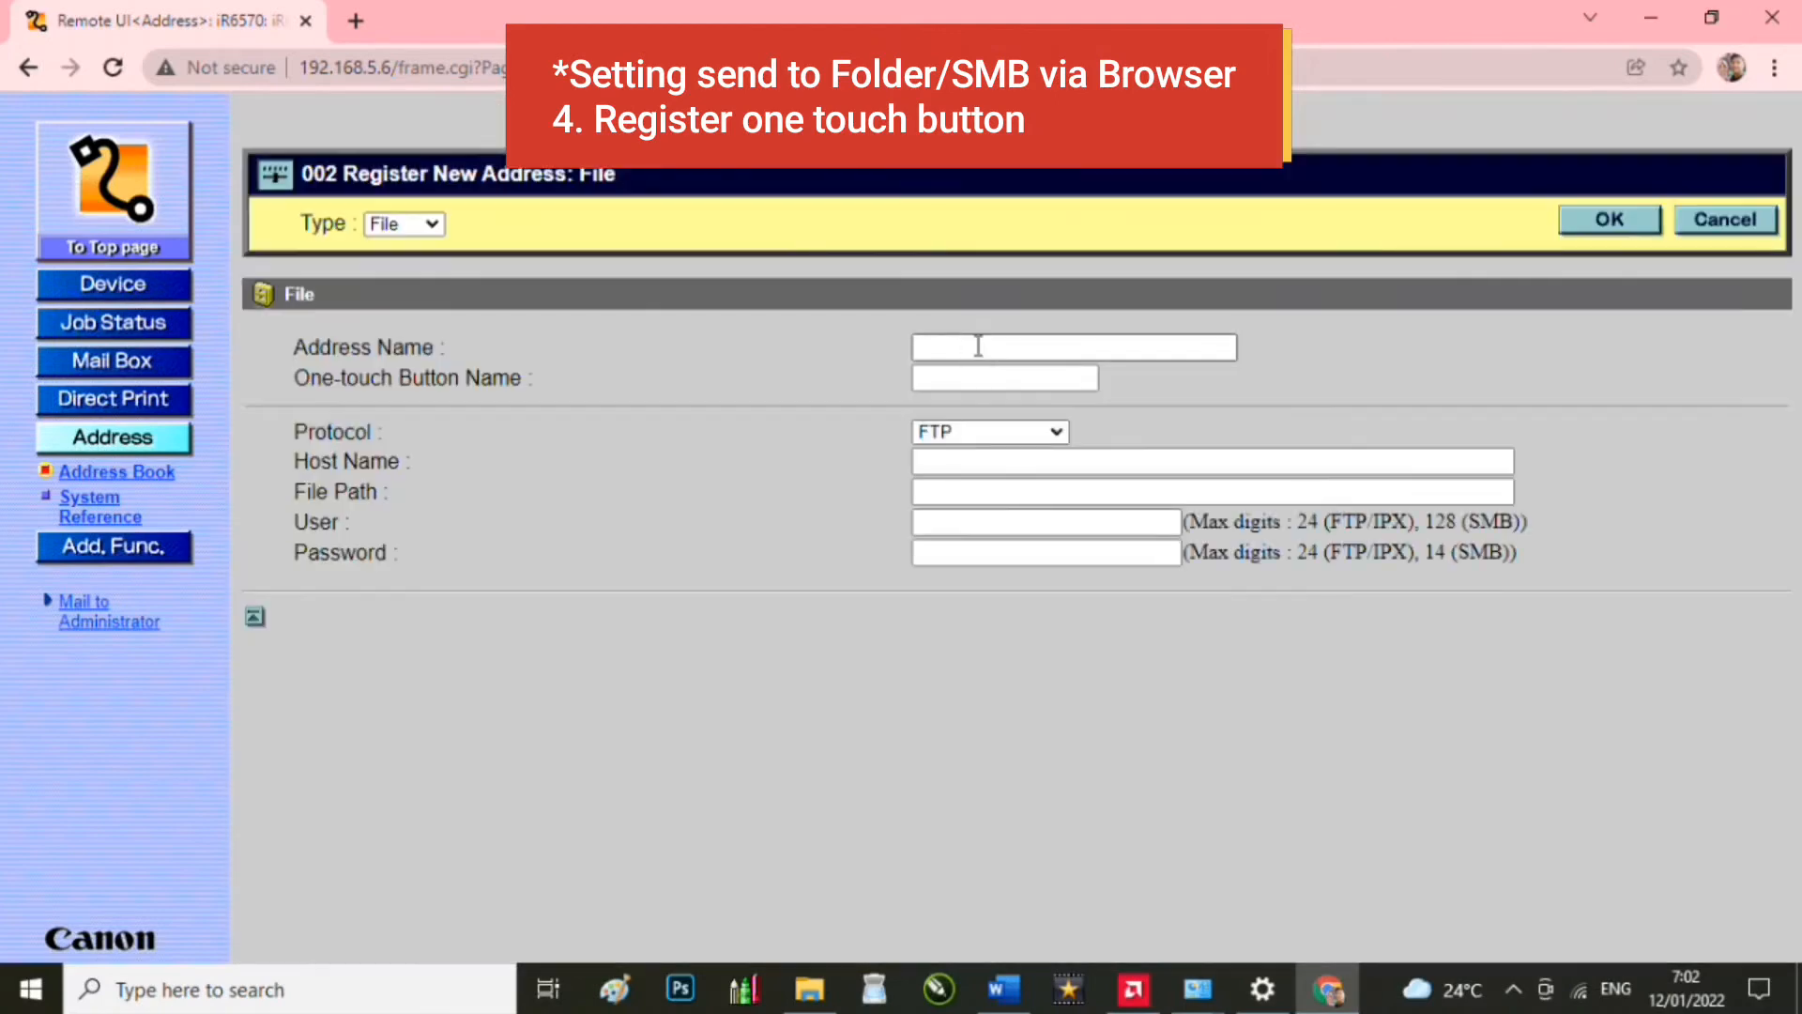
pyautogui.click(999, 349)
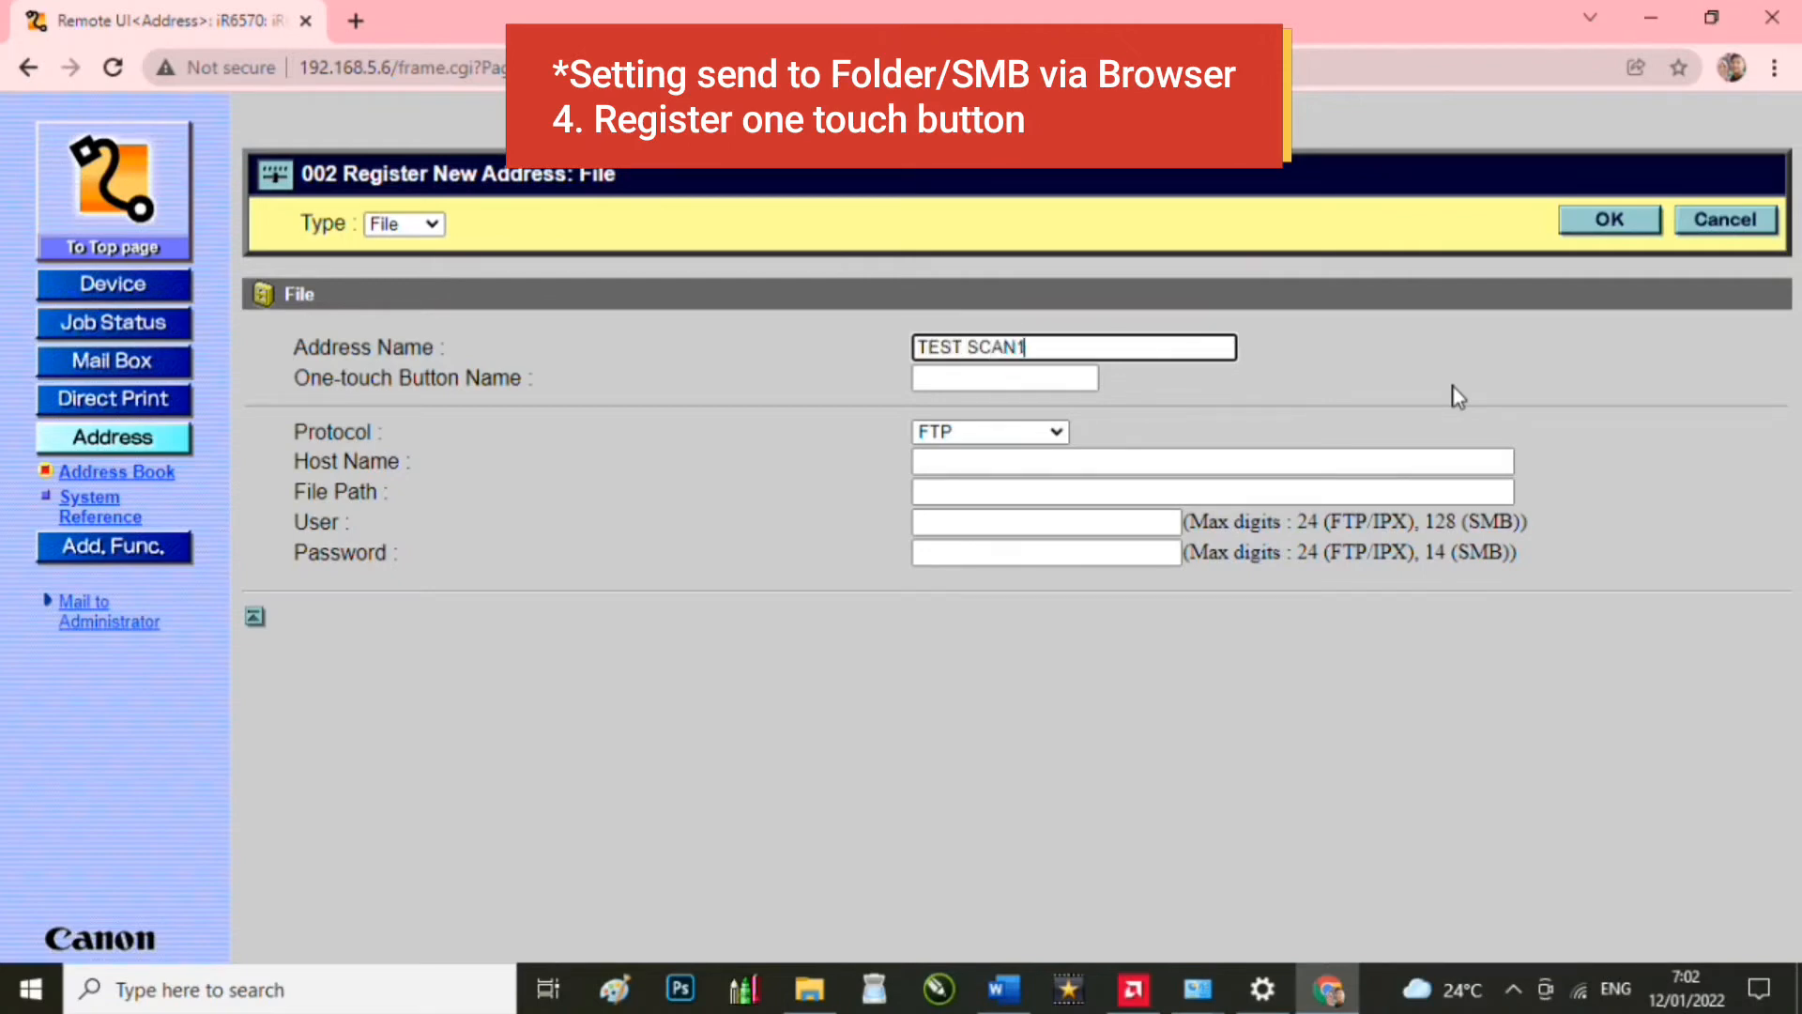
pyautogui.click(1023, 376)
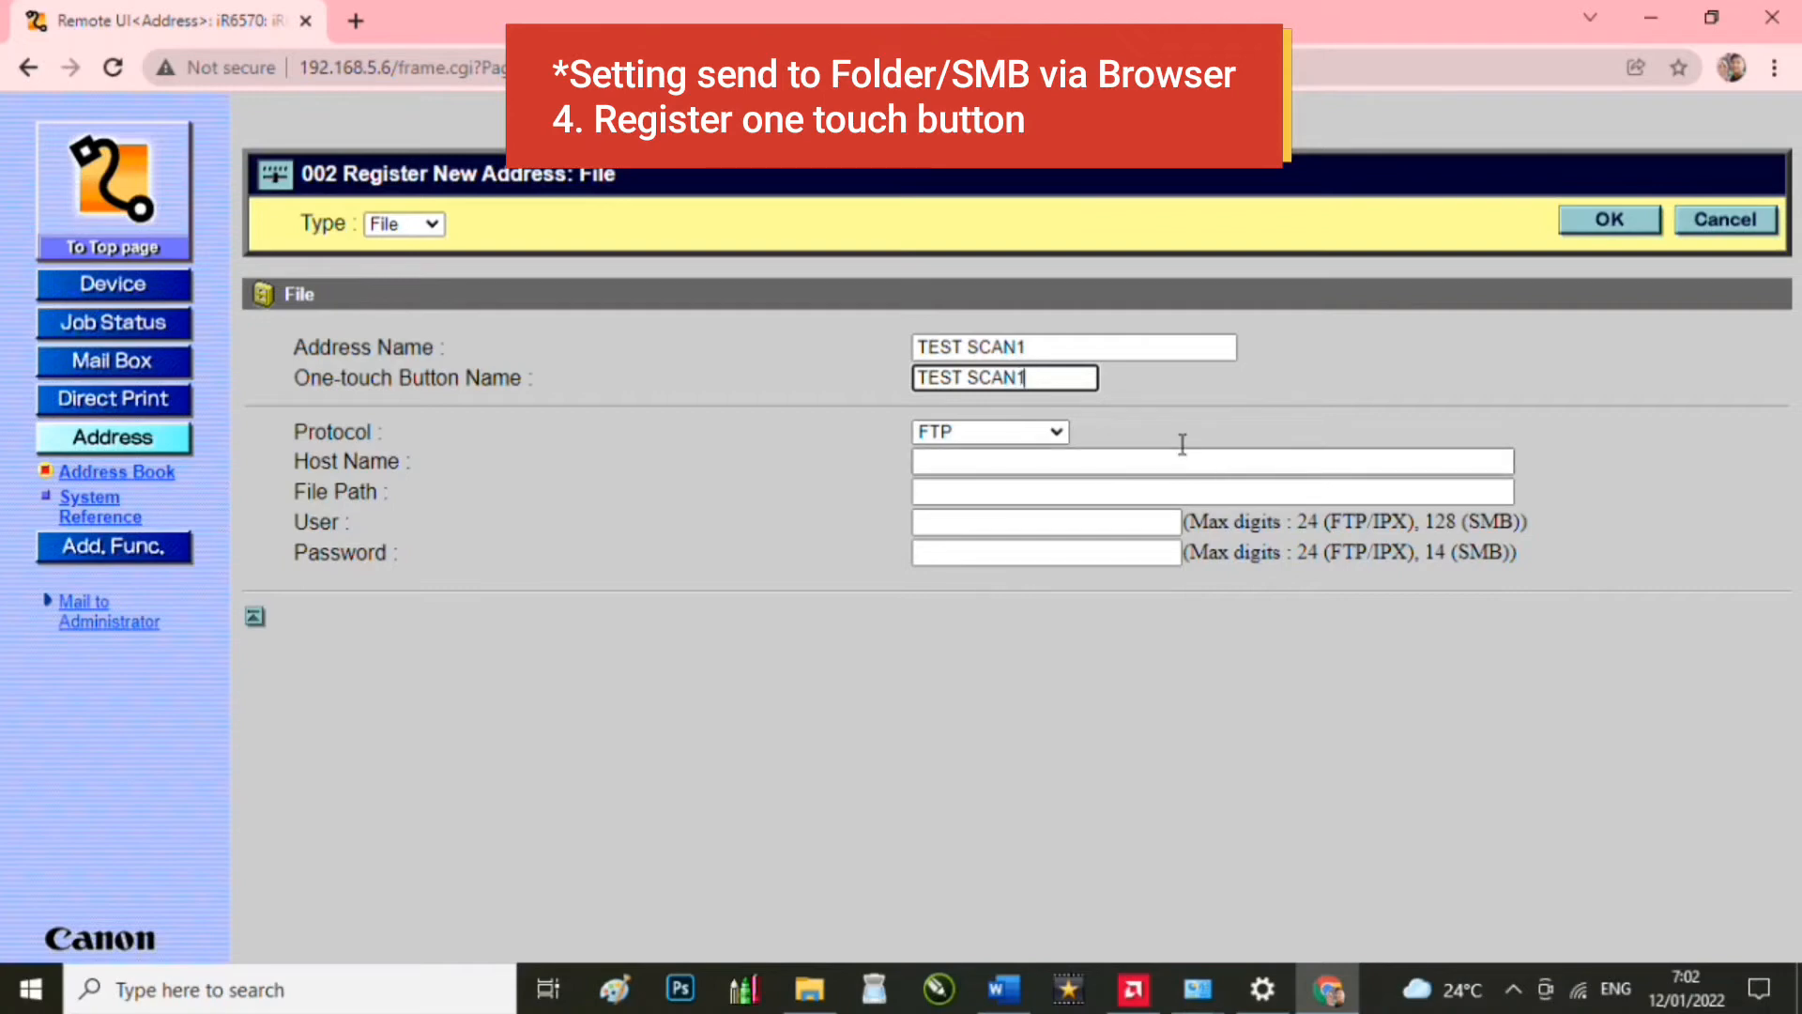
pyautogui.click(1010, 434)
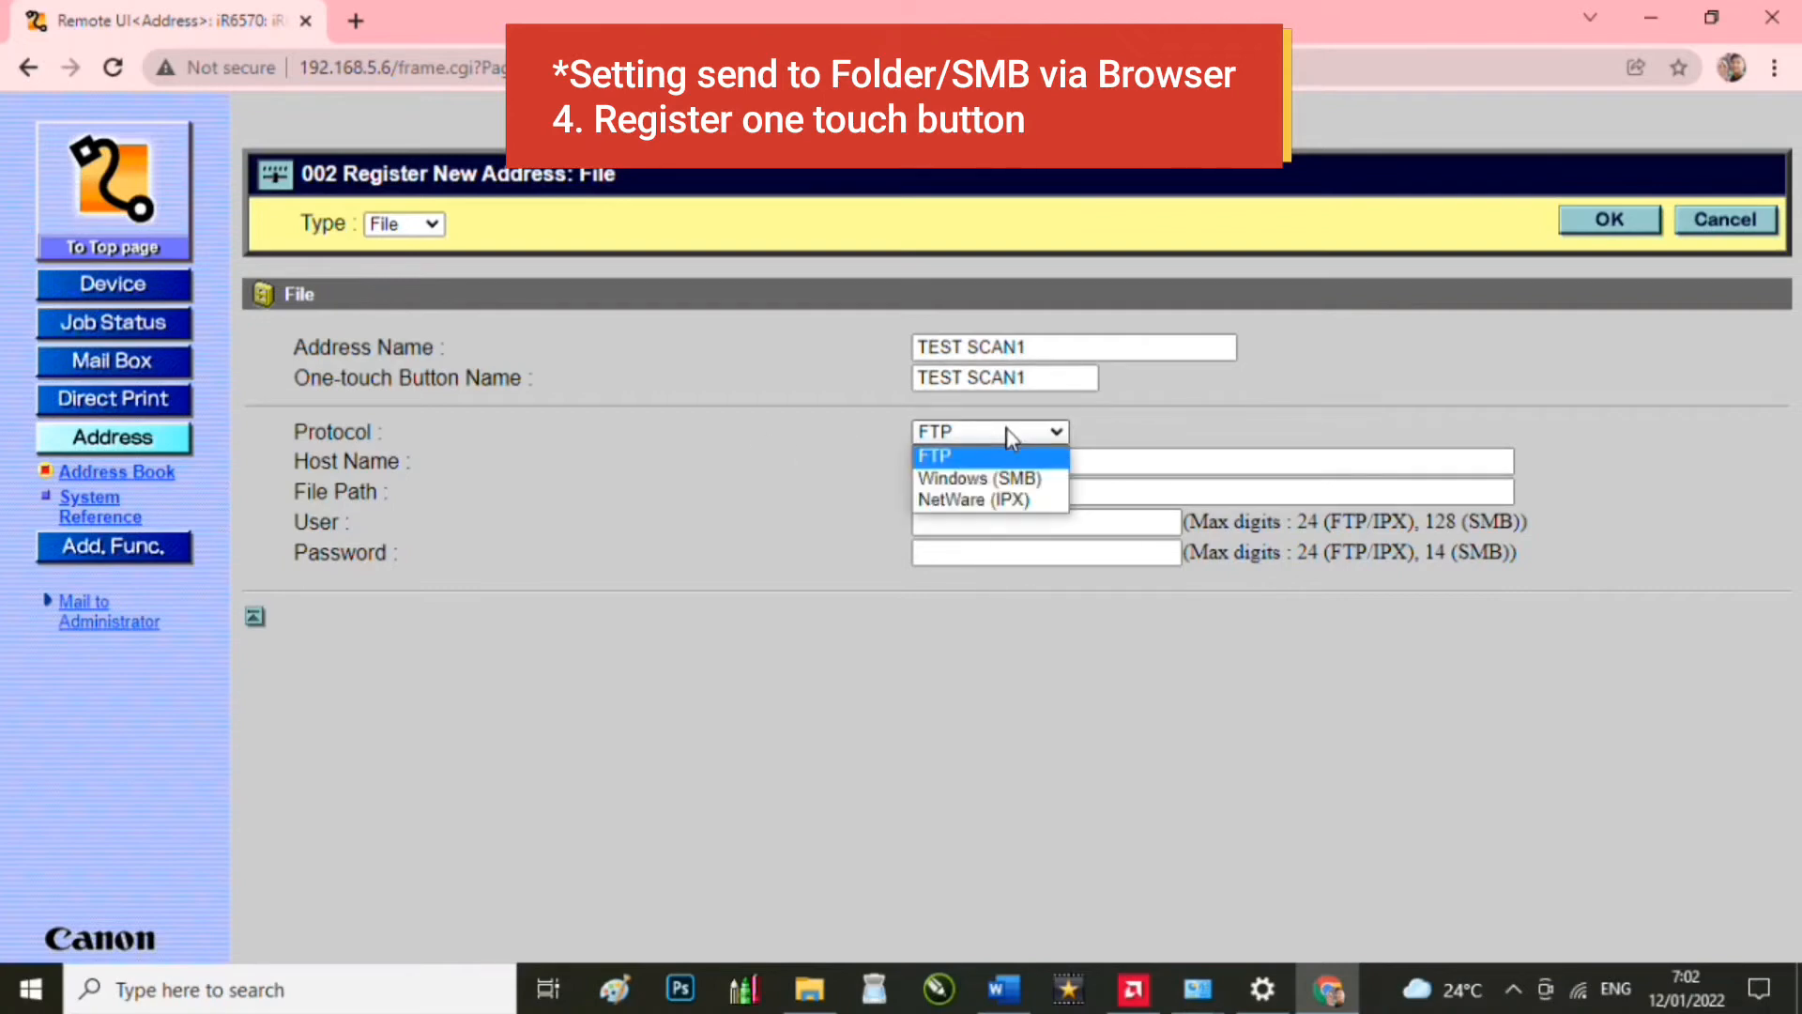
pyautogui.click(1009, 476)
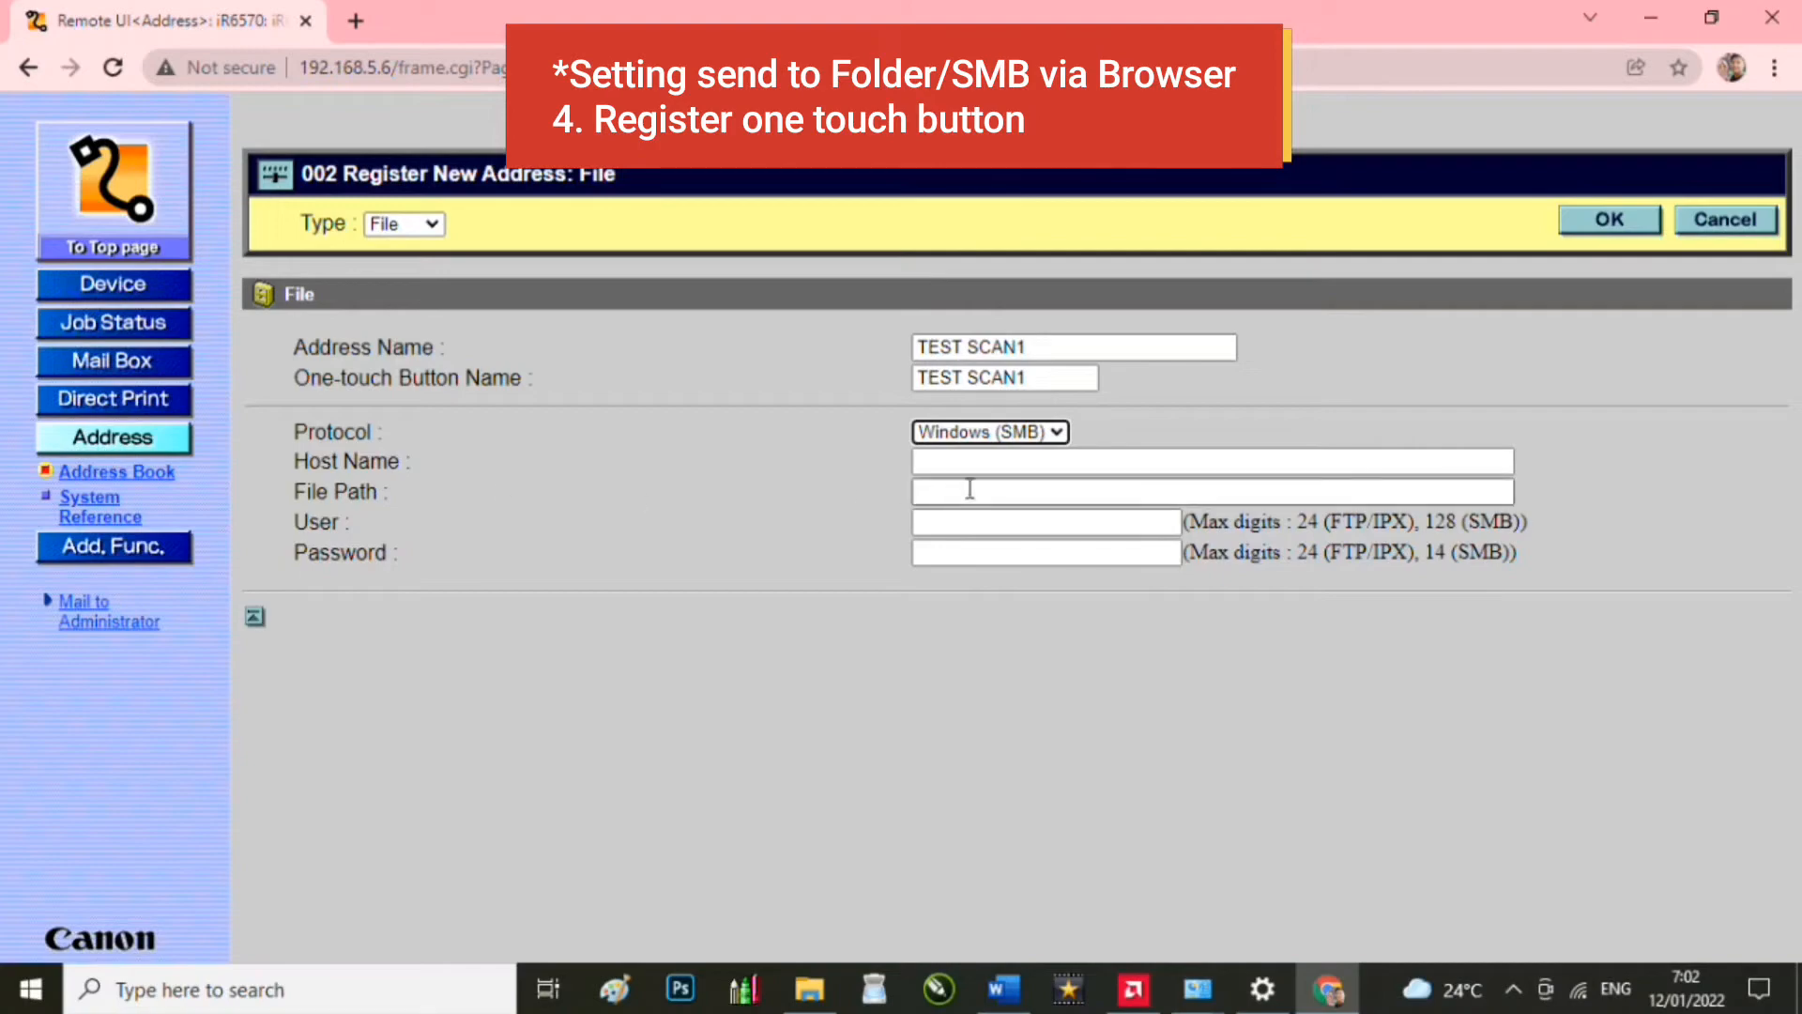
pyautogui.click(990, 464)
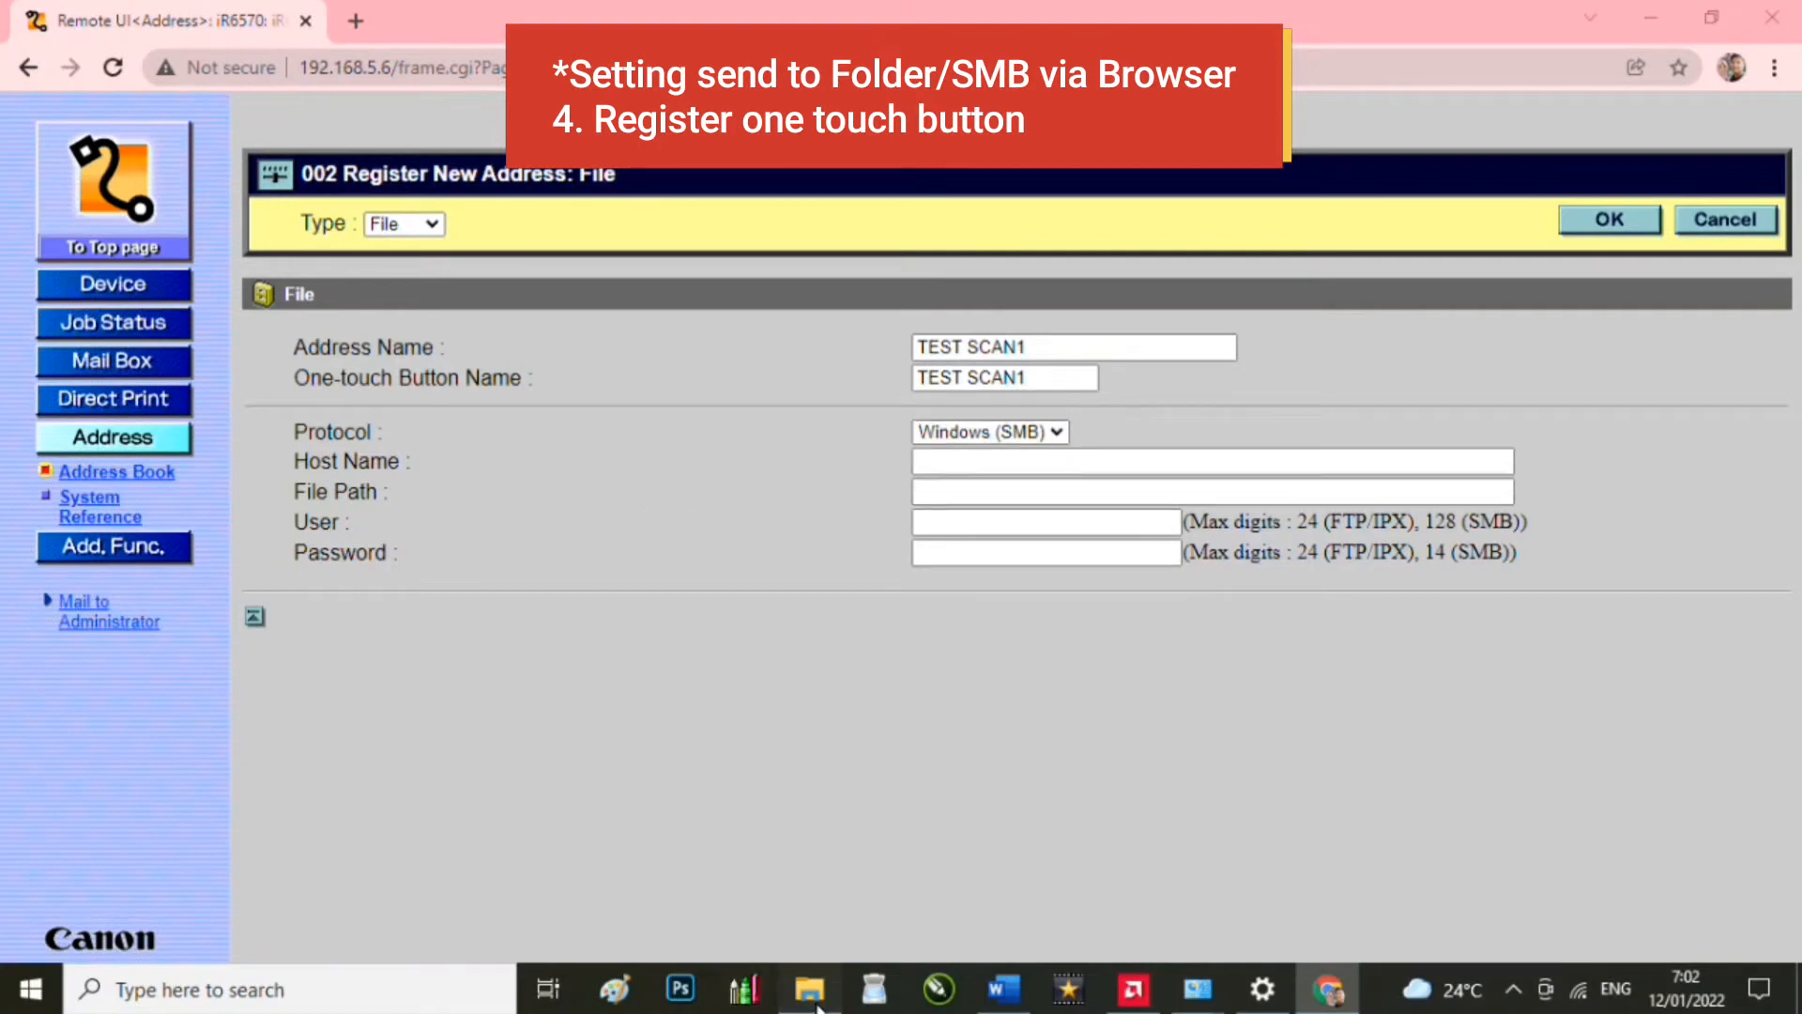
pyautogui.click(810, 990)
# Step: Copy TES SCANN1's network path from its Sharing properties and go back to Chrome's registration form
pyautogui.click(924, 894)
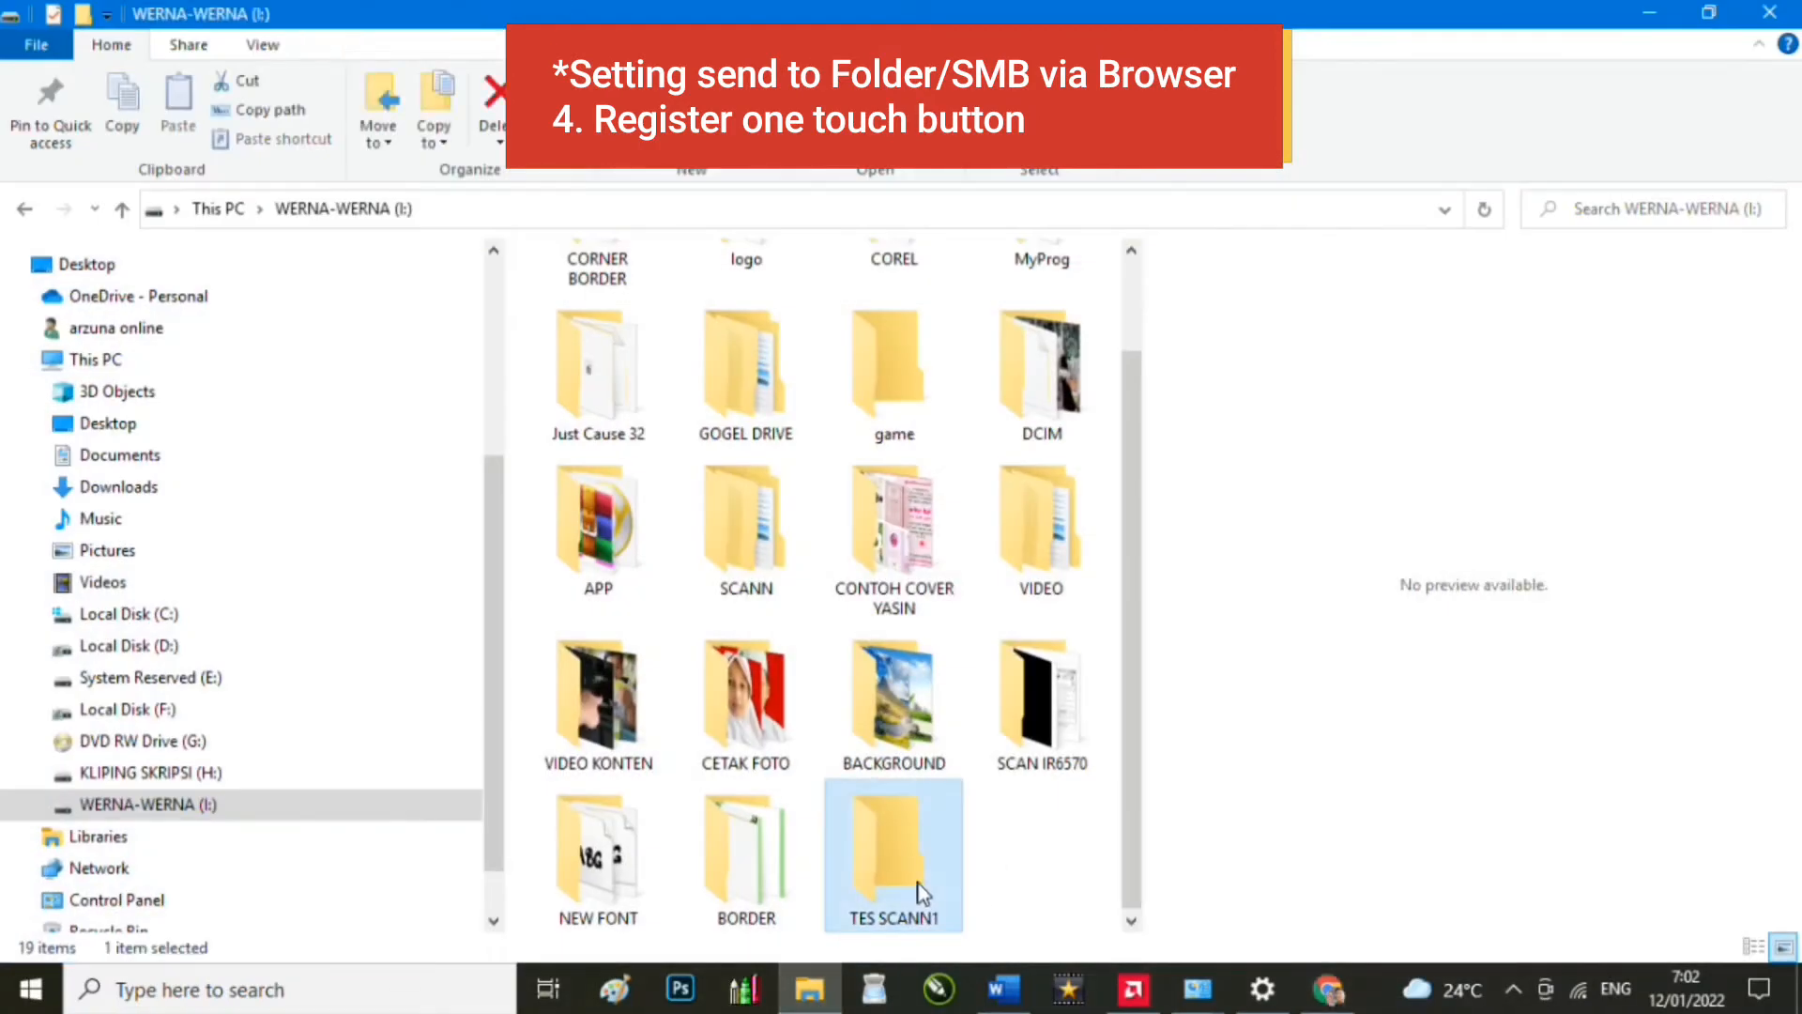
pyautogui.rightClick(924, 895)
pyautogui.click(1009, 967)
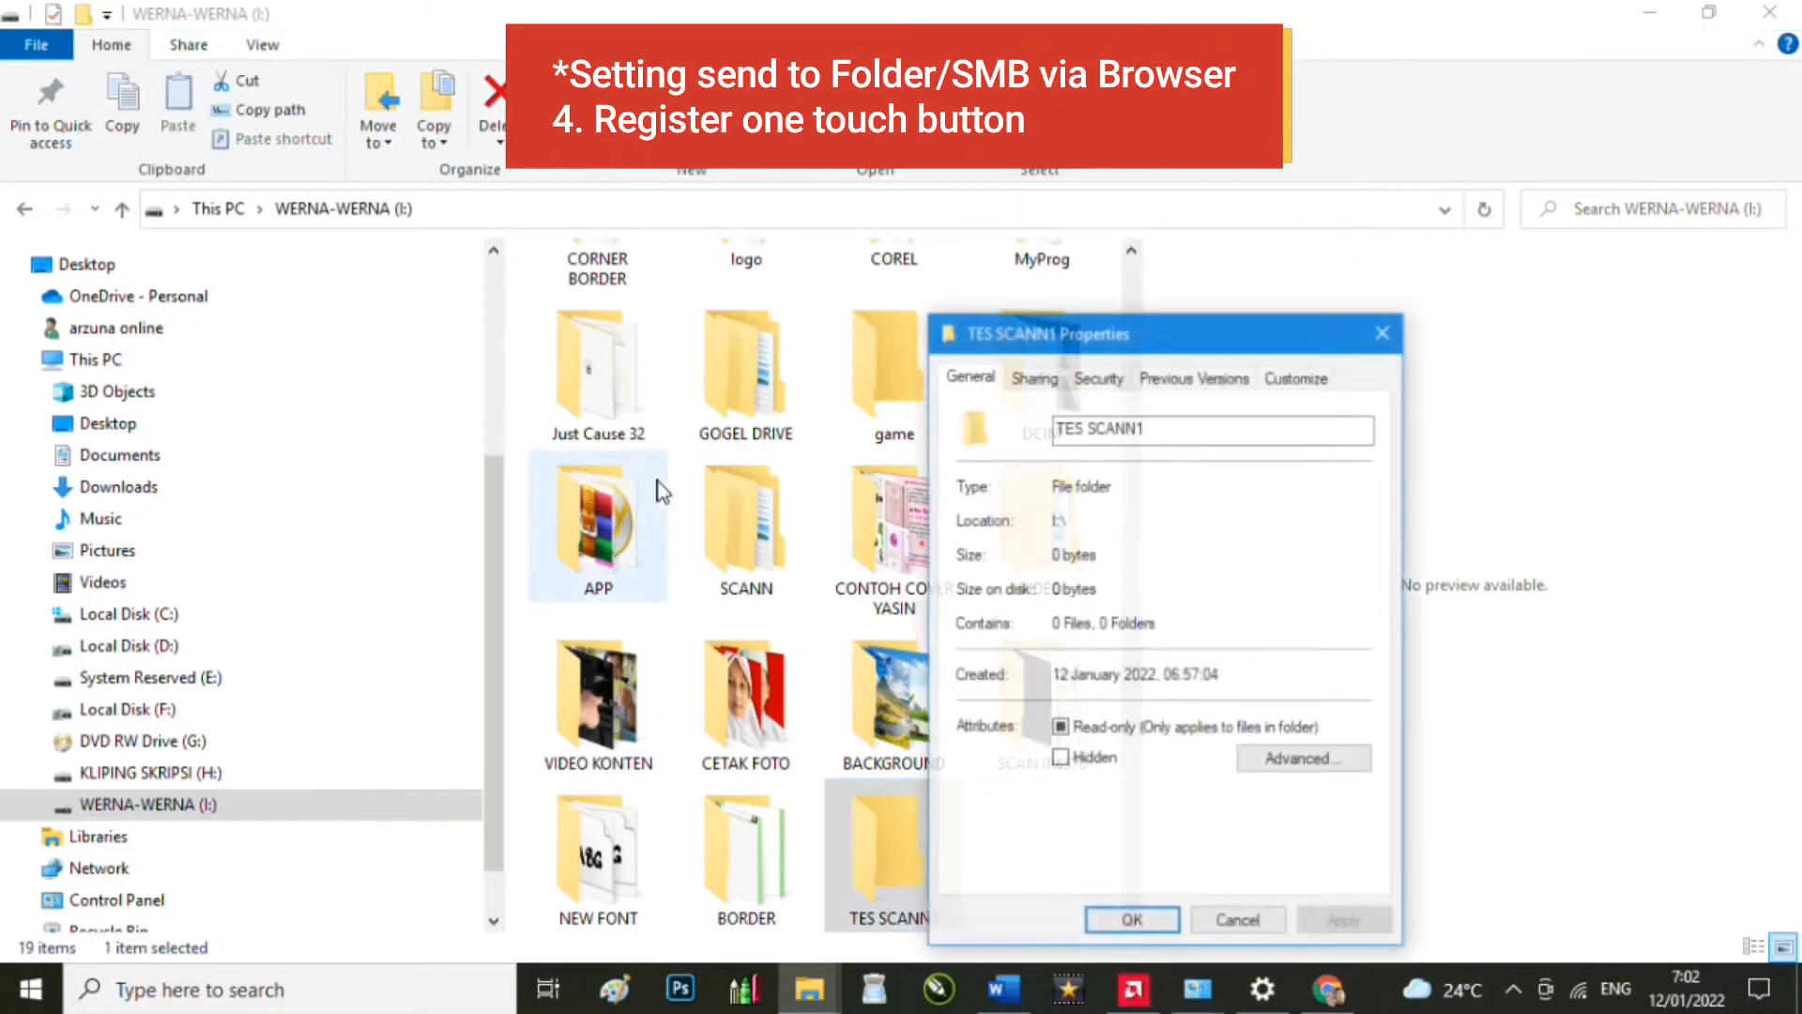
pyautogui.click(1032, 378)
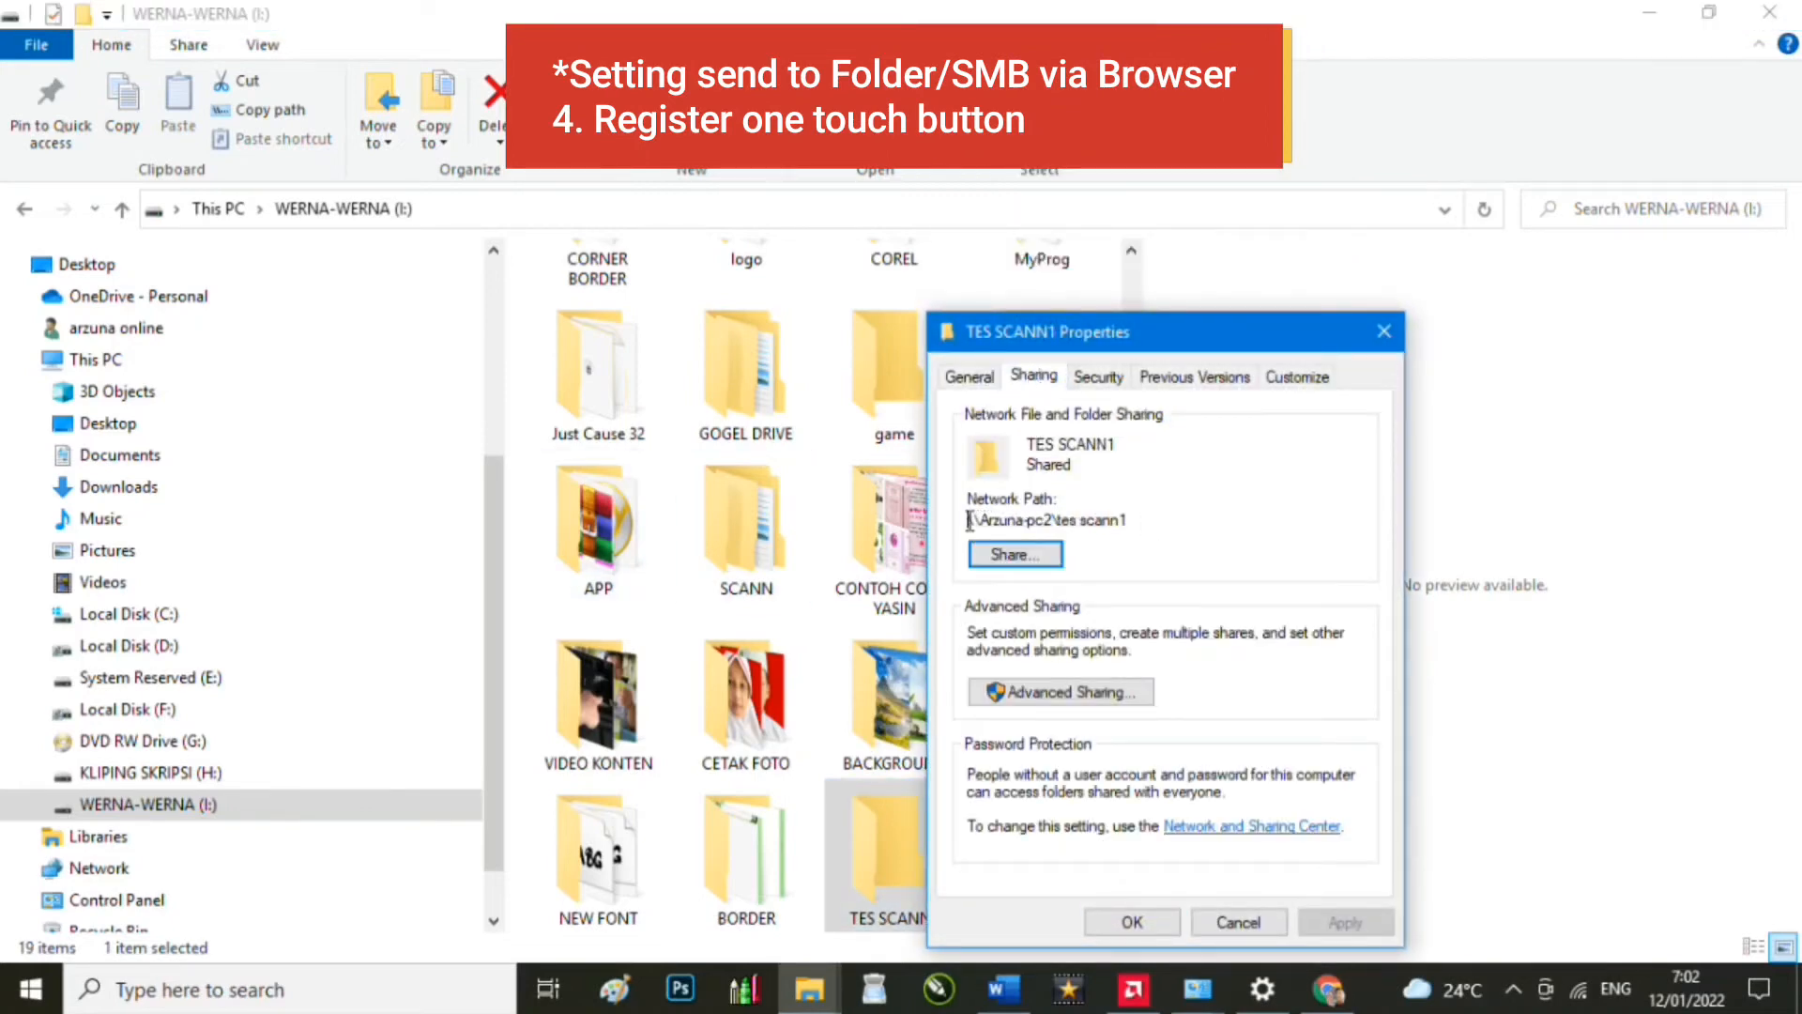
pyautogui.moveTo(969, 521); pyautogui.dragTo(1128, 520)
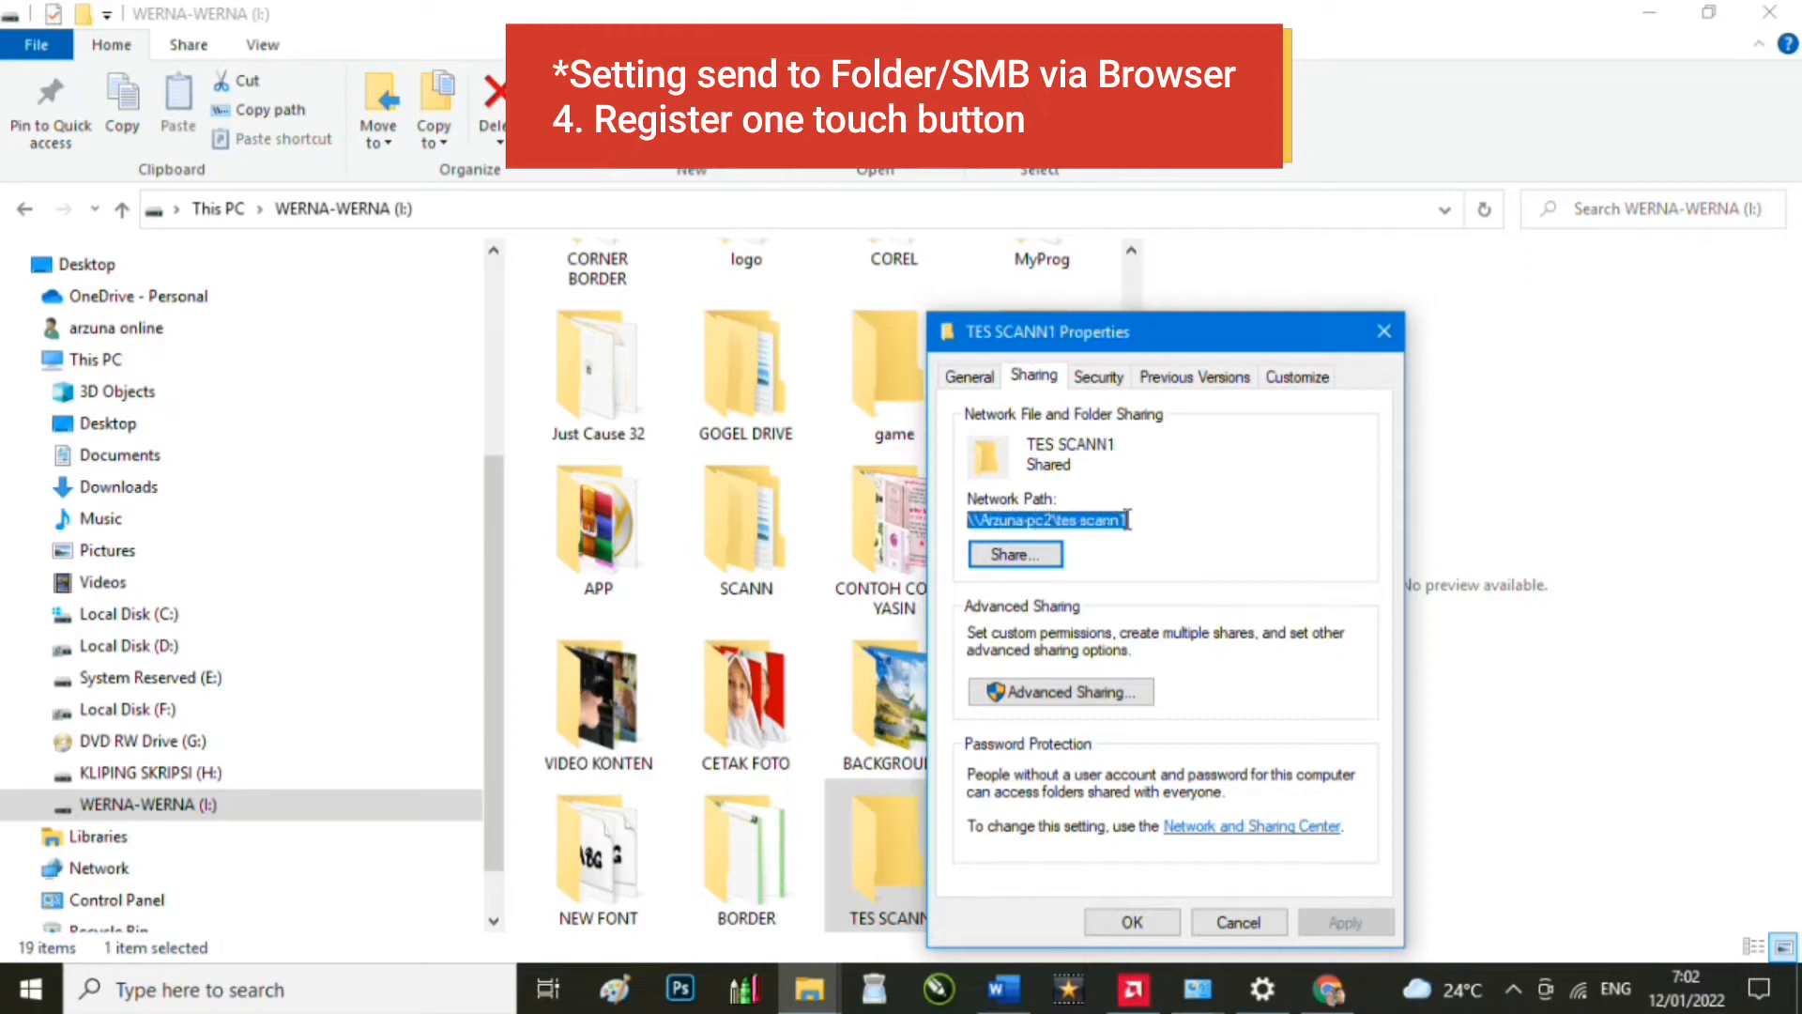
pyautogui.rightClick(1102, 532)
pyautogui.click(1187, 616)
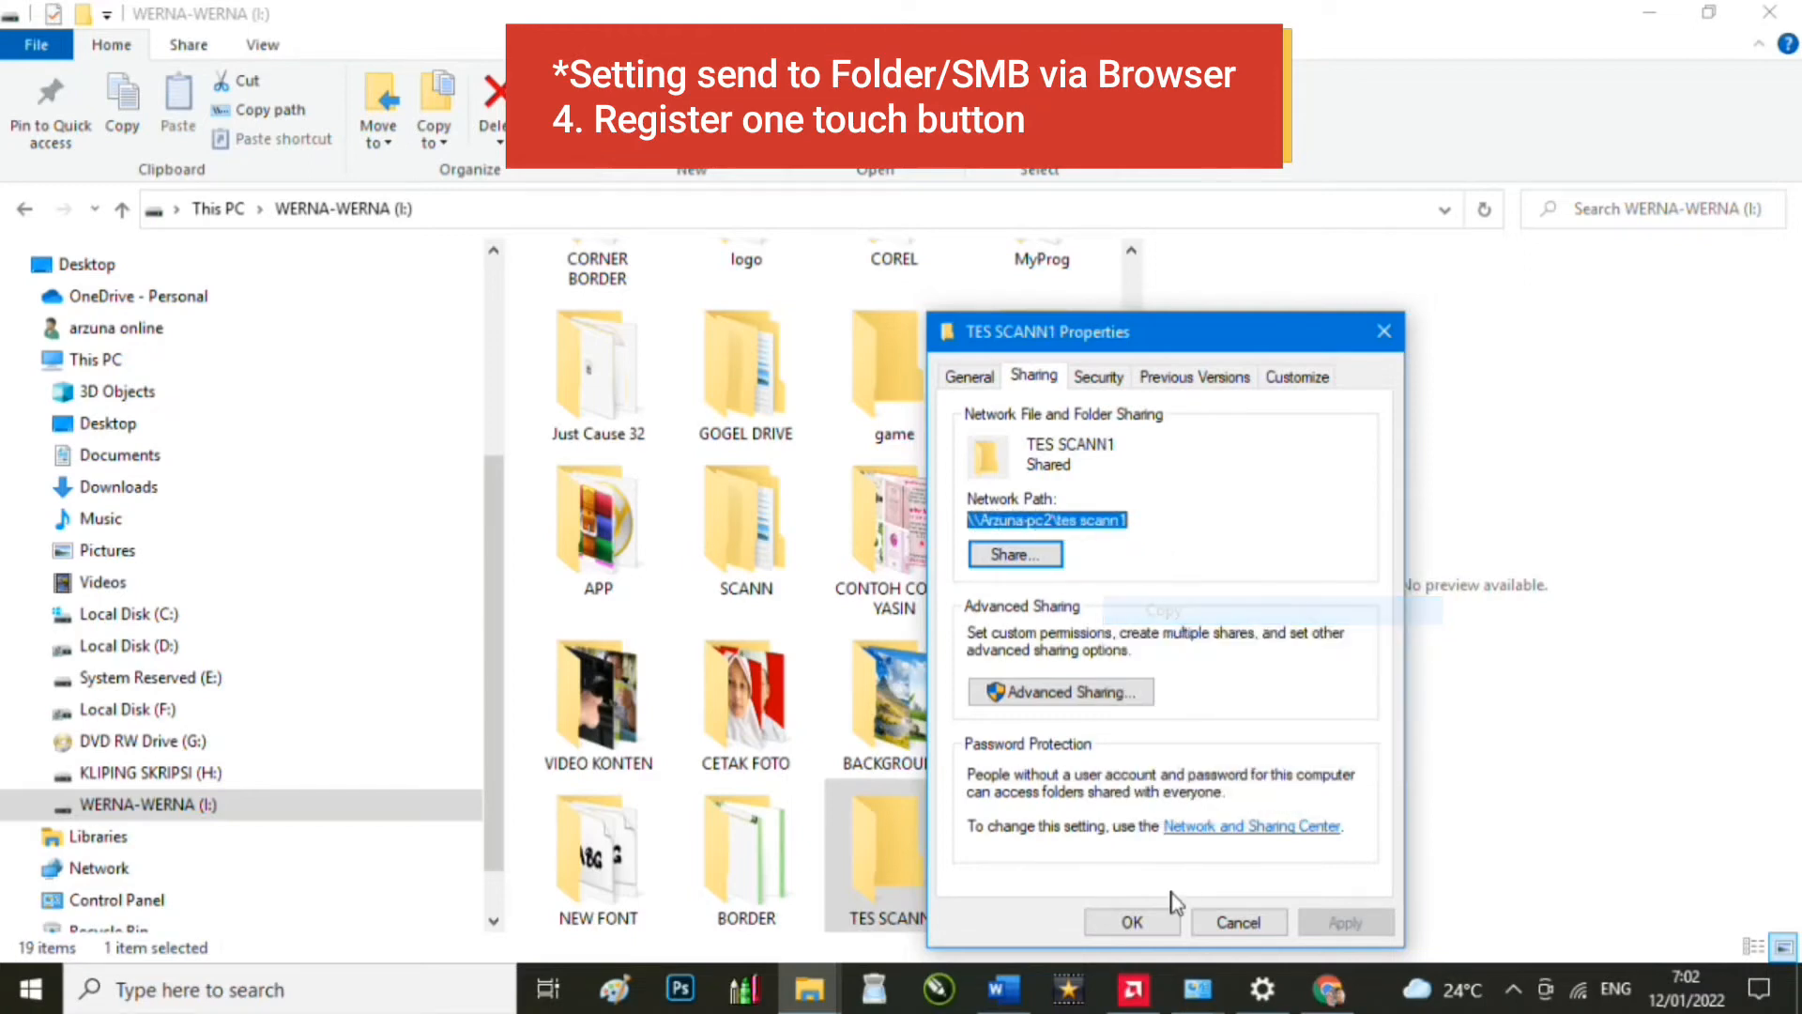
pyautogui.click(1133, 921)
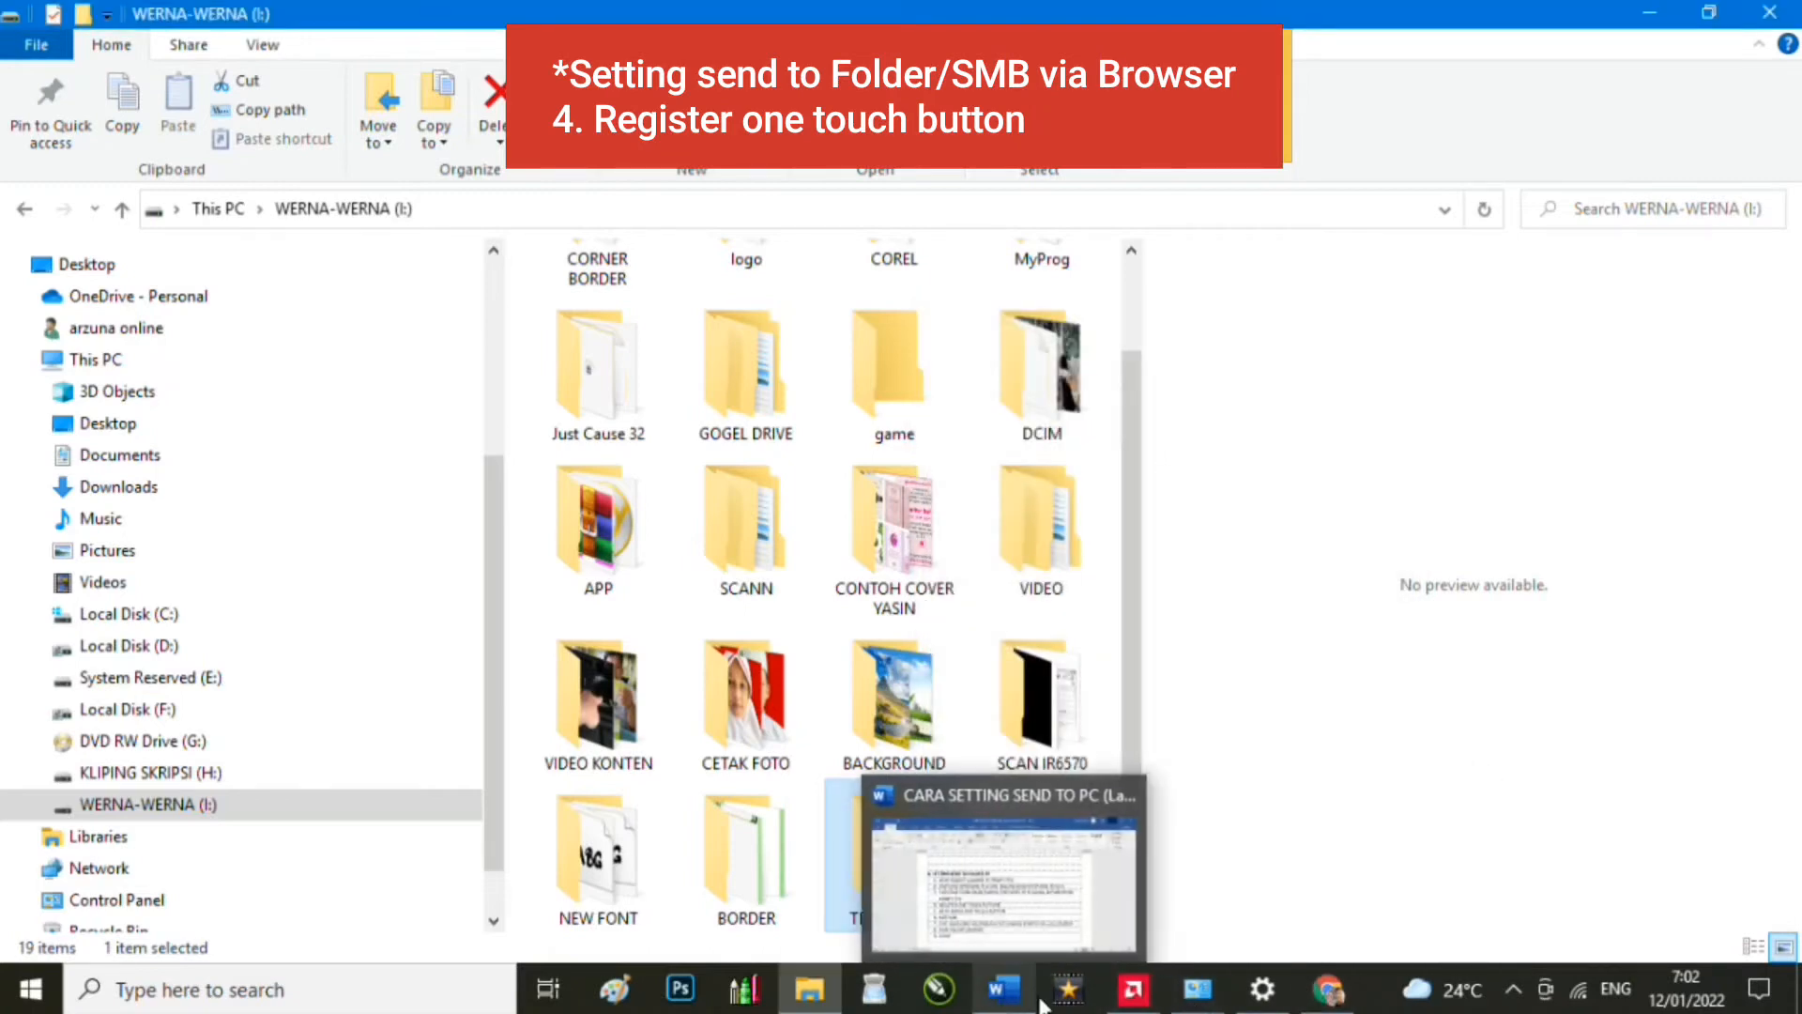
pyautogui.click(1328, 989)
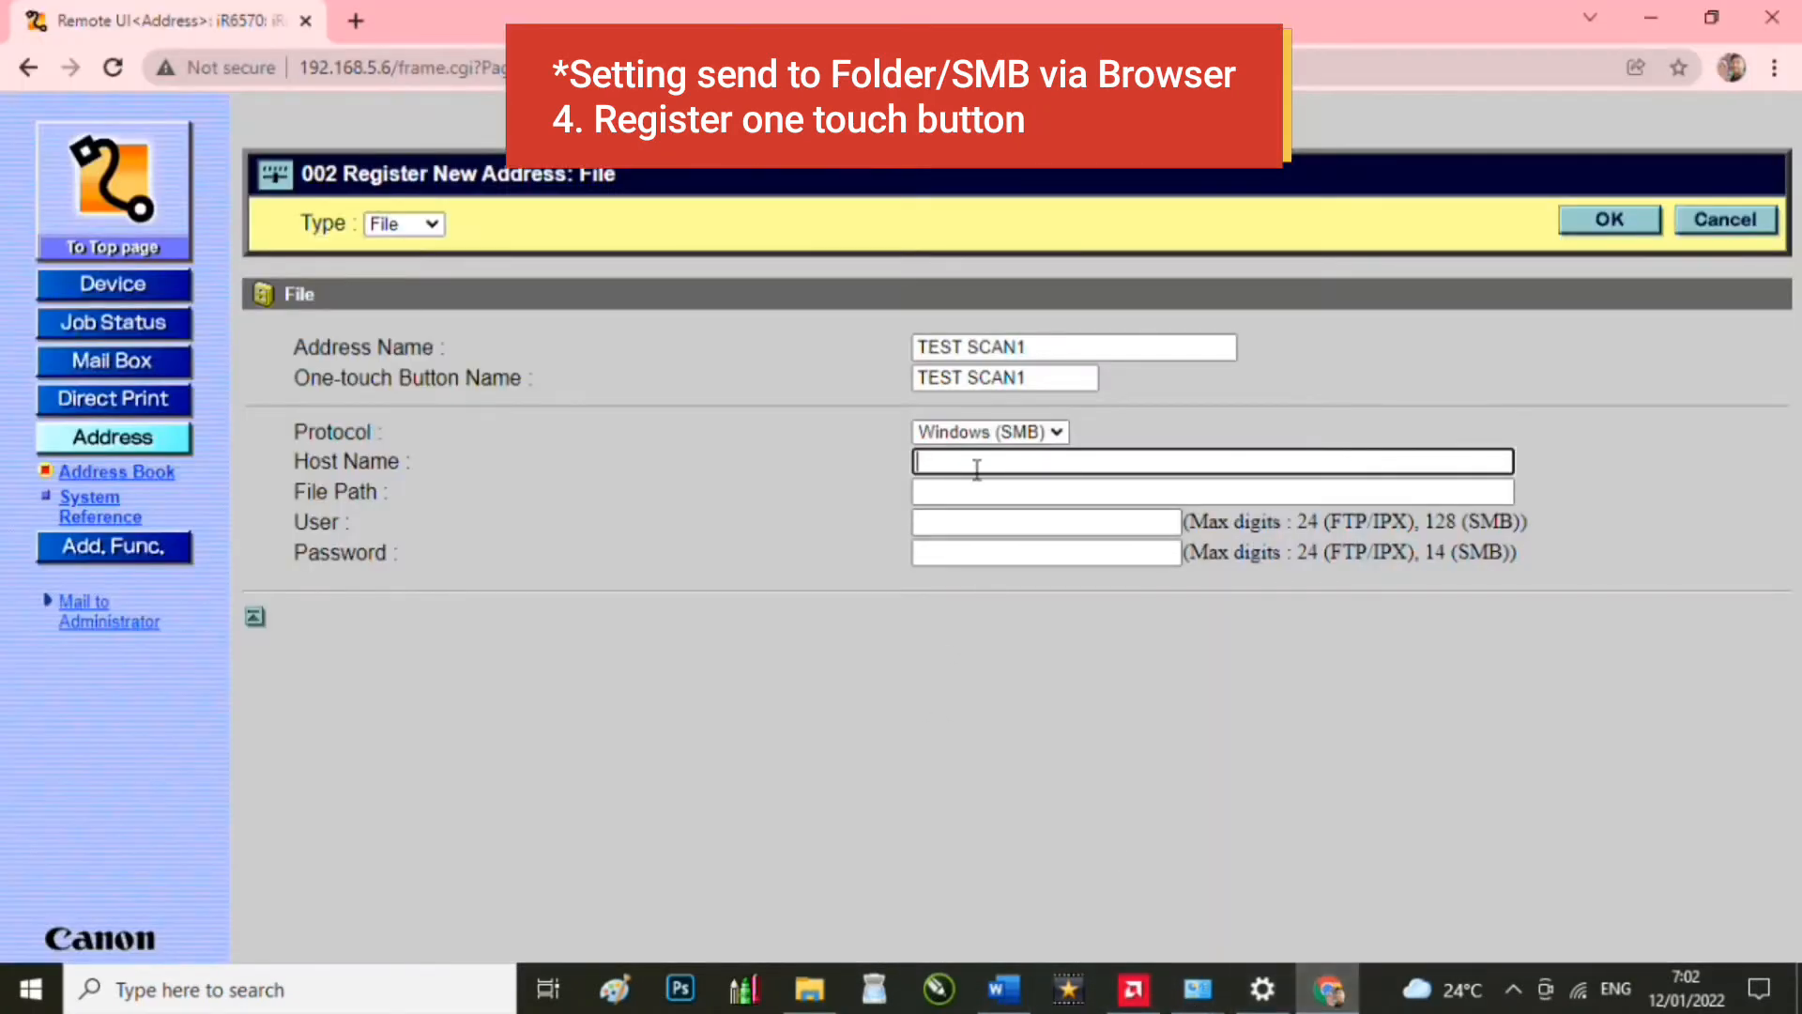
# Step: Paste the share path, trimming it to Host Name \\Arzuna-pc2 and File Path tes scann1
pyautogui.hotkey('ctrl', 'v')
pyautogui.moveTo(1121, 463); pyautogui.dragTo(1037, 461)
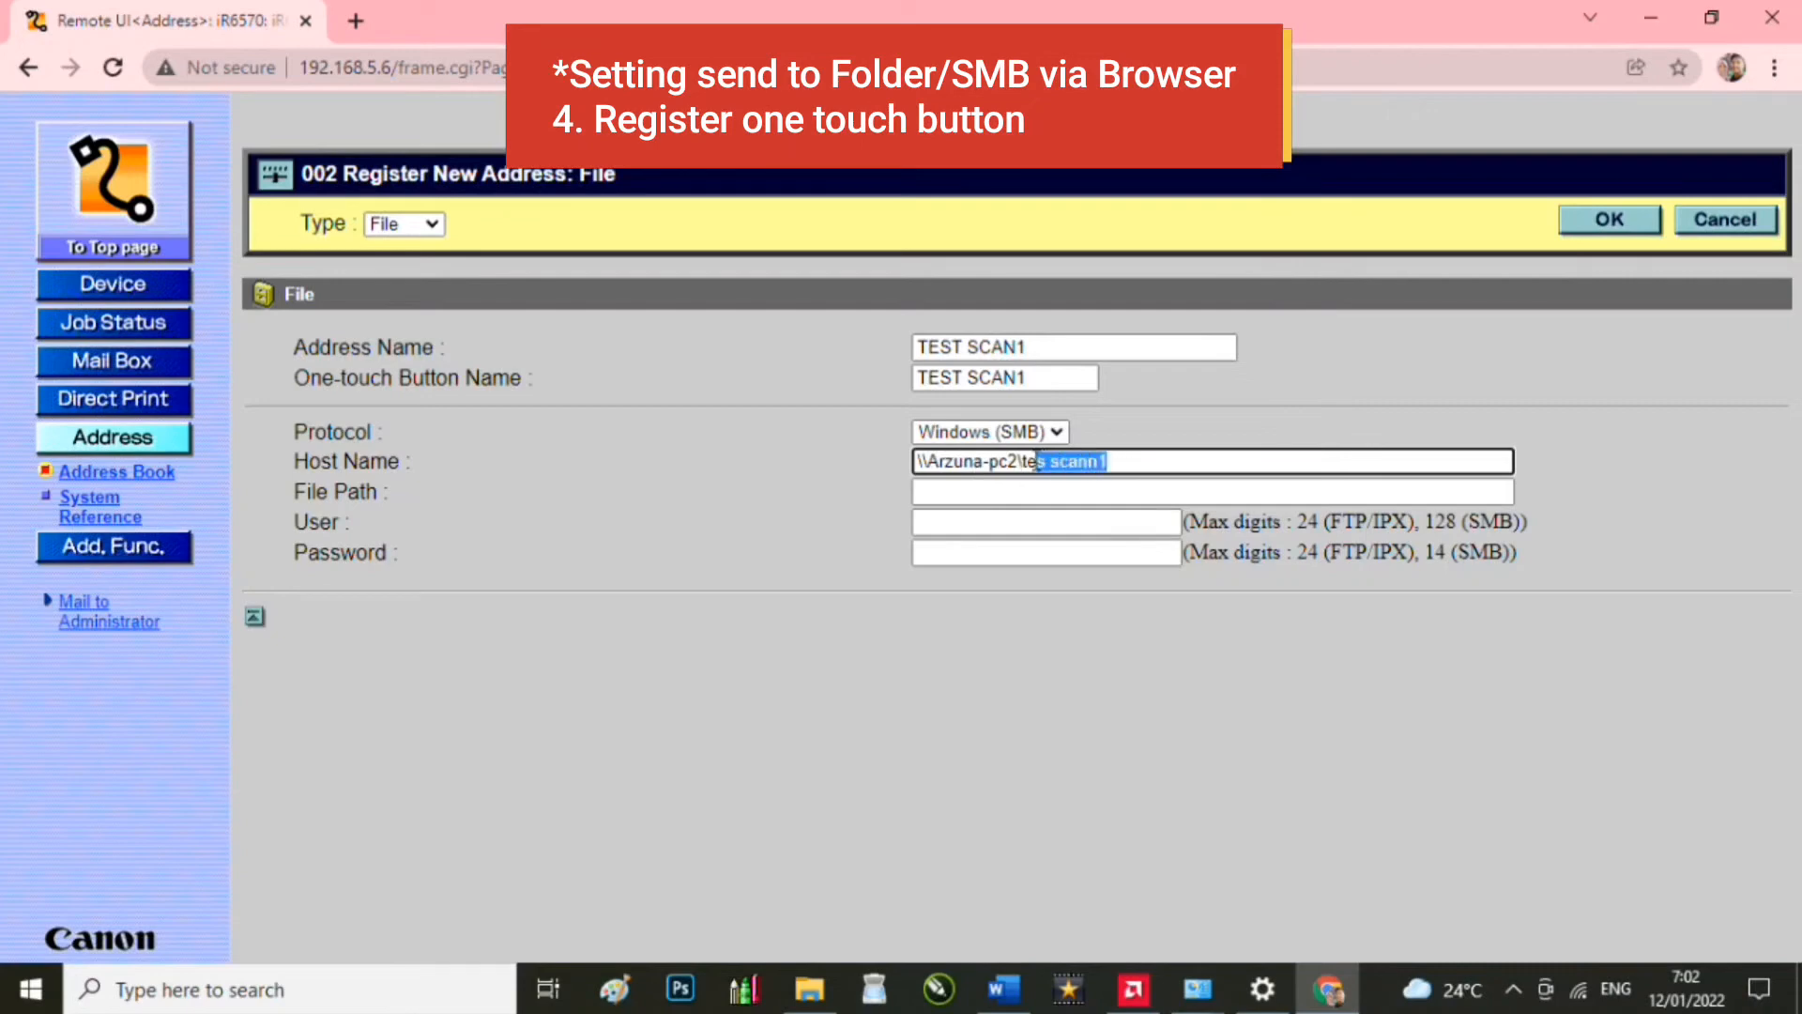
pyautogui.press('BackSpace')
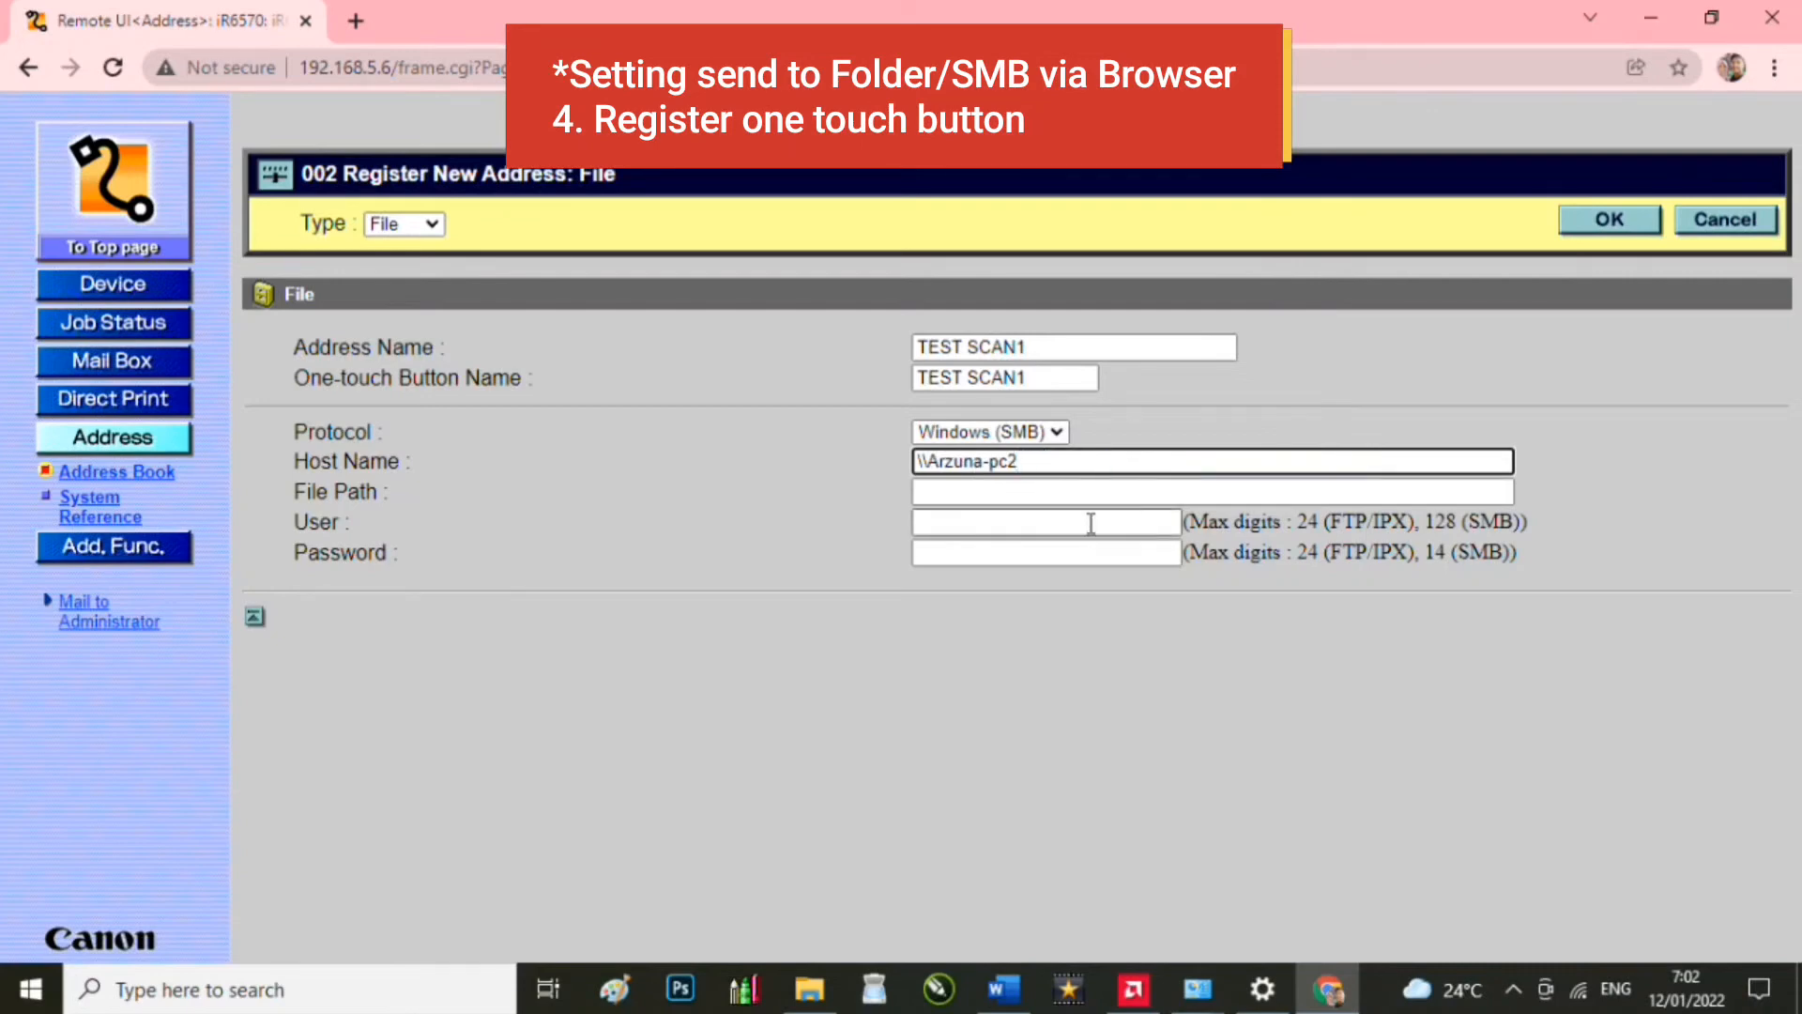
pyautogui.press('Tab')
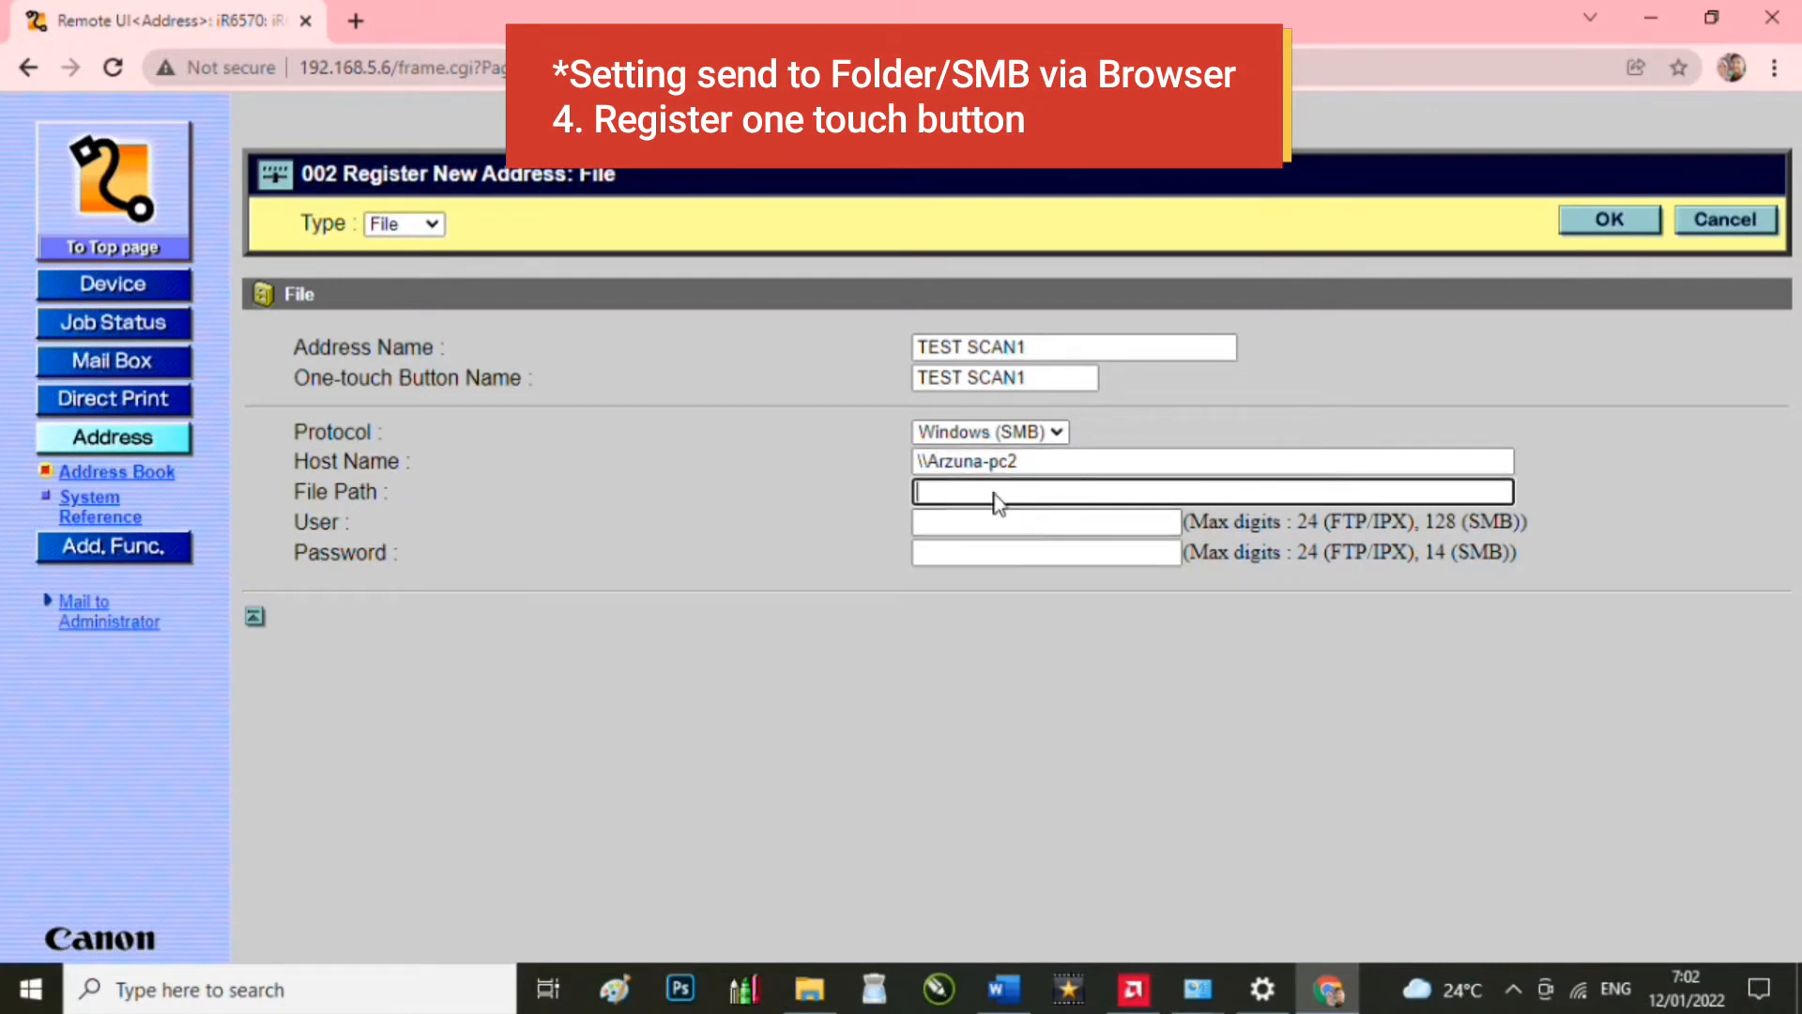
pyautogui.hotkey('ctrl', 'v')
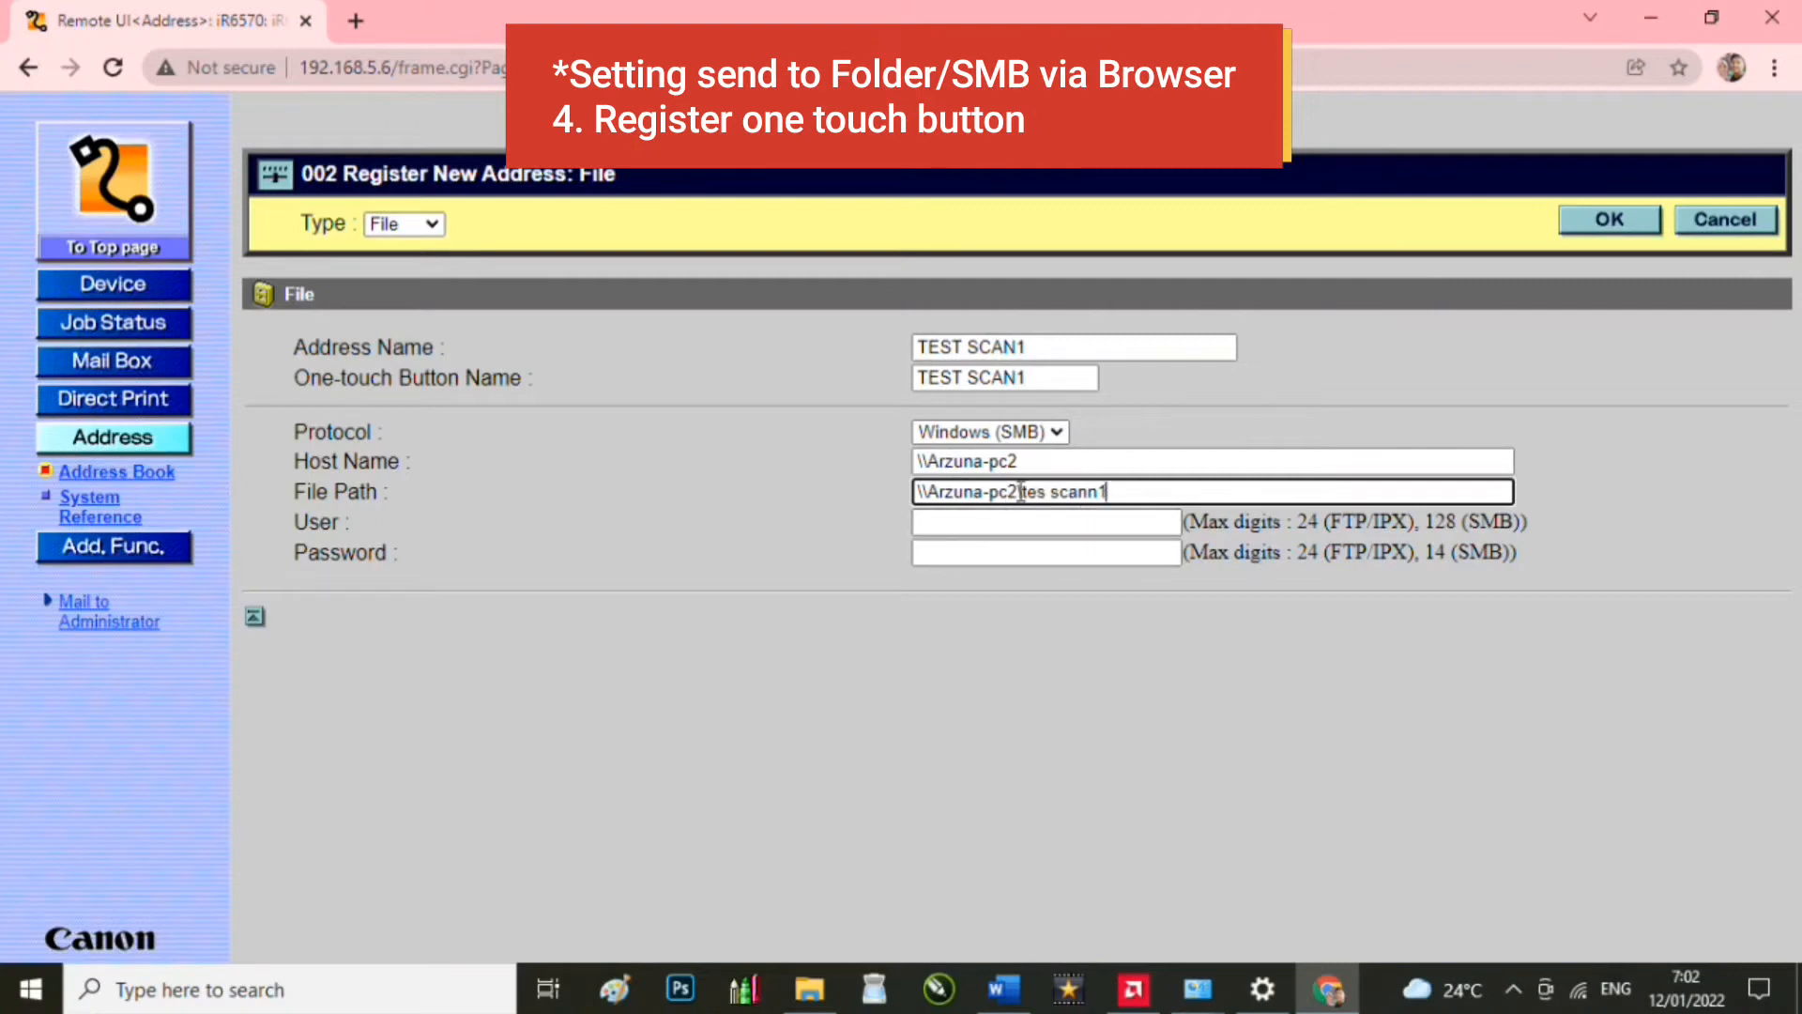
pyautogui.moveTo(1022, 492); pyautogui.dragTo(876, 496)
pyautogui.press('BackSpace')
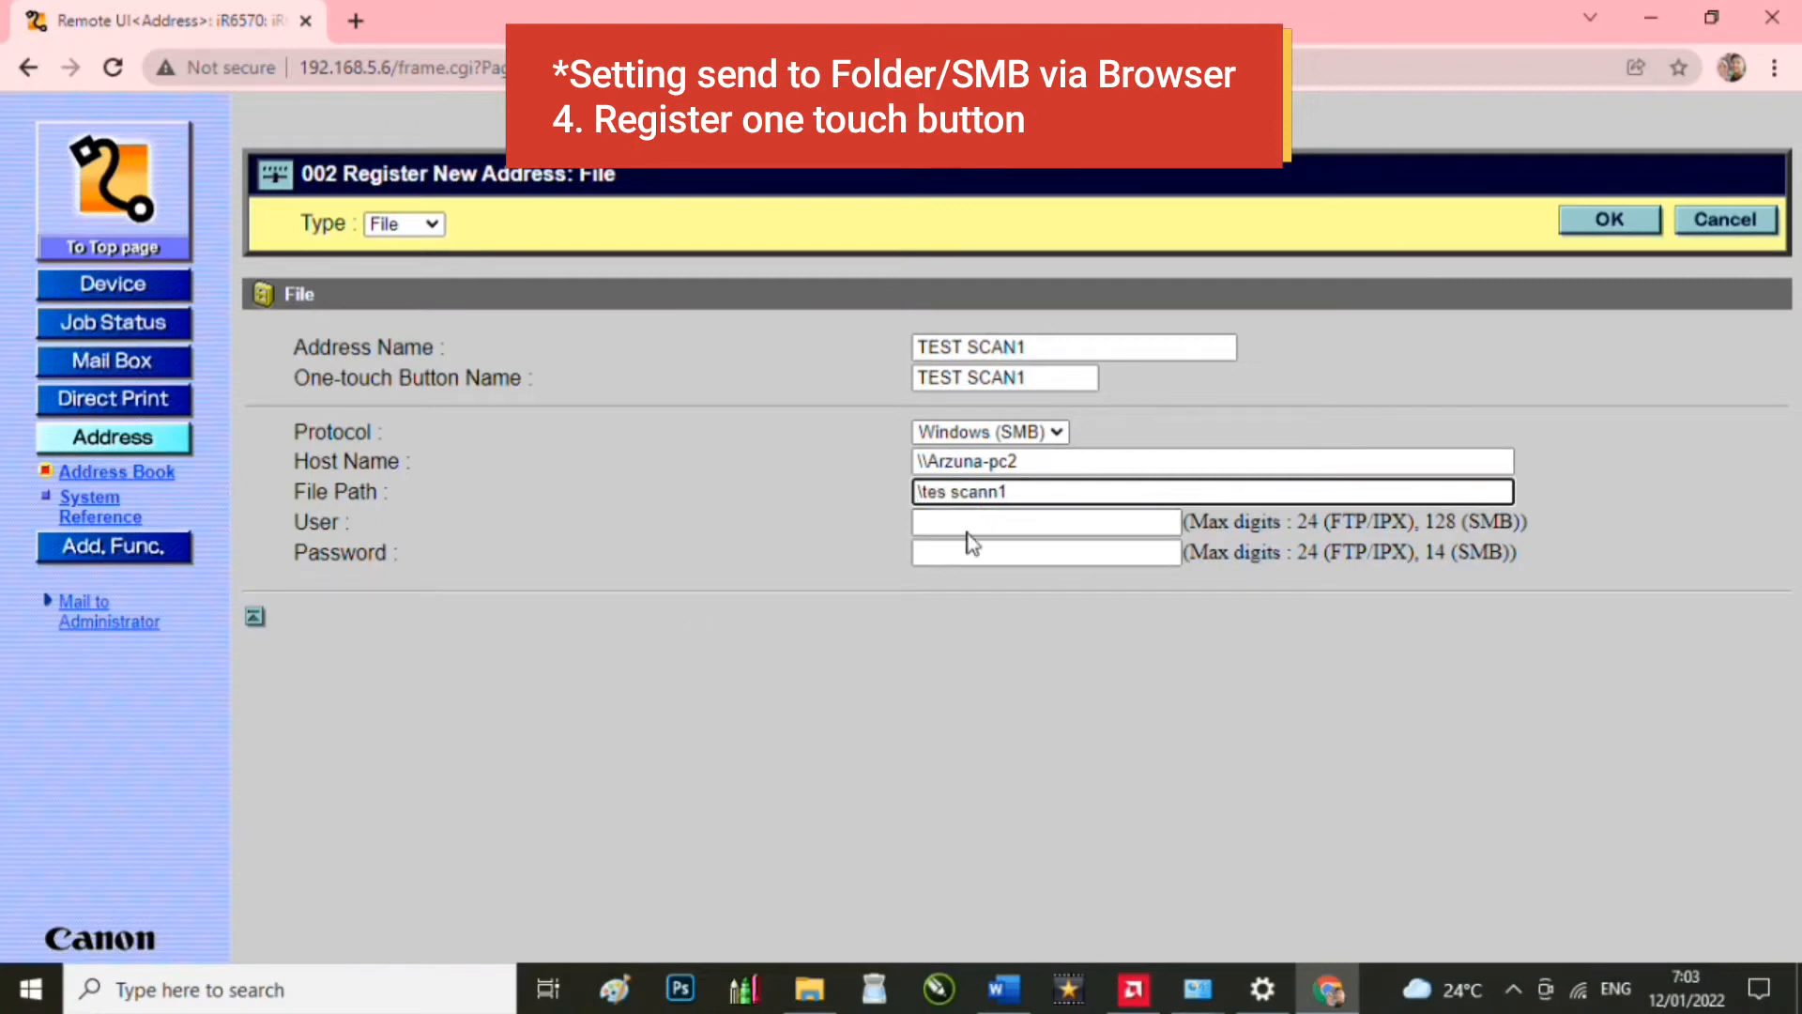
pyautogui.press('Delete')
# Step: Enter the share login user name and password, save TEST SCAN1, and decline saving the browser password
pyautogui.click(1093, 524)
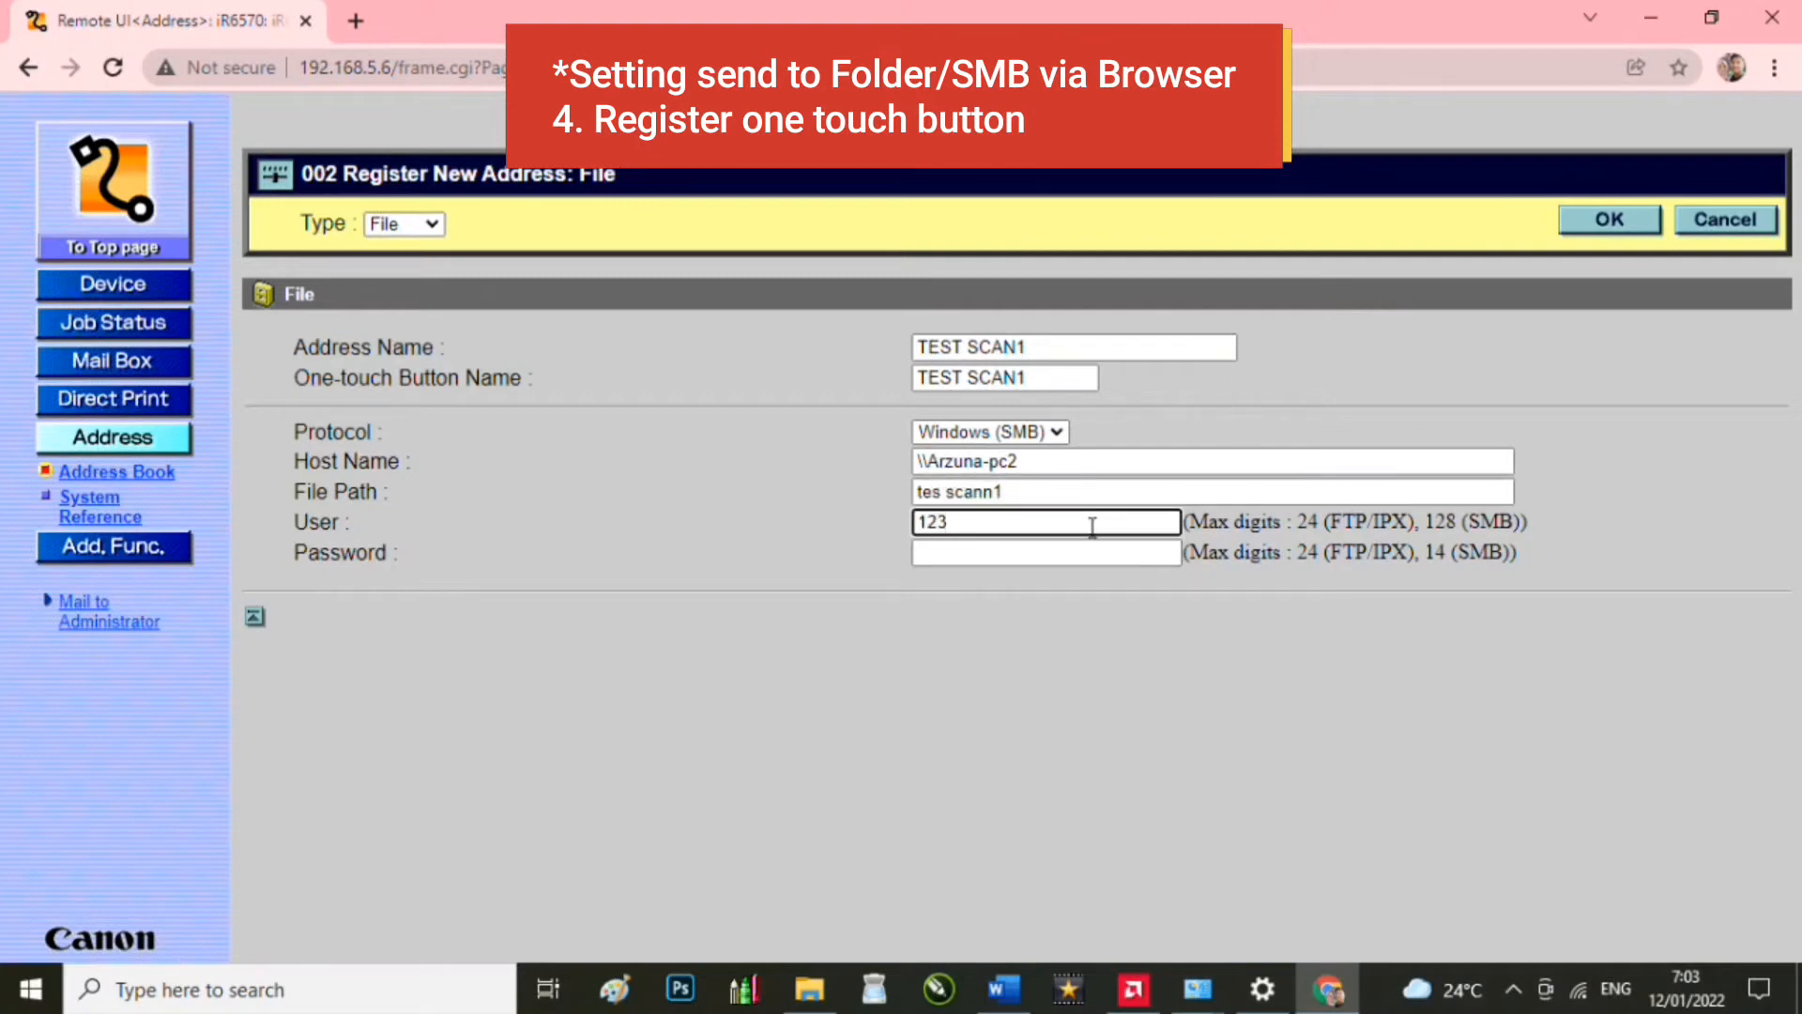
pyautogui.click(1090, 552)
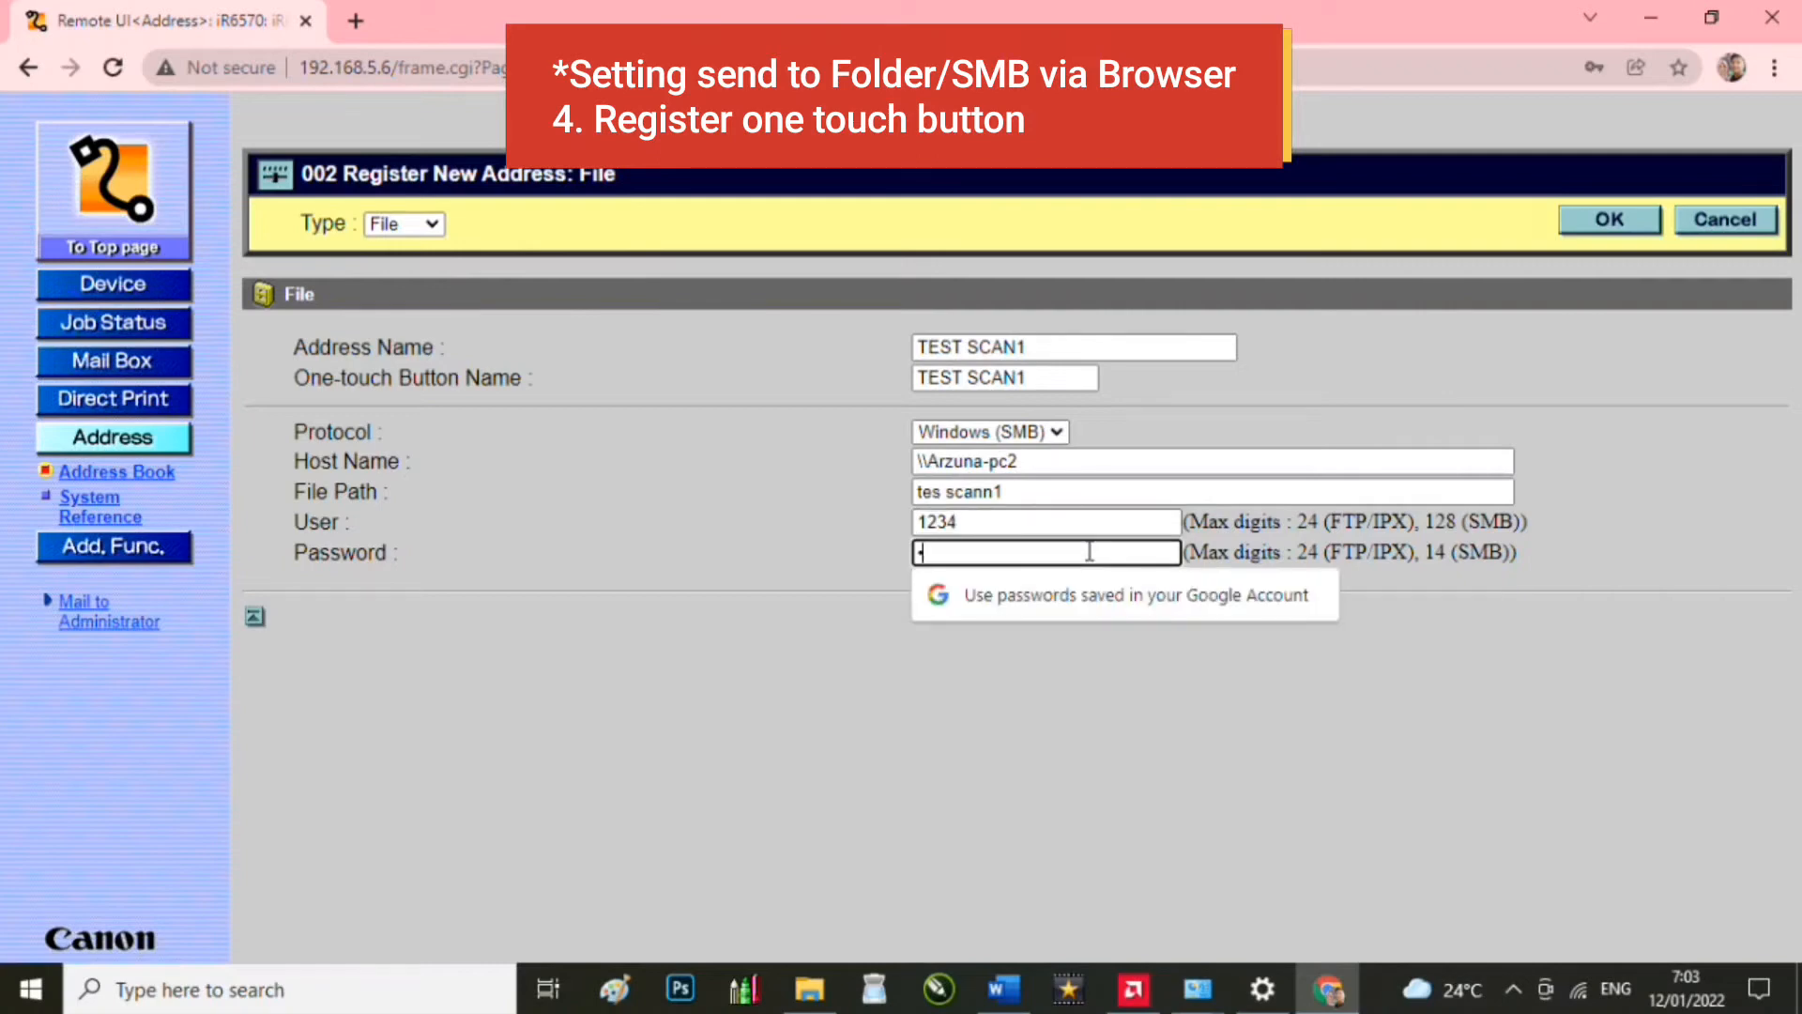
pyautogui.write('123')
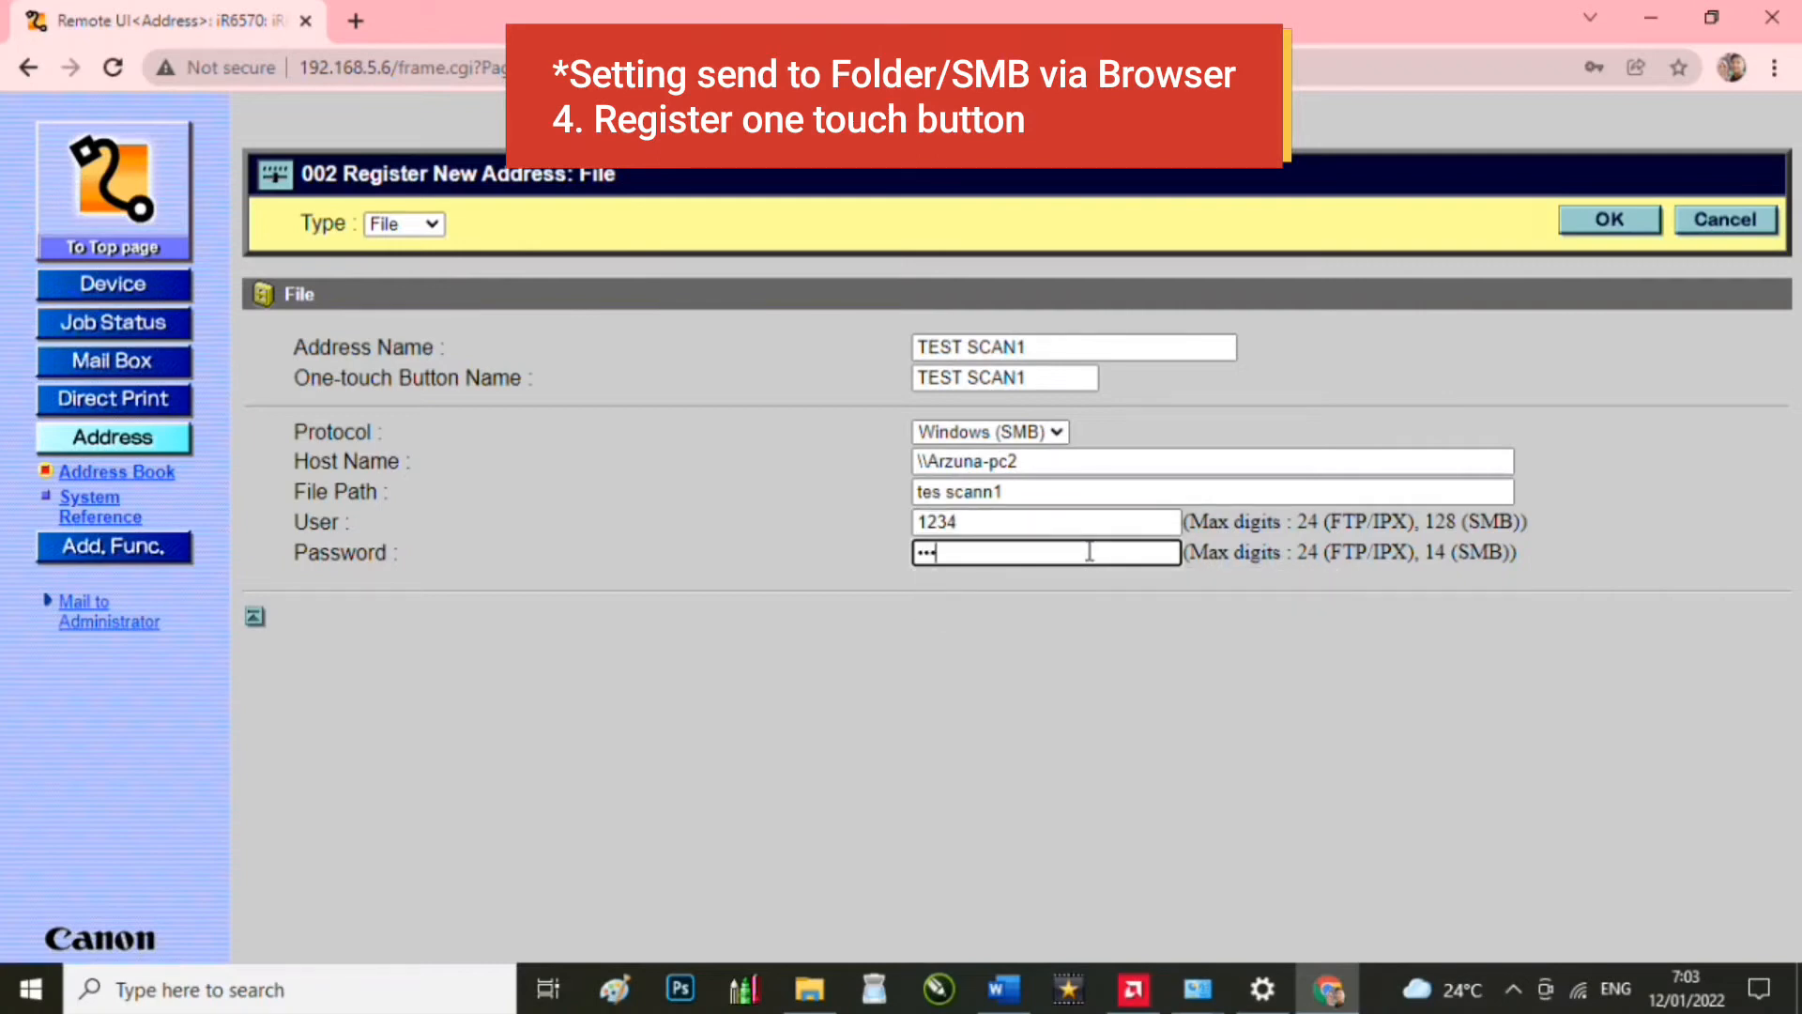
pyautogui.click(1611, 224)
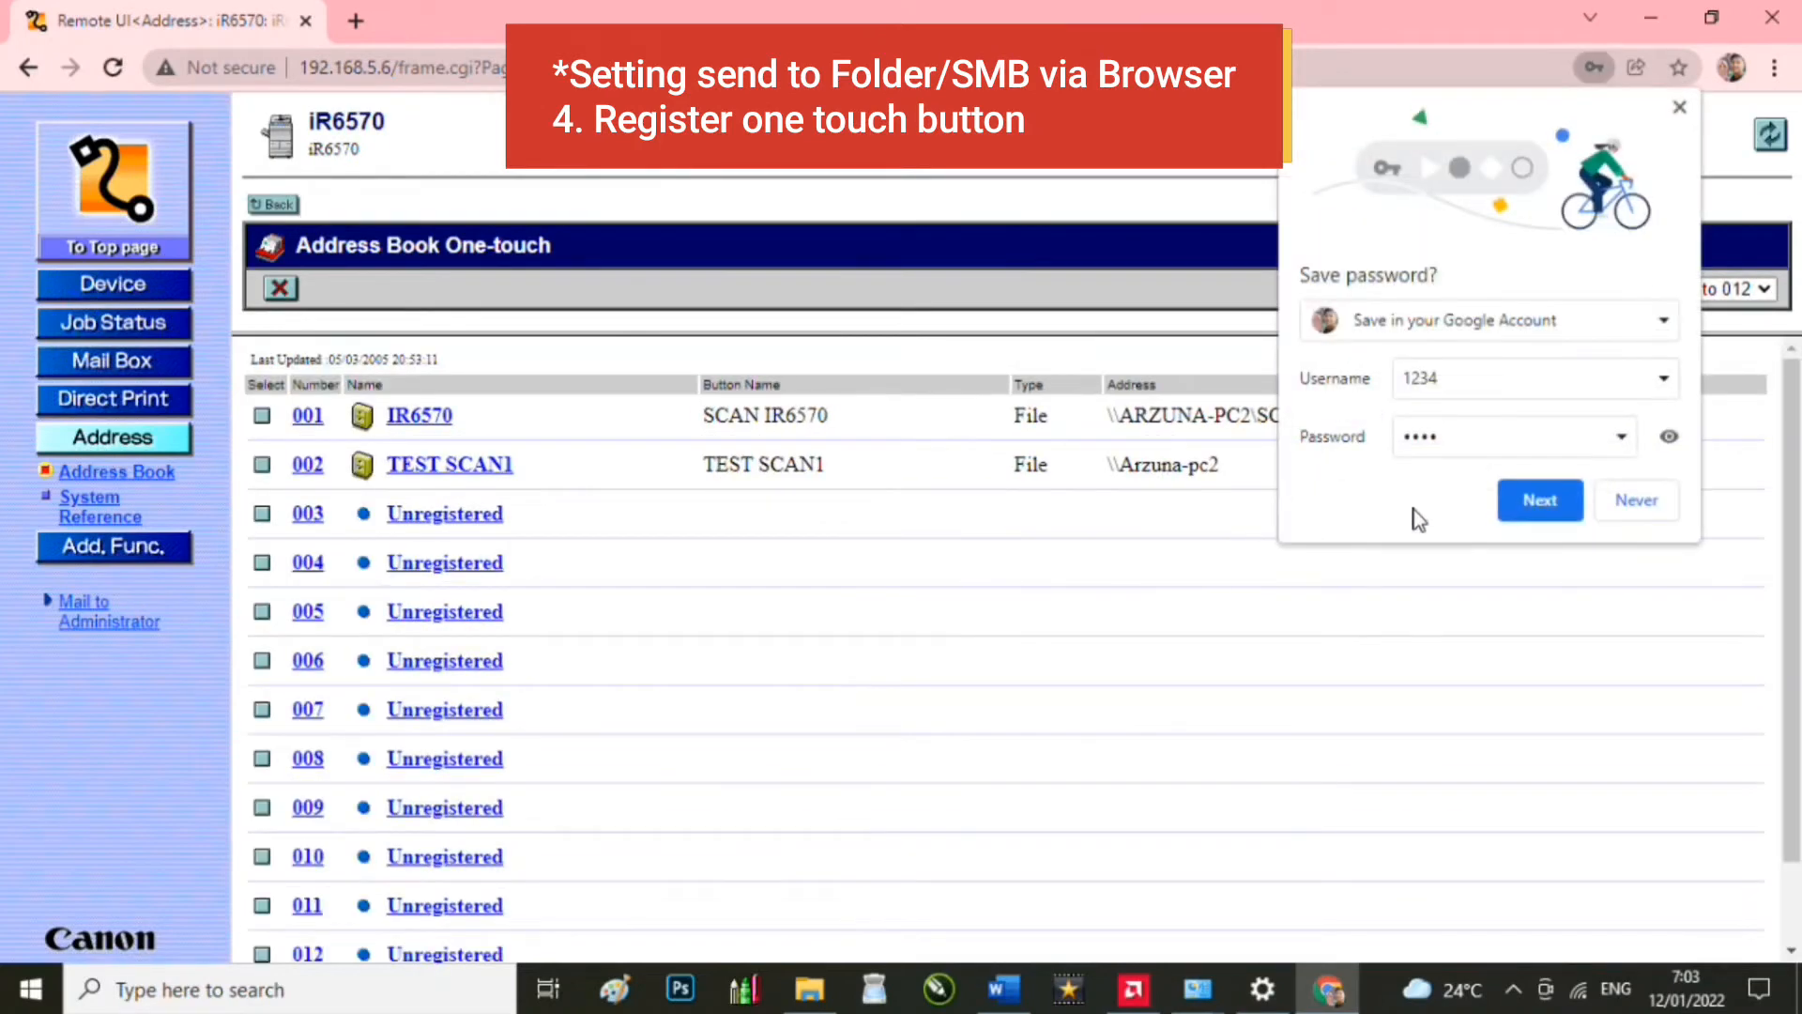
pyautogui.click(1633, 498)
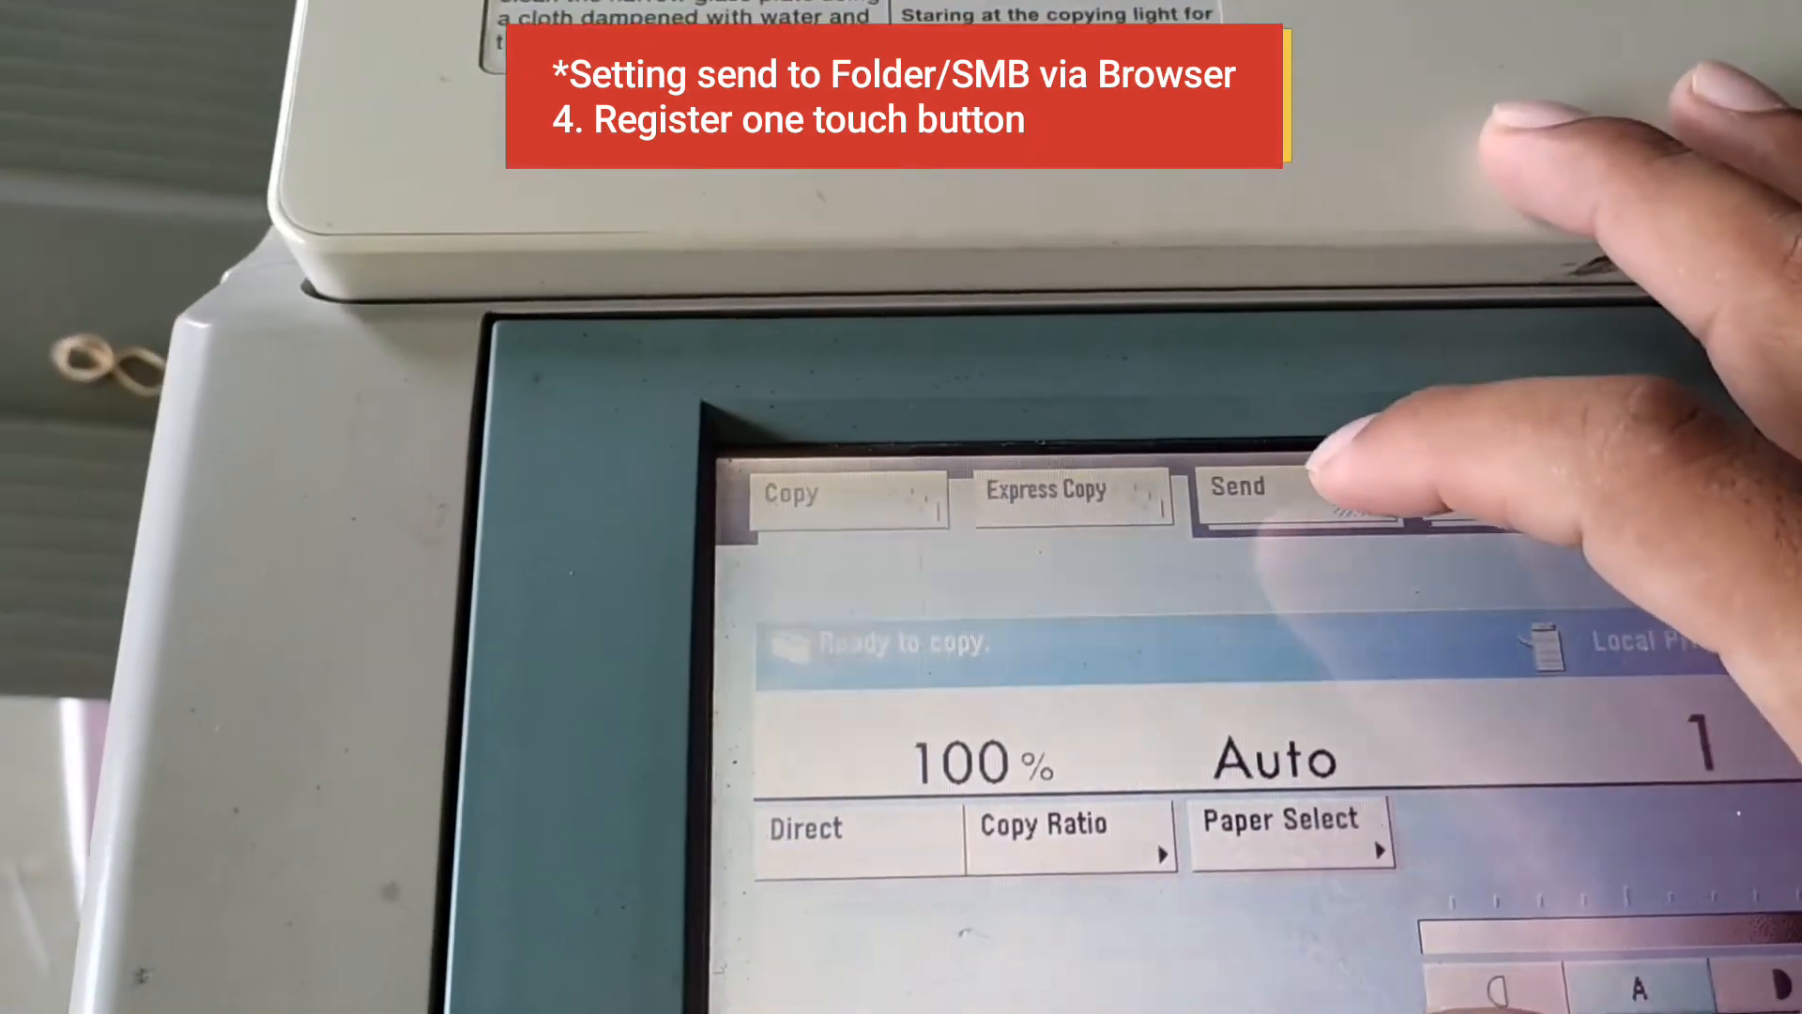
pyautogui.click(1258, 488)
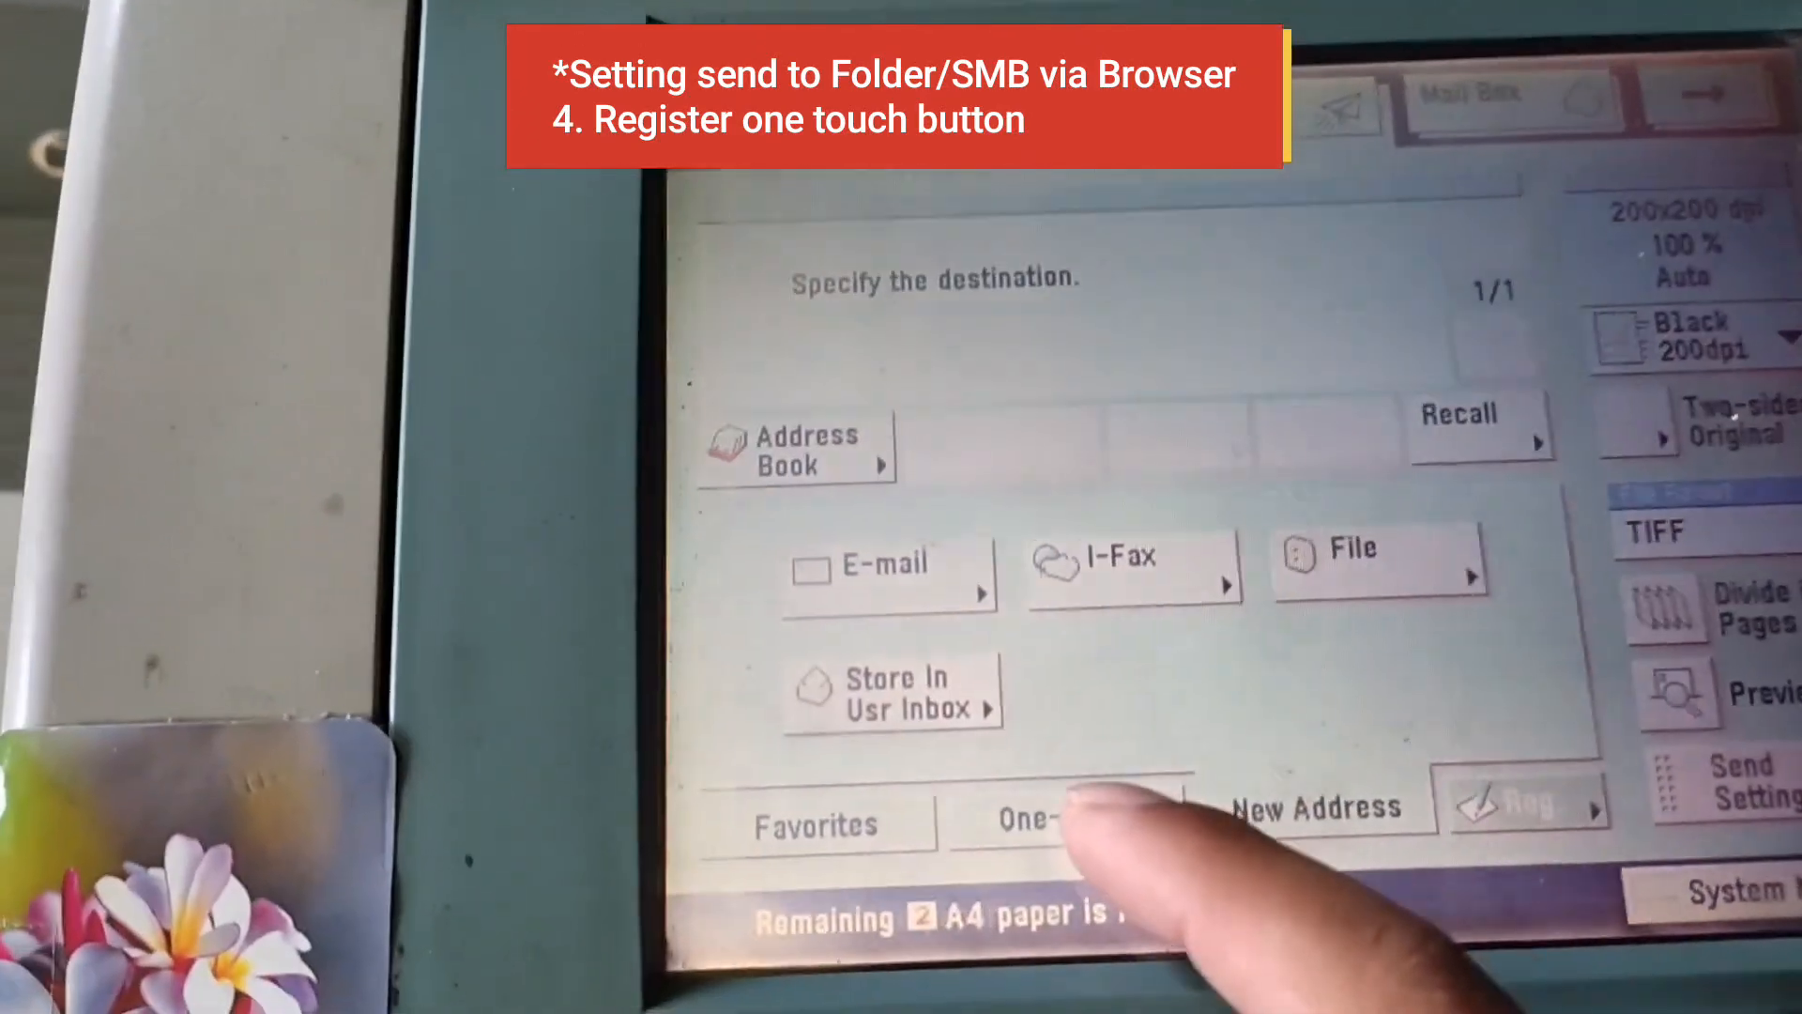
pyautogui.click(1061, 1005)
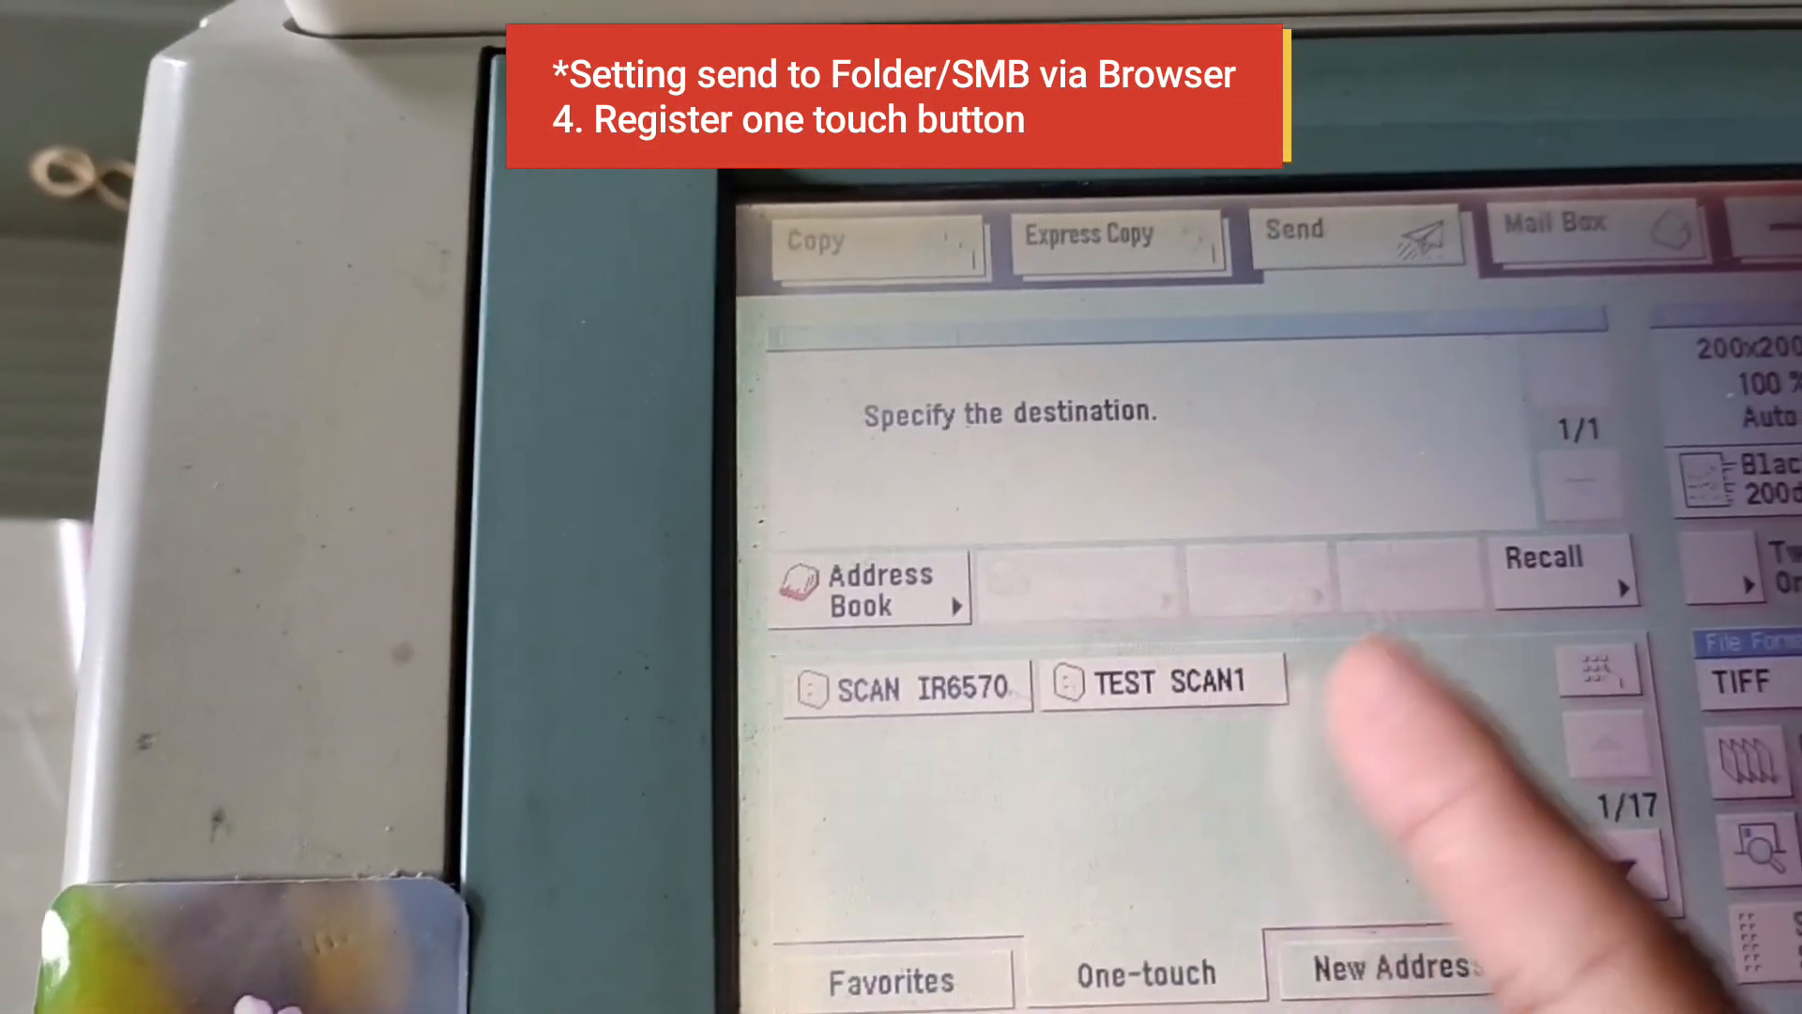
pyautogui.click(1173, 692)
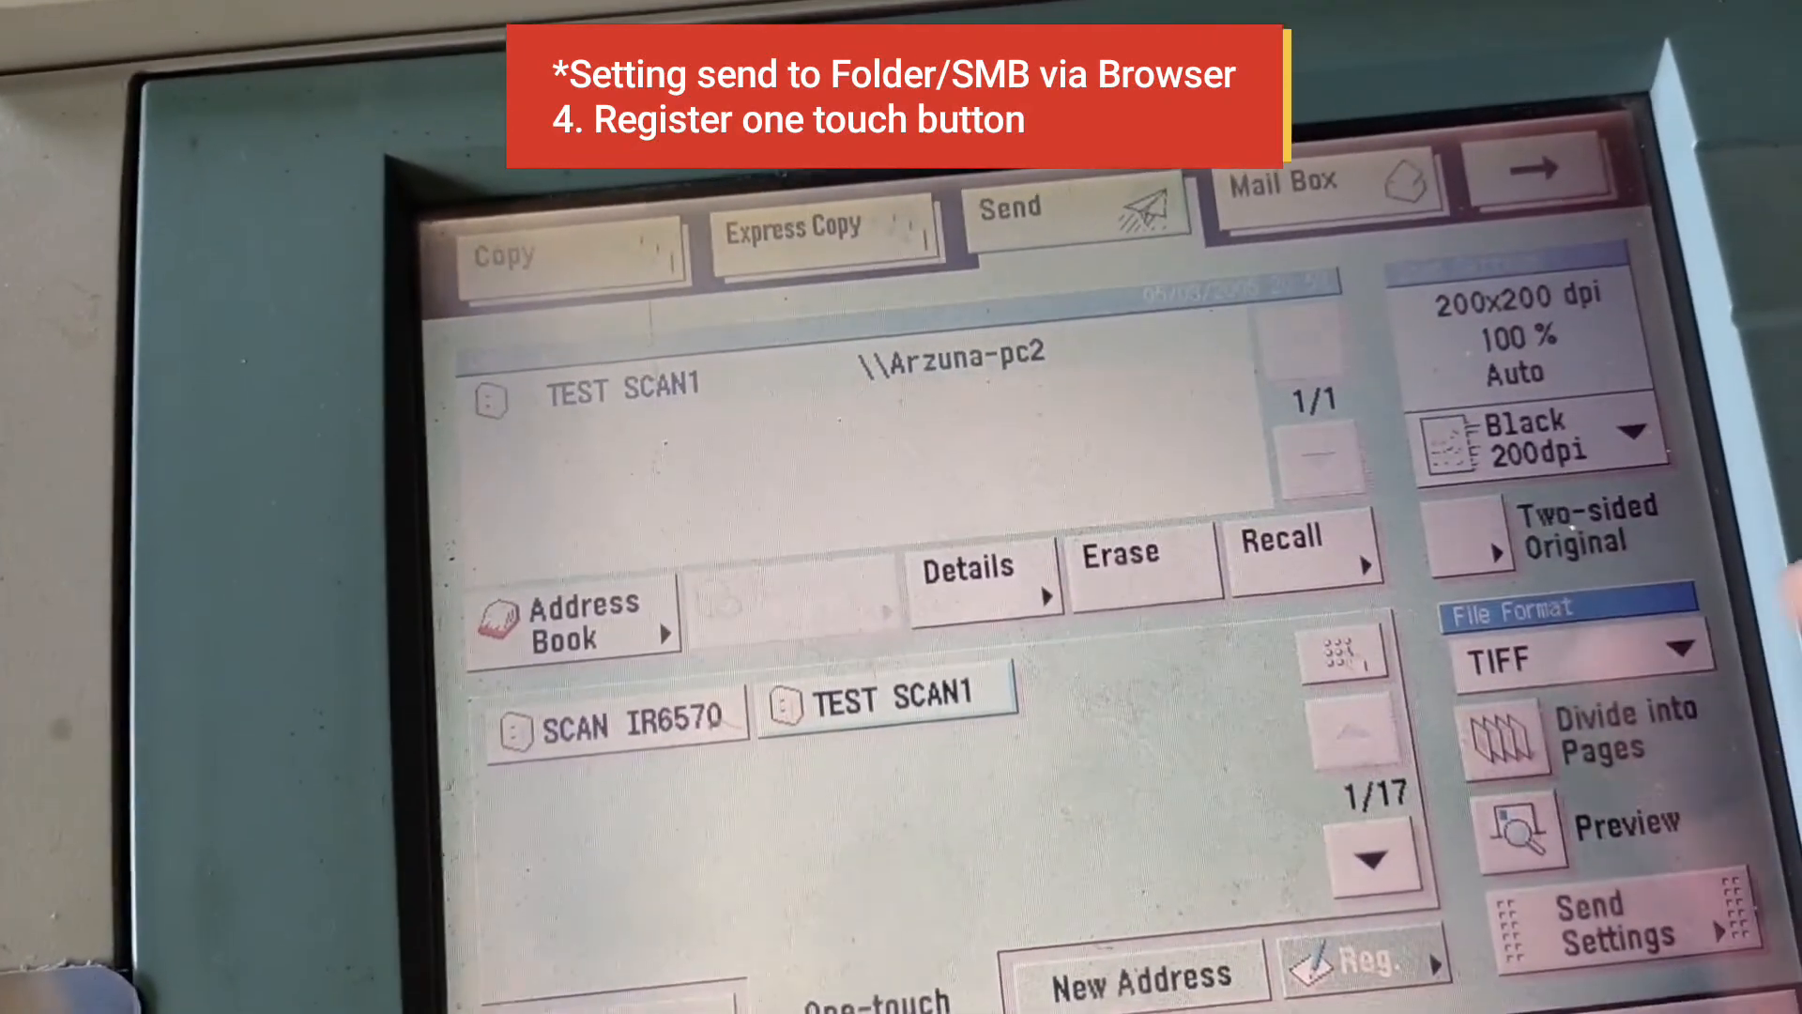
pyautogui.click(1699, 693)
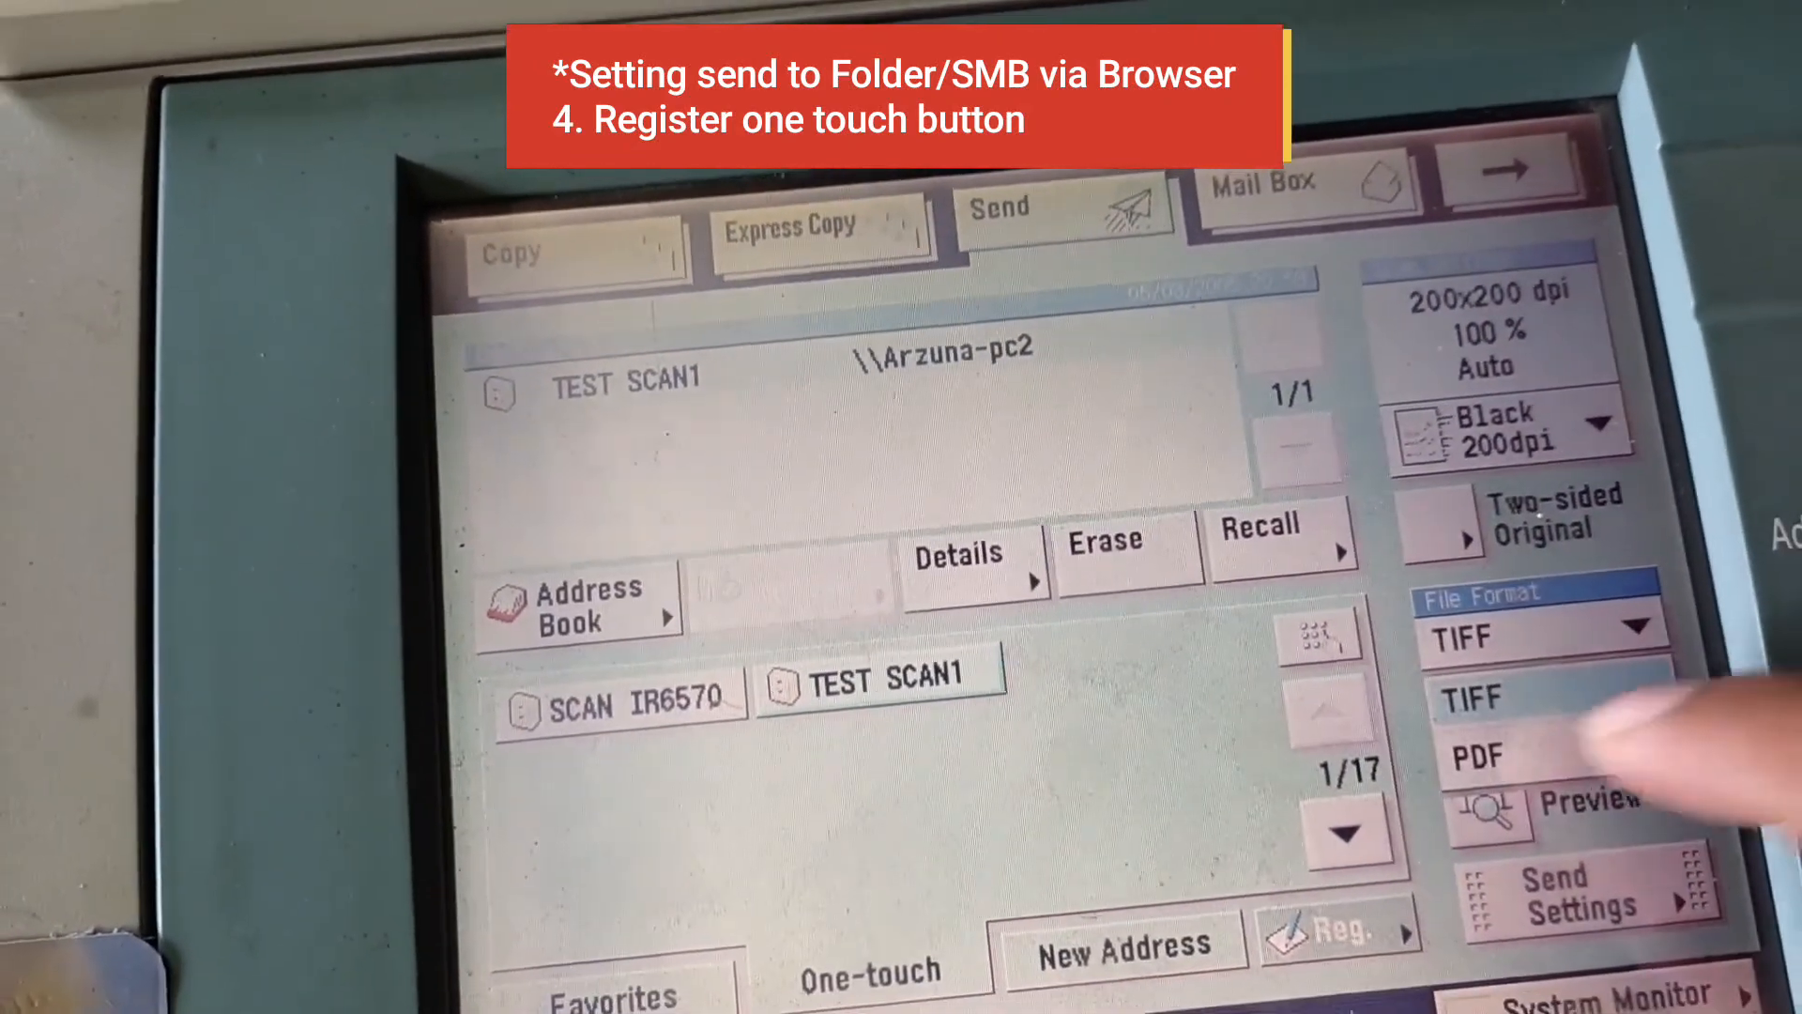
pyautogui.click(1699, 693)
pyautogui.click(1699, 693)
pyautogui.click(1586, 762)
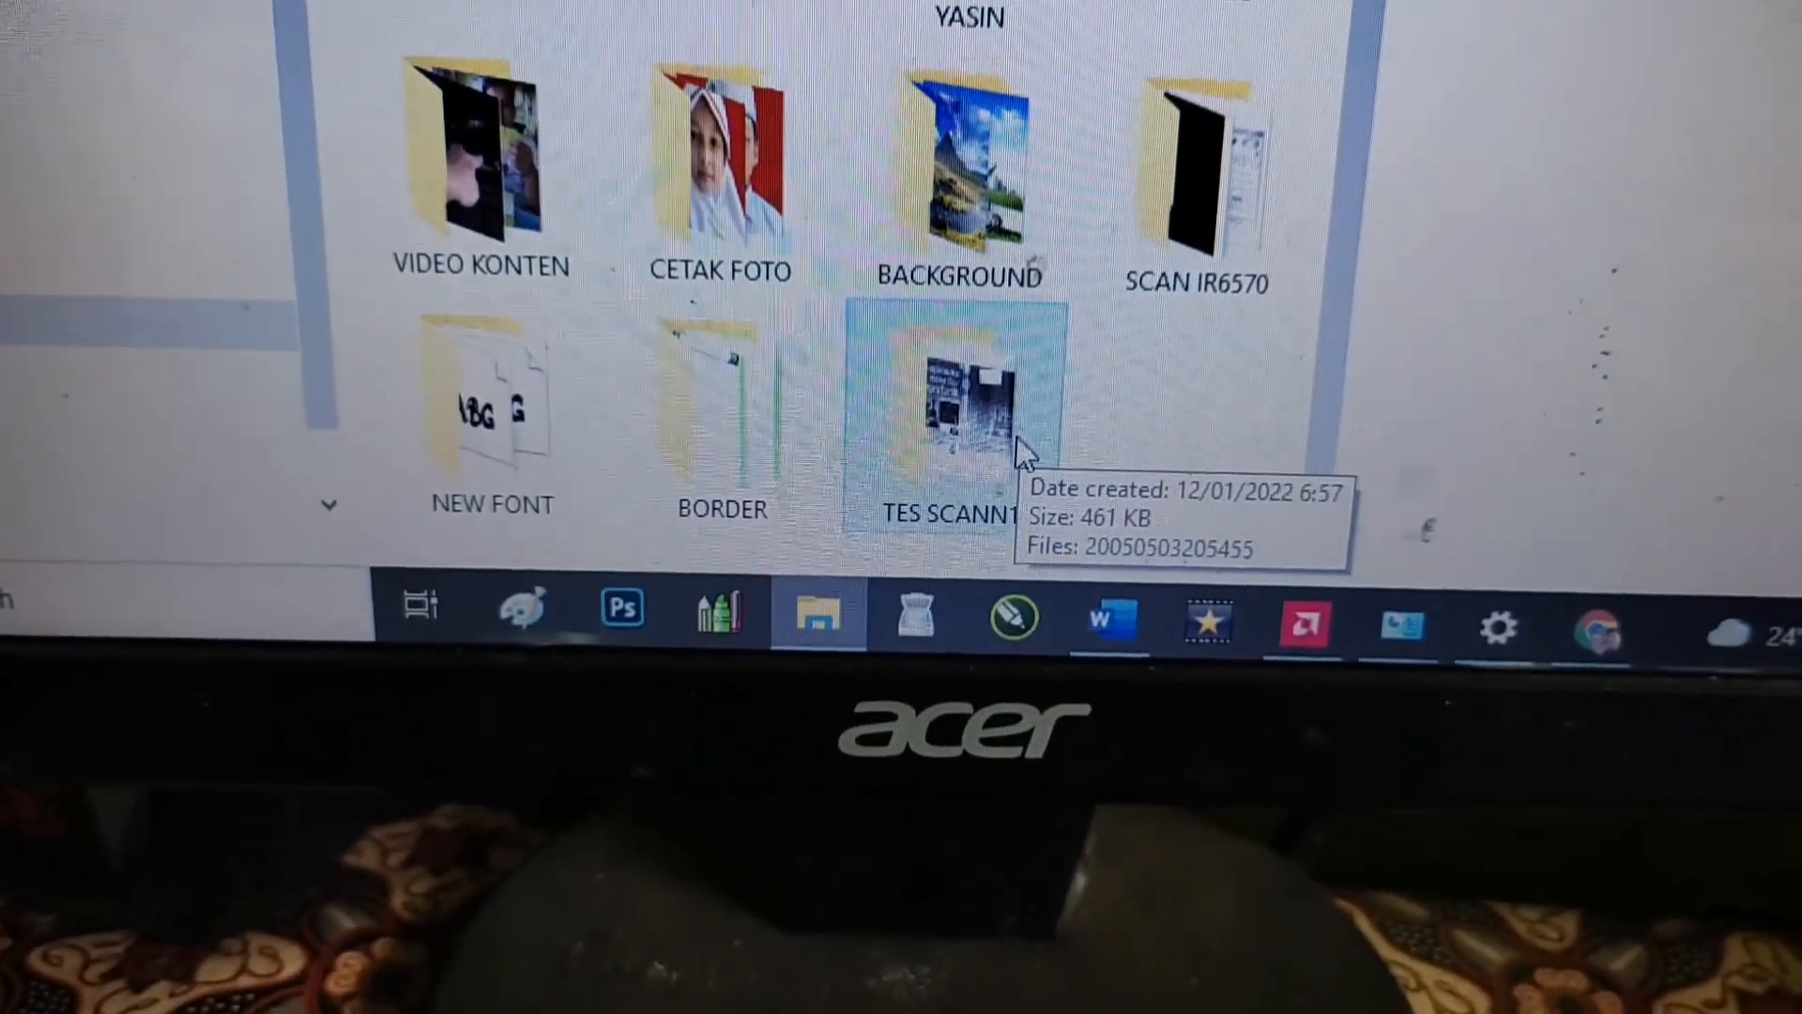
pyautogui.doubleClick(1026, 460)
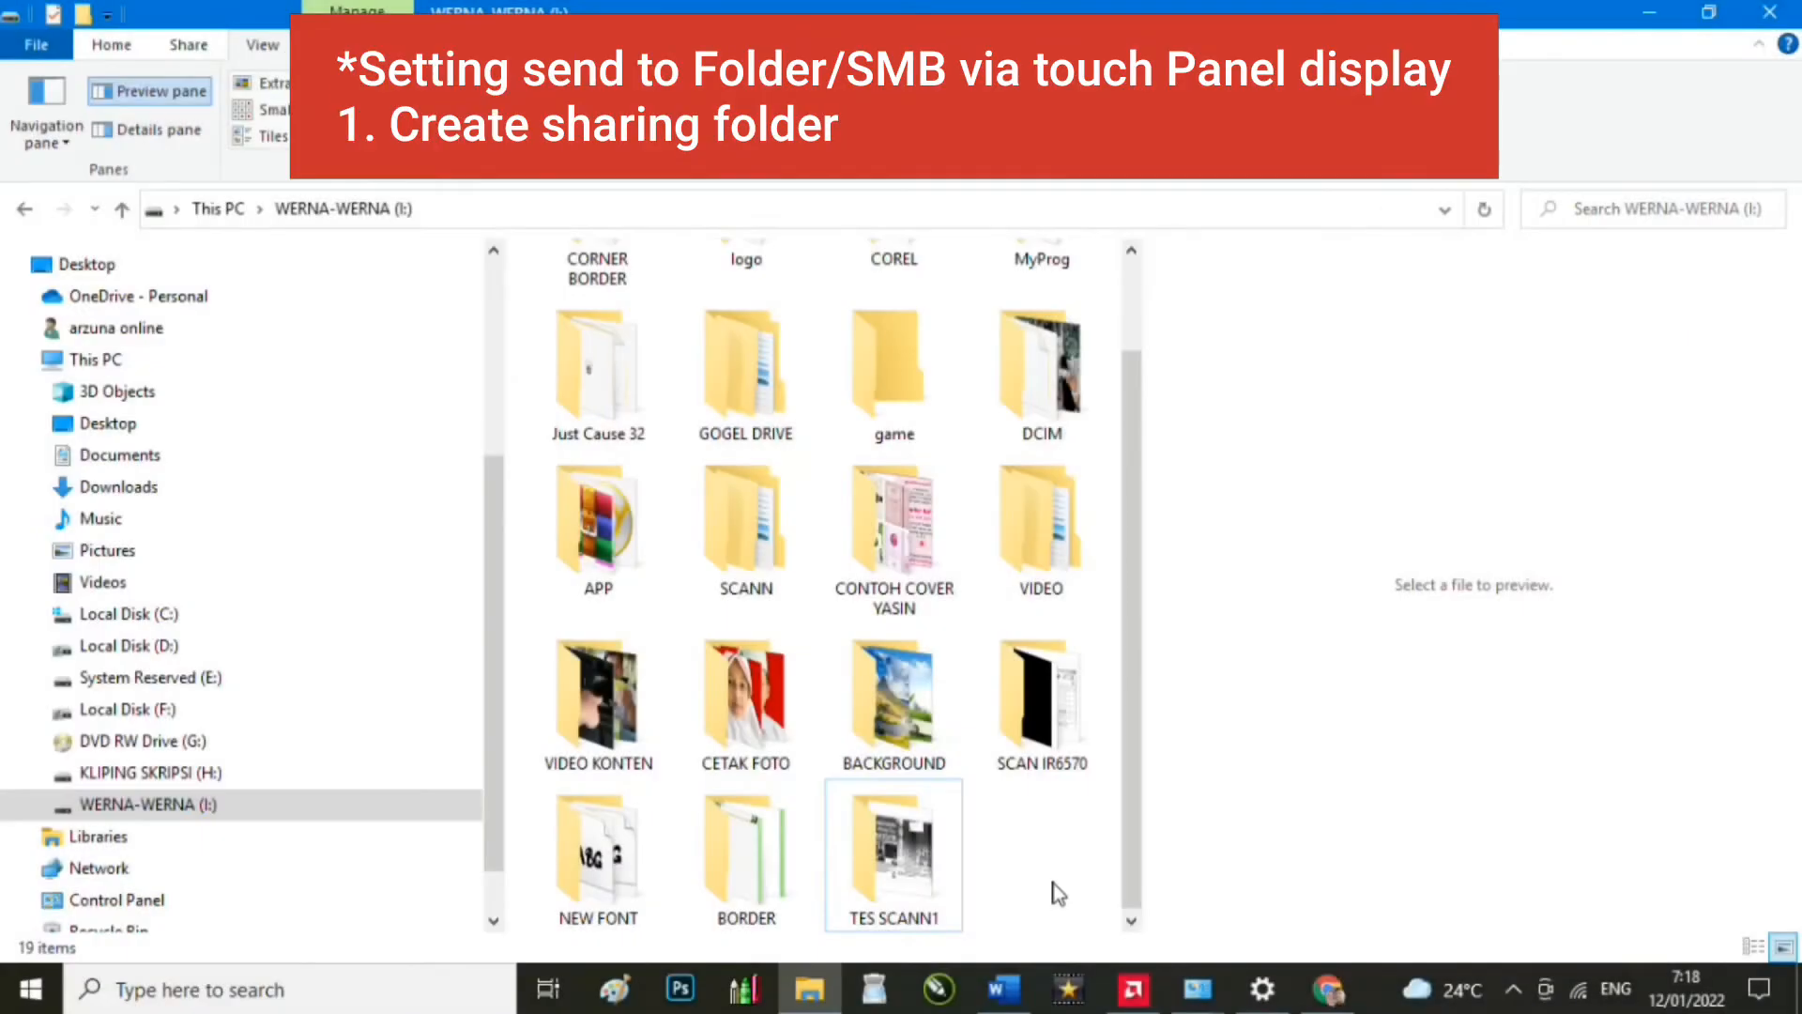
# Step: Create a new folder named TES SCANN2 on WERNA-WERNA (I:)
pyautogui.rightClick(1054, 891)
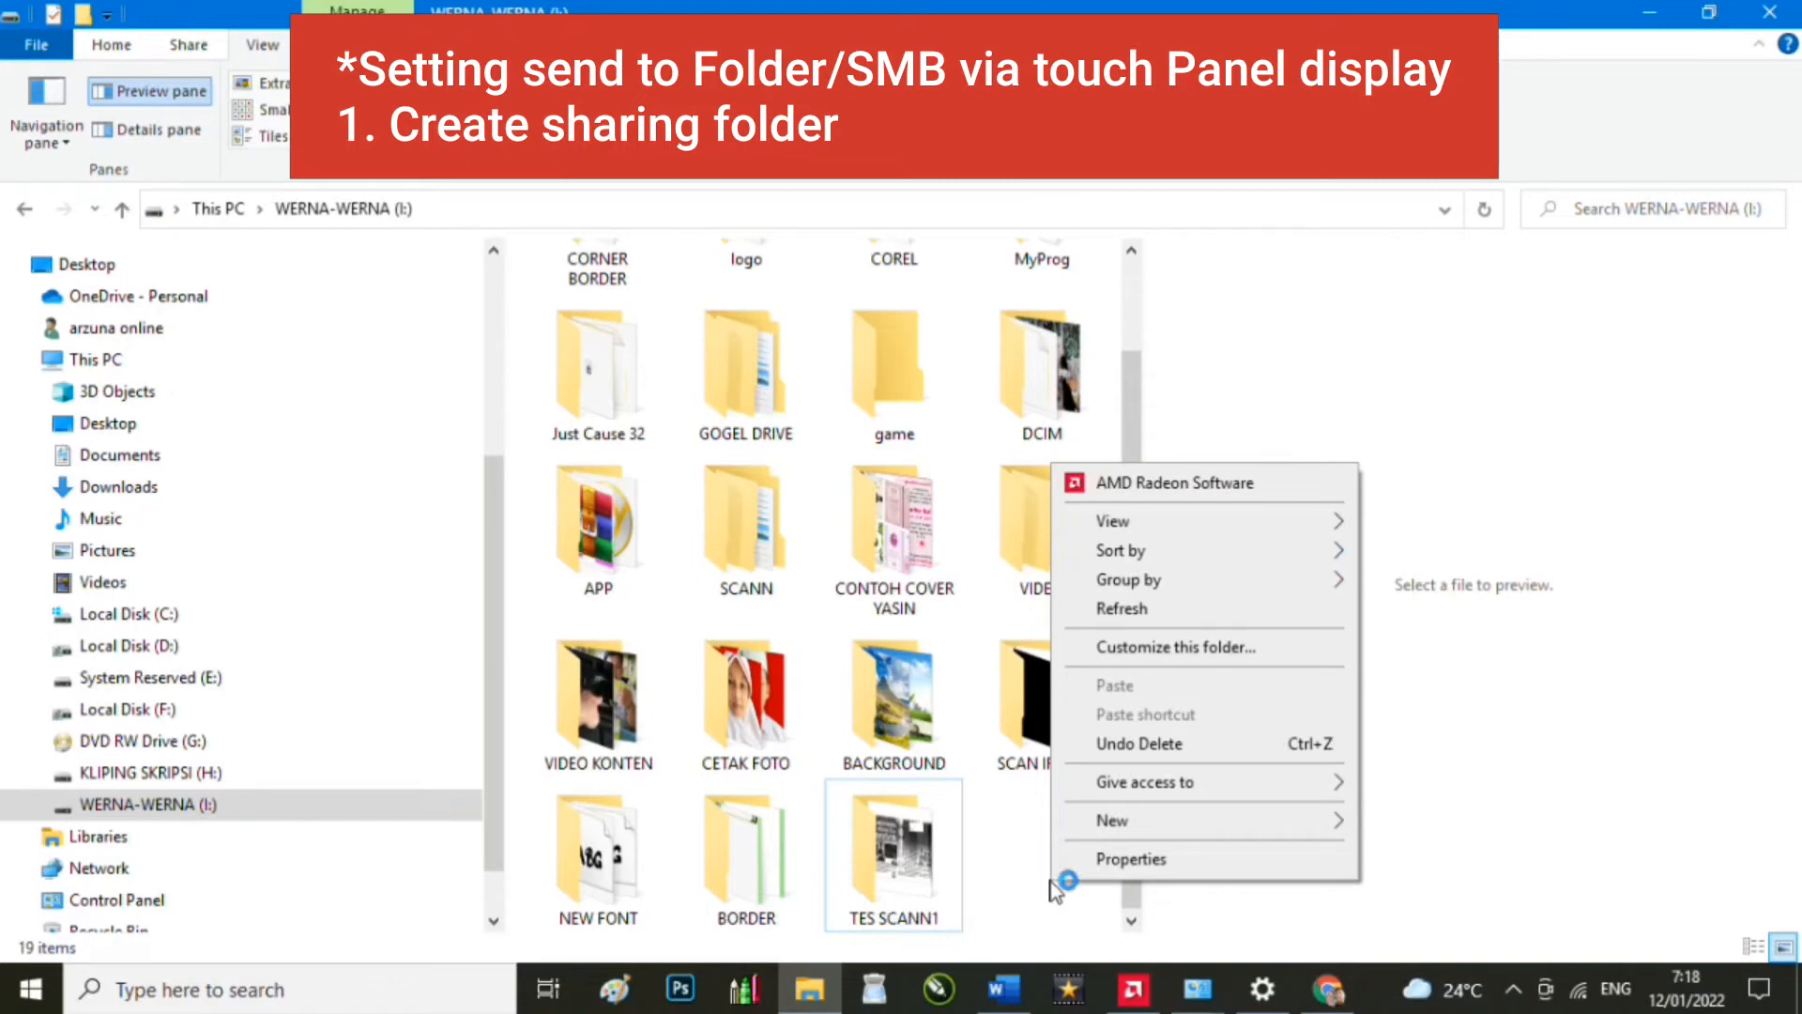
pyautogui.moveTo(1103, 830)
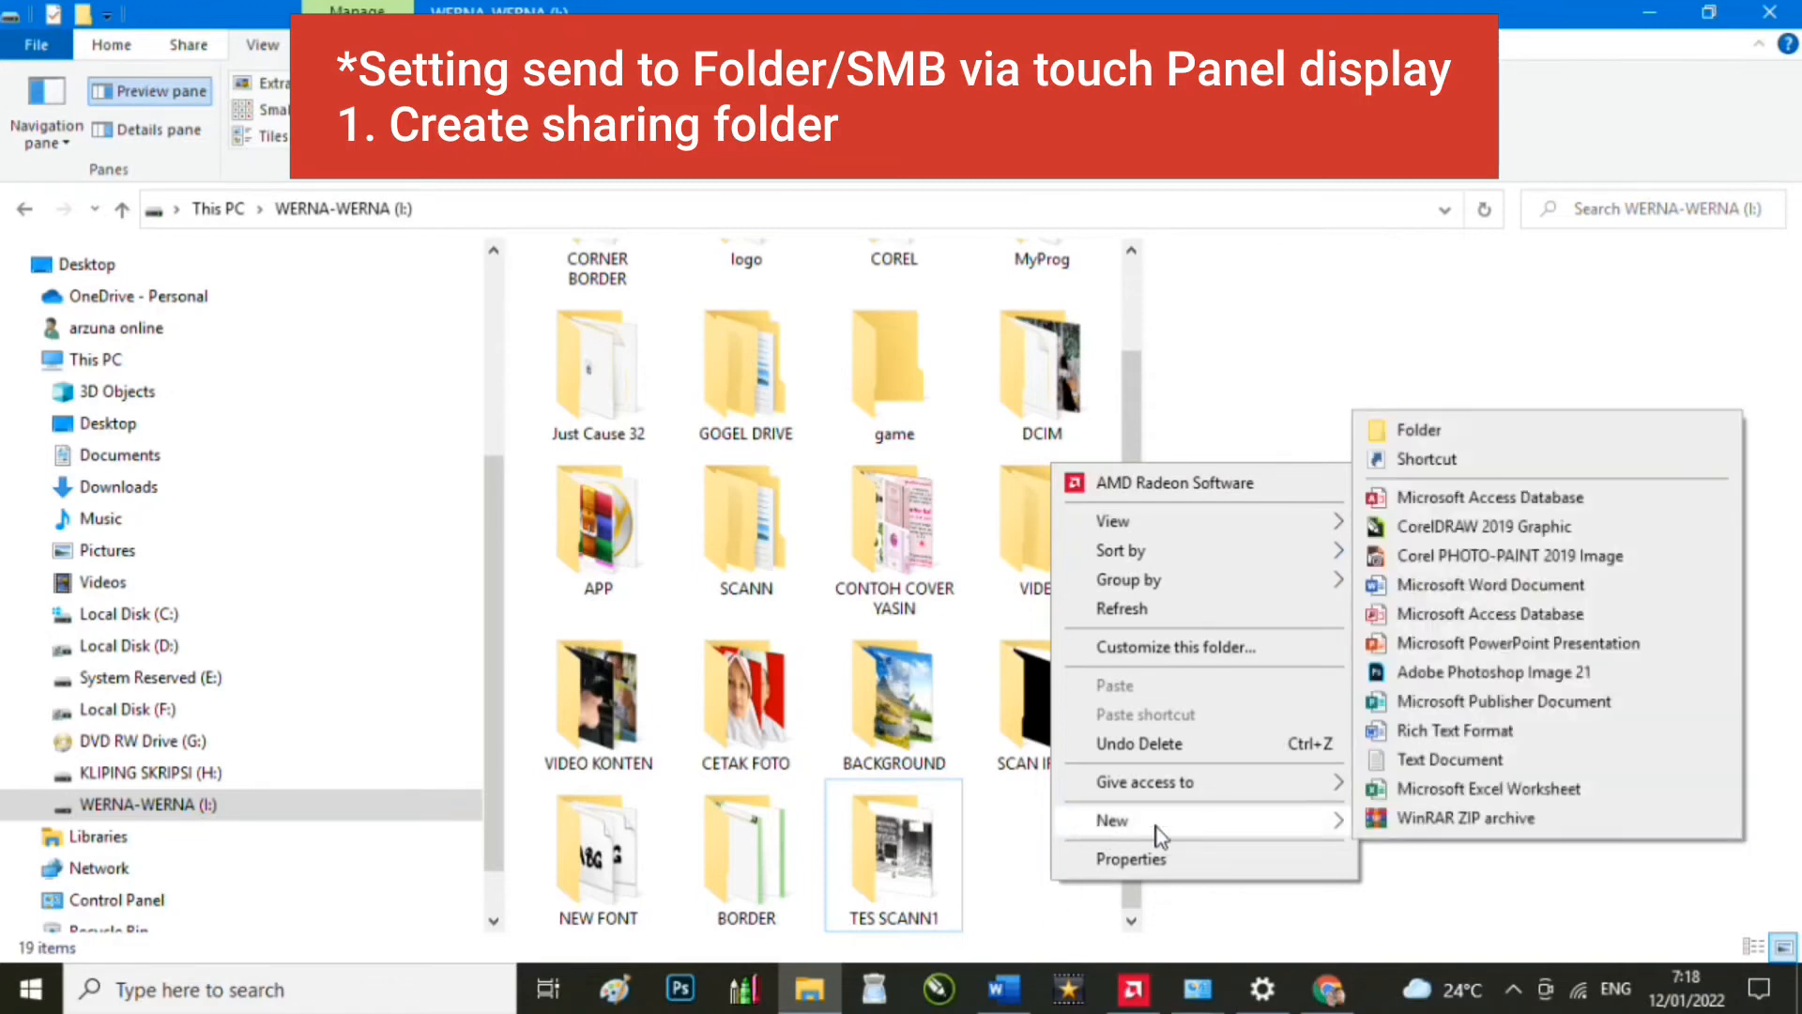
pyautogui.click(1462, 434)
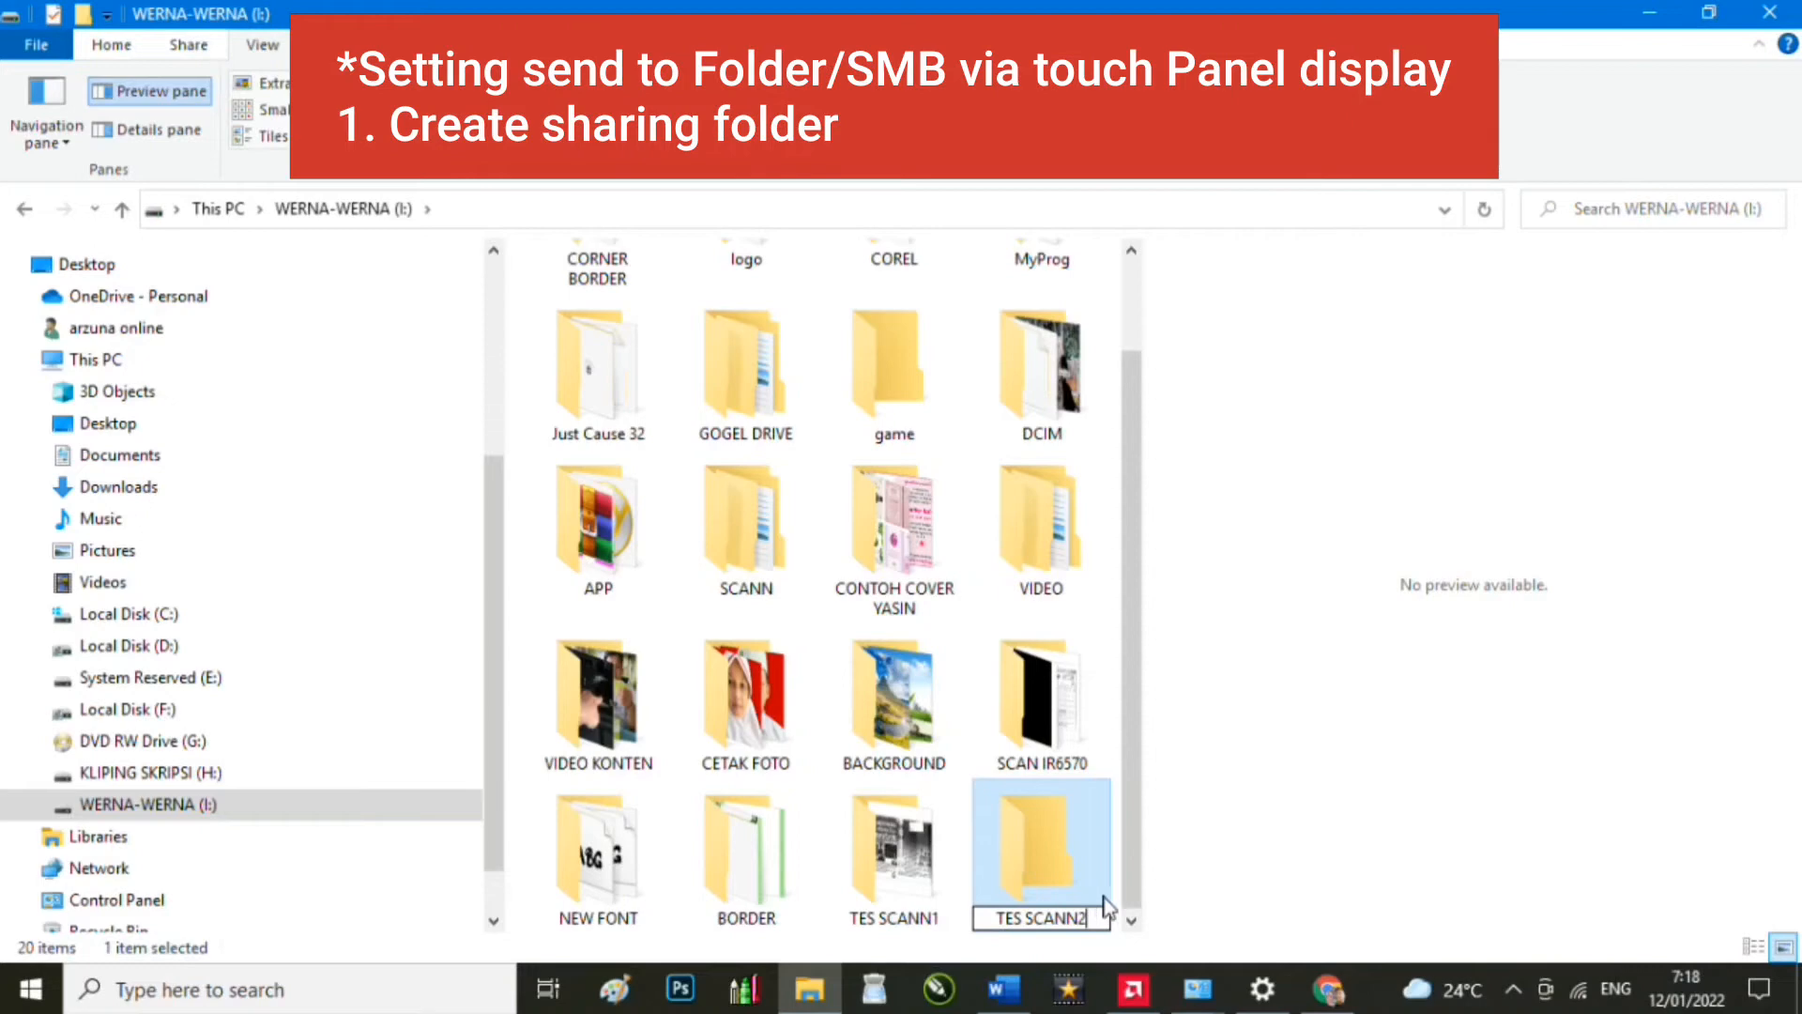
# Step: Share the TES SCANN2 folder with Everyone at Read/Write permission
pyautogui.rightClick(1071, 877)
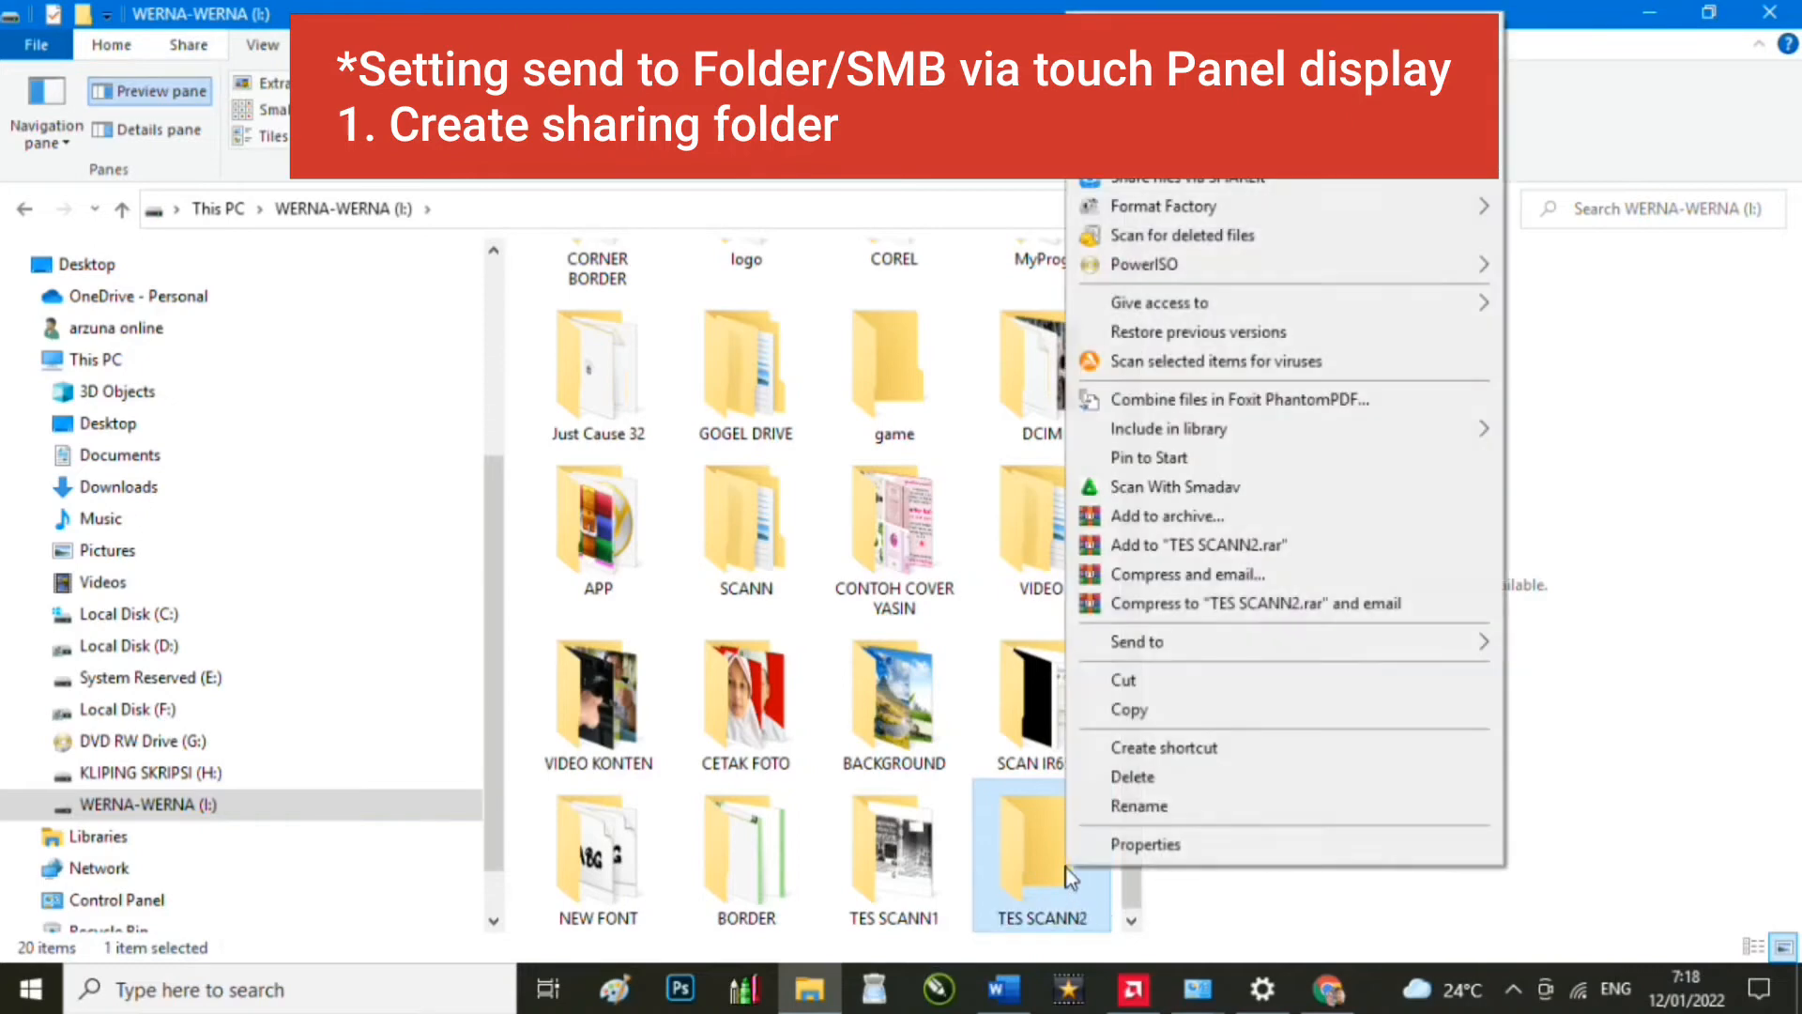
pyautogui.click(1143, 844)
pyautogui.click(1181, 375)
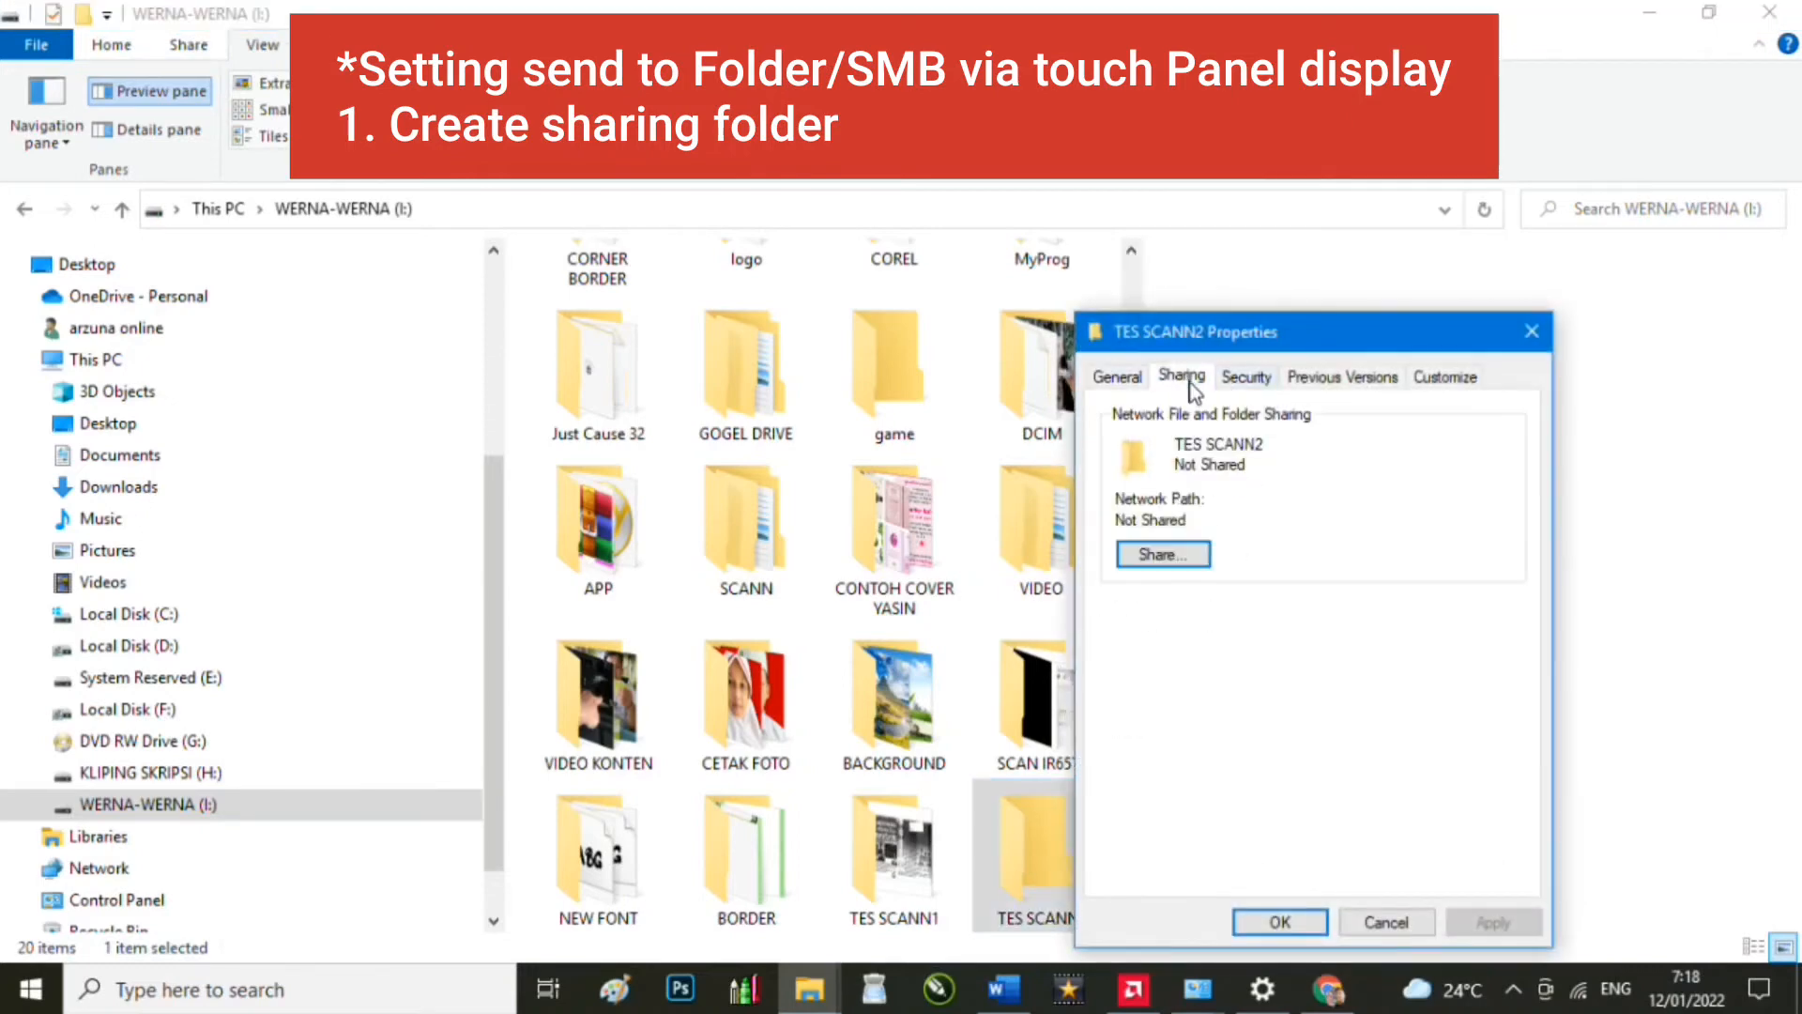
pyautogui.click(1183, 561)
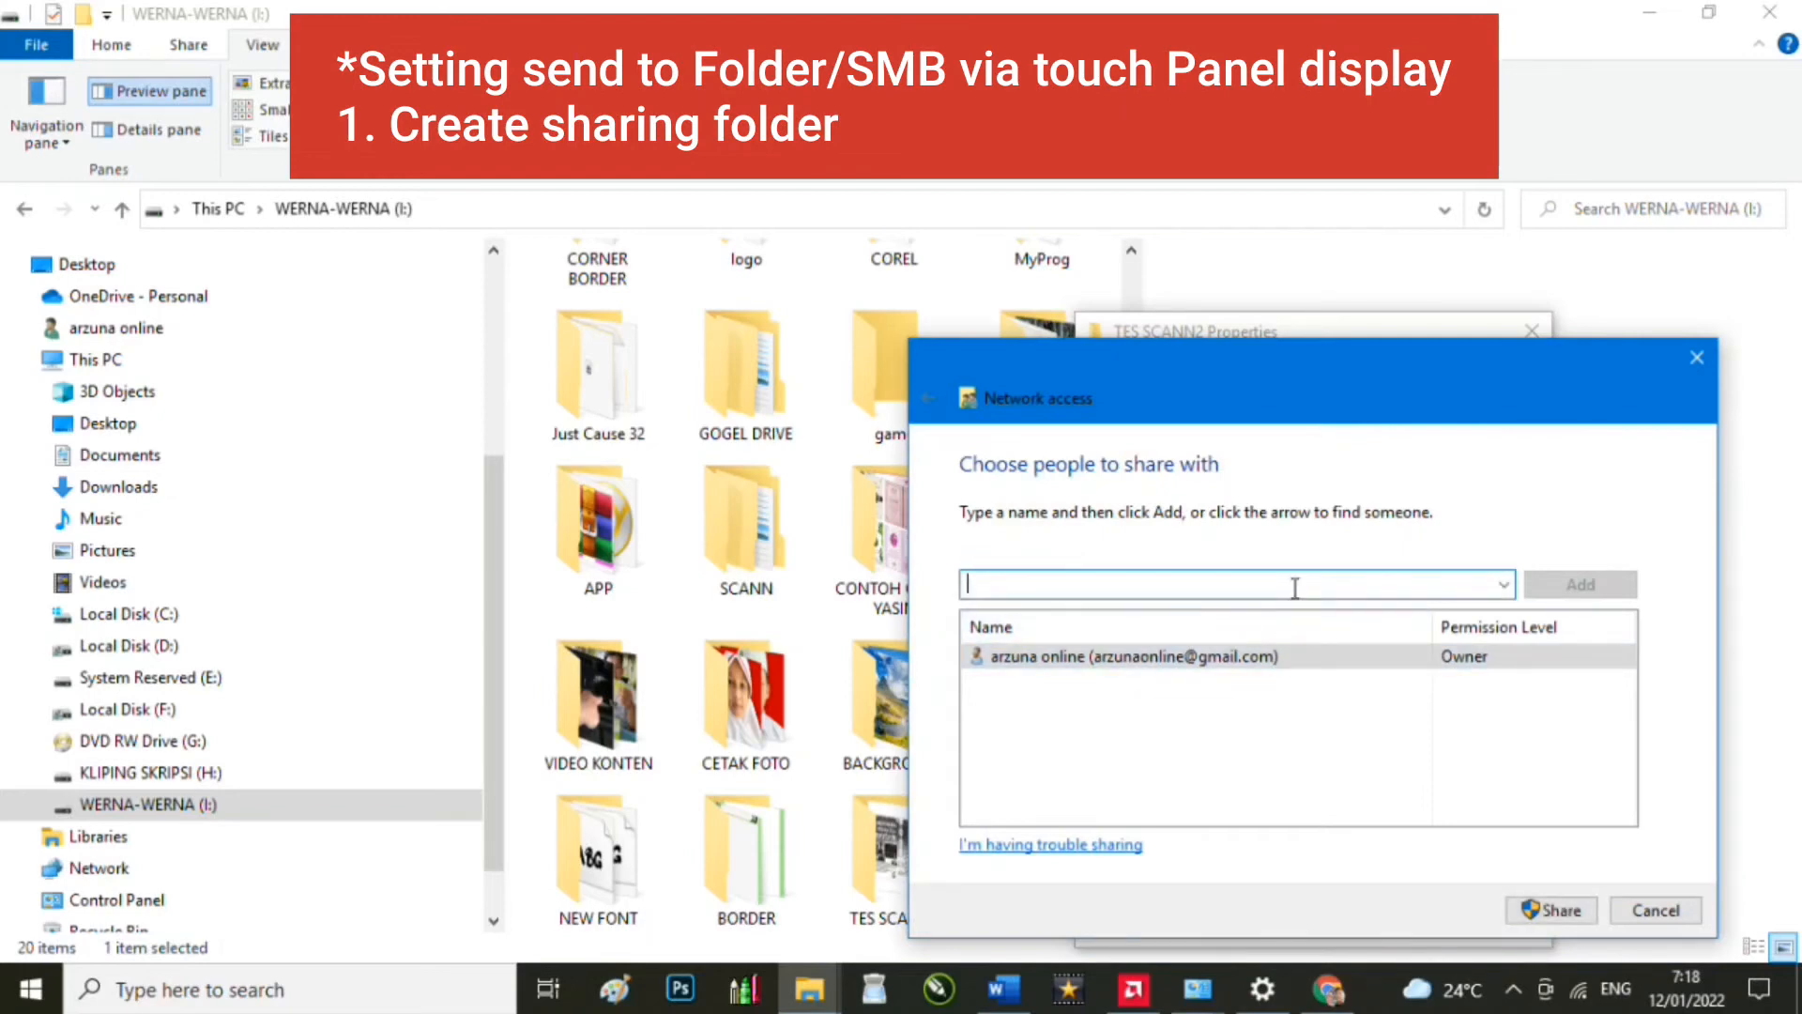
pyautogui.click(1504, 584)
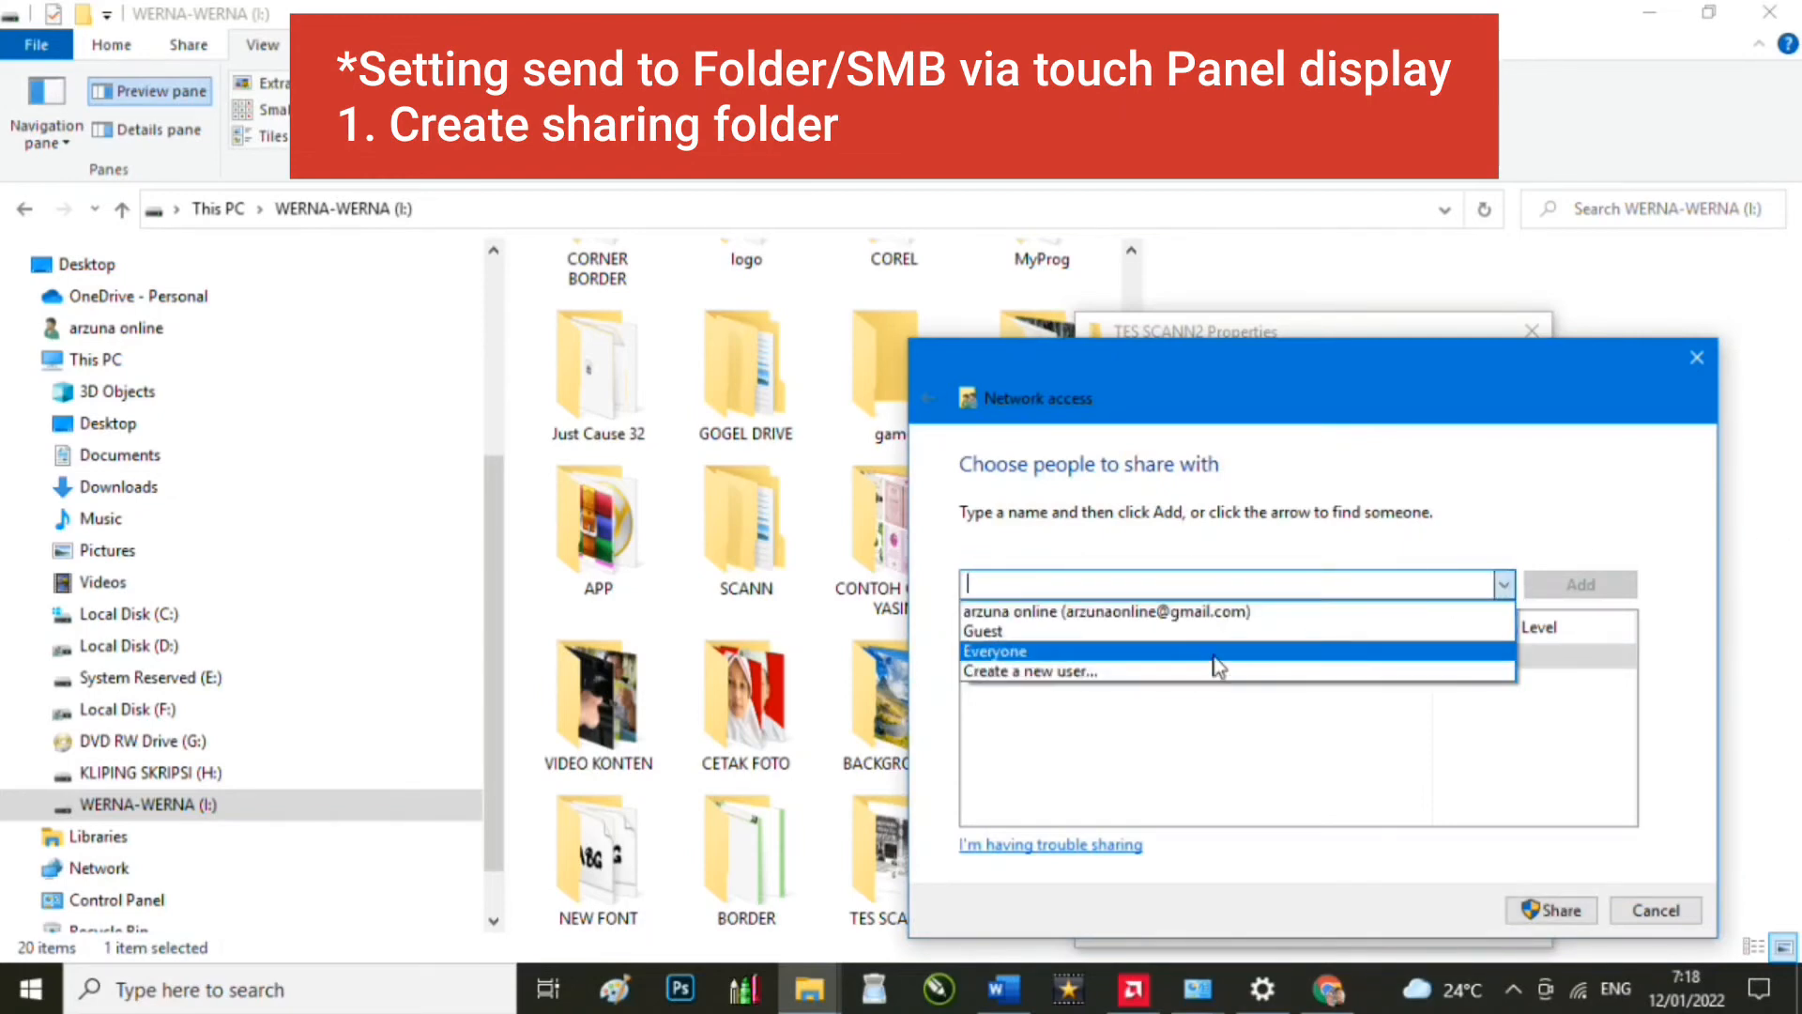
pyautogui.click(1484, 647)
pyautogui.click(1587, 584)
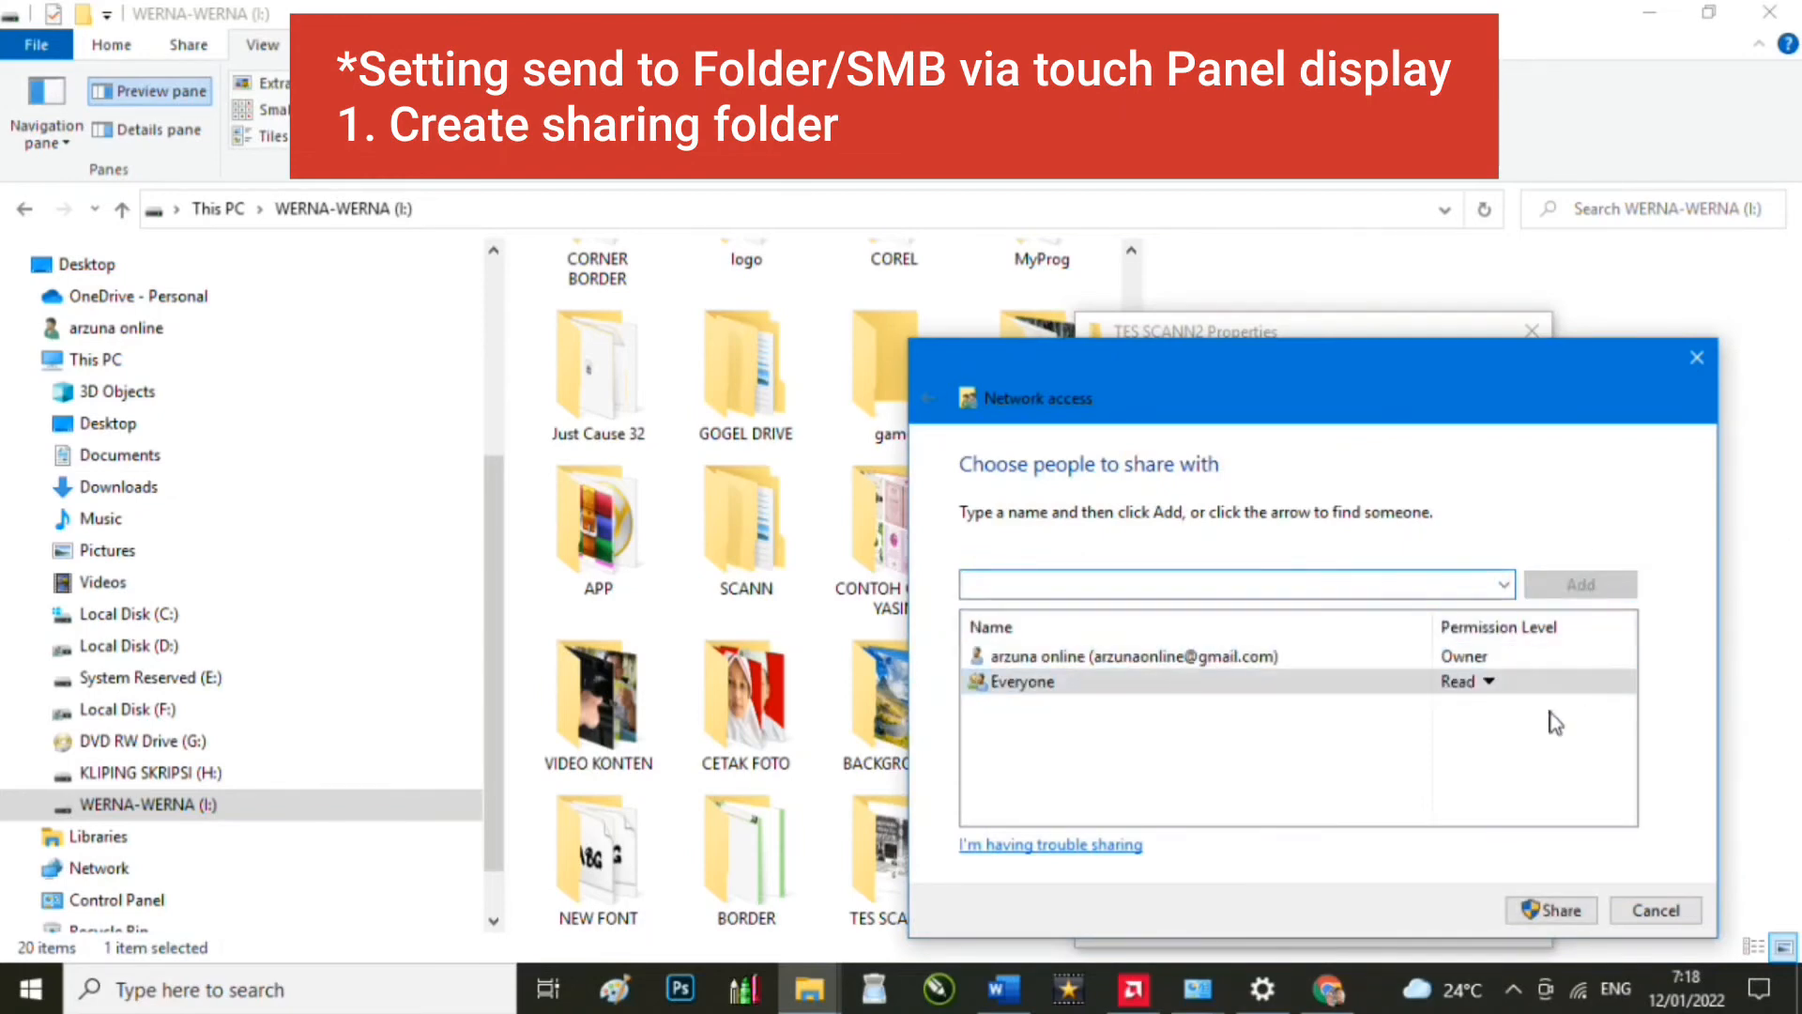
pyautogui.click(1485, 686)
pyautogui.click(1577, 716)
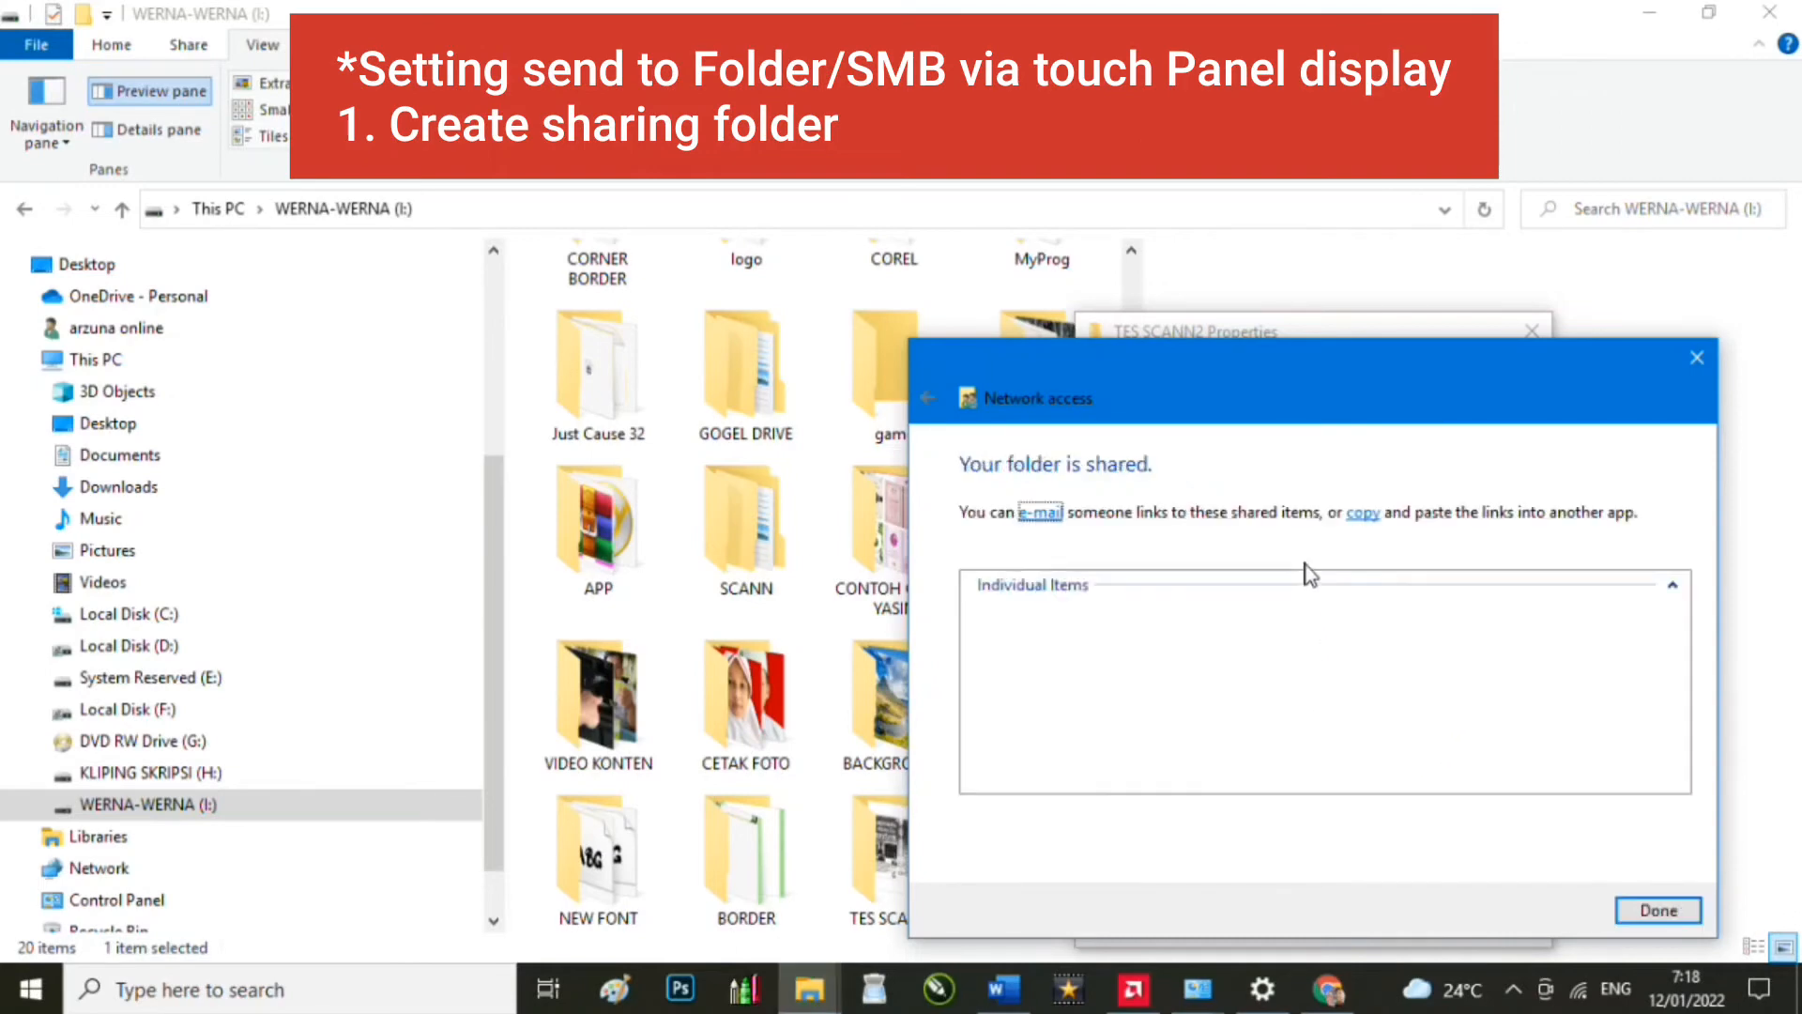
pyautogui.click(1659, 912)
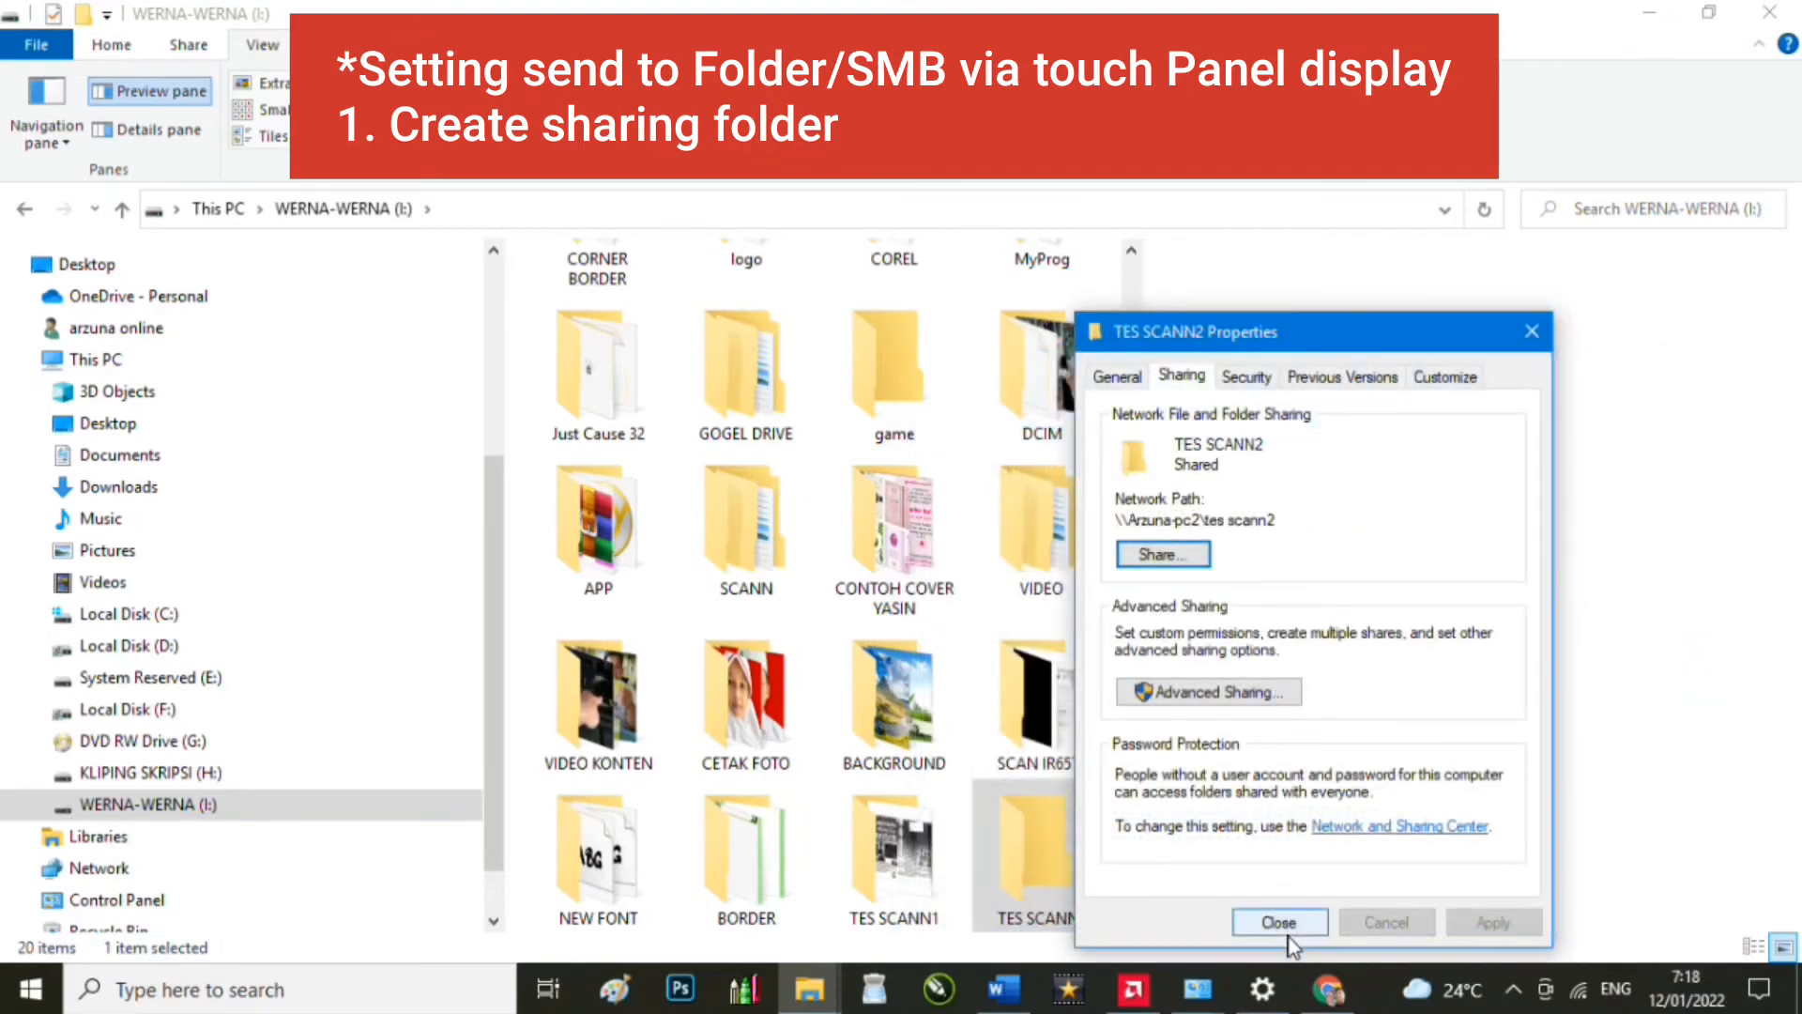
# Step: Close the TES SCANN2 Properties dialog
pyautogui.click(1287, 933)
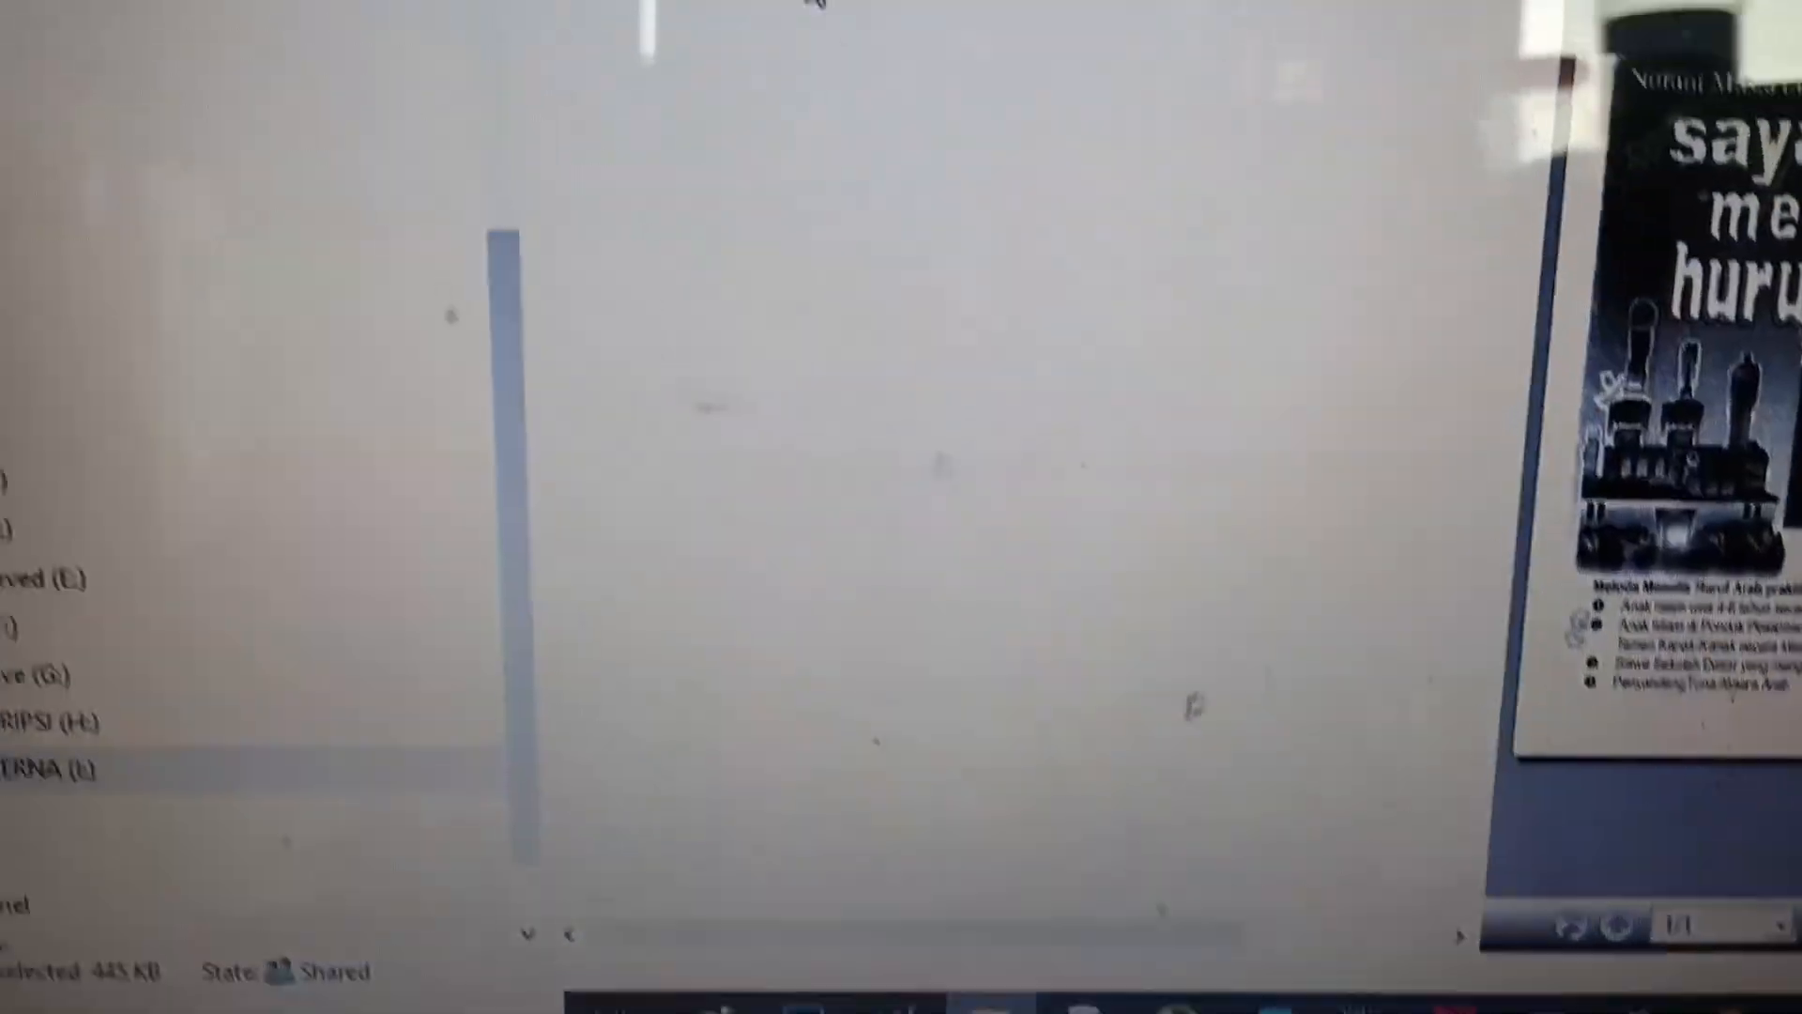
pyautogui.doubleClick(815, 3)
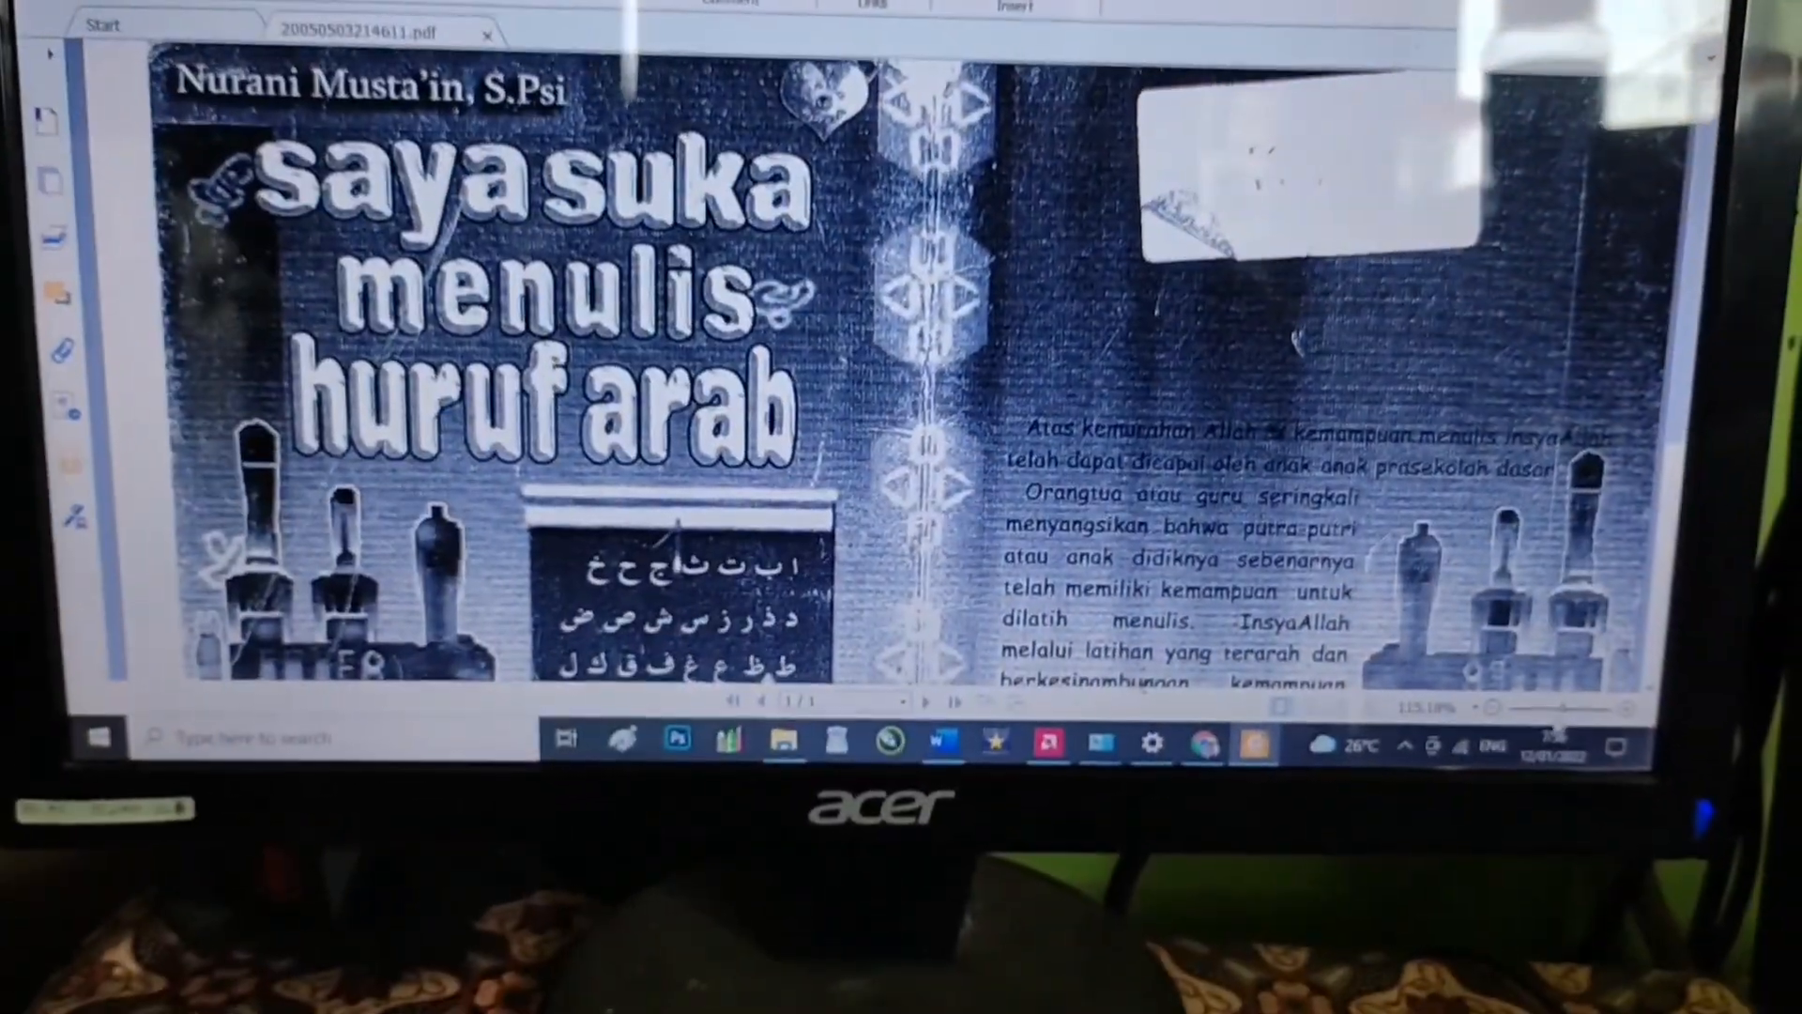
pyautogui.scroll(-4, 1314, 508)
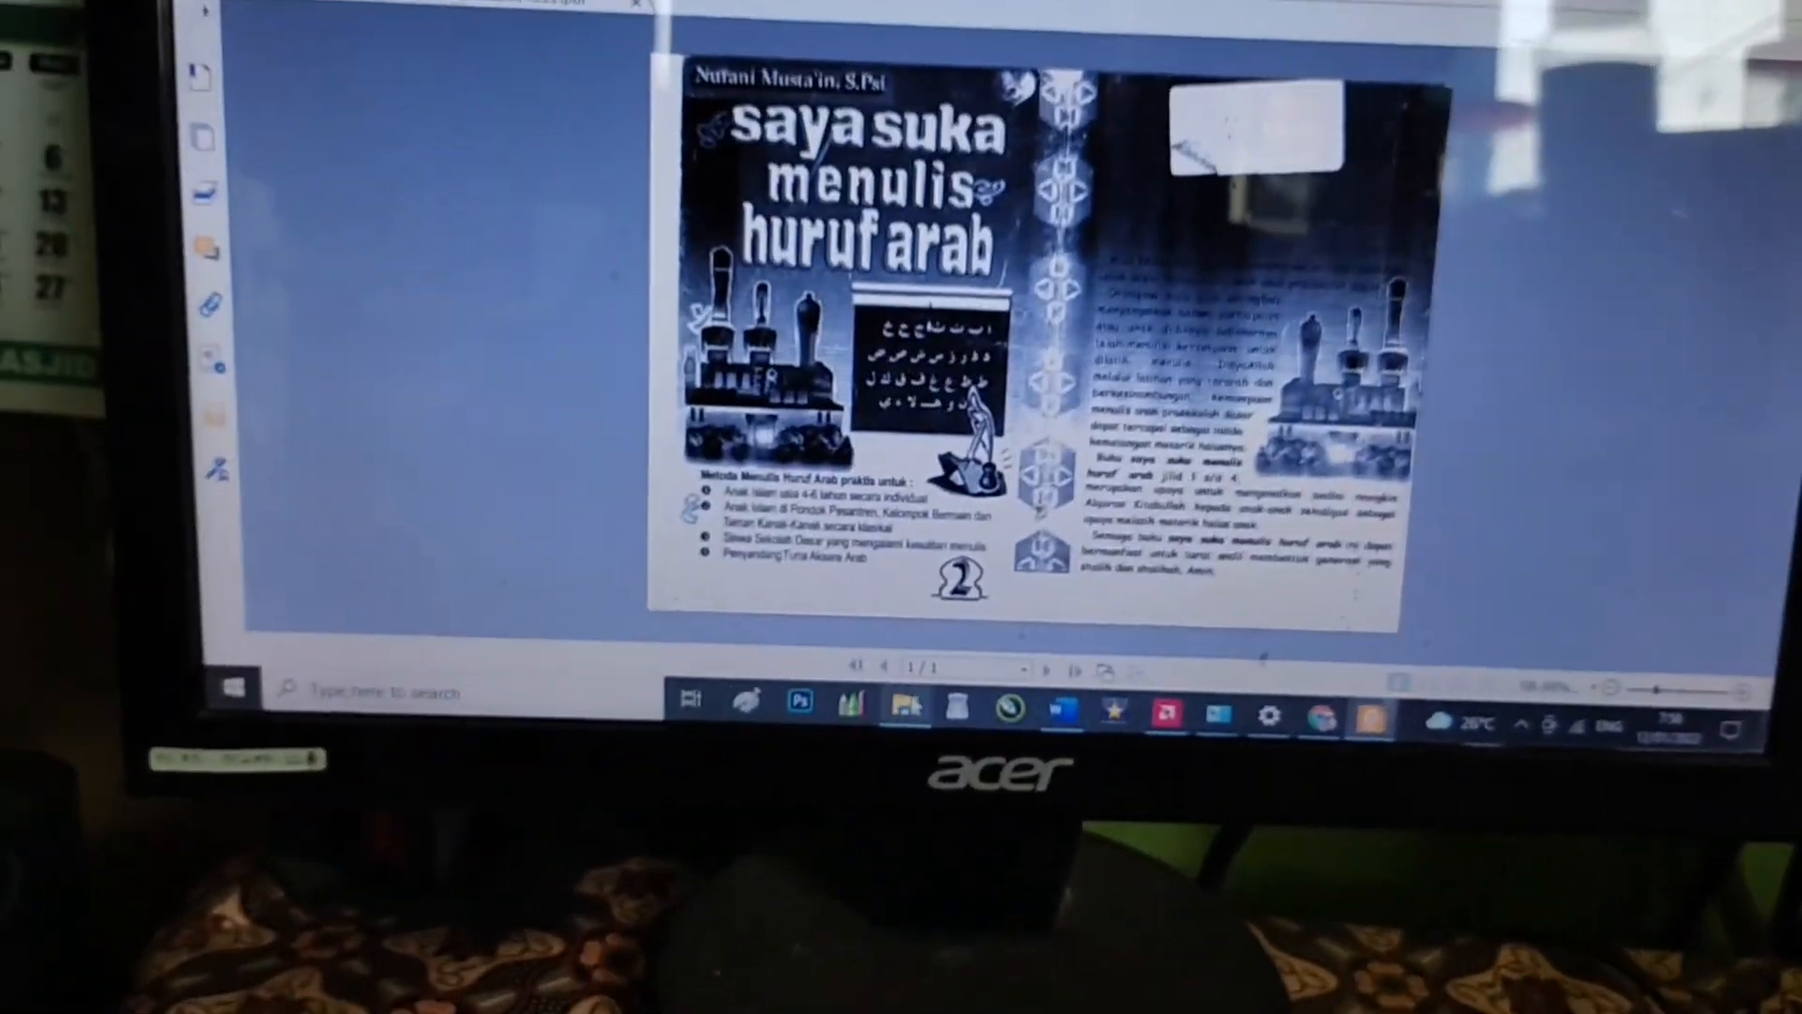
pyautogui.click(875, 722)
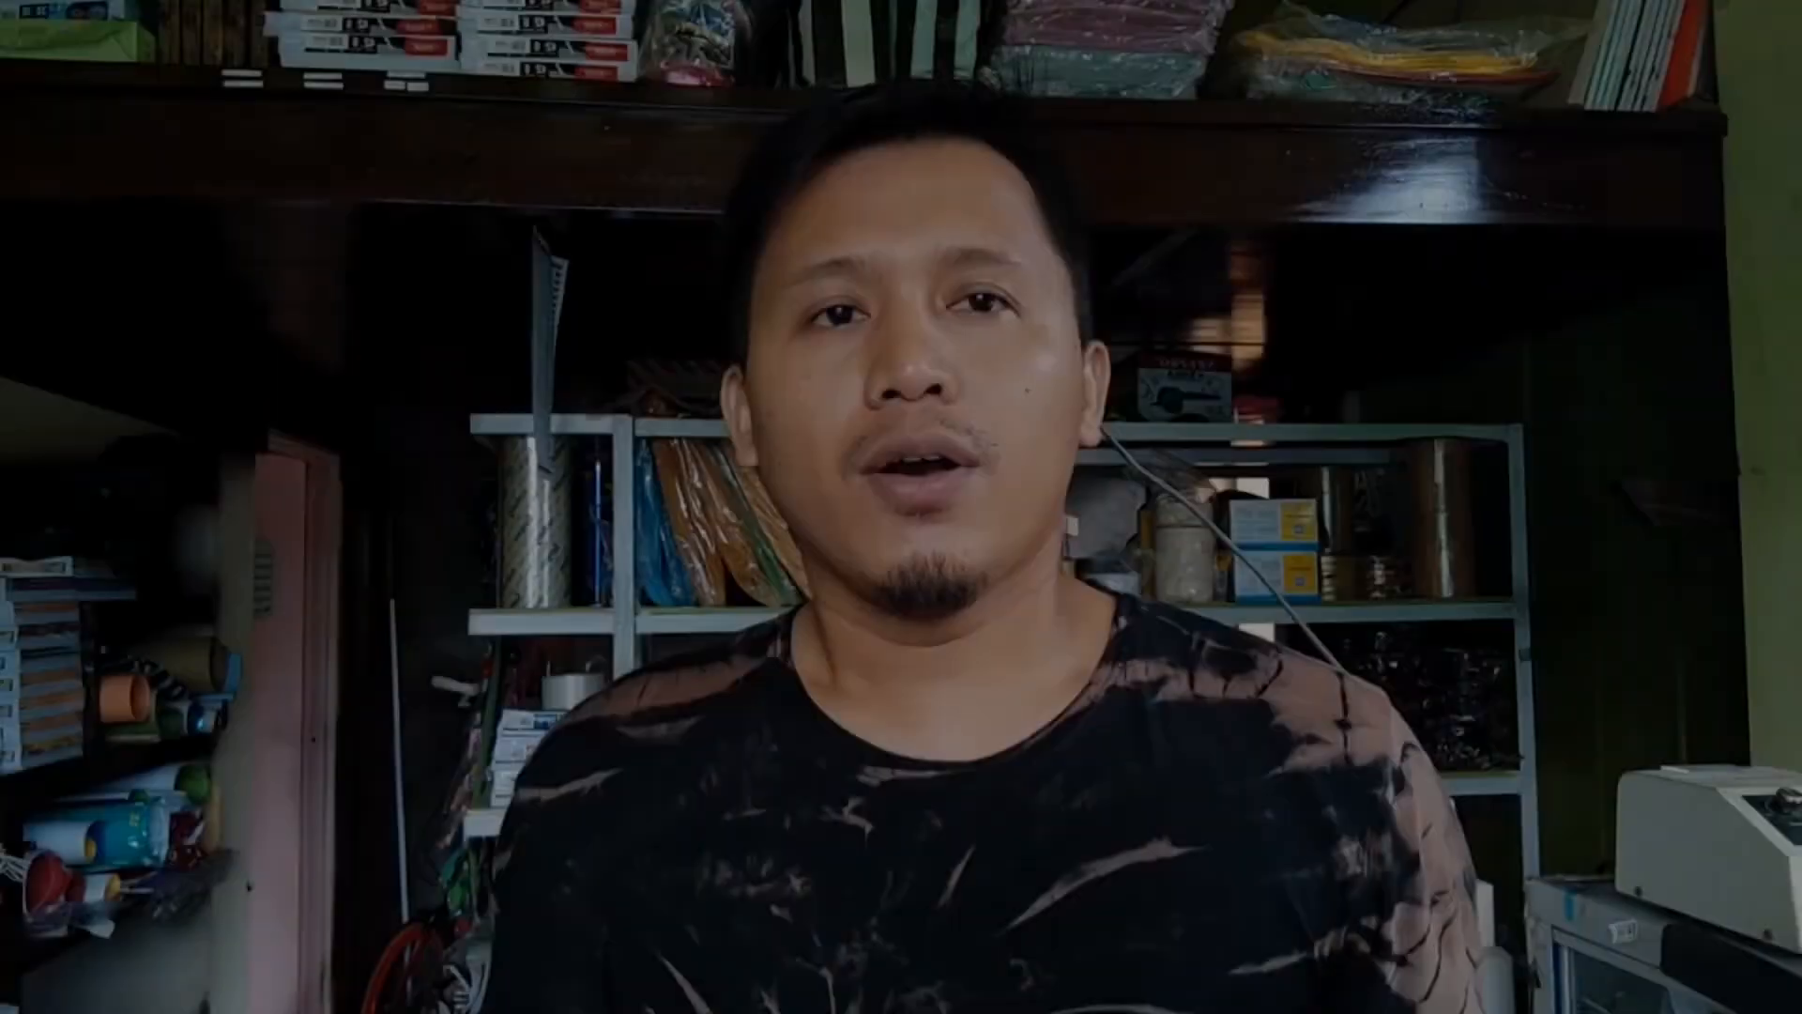